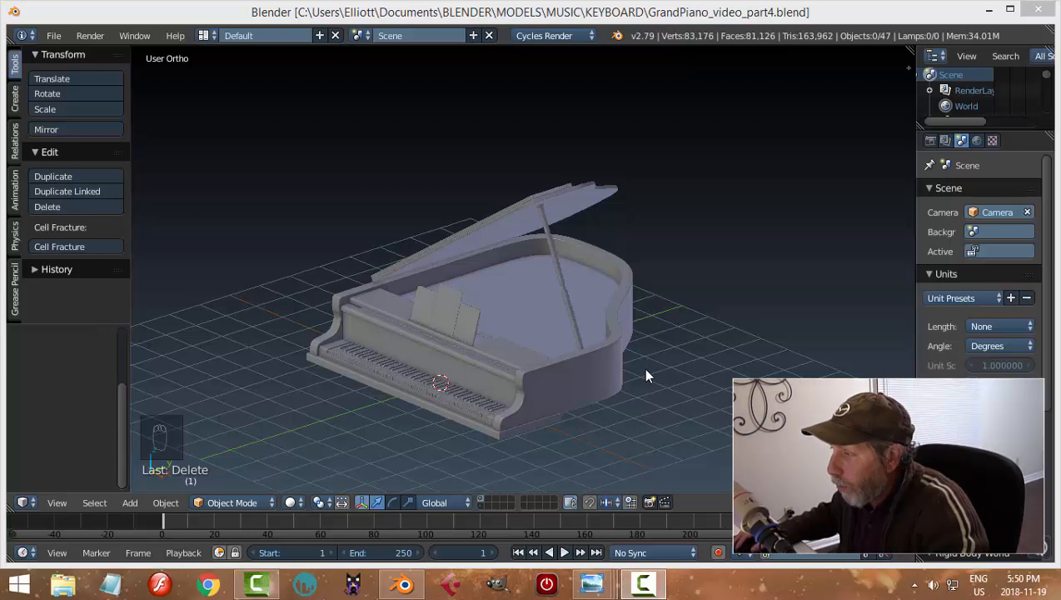
Select the flat board beneath the piano's keyboard and compare its depth with the side-view blueprint
scroll(647, 375, "up", 3)
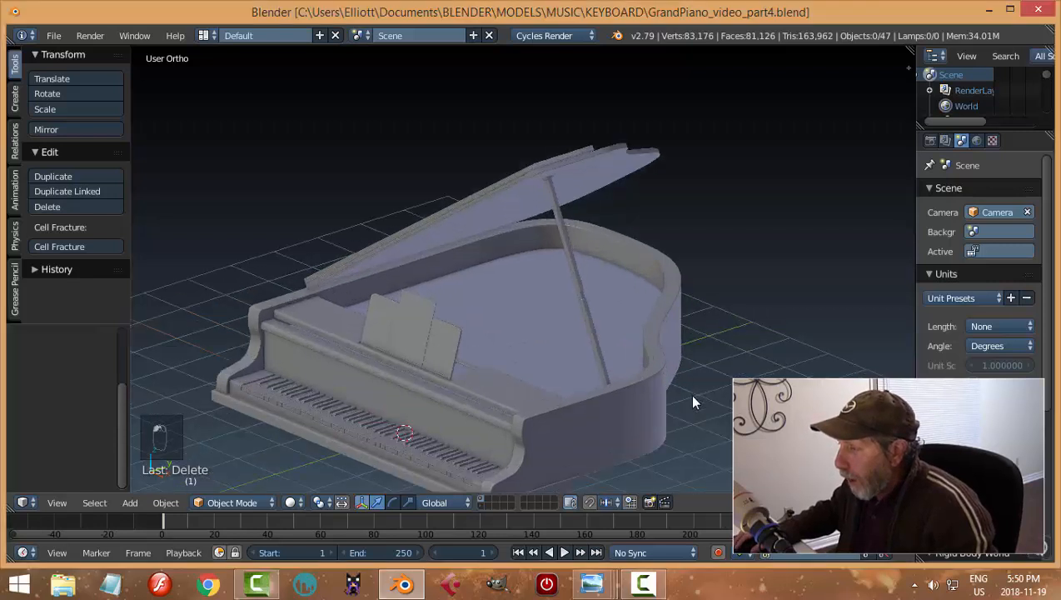
middle_click_drag(652, 420, 486, 239)
right_click(451, 251)
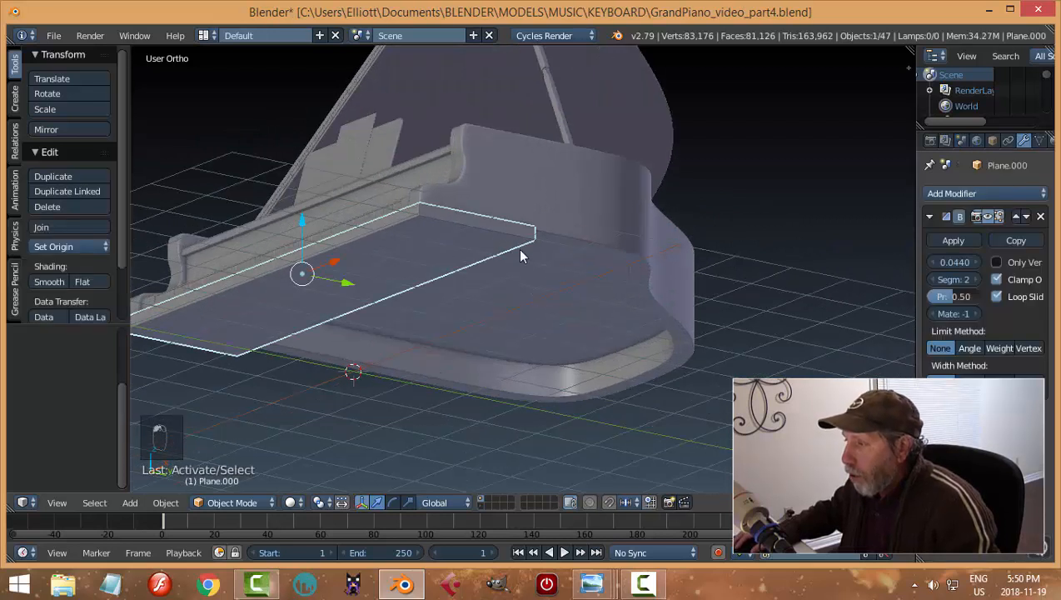
key("KP_3")
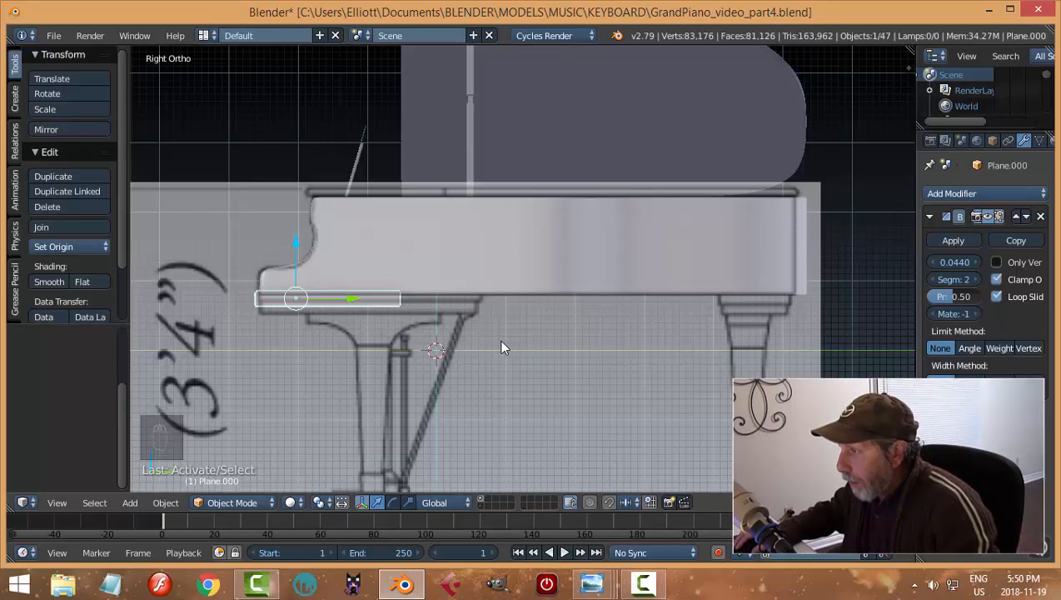
scroll(501, 347, "up", 1)
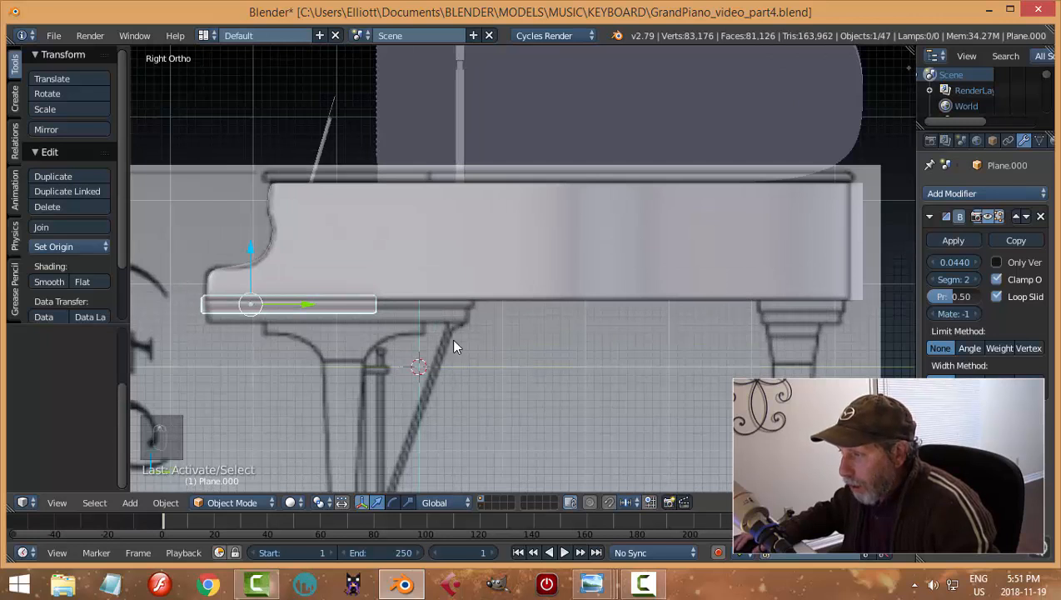
middle_click_drag(454, 347, 365, 340)
key("ctrl+Tab")
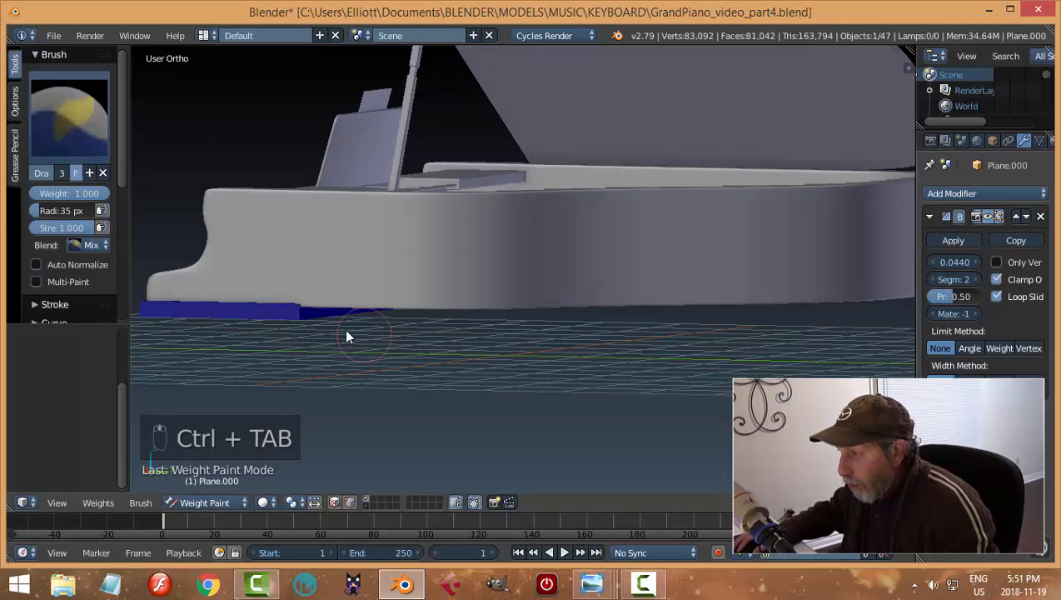
left_click(234, 496)
left_click(208, 485)
In Edit Mode with face selection, move the board's rear face back along Y to the length drawn in the side blueprint
middle_click_drag(290, 452, 351, 413)
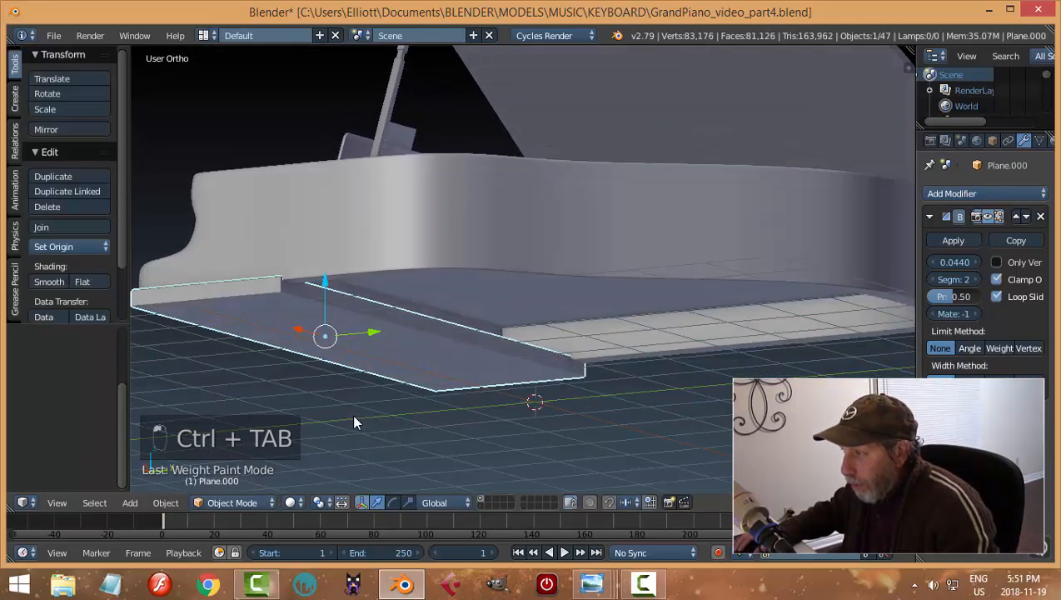
key("ctrl+Tab")
left_click(204, 503)
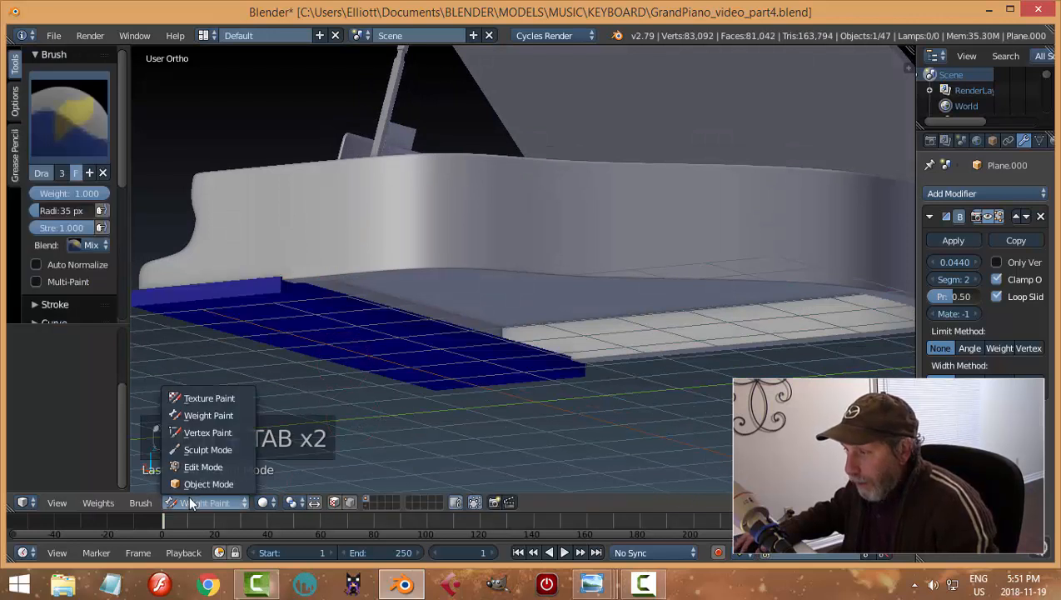
left_click(204, 466)
key("ctrl+Tab")
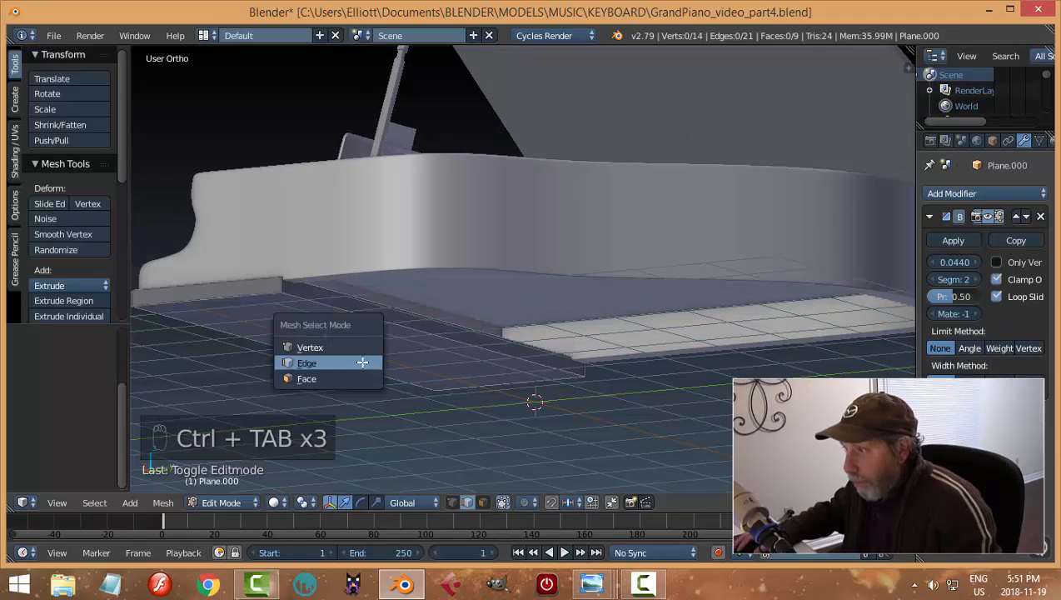
left_click(308, 379)
right_click(334, 297)
key("KP_3")
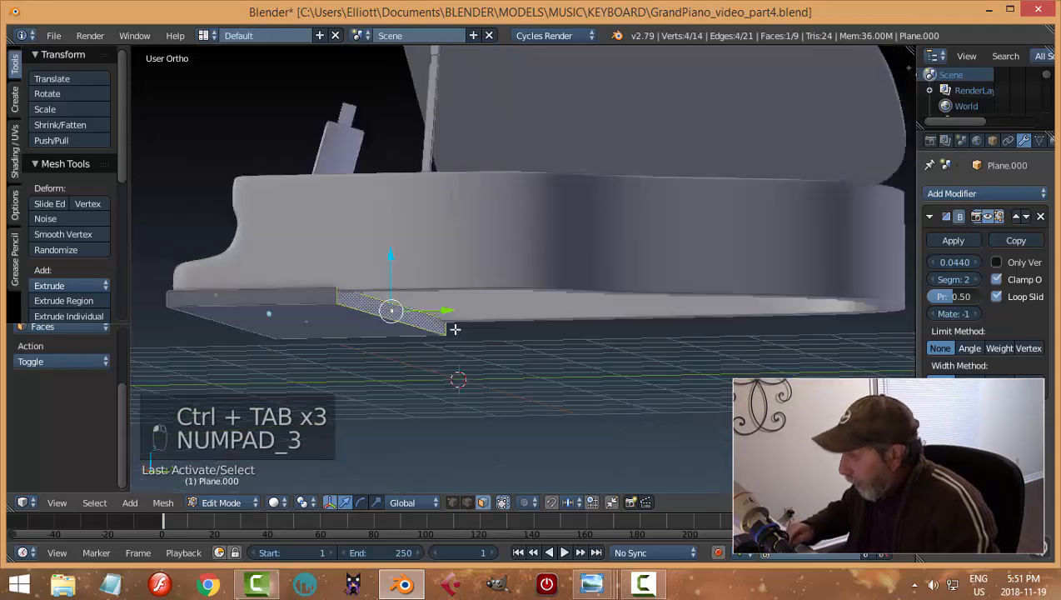
left_click_drag(432, 303, 564, 357)
Scale the whole board mesh along X to about 0.99 from the front view and return to Object Mode
middle_click_drag(564, 357, 741, 391)
key("a")
key("a")
key("a")
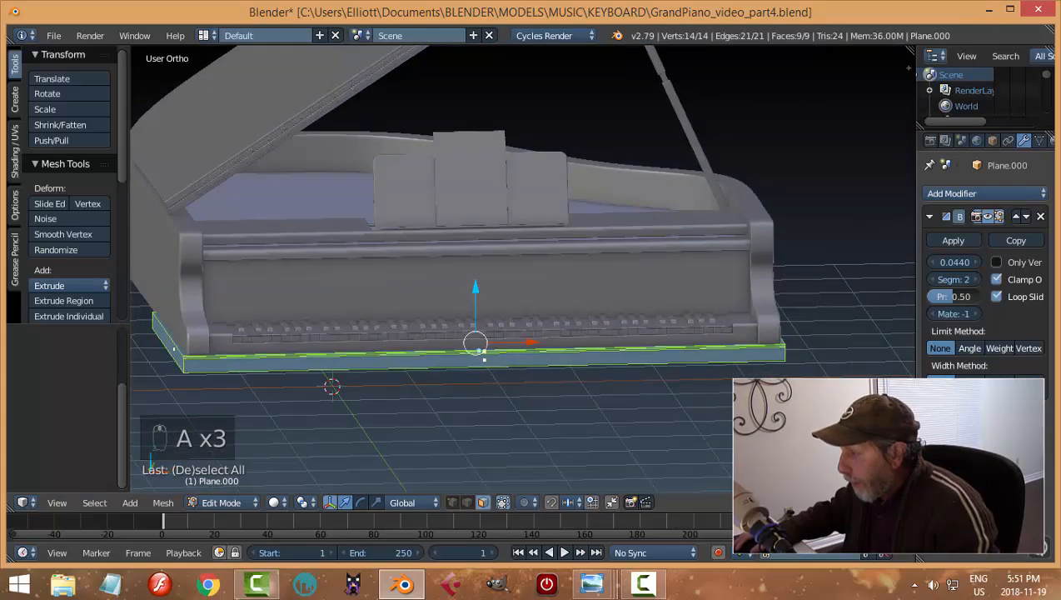
key("KP_1")
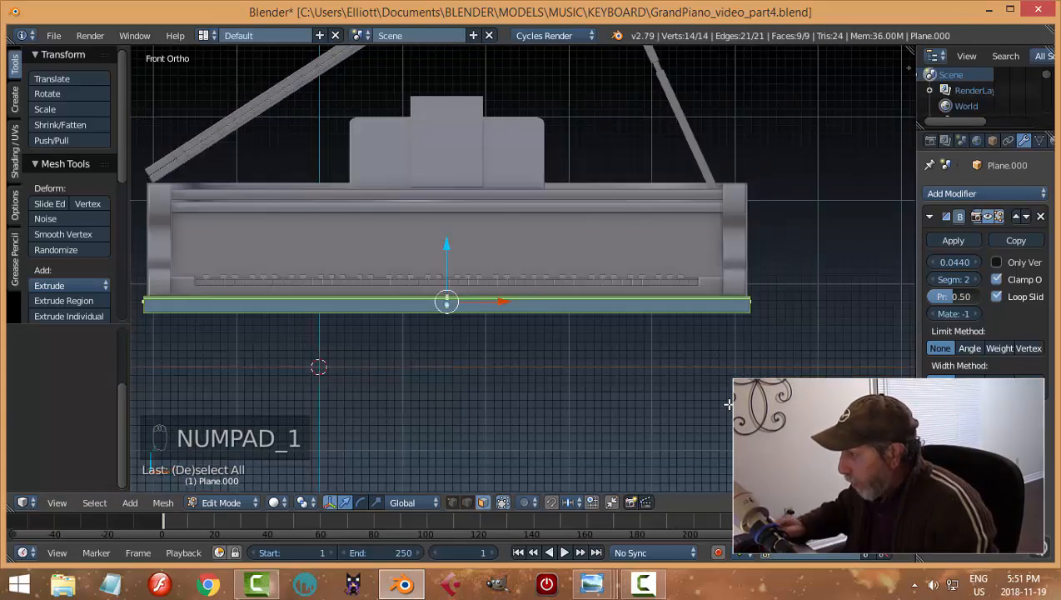
key("s")
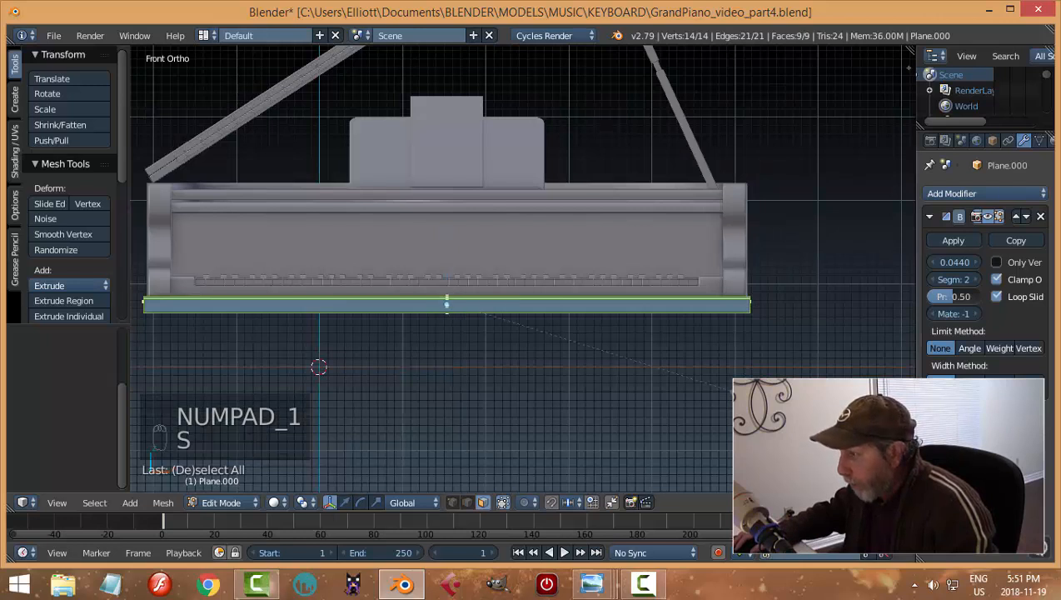
key("x")
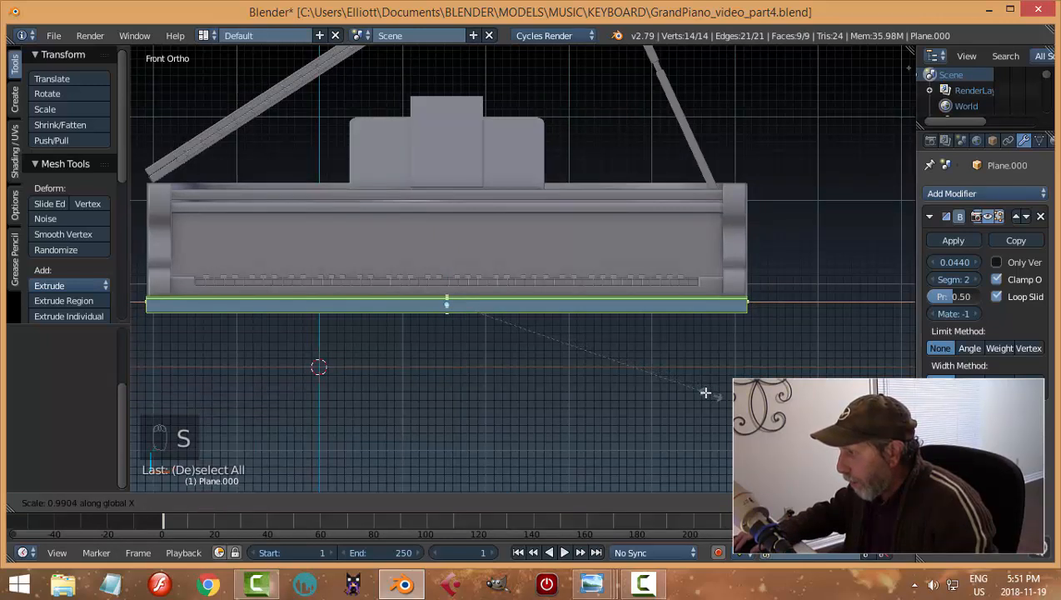
left_click(706, 392)
middle_click_drag(706, 392, 581, 393)
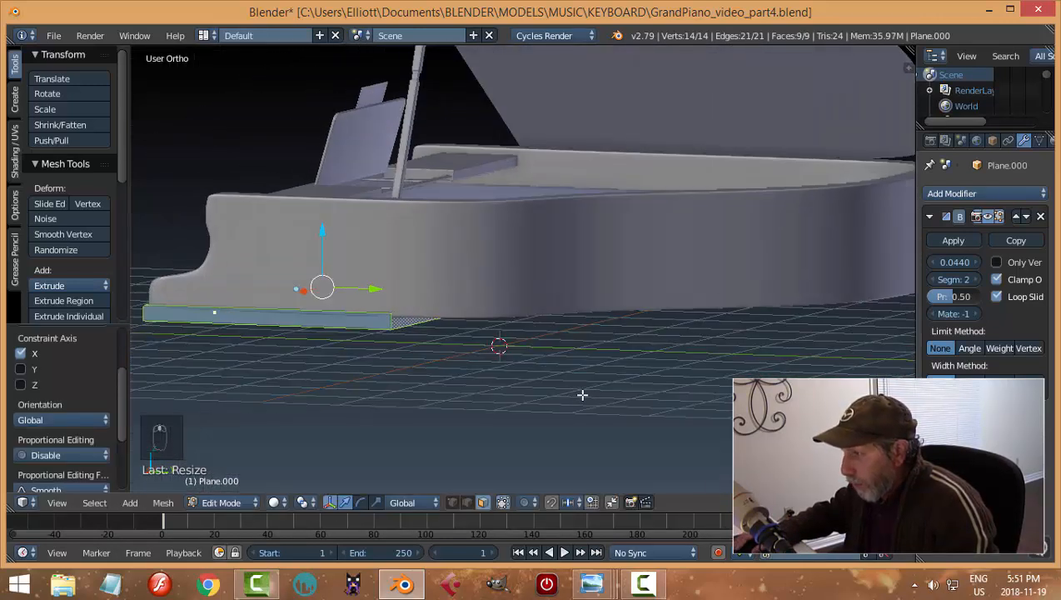
key("a")
key("Tab")
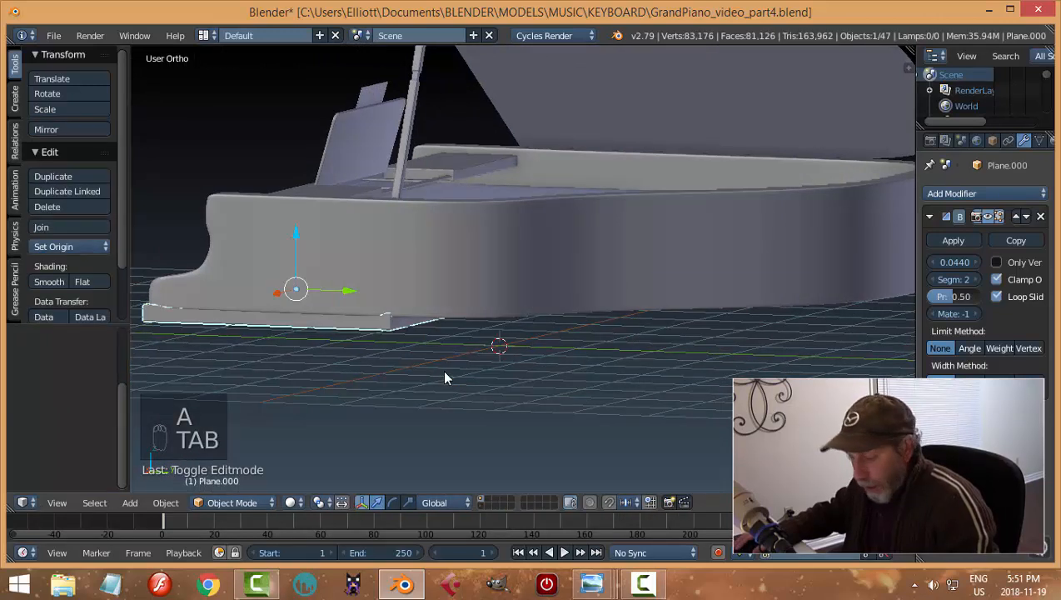
Fine-tune the board's width along X so its ends sit flush with the piano case, then leave Edit Mode and deselect it
key("a")
middle_click_drag(419, 363, 670, 368)
right_click(573, 337)
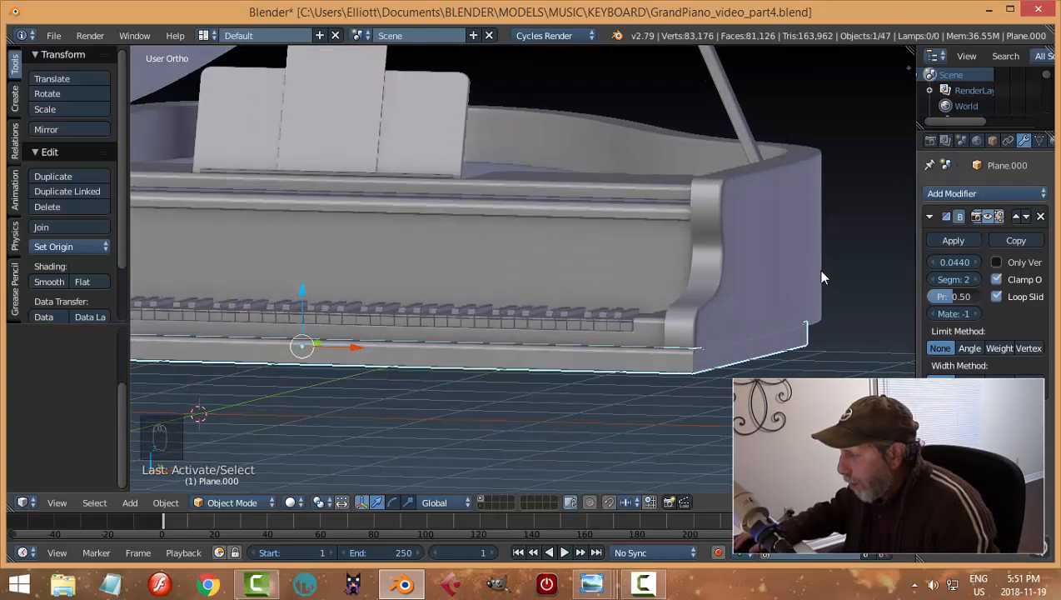
key("KP_1")
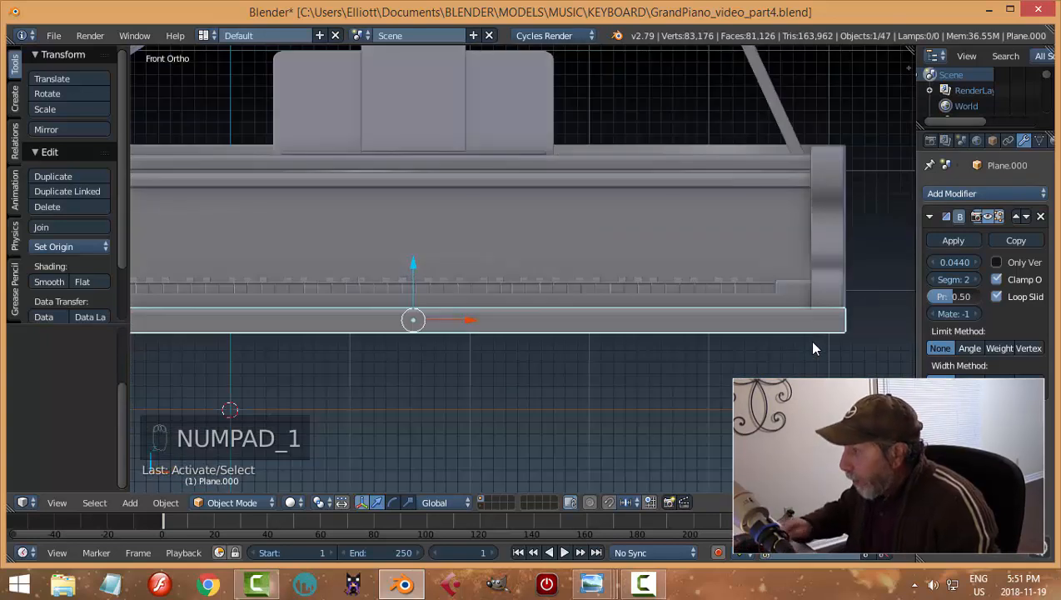
key("Tab")
left_click(891, 339)
key("a")
key("a")
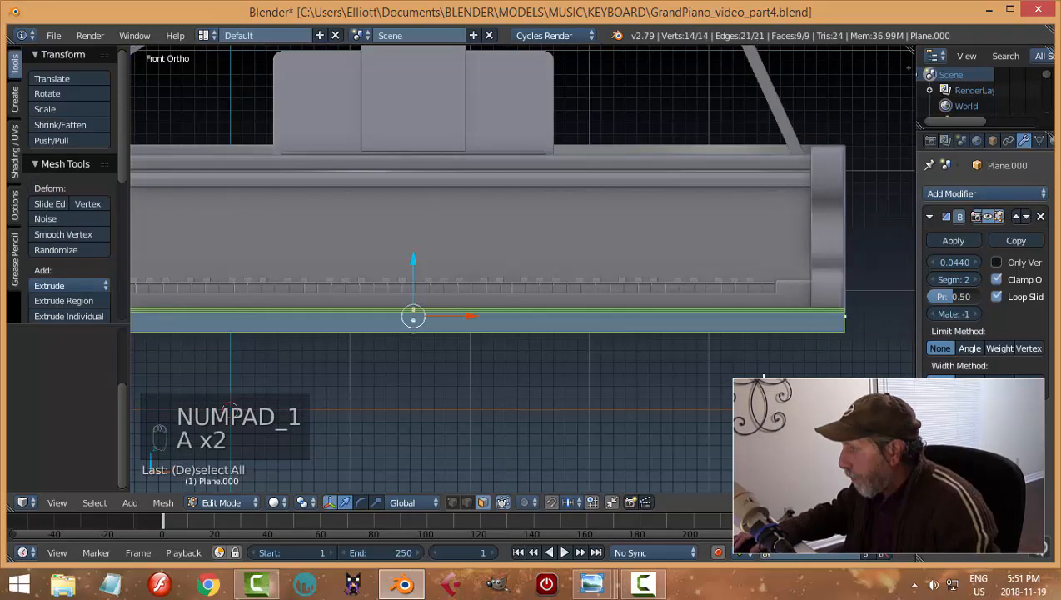
key("s")
key("x")
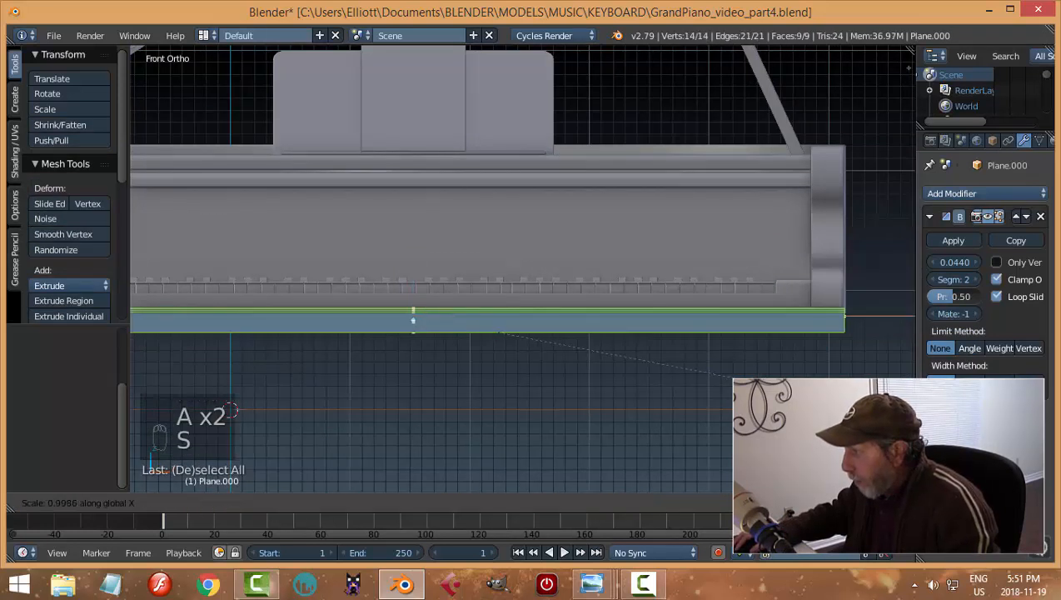
left_click(816, 399)
middle_click_drag(816, 399, 746, 386)
key("Tab")
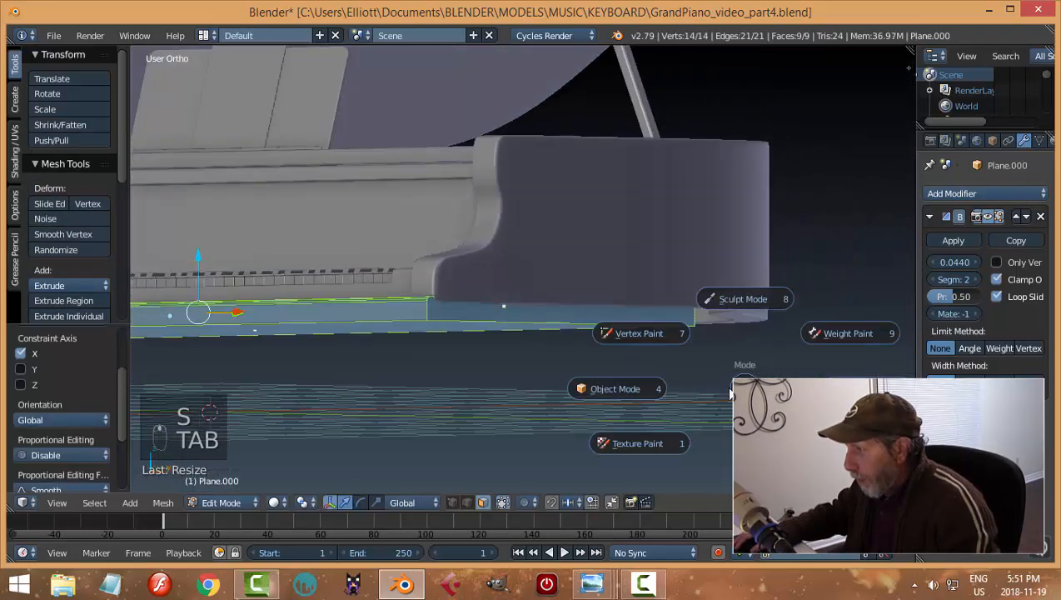
left_click(670, 377)
key("a")
Examine the legs and underside in the reference photos bluthner-model-10-grand-1.jpg and yamahaG1BIG.jpg, then return to Blender
middle_click_drag(675, 373, 547, 379)
scroll(546, 378, "down", 3)
middle_click_drag(459, 353, 587, 421)
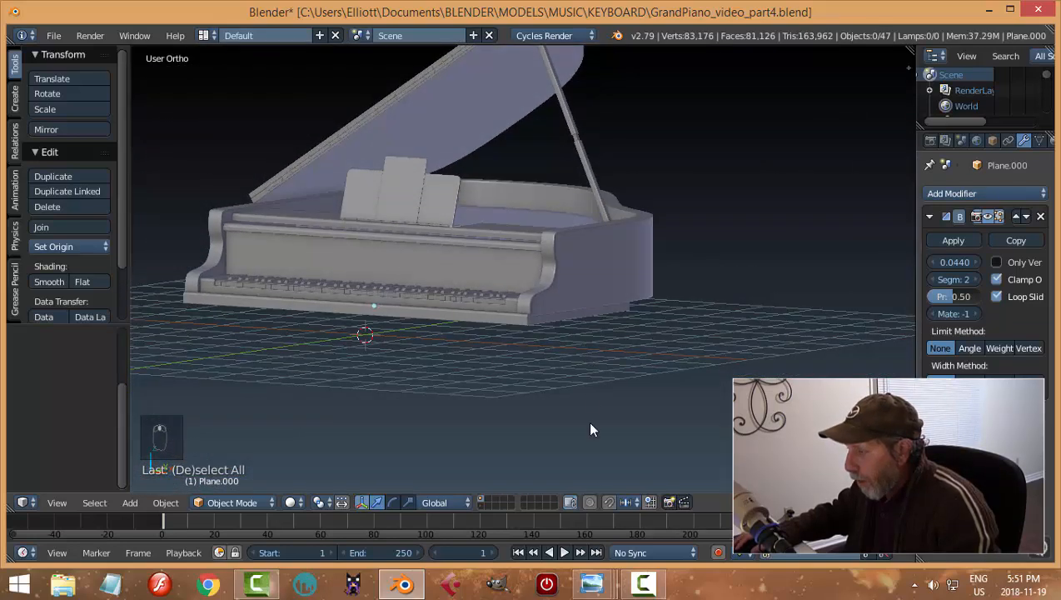
mouse_move(592, 593)
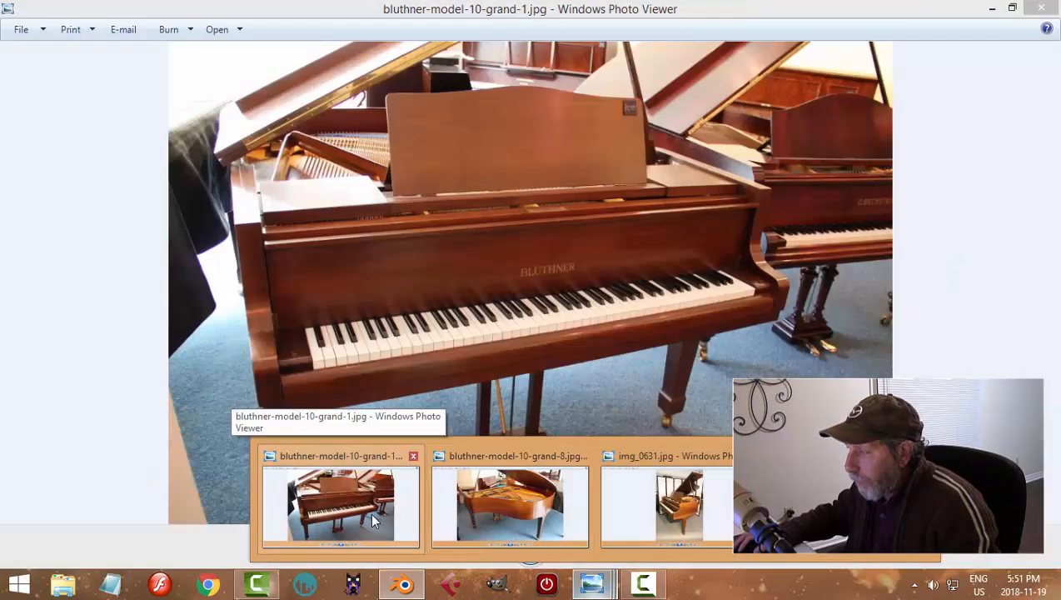
left_click(374, 520)
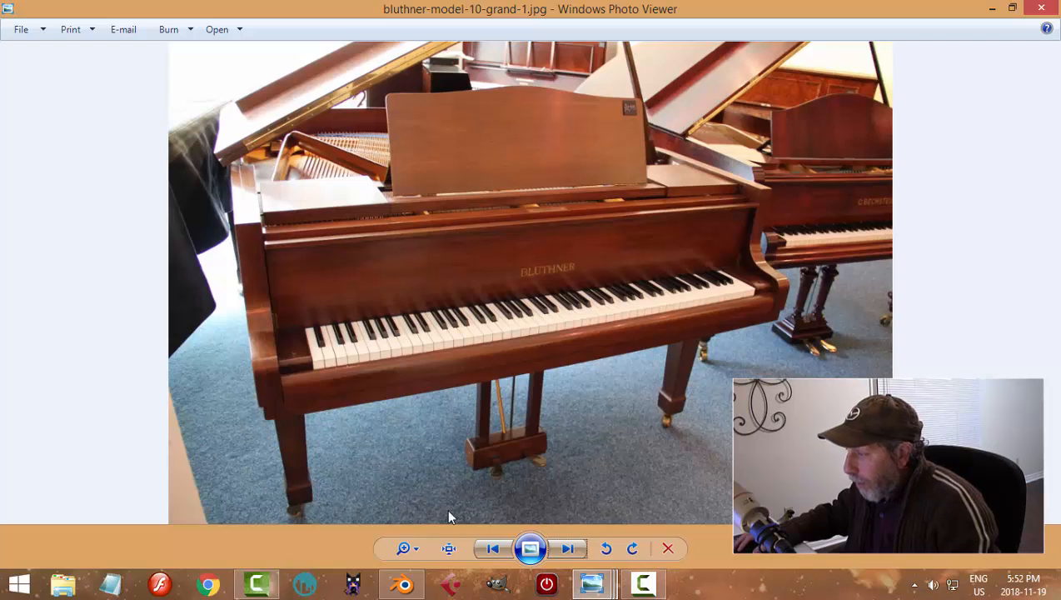
mouse_move(587, 588)
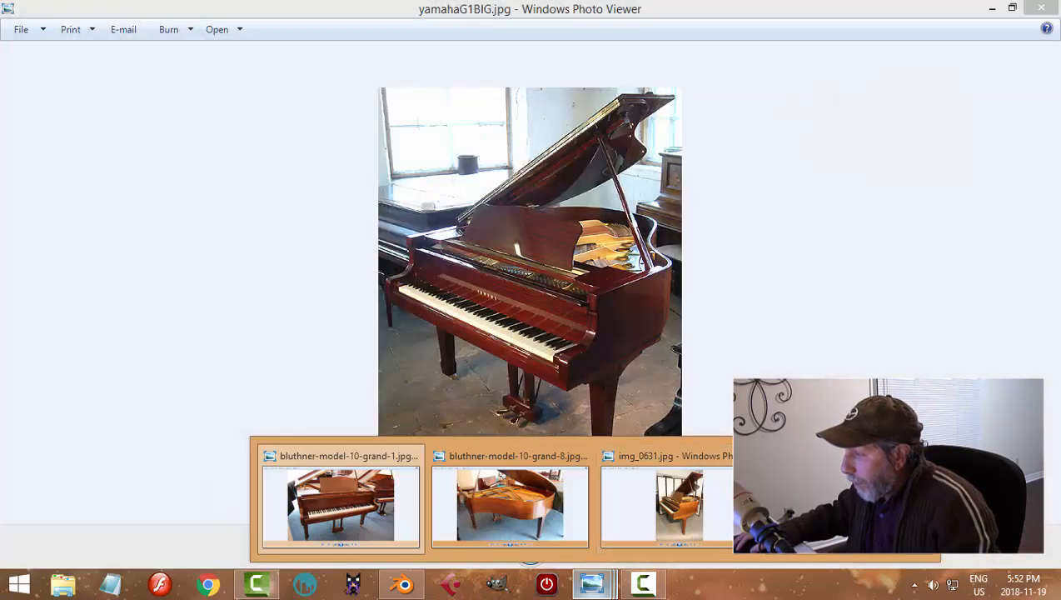
scroll(552, 433, "up", 3)
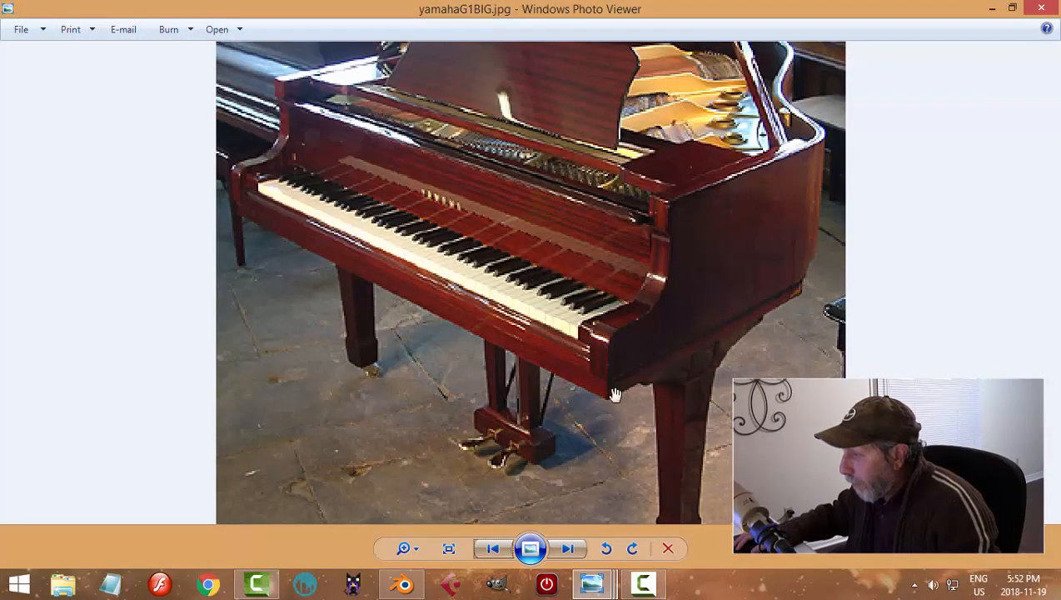
scroll(616, 406, "down", 3)
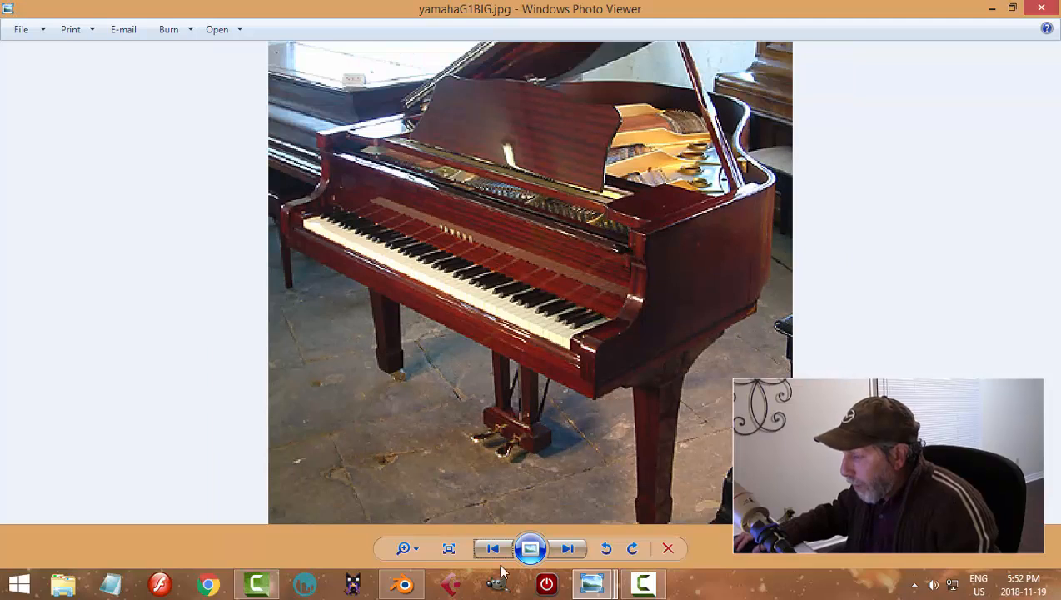
key("alt+Tab")
Check the board against the side blueprint, deselect everything and save the file
middle_click_drag(624, 414, 438, 390)
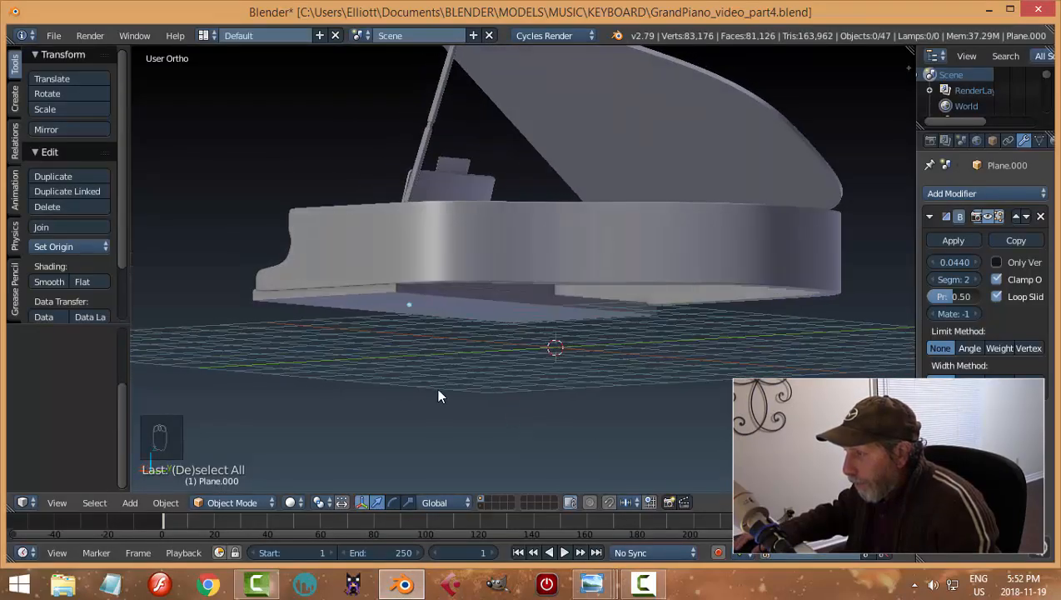
right_click(438, 296)
key("KP_3")
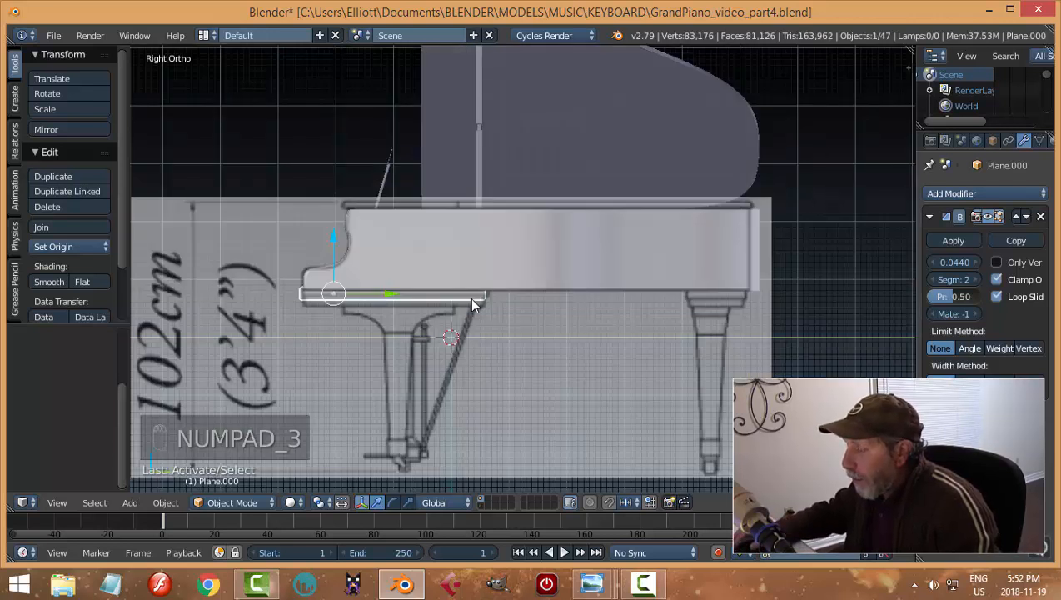
key("a")
key("a")
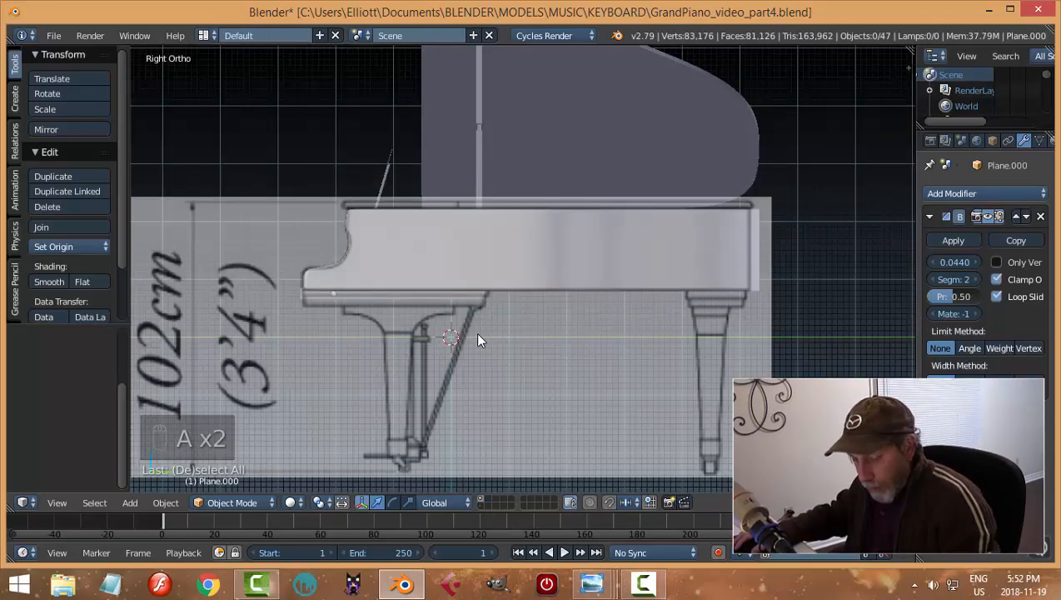
key("ctrl+s")
Snap the 3D cursor to the board's lower side edge using edge selection, then return to Object Mode
middle_click_drag(426, 343, 463, 367)
right_click(451, 353)
key("Tab")
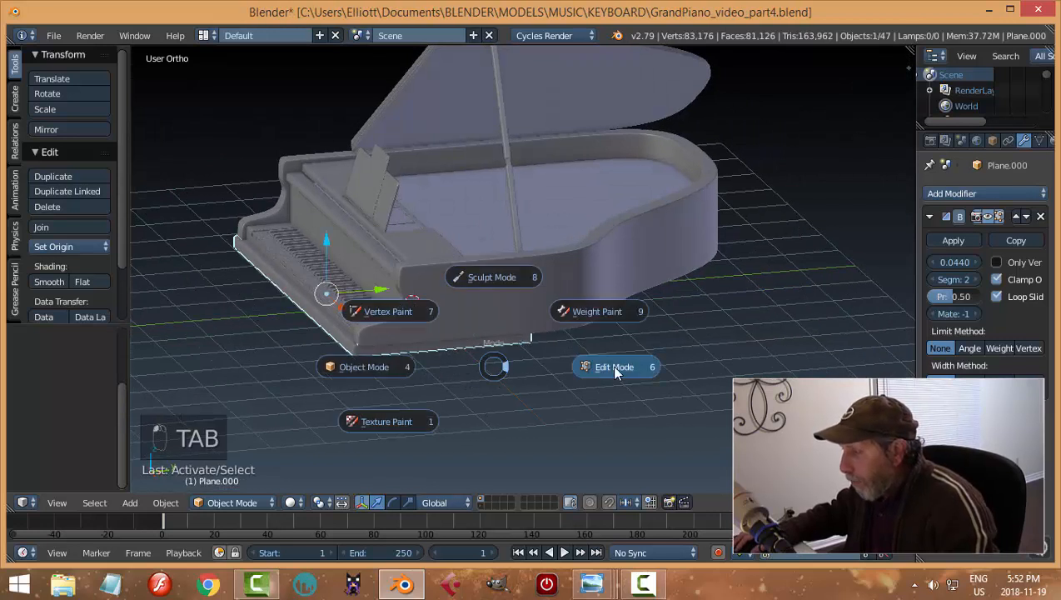
left_click(612, 364)
scroll(455, 391, "up", 3)
middle_click_drag(455, 391, 426, 403)
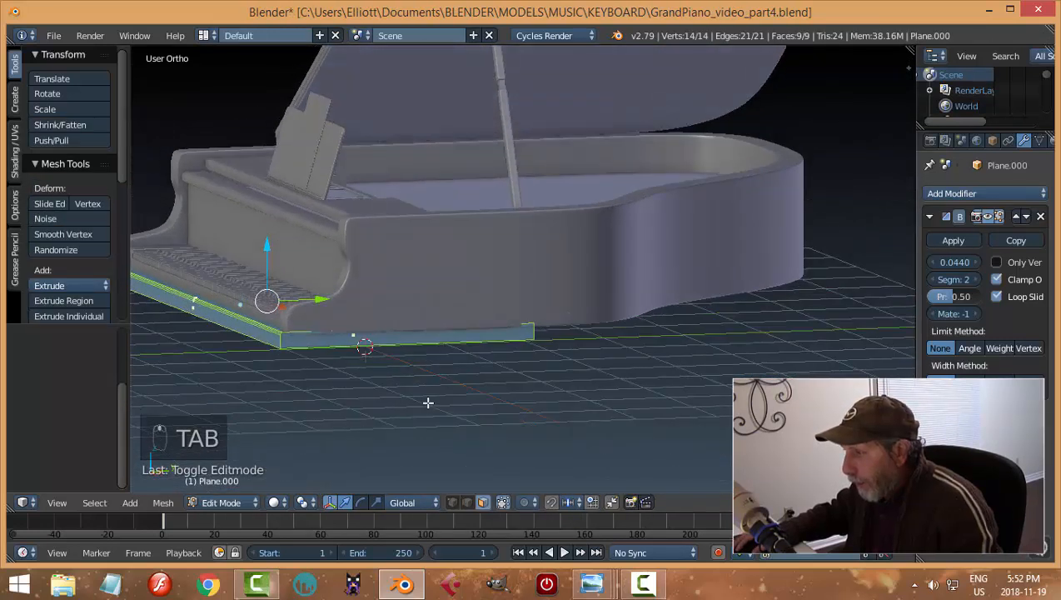
key("ctrl+Tab")
left_click(405, 390)
right_click(388, 346)
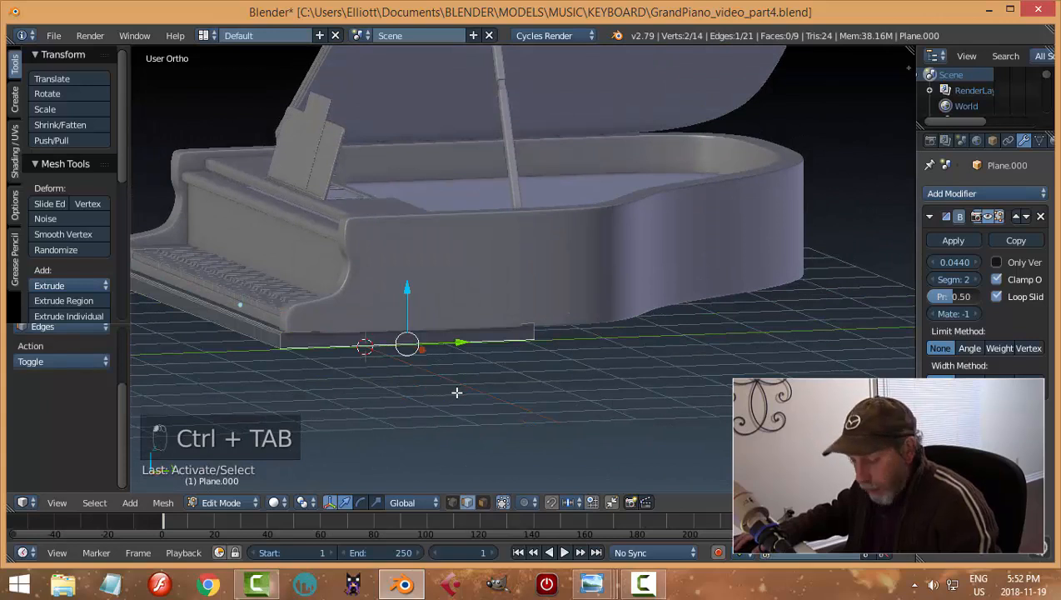
key("shift+s")
left_click(461, 394)
key("a")
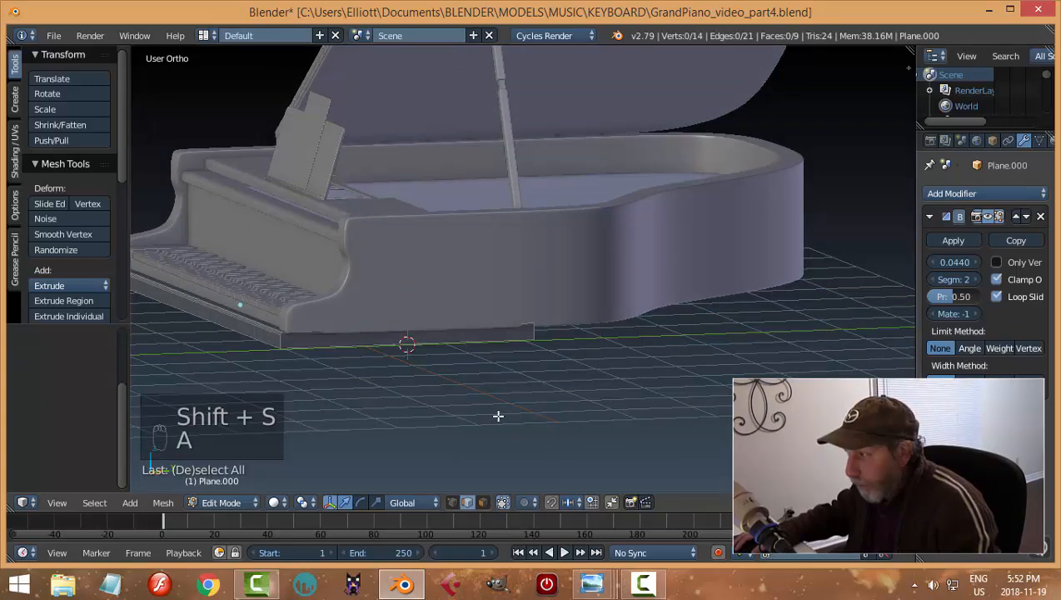
key("Tab")
left_click(364, 421)
Add a mesh cube at the 3D cursor on the board's lower side edge and enter Edit Mode
middle_click_drag(457, 402, 482, 380)
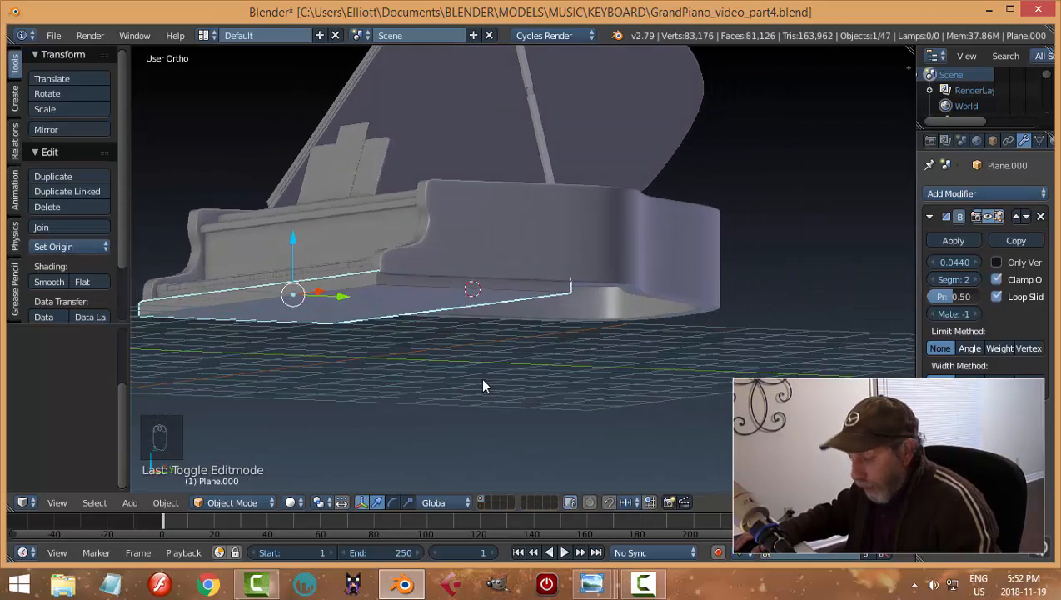
key("shift+a")
mouse_move(458, 321)
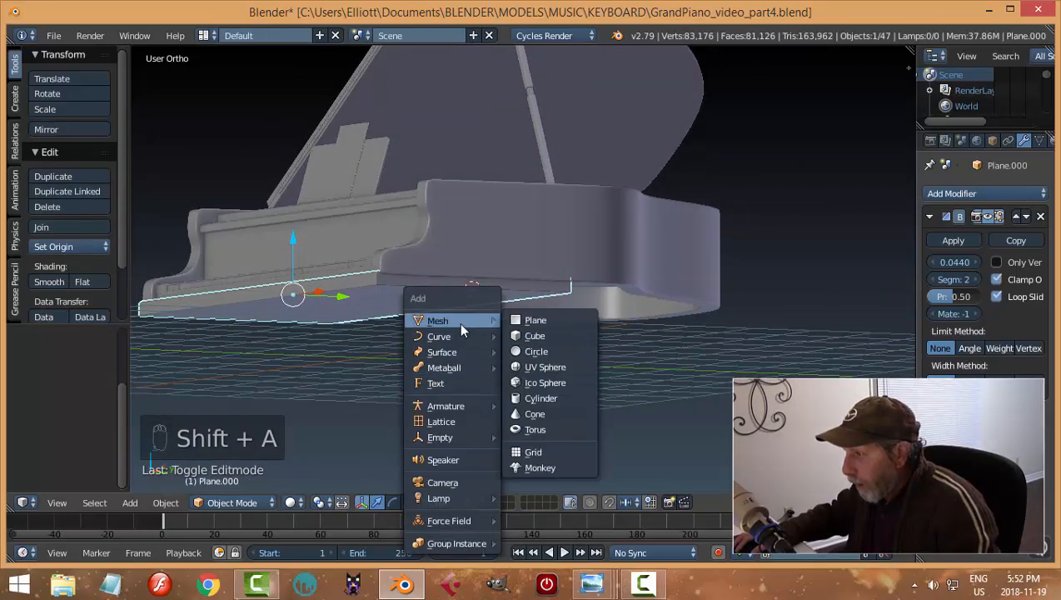
left_click(540, 335)
key("Tab")
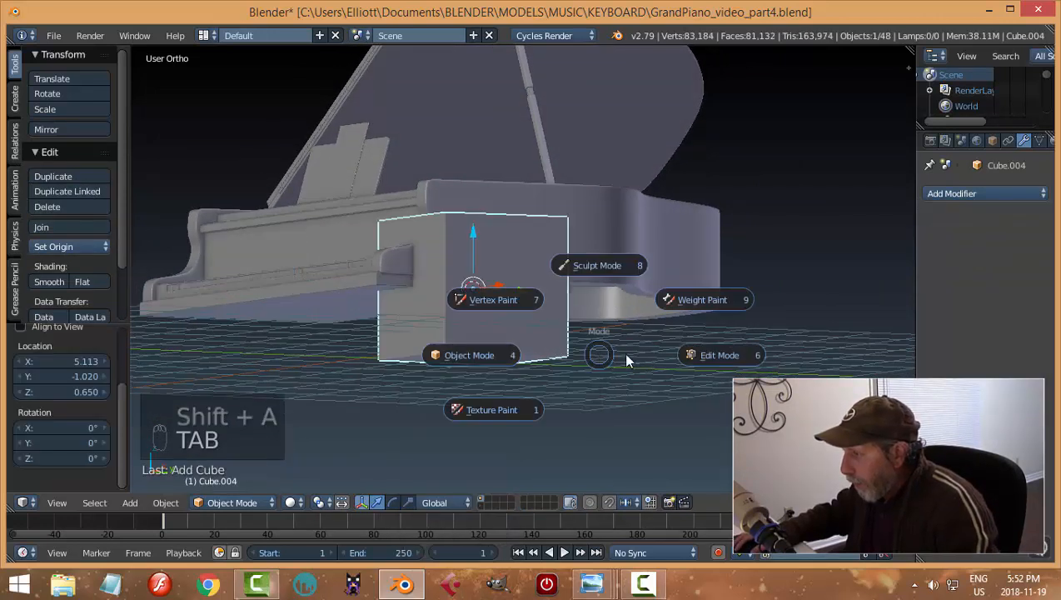
left_click(641, 348)
Shift the whole cube slightly along Y to line up with the front leg's bracket in the side blueprint, then deselect it
middle_click_drag(640, 348, 690, 349)
key("KP_3")
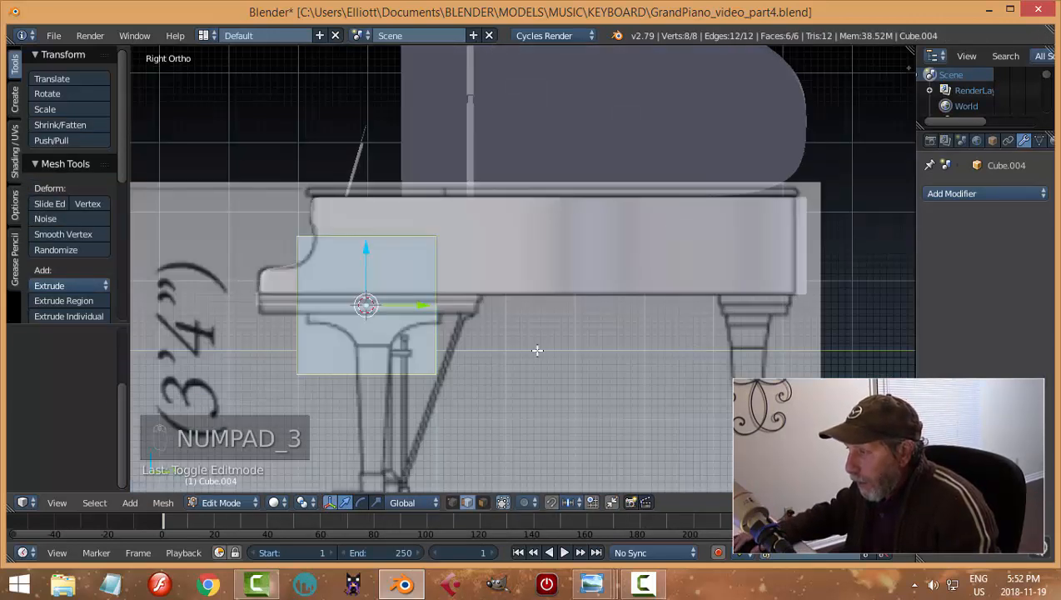
left_click_drag(420, 311, 425, 303)
key("a")
key("ctrl+Tab")
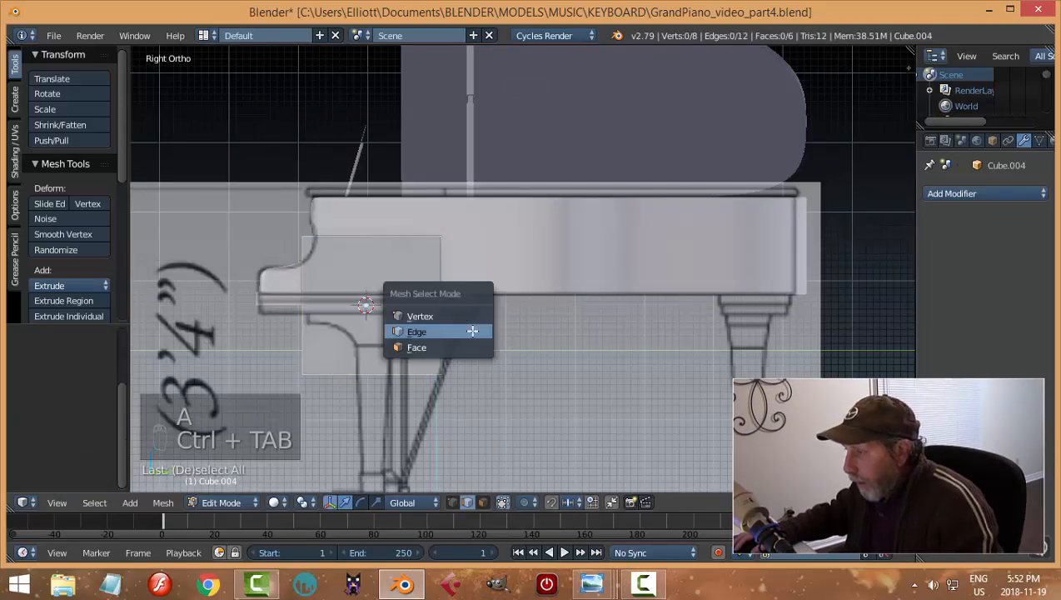
left_click(446, 319)
key("ctrl+Tab")
left_click(425, 335)
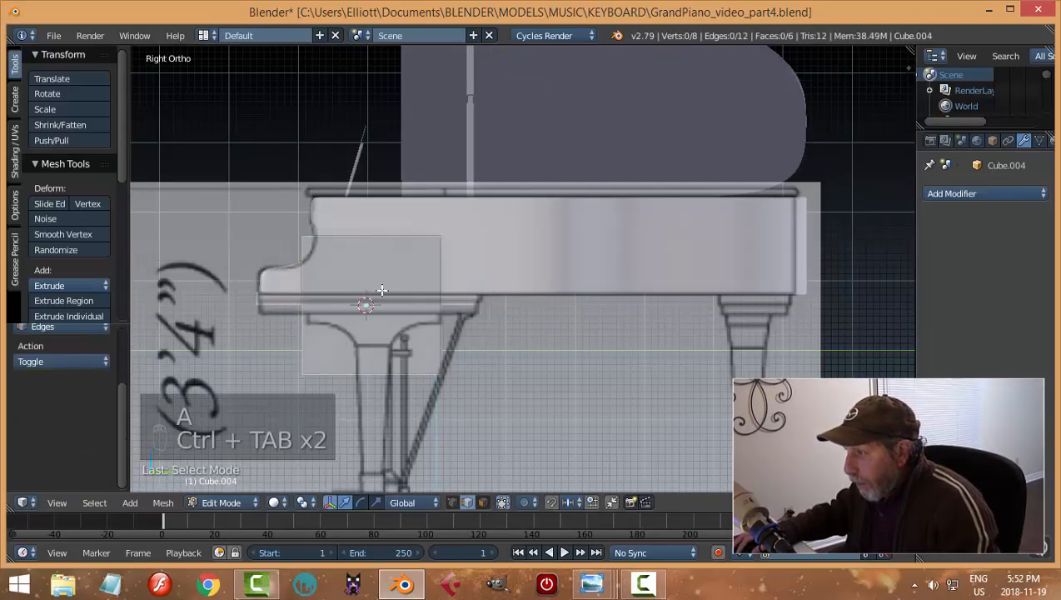
right_click(376, 234)
left_click_drag(371, 177, 388, 265)
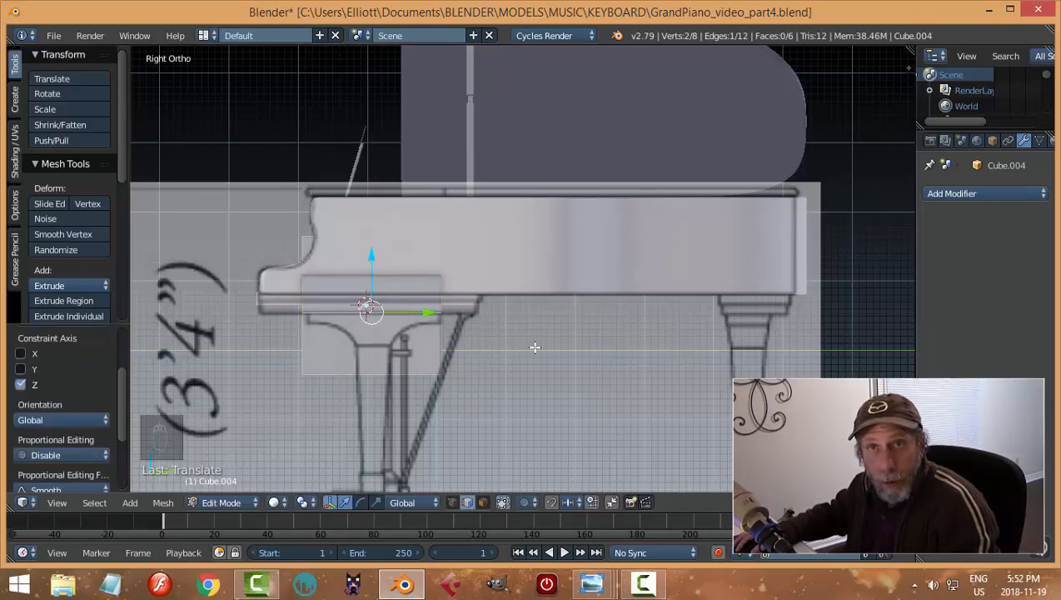
right_click(375, 374)
left_click_drag(379, 321, 379, 292)
key("ctrl+z")
key("ctrl+z")
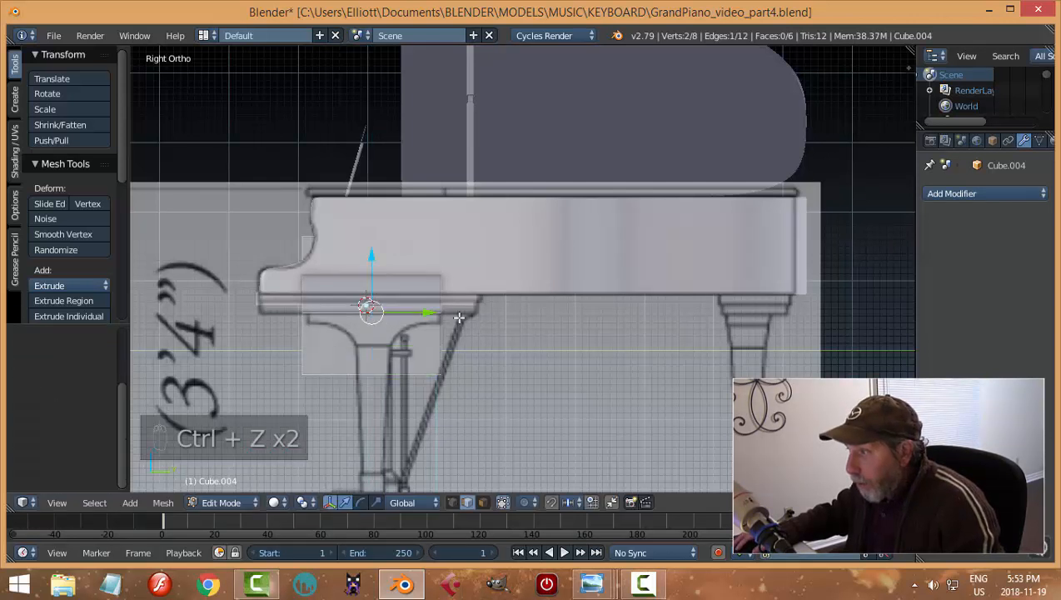
key("ctrl+z")
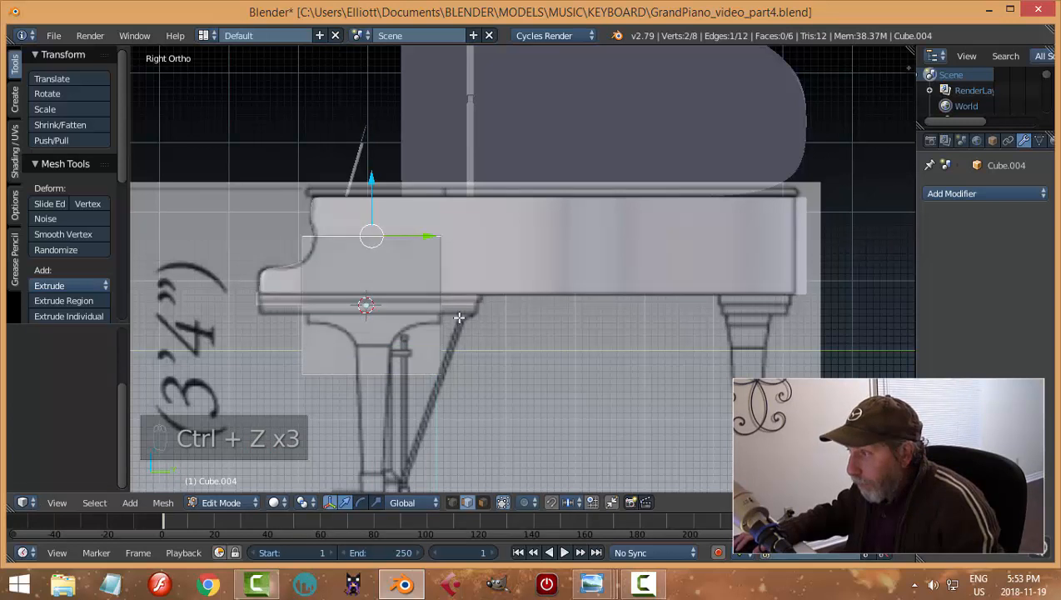
key("a")
key("b")
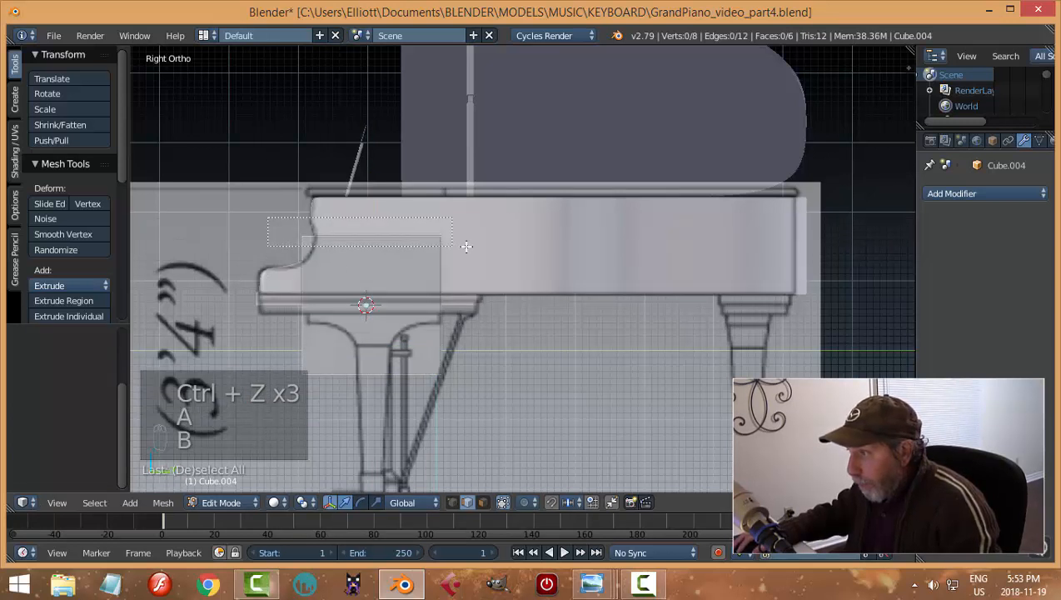
left_click_drag(265, 217, 495, 250)
left_click_drag(376, 184, 385, 260)
middle_click_drag(384, 260, 499, 315)
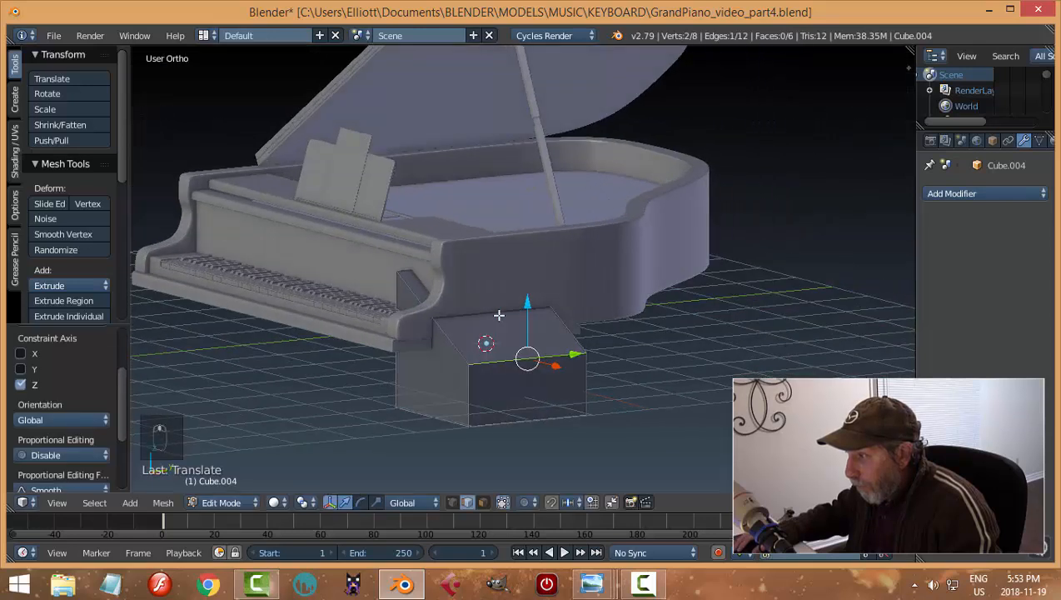
key("ctrl+z")
In wireframe shading, lower all of the cube's top vertices along Z to the top line of the leg bracket in the side blueprint
key("a")
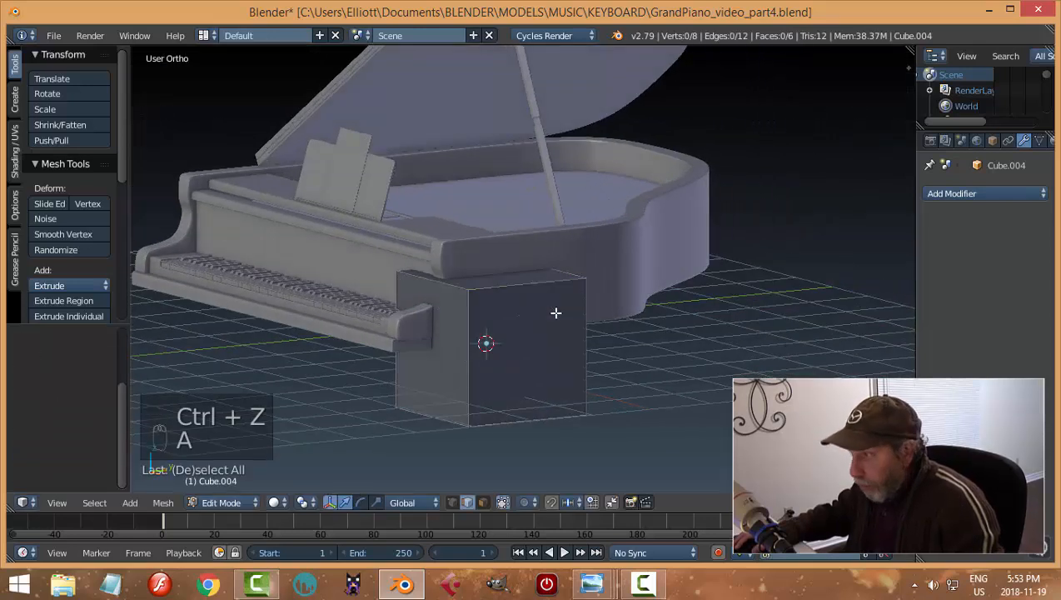
key("z")
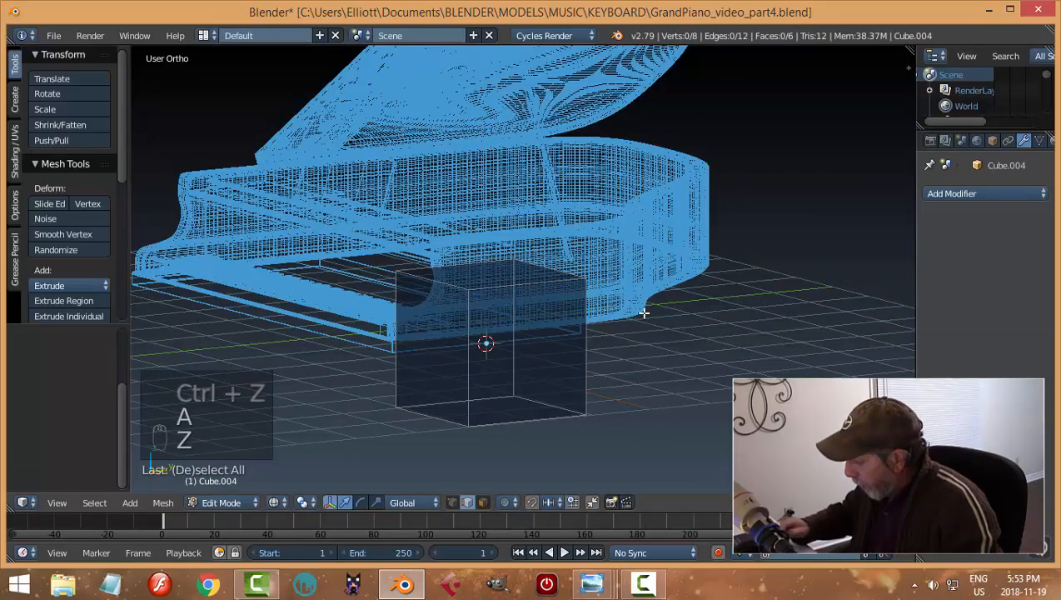
key("KP_3")
key("b")
left_click_drag(212, 192, 508, 276)
left_click_drag(377, 183, 398, 259)
key("a")
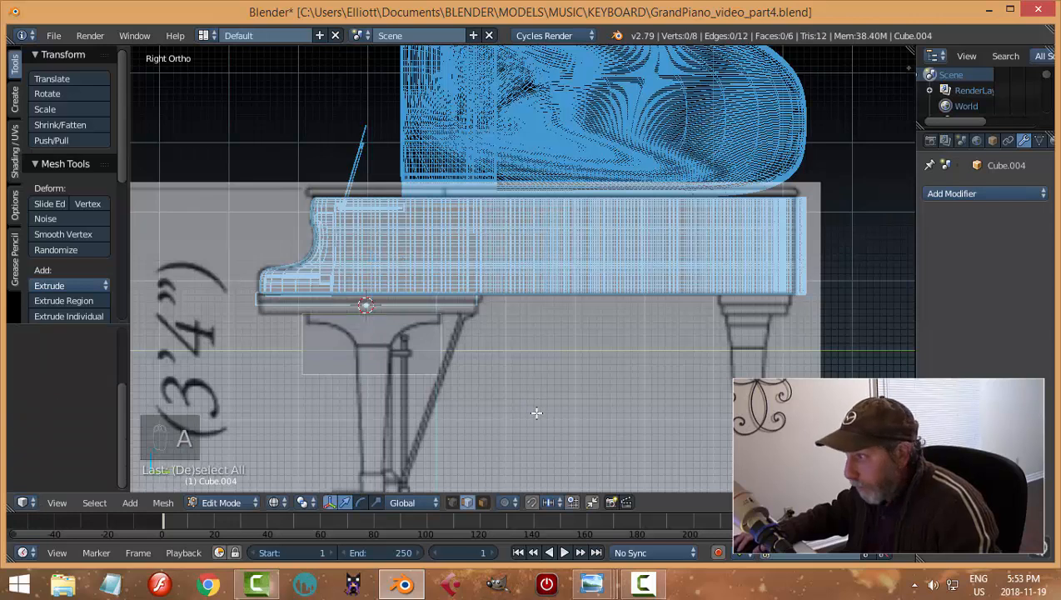
Raise the cube's bottom face along Z to the line where the bracket meets the leg in the blueprint
key("b")
left_click_drag(530, 413, 268, 355)
left_click_drag(368, 305, 367, 296)
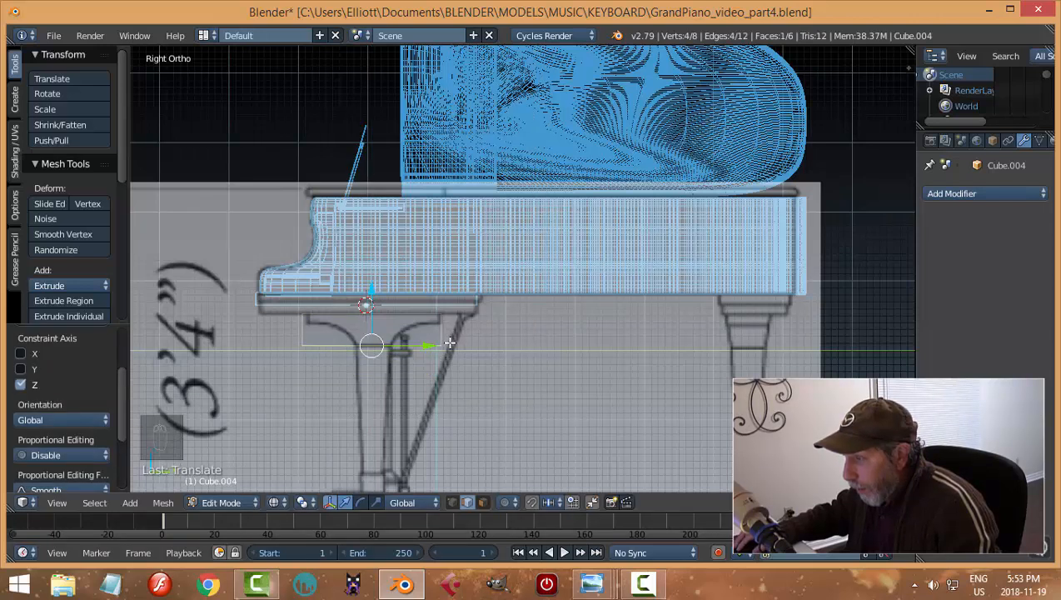
scroll(443, 346, "up", 3)
middle_click_drag(402, 367, 522, 292, "shift")
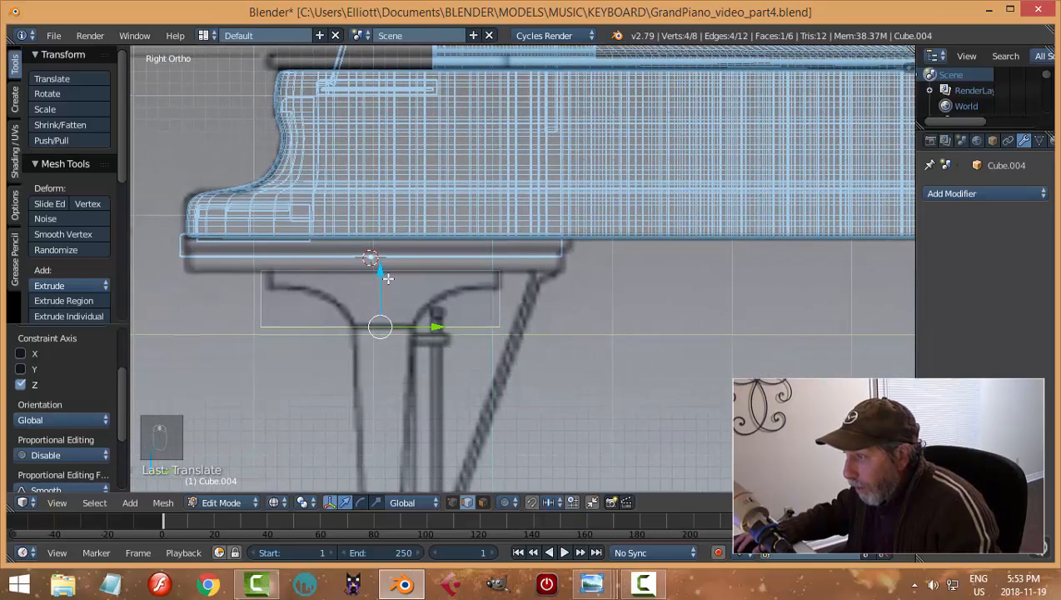
left_click_drag(381, 273, 382, 273)
key("a")
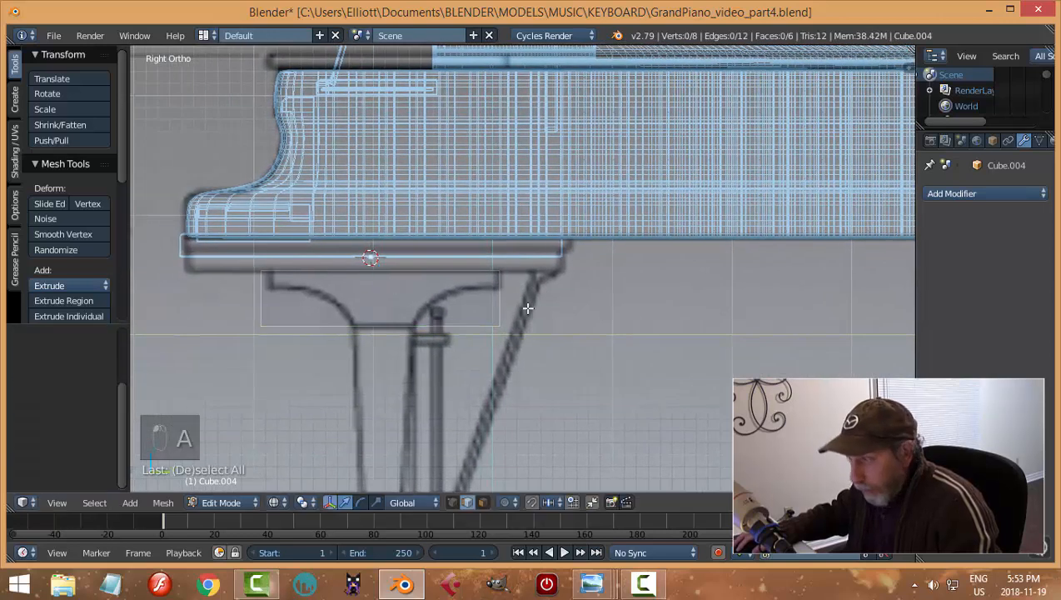
Move the block's rear face along Y to the leg's centreline and its front face to the bracket's front edge
key("b")
left_click_drag(463, 235, 528, 363)
left_click_drag(545, 293, 435, 303)
key("a")
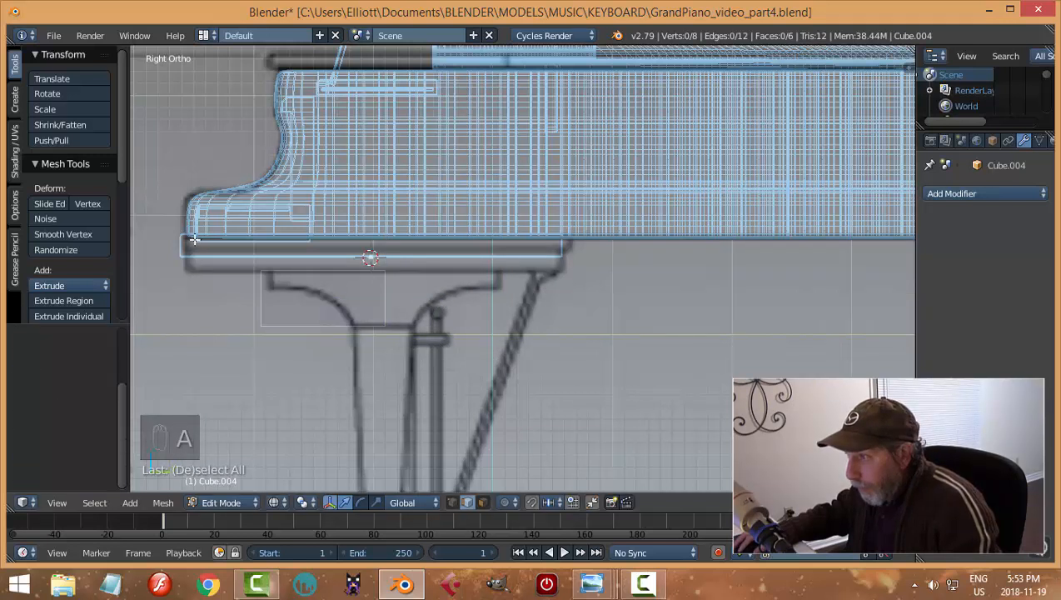
key("b")
left_click_drag(246, 264, 288, 332)
left_click_drag(308, 296, 321, 302)
key("a")
Fine-tune the height of the block's top face against the bracket's top line, then deselect it
key("b")
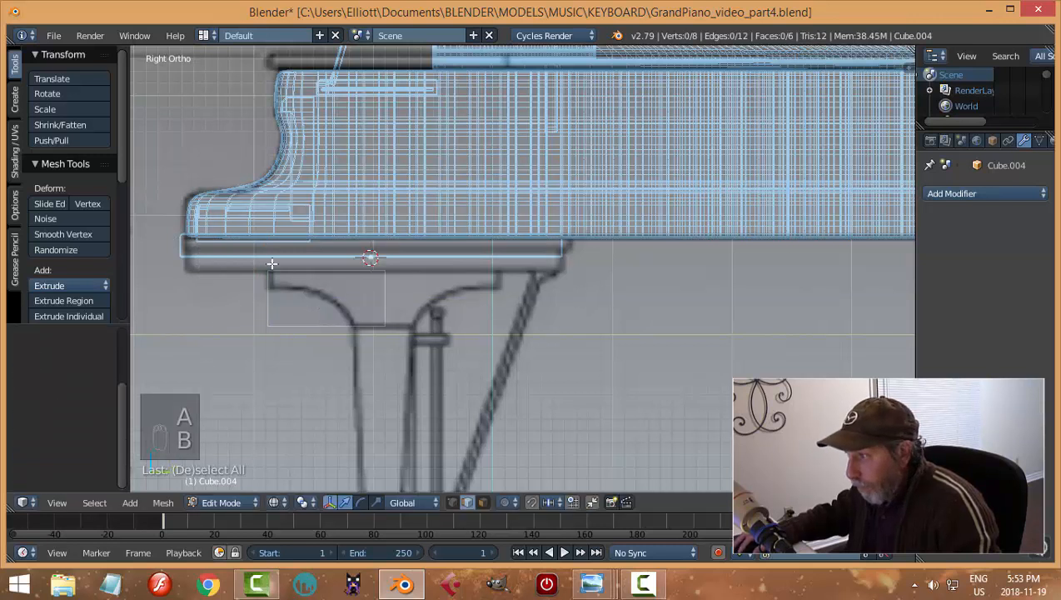
left_click_drag(256, 257, 405, 285)
left_click_drag(332, 229, 329, 218)
key("a")
Add five evenly spaced vertical loop cuts across the block without sliding them, then deselect everything
scroll(450, 325, "up", 2)
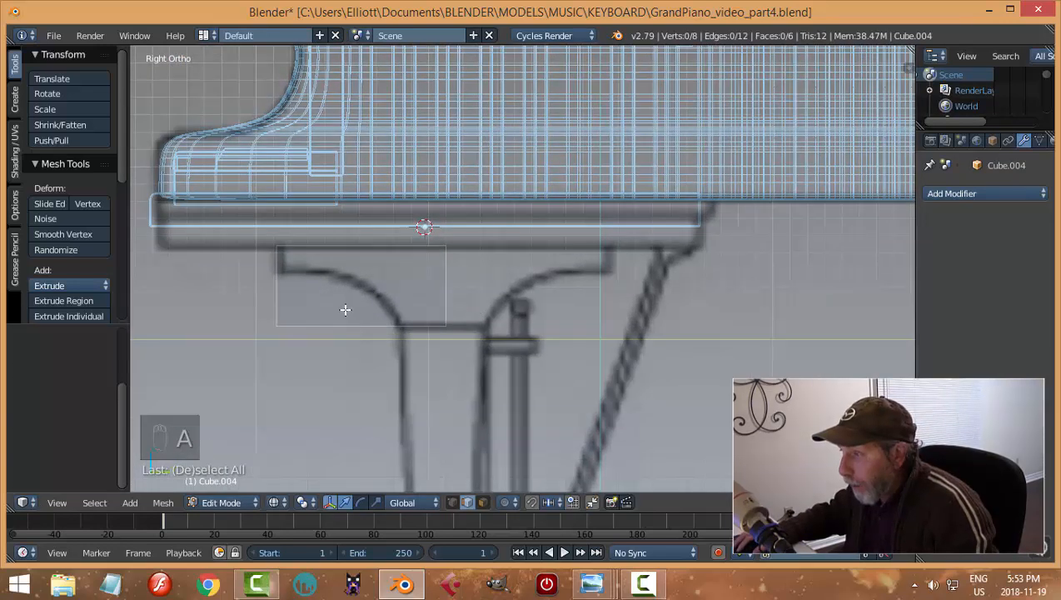
key("ctrl+r")
scroll(337, 318, "up", 2)
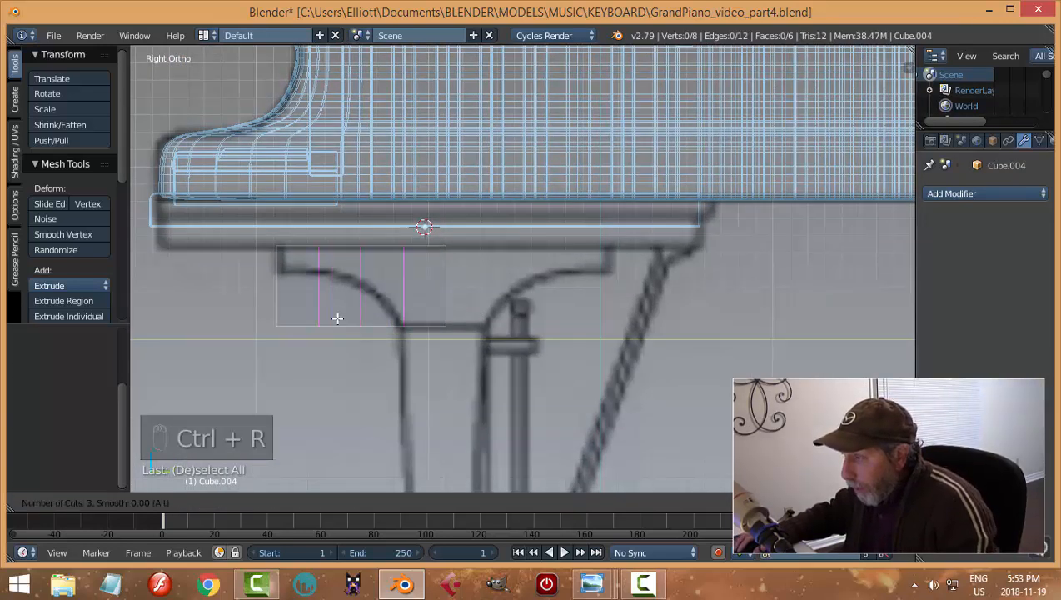
left_click(337, 318)
right_click(338, 319)
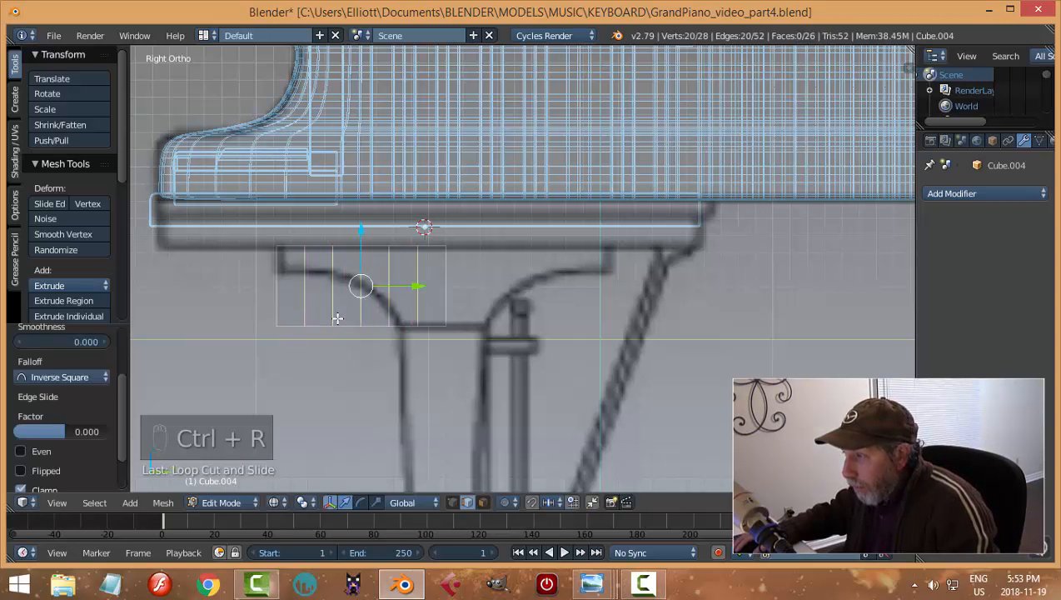
key("a")
In vertex selection, raise the bottom vertices of the three frontmost columns along Z to the bracket's upper ledge
key("ctrl+Tab")
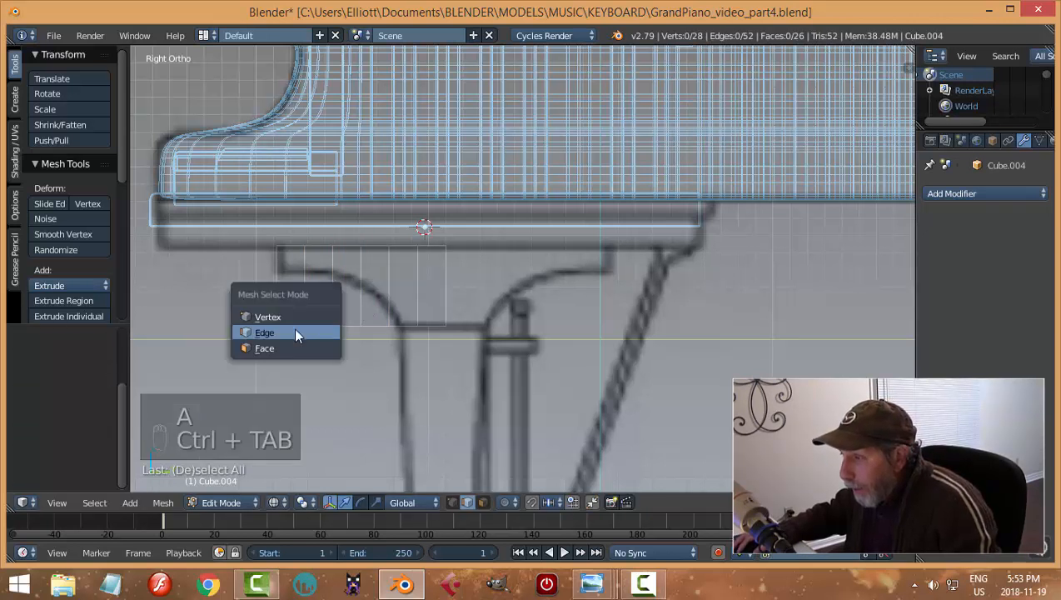
left_click(276, 311)
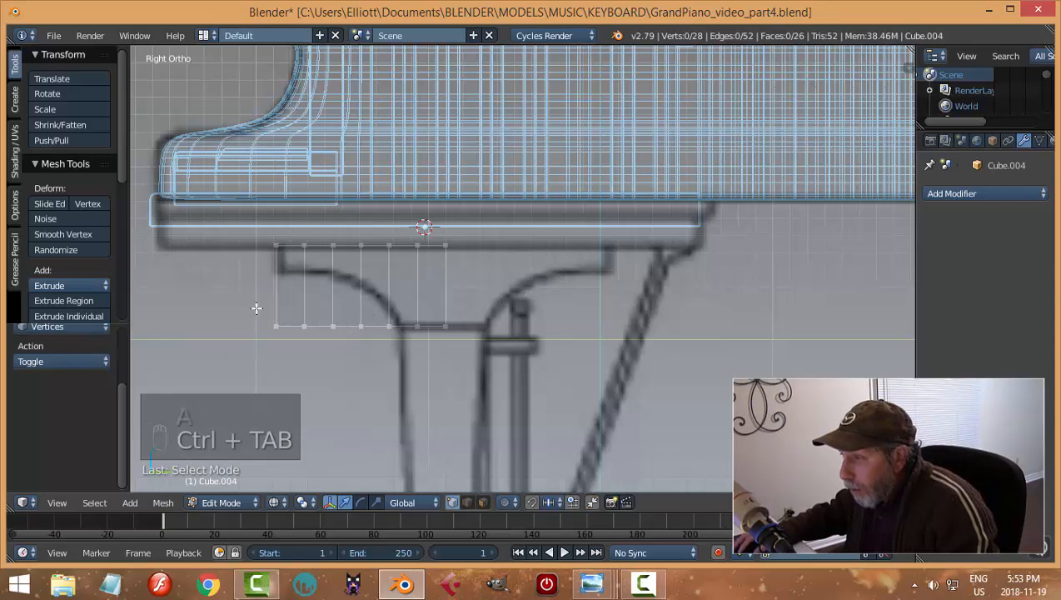
key("b")
left_click_drag(253, 297, 339, 350)
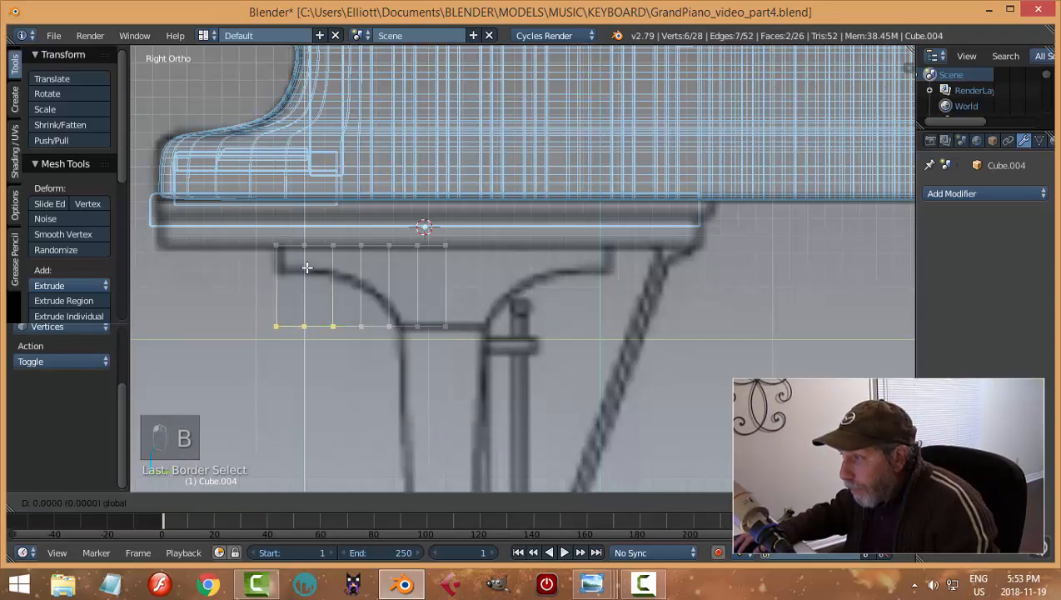
left_click(319, 219)
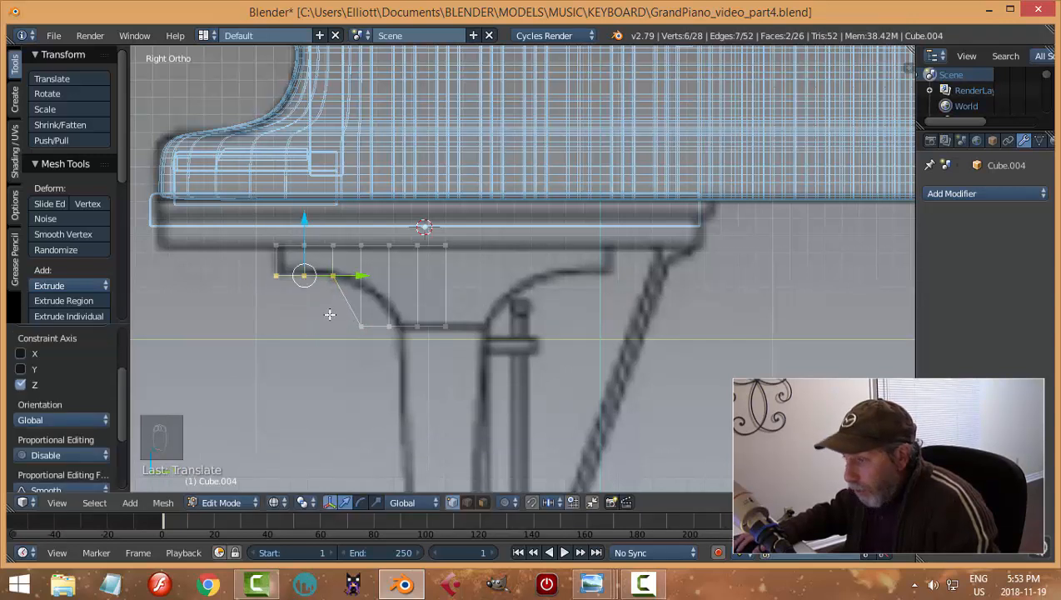
key("a")
Adjust the bottom vertices where the bracket's curve begins, raising those of the fourth column from the front onto the blueprint curve
scroll(328, 315, "up", 4)
scroll(393, 333, "up", 1)
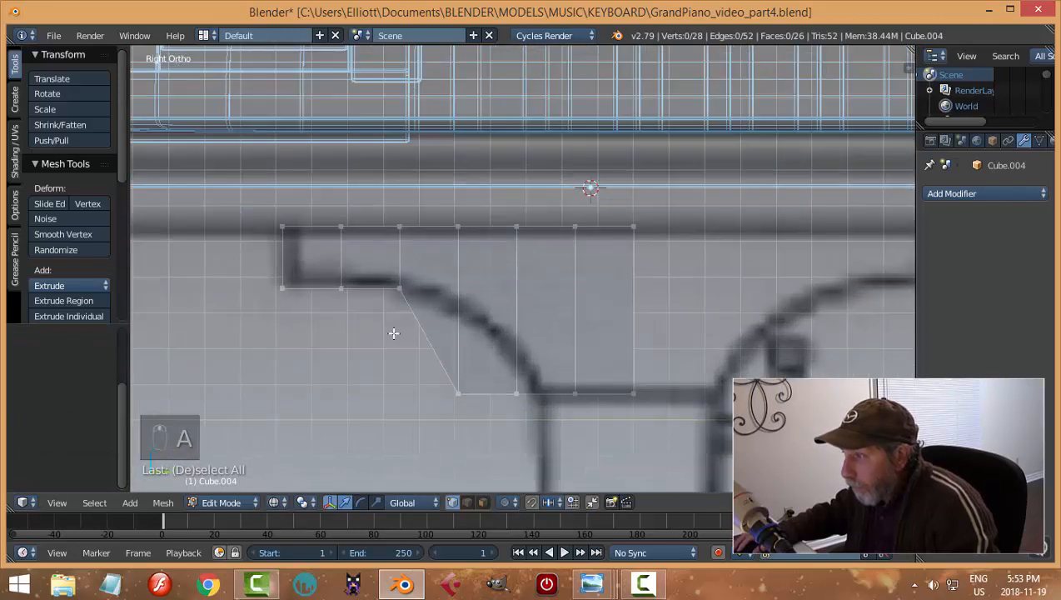
key("b")
left_click_drag(385, 270, 412, 306)
left_click_drag(404, 237, 408, 234)
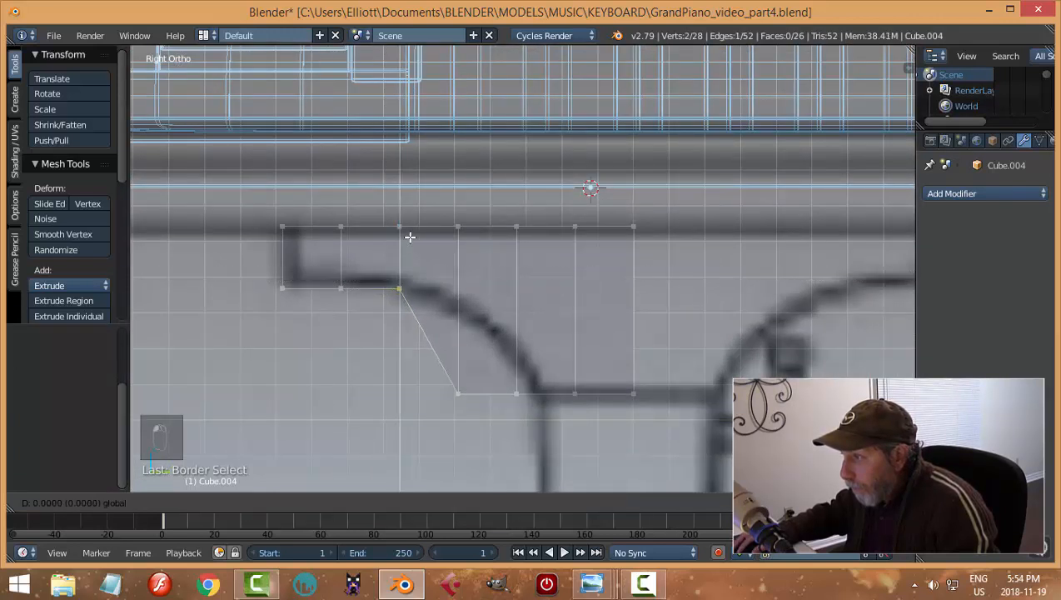
key("a")
key("b")
left_click_drag(439, 340, 474, 254)
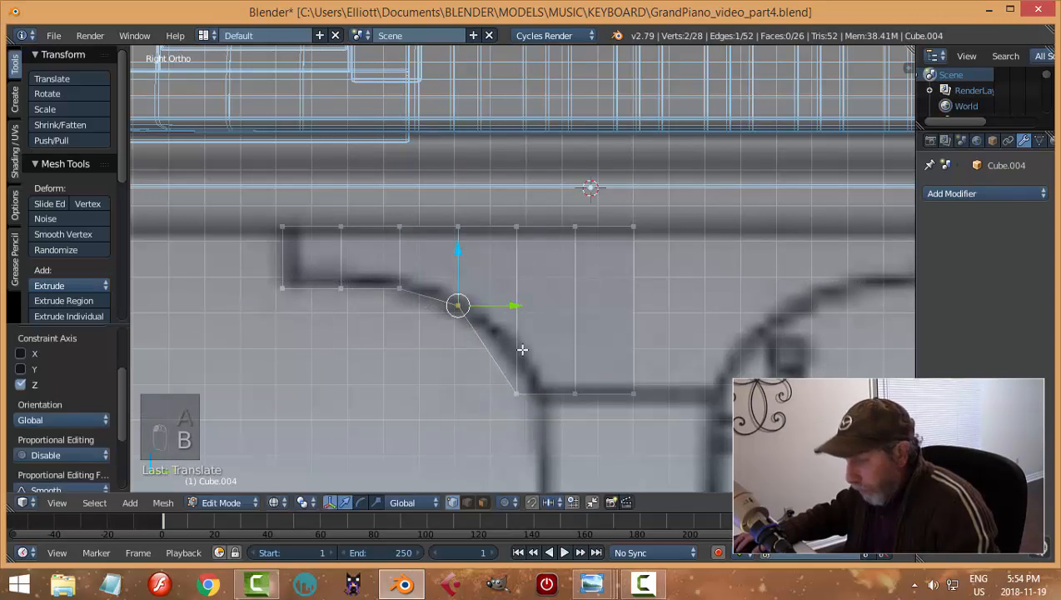
key("a")
key("b")
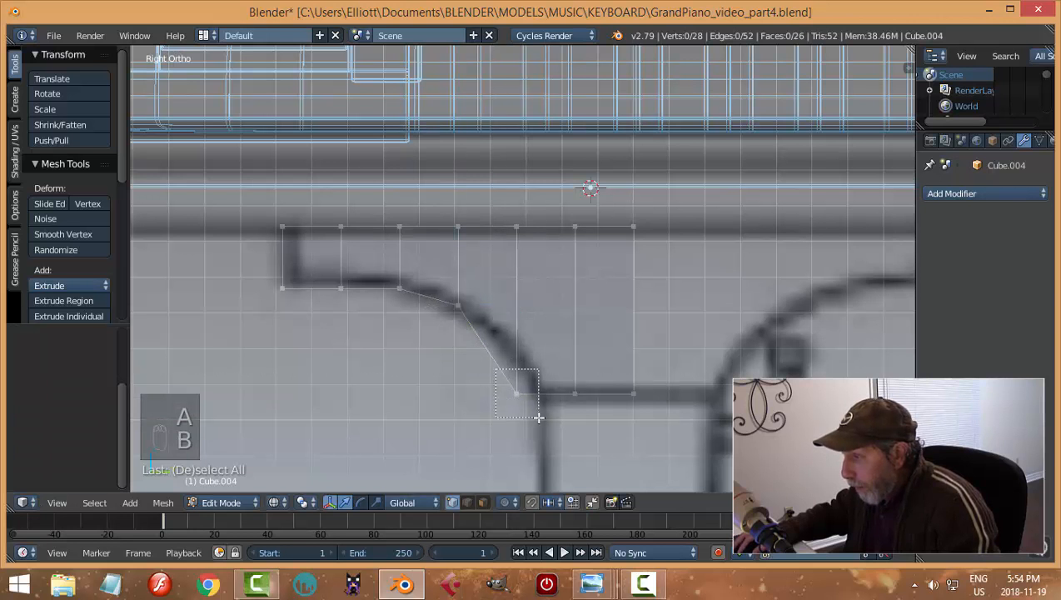
left_click_drag(538, 417, 539, 417)
left_click_drag(513, 338, 511, 295)
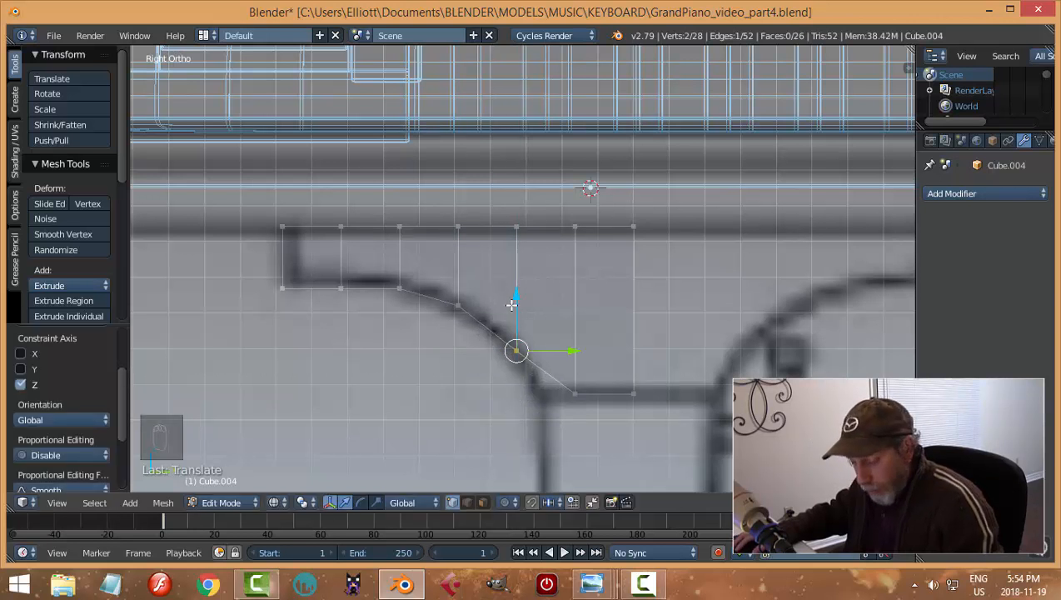
key("ctrl+z")
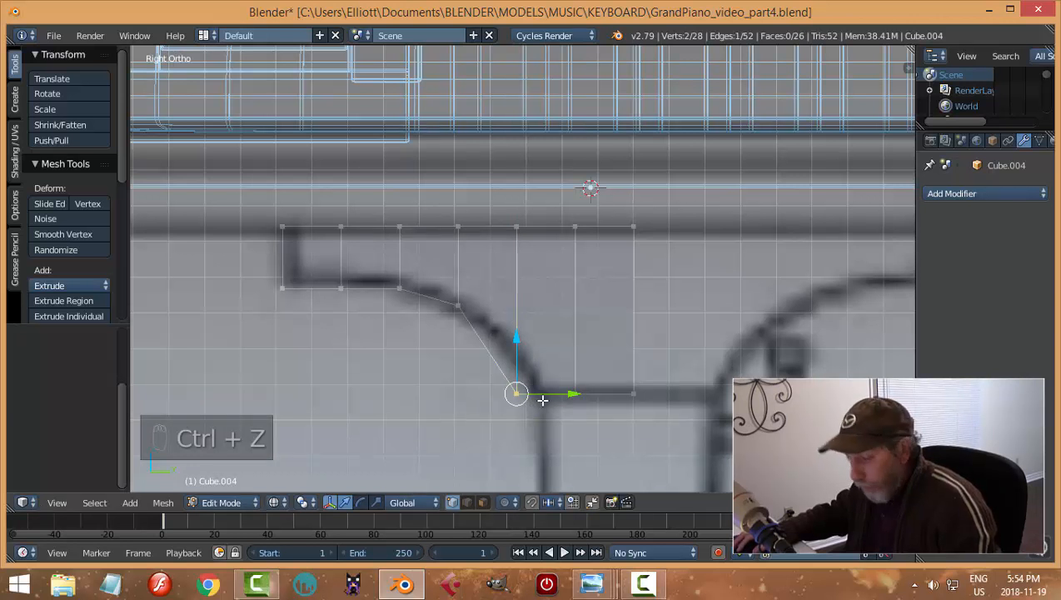
Add a vertical loop cut behind the fifth column and slide it by a factor of about -0.42 to the curve's lower end
key("a")
key("ctrl+r")
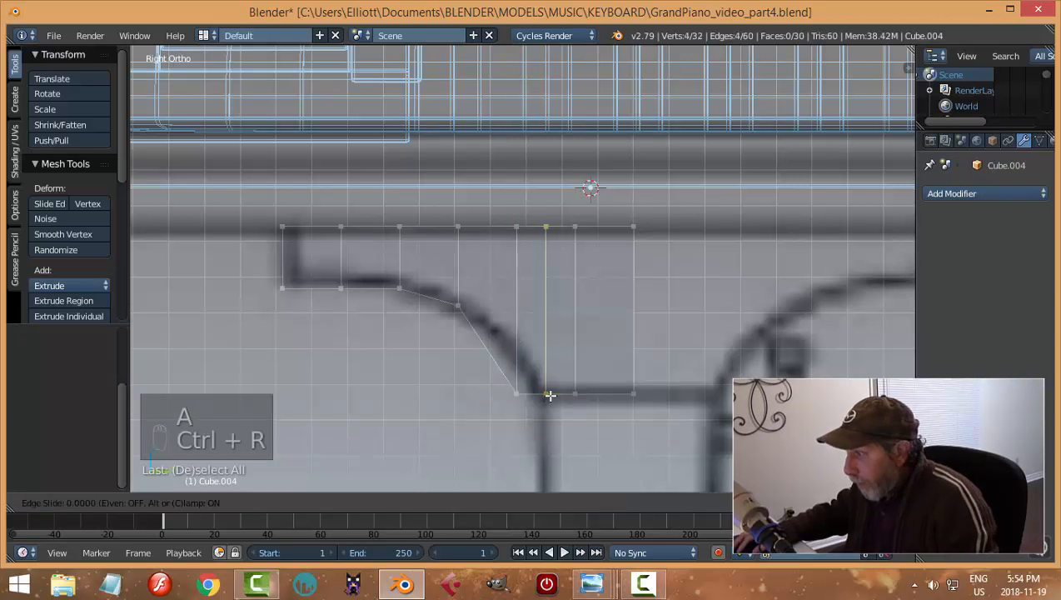
left_click(550, 396)
left_click(537, 395)
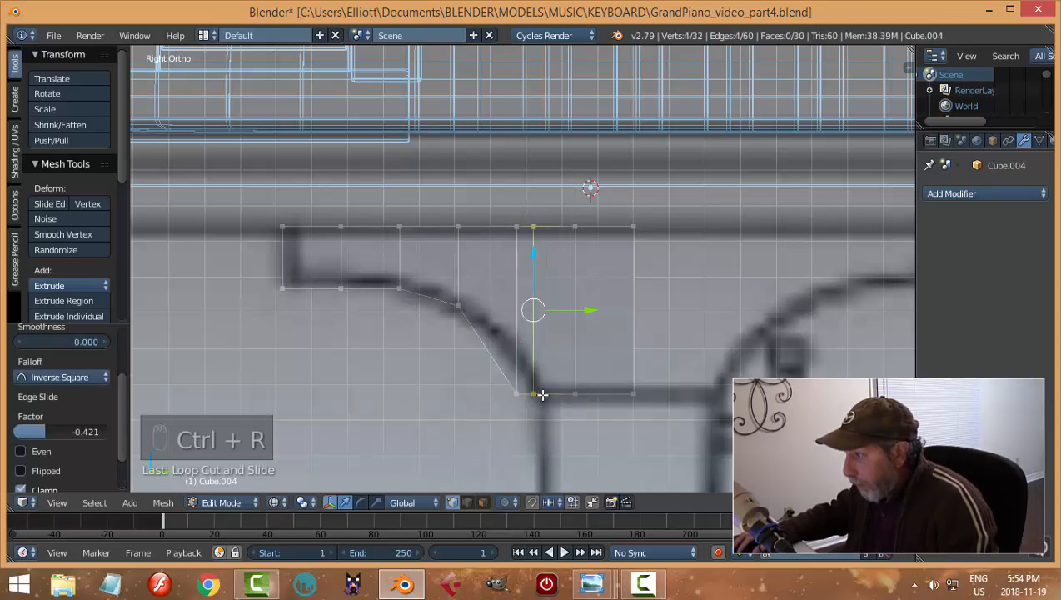
key("a")
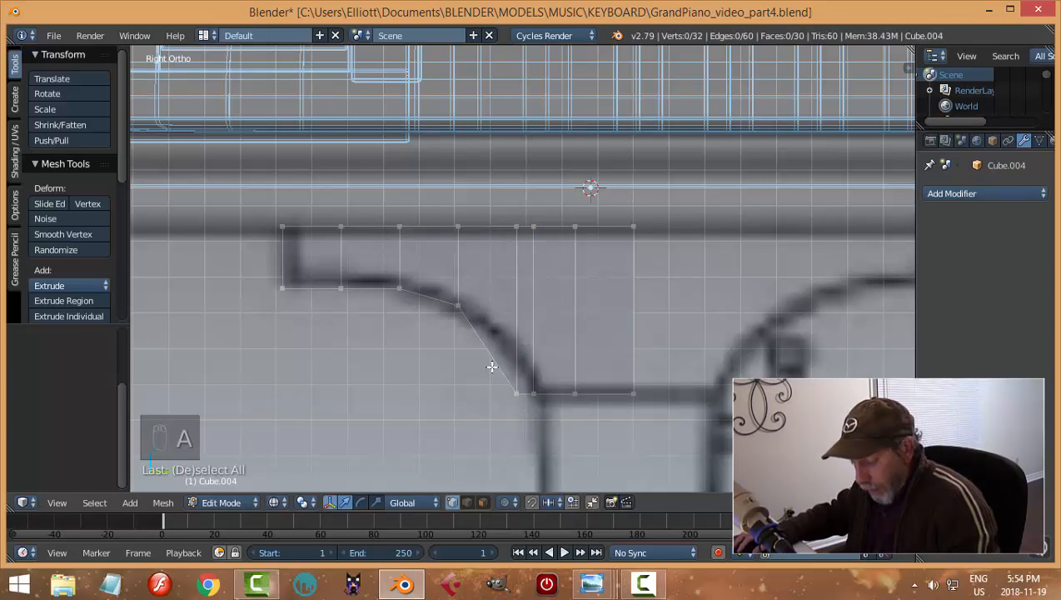
Raise the bottom vertices of the fifth column from the front along Z onto the blueprint curve, then deselect everything
key("b")
left_click_drag(481, 355, 526, 415)
key("g")
key("z")
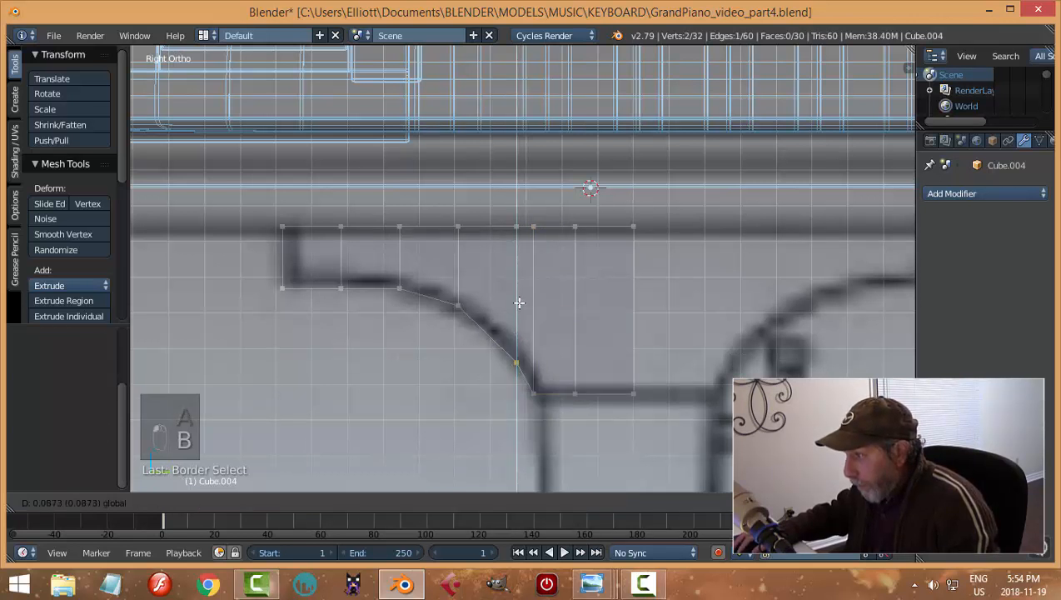
left_click(520, 298)
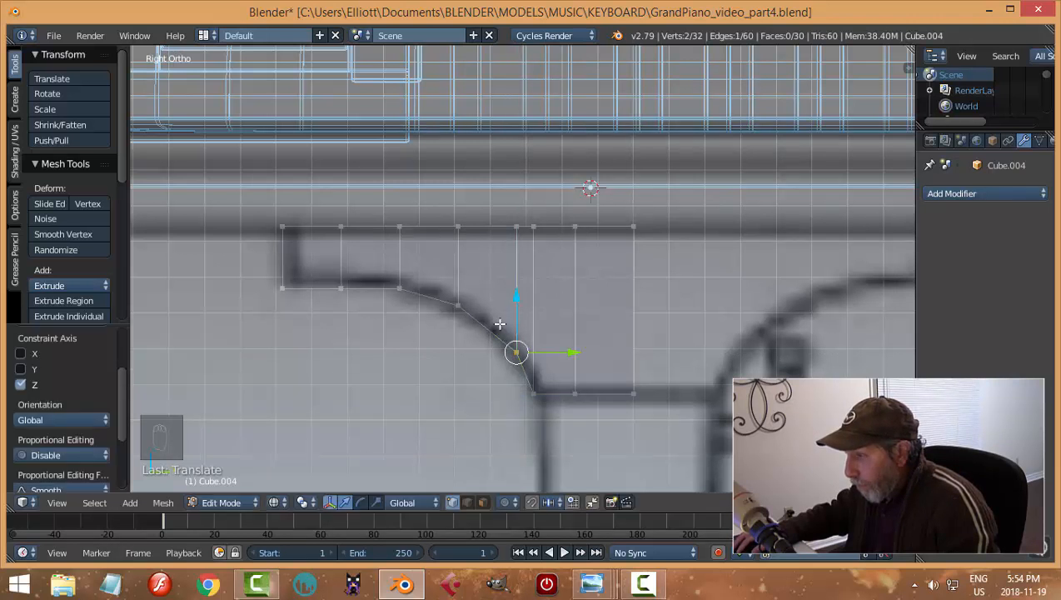
key("a")
Raise the frontmost column's bottom vertices slightly along Z toward the blueprint's upper ledge line
key("b")
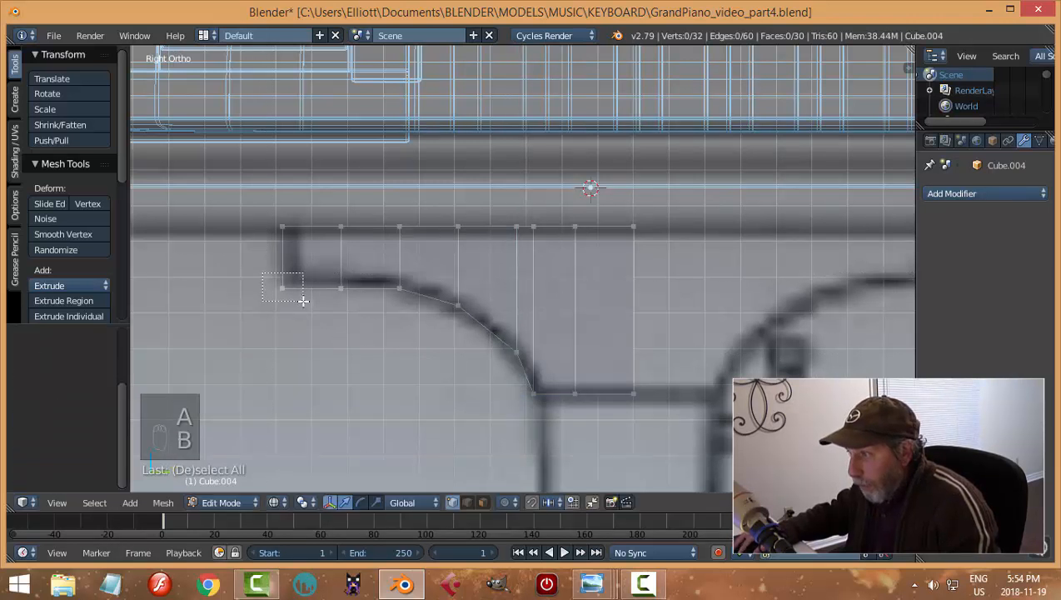
left_click_drag(262, 272, 303, 301)
key("g")
key("z")
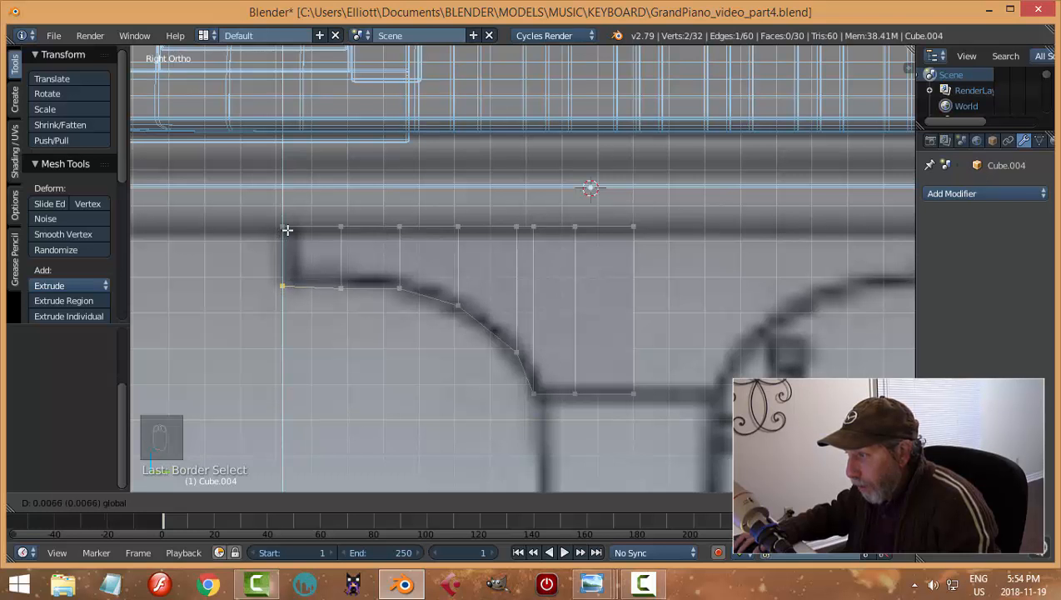
left_click(286, 227)
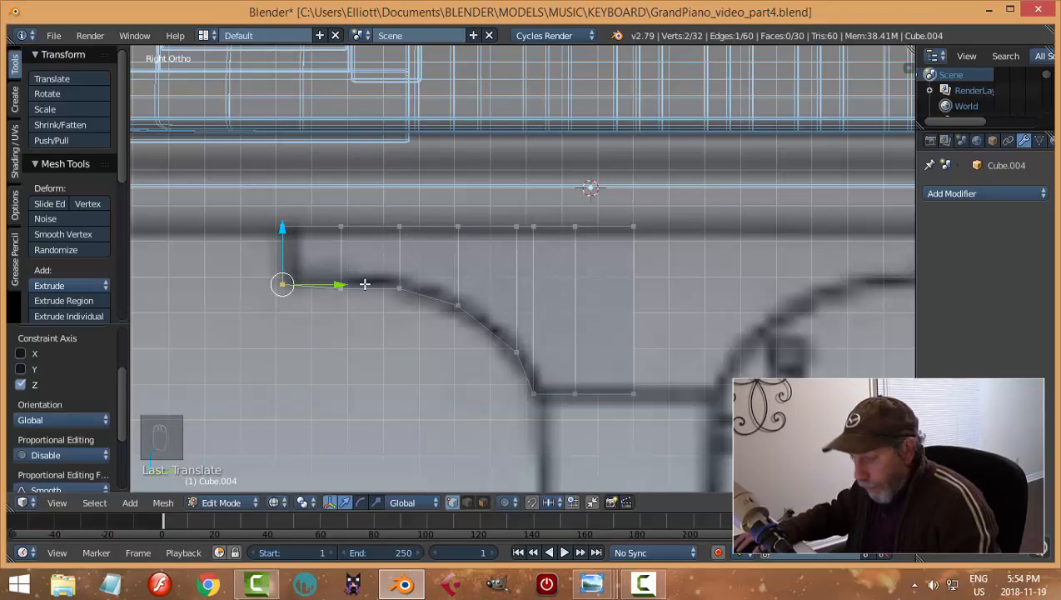
key("a")
Raise the second column's bottom vertices onto the ledge line and level the frontmost column's bottom vertices with them
key("b")
left_click_drag(330, 274, 351, 301)
left_click_drag(345, 237, 343, 229)
key("a")
key("b")
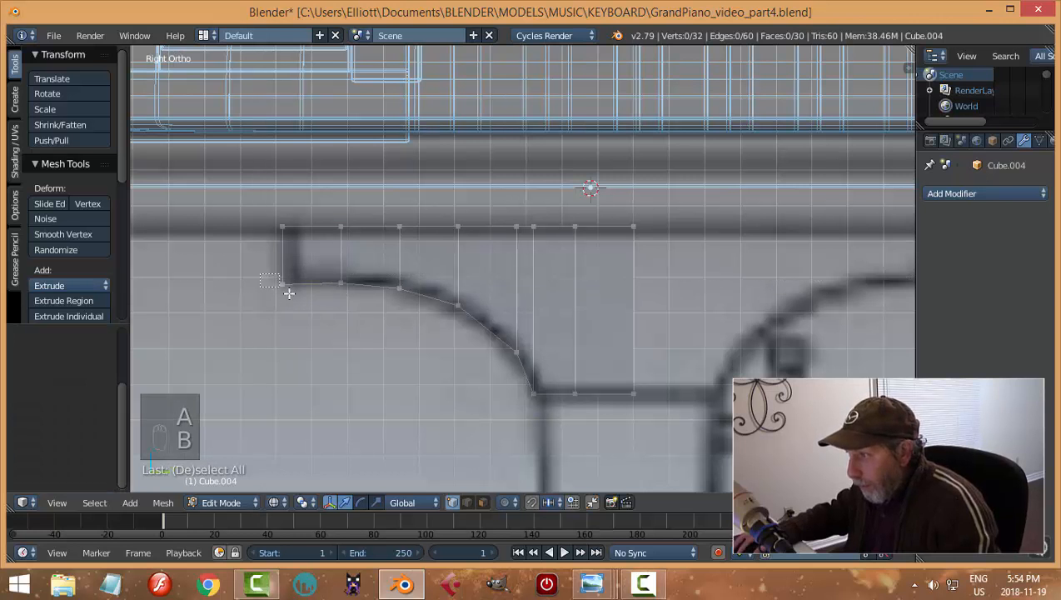
left_click_drag(275, 270, 296, 298)
left_click_drag(285, 231, 289, 232)
key("a")
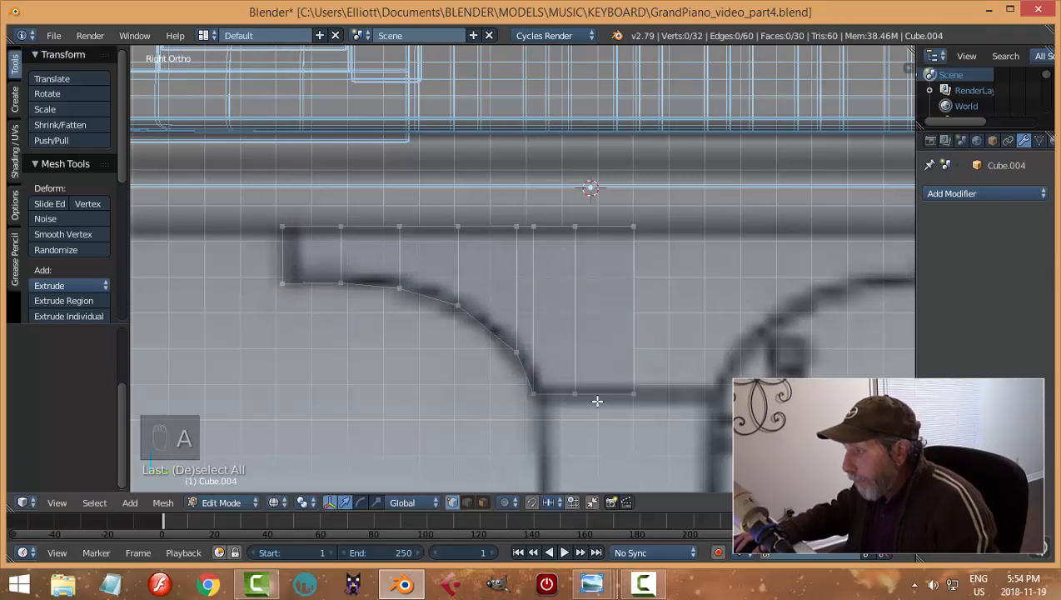
In front view, scale the whole bracket block along X to about a fifth of its width
key("a")
scroll(450, 362, "down", 3)
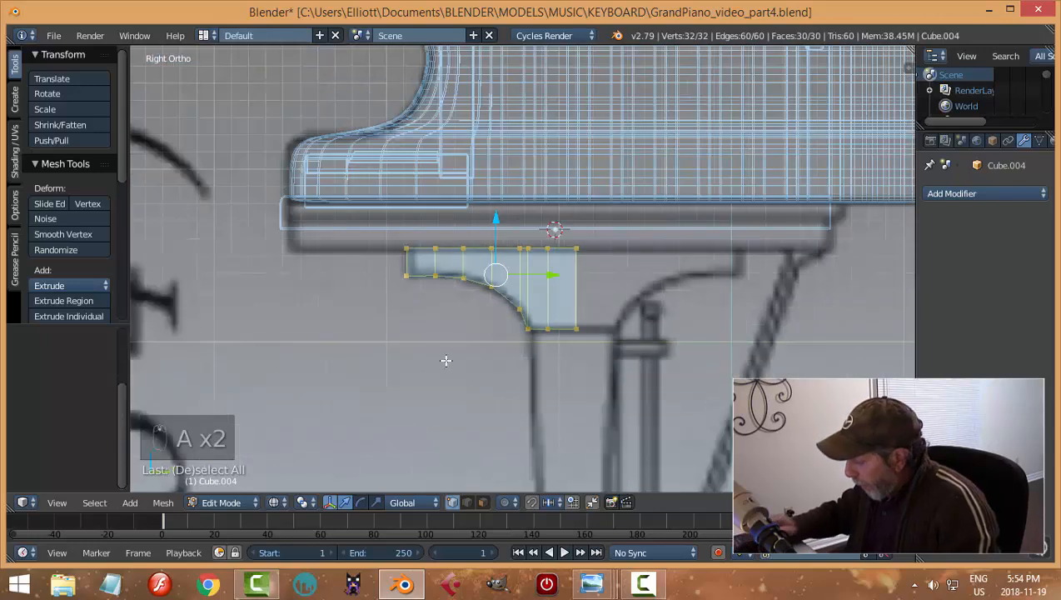
key("KP_1")
middle_click_drag(612, 362, 194, 372, "shift")
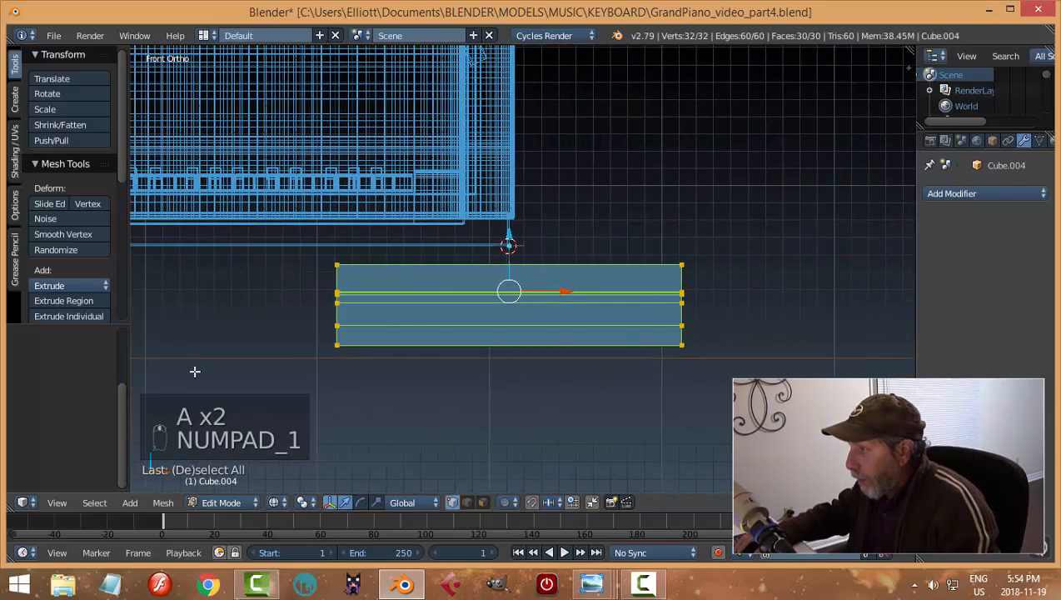
key("s")
key("x")
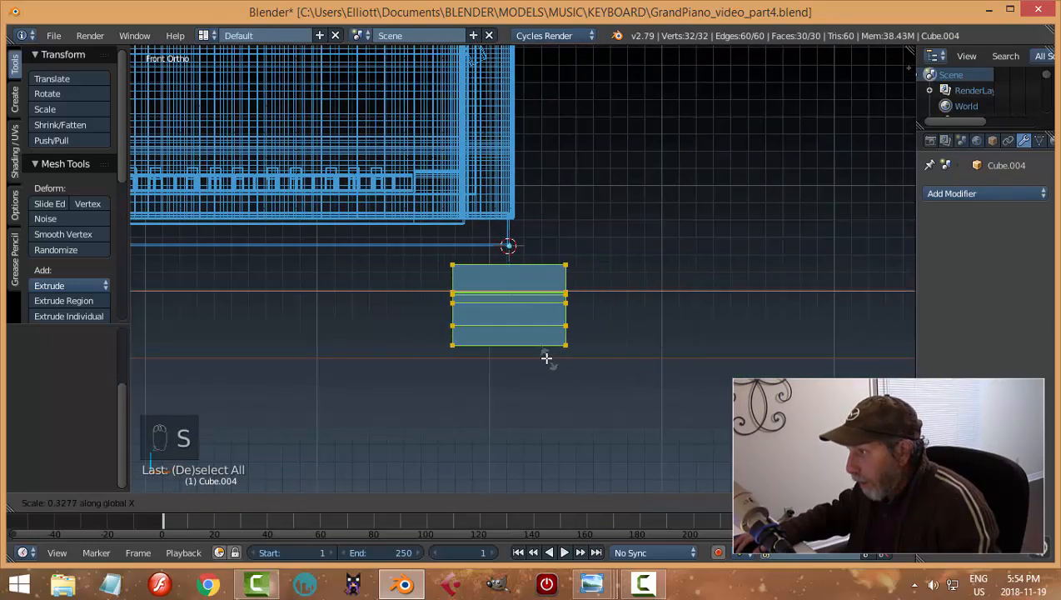
left_click(521, 334)
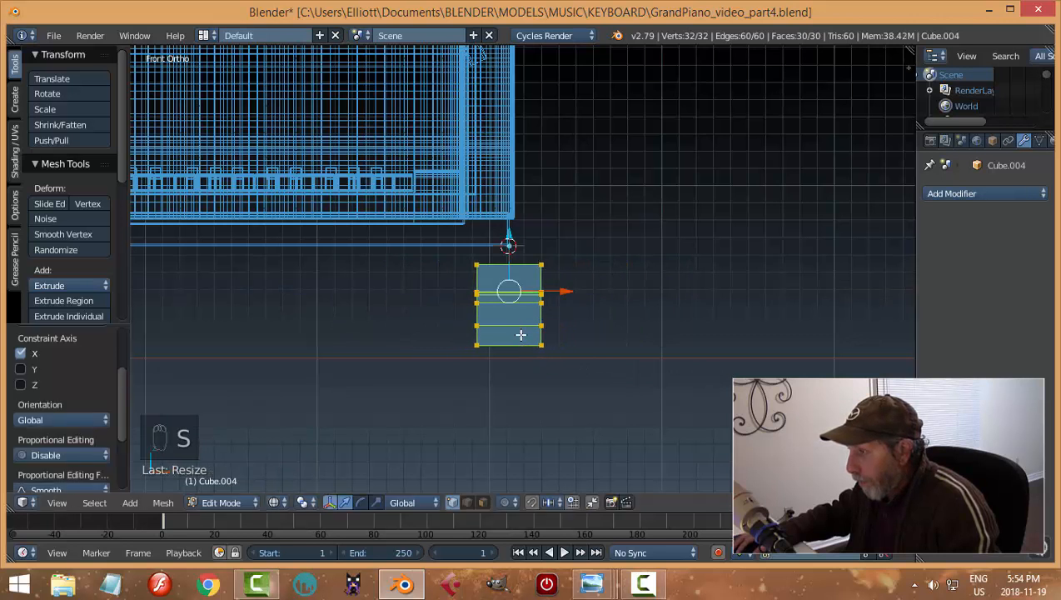
Move the bracket inward along X beneath the board's end and raise it along Z against the board's underside
left_click_drag(567, 291, 537, 295)
left_click_drag(476, 241, 491, 224)
key("KP_3")
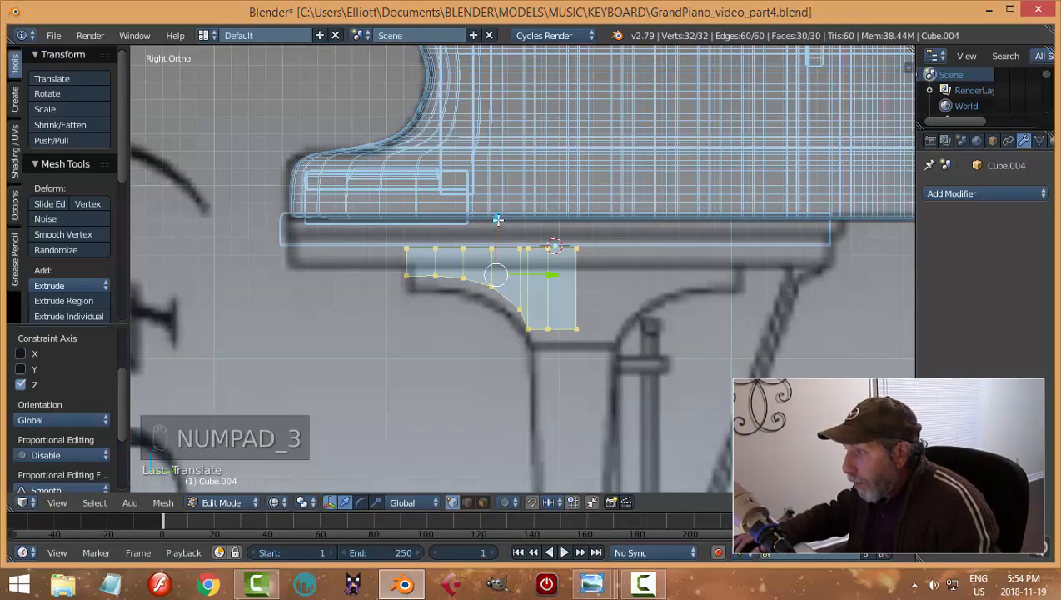
left_click_drag(497, 219, 496, 216)
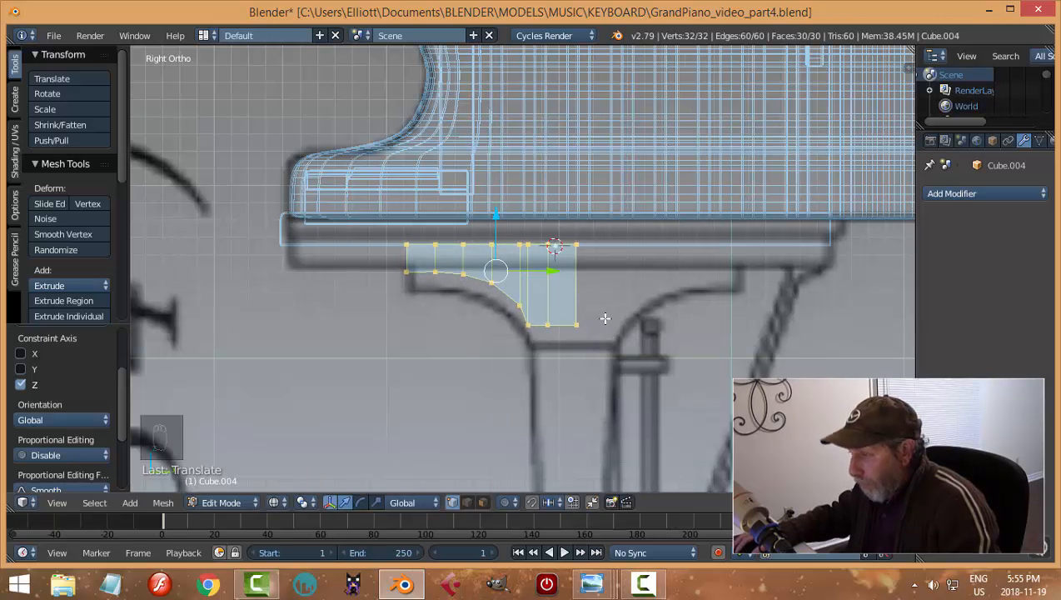
key("a")
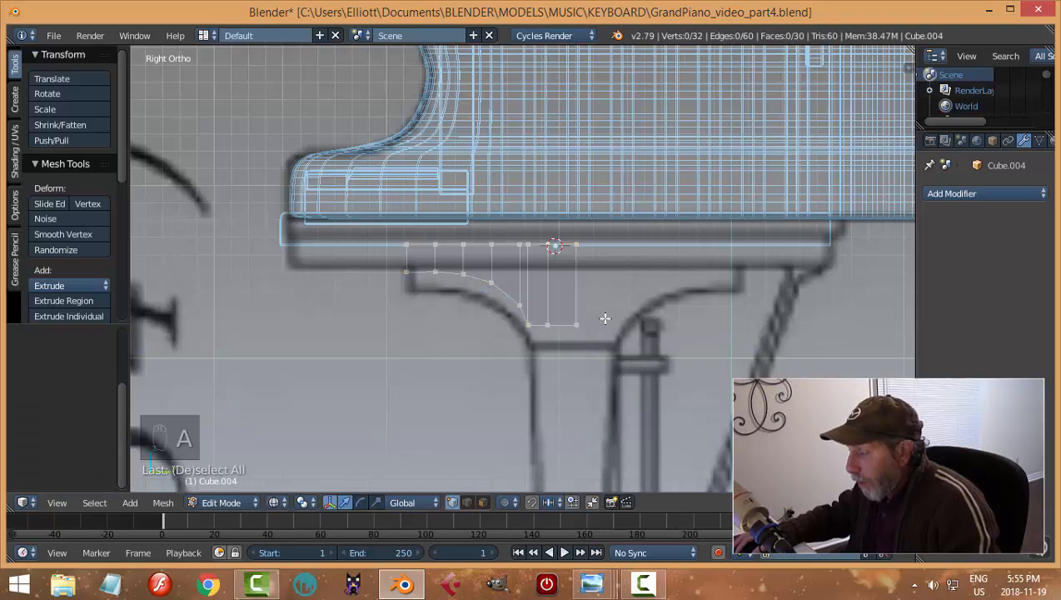
key("a")
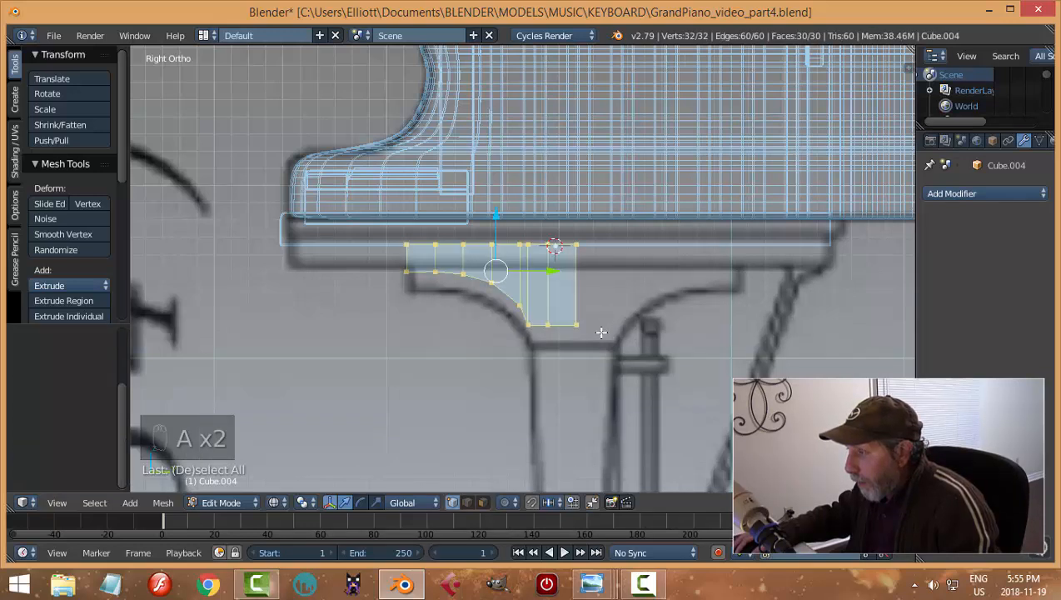
middle_click_drag(601, 334, 469, 341)
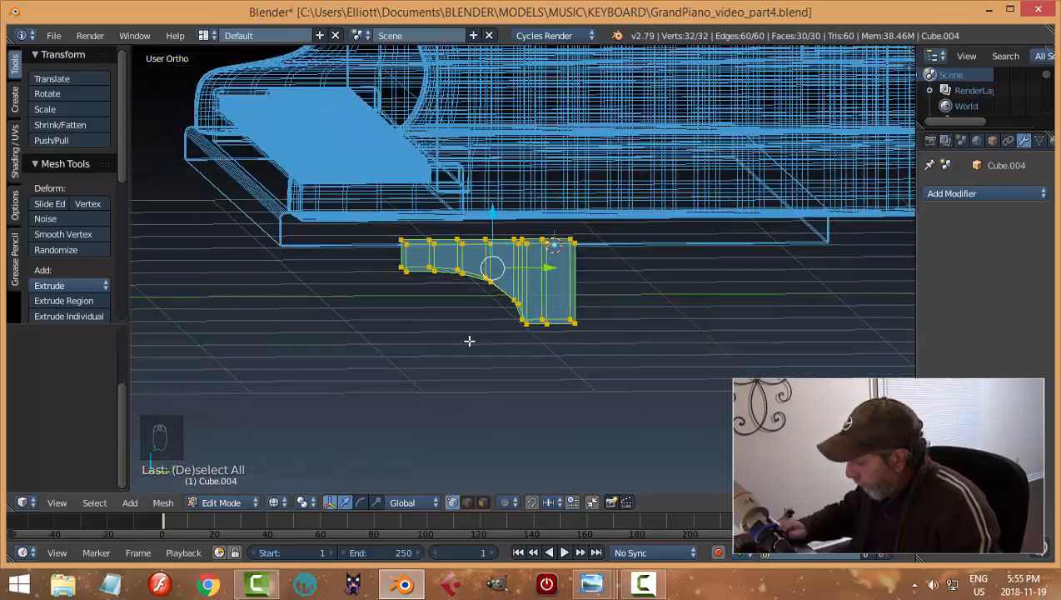
key("KP_3")
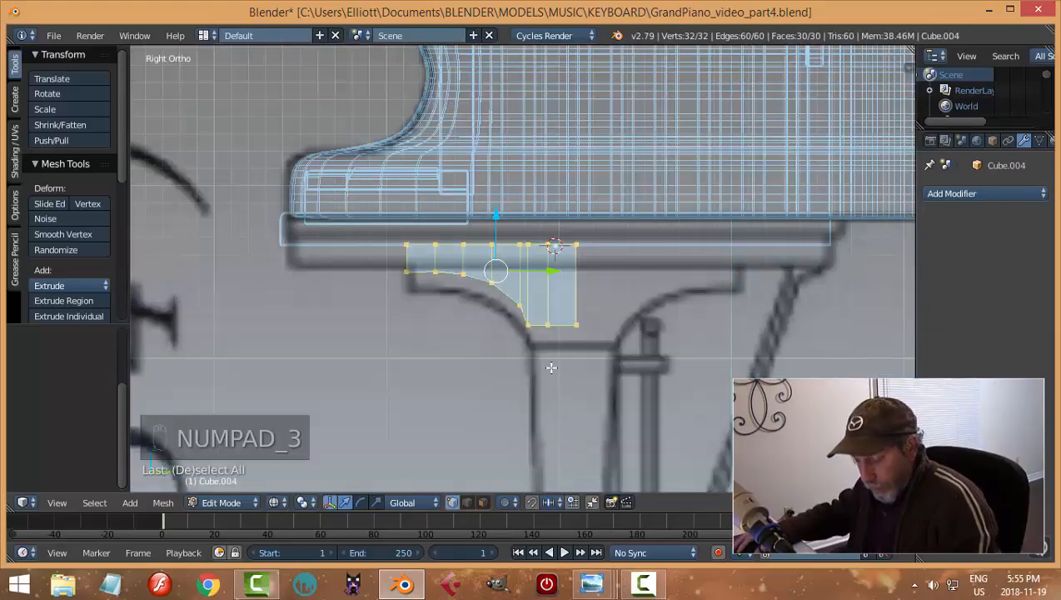
In face selection, select the flat face at the bracket's rear end and delete it
key("a")
key("a")
middle_click_drag(639, 376, 575, 388, "shift")
key("ctrl+Tab")
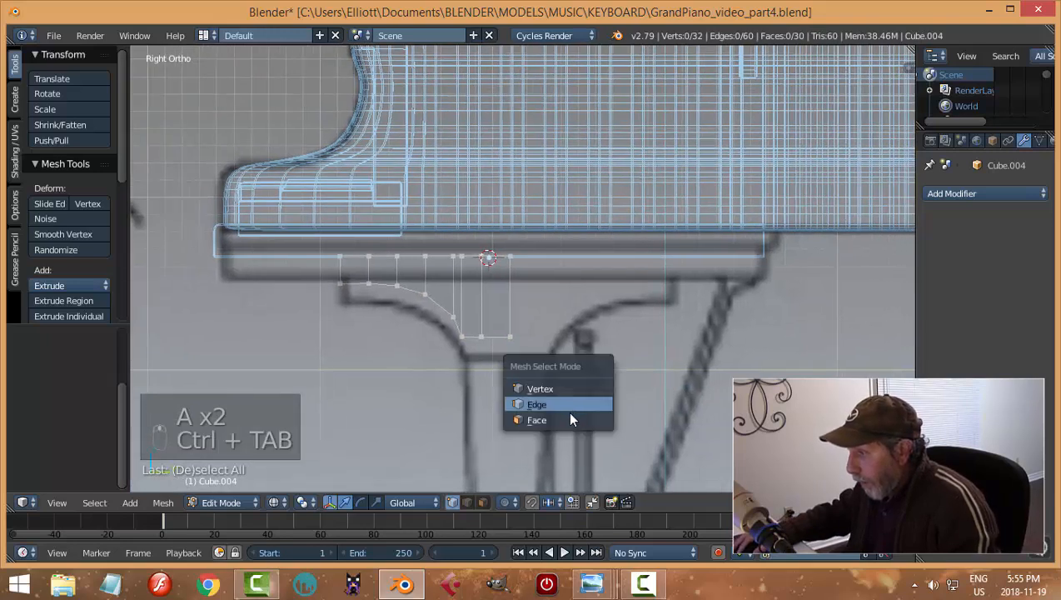
left_click(570, 420)
key("b")
left_click_drag(524, 320, 502, 248)
middle_click_drag(593, 315, 559, 324)
key("x")
left_click(554, 393)
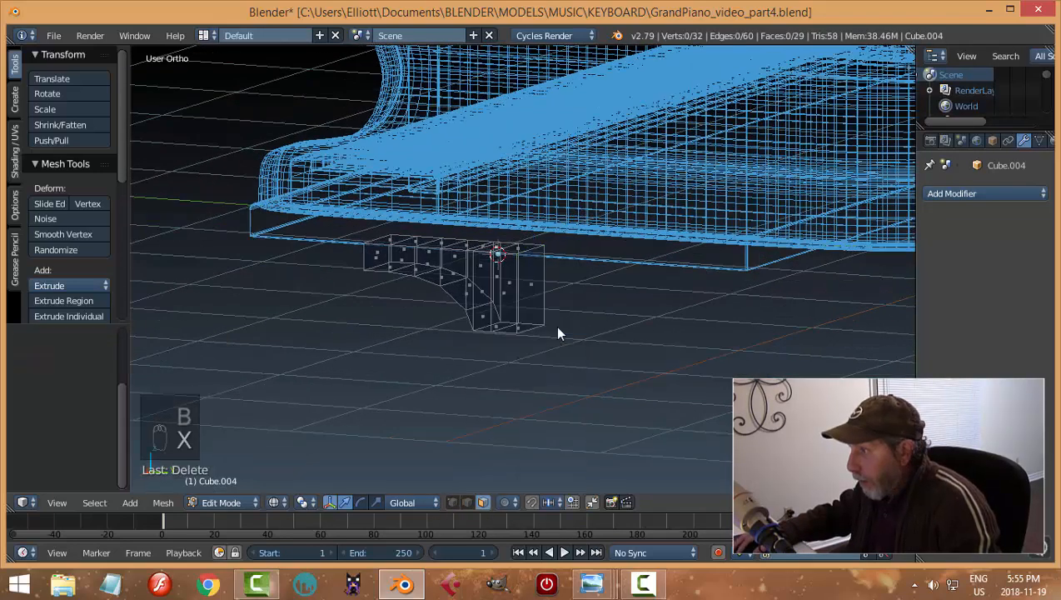
Duplicate the whole half bracket, rotate the copy 180° about Z and move it along Y against the original's open end
key("a")
key("KP_3")
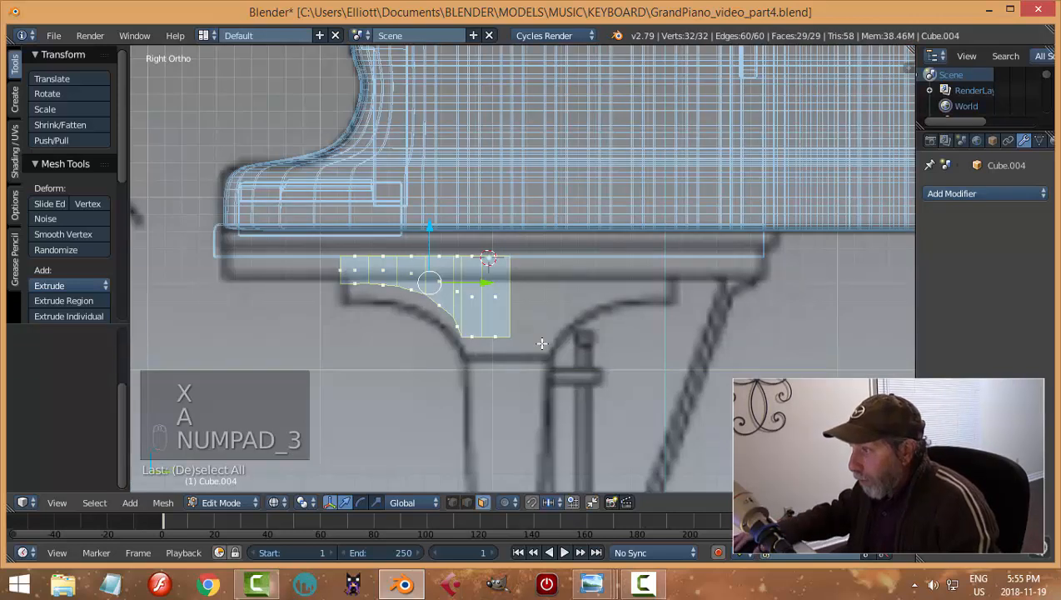
key("shift+d")
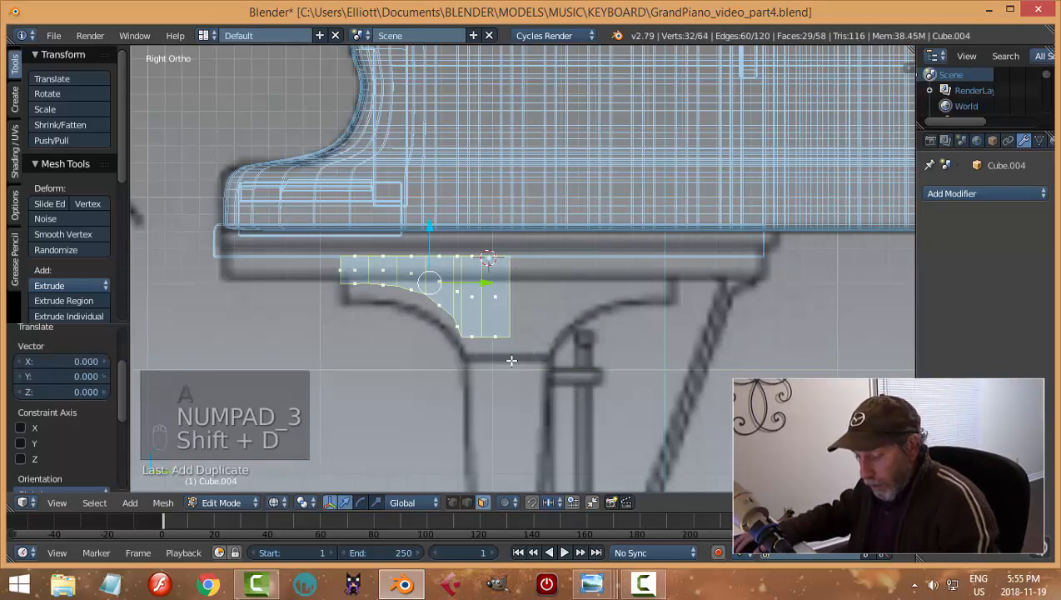
type("rz180")
key("Return")
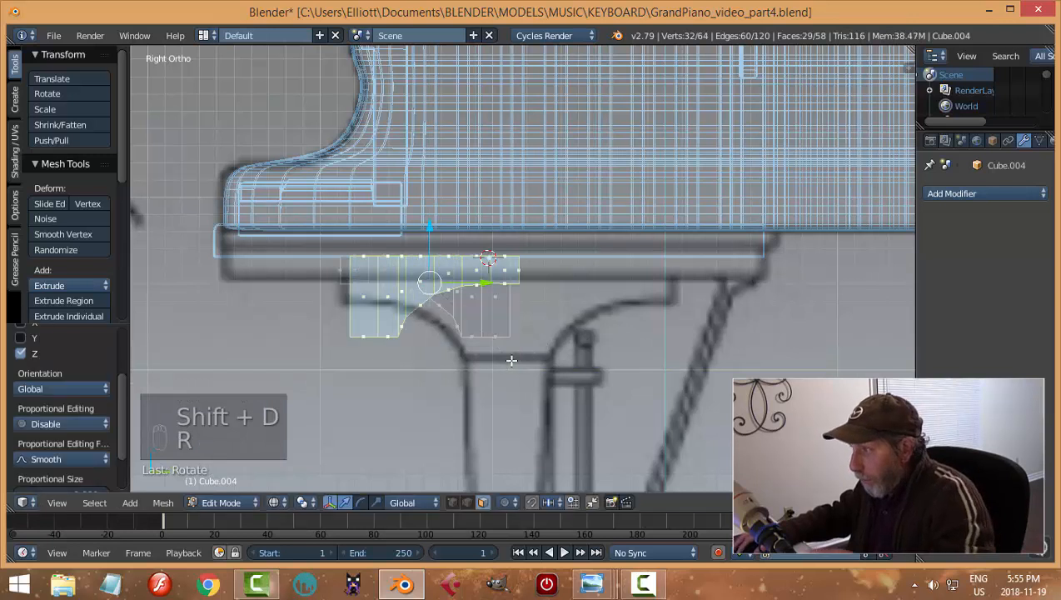
left_click_drag(481, 285, 642, 314)
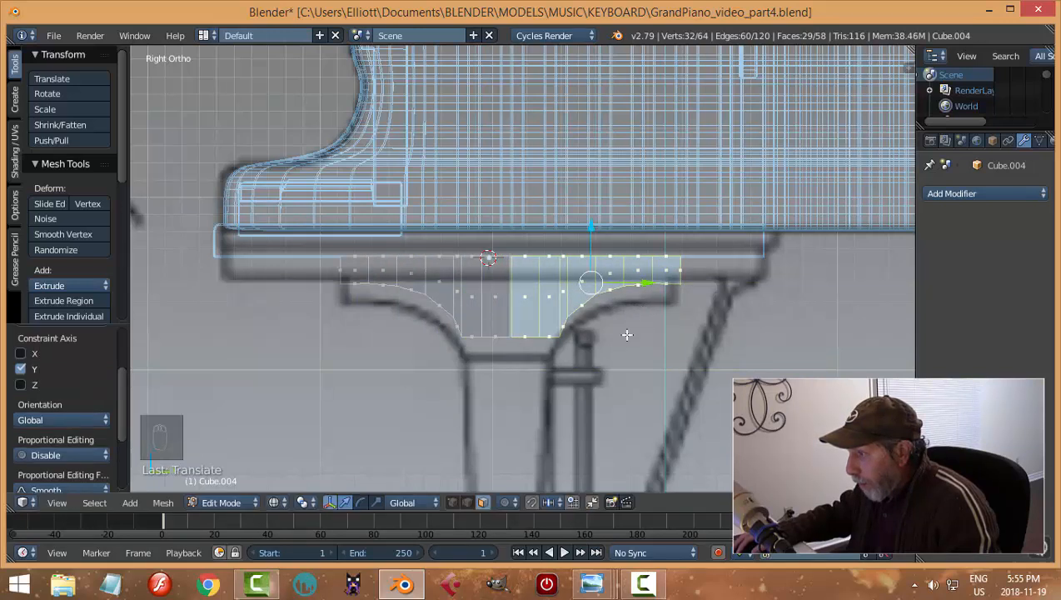
In edge selection, select the open edge loops where the two bracket halves meet and join them with Bridge Edge Loops
scroll(595, 349, "up", 4)
key("a")
key("ctrl+Tab")
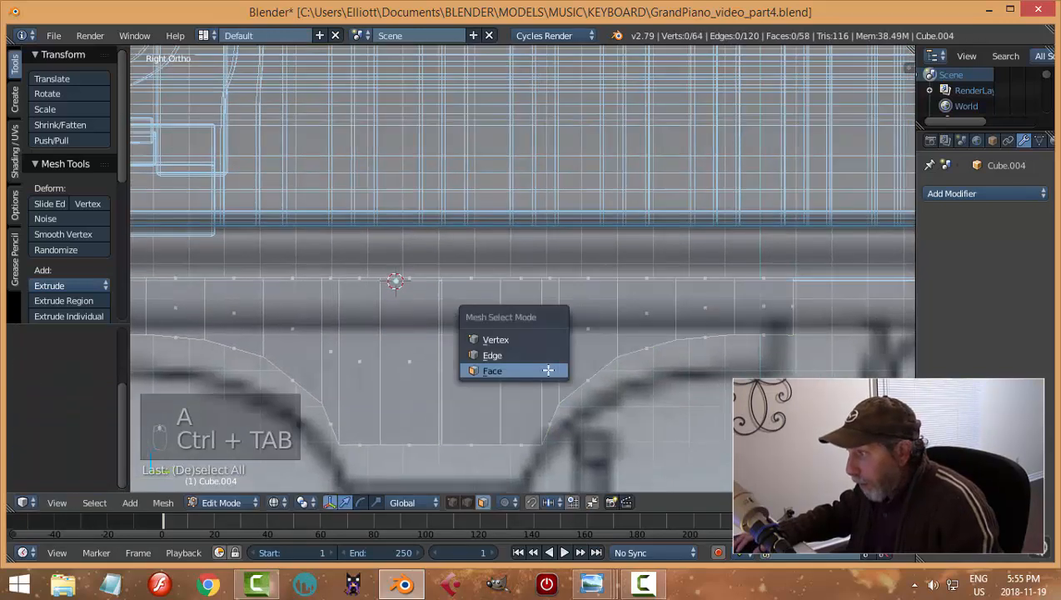
left_click(523, 353)
right_click(445, 332, "alt")
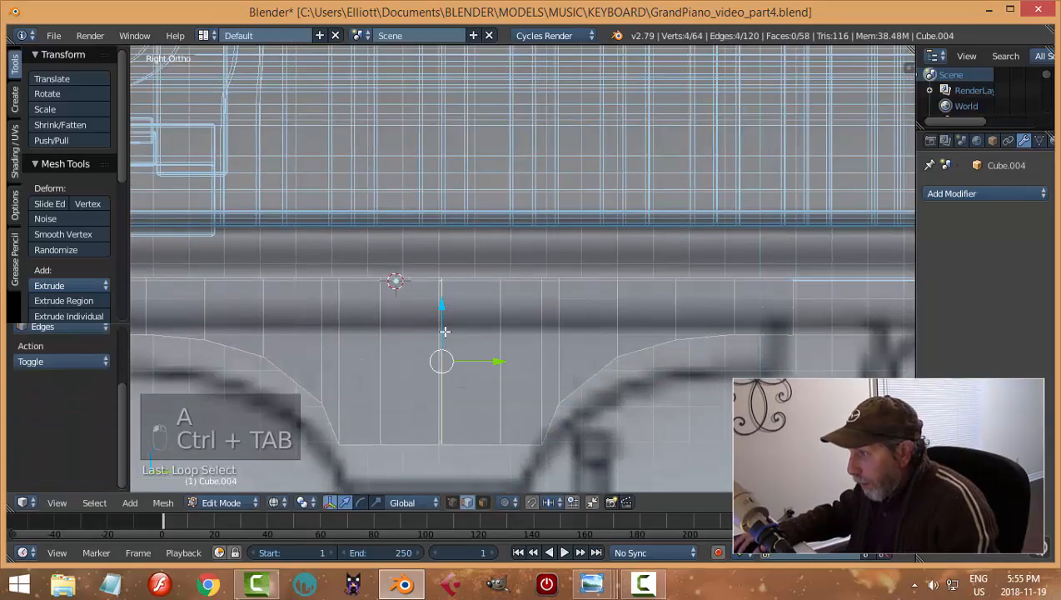
right_click(432, 281, "alt+shift")
mouse_move(519, 343)
middle_mouse_down()
mouse_move(504, 355)
mouse_move(524, 341)
middle_mouse_up()
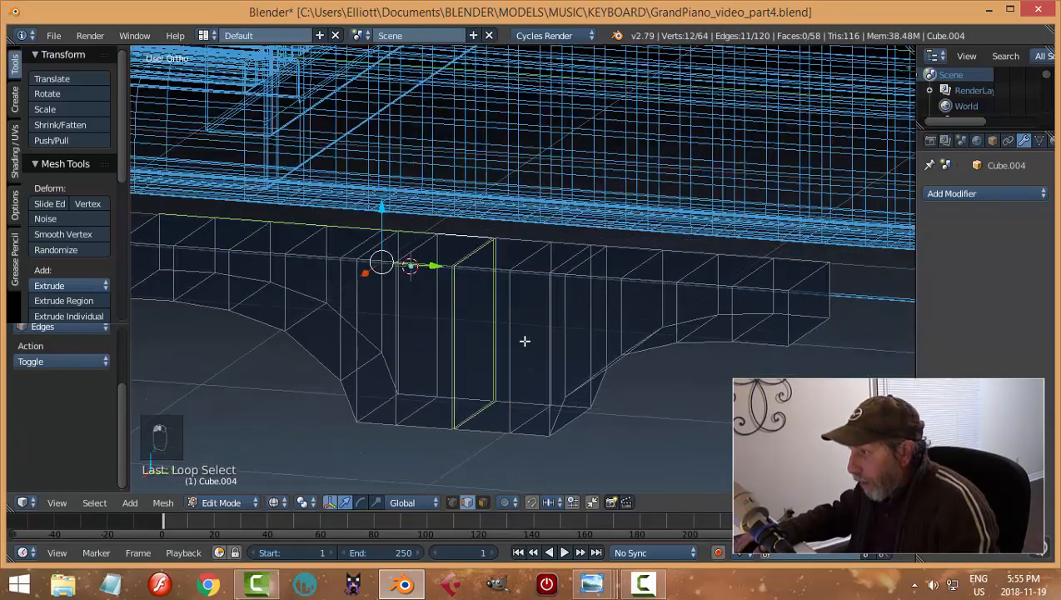
key("ctrl+z")
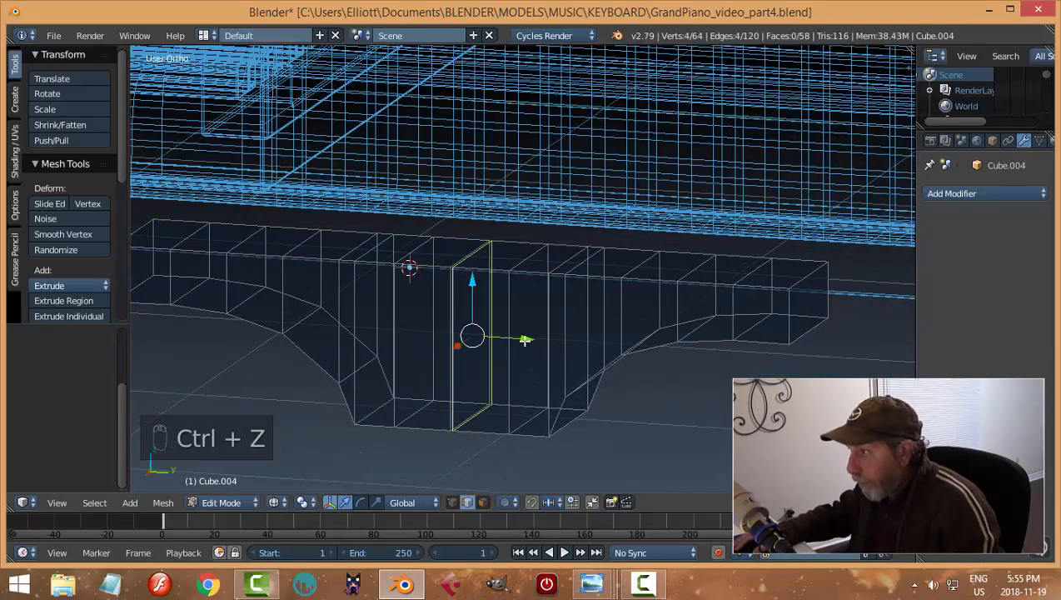
right_click(447, 284, "alt+shift")
key("ctrl+e")
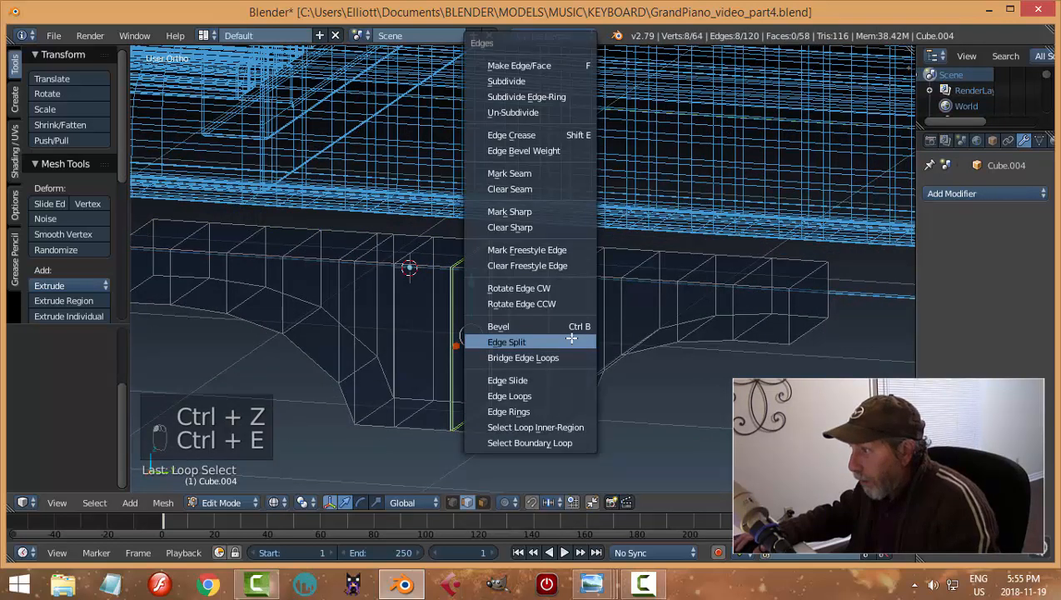
left_click(555, 355)
key("a")
Return to Object Mode and switch to solid shading to inspect the joined bracket
key("Tab")
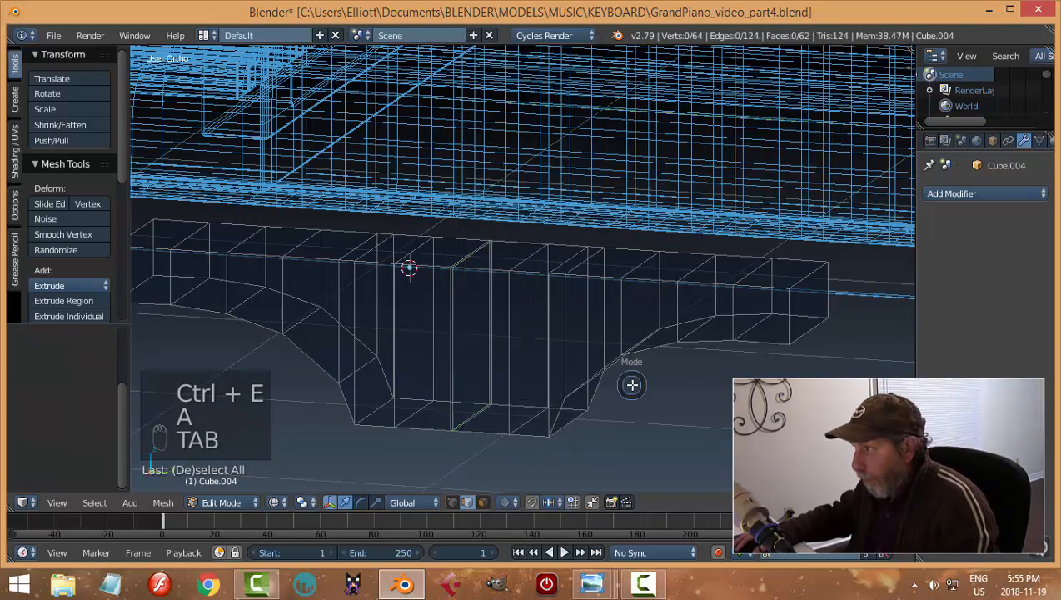
left_click(529, 384)
key("z")
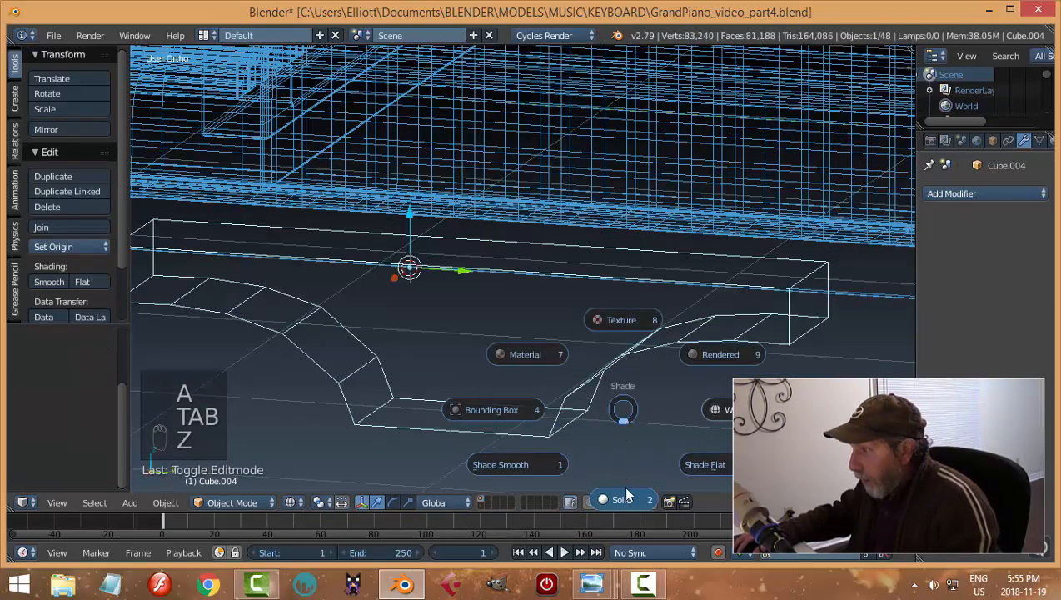
left_click(612, 487)
scroll(571, 342, "down", 4)
middle_click_drag(614, 348, 656, 362)
middle_click_drag(538, 370, 578, 362)
In Edit Mode, add two unslid loop cuts along the bracket's length and scale them about 2.74 along X toward its sides
key("Tab")
left_click(629, 335)
scroll(452, 348, "down", 1)
key("ctrl+r")
scroll(459, 343, "up", 2)
left_click(459, 343)
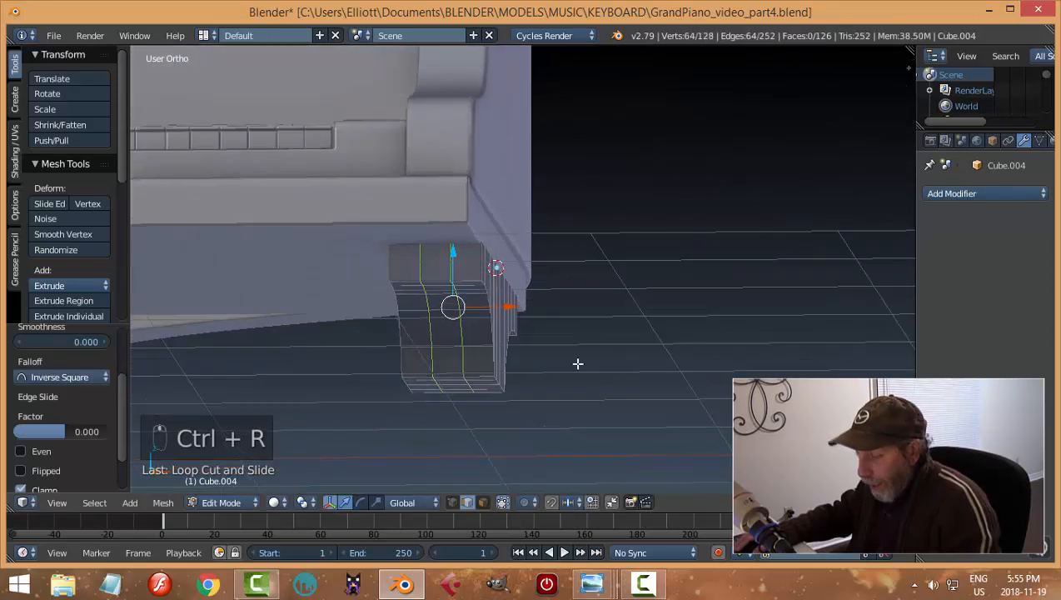
key("s")
key("x")
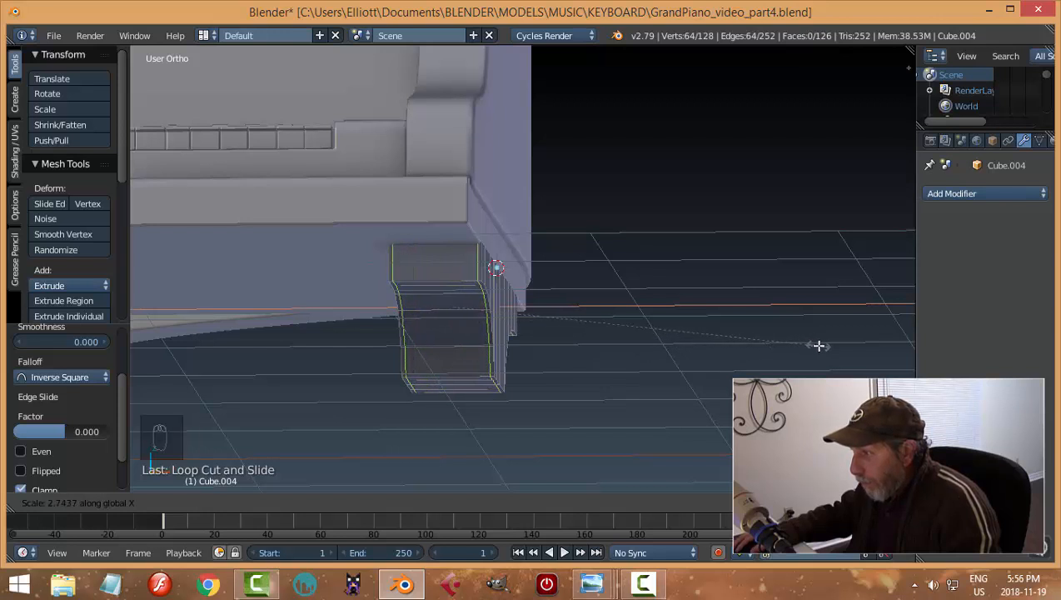
left_click(821, 346)
Add a lengthwise loop cut around the bracket's sides and slide it by about 0.93 to the curved bottom edge
middle_click_drag(821, 346, 561, 330)
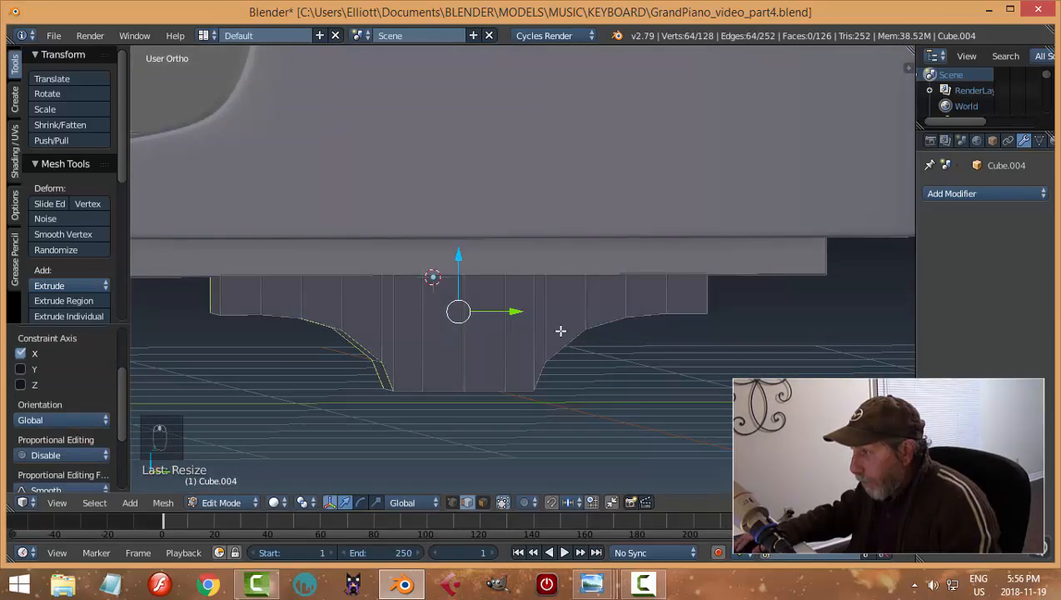
key("ctrl+r")
left_click(542, 322)
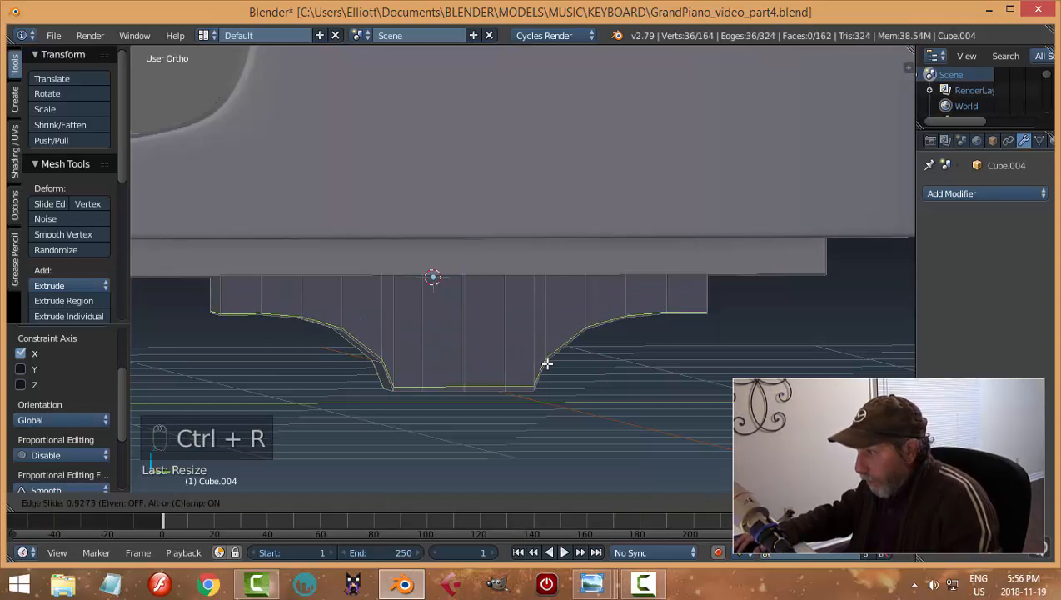
left_click(542, 343)
Add a lengthwise loop cut around the bracket's sides, slide it by about -0.96 to the upper edge, and return to Object Mode
key("ctrl+r")
left_click(540, 325)
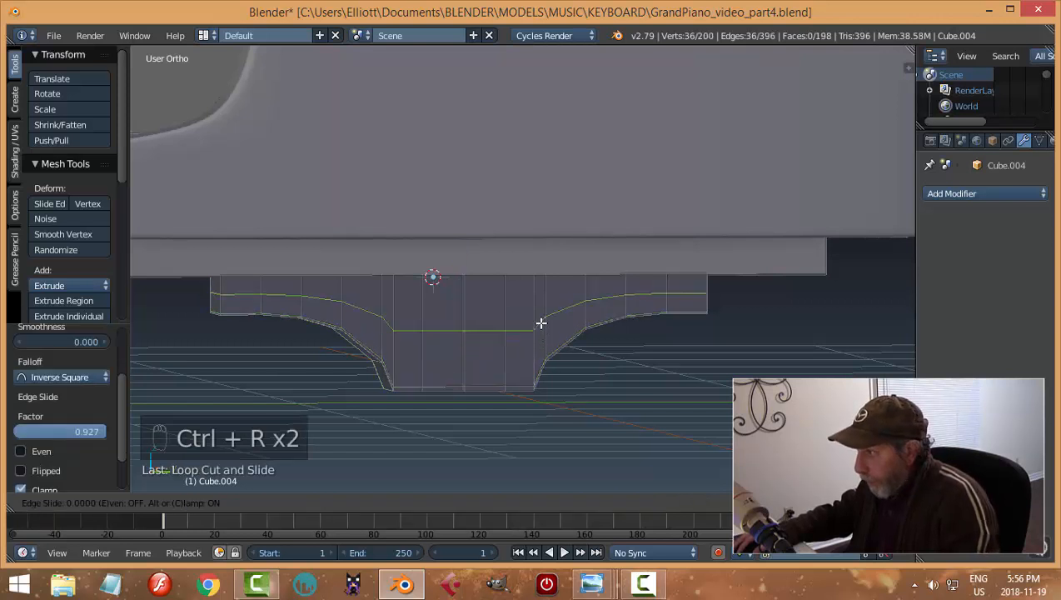
left_click(540, 290)
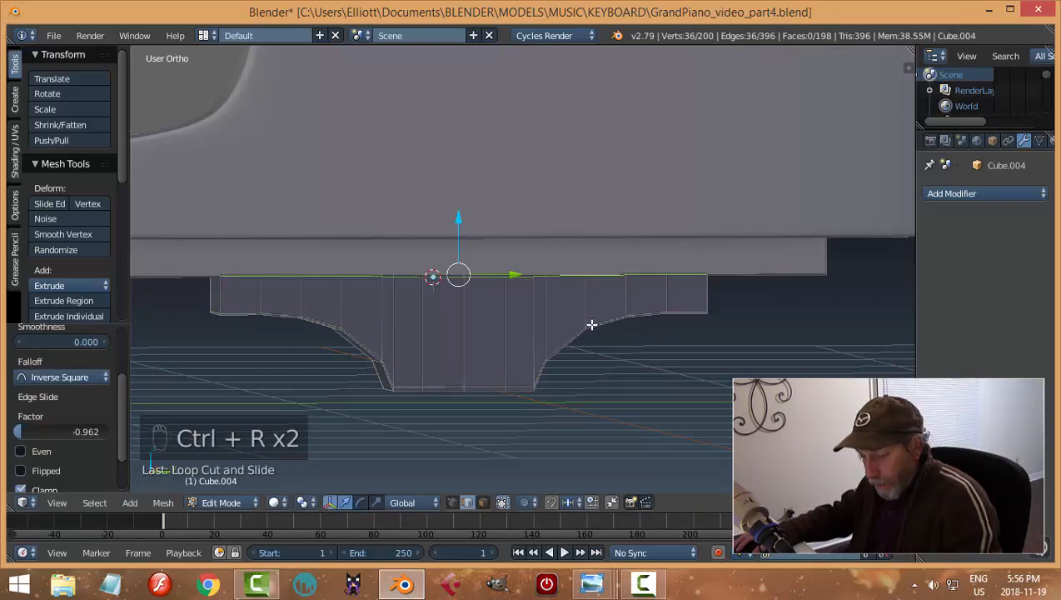
key("a")
key("Tab")
left_click(536, 322)
Add a Subdivision Surface modifier with two view subdivisions to the bracket and set its shading to smooth
left_click(956, 194)
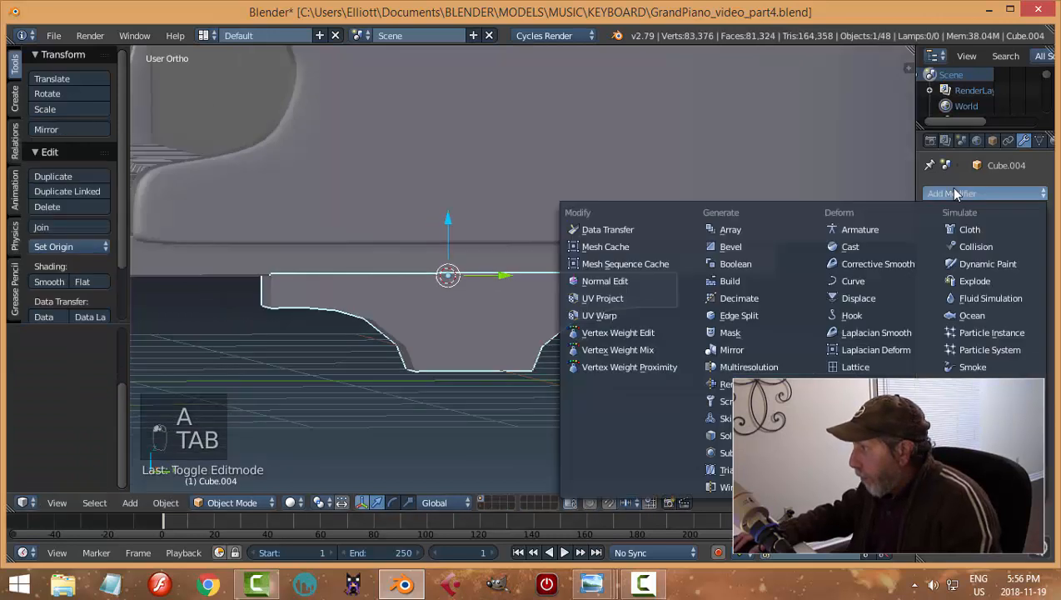
left_click(731, 452)
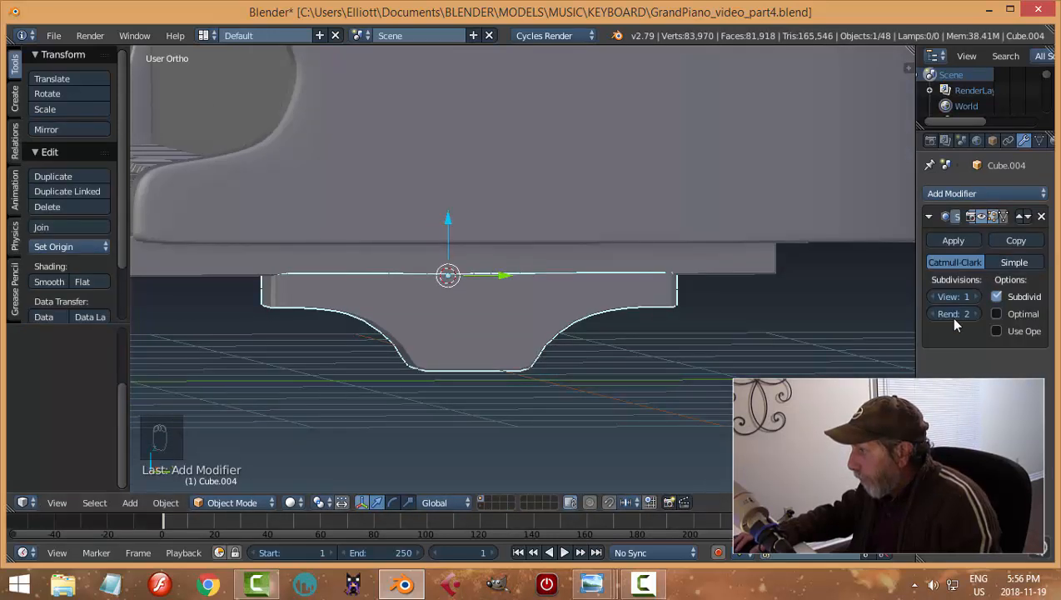
left_click(973, 297)
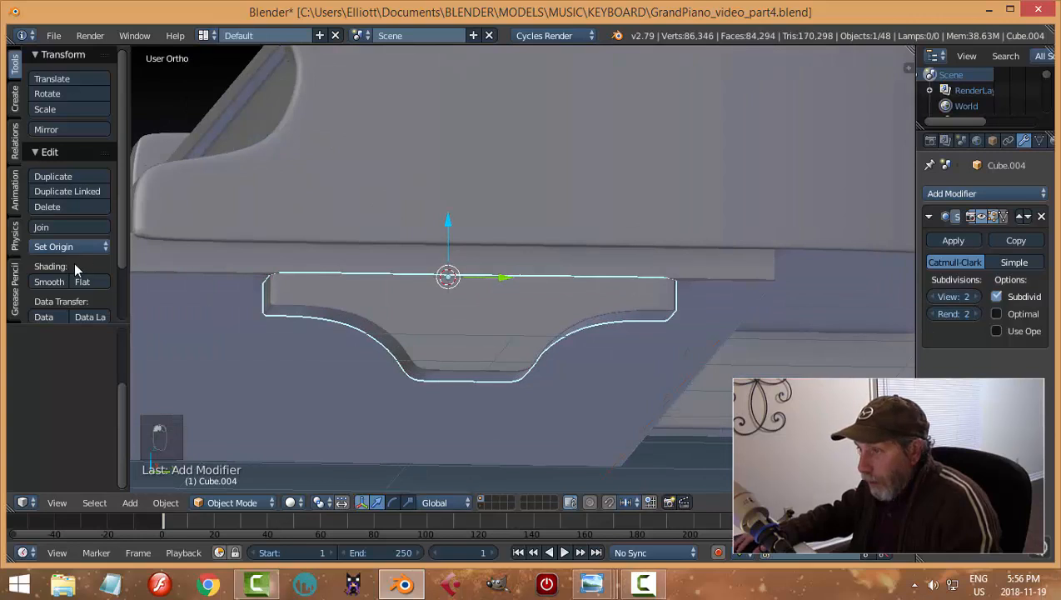
left_click(60, 281)
key("a")
Move the bracket slightly inward along X under the keyboard board and inspect its placement from below
middle_click_drag(540, 351, 377, 289)
left_click(571, 307)
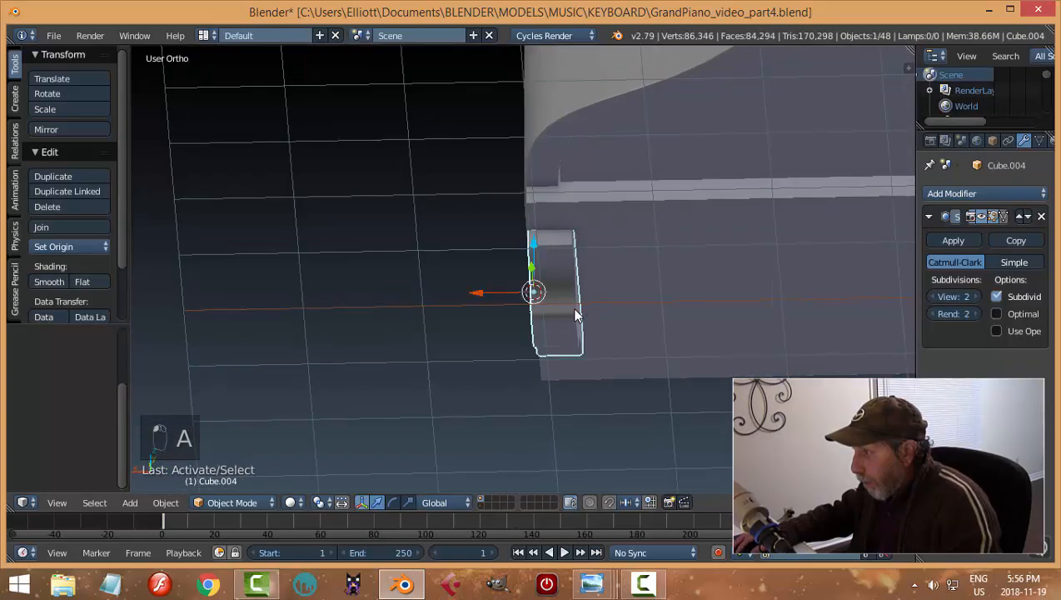
left_click_drag(469, 292, 479, 307)
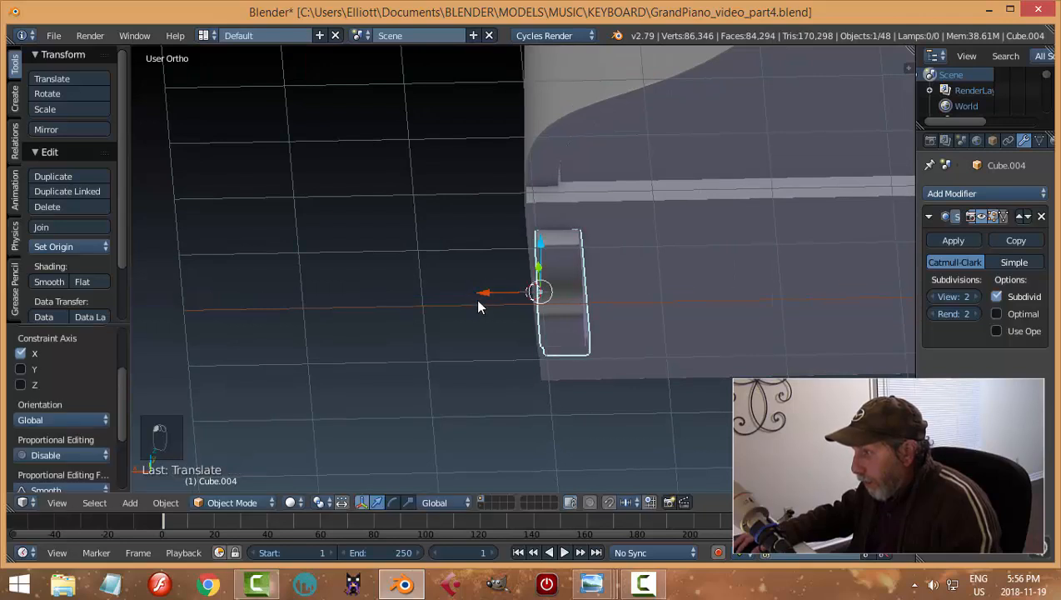
key("a")
middle_click_drag(469, 329, 729, 334)
middle_click_drag(556, 339, 490, 347)
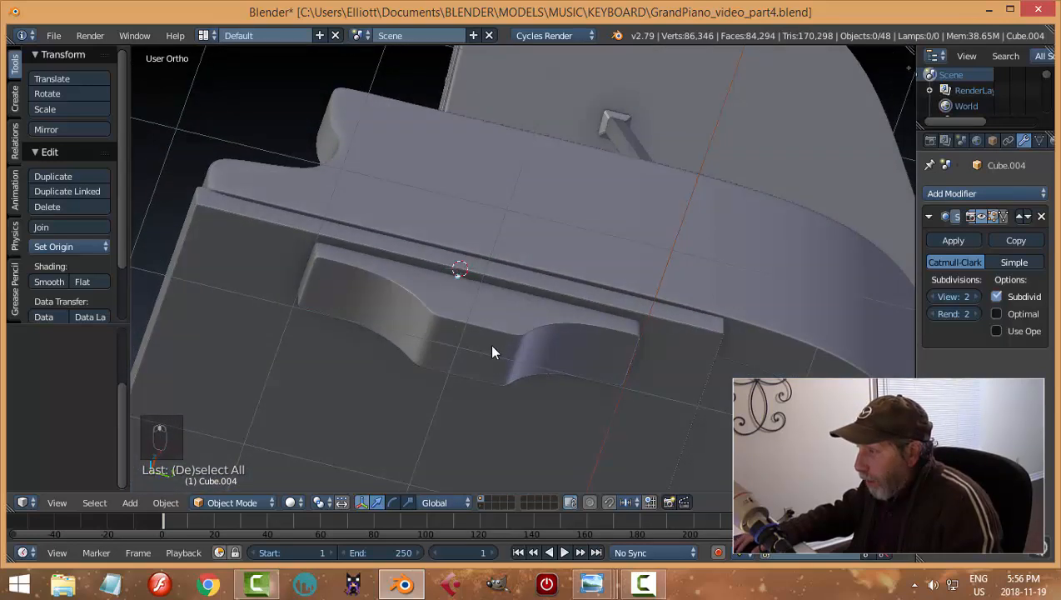
In Edit Mode with face selection, snap the 3D cursor to the two central faces of the bracket's underside, then return to Object Mode
right_click(573, 342)
key("Tab")
left_click(689, 336)
key("ctrl+Tab")
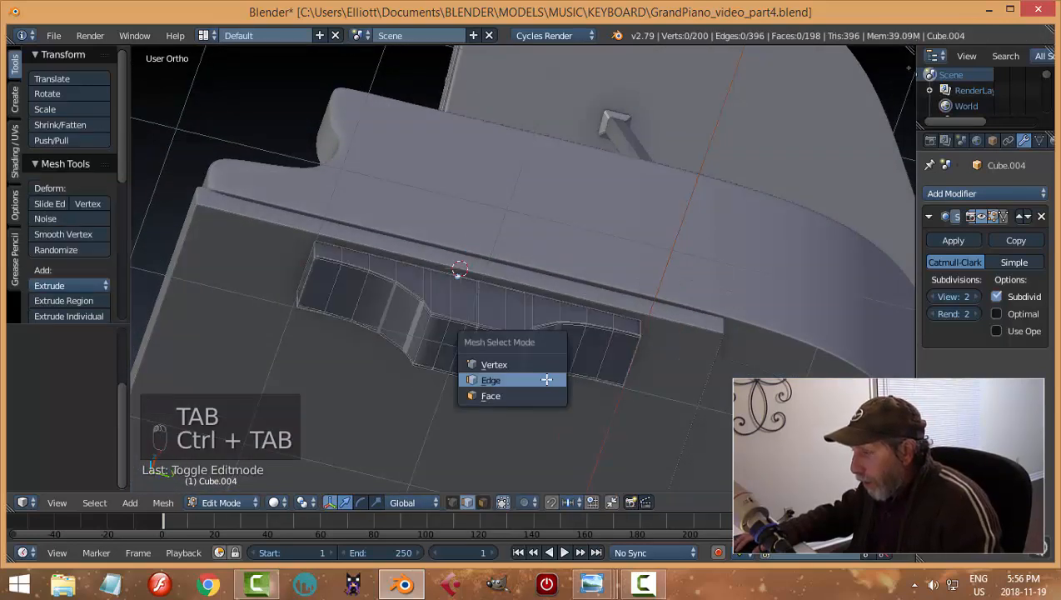
left_click(524, 381)
middle_click_drag(525, 383, 493, 384)
middle_click_drag(467, 422, 443, 364)
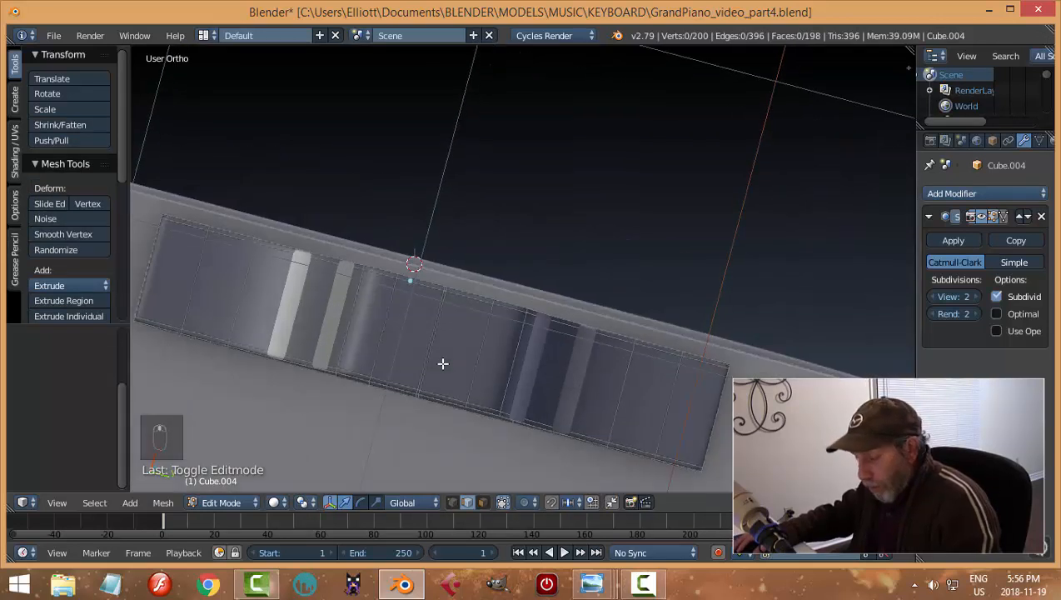
key("ctrl+Tab")
left_click(421, 376)
right_click(454, 346)
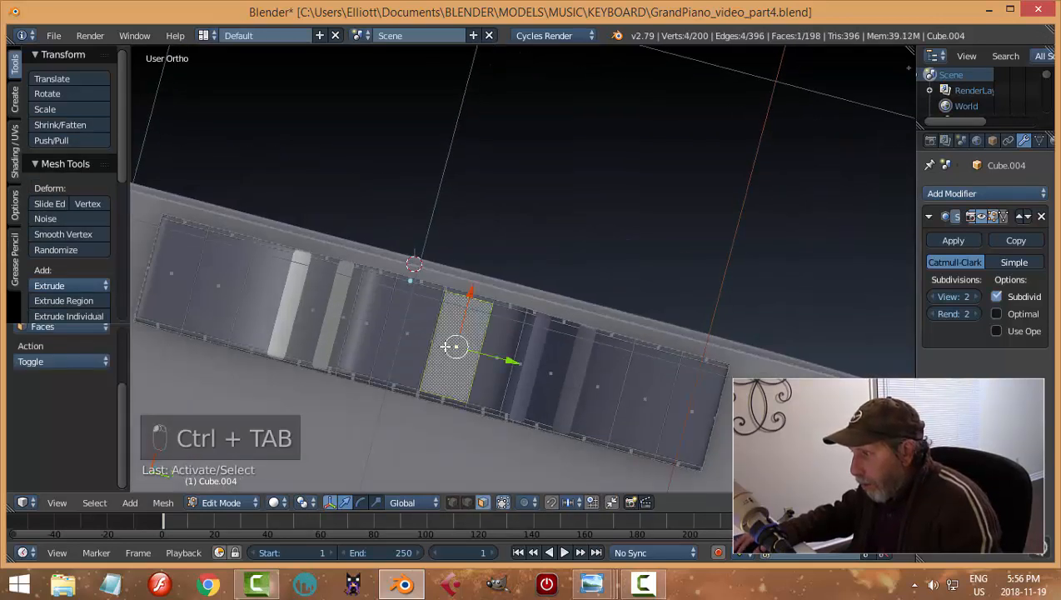
right_click(416, 328, "shift")
middle_click_drag(505, 335, 520, 403)
key("shift+s")
left_click(475, 429)
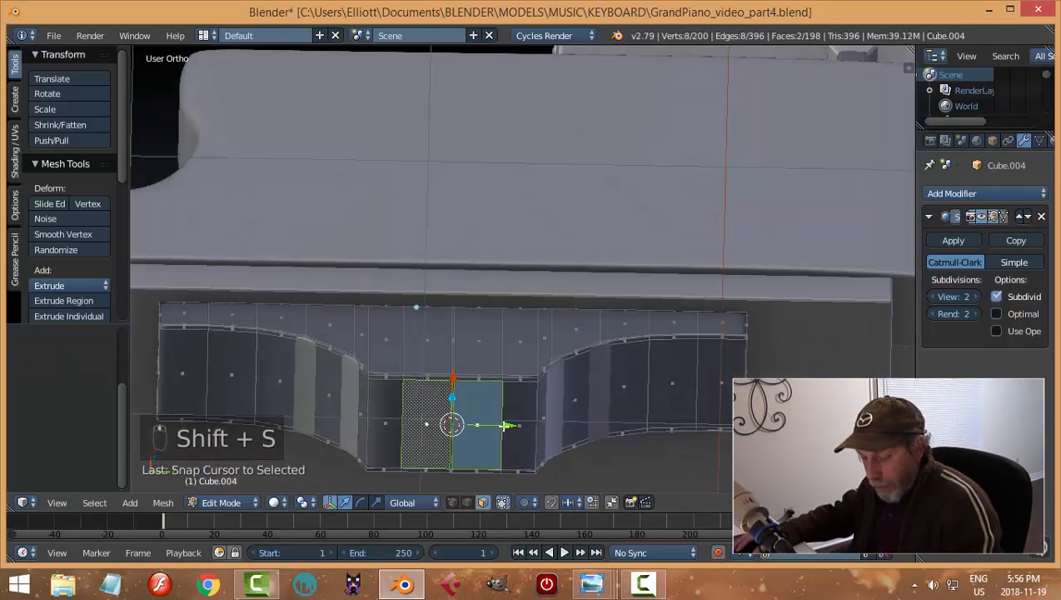
key("a")
key("Tab")
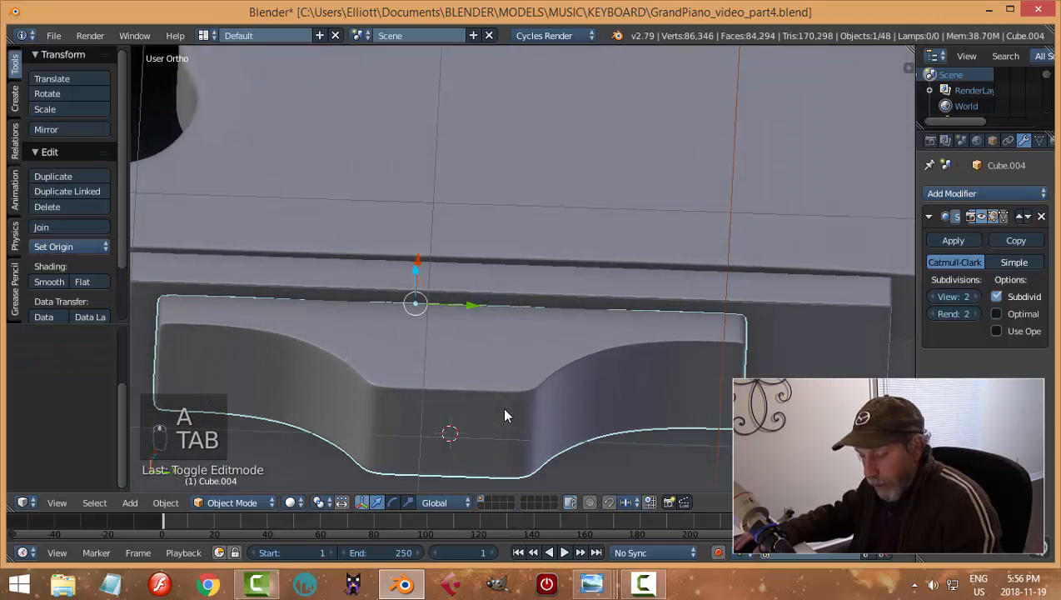
Add a cube at the 3D cursor and scale its mesh down to about 0.145 in Edit Mode
key("shift+a")
mouse_move(478, 324)
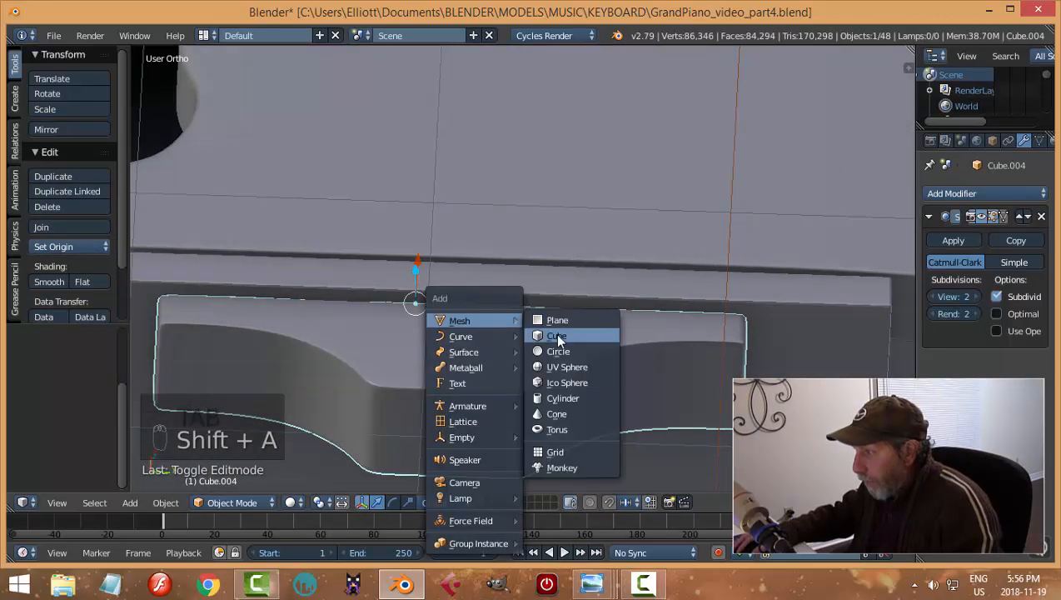
left_click(556, 336)
middle_click_drag(570, 344, 612, 394)
key("Tab")
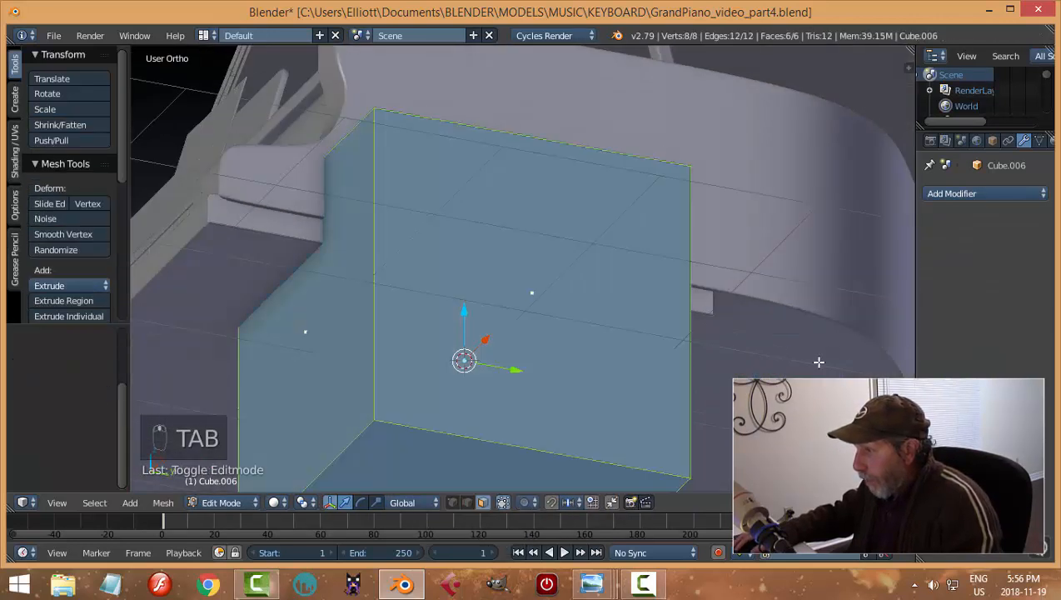
key("s")
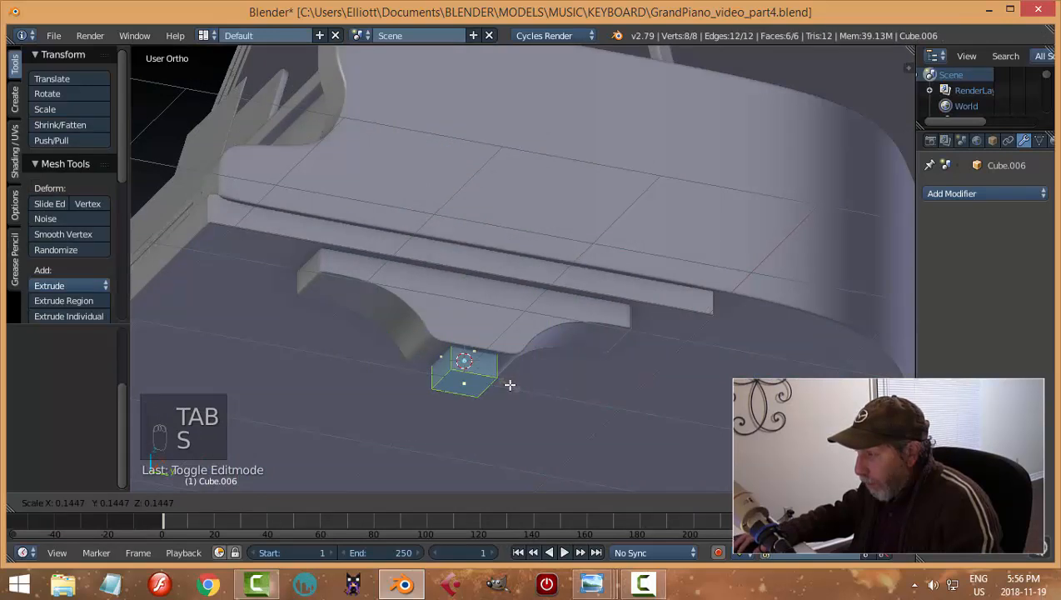
left_click(510, 384)
In the right view, scale the cube by about 1.53 to the reference leg's width and return to Object Mode
middle_click_drag(497, 393, 559, 331)
key("KP_3")
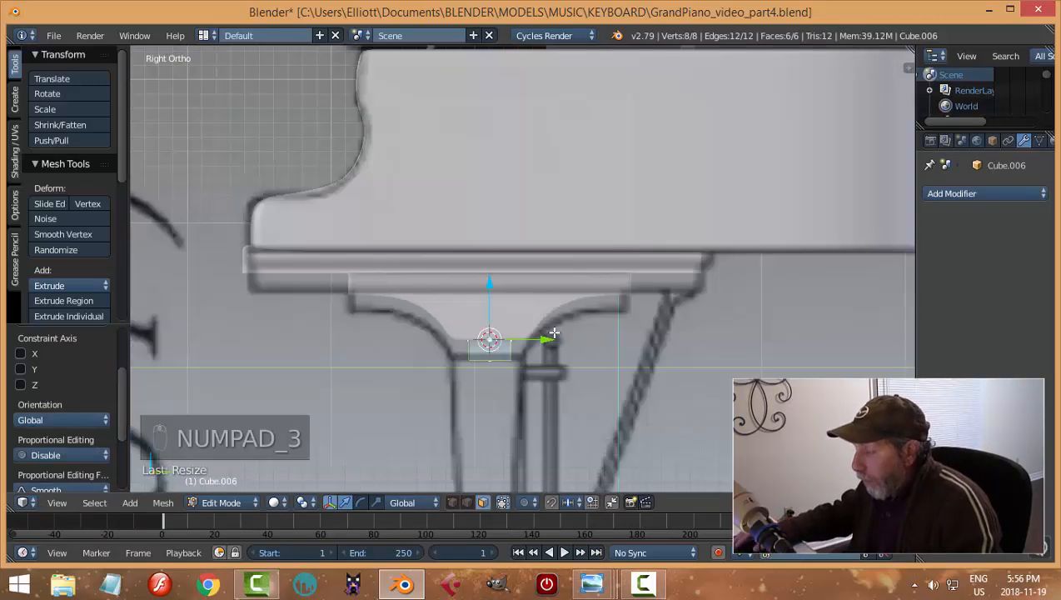
scroll(554, 333, "up", 4)
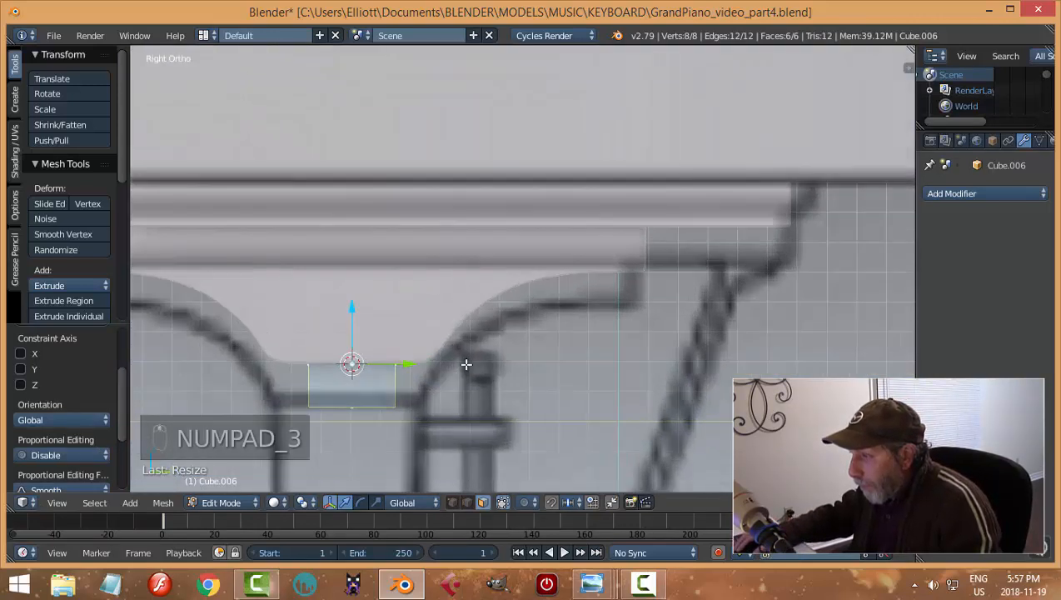
scroll(465, 365, "down", 1)
middle_click_drag(462, 369, 478, 334, "shift")
key("s")
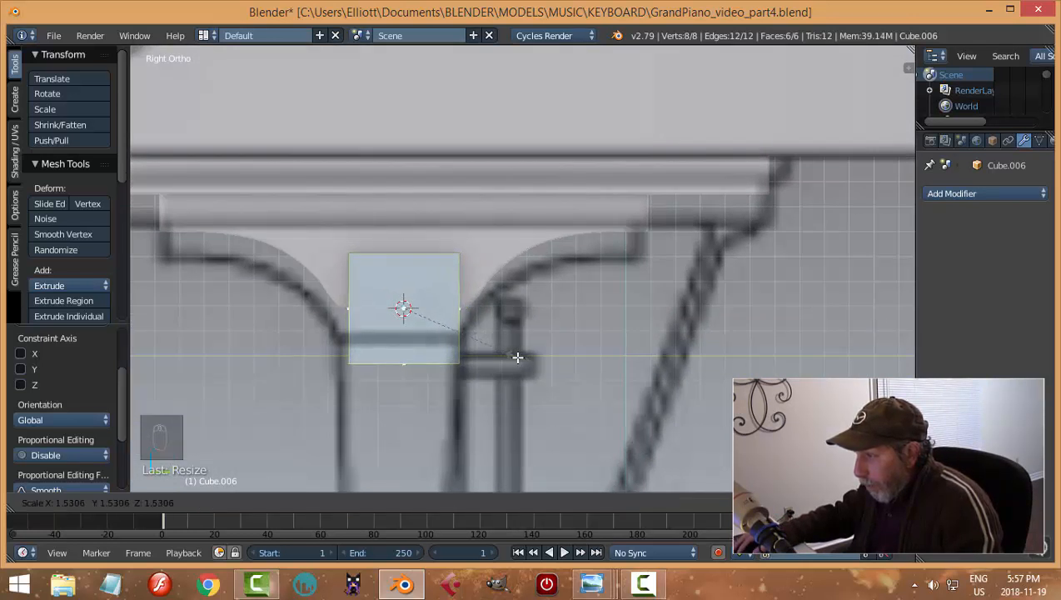
left_click(518, 356)
key("a")
middle_click_drag(426, 370, 575, 341)
key("Tab")
left_click(516, 348)
Scale the bracket's whole mesh up slightly in the right view and lower it along Z to match the reference curve
right_click(483, 258)
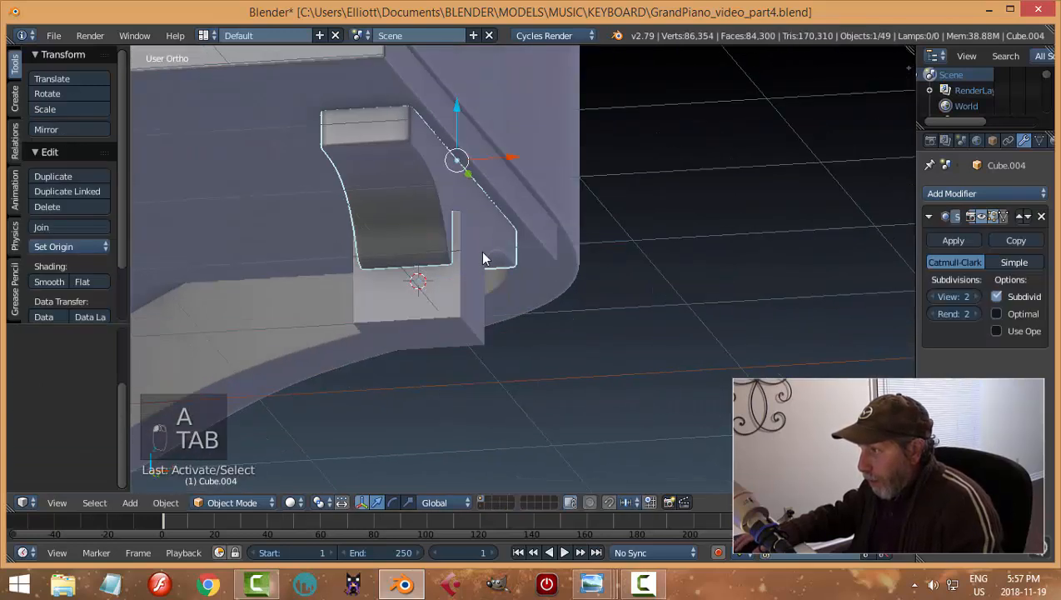
key("Tab")
left_click(569, 260)
key("a")
key("a")
key("a")
middle_click_drag(538, 268, 521, 289)
key("KP_3")
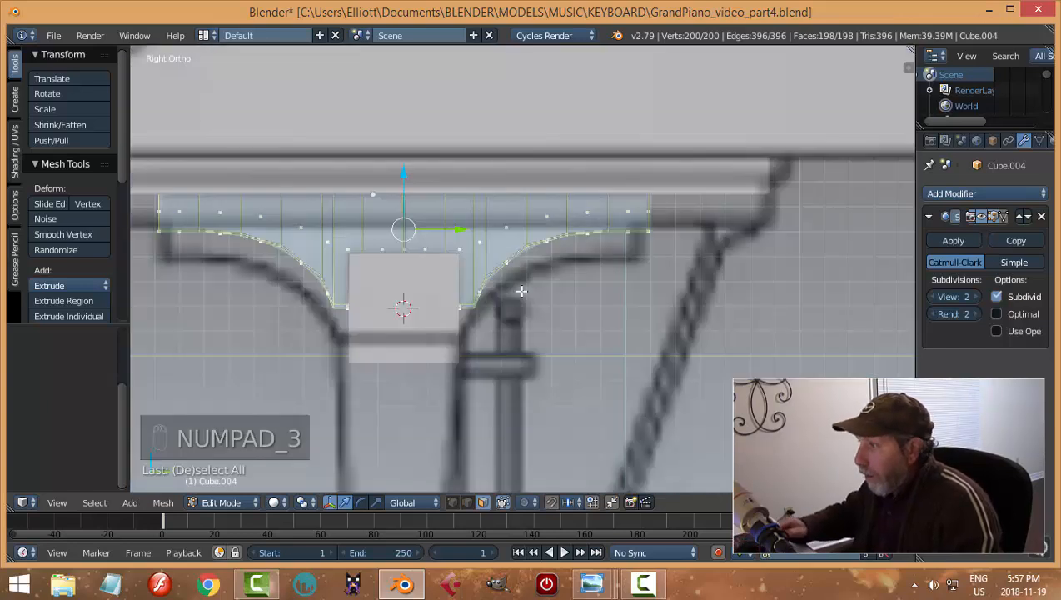
key("s")
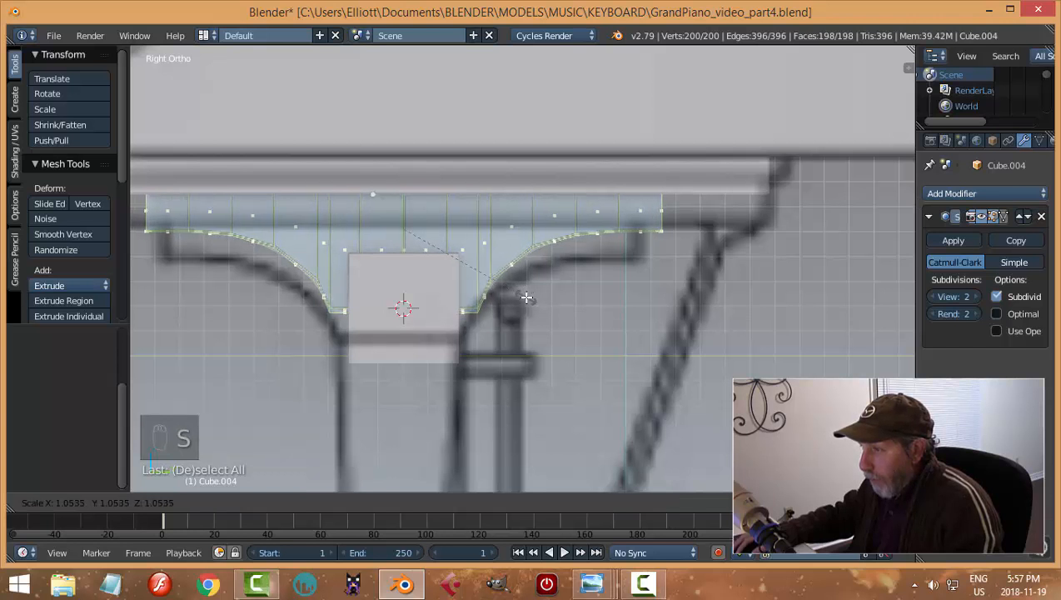
left_click(523, 296)
left_click_drag(399, 174, 406, 200)
key("a")
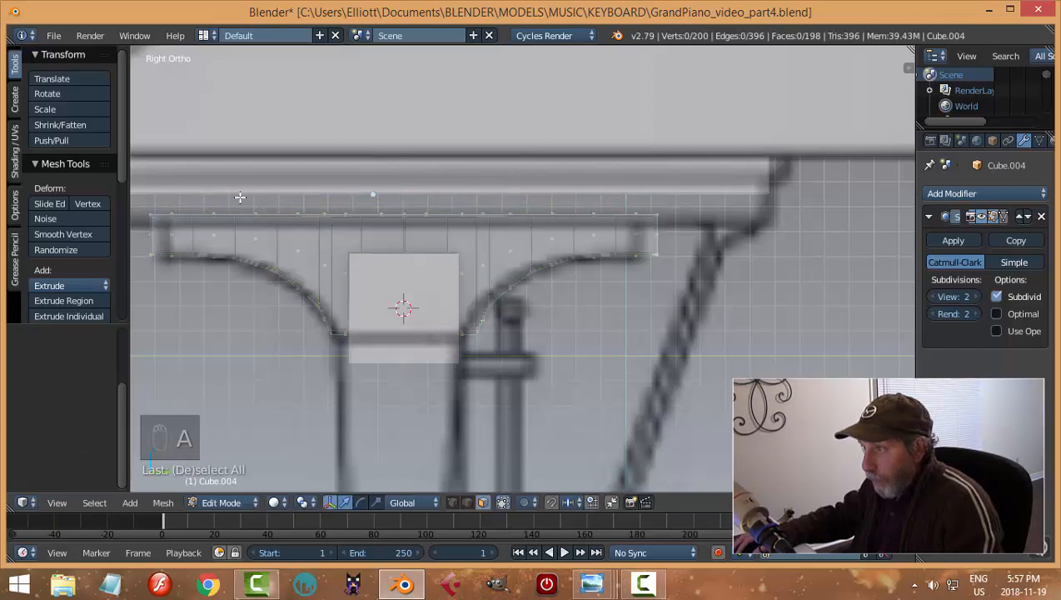
Try to raise the box-selected upper faces of the bracket along Z
key("b")
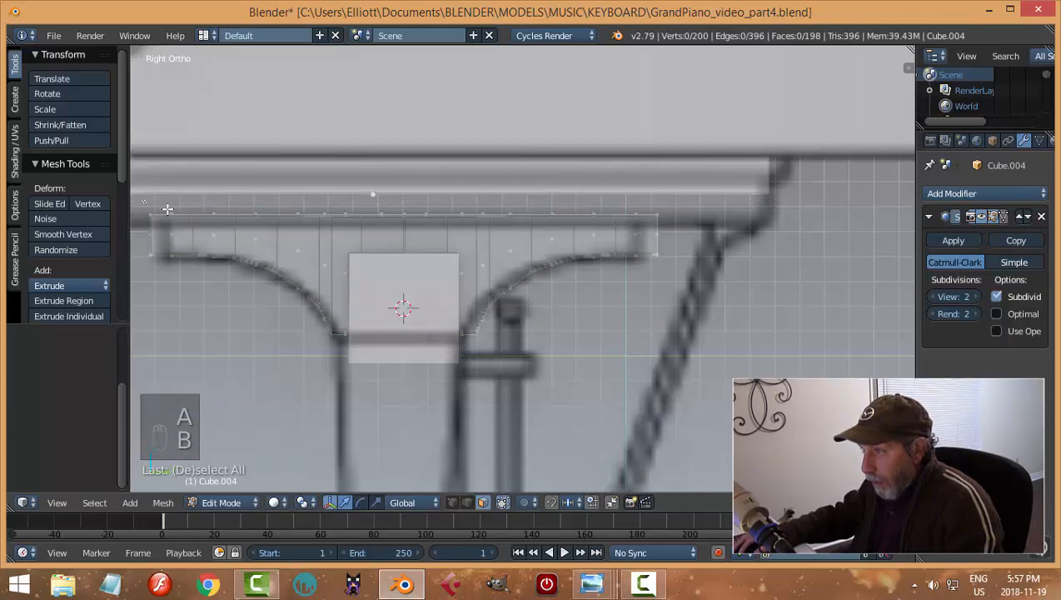
left_click_drag(167, 210, 658, 276)
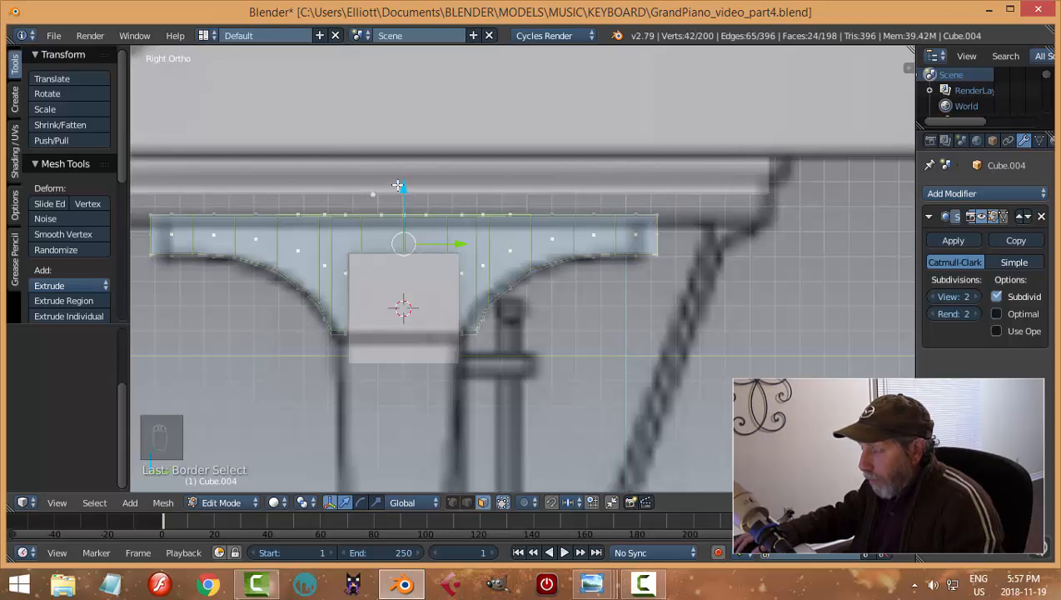
left_click_drag(397, 185, 398, 179)
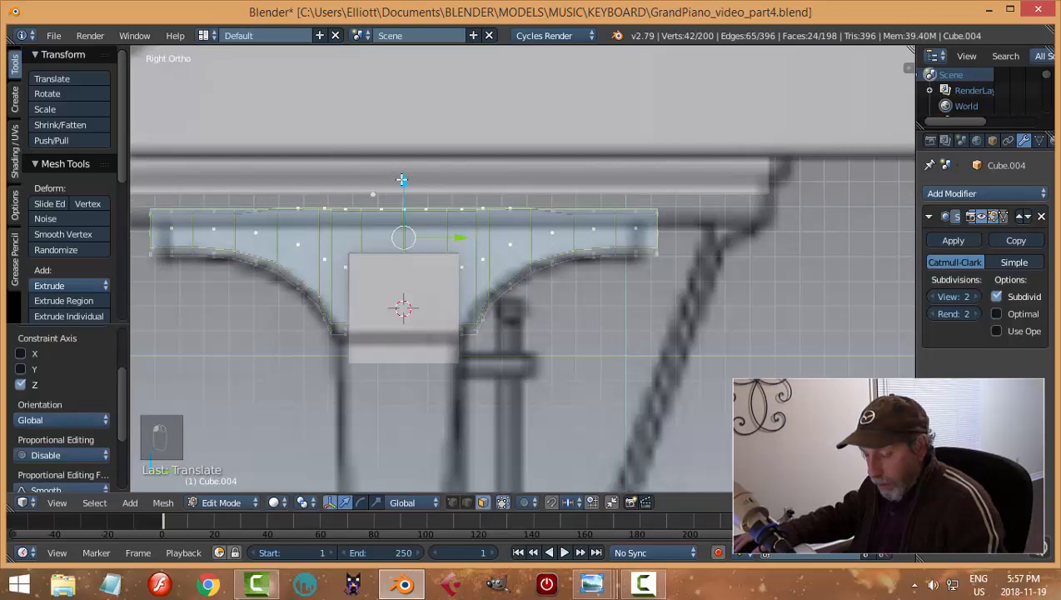
key("ctrl+z")
In wireframe, raise the bracket's top faces along Z toward the keyboard board, then return to Object Mode and solid shading
key("z")
left_click(573, 226)
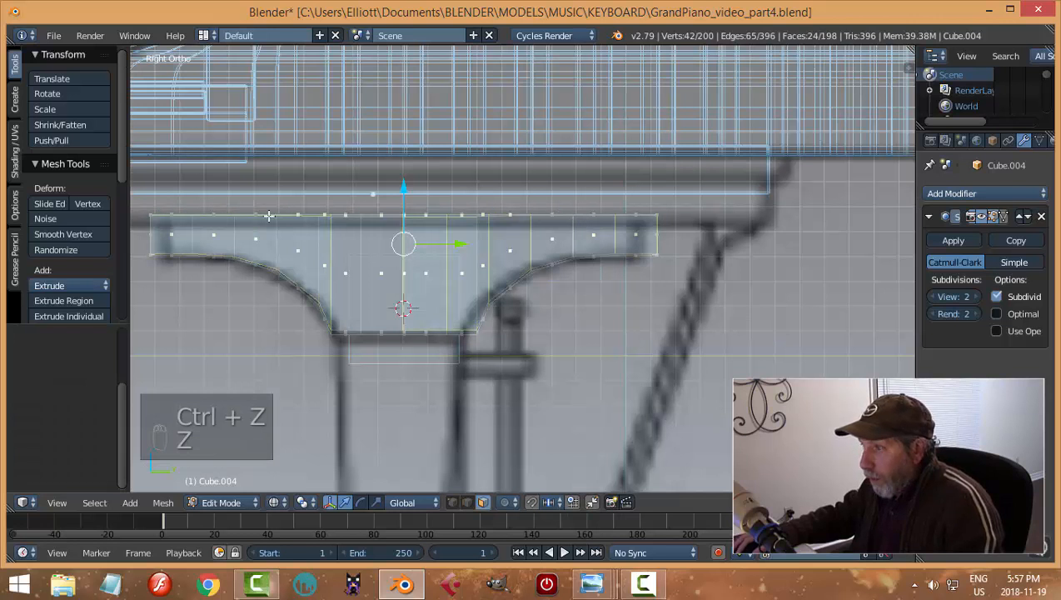
key("a")
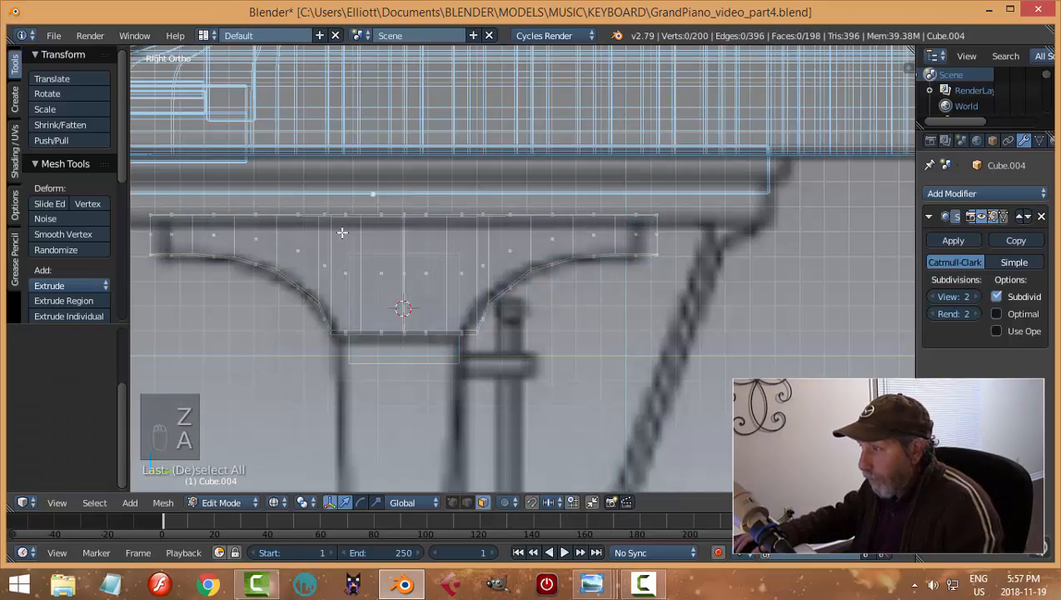
left_click_drag(623, 216, 663, 220)
left_click_drag(408, 166, 408, 150)
key("a")
key("Tab")
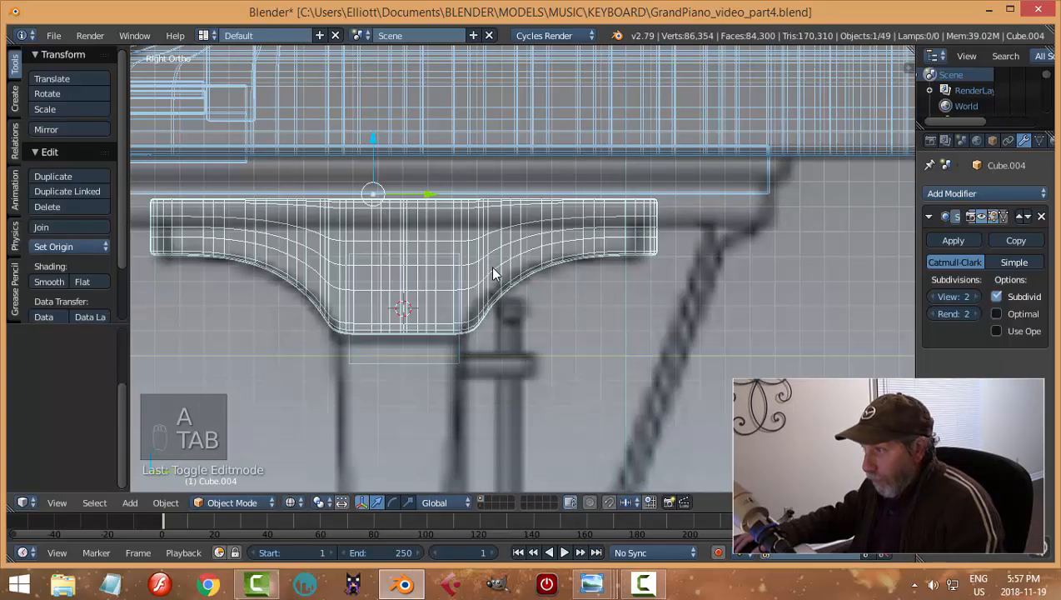
key("z")
left_click(493, 358)
Compare the bracket with the leg block from the front, scale the bracket's whole mesh slightly wider along X, and return to Object Mode
mouse_move(474, 281)
middle_mouse_down()
mouse_move(547, 280)
mouse_move(509, 239)
mouse_move(470, 280)
mouse_move(588, 241)
mouse_move(540, 265)
mouse_move(558, 276)
middle_mouse_up()
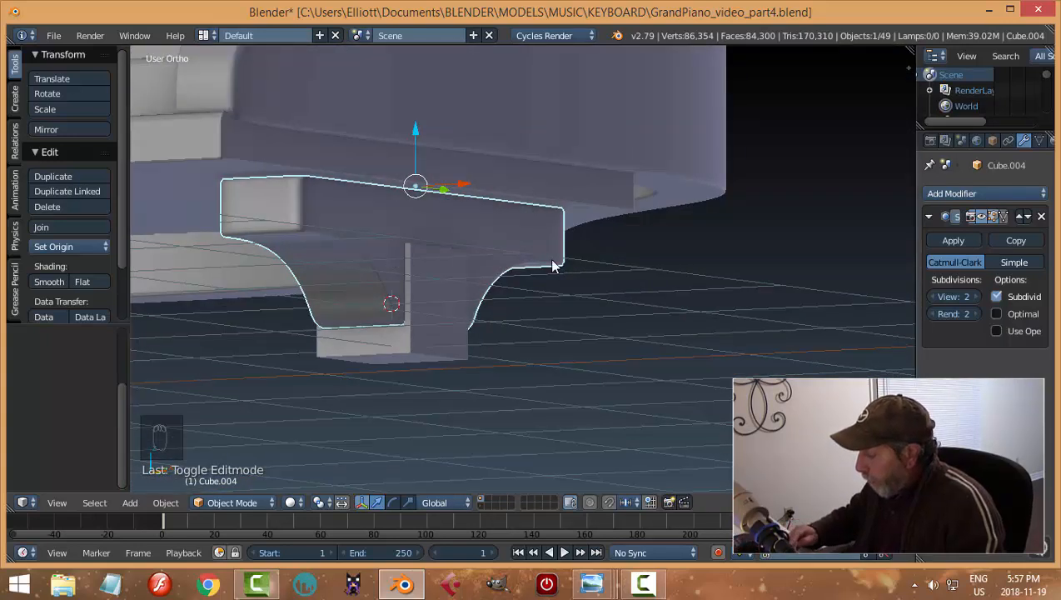
key("KP_1")
right_click(463, 268)
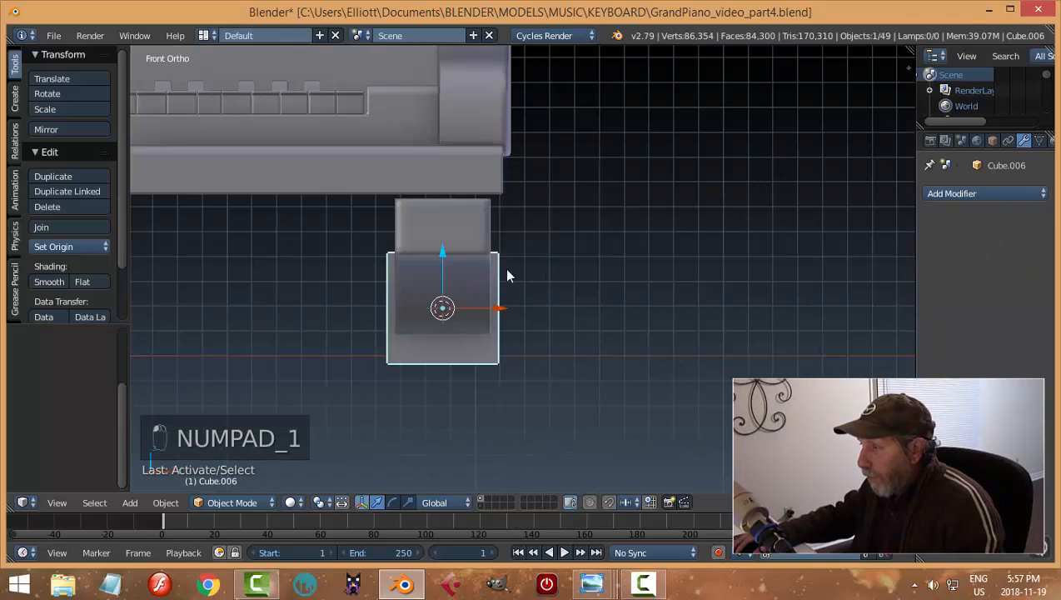
right_click(460, 232)
middle_click_drag(460, 232, 565, 309)
key("Tab")
left_click(643, 267)
key("a")
key("a")
key("s")
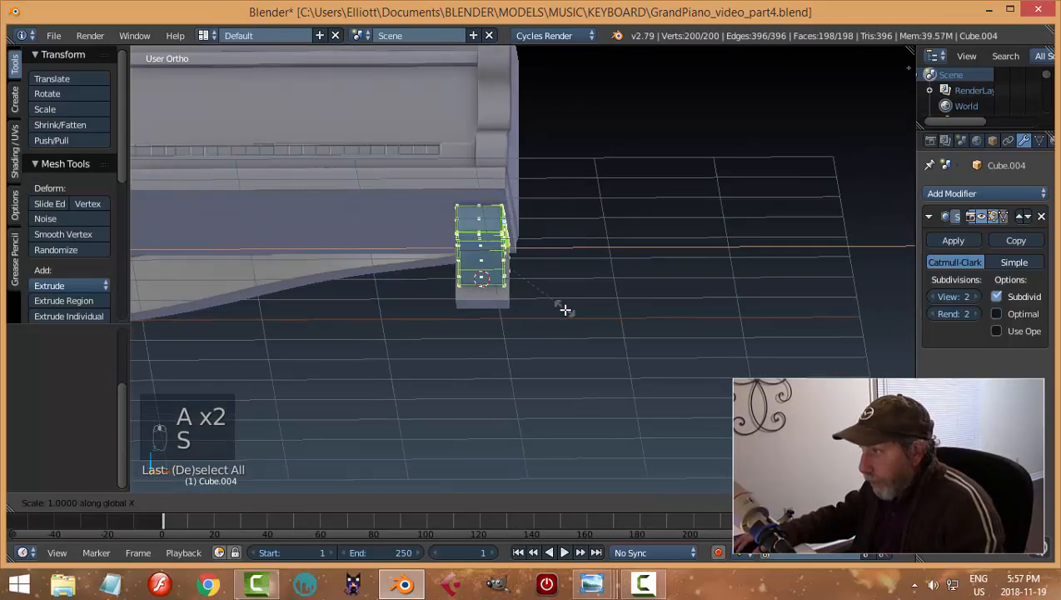
left_click(597, 296)
key("a")
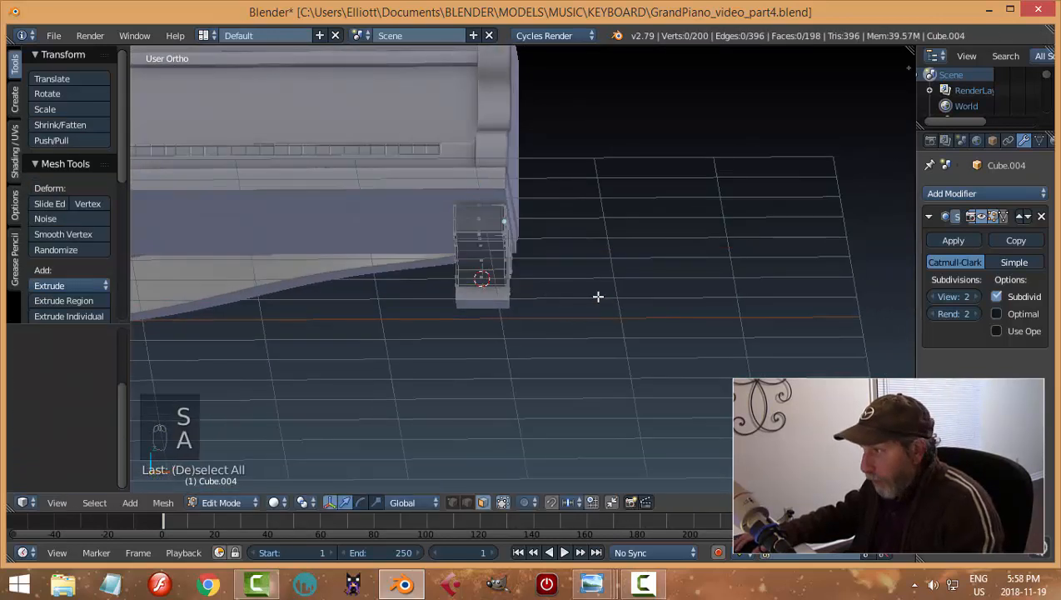
key("Tab")
left_click(518, 302)
Scale the leg block down slightly beneath the bracket in Object Mode
right_click(488, 317)
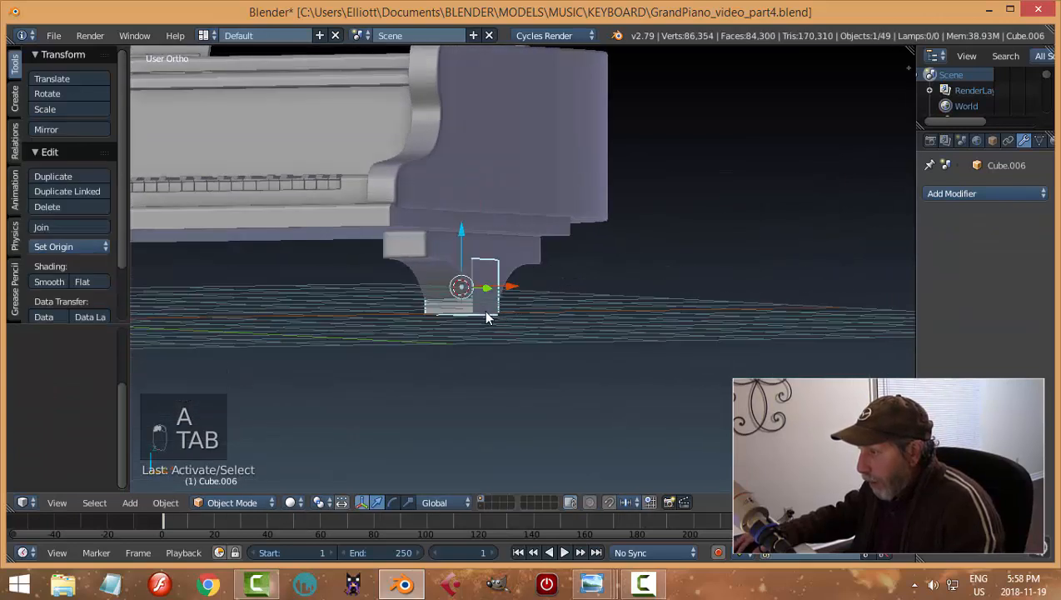
key("s")
left_click(587, 310)
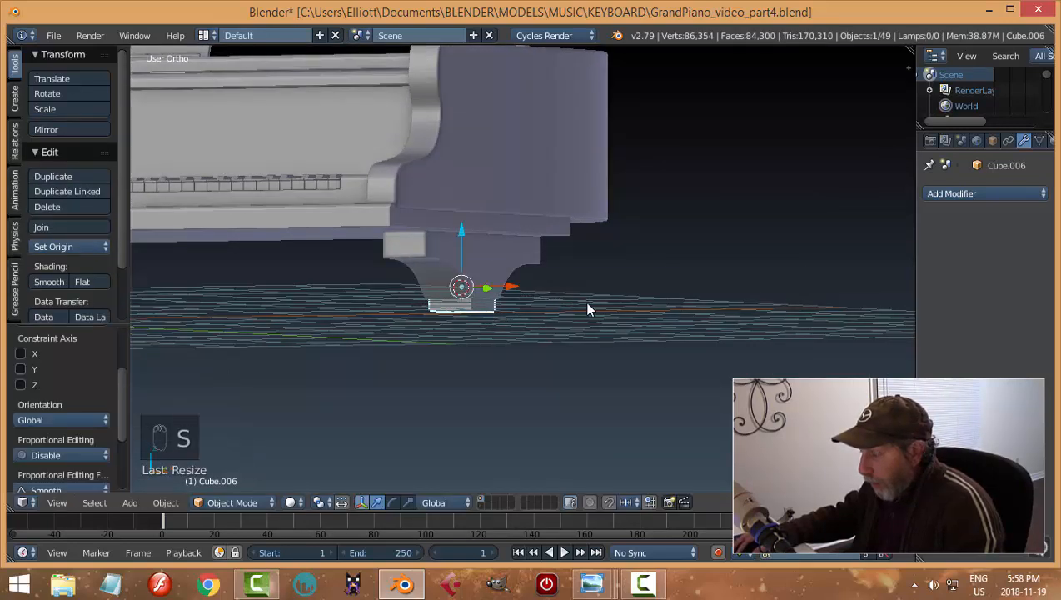
Apply the leg block's object transform after its resizing
middle_click_drag(587, 310, 461, 325)
key("ctrl+a")
left_click(462, 359)
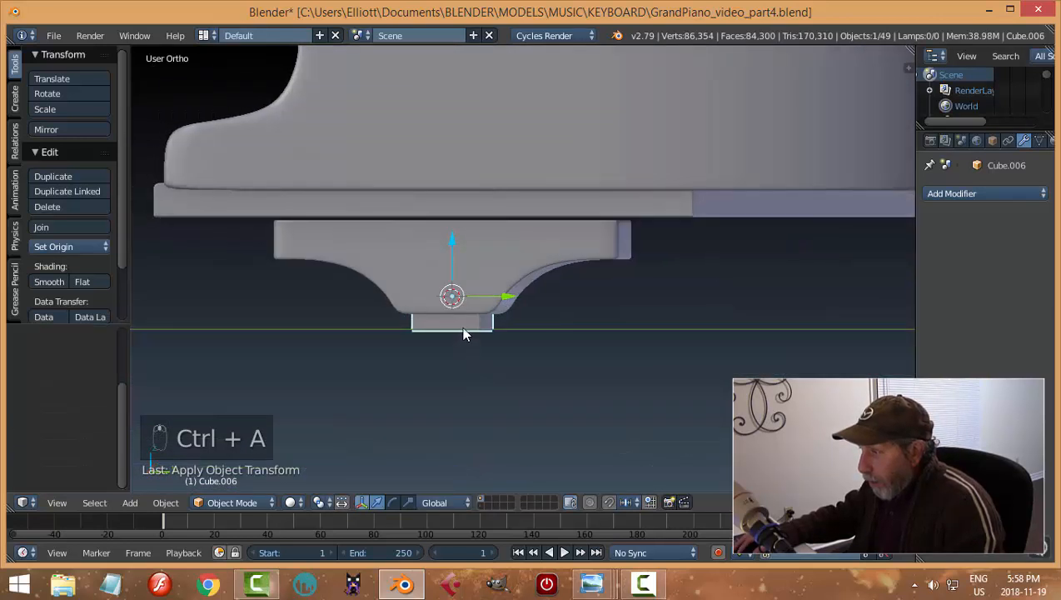
Raise the bracket and leg block together along Z until the bracket meets the keyboard board, and deselect them
right_click(456, 239, "shift")
left_click_drag(442, 202, 443, 202)
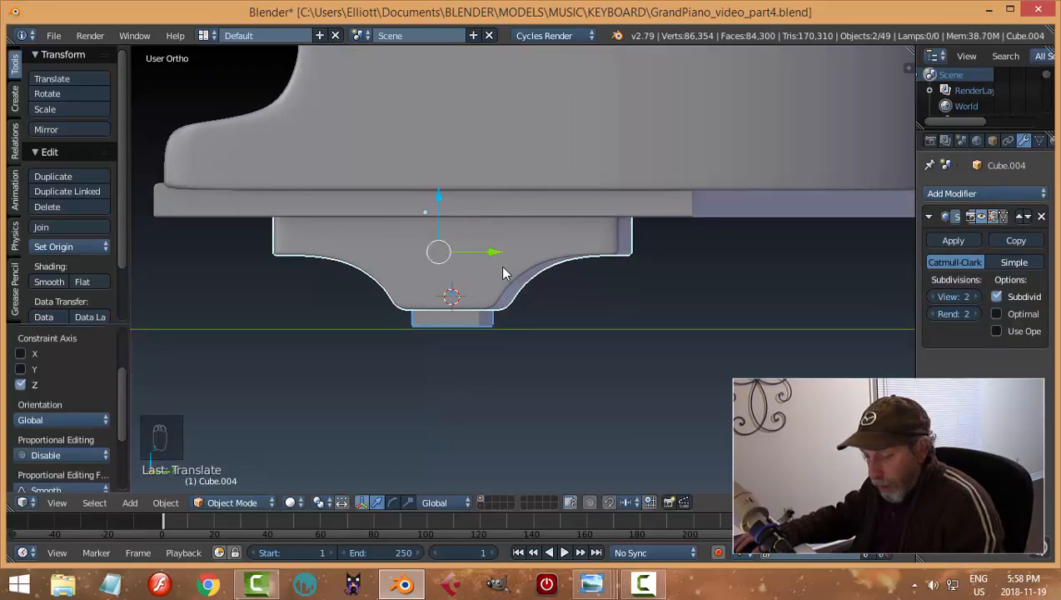
key("a")
Lower the leg block's bottom face along Z to the top of the foot in the side reference drawing
middle_click_drag(504, 275, 498, 348)
right_click(467, 342)
key("Tab")
left_click(654, 338)
right_click(448, 349)
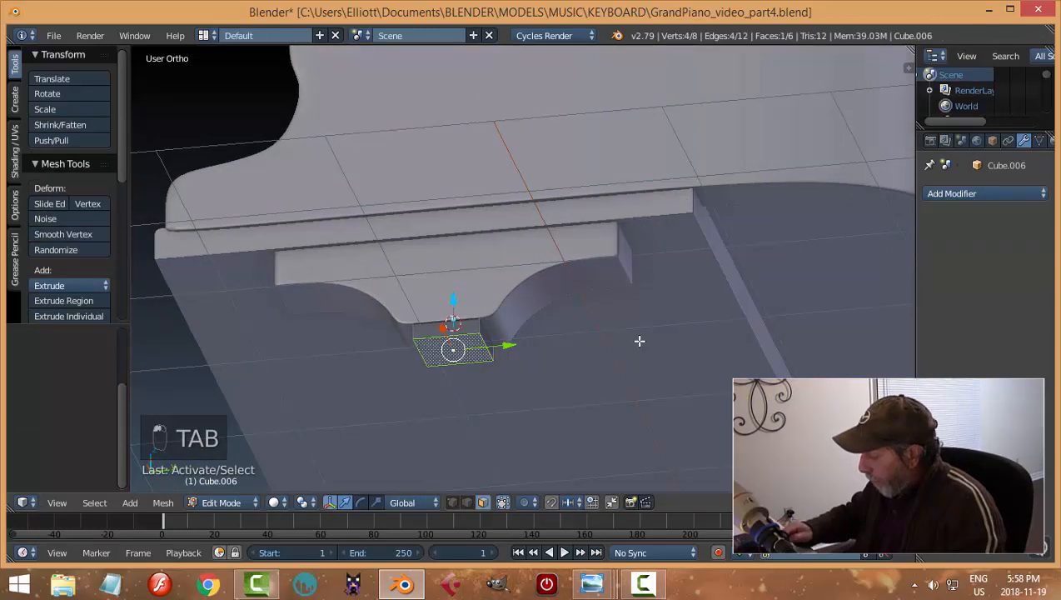
key("KP_3")
scroll(619, 350, "down", 5)
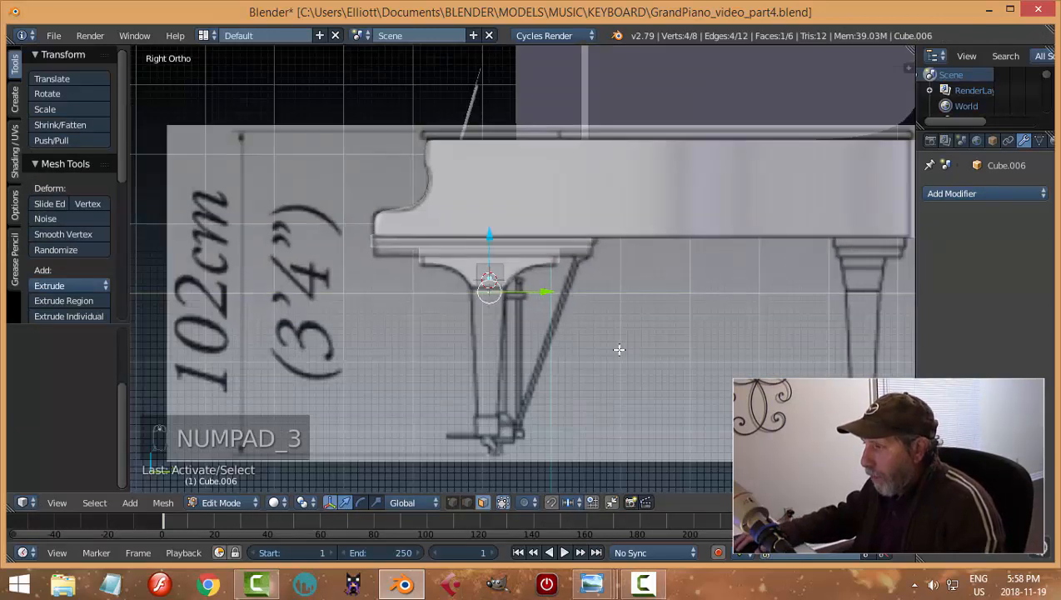
left_click_drag(490, 238, 471, 364)
scroll(533, 375, "up", 4)
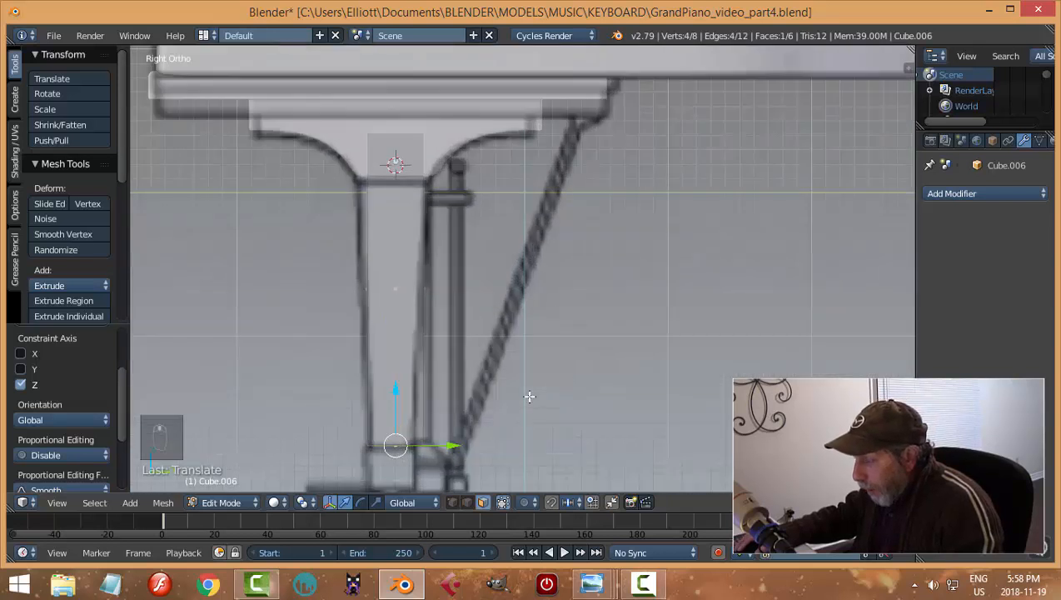
Scale the lowered bottom face down so the leg tapers like the reference drawing
middle_click_drag(528, 397, 558, 332, "shift")
key("s")
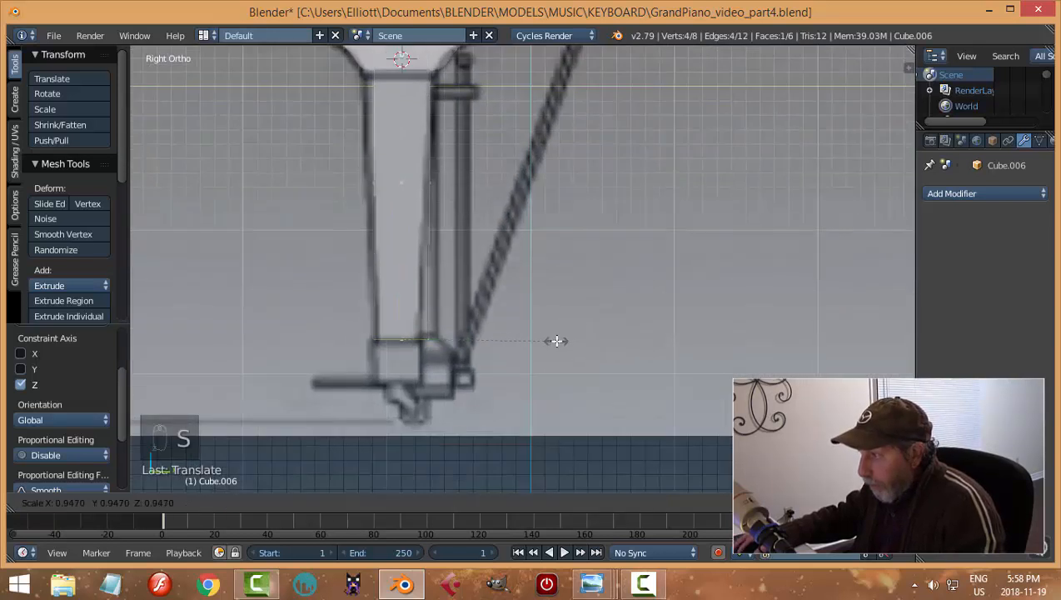
left_click(511, 347)
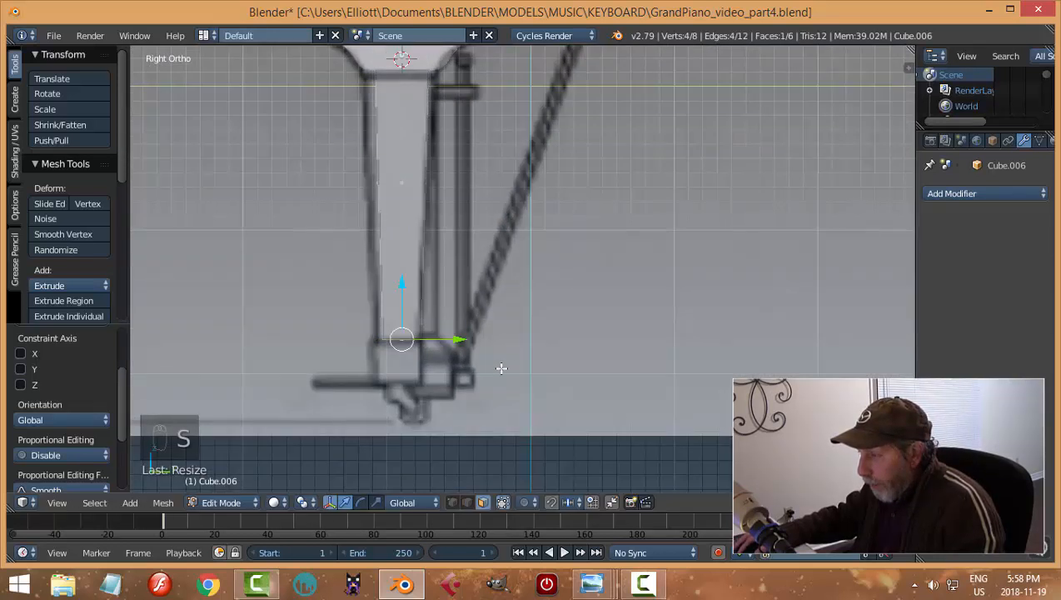
Extrude the leg's bottom face in place and scale it outward to the foot's width in the reference
middle_click_drag(497, 367, 447, 349, "shift")
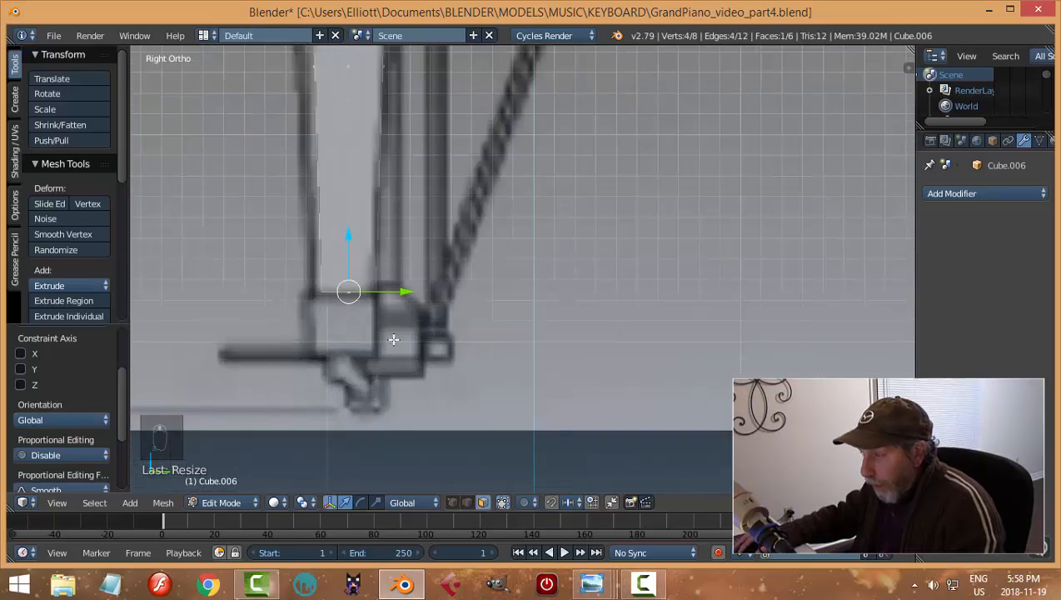
key("e")
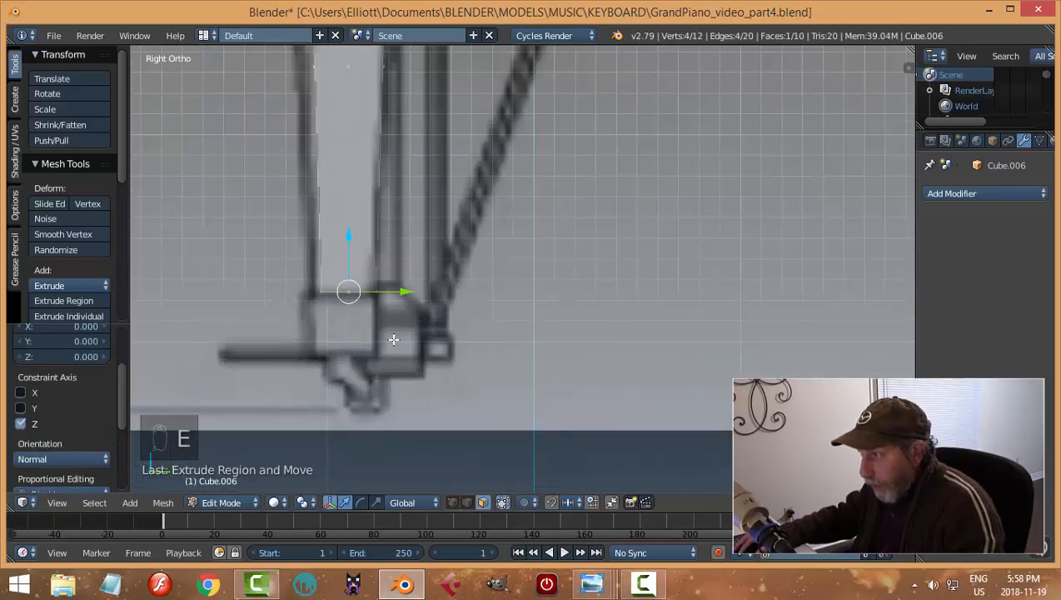
key("s")
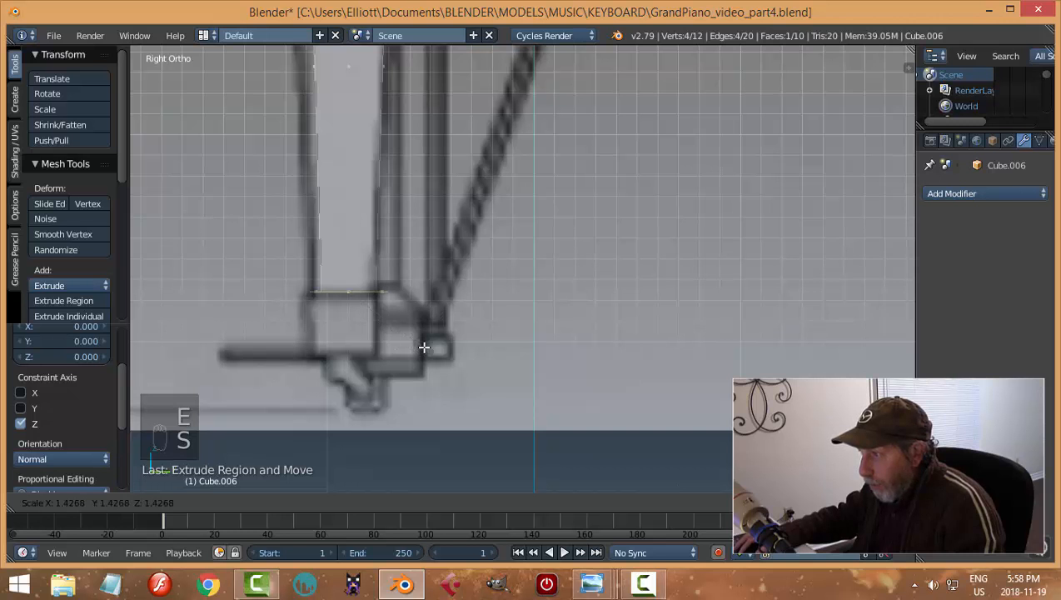
left_click(423, 347)
Extrude the widened face down to the foot's base, scale the base slightly narrower, and return to Object Mode
key("e")
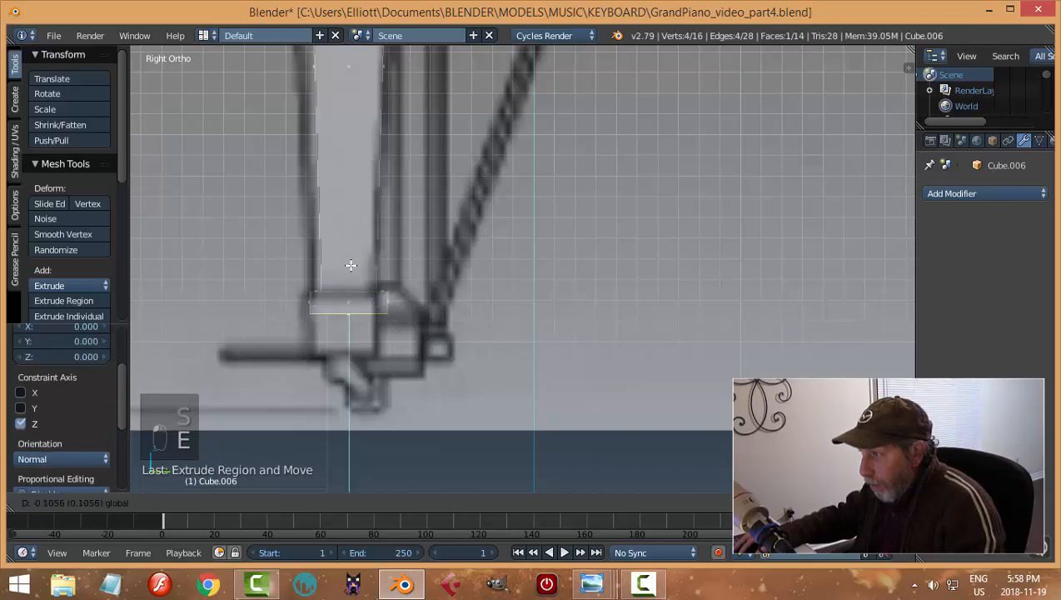
left_click(353, 304)
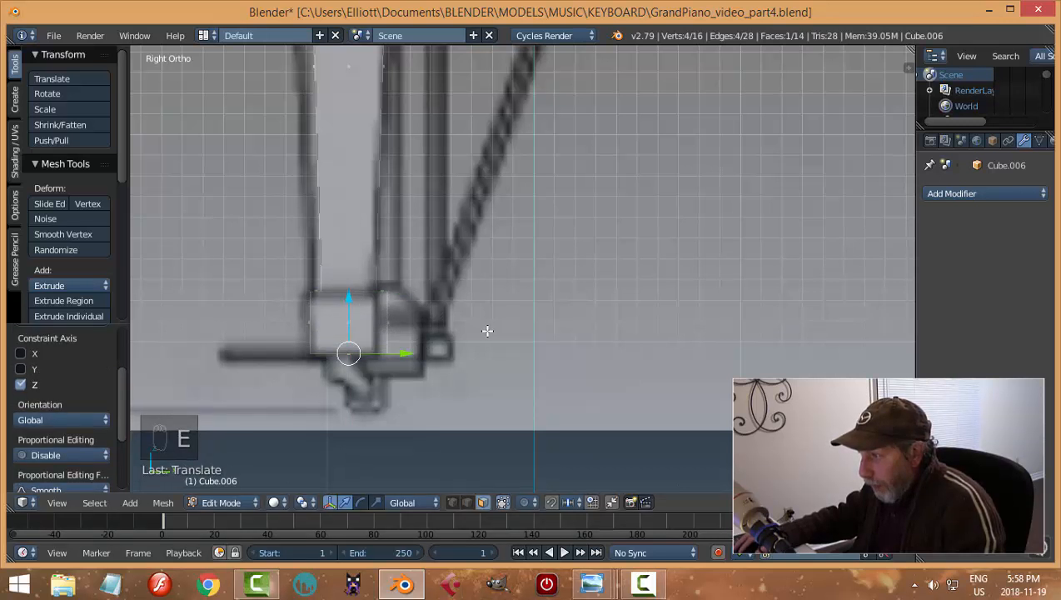
key("s")
left_click(456, 348)
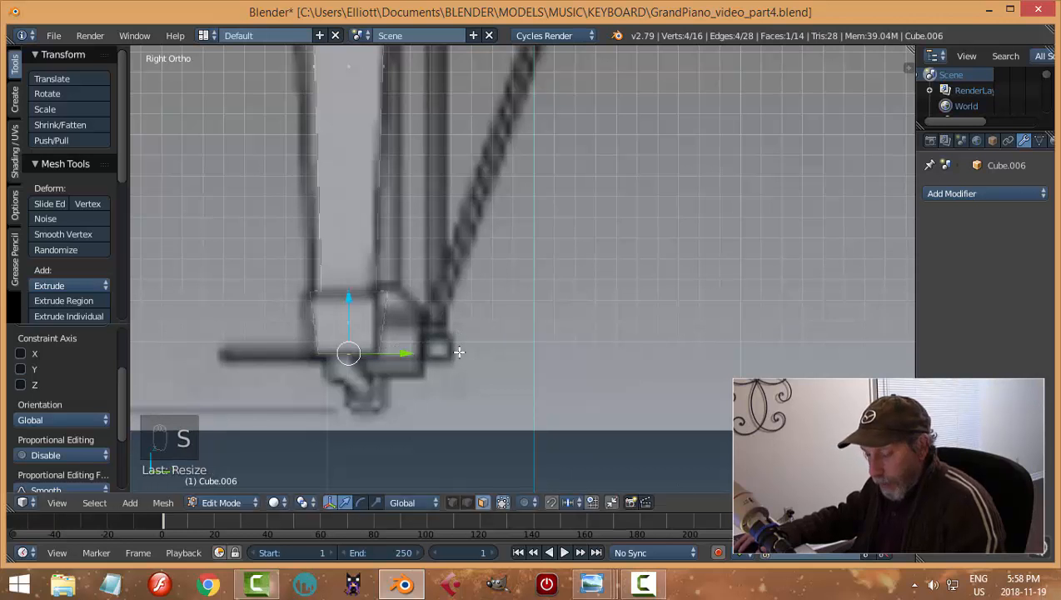
key("z")
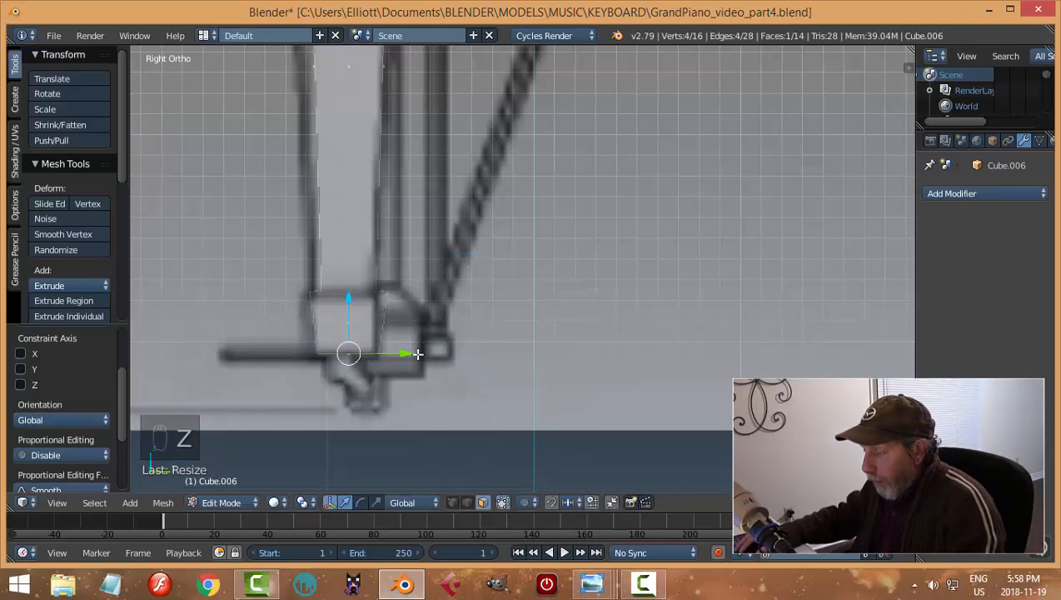
key("Tab")
left_click(303, 356)
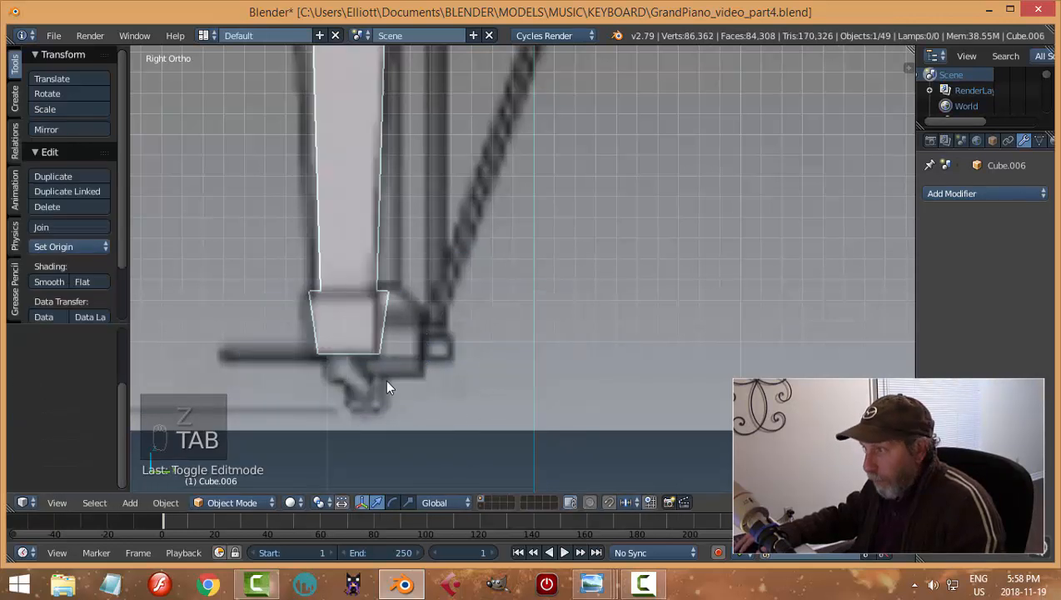
In edge selection, raise the edge loop where the leg shaft meets the foot along Z to form a sloped shoulder
scroll(374, 373, "down", 1)
middle_click_drag(497, 383, 366, 383)
scroll(423, 400, "up", 4)
scroll(408, 396, "down", 2)
scroll(260, 349, "up", 3)
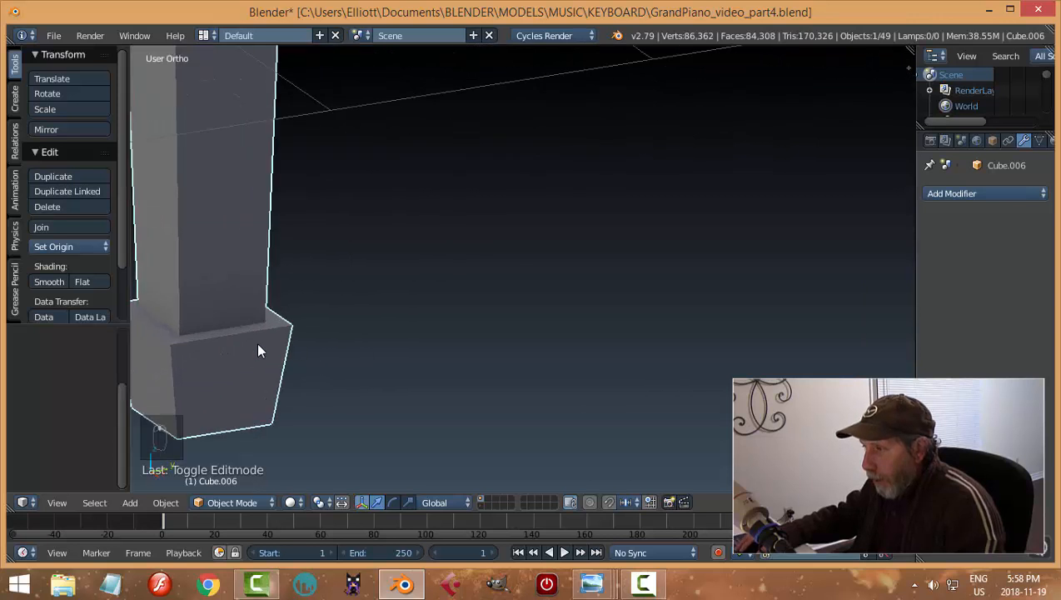
middle_click_drag(258, 342, 398, 322)
key("Tab")
left_click(493, 329)
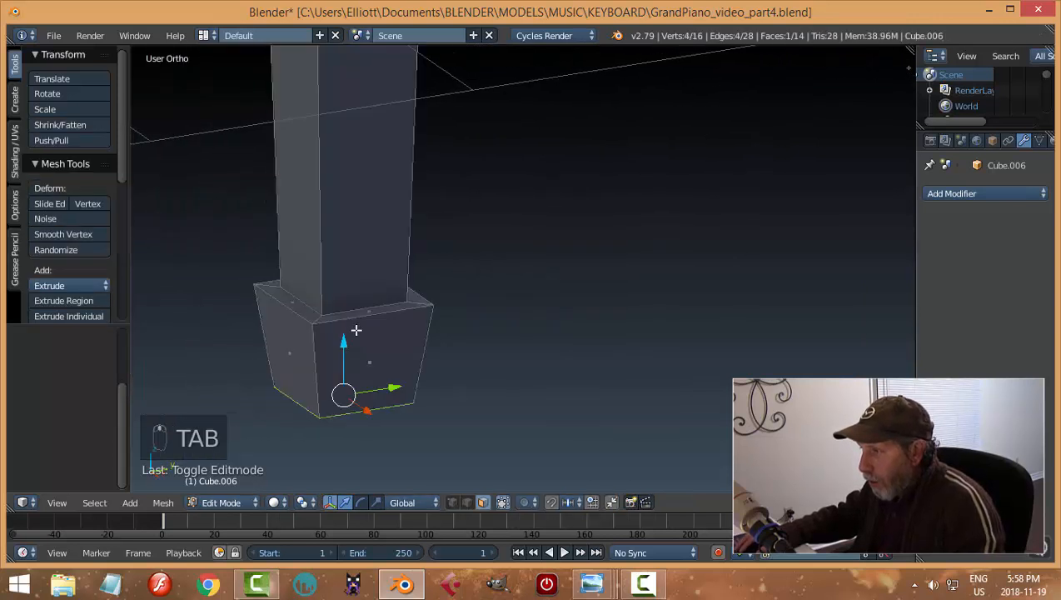
key("ctrl+Tab")
left_click(355, 311)
key("a")
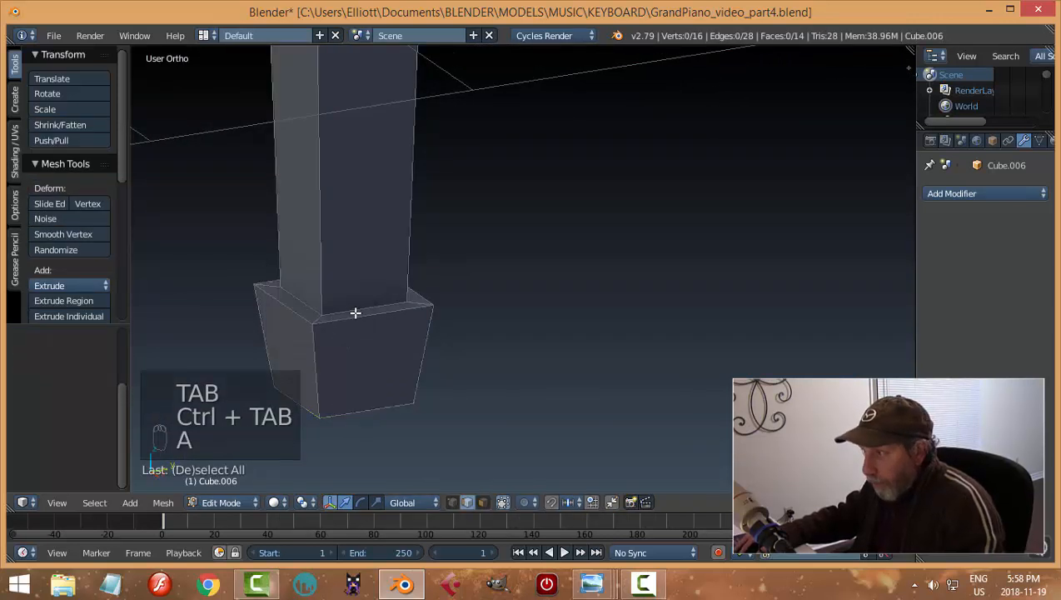
right_click(353, 308, "alt")
left_click_drag(344, 244, 344, 230)
key("a")
key("a")
Return to Object Mode, deselect the leg, and examine its shape beneath the piano
scroll(426, 351, "down", 5)
middle_click_drag(426, 351, 494, 282)
scroll(542, 261, "up", 3)
key("Tab")
left_click(464, 268)
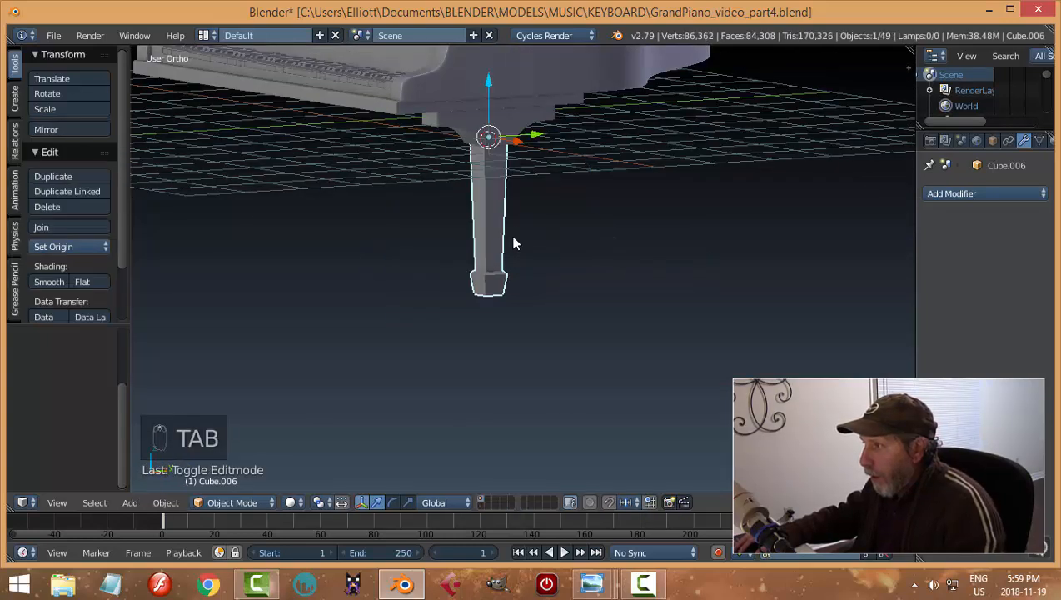
key("a")
key("a")
scroll(533, 238, "down", 3)
middle_click_drag(533, 238, 520, 287)
scroll(520, 287, "up", 3)
scroll(519, 282, "down", 1)
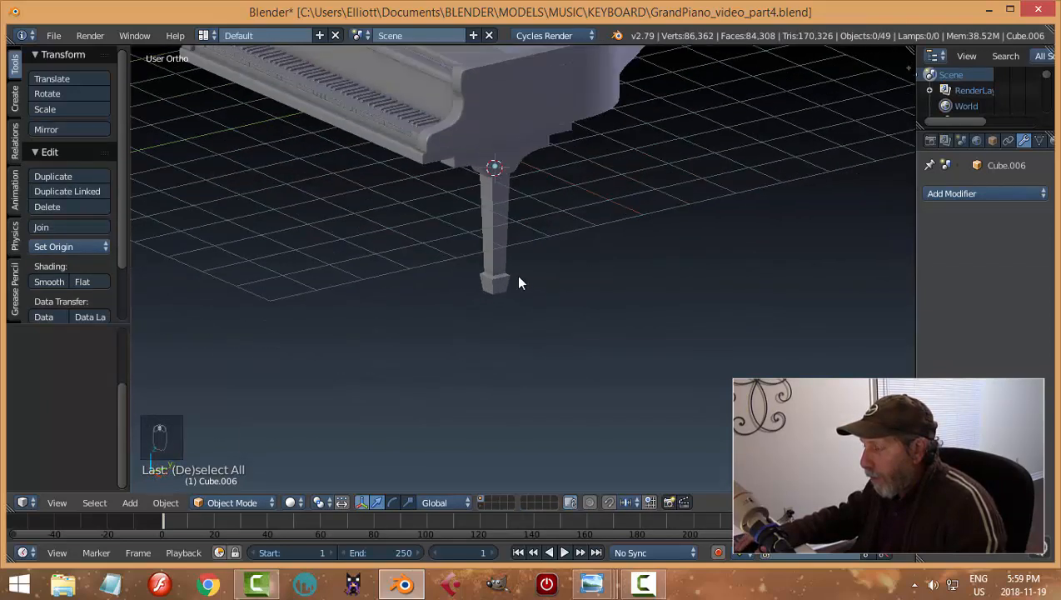
Add a Bevel modifier to the leg with 2 segments and a width of 0.0130, and deselect the leg
right_click(498, 254)
scroll(546, 233, "up", 4)
middle_click_drag(568, 210, 542, 296, "shift")
left_click(943, 195)
left_click(768, 247)
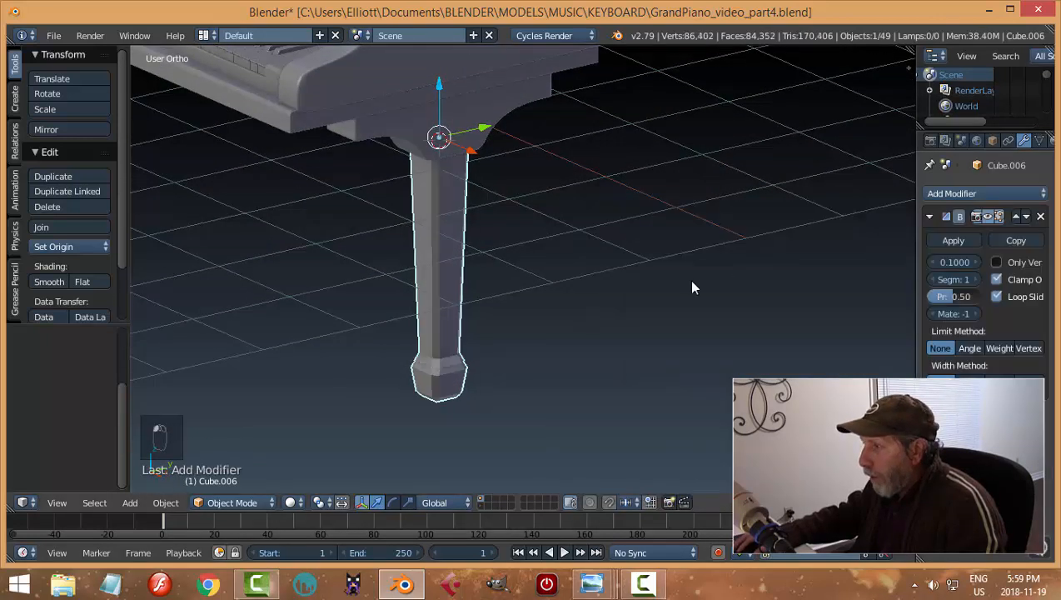
left_click(974, 279)
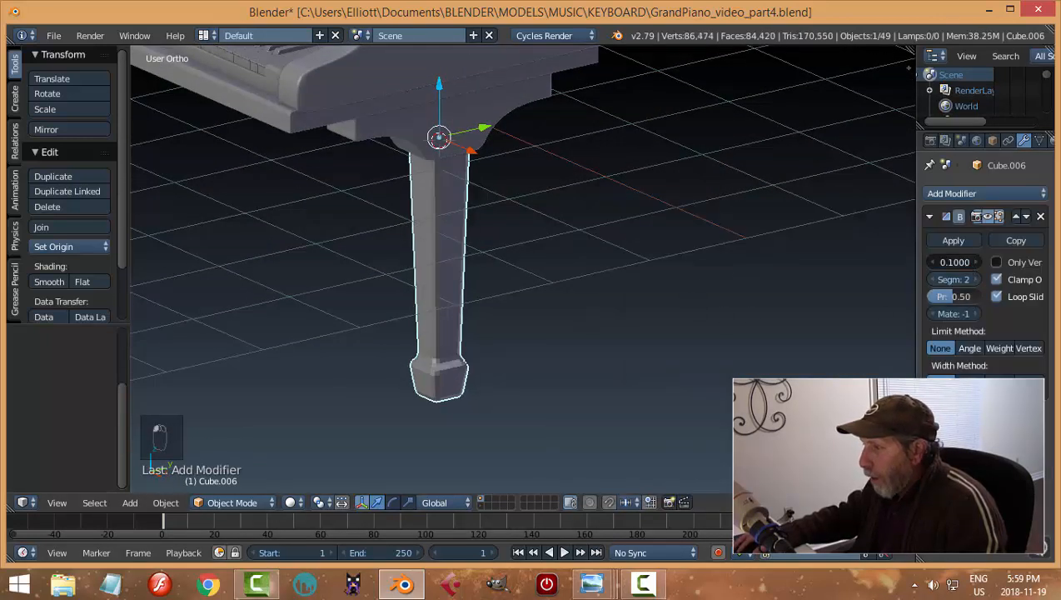
left_click_drag(954, 262, 944, 262)
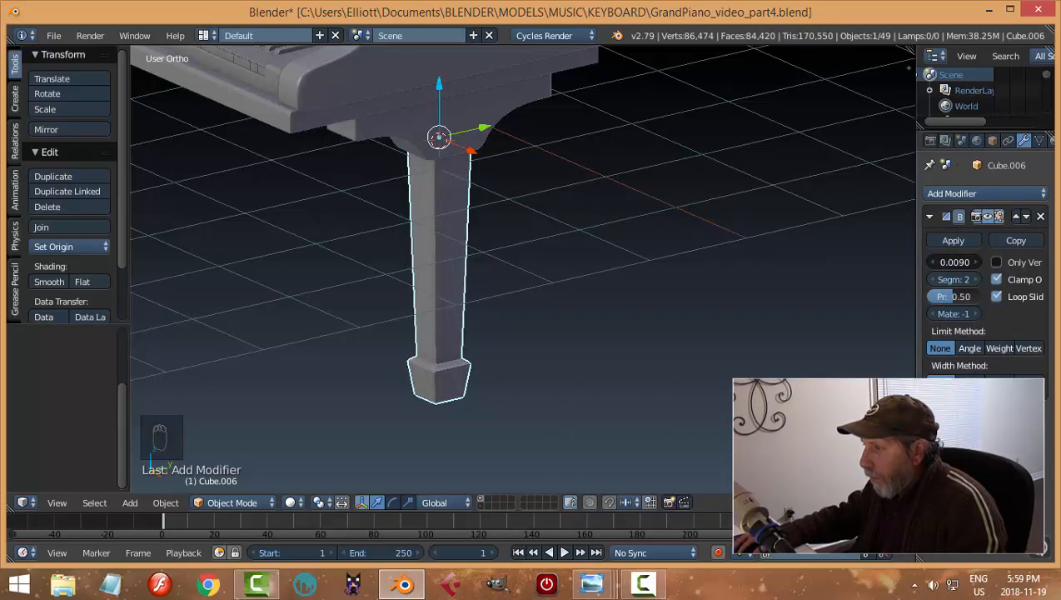
key("a")
Compare the leg's placement in front view with the photo bluthner-model-10-grand-1.jpg in Windows Photo Viewer, and return to Blender
middle_click_drag(642, 303, 554, 279)
key("KP_1")
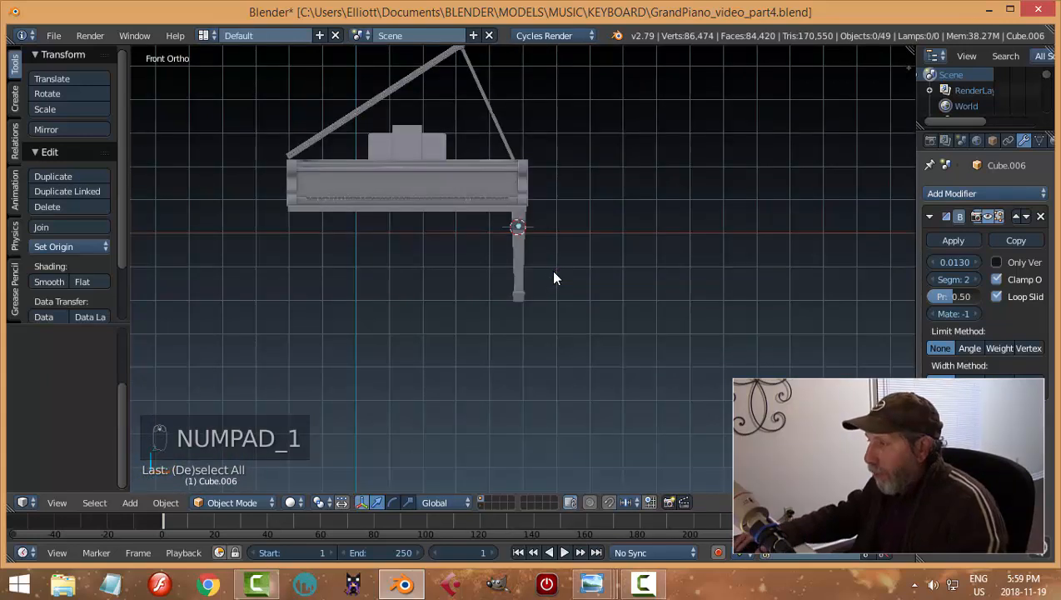
scroll(554, 278, "up", 5)
scroll(555, 278, "down", 6)
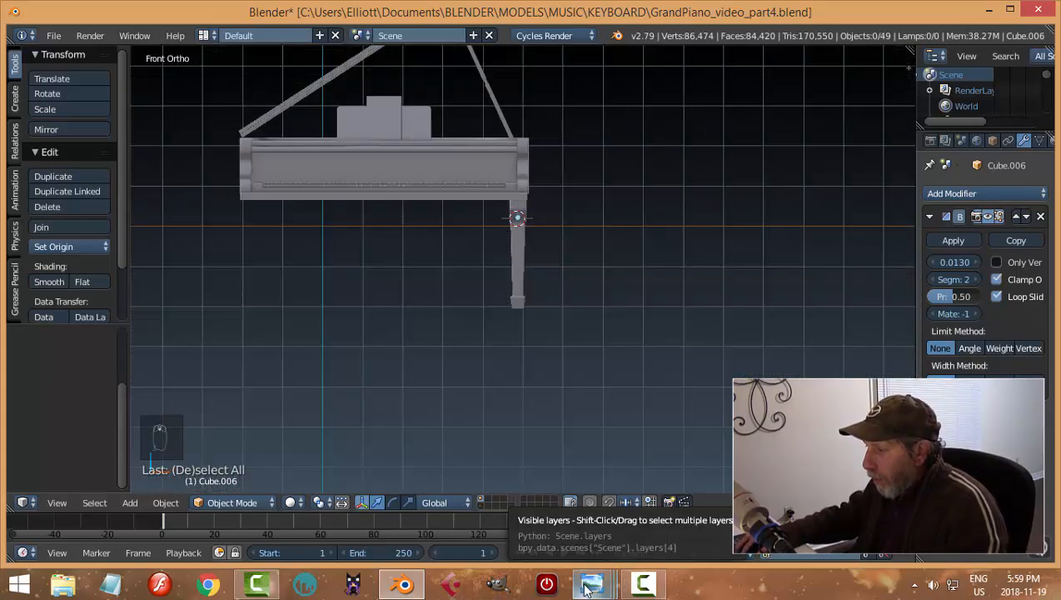
mouse_move(585, 587)
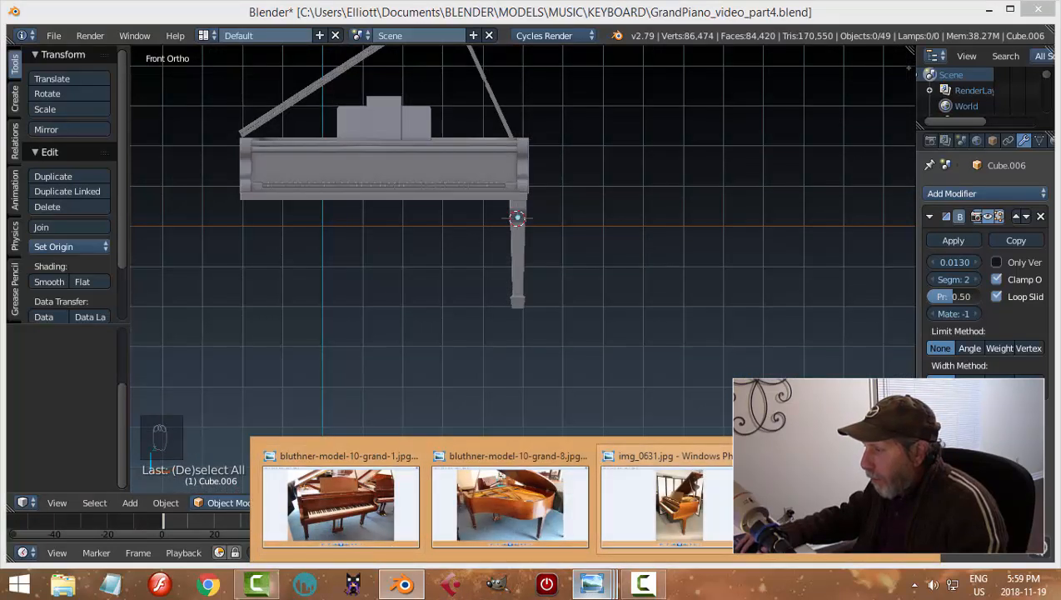
mouse_move(313, 523)
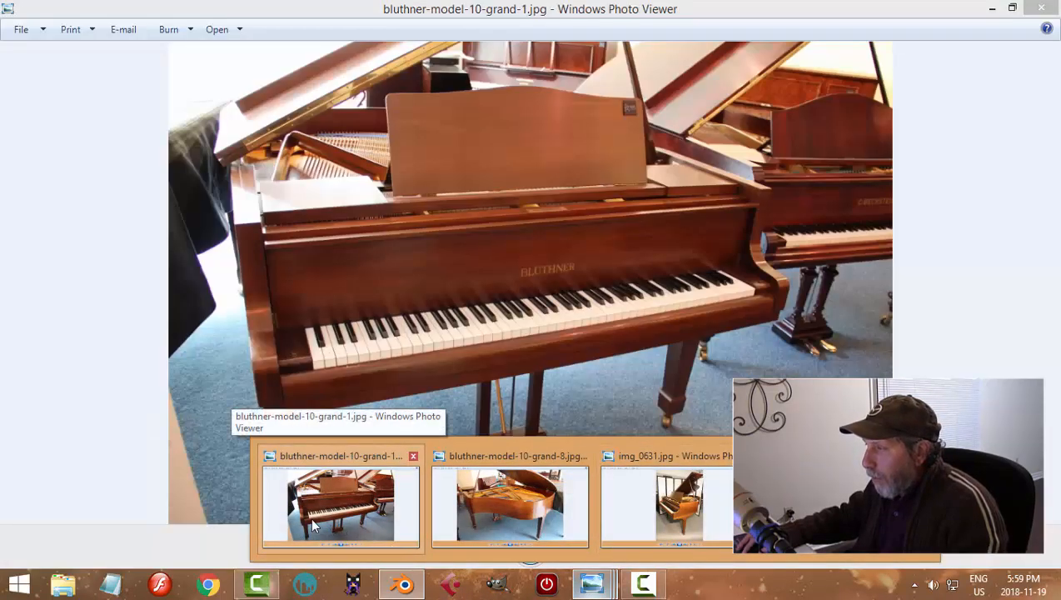
left_click(313, 523)
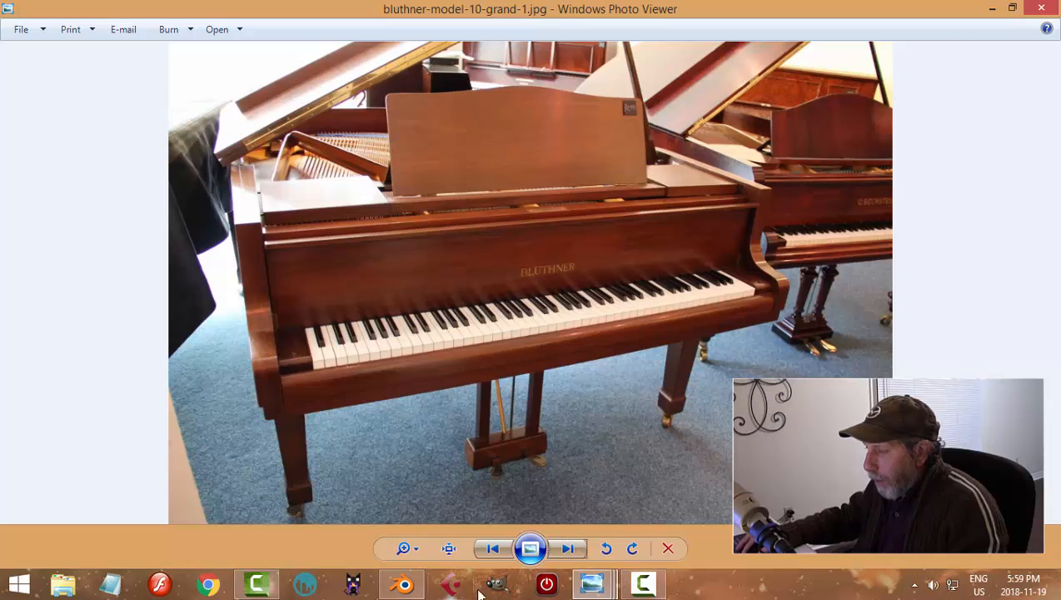
left_click(416, 585)
Select the bracket and leg together and shift them slightly inward along X from the piano's side
scroll(546, 375, "up", 3)
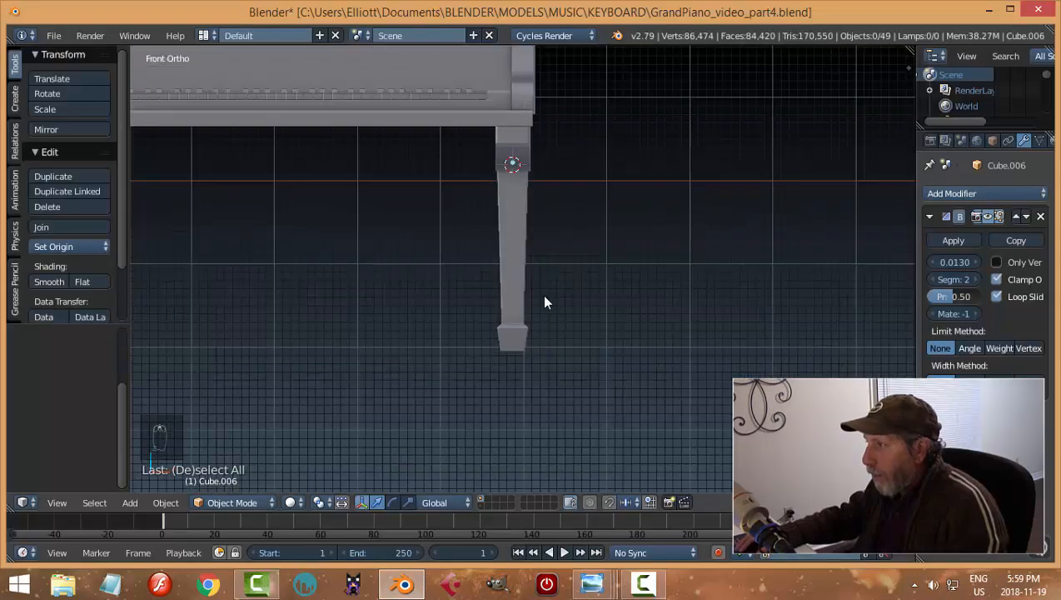
middle_click_drag(571, 155, 548, 302, "shift")
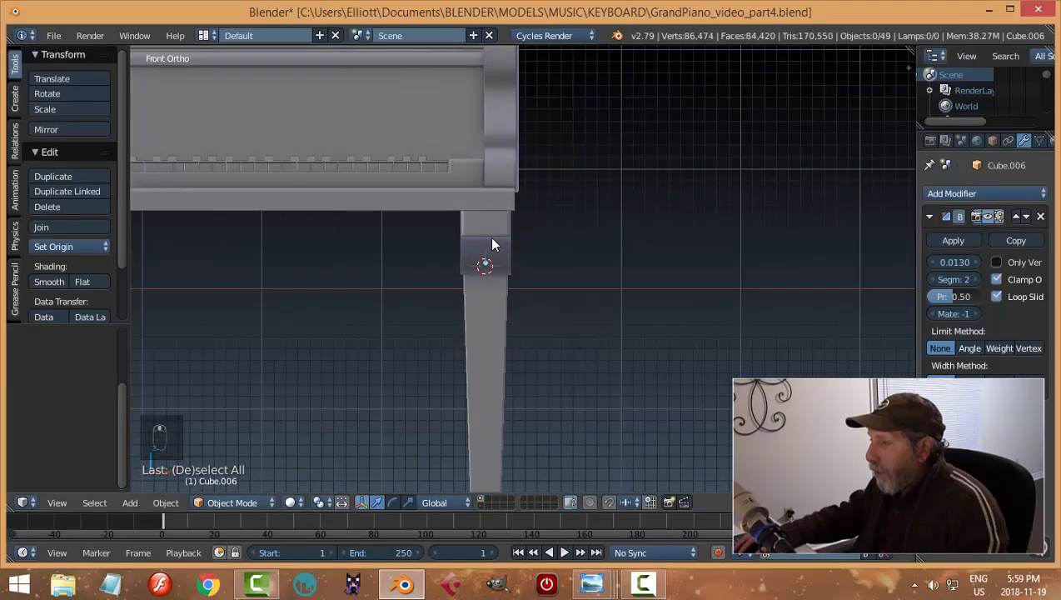
right_click(491, 244)
right_click(495, 322, "shift")
left_click_drag(552, 235, 540, 241)
key("a")
Check the repositioned leg in perspective of the whole piano and save the file over GrandPiano_video_part4.blend
scroll(567, 261, "down", 3)
middle_click_drag(567, 261, 524, 261)
scroll(554, 350, "up", 4)
middle_click_drag(541, 314, 535, 292)
key("ctrl+s")
left_click(536, 289)
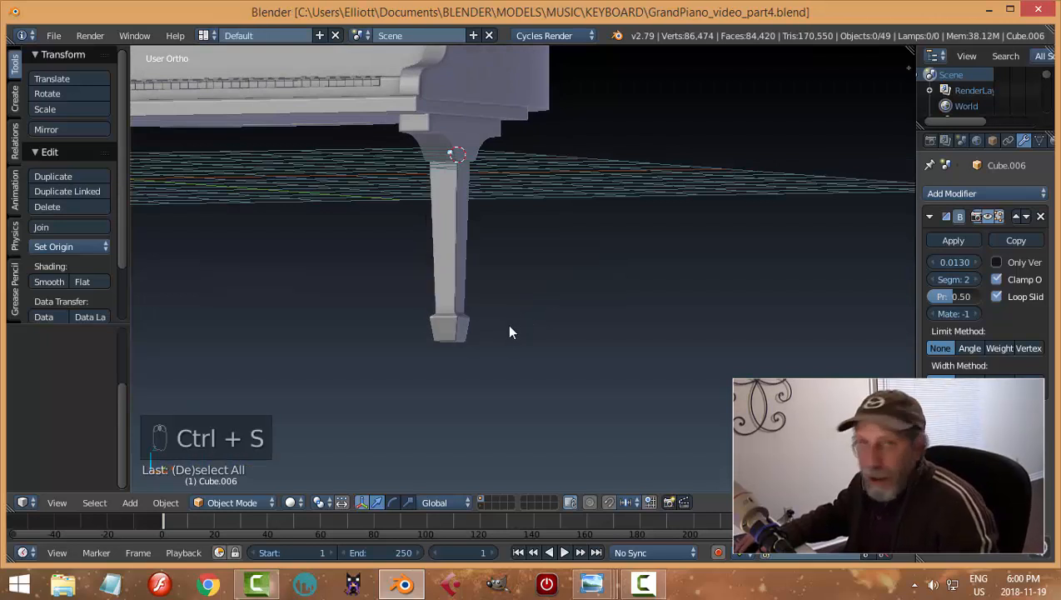
Snap the 3D cursor to the centre of the leg foot's bottom face and return to Object Mode with the mesh deselected
middle_click_drag(502, 300, 473, 298)
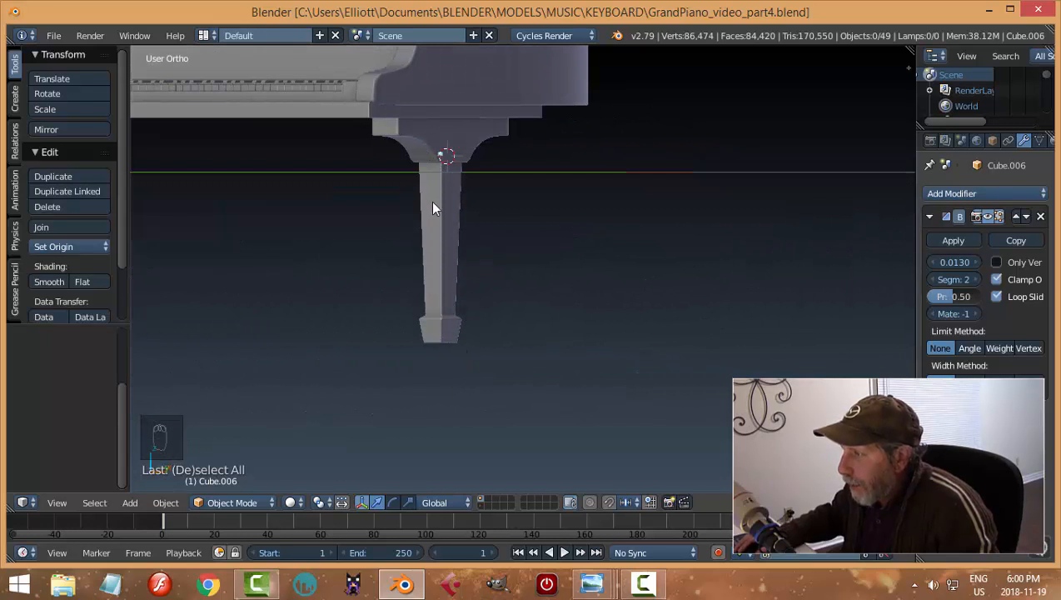
middle_click_drag(495, 261, 480, 296)
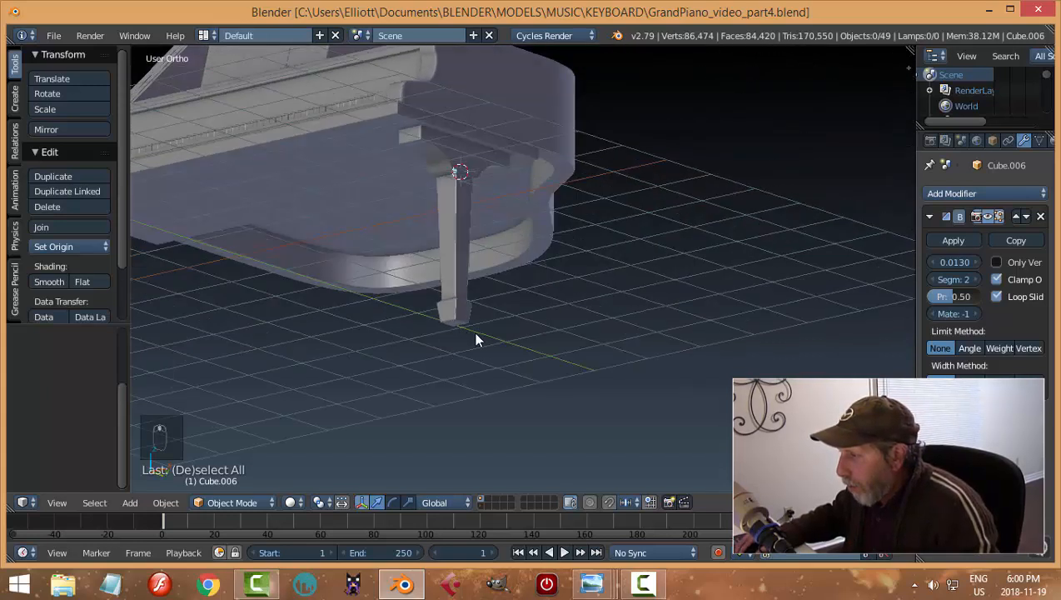
scroll(474, 300, "up", 5)
right_click(439, 340)
key("Tab")
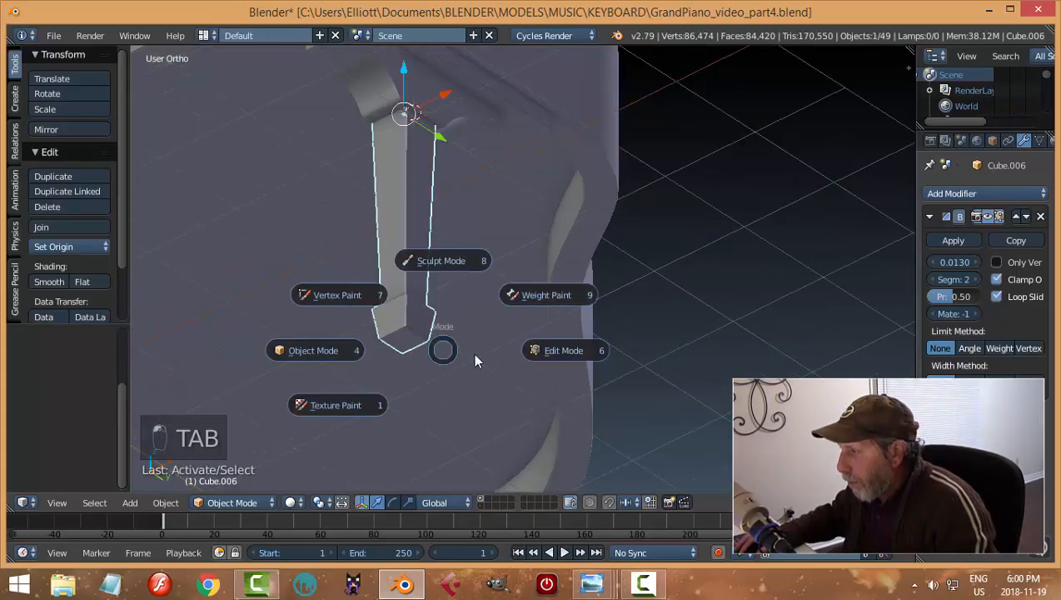
left_click(476, 360)
key("ctrl+Tab")
left_click(383, 352)
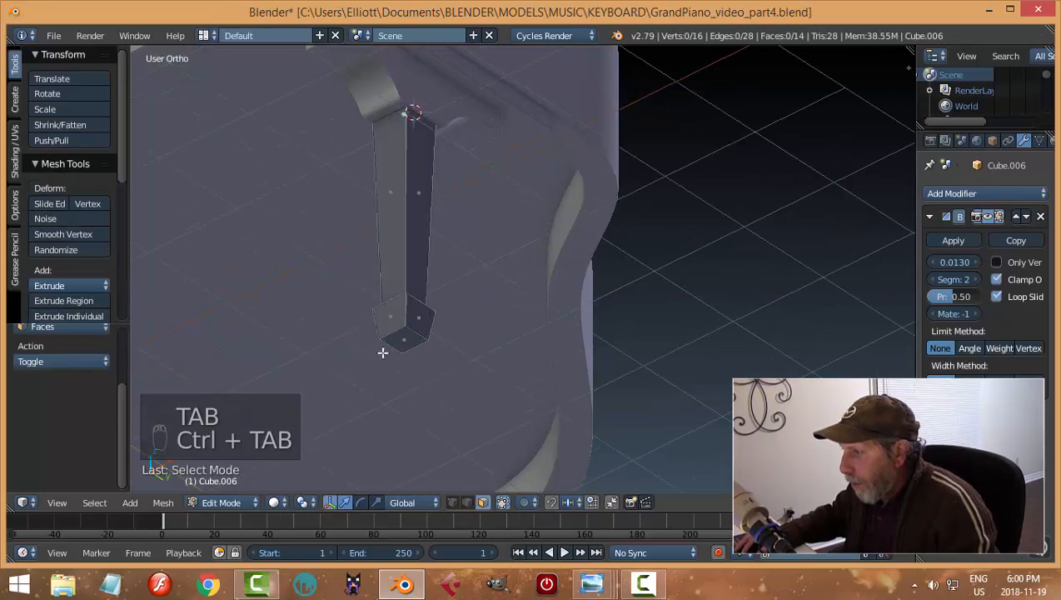
right_click(399, 341)
key("shift+s")
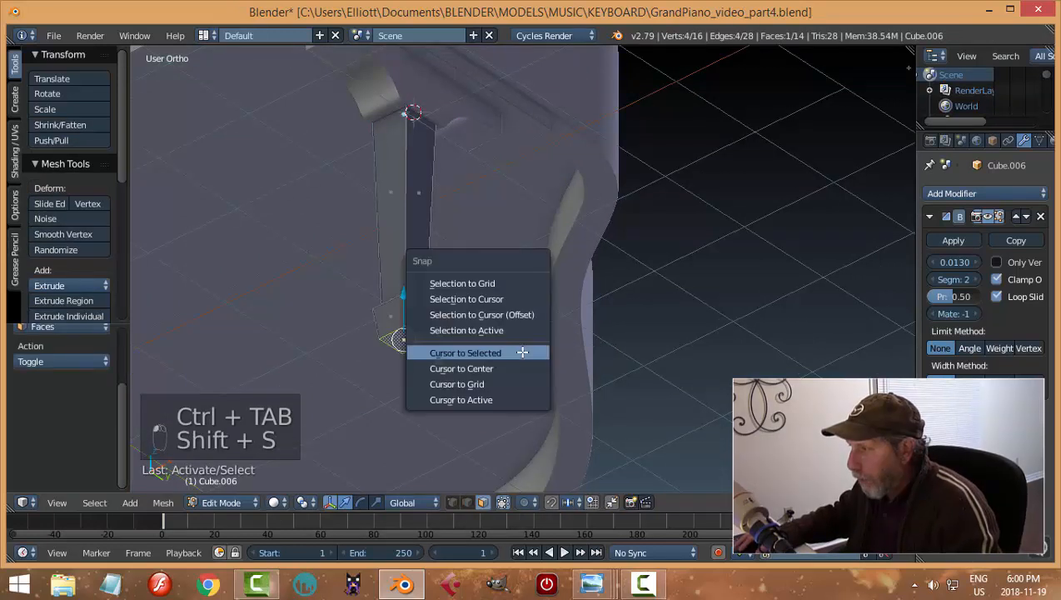
left_click(522, 351)
key("a")
key("Tab")
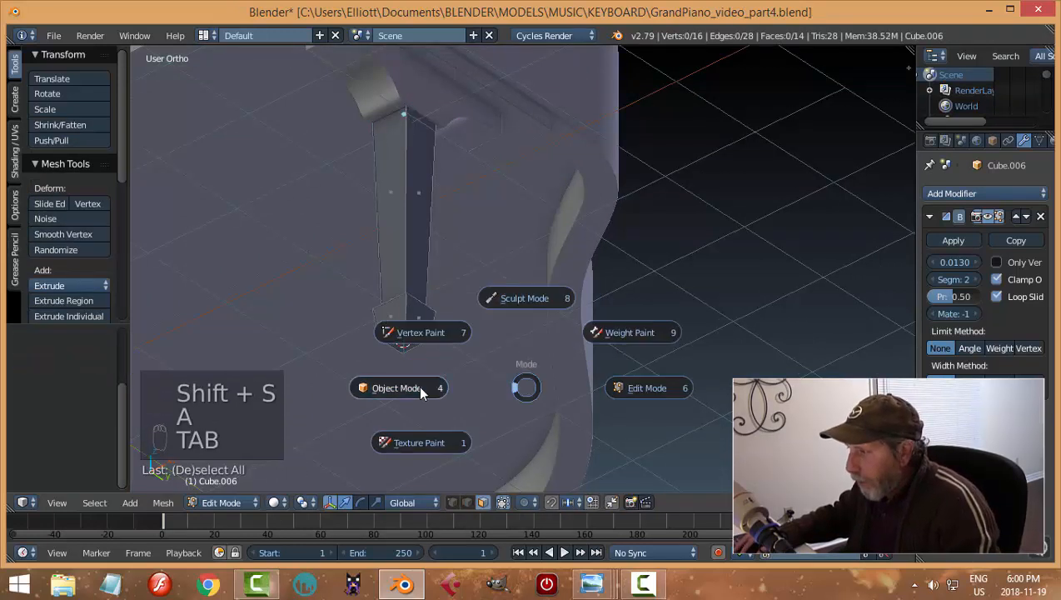
left_click(418, 385)
Add a cylinder at the foot of the leg with its cap fill type set to Nothing
scroll(528, 325, "down", 2)
middle_click_drag(528, 324, 521, 371)
key("shift+a")
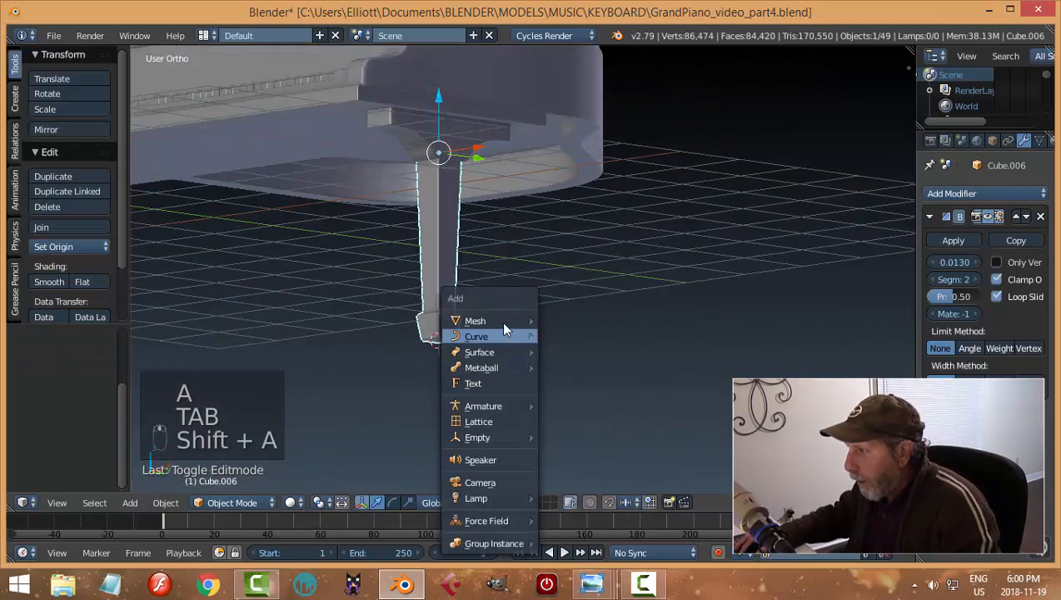
mouse_move(524, 325)
left_click(602, 397)
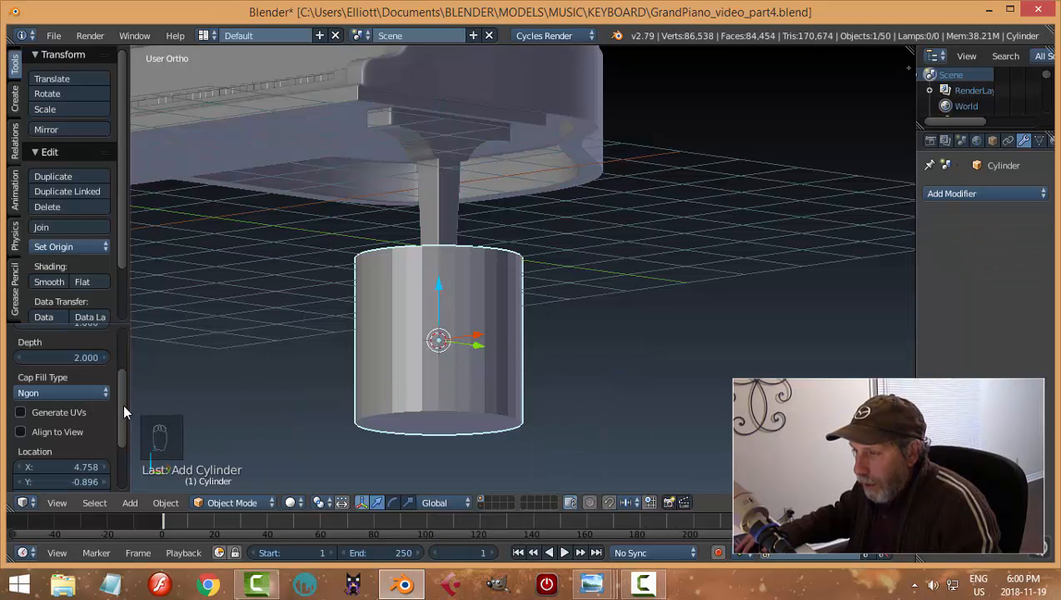
left_click_drag(122, 403, 117, 381)
left_click(57, 434)
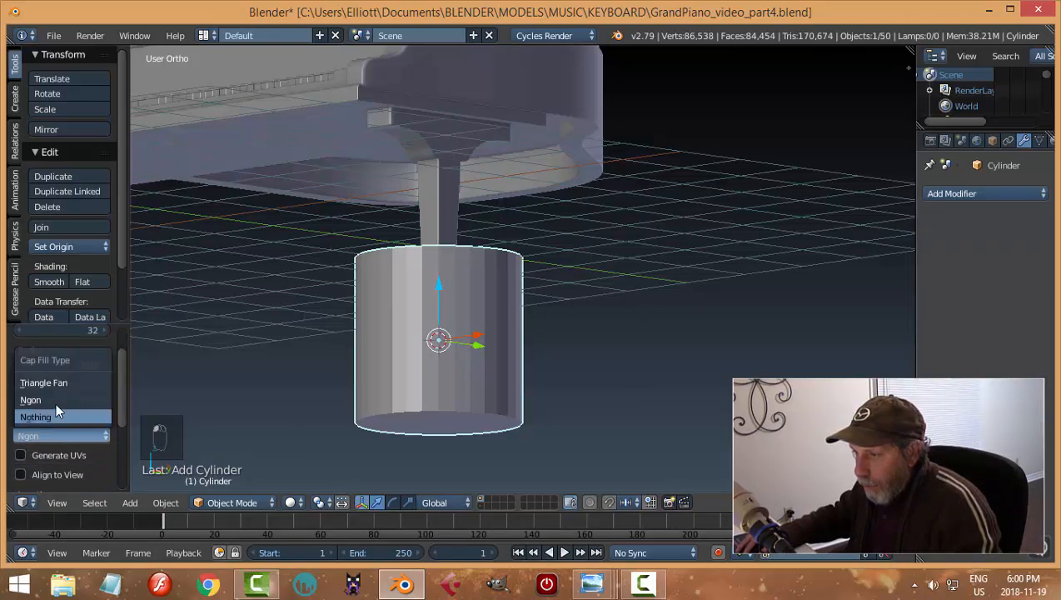
left_click(57, 416)
Rotate the whole cylinder mesh 90° about the Y axis in Edit Mode
key("Tab")
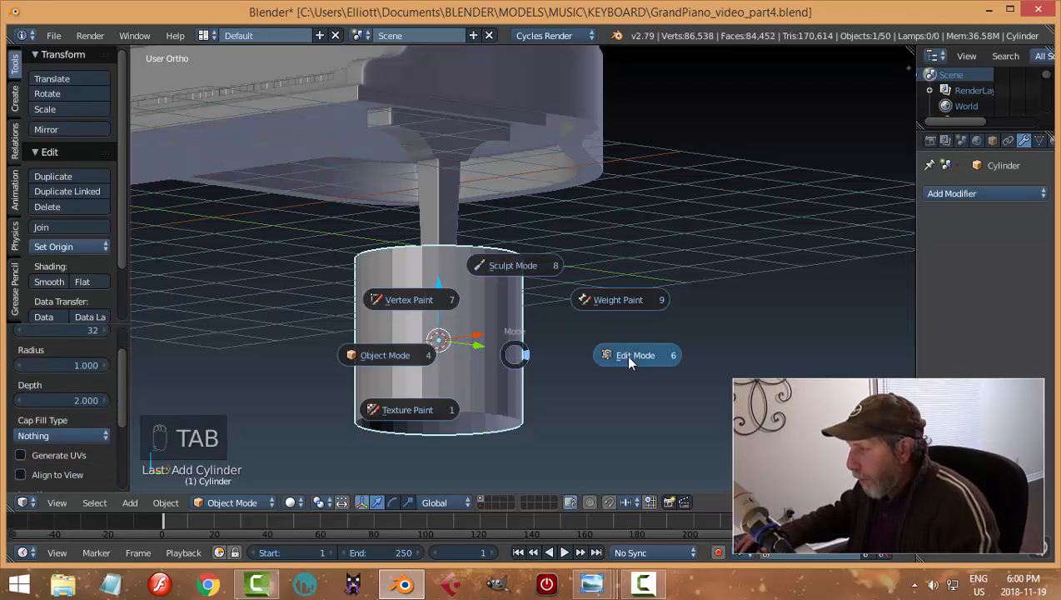
left_click(632, 356)
middle_click_drag(573, 361, 578, 368)
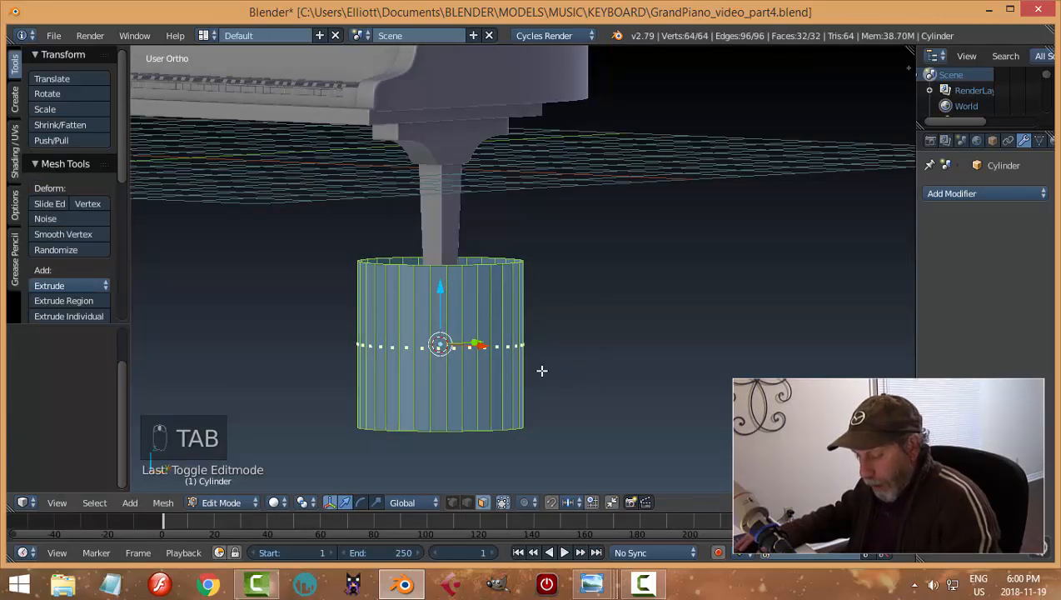
type("ry90")
key("Return")
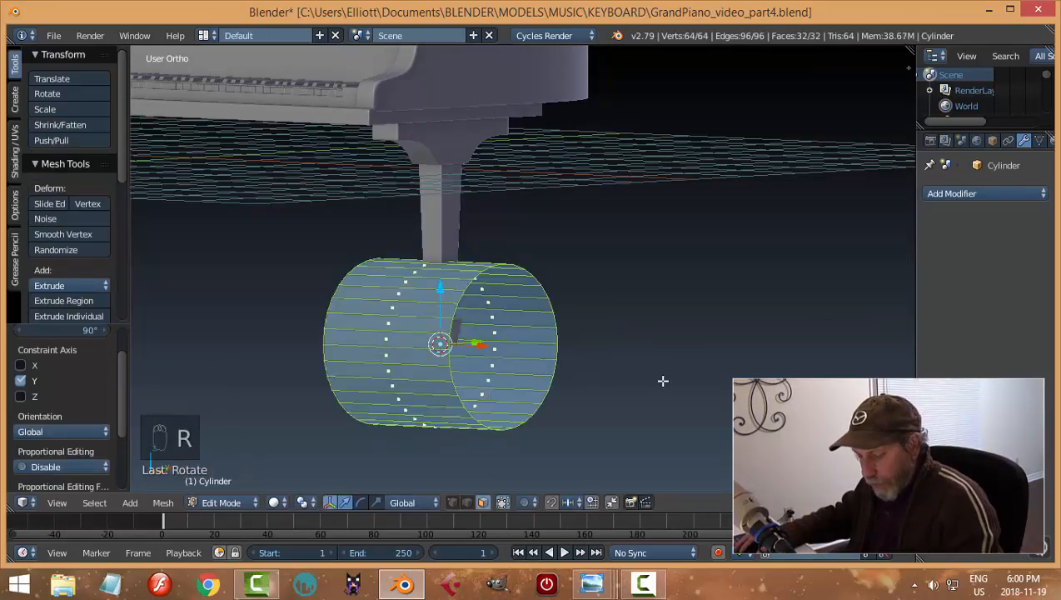
Scale the cylinder mesh to 0.222 overall and narrow it to 0.455 along X to form a caster wheel
key("s")
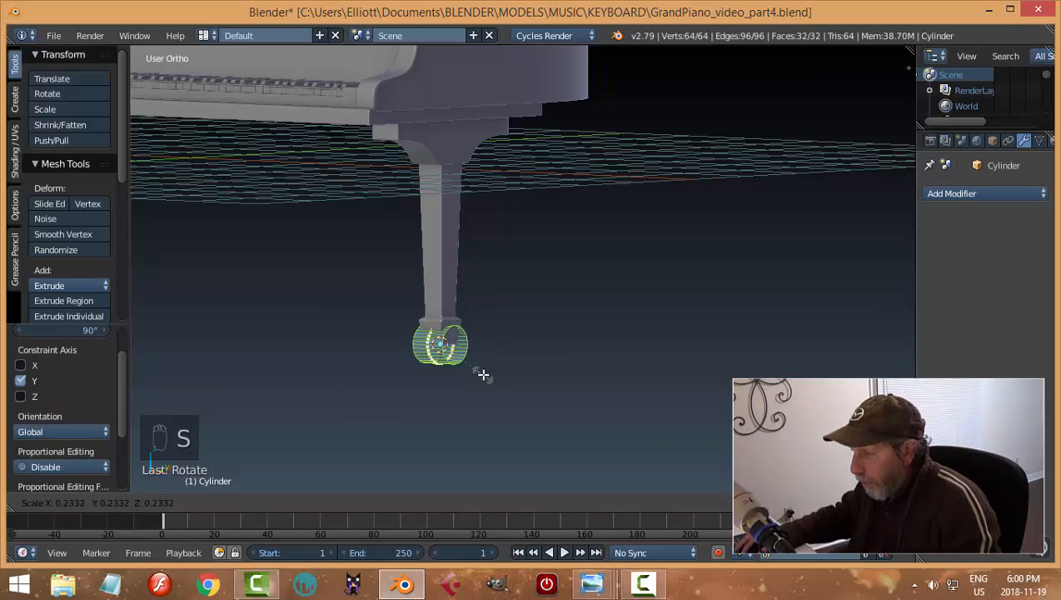
left_click(479, 375)
middle_click_drag(481, 372, 613, 387)
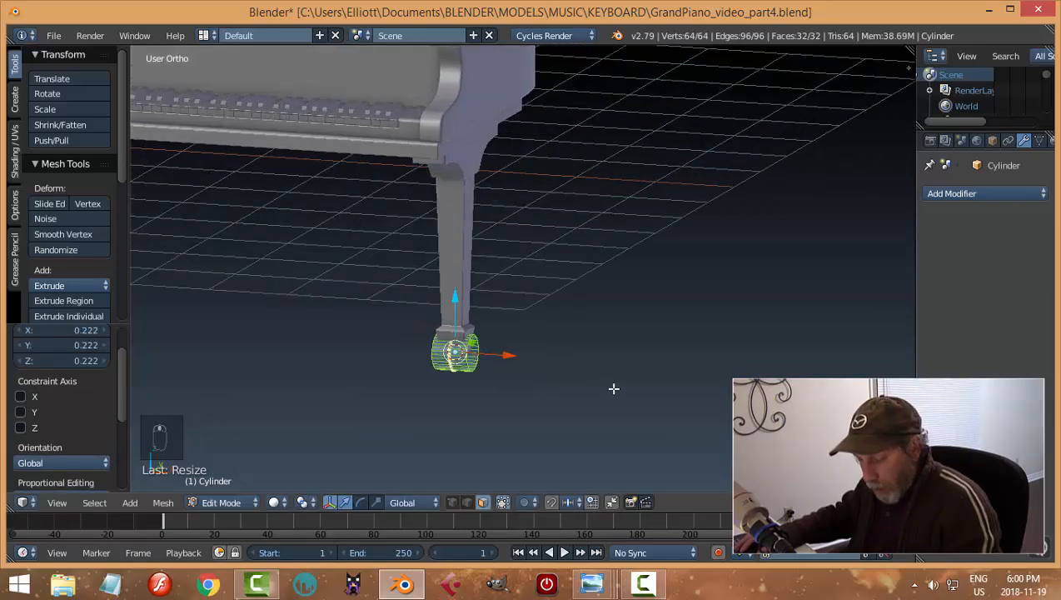
key("s")
key("x")
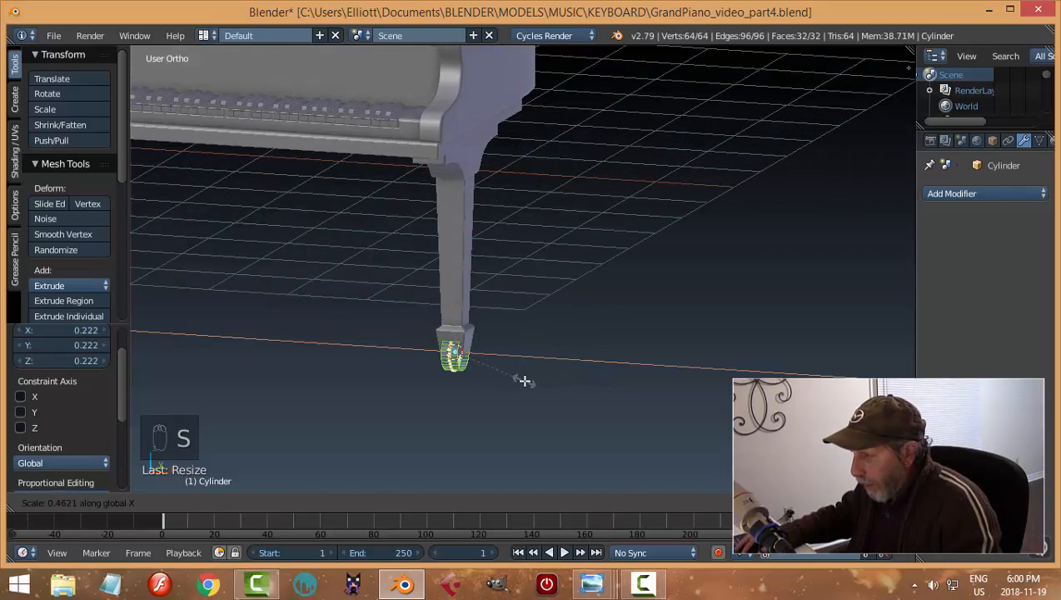
left_click(522, 384)
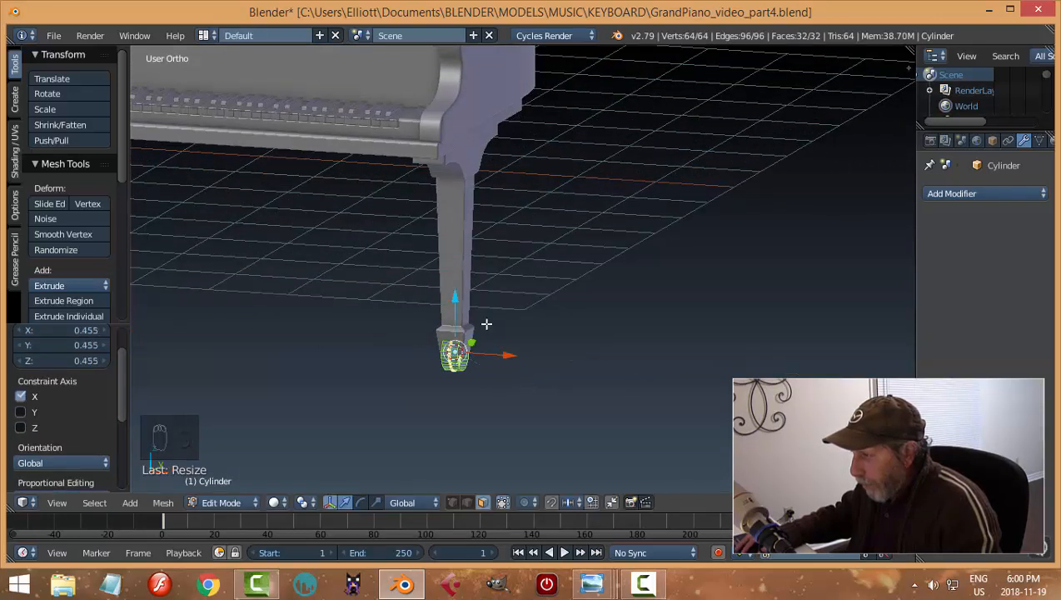
Move the wheel 0.239 down along Z to sit below the foot and offset it about -0.18 along X
key("g")
key("z")
left_click(458, 319)
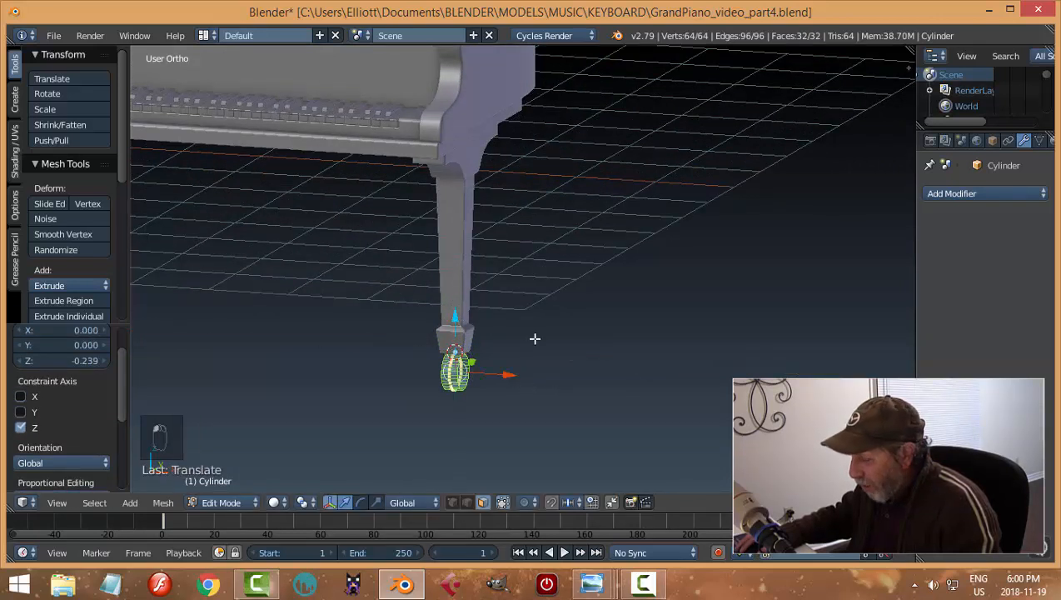
key("KP_1")
scroll(539, 339, "up", 3)
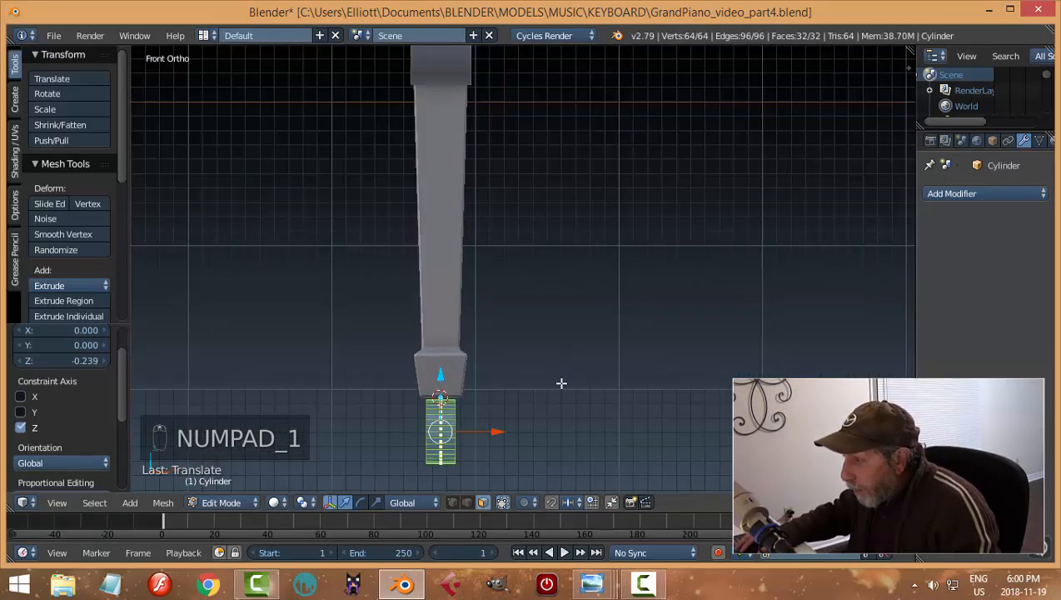
middle_click_drag(561, 384, 566, 287, "shift")
key("g")
key("x")
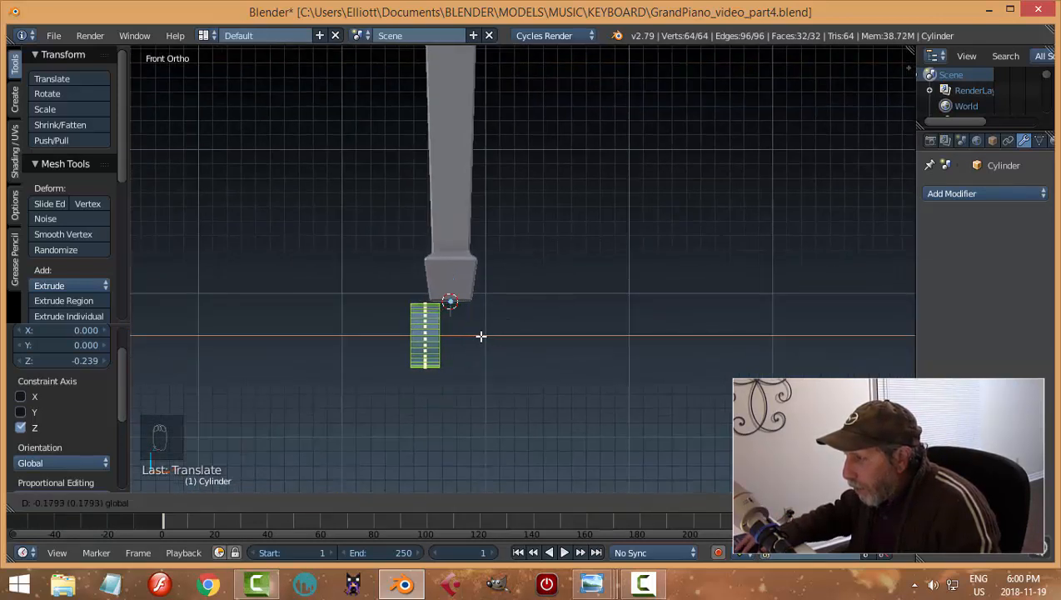
left_click(480, 336)
Select the wheel's outer open edge loop, away from the leg's centre, and extrude it inward at a scale of 0.593
middle_click_drag(439, 339, 594, 297)
key("a")
key("ctrl+Tab")
left_click(444, 336)
scroll(419, 372, "up", 3)
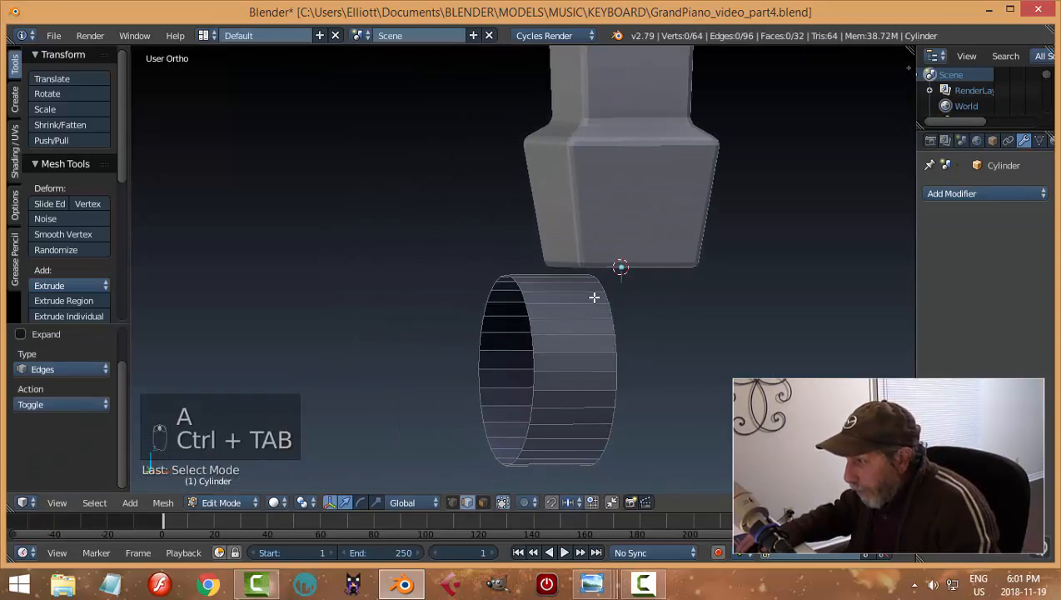
right_click(530, 310, "alt")
middle_click_drag(603, 338, 732, 341)
key("e")
right_click(732, 342)
key("s")
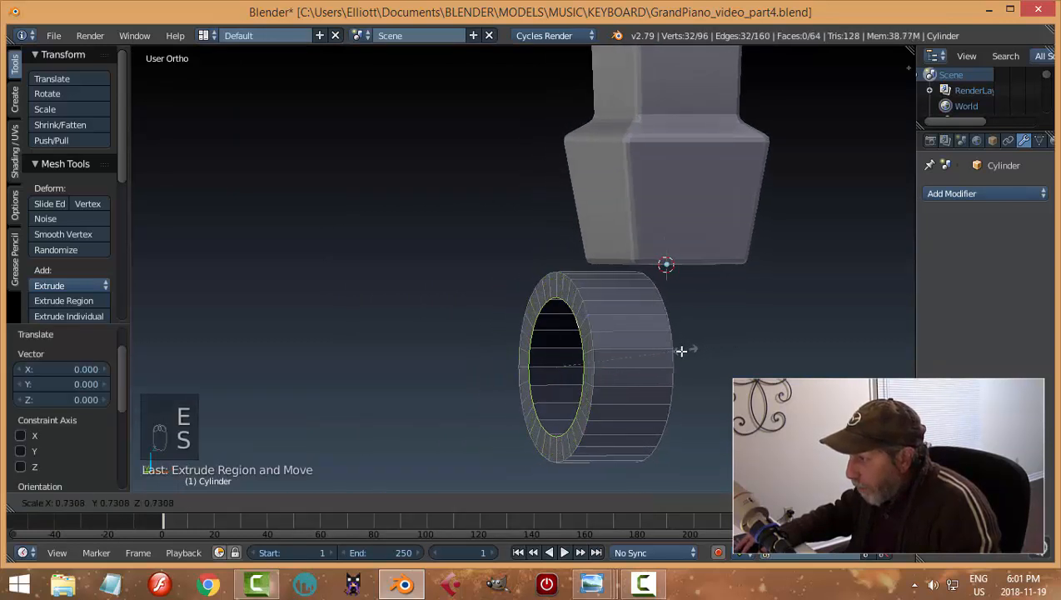
left_click(662, 354)
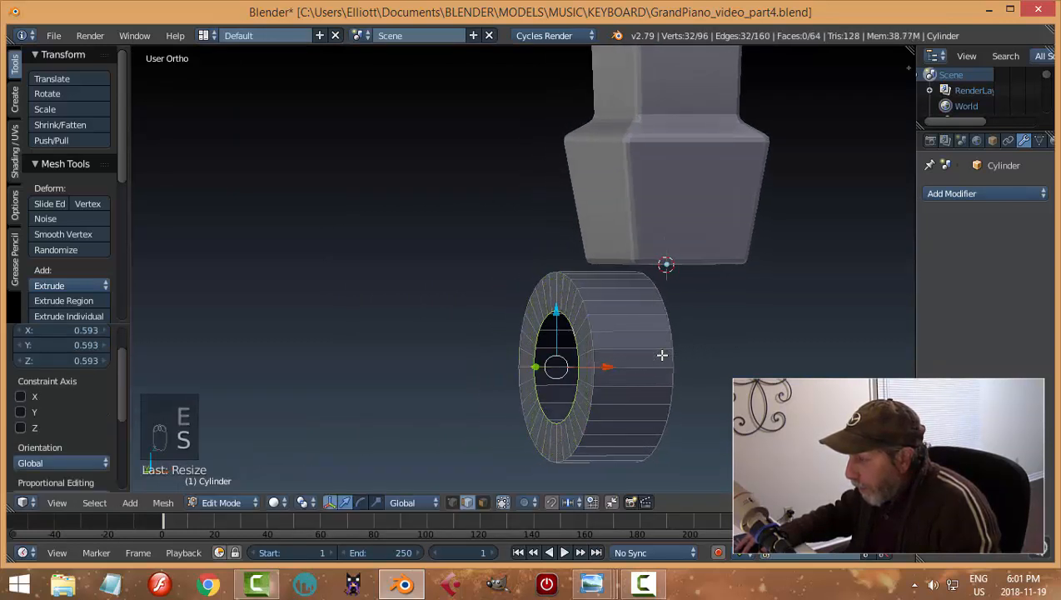
Extrude the inner edge loop and move it -0.012 along X to make a raised lip on the wheel's side
key("e")
right_click(662, 355)
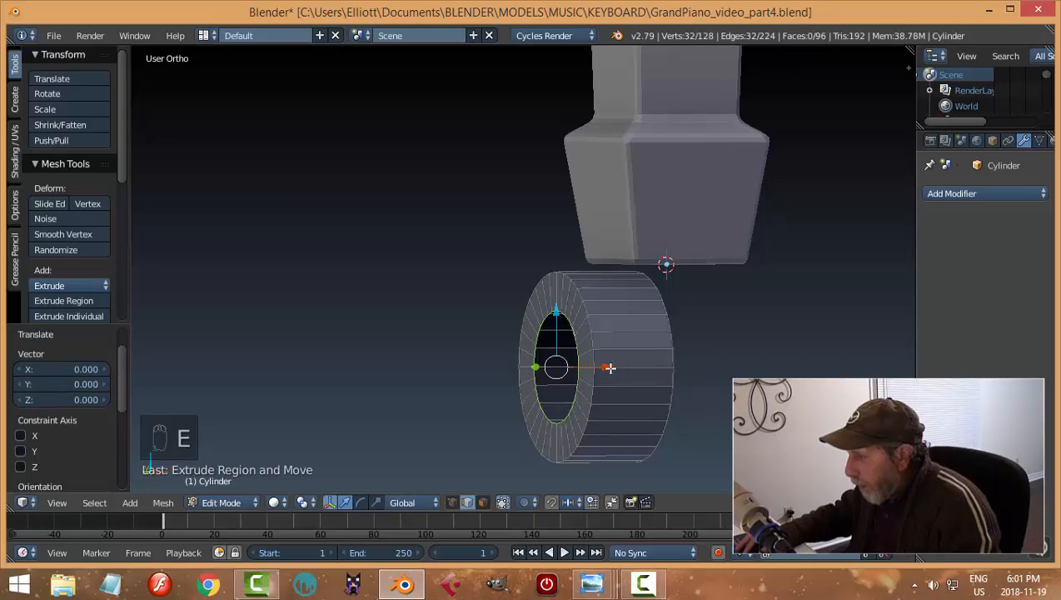
left_click_drag(610, 367, 603, 368)
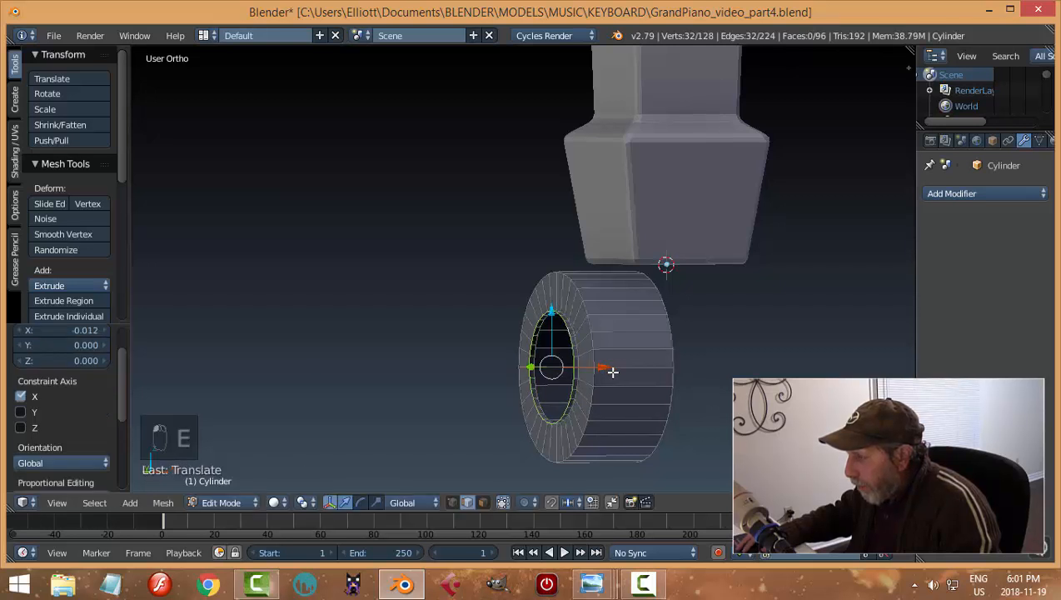
Extrude the raised loop inward at a scale of about 0.57, and close the remaining hole by extruding and merging at center
key("e")
right_click(623, 371)
key("s")
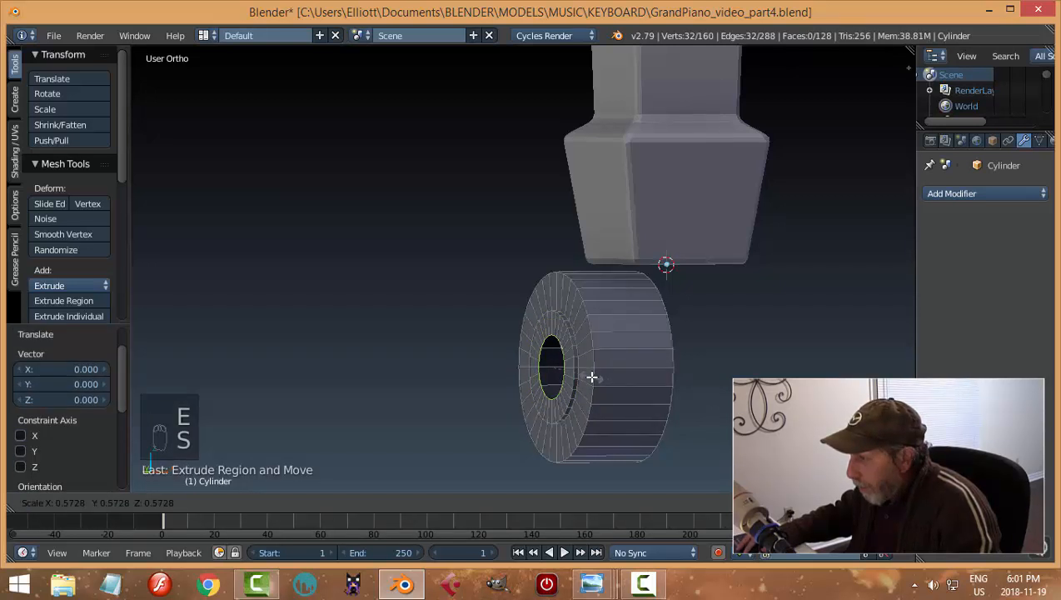
left_click(593, 377)
key("e")
right_click(643, 376)
key("alt+m")
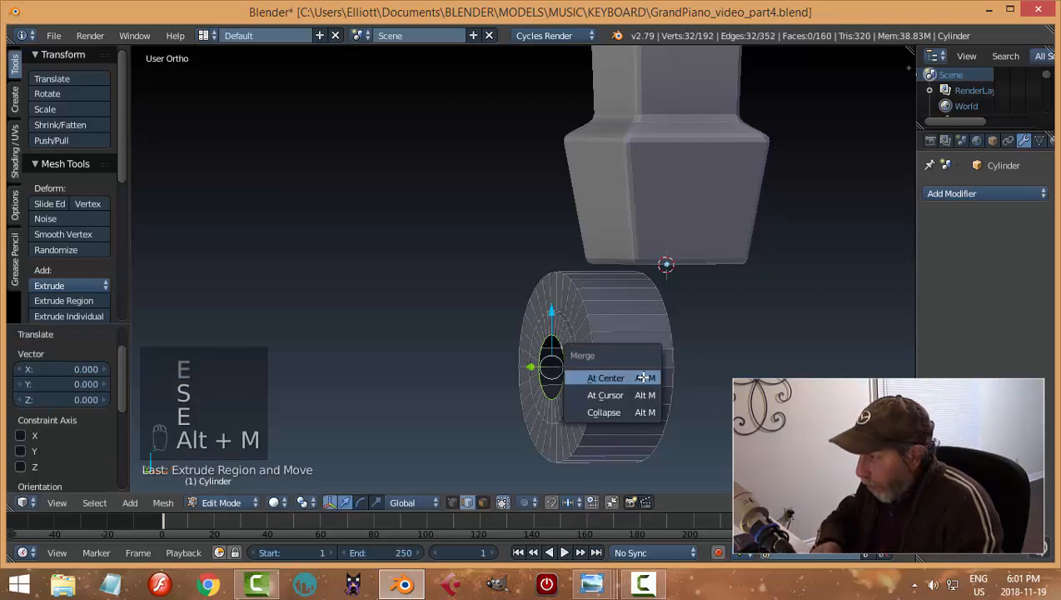
left_click(643, 376)
Select the open edge loop on the wheel's opposite side and extrude it inward at a scale of 0.562
scroll(649, 383, "up", 2)
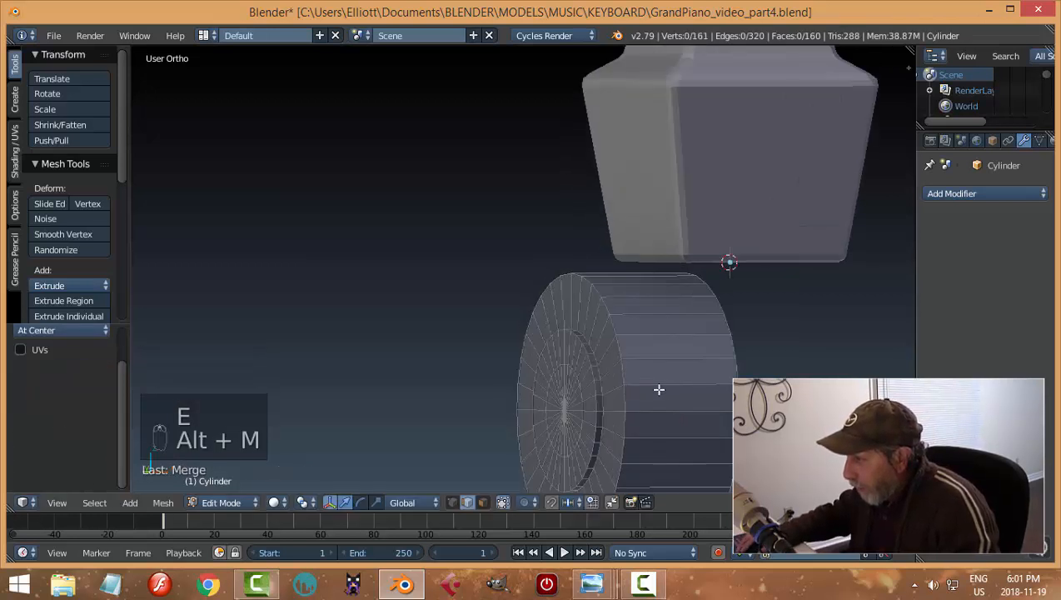
scroll(704, 401, "down", 3)
middle_click_drag(722, 402, 634, 397)
scroll(668, 372, "up", 2)
scroll(709, 386, "down", 4)
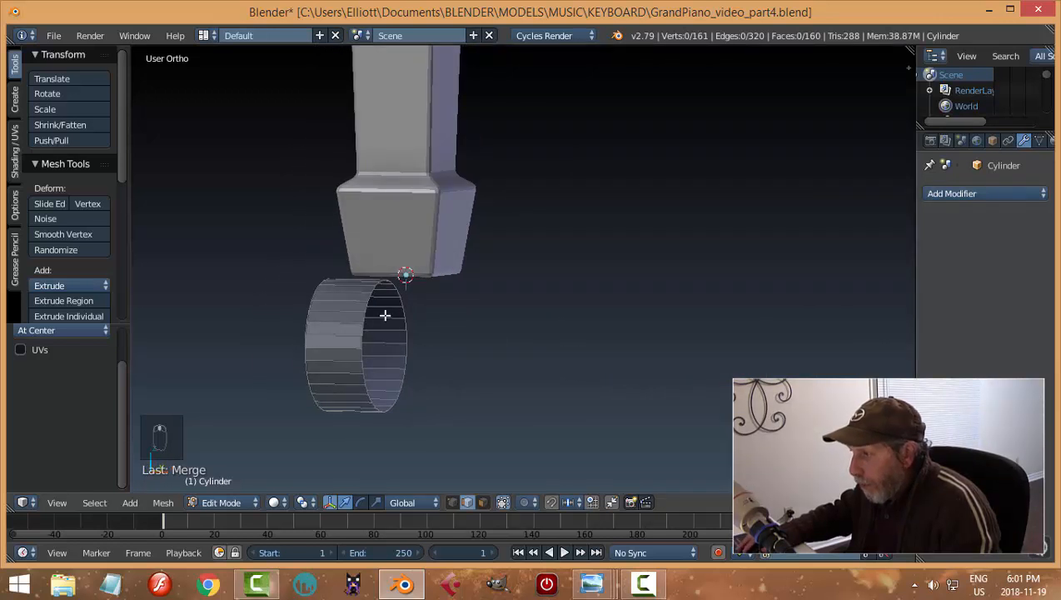
right_click(368, 298, "alt")
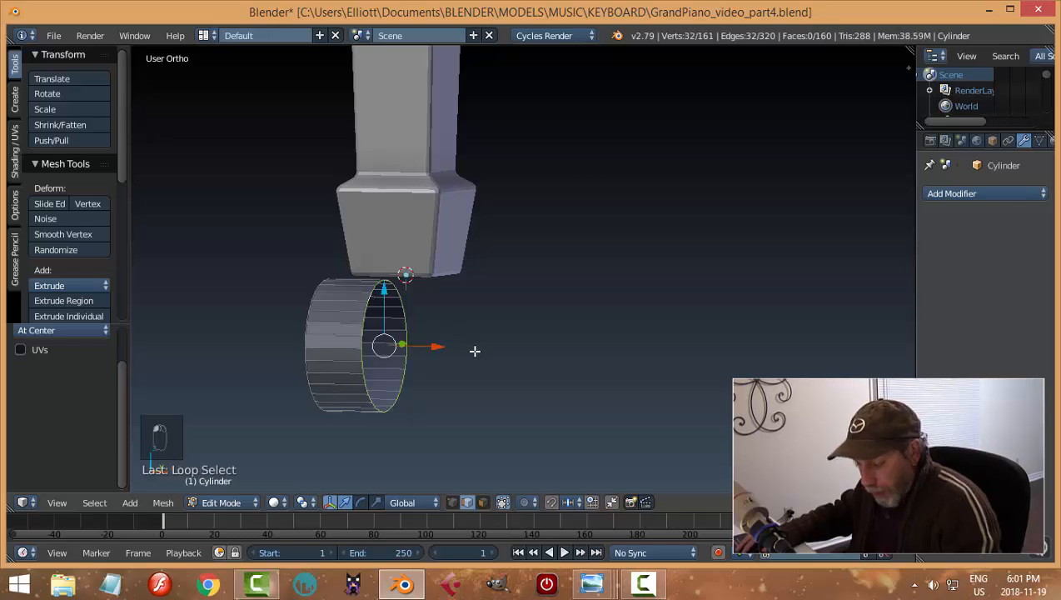
key("e")
key("s")
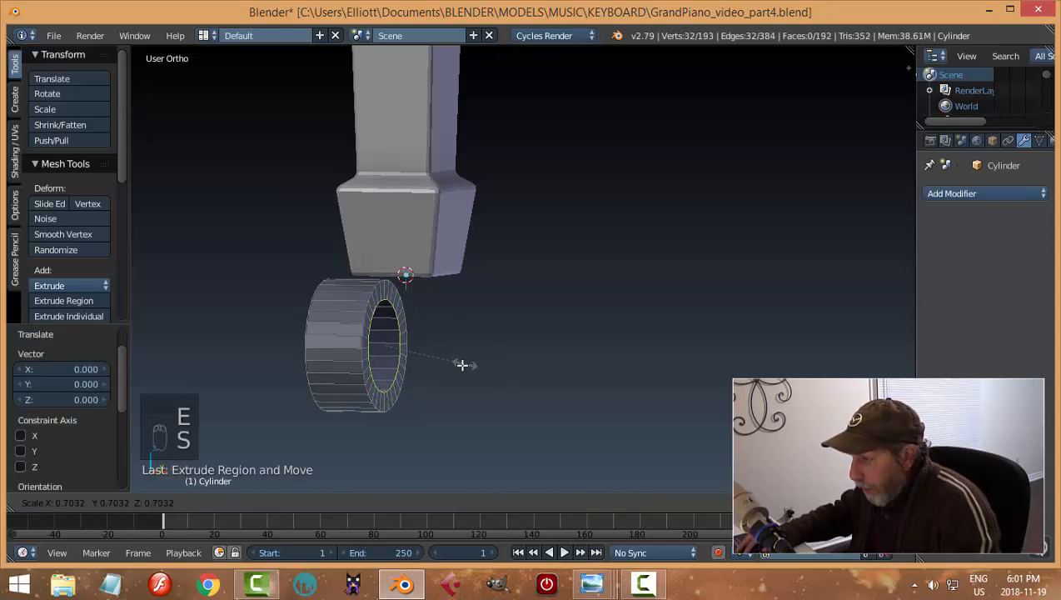
left_click(445, 371)
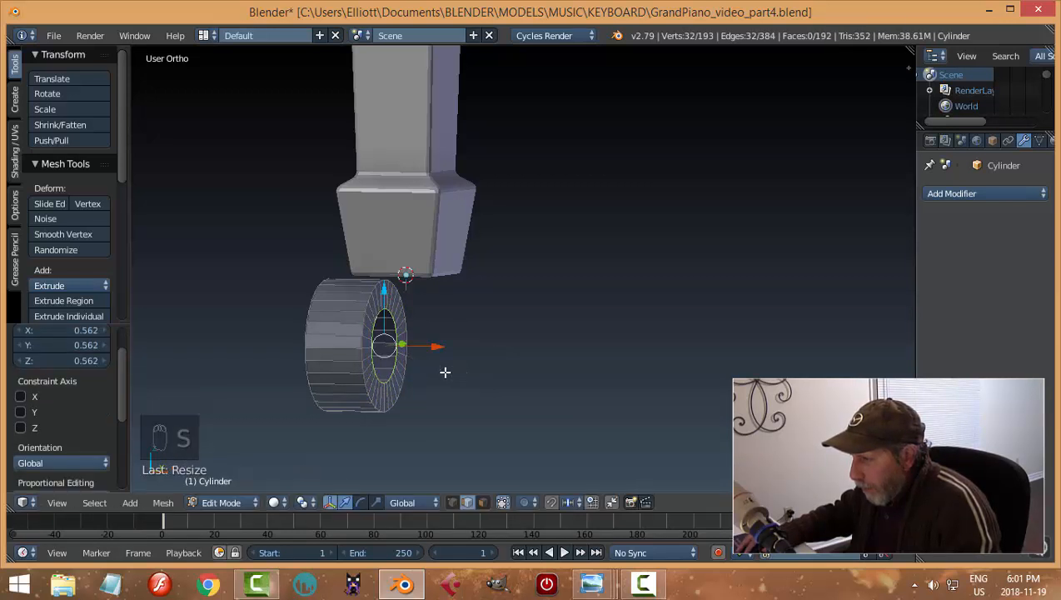
Extrude the inner edge loop 0.045 along X toward the leg's centre to start the axle
key("e")
key("x")
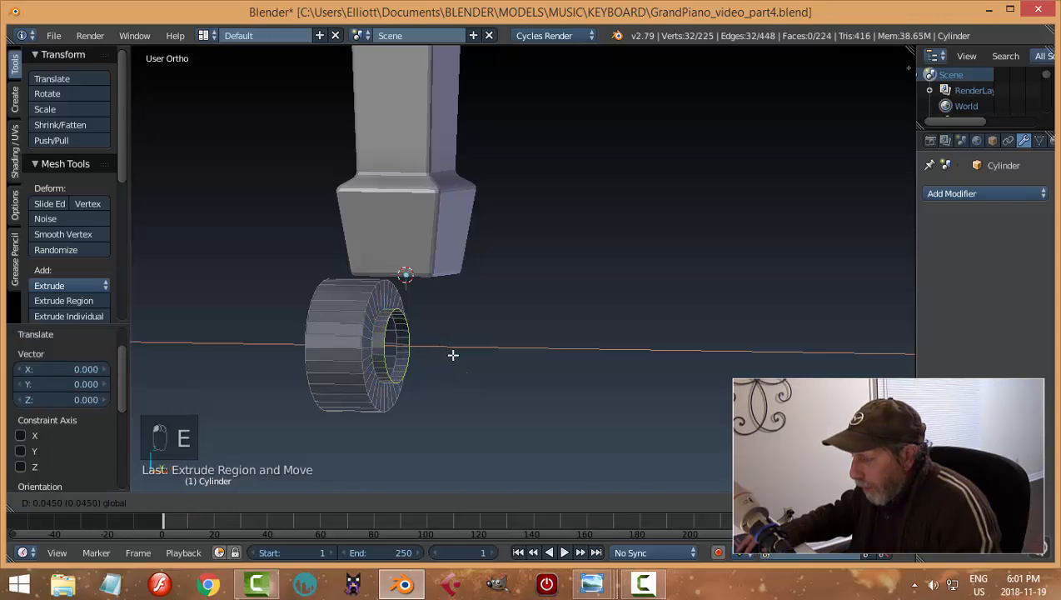
left_click(456, 354)
Move the axle's end loop another 0.024 along X, and fine-tune it by about 0.003 in front view to meet the leg's centre
middle_click_drag(500, 355, 535, 365)
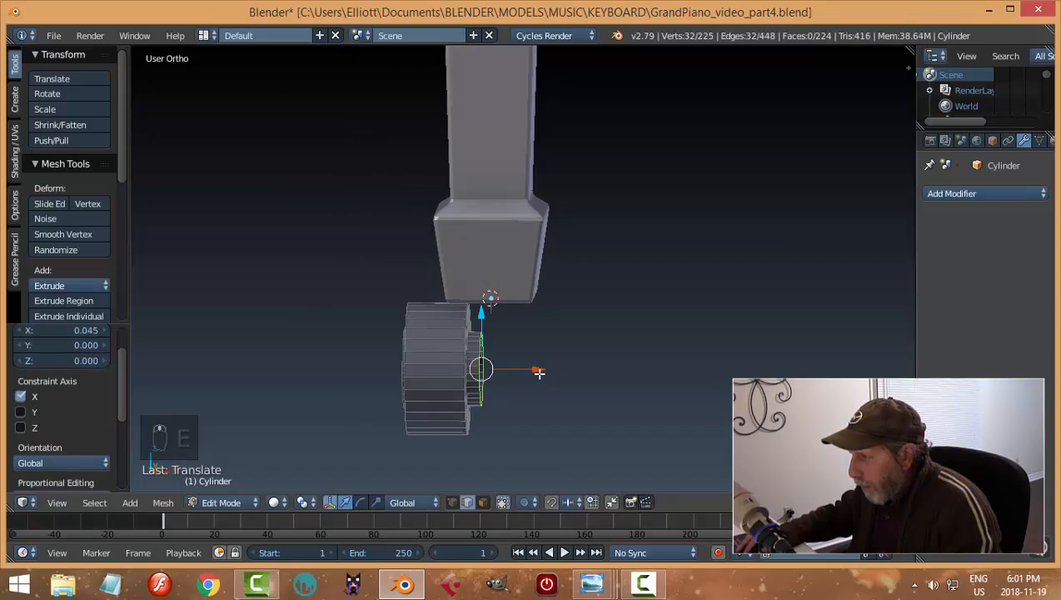
key("g")
key("x")
left_click(545, 372)
key("KP_1")
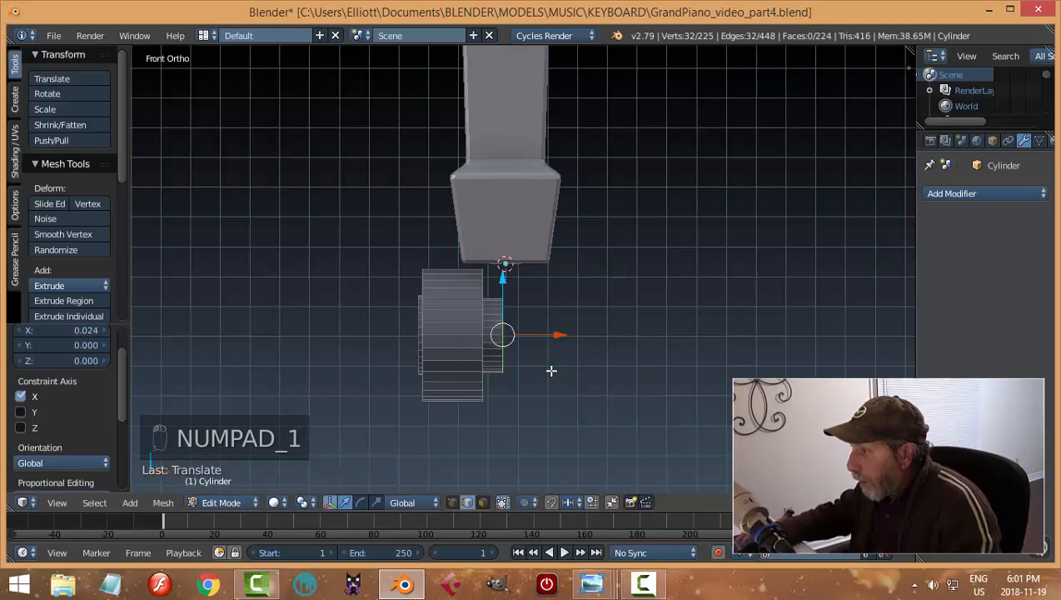
key("g")
key("x")
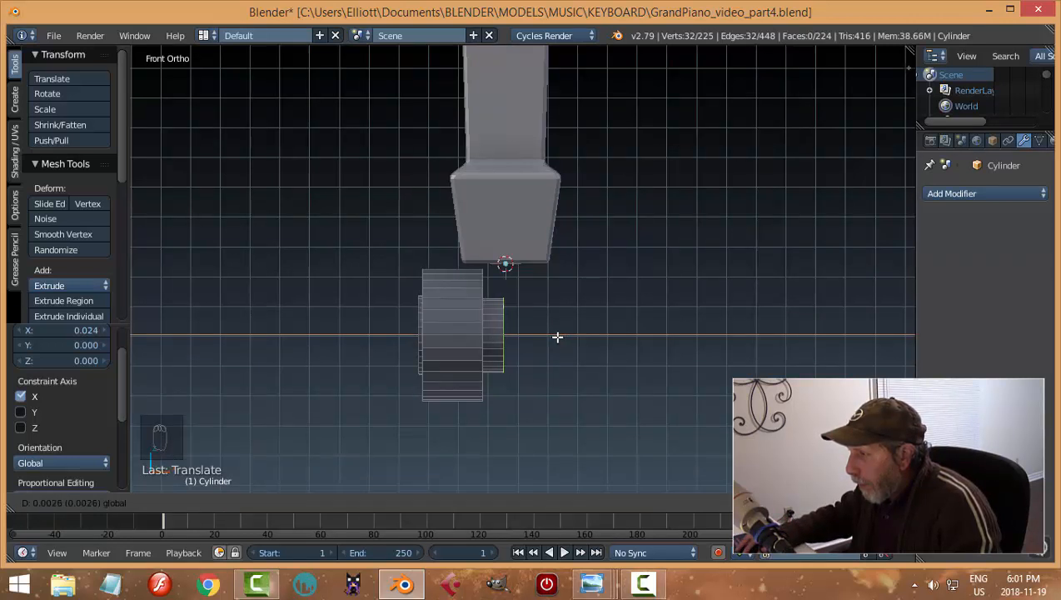
left_click(557, 337)
Duplicate the entire wheel mesh and rotate the copy 180° about the Z axis
key("a")
key("a")
key("a")
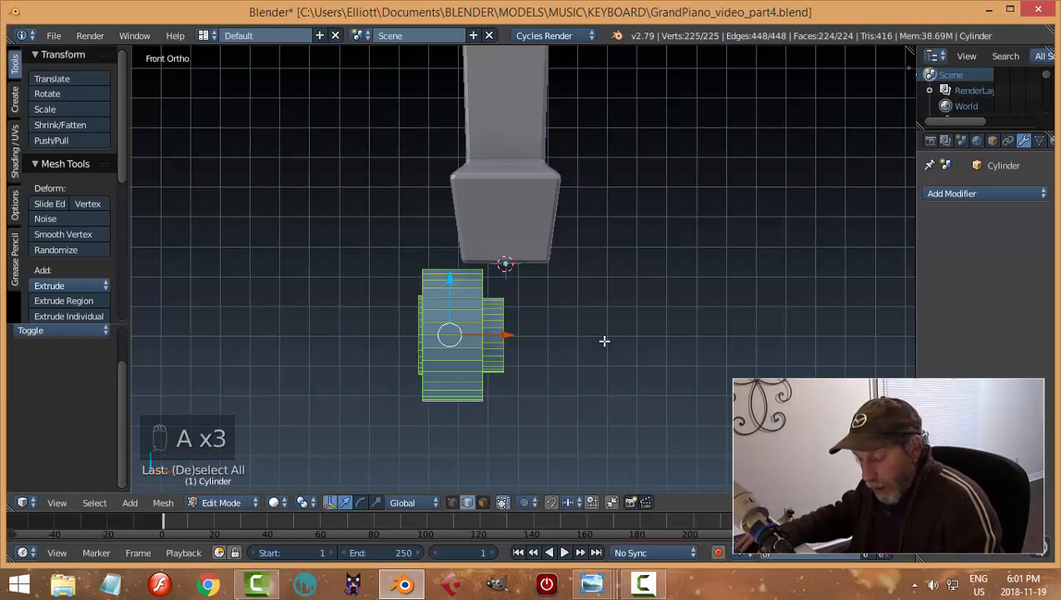
key("shift+d")
type("r")
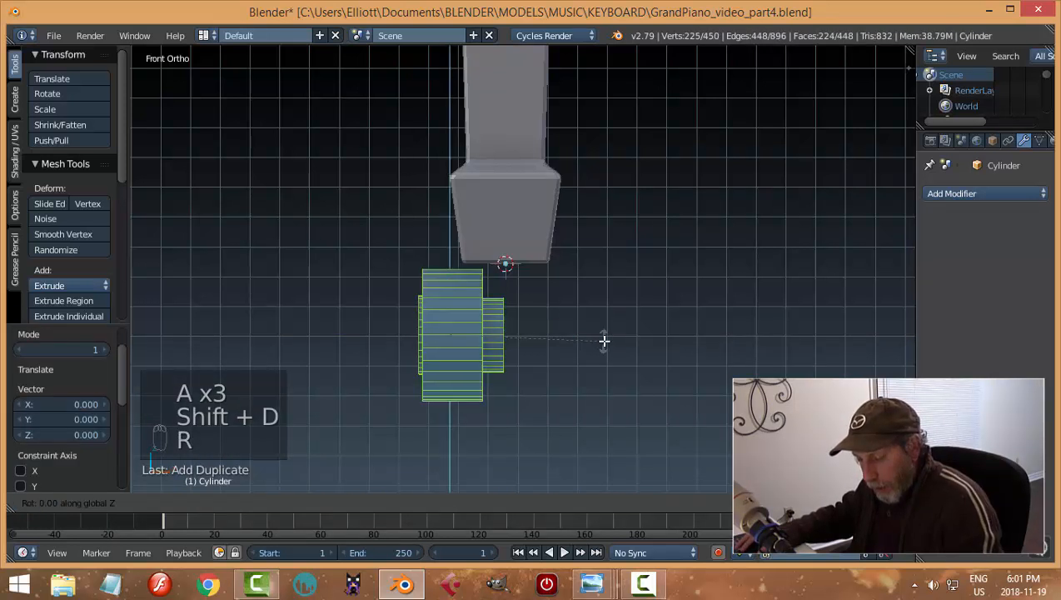
type("180")
key("Return")
Move the duplicated wheel 0.367 along X so the two axle halves face each other at the leg's centre
key("g")
key("x")
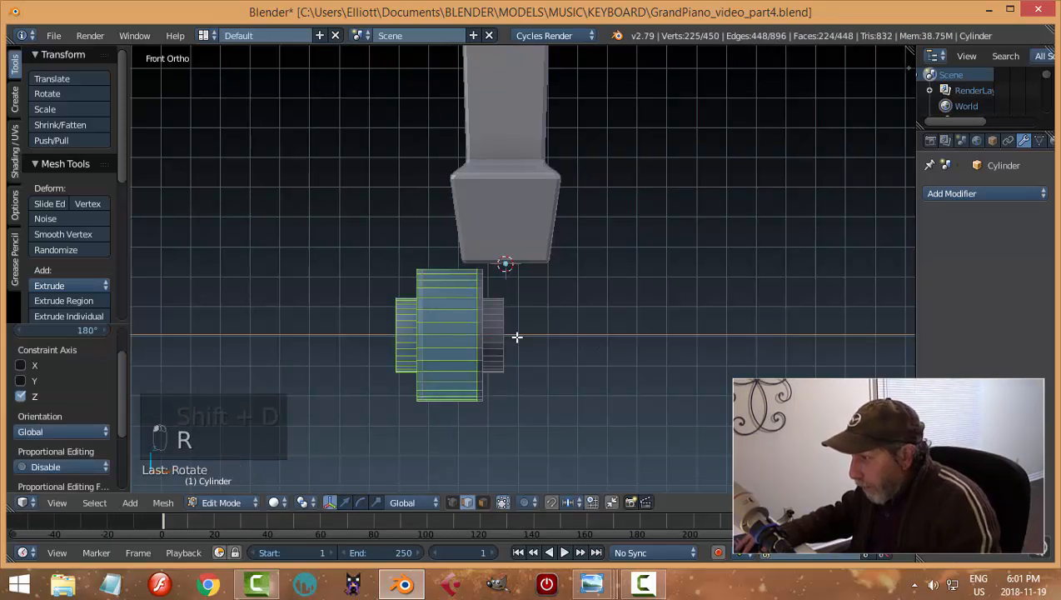
left_click(621, 354)
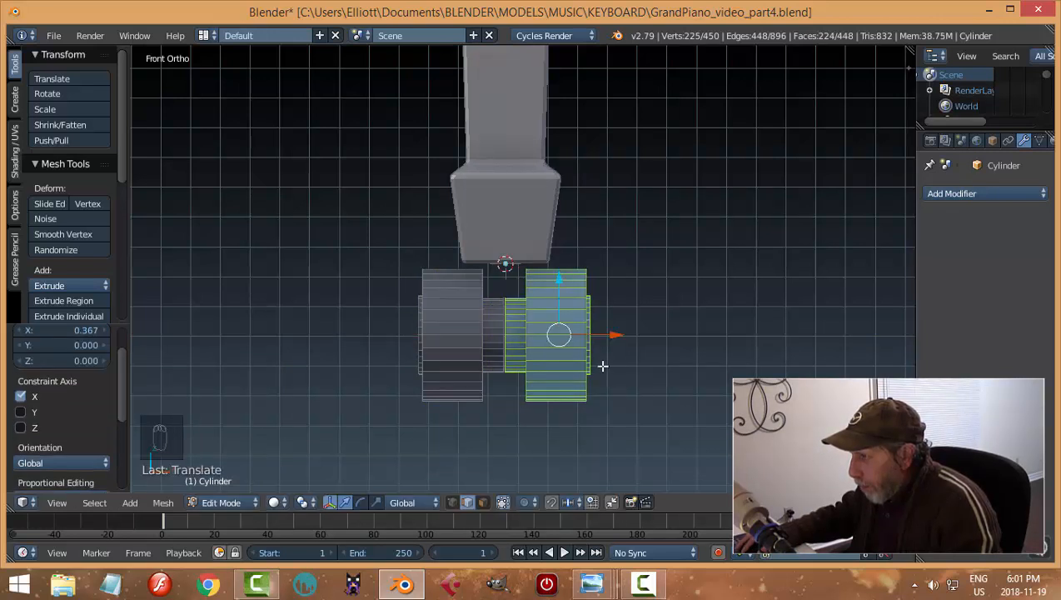
Select the two facing open loops of the axle halves and bridge them with Bridge Edge Loops
scroll(603, 363, "up", 6)
key("a")
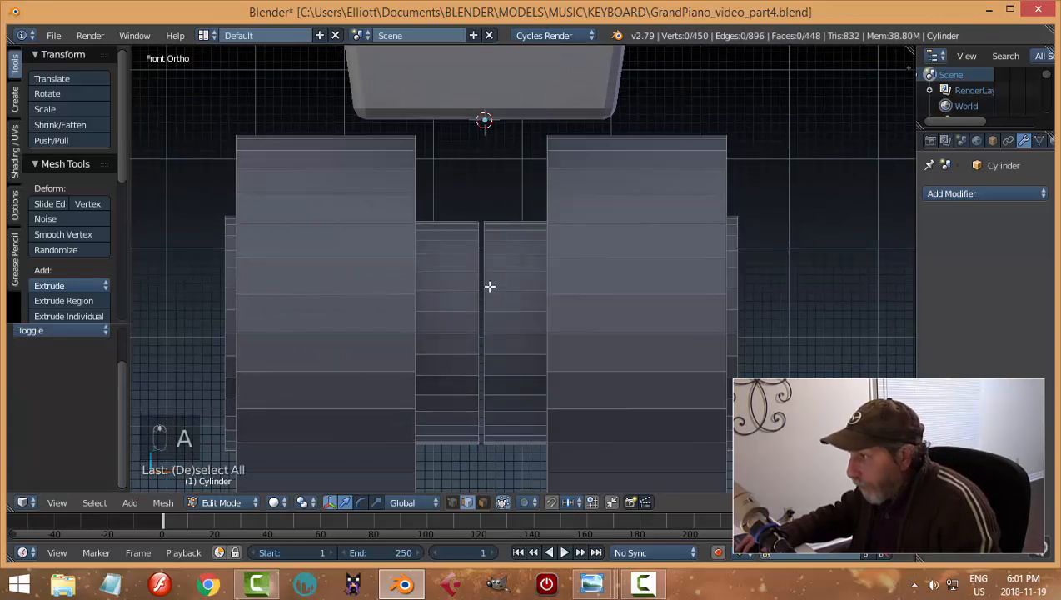
right_click(485, 267, "alt")
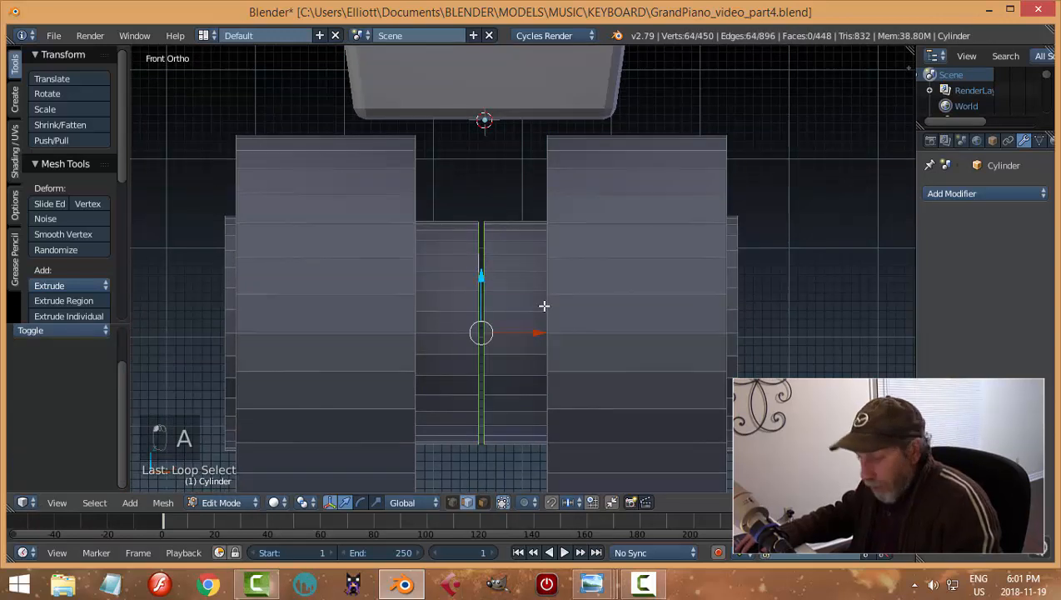
key("ctrl+e")
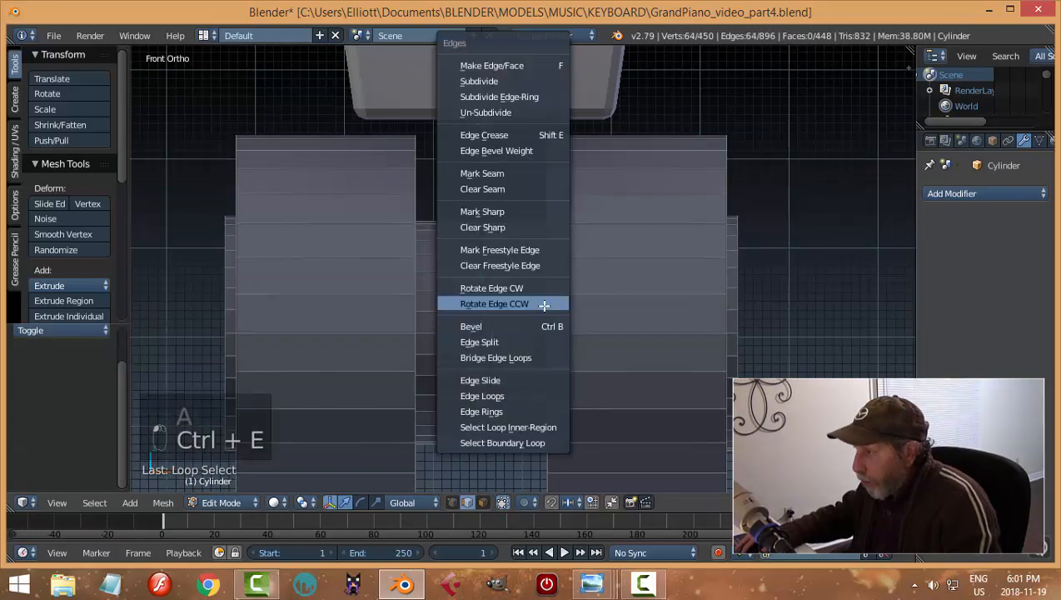
left_click(528, 354)
key("a")
Select the outer rim edge loops on both sides of both wheels and bevel them 0.014 with 3 segments
middle_click_drag(623, 346, 576, 356)
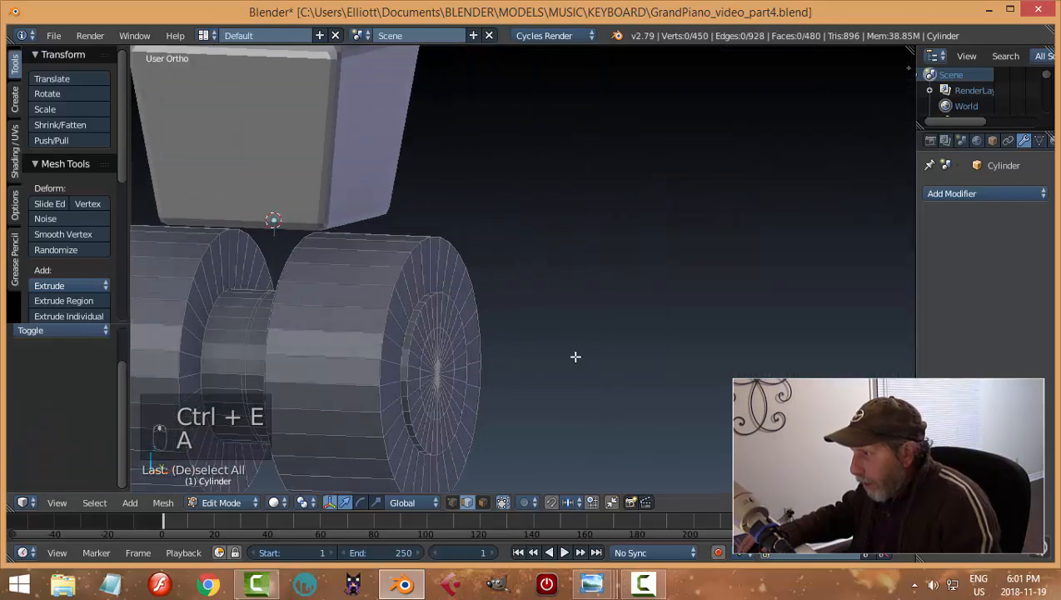
middle_click_drag(509, 356, 595, 284, "shift")
middle_click_drag(432, 304, 477, 272)
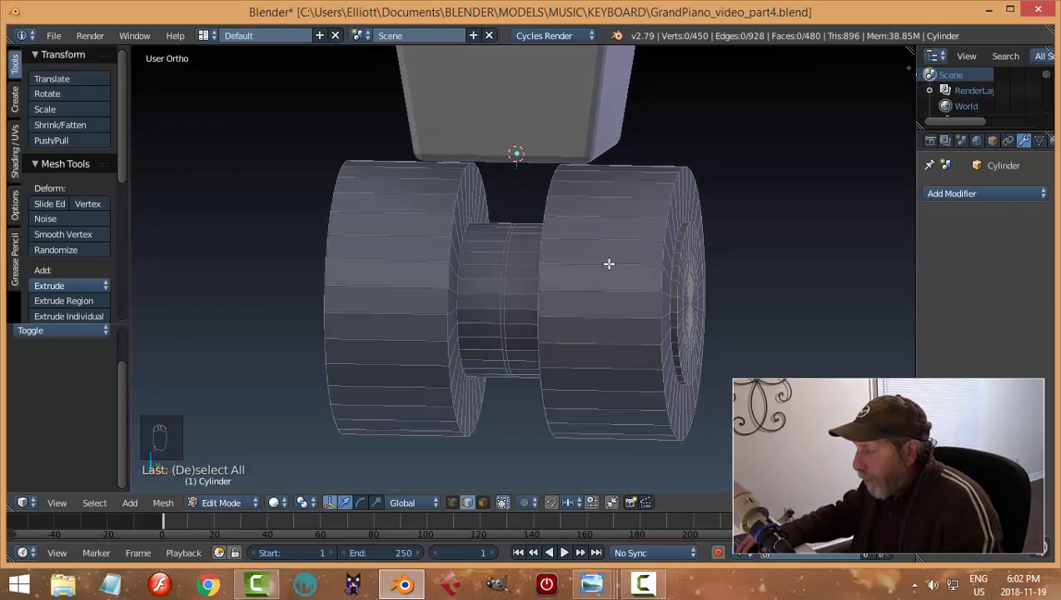
middle_click_drag(609, 263, 578, 260)
scroll(508, 263, "up", 1)
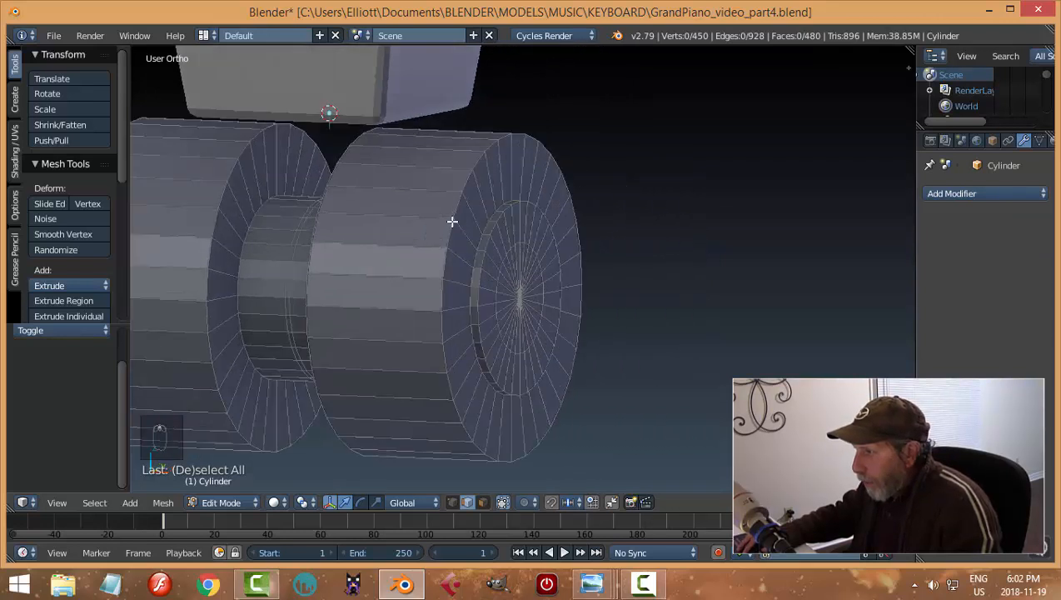
right_click(455, 216, "alt")
right_click(317, 214, "alt+shift")
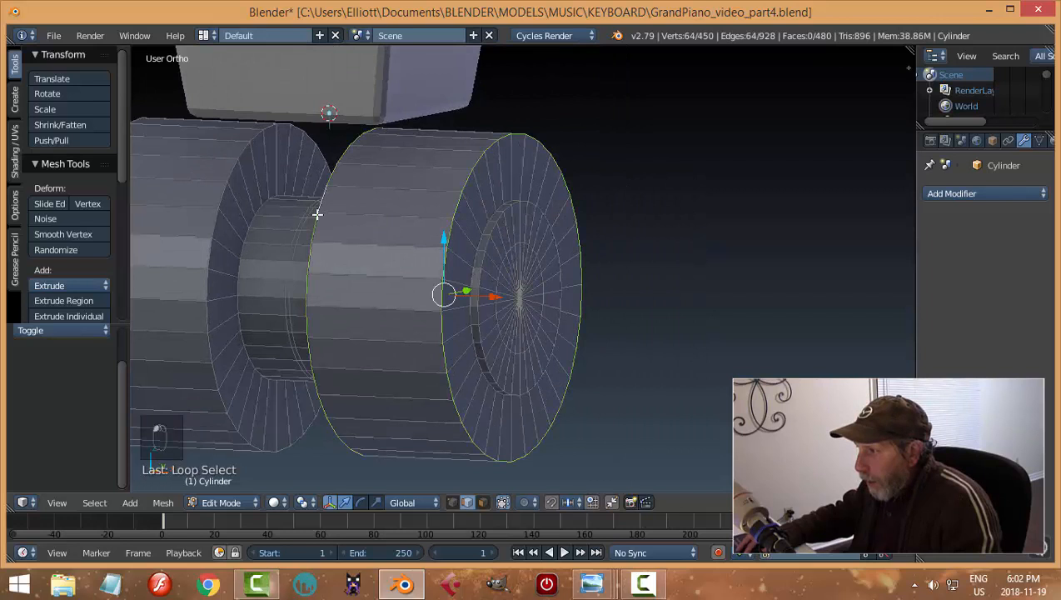
right_click(231, 190, "alt+shift")
scroll(263, 266, "down", 3)
middle_click_drag(263, 266, 366, 287)
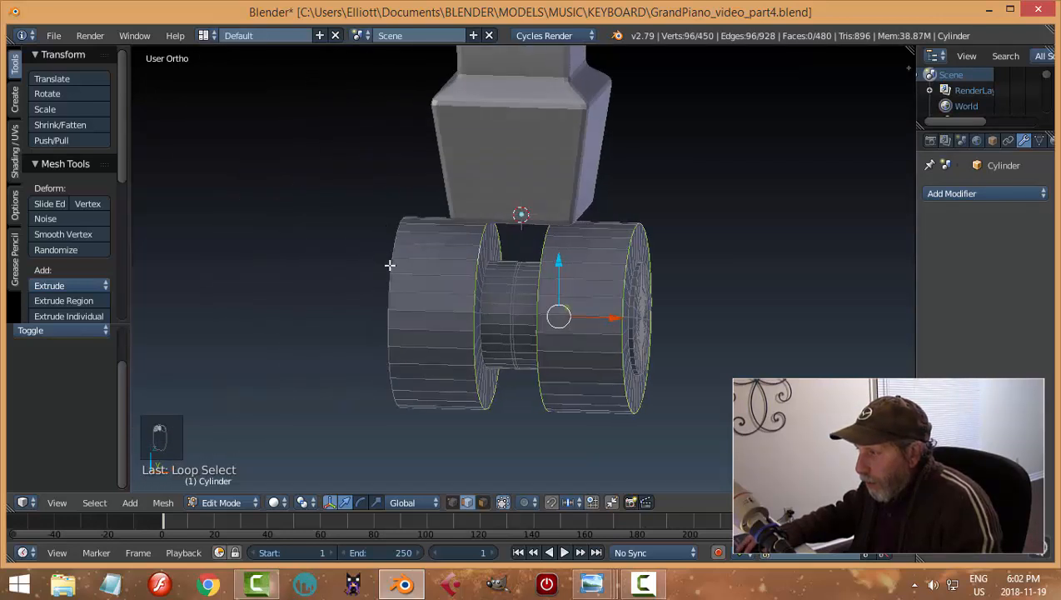
right_click(628, 331, "alt+shift")
key("ctrl+b")
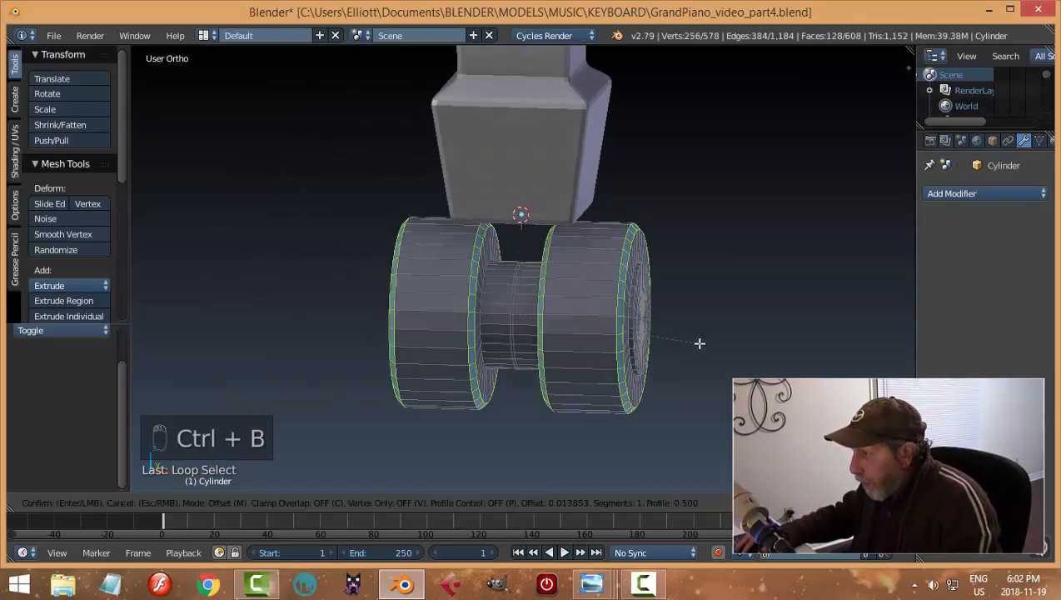
scroll(700, 343, "up", 2)
left_click(699, 343)
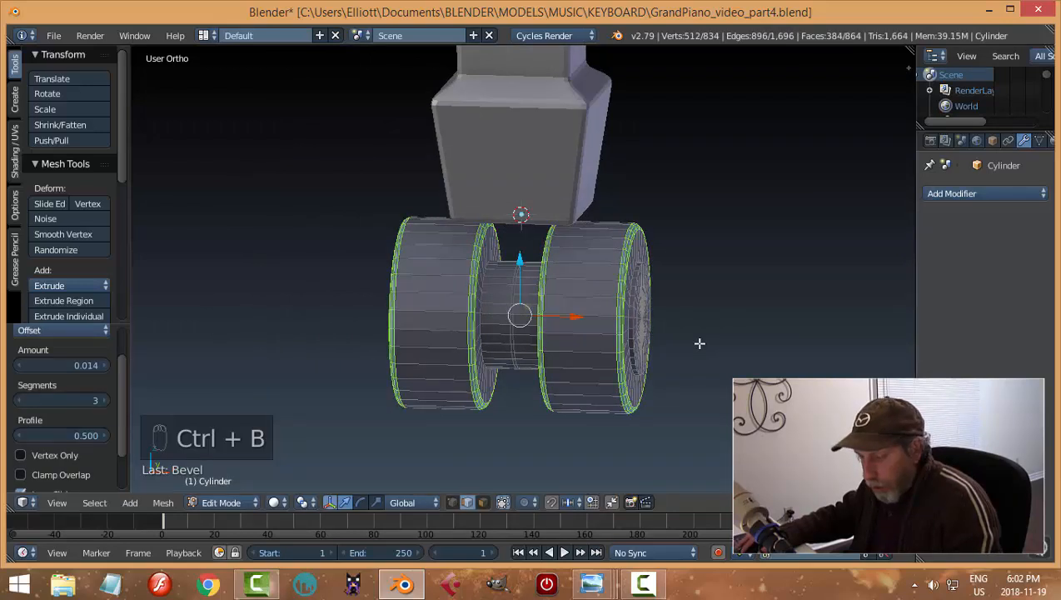
key("a")
Select the rim edge loops of the raised discs on both wheels' outer faces and bevel them 0.003 with 3 segments
middle_click_drag(578, 362, 419, 363)
scroll(635, 338, "up", 3)
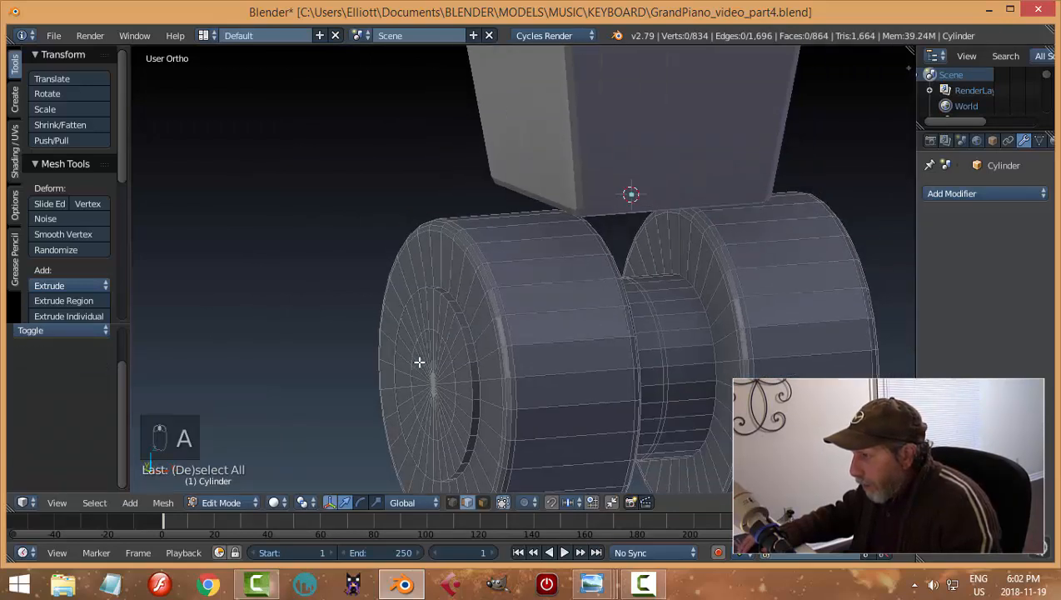
scroll(419, 362, "up", 3)
right_click(402, 334, "alt")
scroll(500, 367, "down", 3)
middle_click_drag(715, 384, 606, 384)
middle_click_drag(218, 340, 374, 297, "shift")
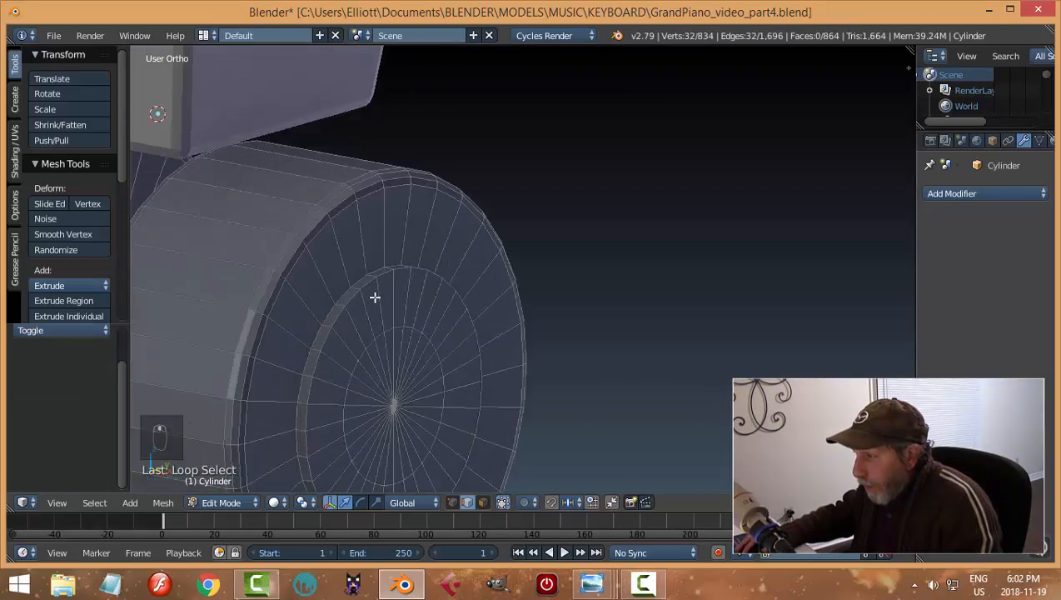
right_click(369, 285, "alt+shift")
key("ctrl+b")
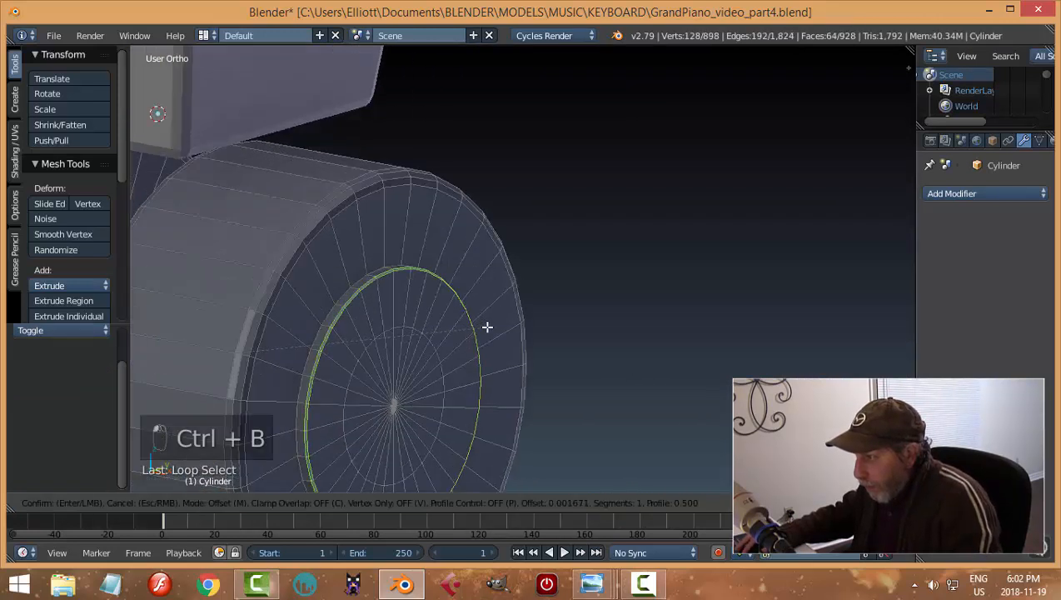
left_click(490, 333)
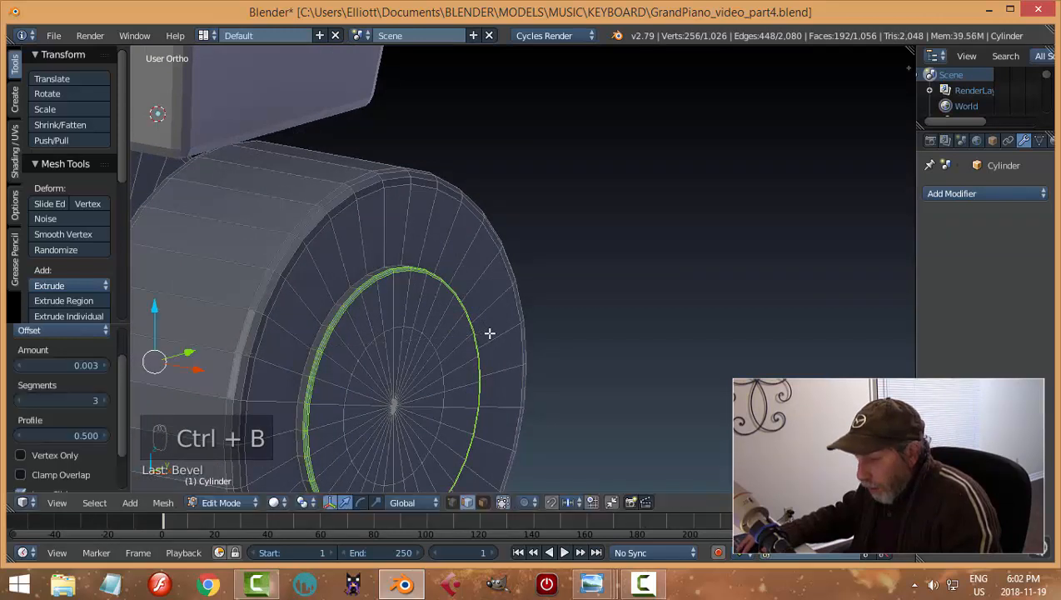
key("a")
Add two loop cuts to one wheel's outer face, slid to -0.790 near the raised disc and 0.759 near the rim
key("ctrl+r")
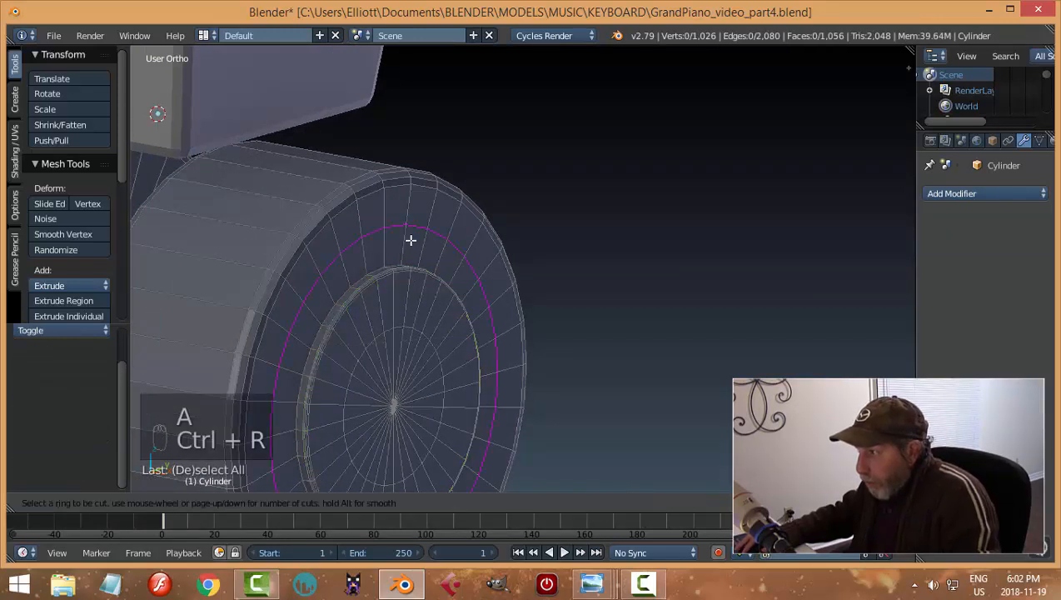
left_click(412, 243)
left_click(423, 274)
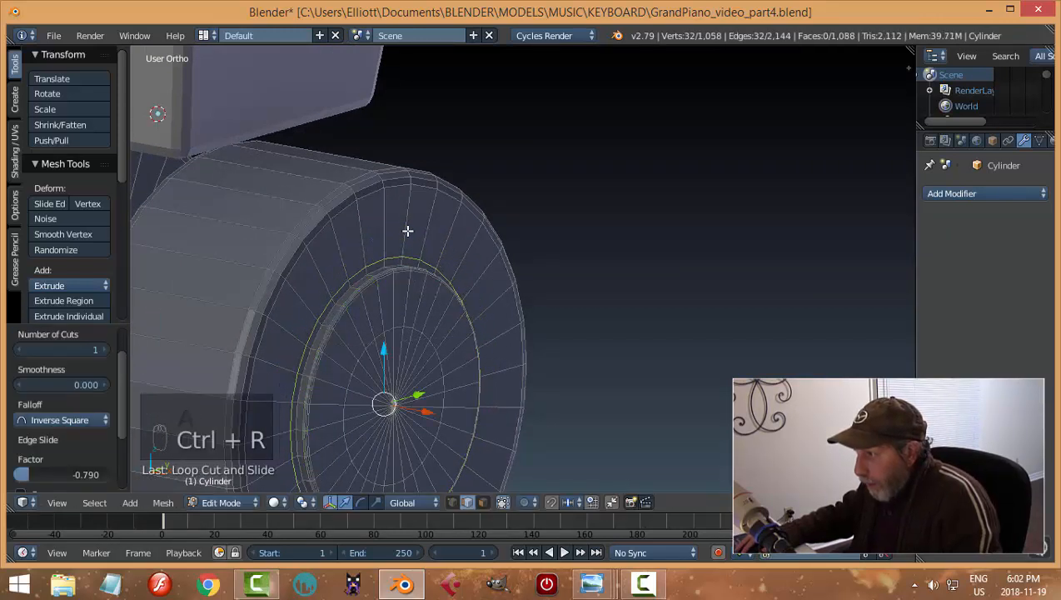
key("ctrl+r")
left_click(407, 224)
left_click(403, 202)
Add two loop cuts to the other wheel's outer face, slid to -0.776 near the disc and 0.803 near the rim
middle_click_drag(403, 201, 379, 284)
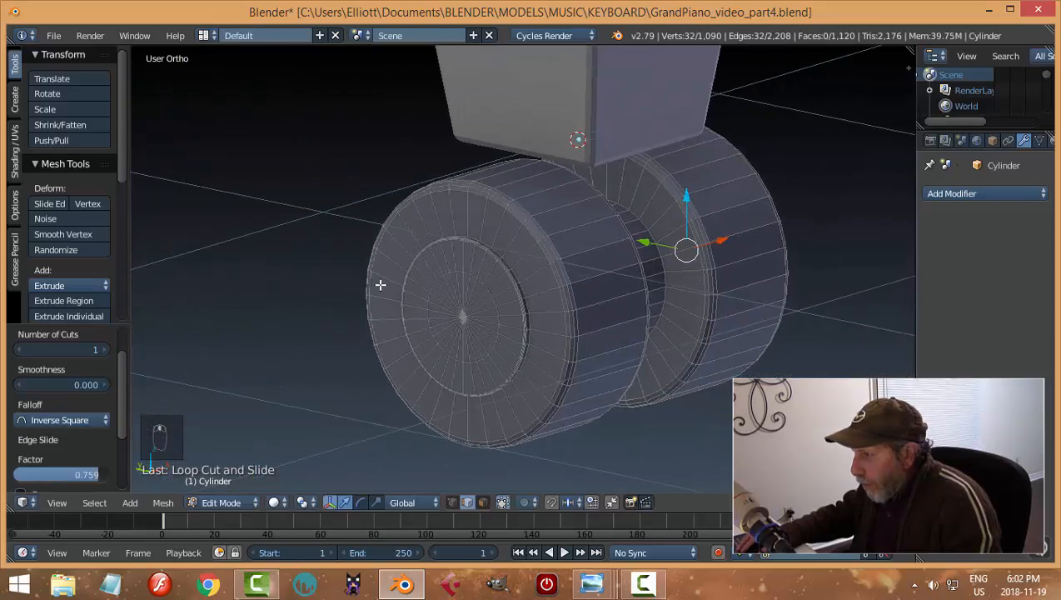
scroll(458, 237, "up", 2)
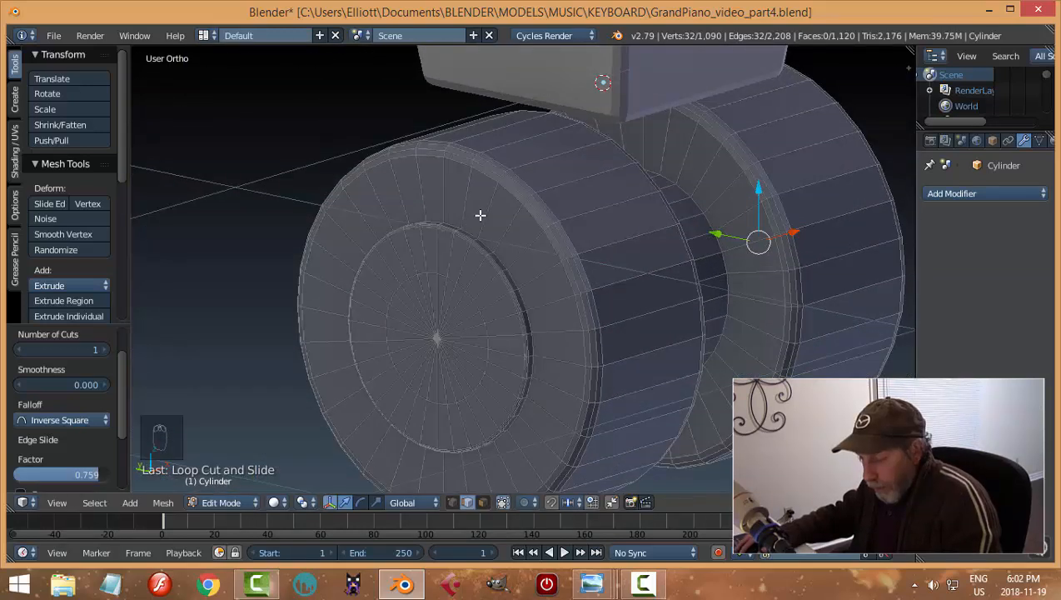
key("ctrl+r")
left_click(481, 224)
left_click(483, 239)
key("ctrl+r")
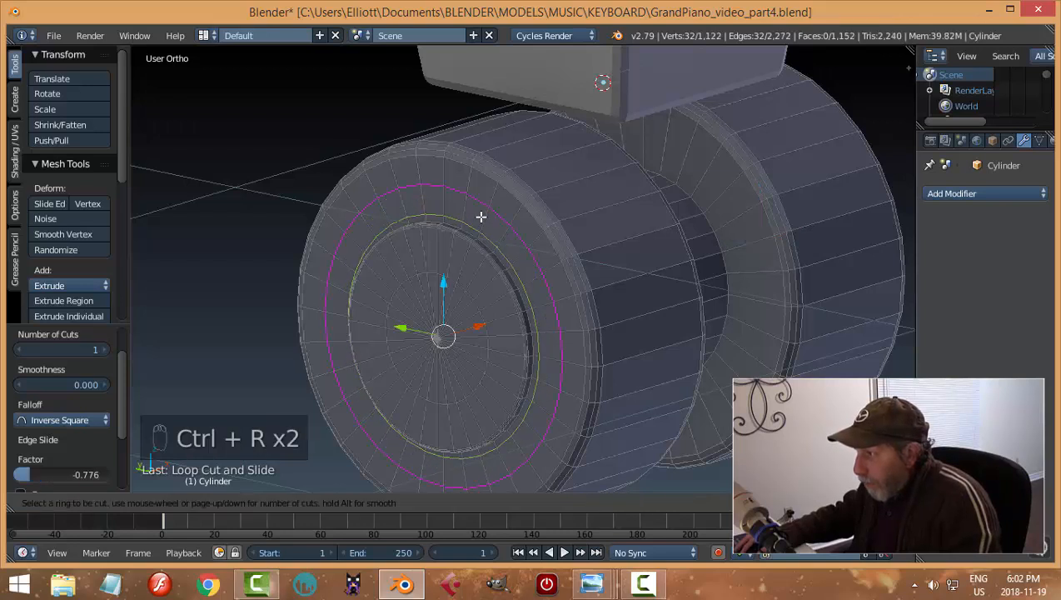
left_click(480, 216)
left_click(482, 198)
Add loop cuts near both ends of the axle, slid to 0.807 and 0.399, and shift the second 0.010 along X
middle_click_drag(483, 199, 530, 292)
key("ctrl+r")
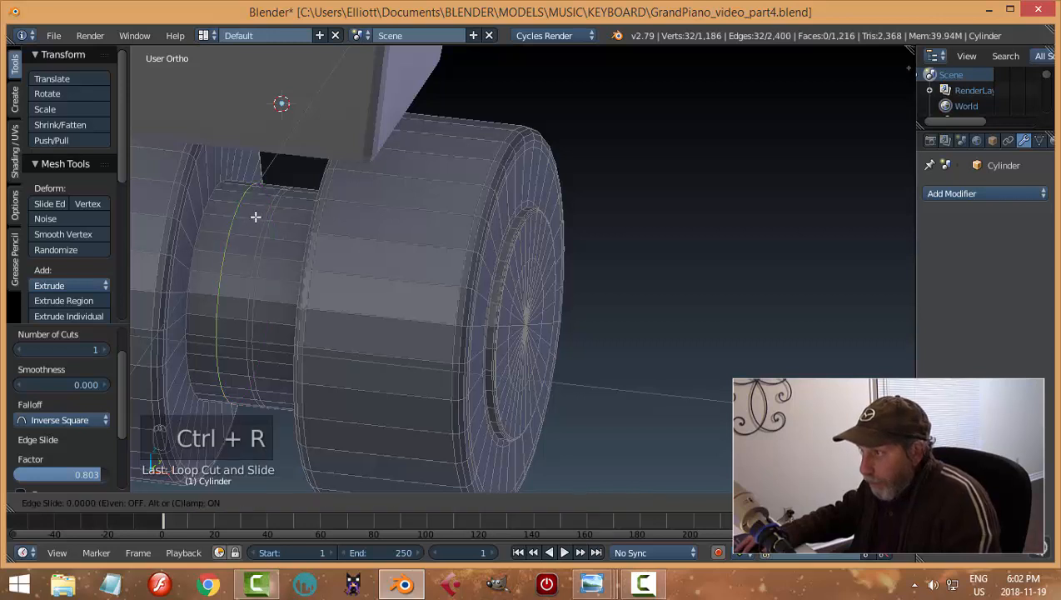
left_click(256, 218)
left_click(234, 218)
key("ctrl+r")
left_click(304, 223)
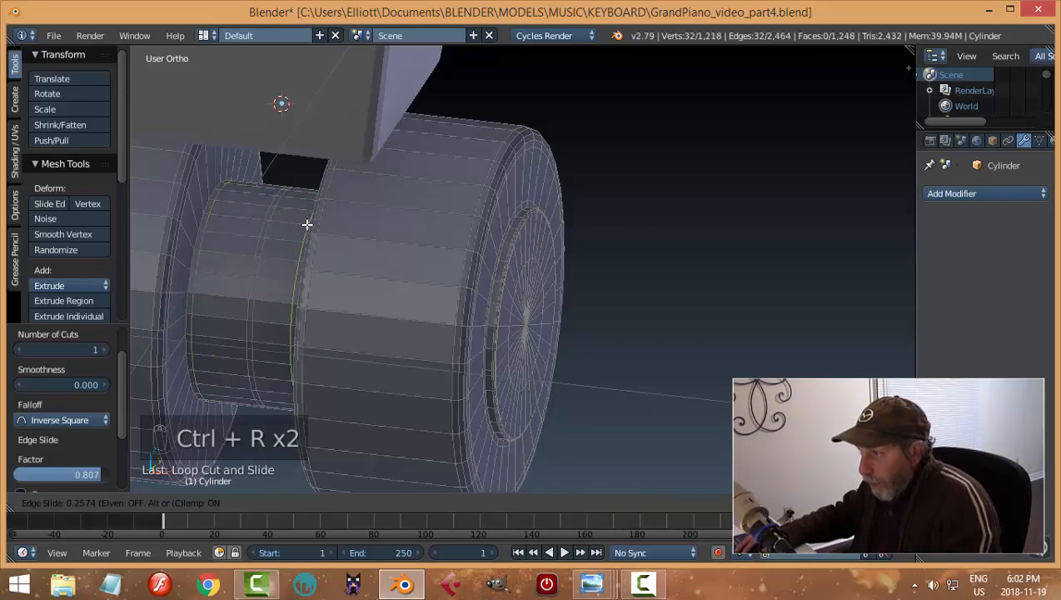
left_click(310, 229)
middle_click_drag(311, 230, 366, 274)
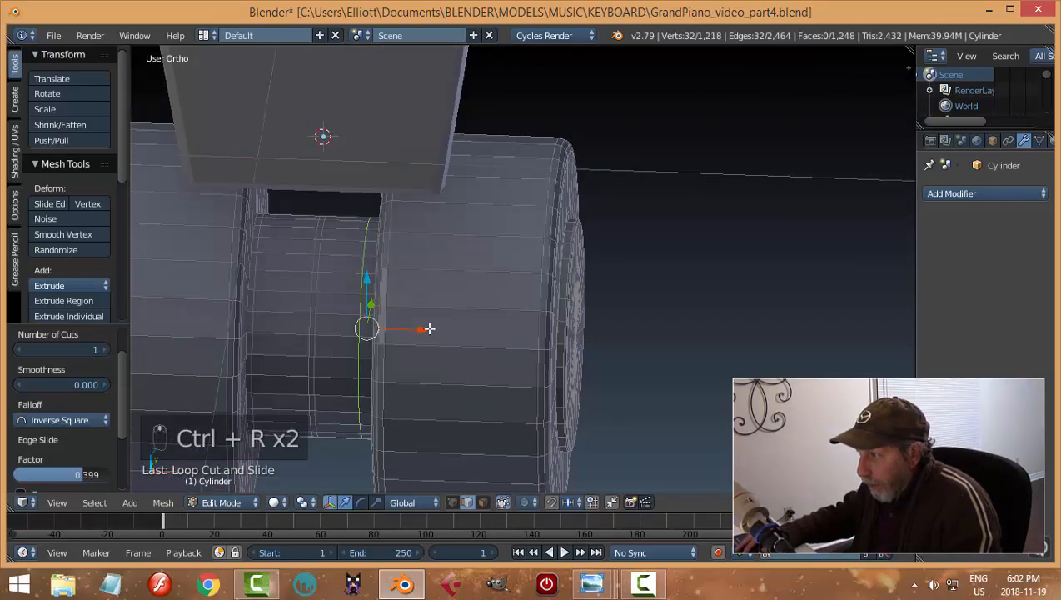
left_click_drag(429, 328, 437, 327)
Add a loop cut close to the axle on each wheel's inner face, sliding the first one to -0.850
middle_click_drag(429, 327, 394, 326)
middle_click_drag(244, 235, 344, 295, "shift")
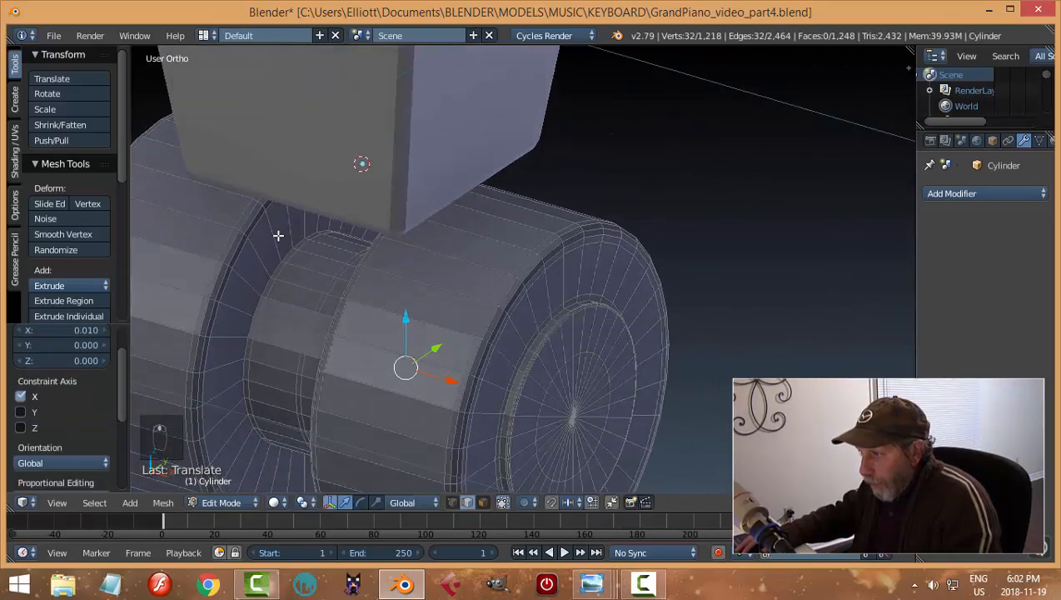
key("ctrl+r")
left_click(284, 236)
left_click(287, 253)
middle_click_drag(286, 253, 709, 261)
key("ctrl+r")
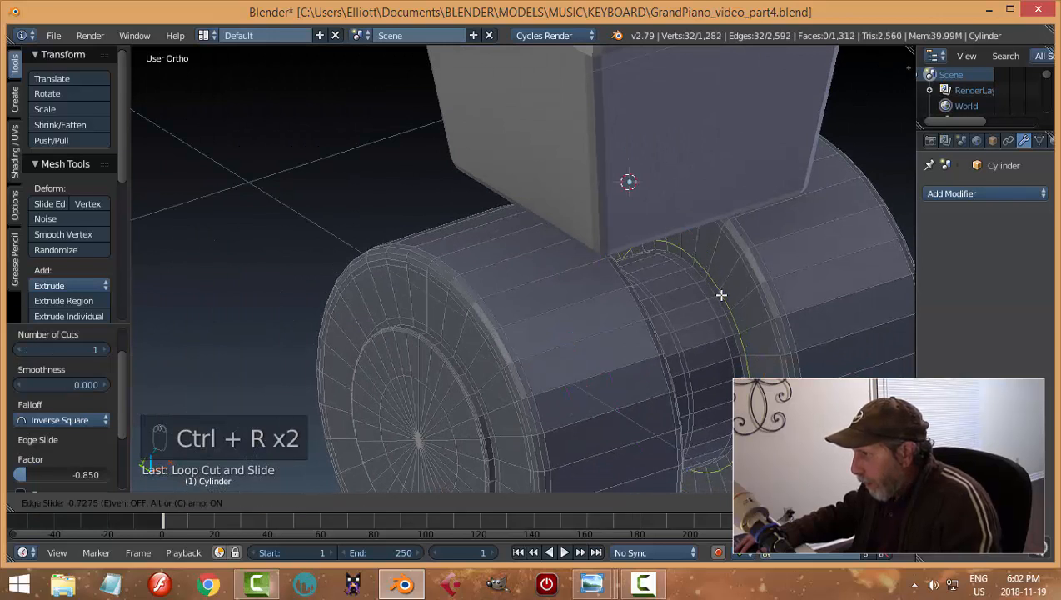
left_click(719, 291)
left_click(718, 303)
key("a")
Return to Object Mode and set the caster's origin to its geometry
key("Tab")
scroll(725, 337, "down", 4)
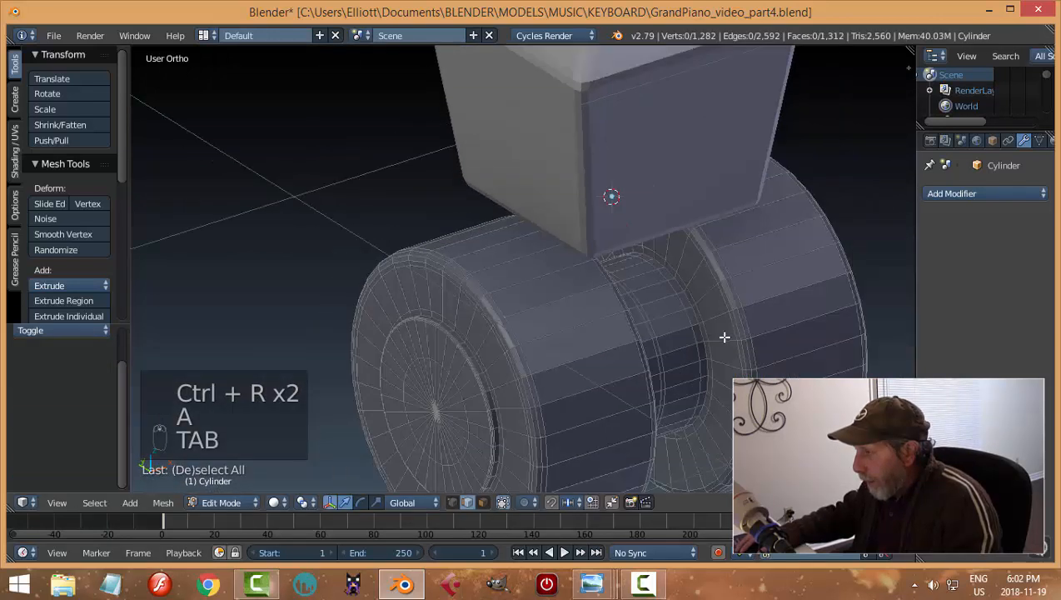
key("Tab")
middle_click_drag(572, 343, 654, 330)
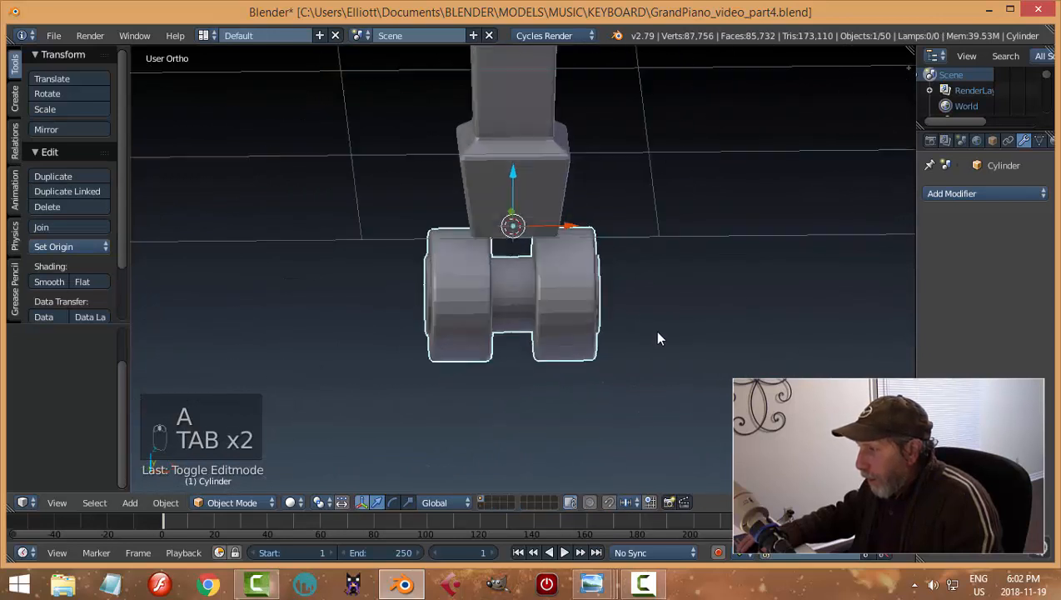
left_click(70, 247)
left_click(105, 282)
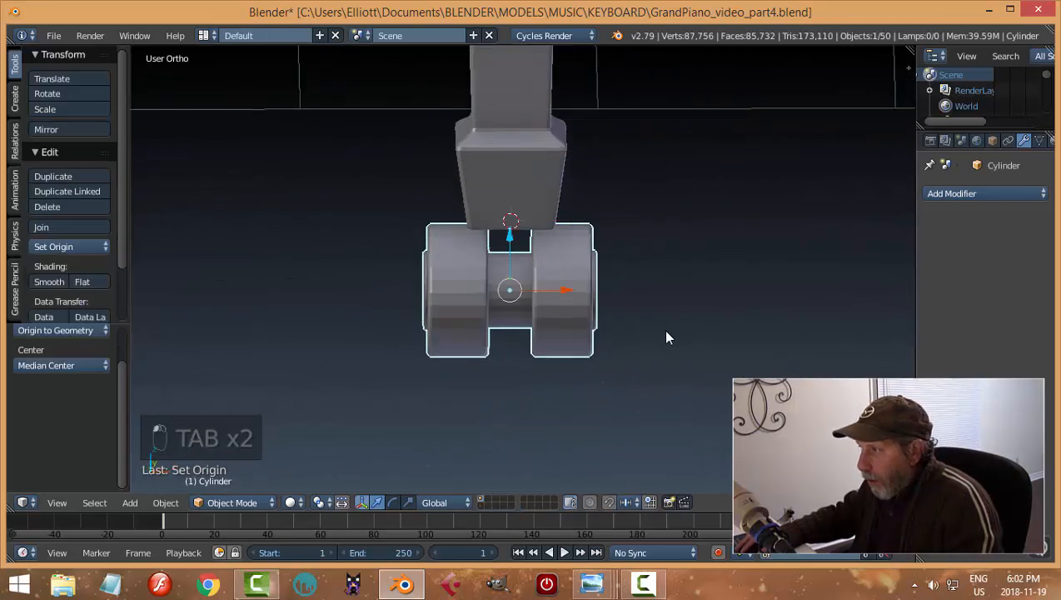
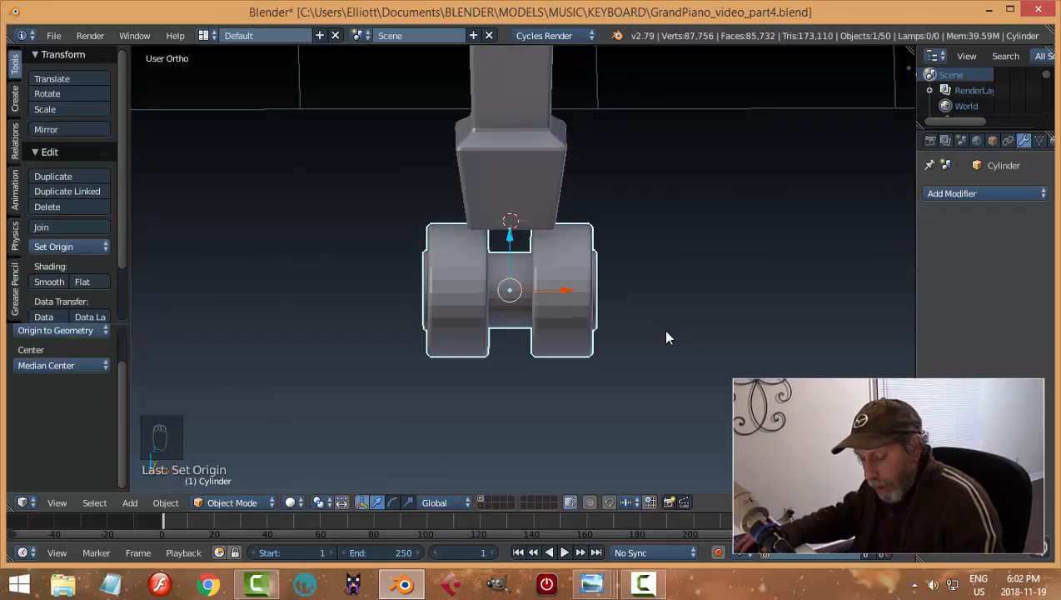
Snap the 3D cursor to the selected caster and save the file
key("shift+s")
left_click(663, 333)
key("ctrl+s")
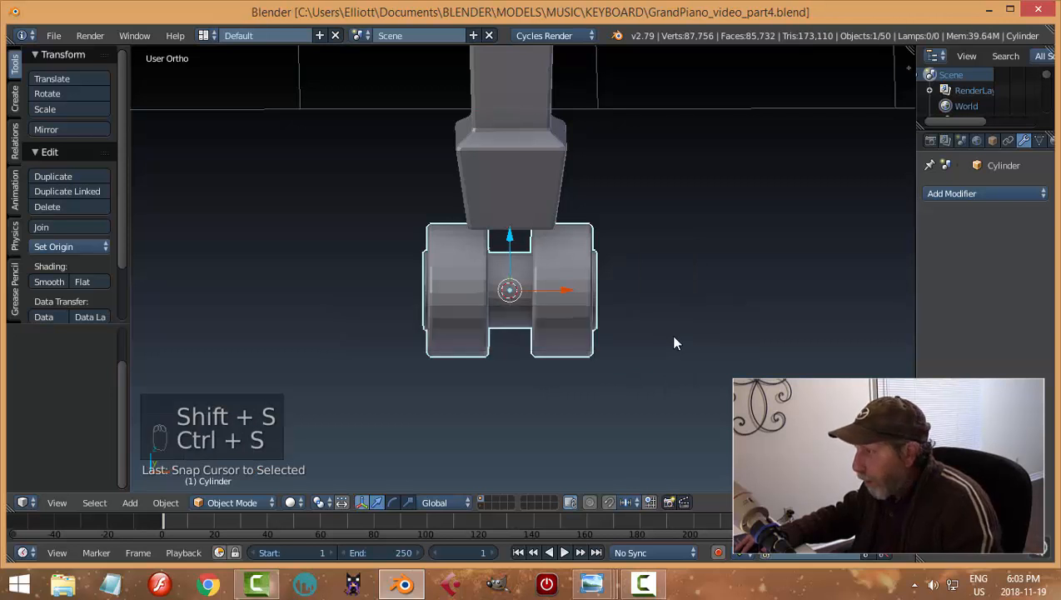
Add a Subdivision Surface modifier with view level 2 to the caster and shade it smooth
middle_click_drag(671, 336, 609, 324)
left_click(952, 194)
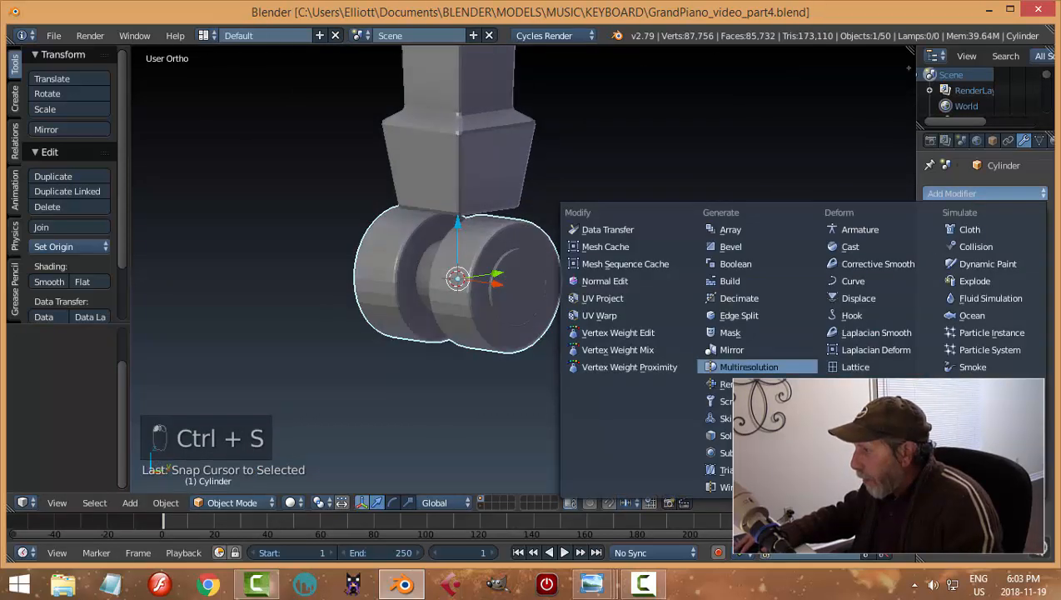
left_click(717, 453)
left_click(978, 296)
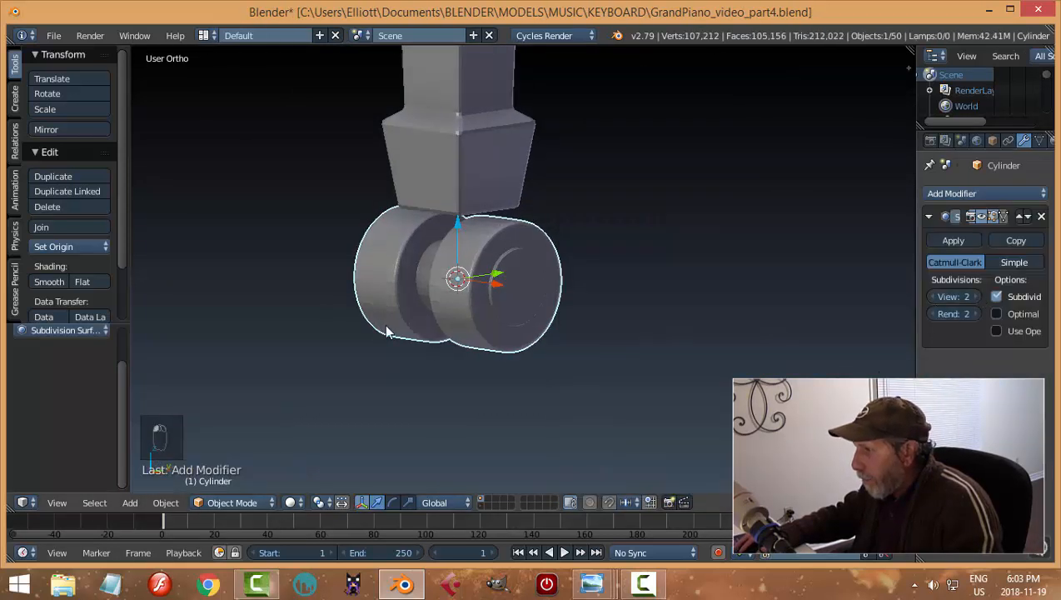
left_click(52, 281)
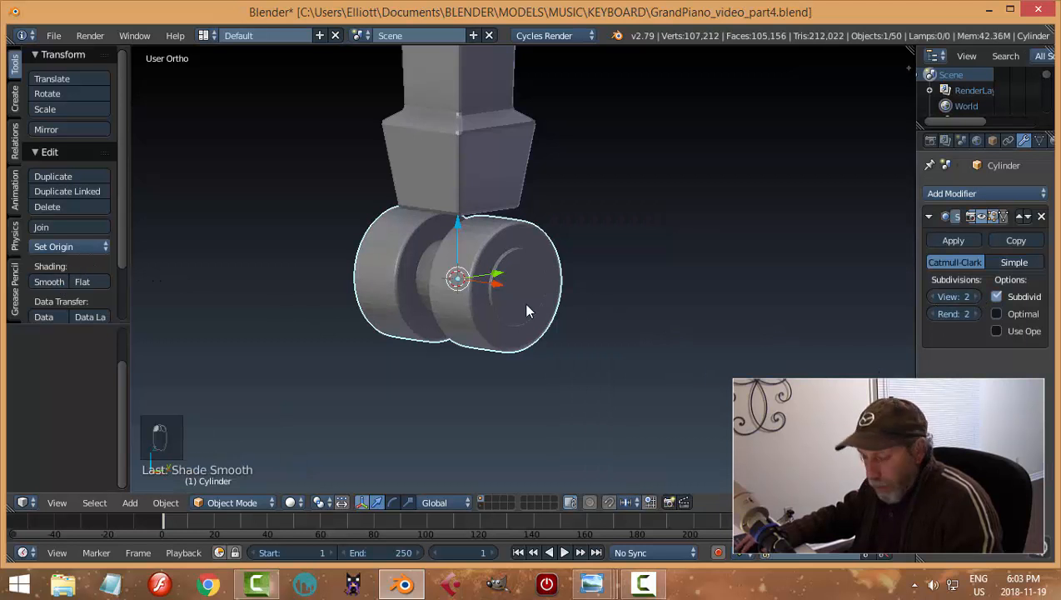
Examine the smoothed wheels and axle from several angles, along with their fit beneath the leg's foot
key("a")
scroll(527, 311, "up", 4)
scroll(454, 267, "down", 5)
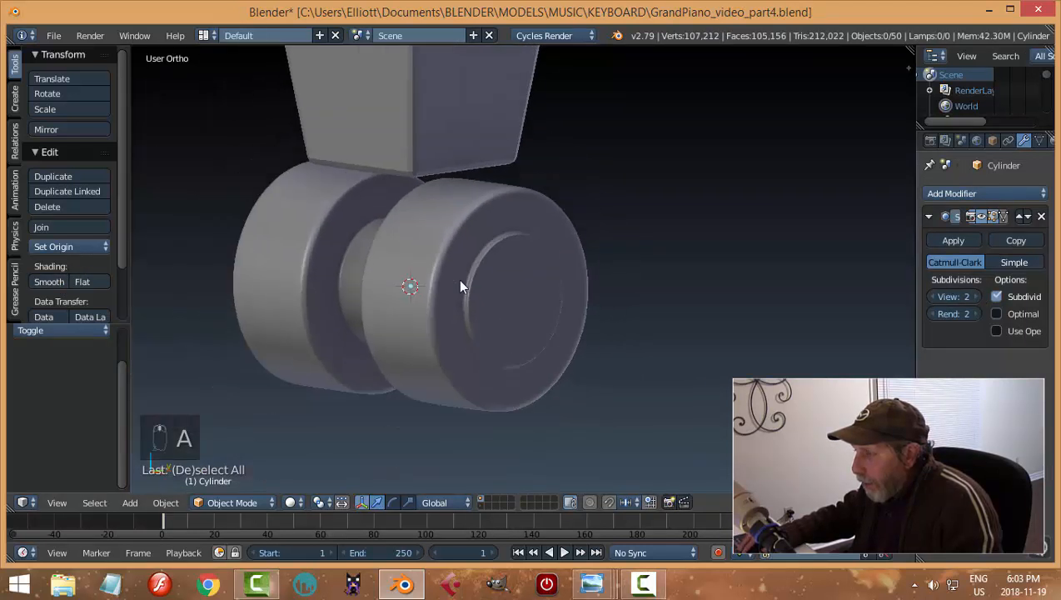
middle_click_drag(437, 292, 545, 329)
scroll(516, 314, "down", 3)
scroll(536, 318, "up", 6)
scroll(543, 330, "up", 3)
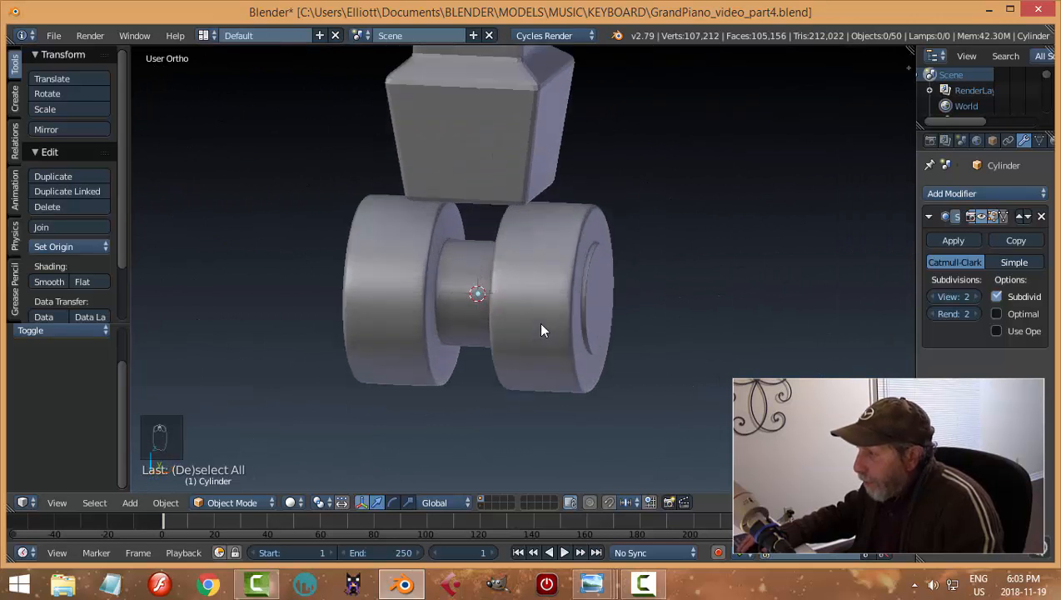
right_click(512, 177)
key("a")
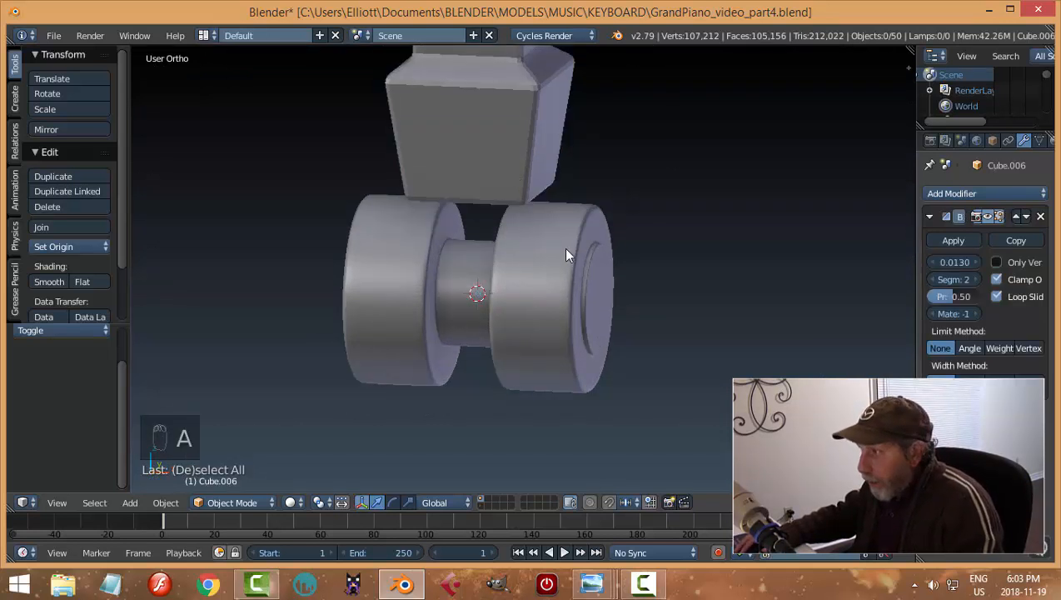
Isolate the caster by hiding all other objects, and enter Edit Mode in top view
right_click(568, 252)
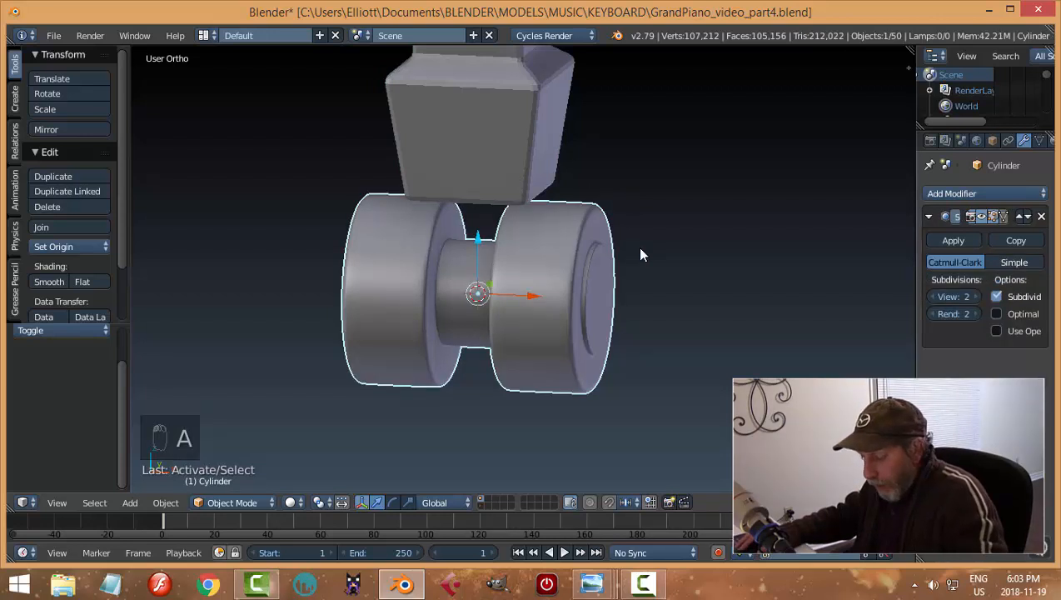
key("shift+h")
key("KP_7")
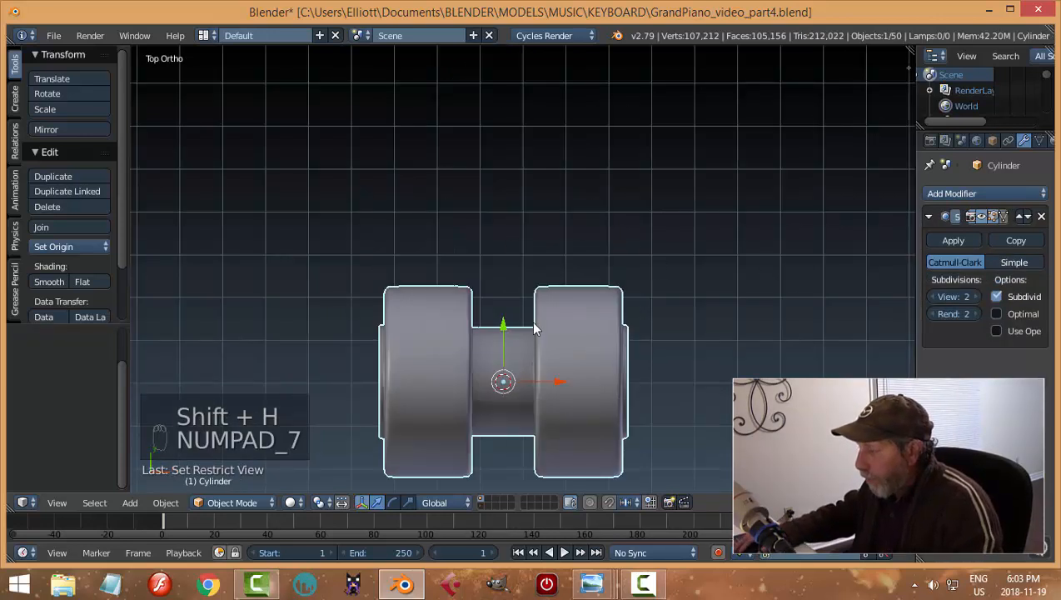
middle_click_drag(551, 408, 546, 337, "shift")
scroll(545, 337, "up", 2)
key("Tab")
left_click(617, 354)
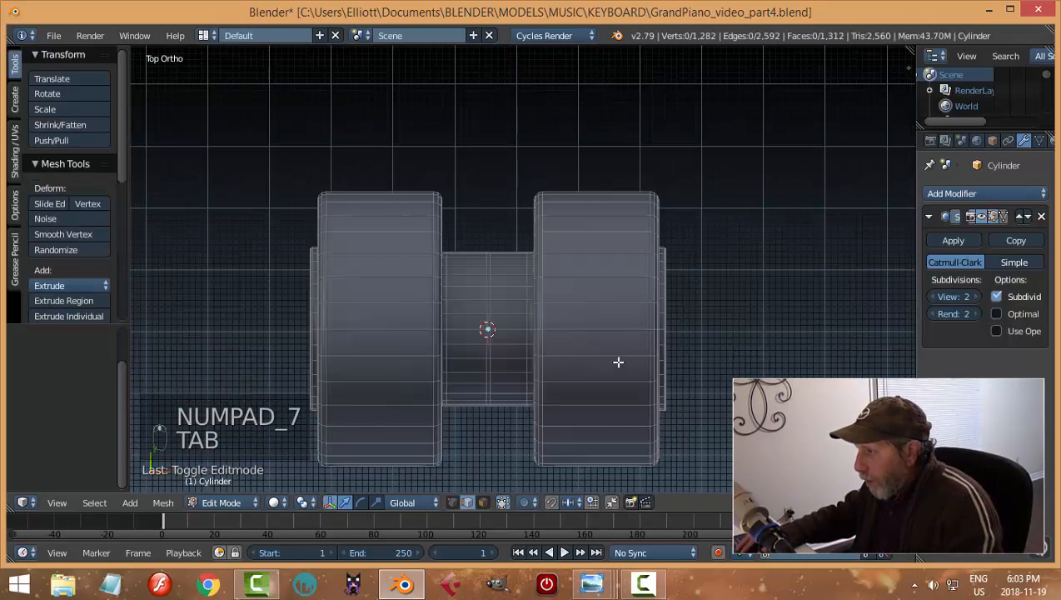
Dissolve the two closely spaced edge loops around the middle of the axle
scroll(589, 368, "up", 3)
key("ctrl+Tab")
left_click(550, 385)
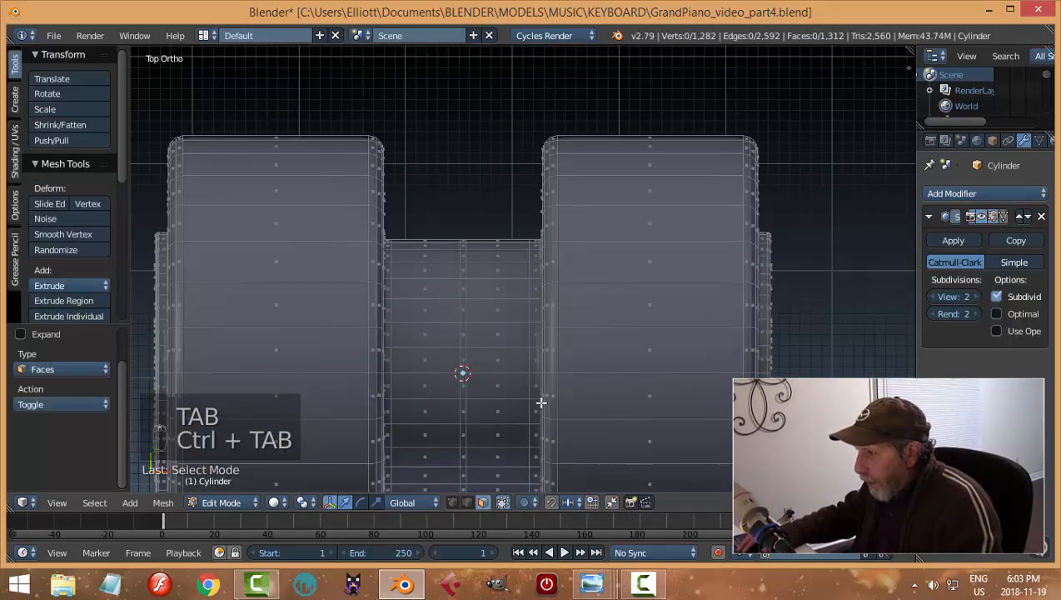
middle_click_drag(509, 434, 501, 343, "shift")
scroll(501, 343, "up", 2)
key("ctrl+Tab")
left_click(470, 329)
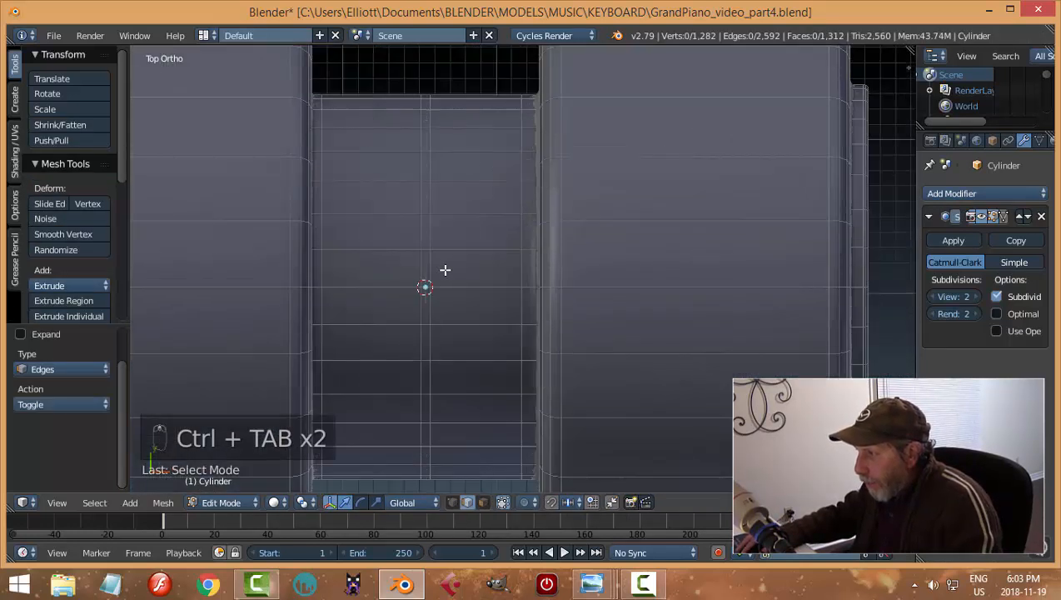
right_click(438, 236, "alt")
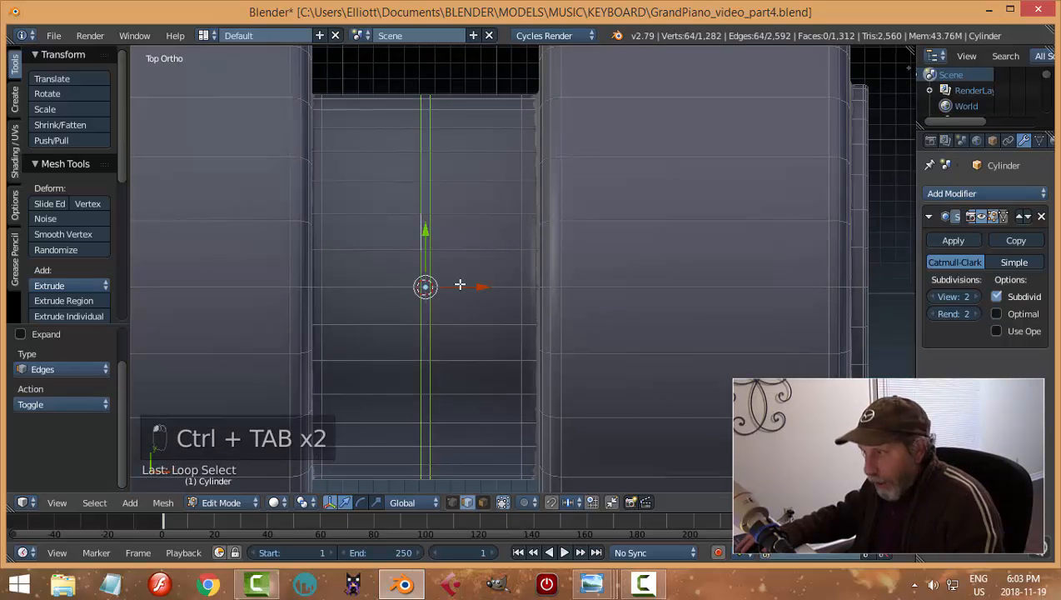
key("x")
left_click(456, 351)
Try extruding four adjacent faces on top of the axle 0.175 upward along Z, and undo the move
key("ctrl+Tab")
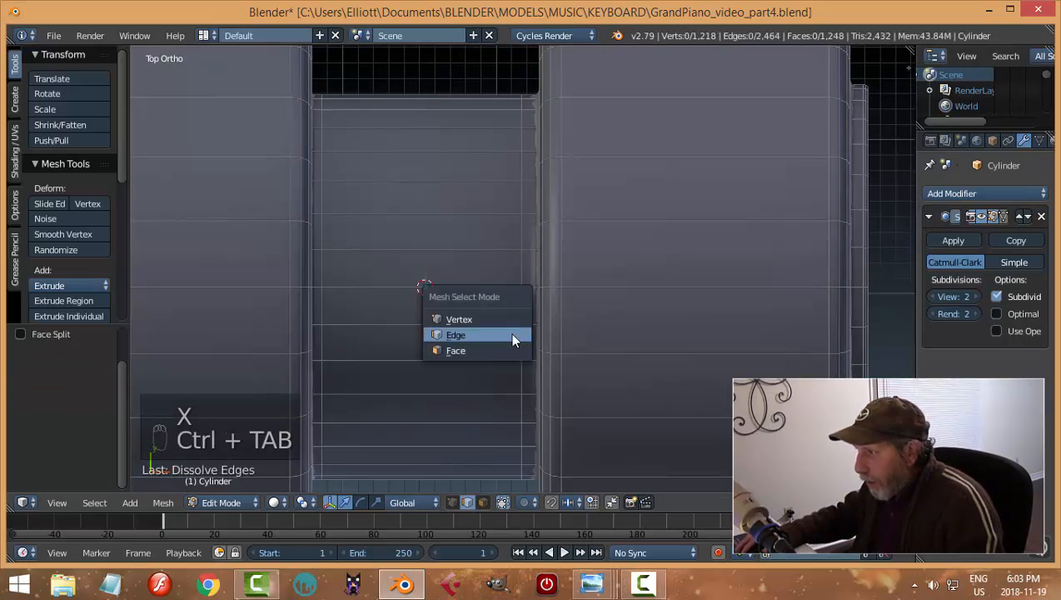
left_click(475, 351)
right_click(452, 277)
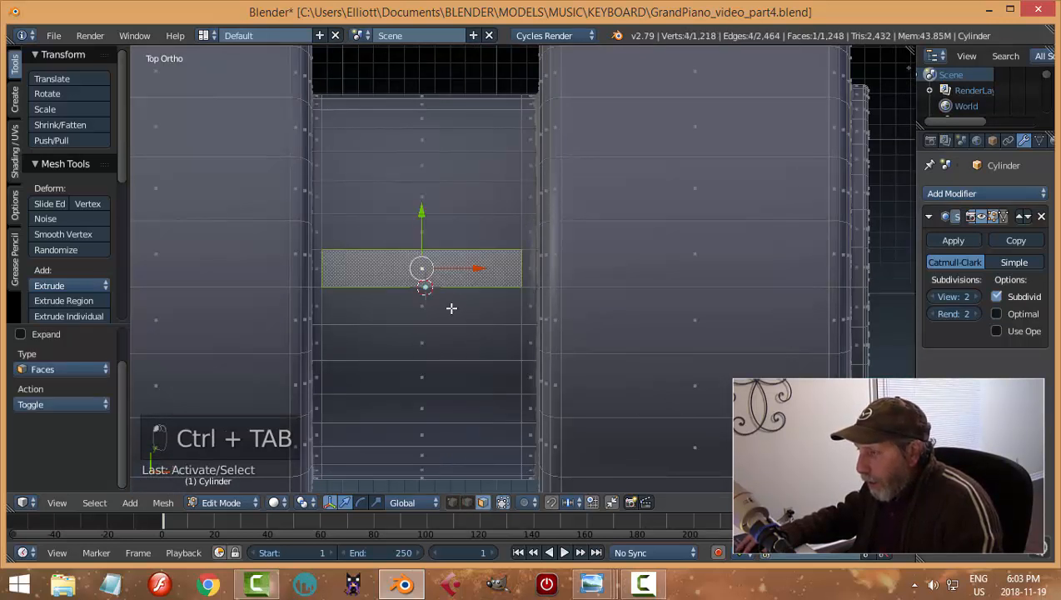
right_click(446, 296, "shift")
right_click(454, 235, "shift")
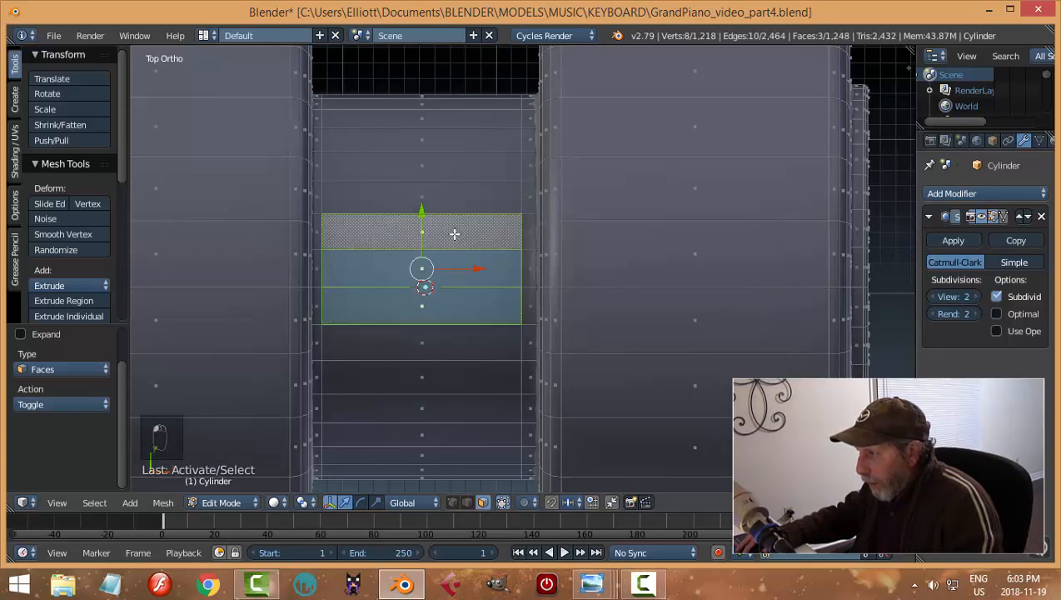
right_click(467, 341, "shift")
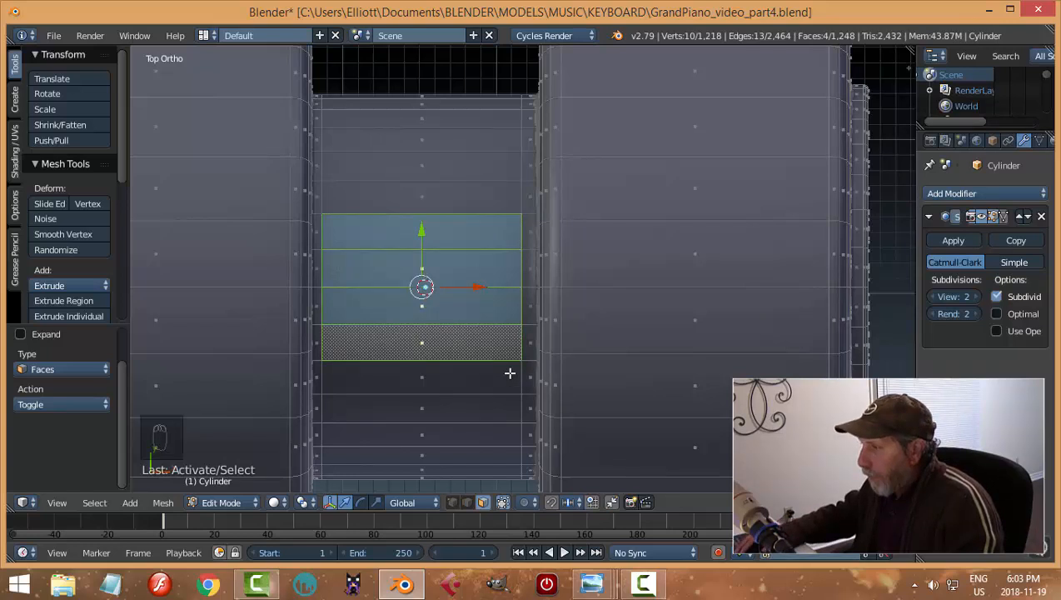
scroll(514, 379, "down", 4)
middle_click_drag(517, 384, 517, 226)
key("e")
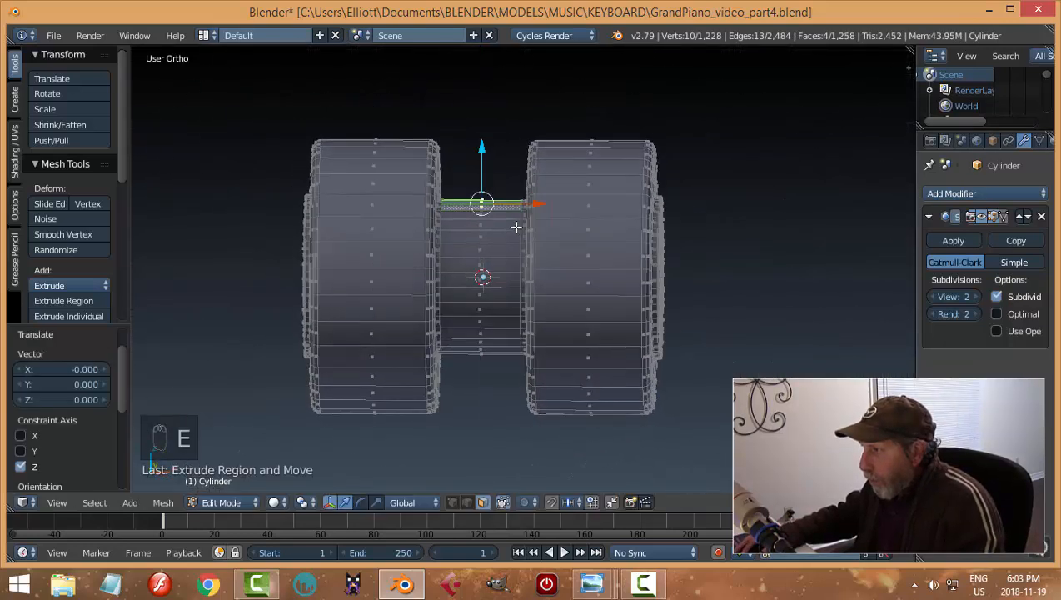
left_click_drag(481, 148, 483, 99)
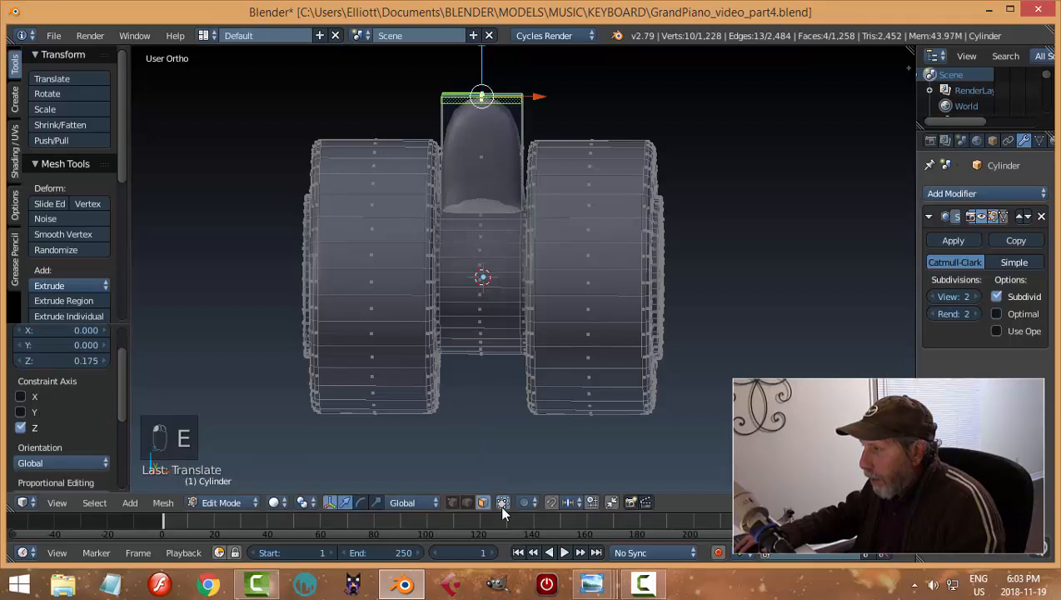
mouse_move(497, 302)
middle_mouse_down()
mouse_move(504, 156)
mouse_move(516, 301)
middle_mouse_up()
key("ctrl+z")
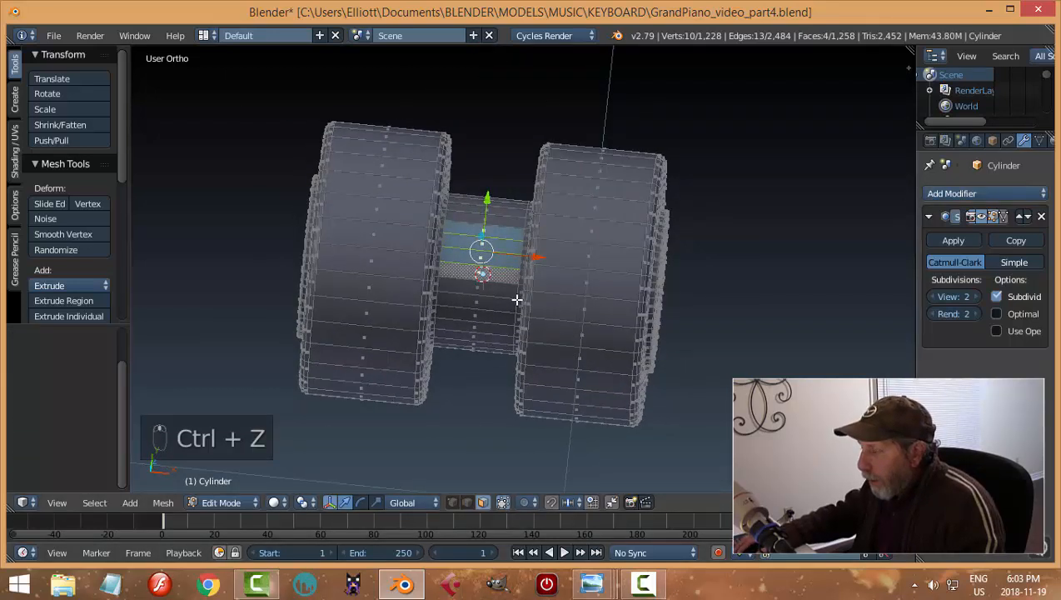
Add two loop cuts around the axle and scale them apart along X towards the wheels
scroll(494, 295, "up", 3)
scroll(494, 288, "down", 2)
key("a")
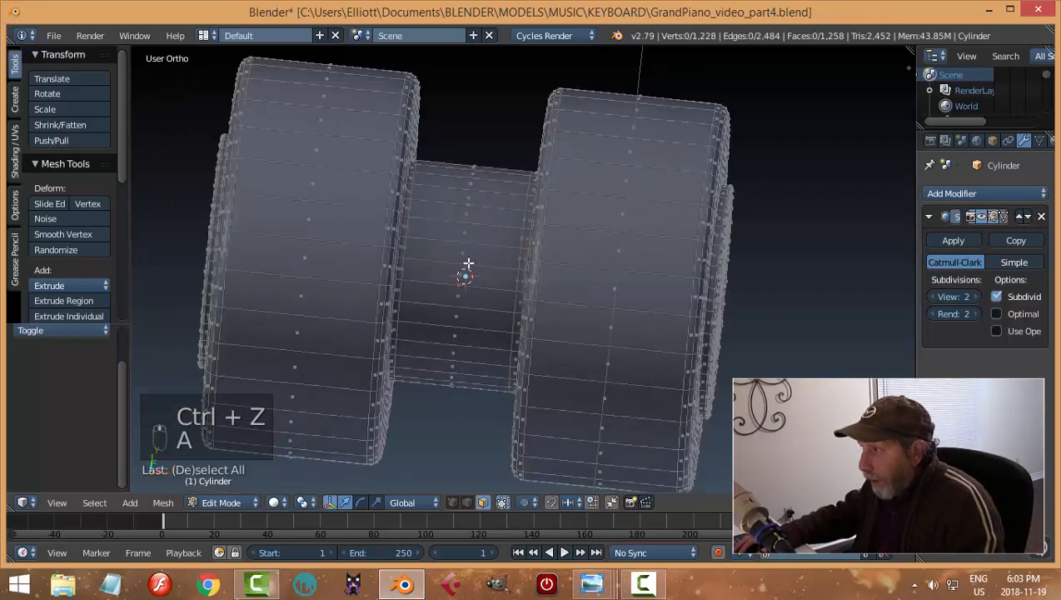
key("ctrl+r")
scroll(453, 219, "up", 1)
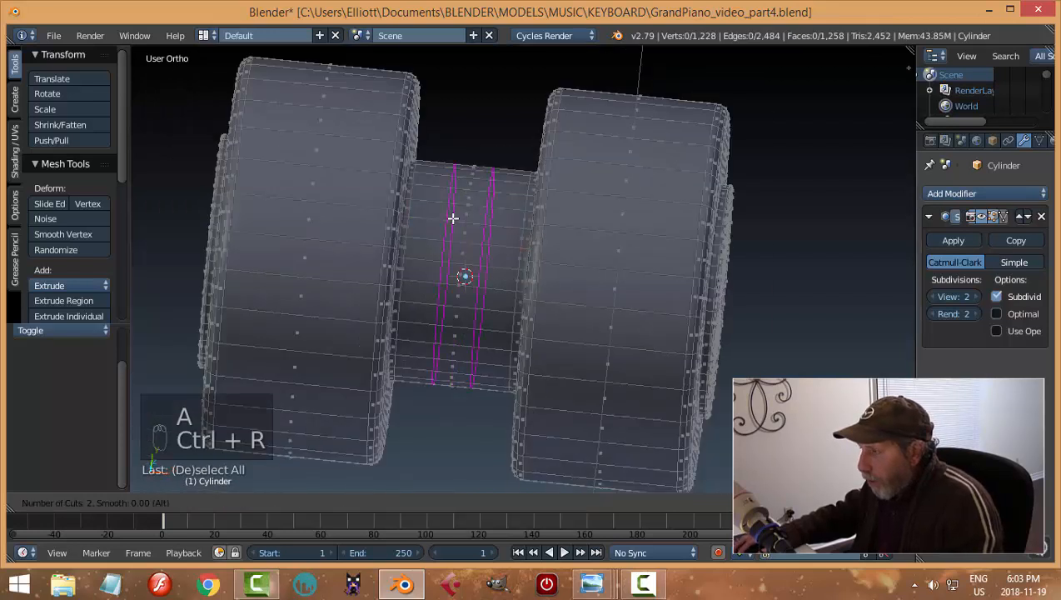
left_click(453, 219)
right_click(453, 218)
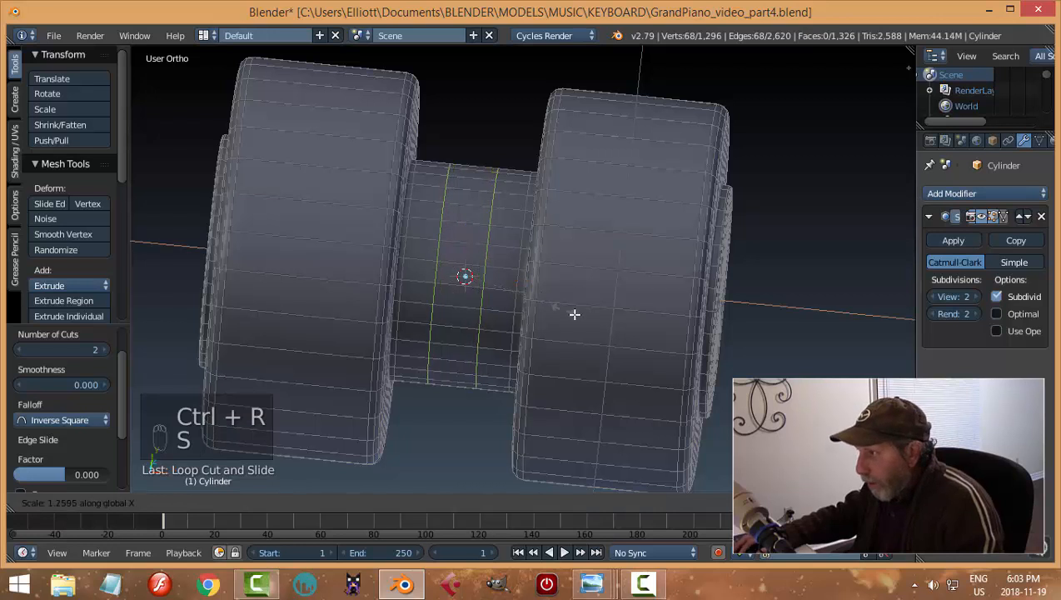
left_click(616, 325)
key("a")
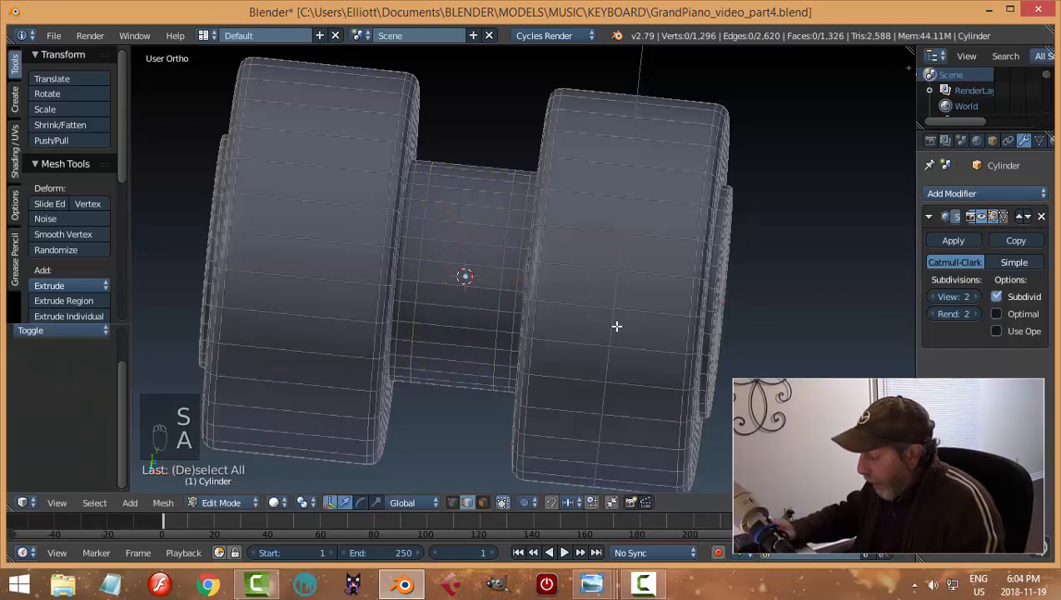
Extrude the four central faces on top of the axle and raise them 0.132 along Z as a stem
key("KP_7")
key("ctrl+Tab")
left_click(603, 327)
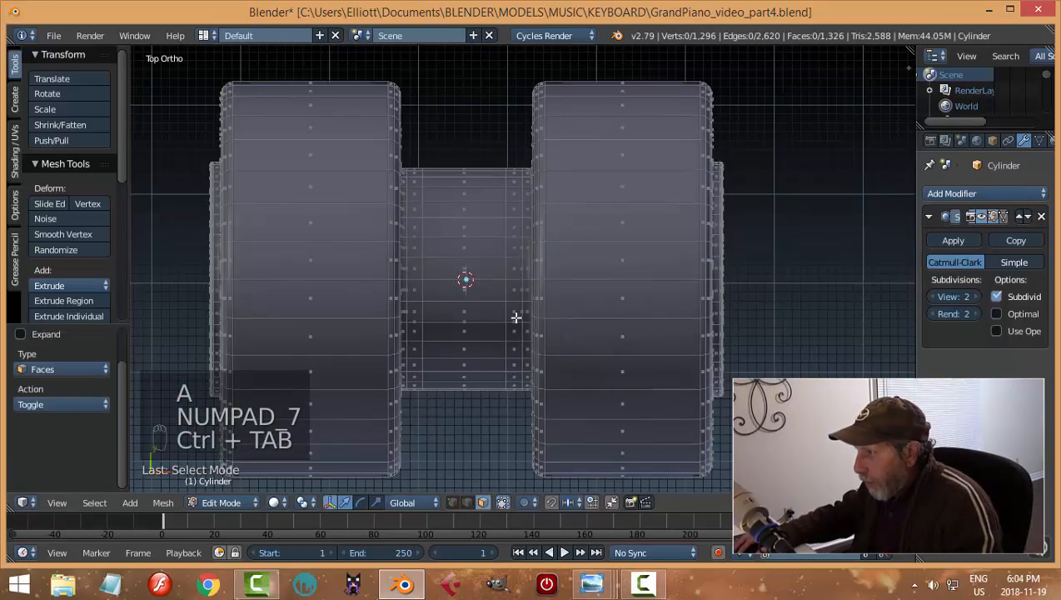
right_click(486, 288)
right_click(482, 267, "shift")
right_click(483, 247, "shift")
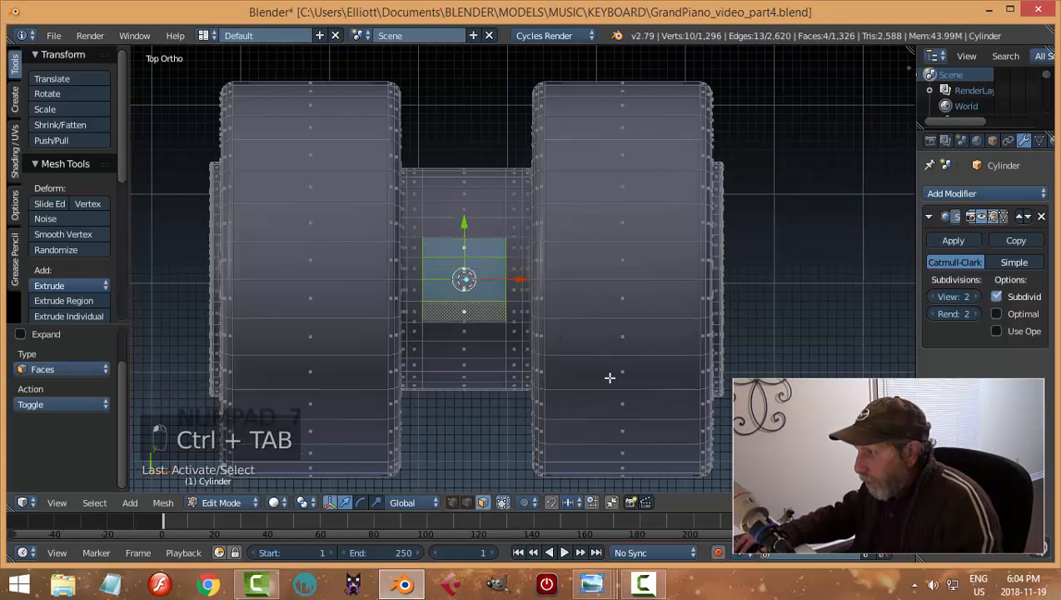
middle_click_drag(609, 374, 580, 266)
key("e")
right_click(582, 267)
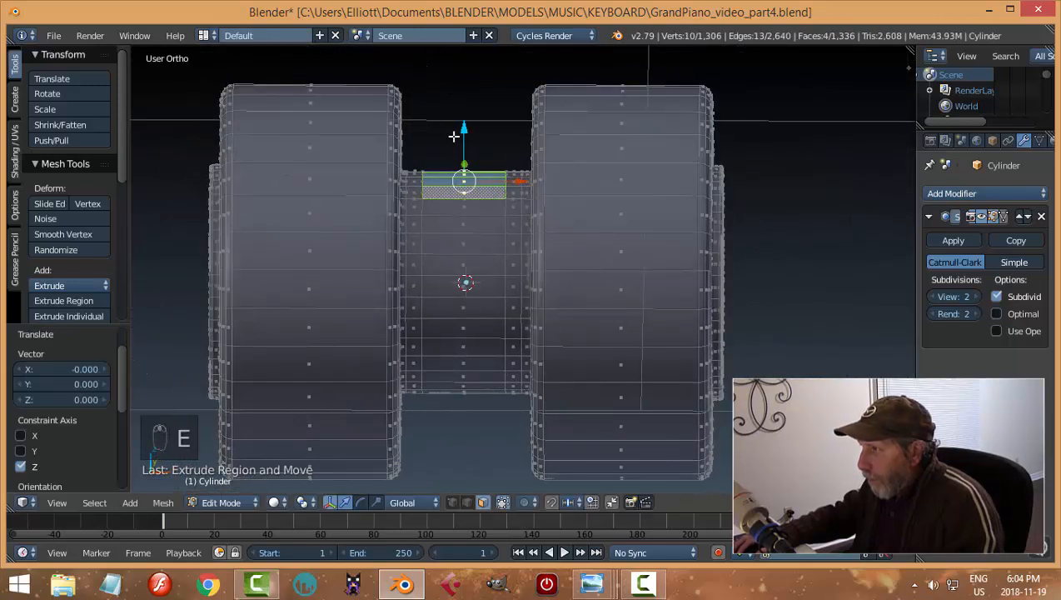
left_click_drag(464, 129, 465, 21)
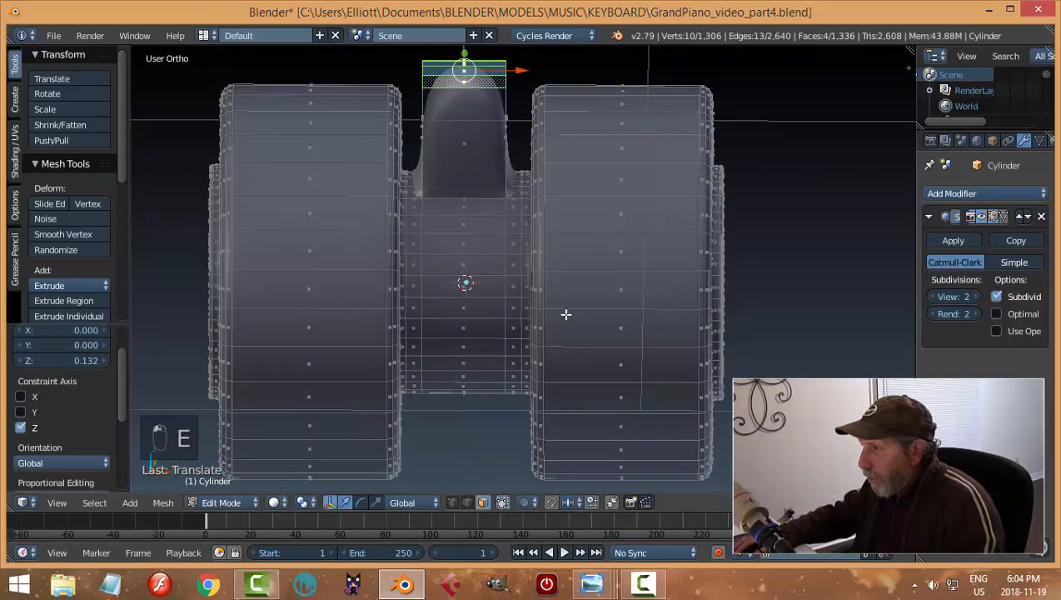
Raise the stem's top faces another 0.067 along Z
scroll(562, 324, "down", 3)
middle_click_drag(566, 379, 549, 346)
middle_click_drag(562, 297, 552, 459, "shift")
scroll(540, 422, "up", 3)
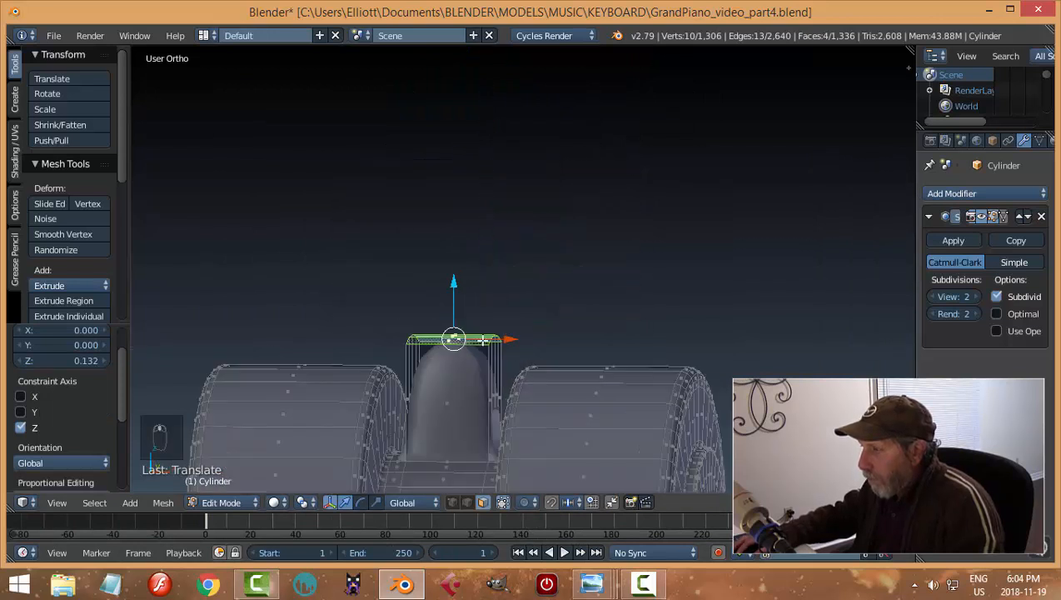
left_click_drag(457, 289, 456, 226)
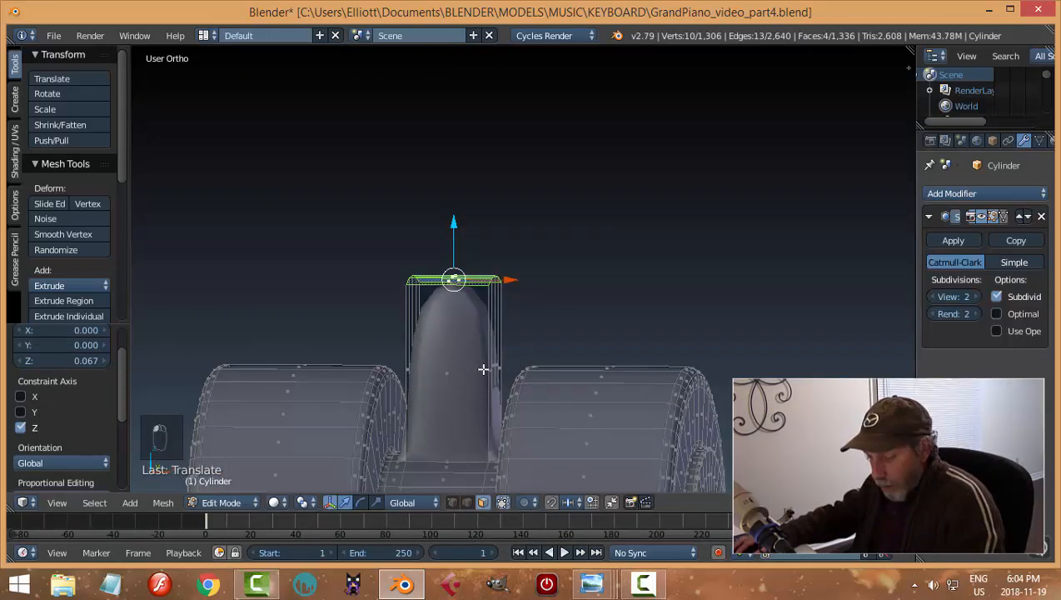
Add a loop cut around the stem, slid to 0.956 close to the axle
key("ctrl+r")
left_click(483, 369)
left_click(497, 453)
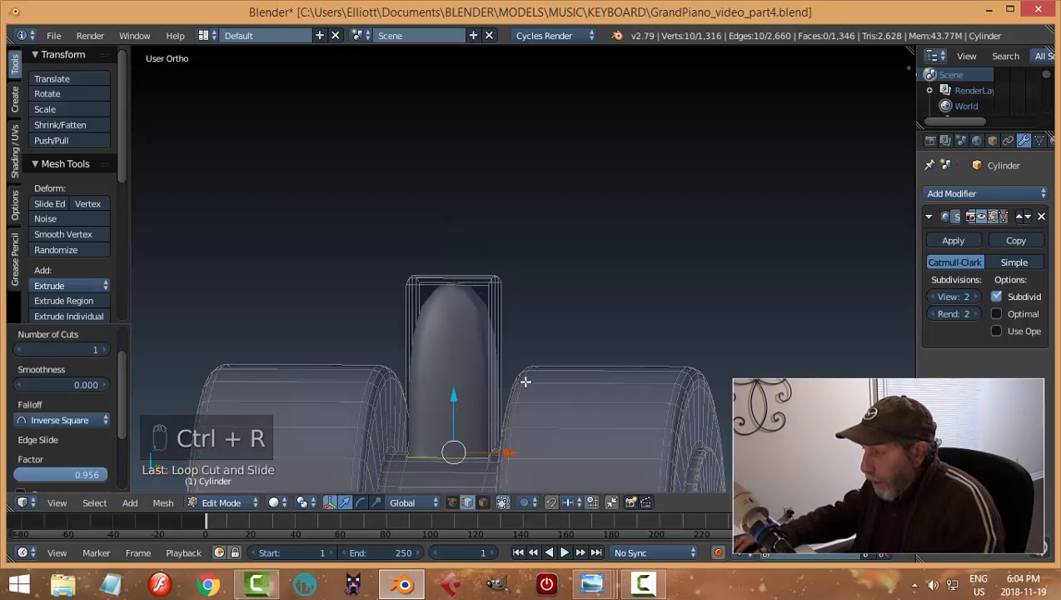
Return to Object Mode and unhide all the hidden piano objects
key("a")
key("Tab")
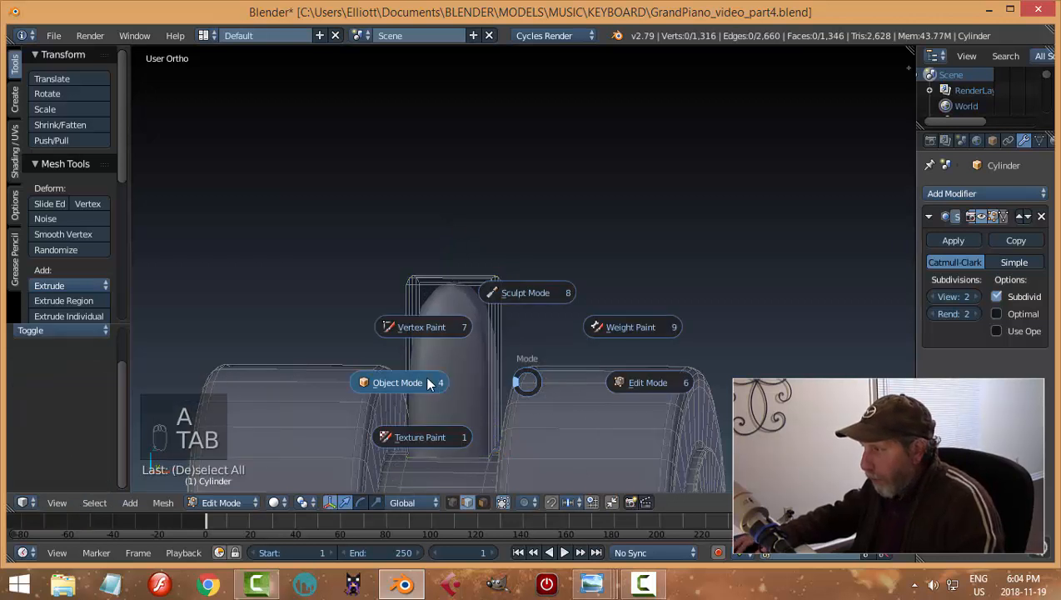
left_click(429, 382)
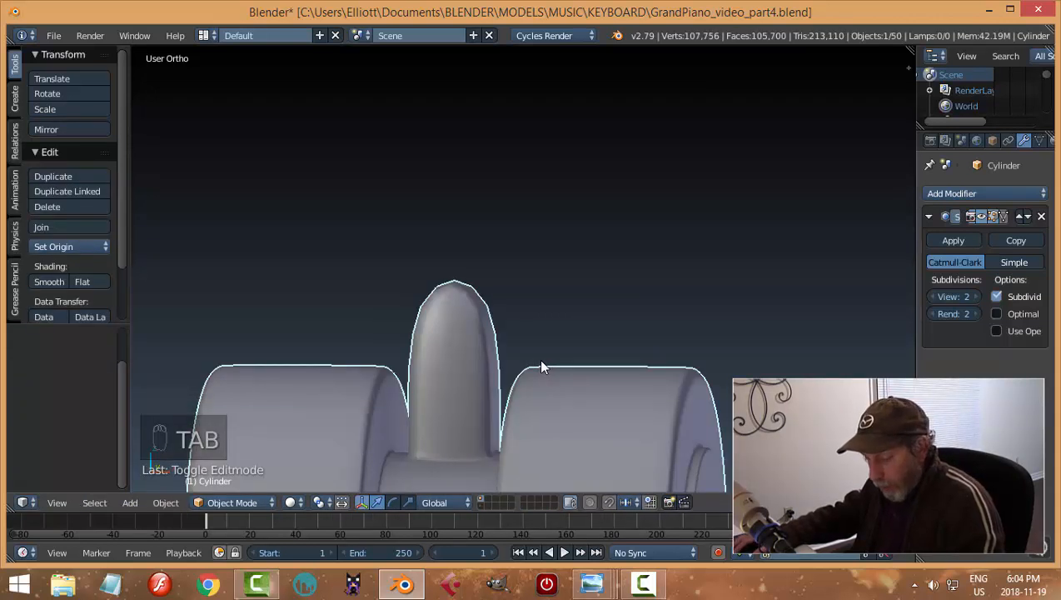
key("alt+h")
scroll(531, 383, "down", 2)
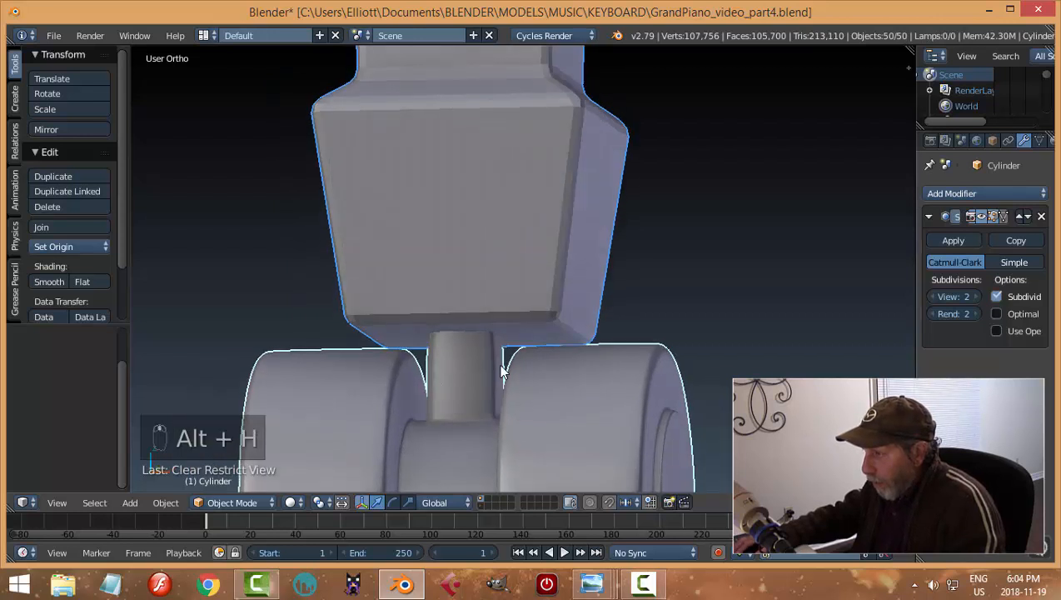
Add a loop cut around the caster's stem in Edit Mode, slid to -0.913 near its top end
right_click(462, 364)
key("Tab")
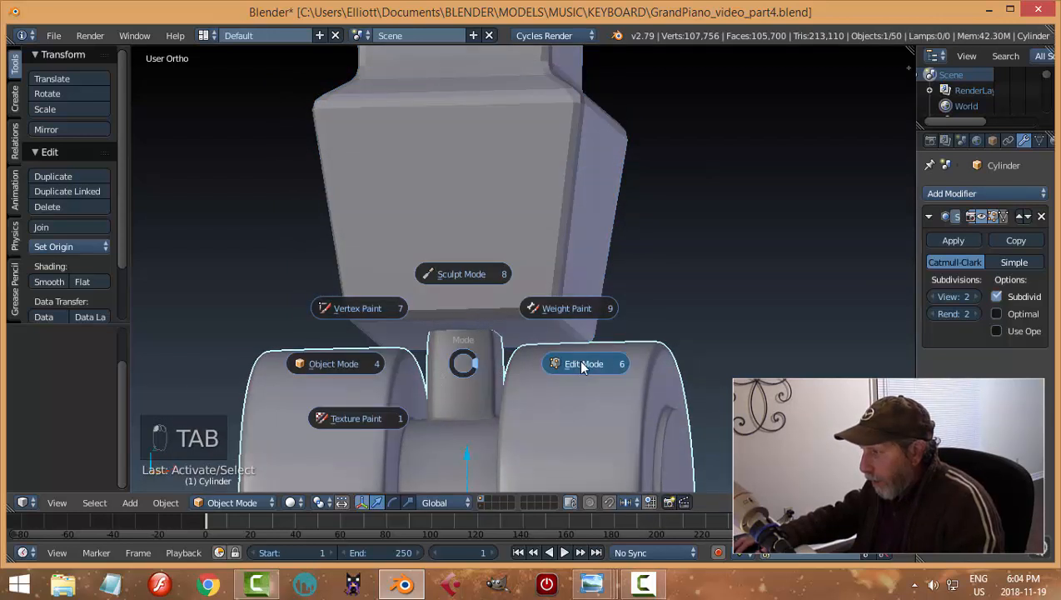
left_click(582, 365)
key("z")
left_click(558, 363)
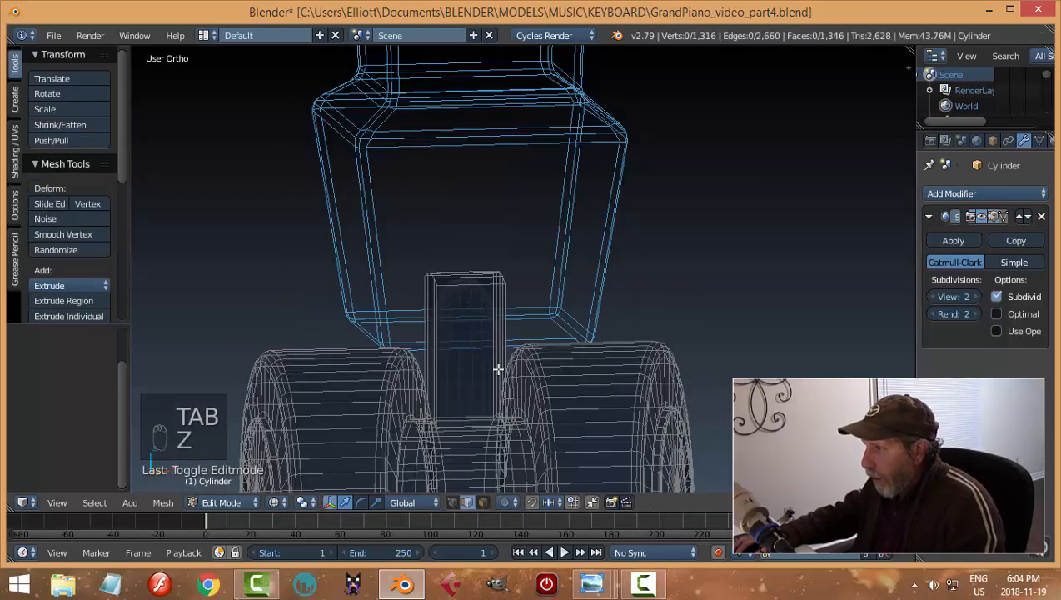
key("ctrl+r")
left_click(489, 343)
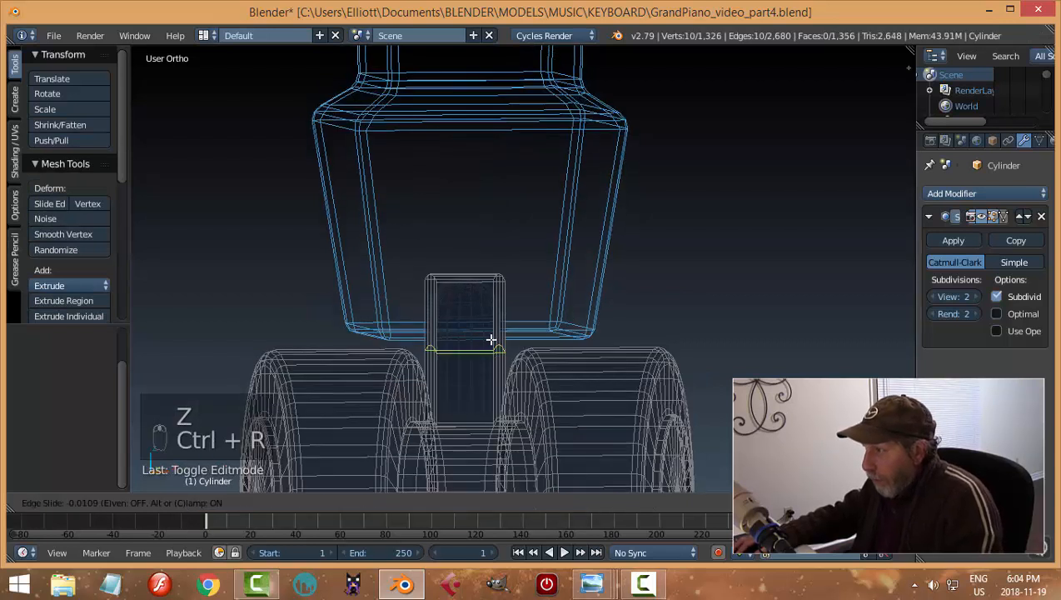
left_click(496, 292)
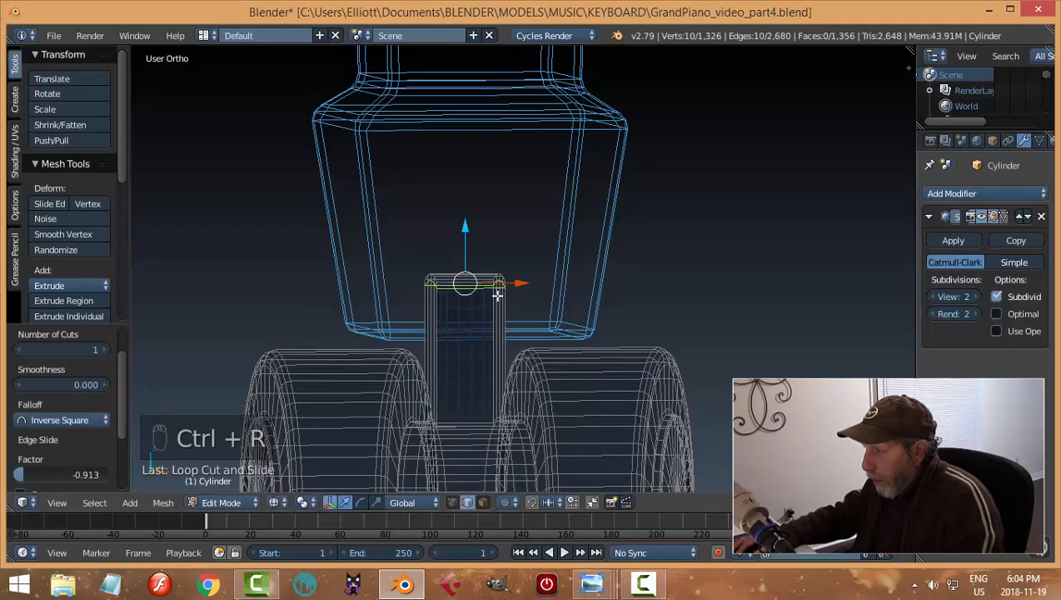
Add another loop cut around the middle of the stem at 0.045, then return to Object Mode with solid shading
key("ctrl+r")
left_click(496, 314)
left_click(497, 315)
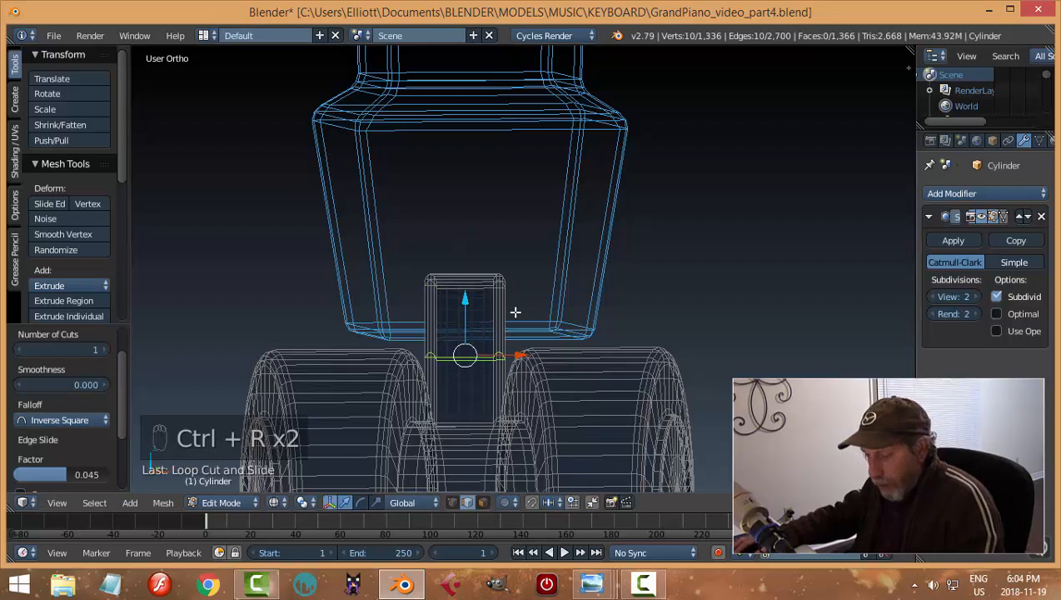
key("a")
key("Tab")
key("z")
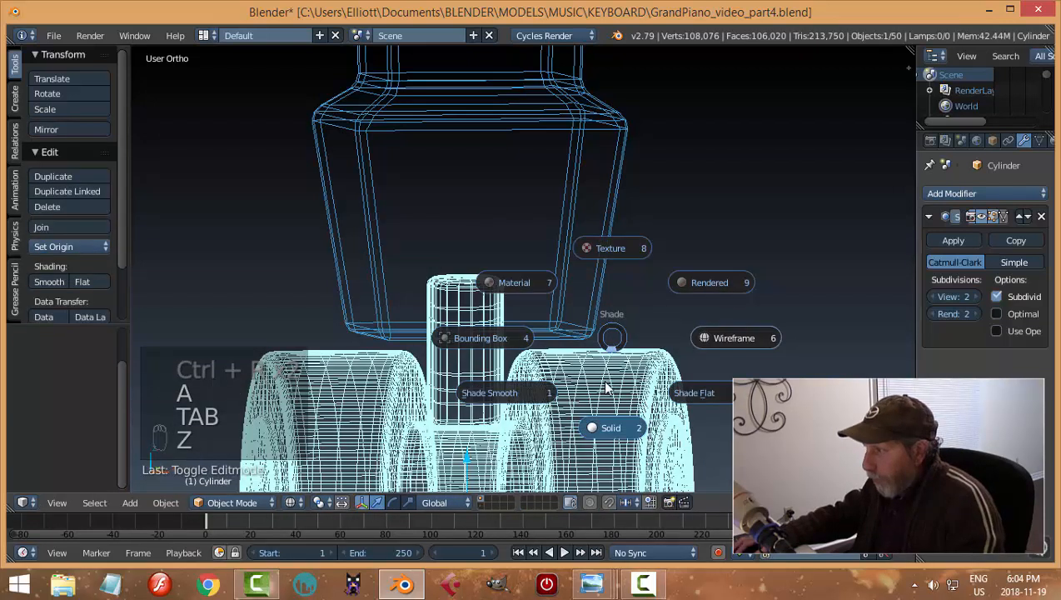
left_click(602, 420)
Raise the caster slightly along Z towards the foot, finishing with a further 0.026 move, and deselect it
scroll(602, 420, "down", 3)
mouse_move(633, 346)
middle_mouse_down()
mouse_move(605, 375)
mouse_move(493, 391)
mouse_move(415, 362)
mouse_move(641, 358)
mouse_move(659, 348)
mouse_move(644, 371)
middle_mouse_up()
key("a")
scroll(642, 374, "down", 4)
right_click(549, 331)
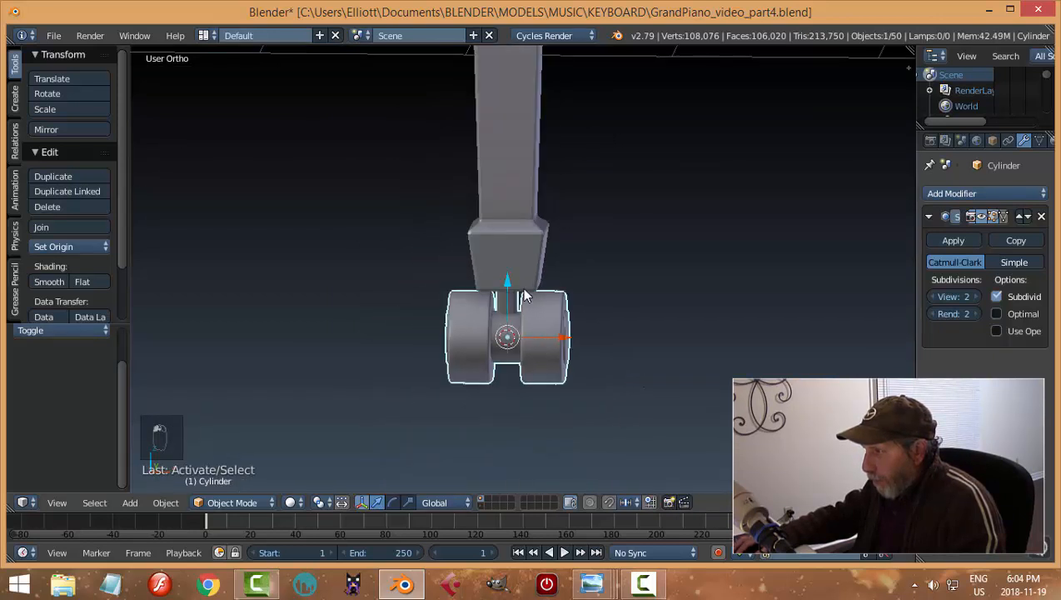
left_click_drag(510, 286, 510, 281)
key("a")
middle_click_drag(635, 331, 545, 329)
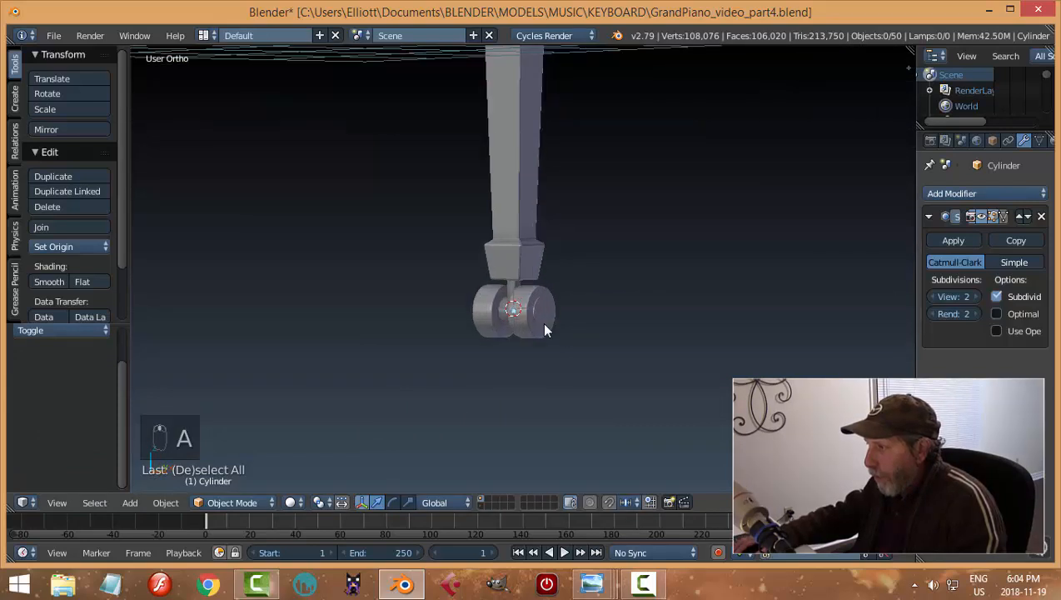
left_click_drag(513, 257, 508, 254)
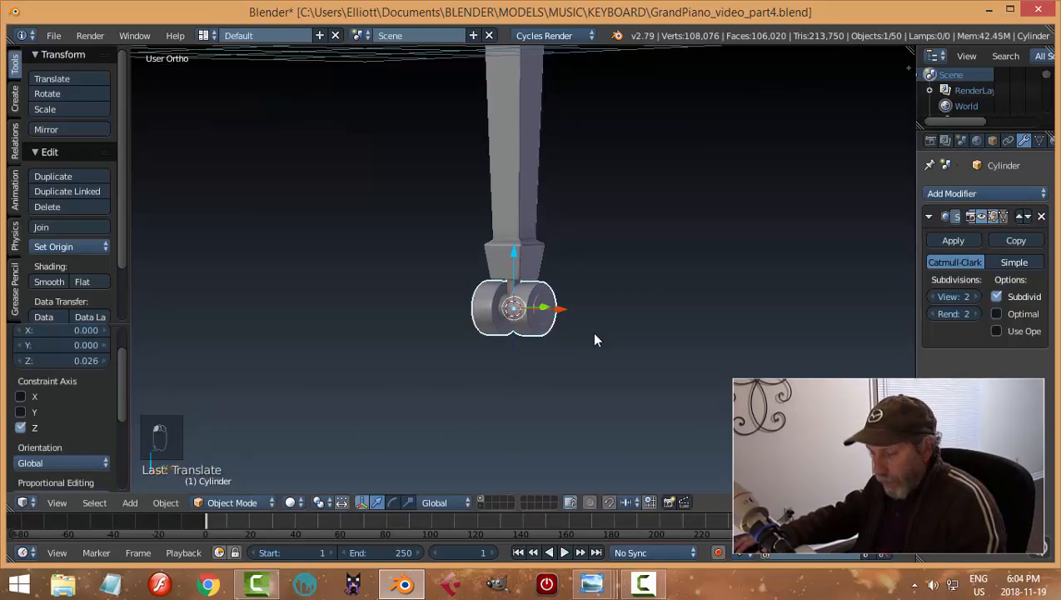
key("a")
Duplicate the front leg's bracket, leg and caster, and move the copies -6.401 along X to the keyboard's other end
scroll(597, 317, "down", 5)
middle_click_drag(598, 317, 619, 305)
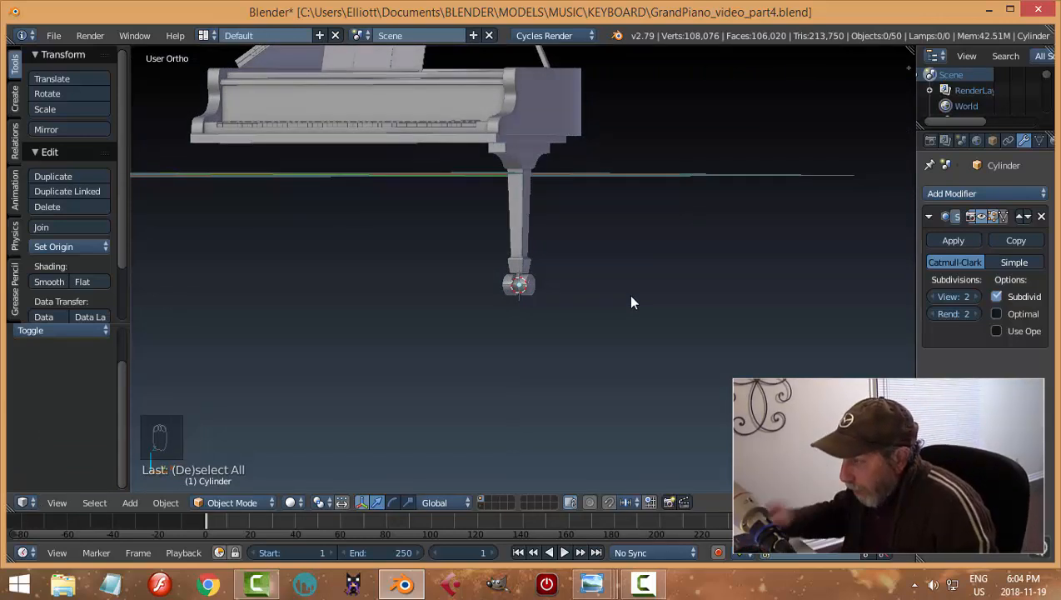
middle_click_drag(631, 304, 519, 111)
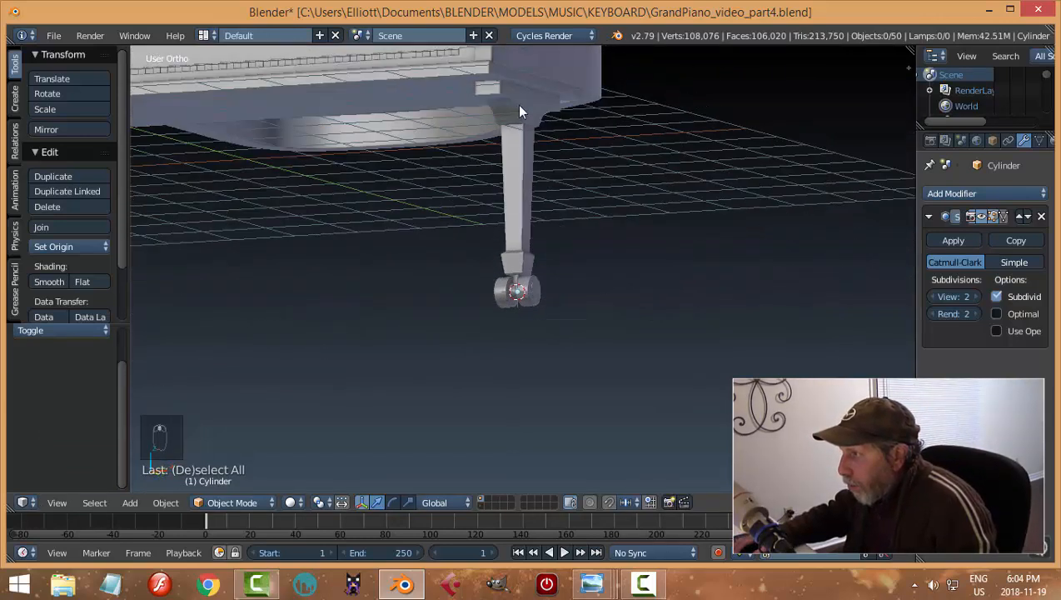
middle_click_drag(648, 166, 585, 185)
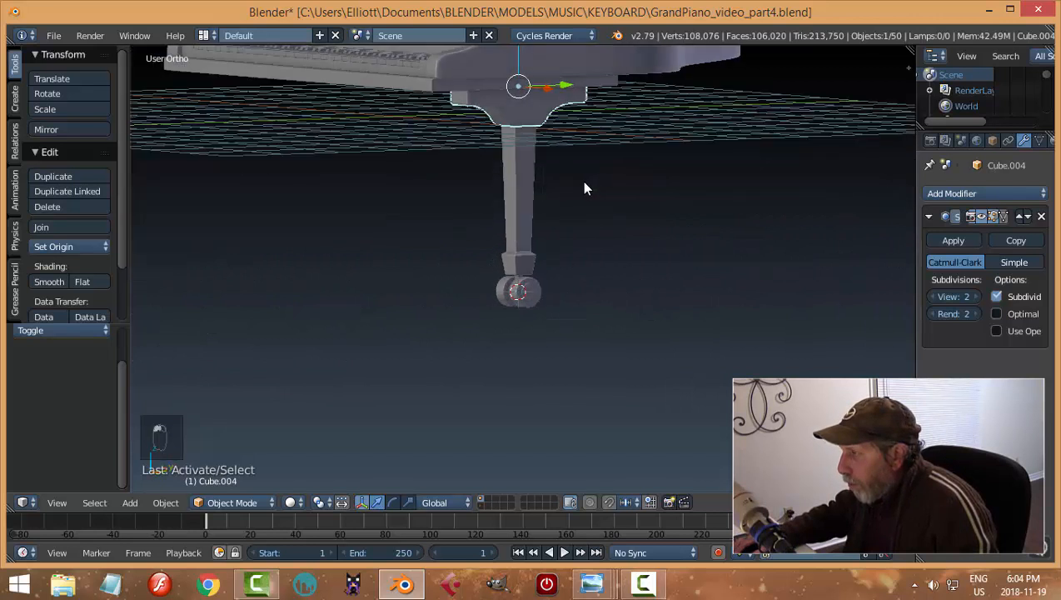
right_click(524, 188, "shift")
right_click(525, 287, "shift")
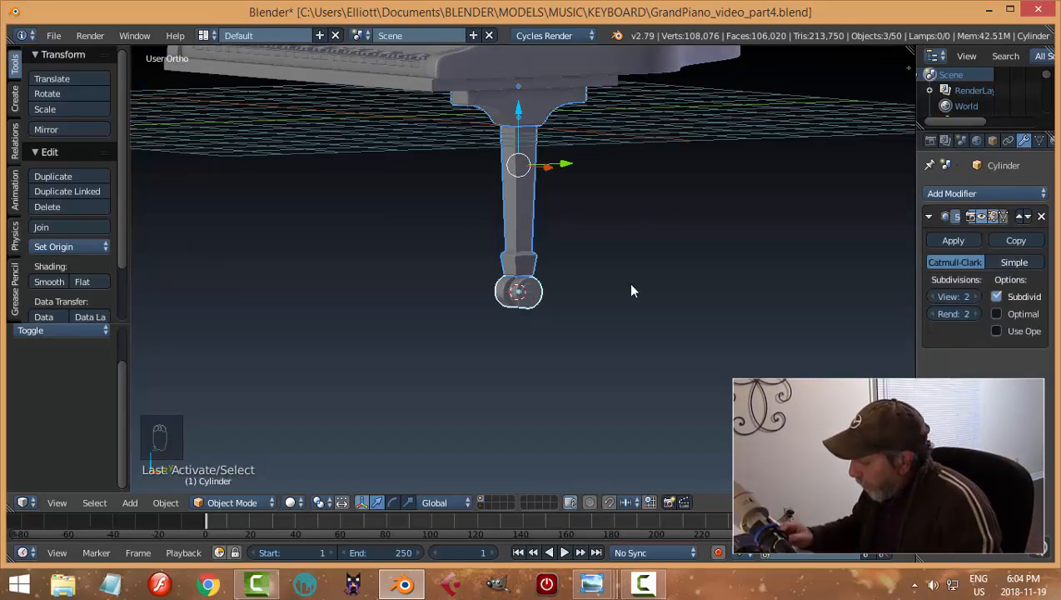
key("KP_1")
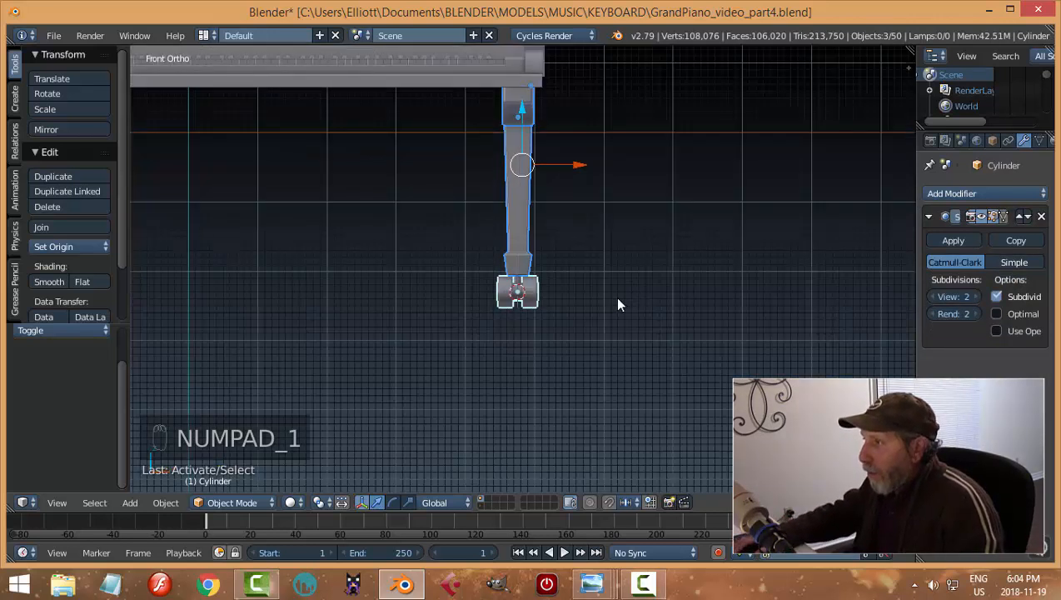
scroll(615, 296, "down", 2)
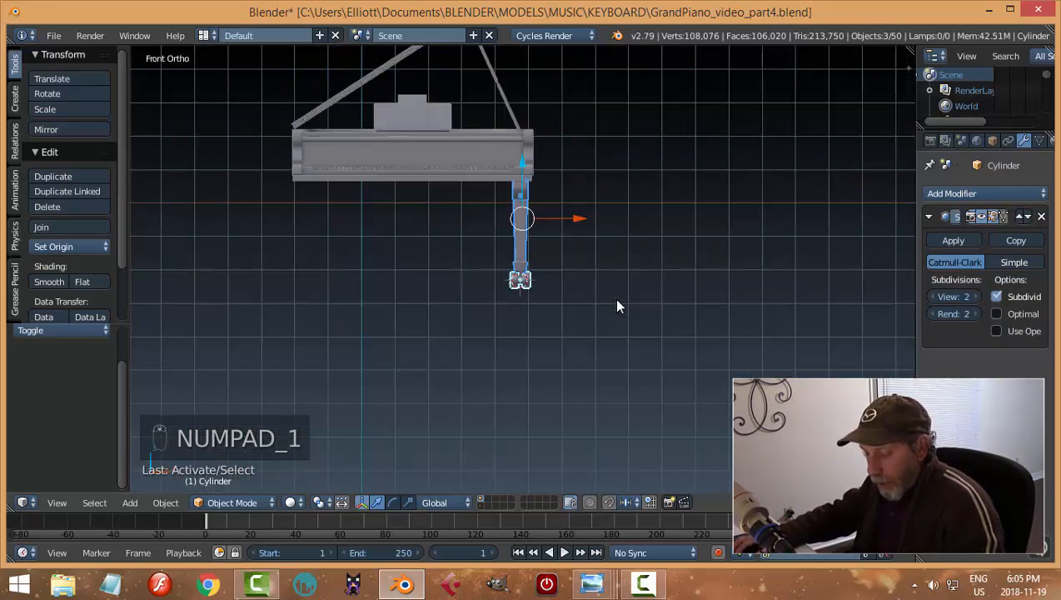
key("shift+d")
right_click(580, 239)
left_click_drag(582, 221, 368, 224)
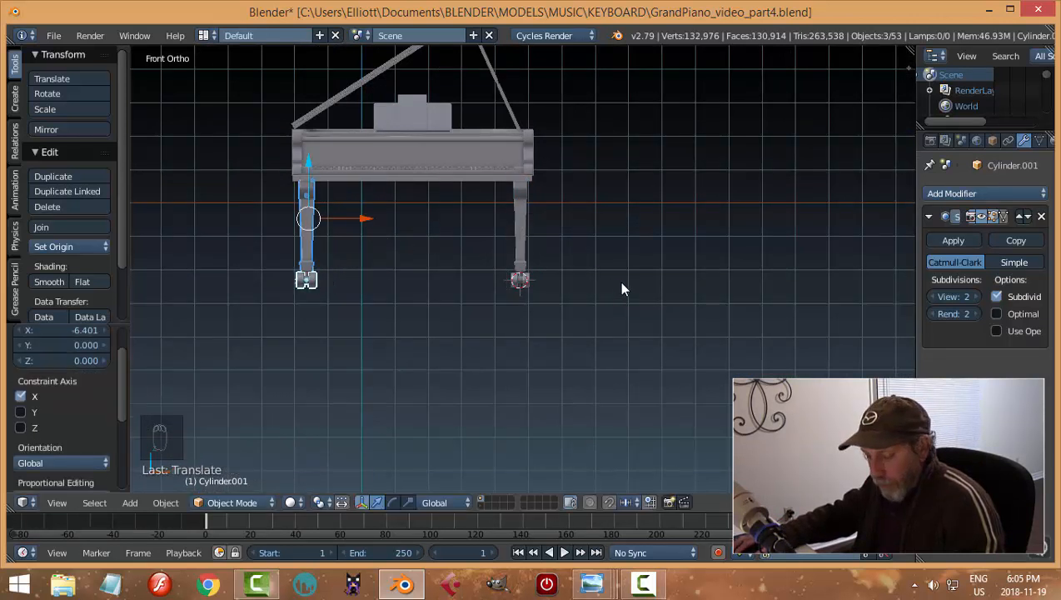
Rotate the original front leg's caster 15.6° about Z and deselect it
key("a")
middle_click_drag(666, 294, 542, 301)
scroll(603, 327, "up", 3)
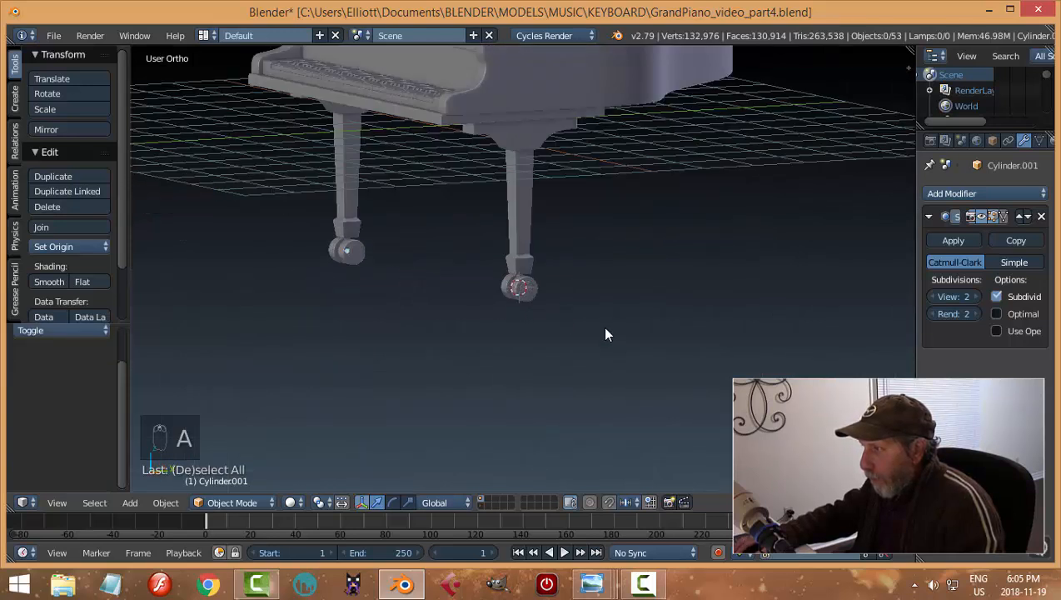
middle_click_drag(603, 327, 418, 346)
scroll(579, 298, "up", 3)
right_click(408, 340)
middle_click_drag(465, 404, 546, 388)
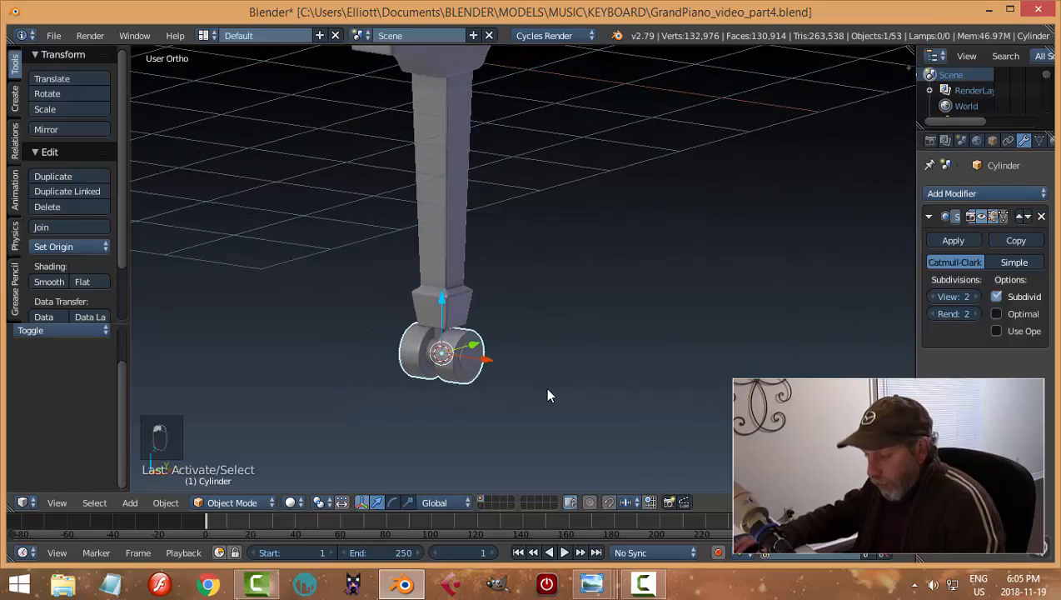
key("r")
key("z")
left_click(563, 358)
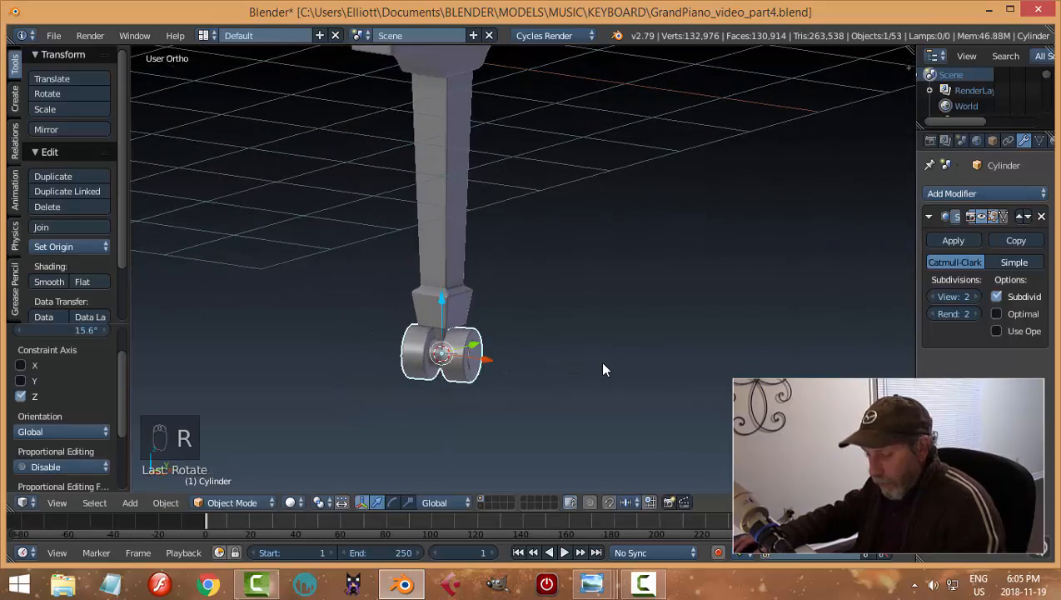
key("a")
Select the copied front leg together with its caster and bracket, and duplicate them in place
scroll(600, 360, "down", 3)
middle_click_drag(583, 365, 500, 266)
right_click(392, 259)
right_click(158, 241, "shift")
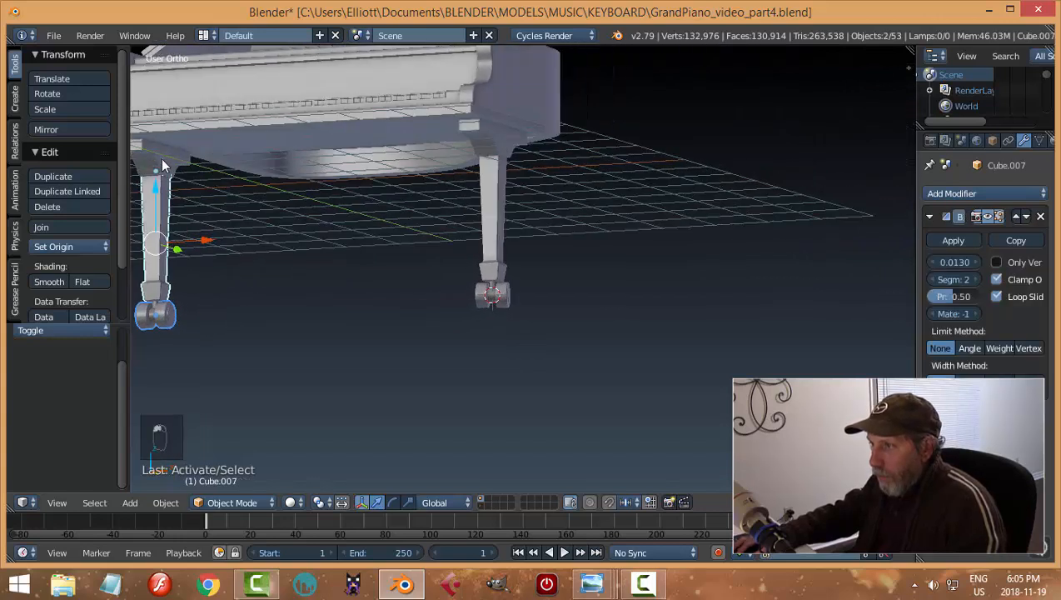
middle_click_drag(415, 269, 587, 206)
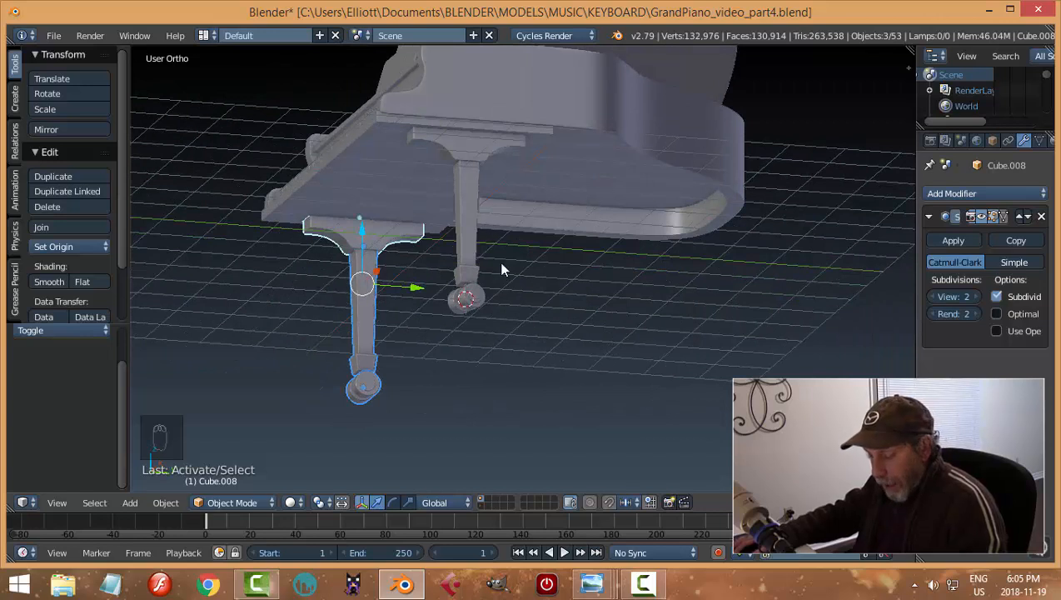
key("shift+d")
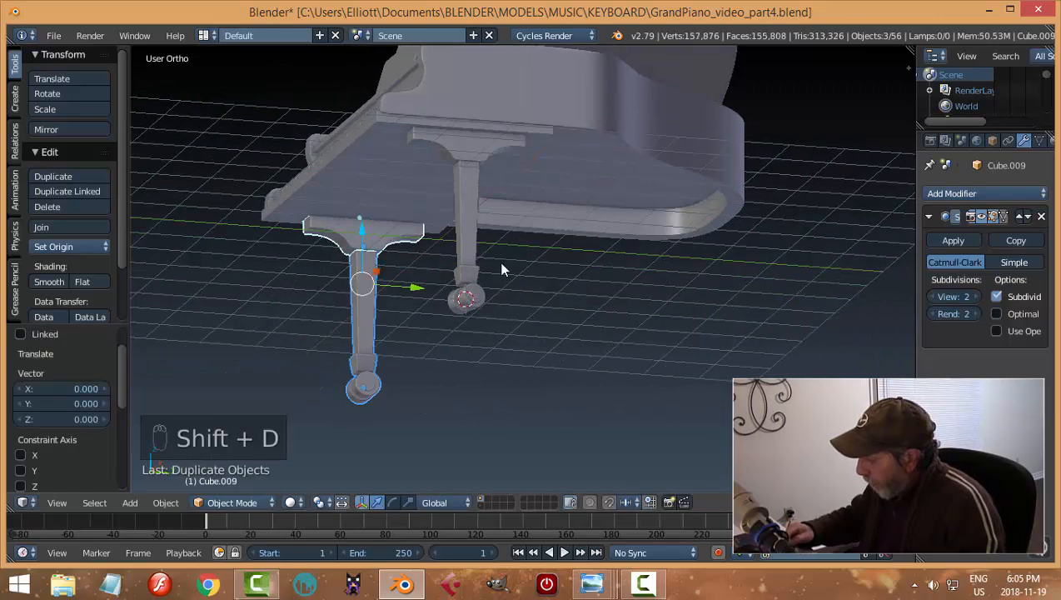
Move the new leg copy 1.486 along X and 5.102 along Y to the piano's tail, using a wireframe top view
key("KP_7")
scroll(498, 265, "down", 5)
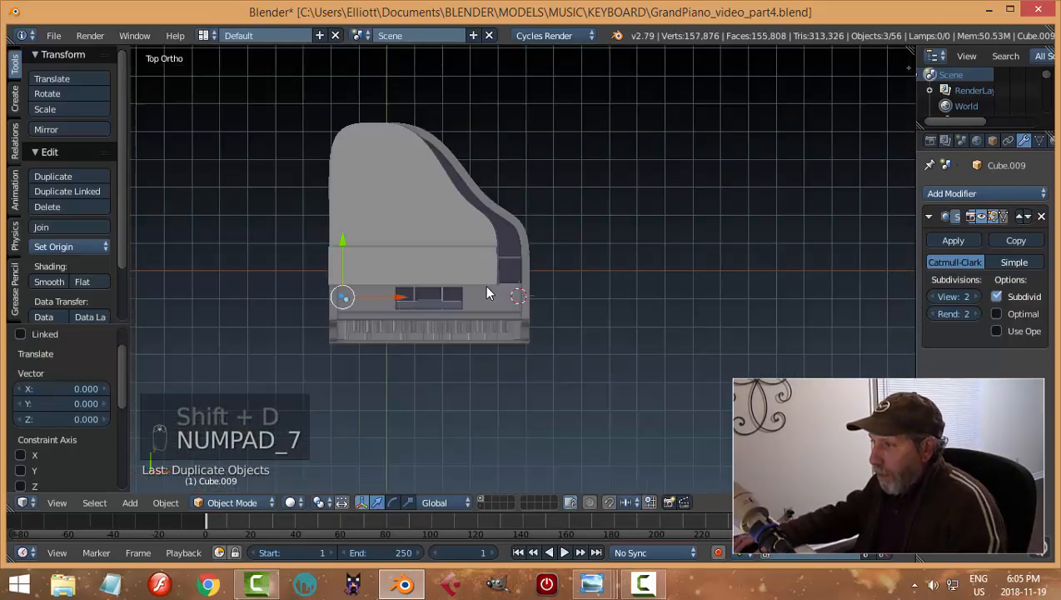
key("z")
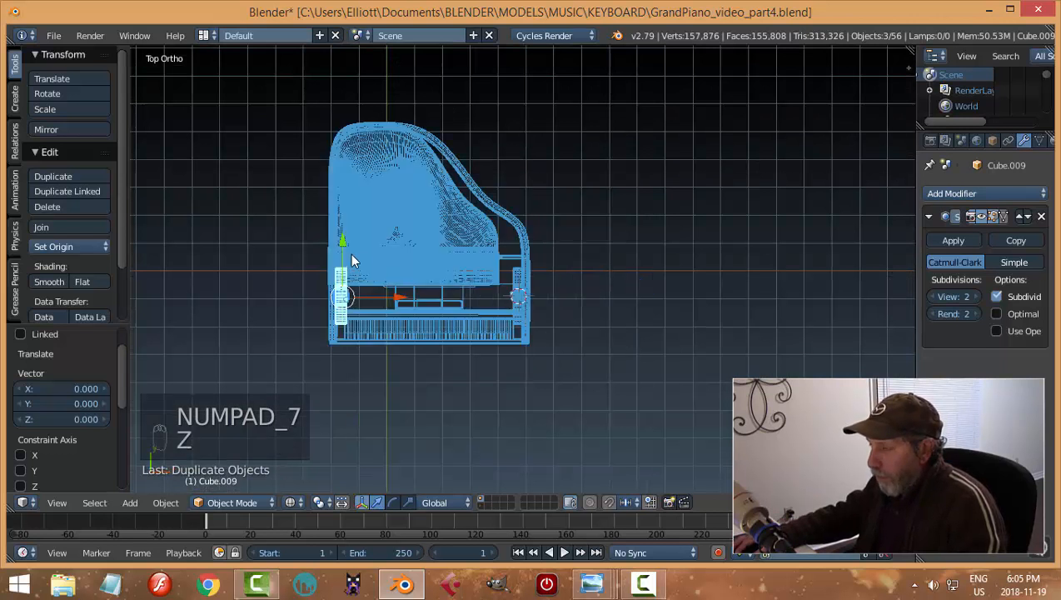
key("g")
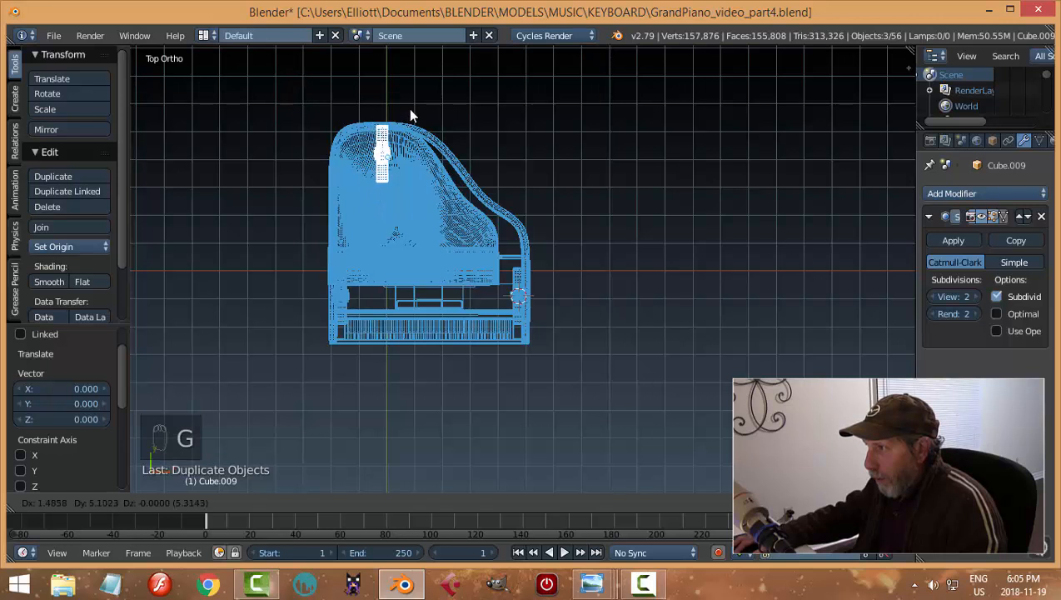
left_click(408, 107)
Rotate the tail leg 90° about Z, move it -0.019 in X and 0.818 in Y, and restore solid shading
scroll(469, 179, "up", 2)
type("r")
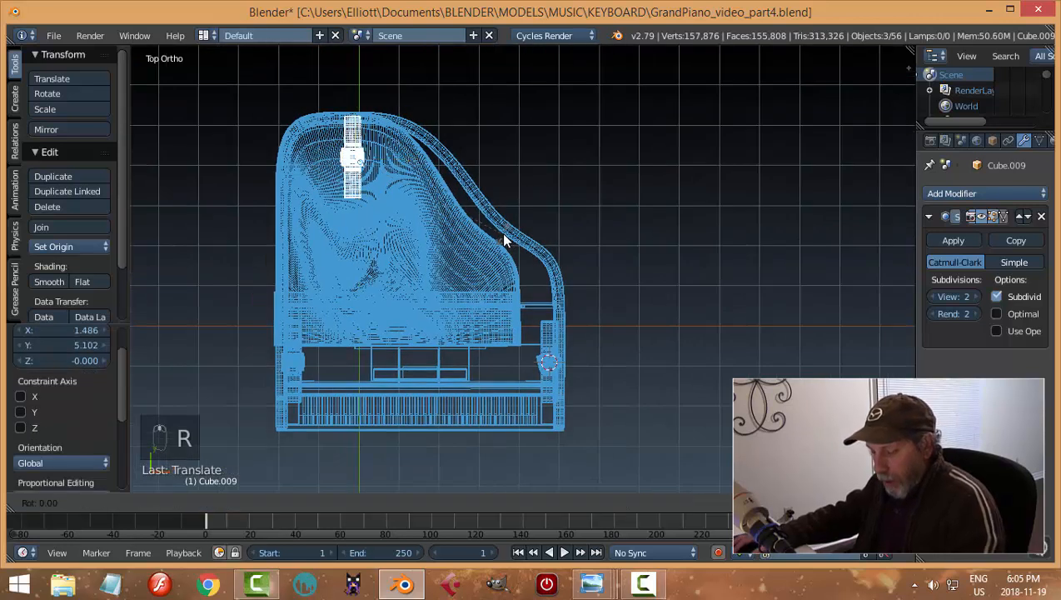
type("90")
key("Return")
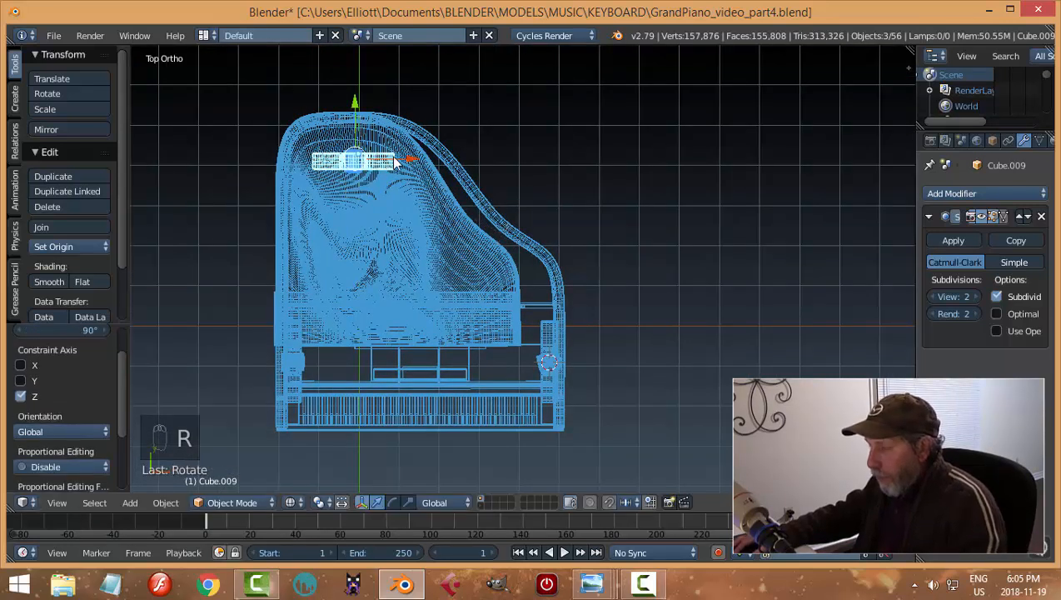
key("g")
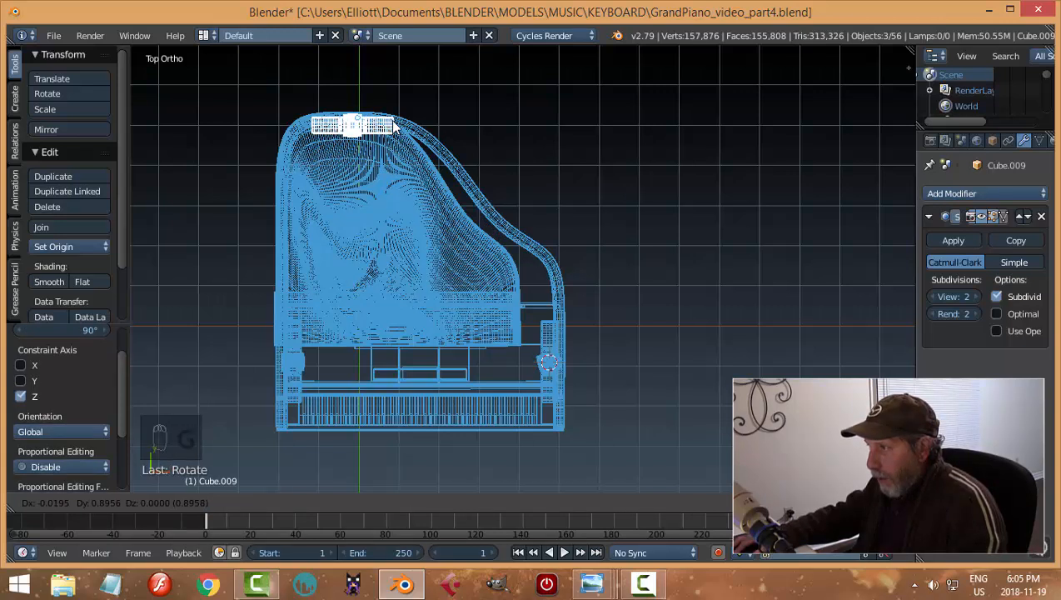
left_click(393, 125)
middle_click_drag(613, 226, 566, 121)
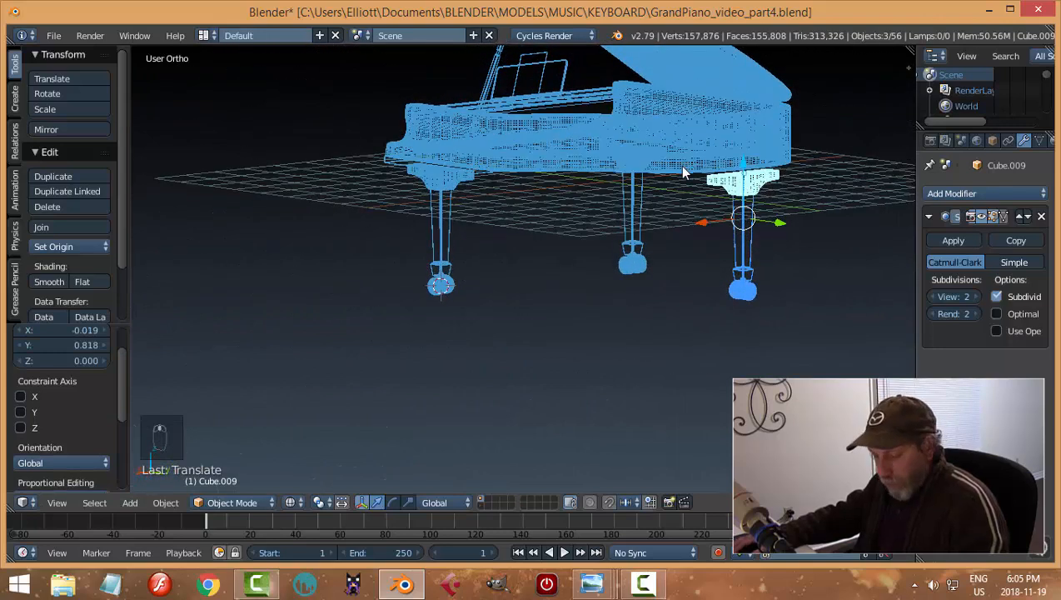
middle_click_drag(682, 171, 727, 182)
key("z")
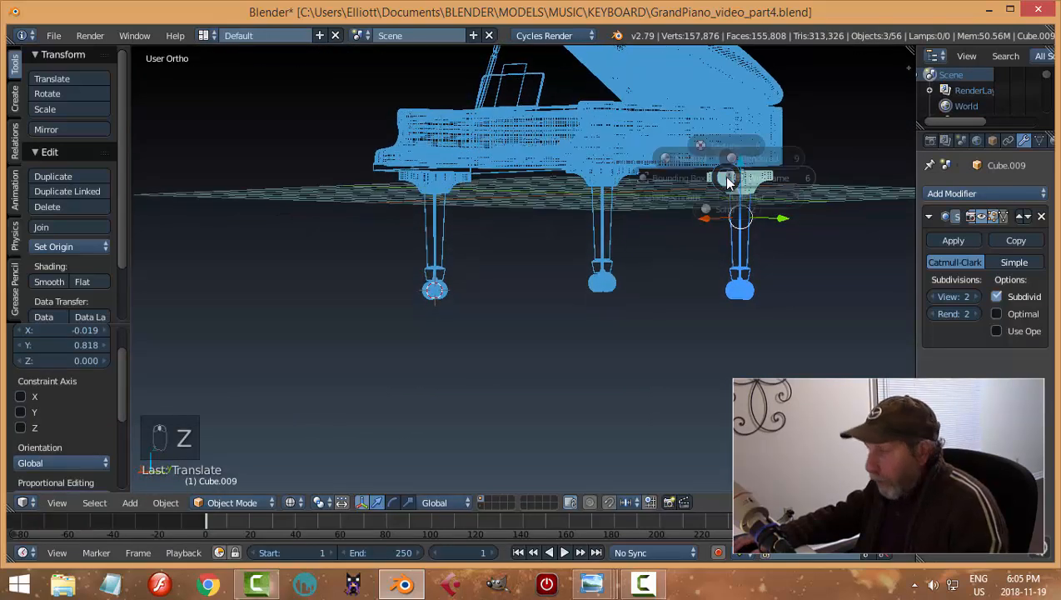
left_click(722, 267)
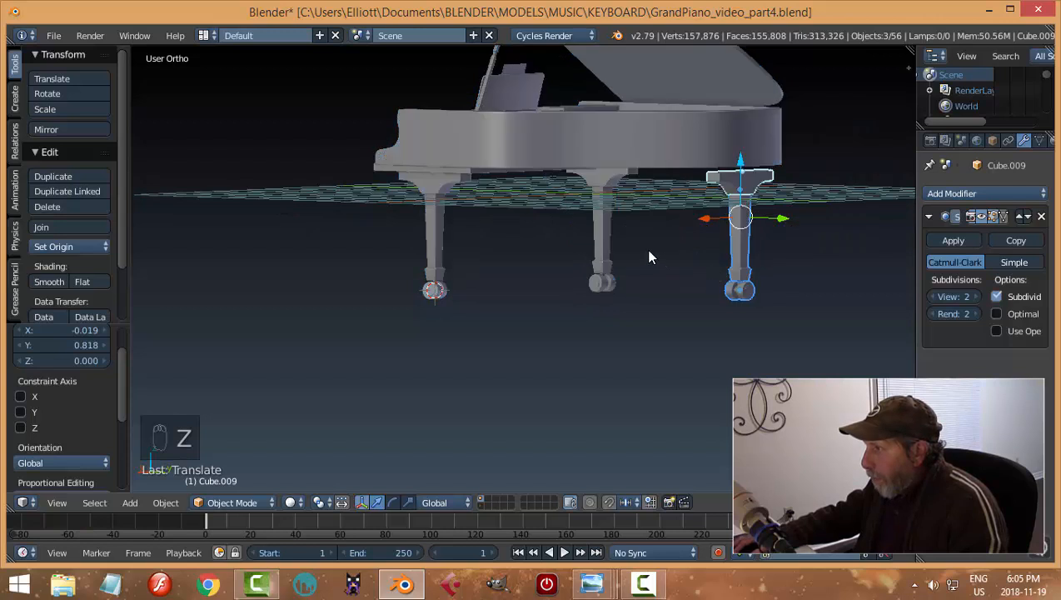
Rotate only the tail leg's caster 90° about Z and deselect it
mouse_move(649, 257)
middle_mouse_down()
mouse_move(720, 239)
mouse_move(735, 249)
mouse_move(643, 241)
mouse_move(670, 254)
middle_mouse_up()
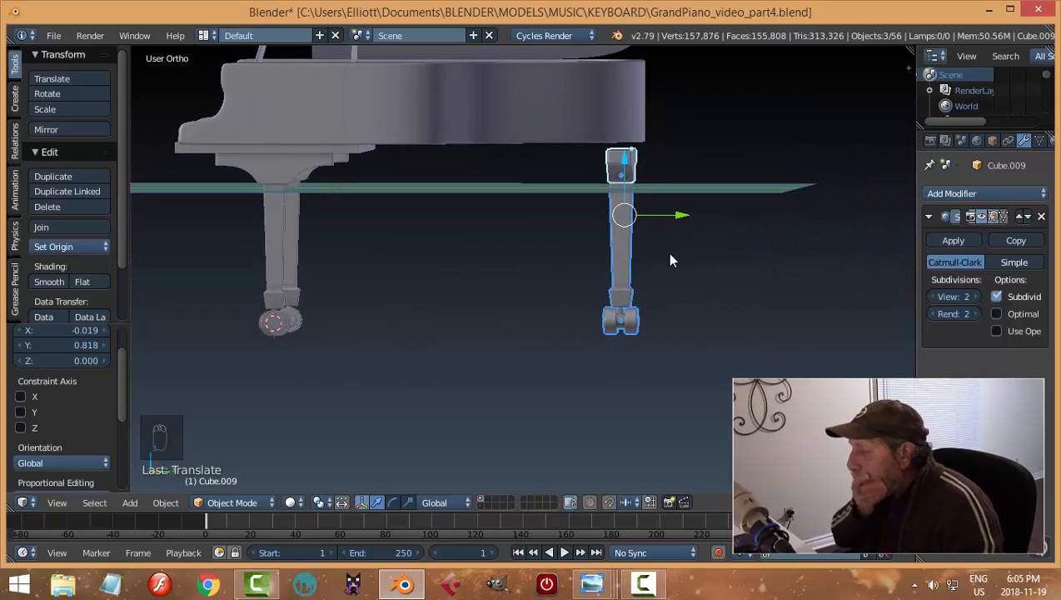
middle_click_drag(669, 255, 482, 325)
right_click(459, 279)
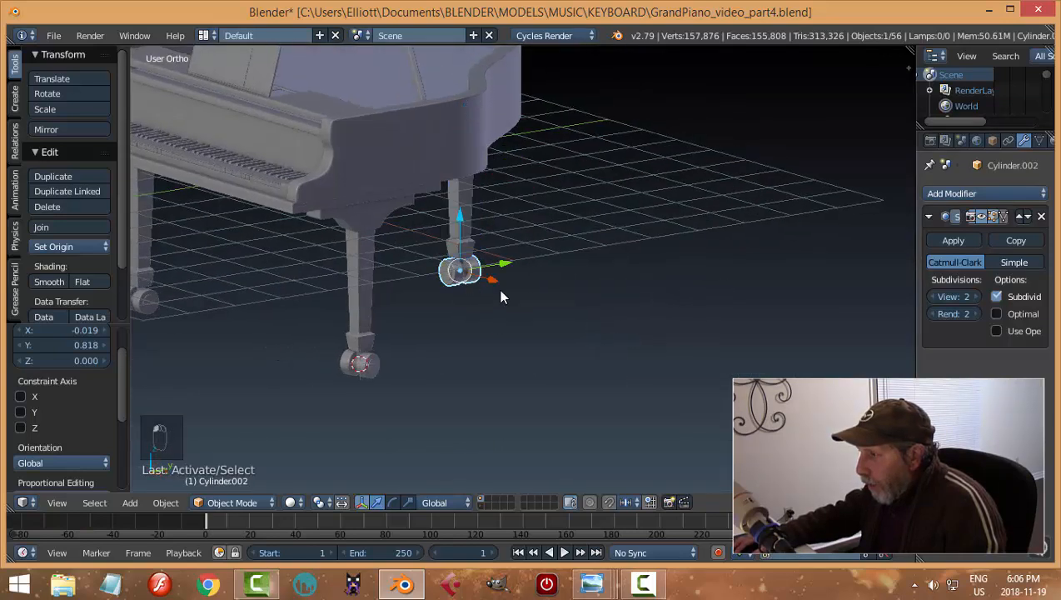
type("rz")
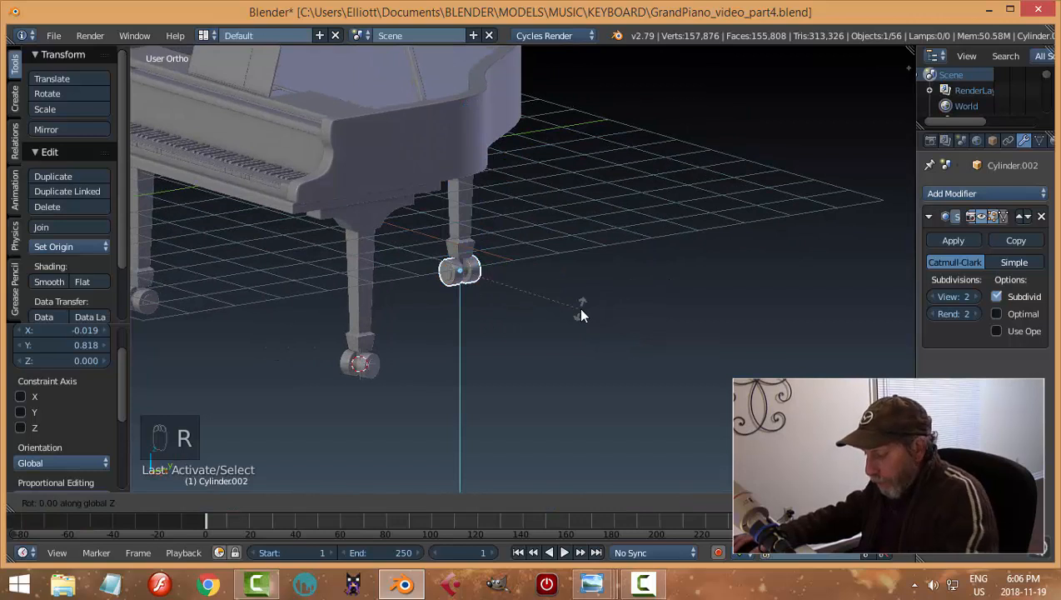
type("90")
key("Return")
key("a")
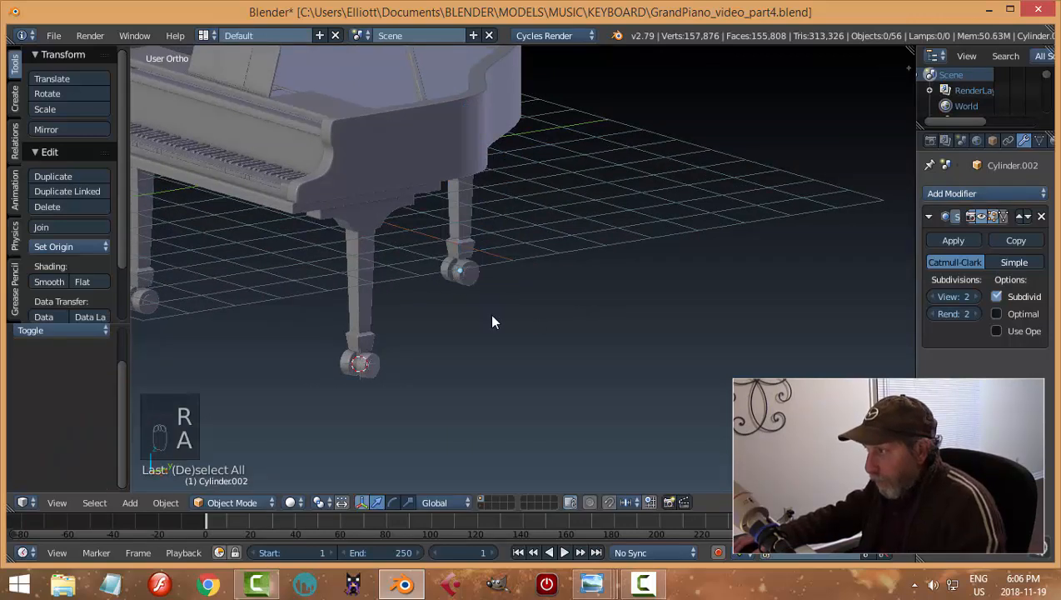
Save the piano file and bring the whole instrument into view
middle_click_drag(493, 314, 435, 295)
scroll(523, 308, "down", 4)
key("ctrl+s")
middle_click_drag(573, 277, 575, 300)
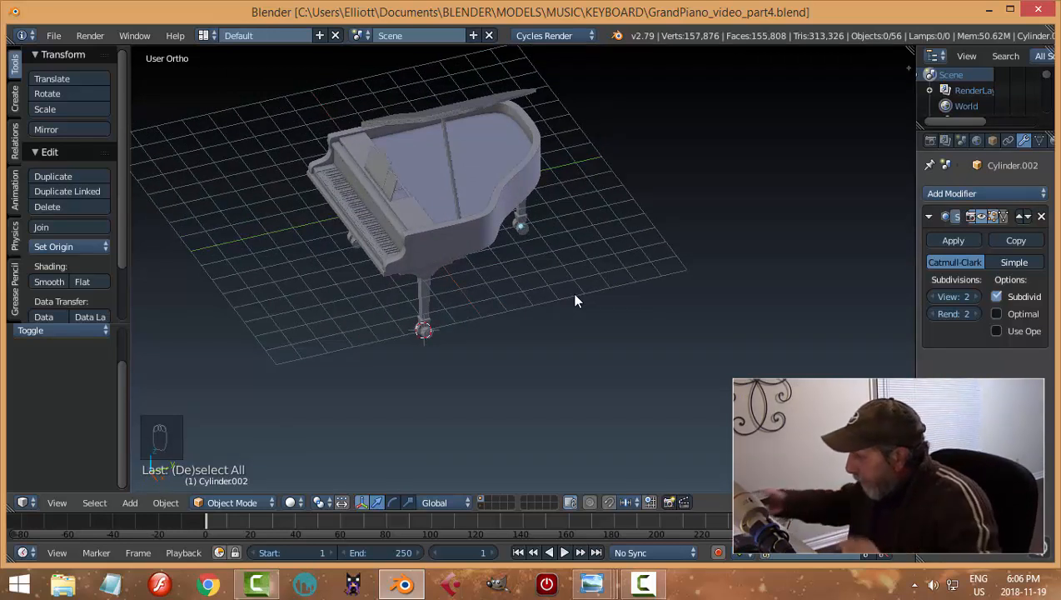
Turn off the grid floor display in the 3D view
key("n")
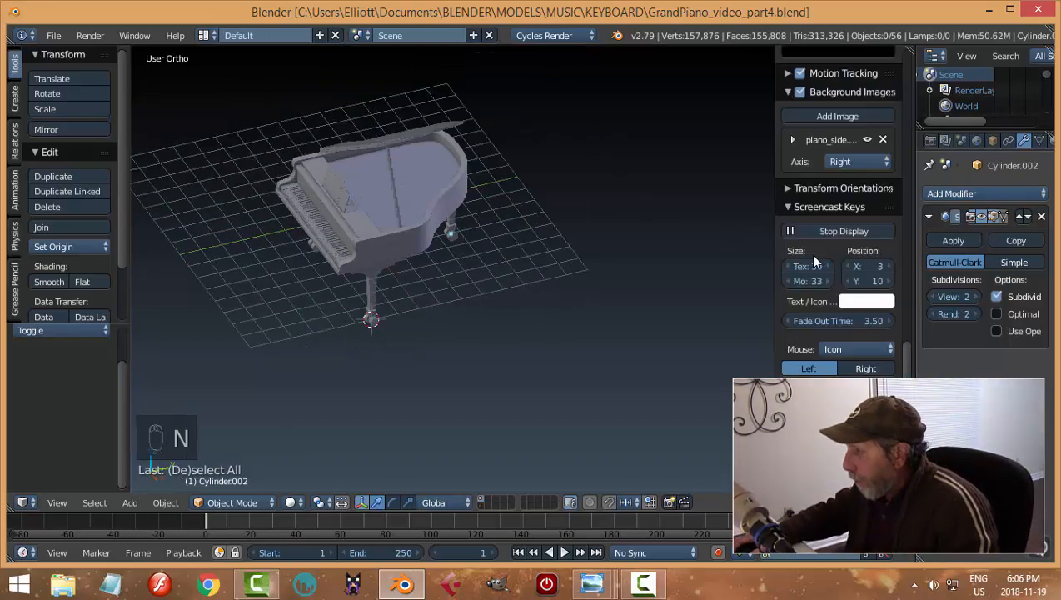
left_click(797, 214)
scroll(796, 186, "up", 5)
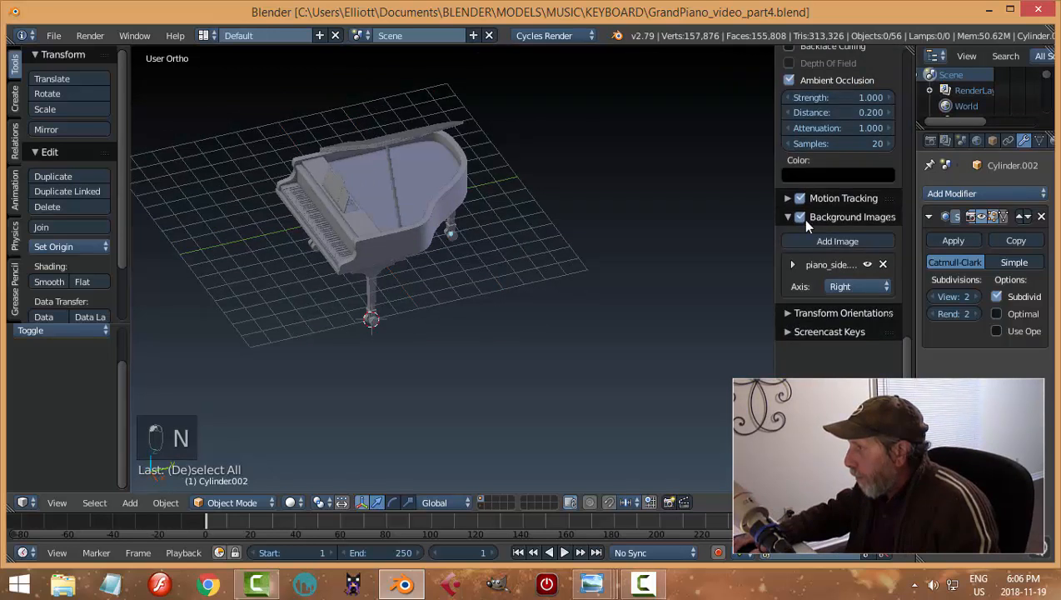
scroll(802, 166, "up", 3)
left_click(786, 172)
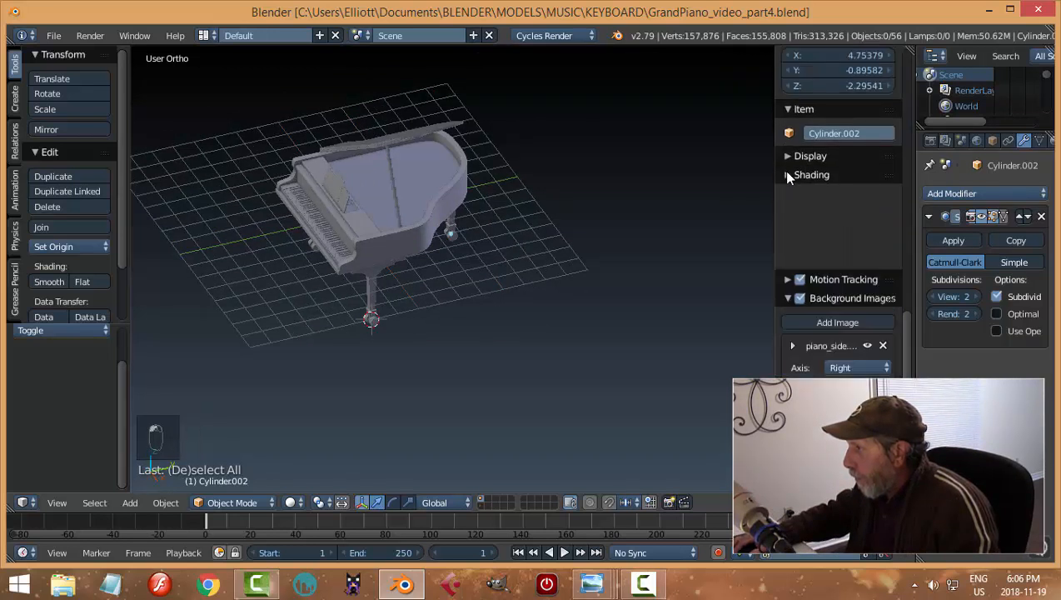
left_click(783, 158)
left_click(812, 270)
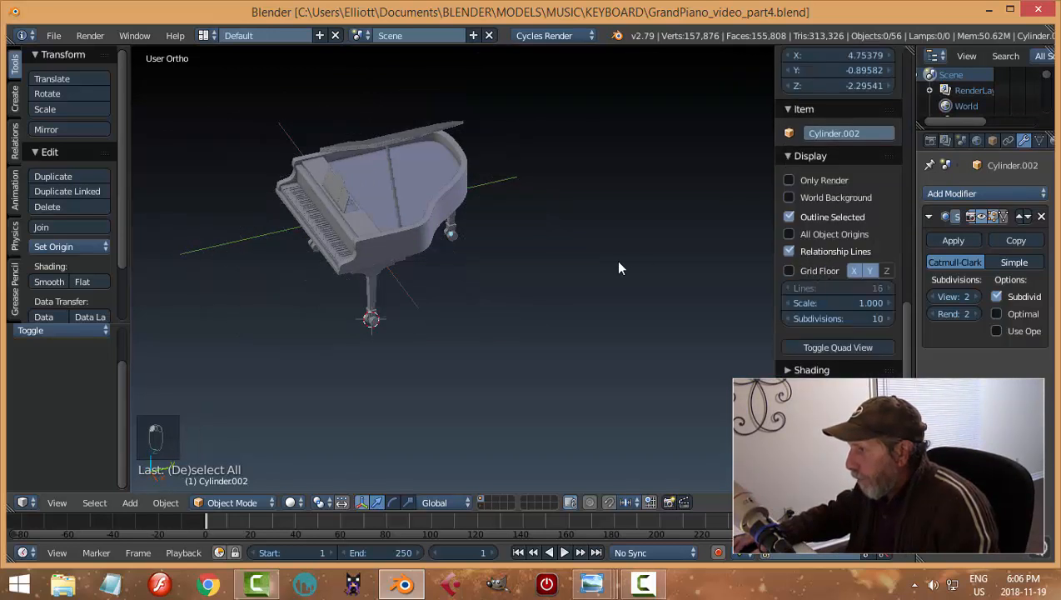
key("n")
Move the panel on the underside of the piano case -0.449 along Z and deselect it
scroll(609, 261, "up", 3)
middle_click_drag(609, 262, 498, 133)
right_click(503, 190)
key("h")
key("alt+h")
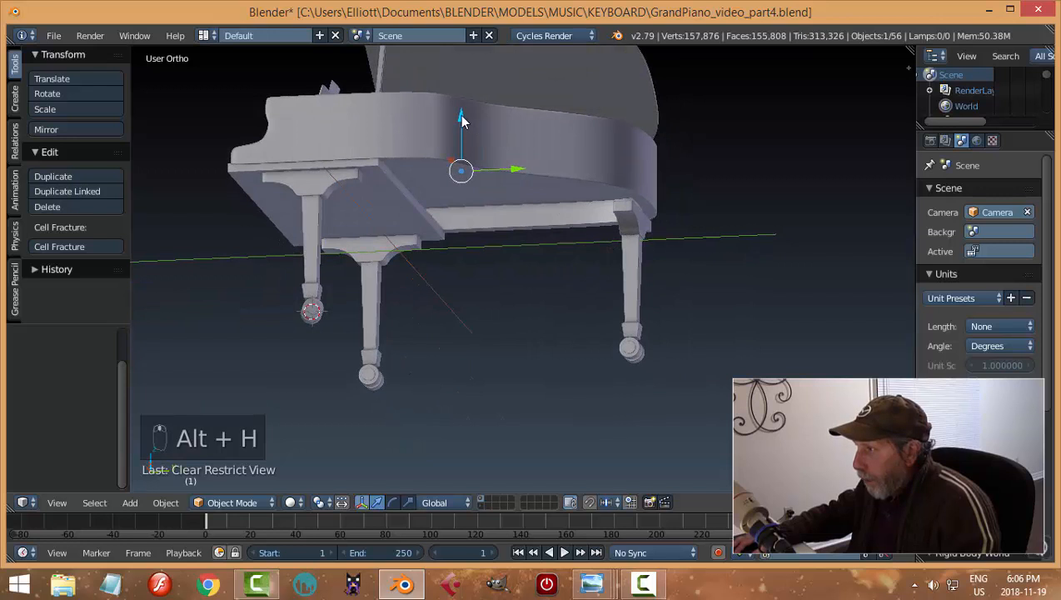
left_click_drag(462, 121, 460, 136)
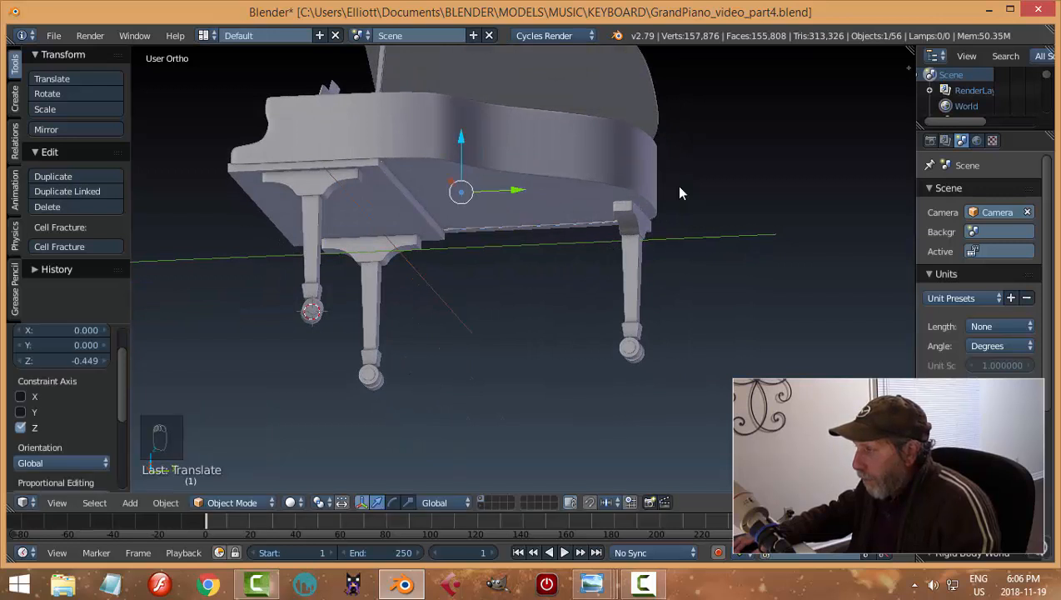
middle_click_drag(679, 193, 701, 187)
key("a")
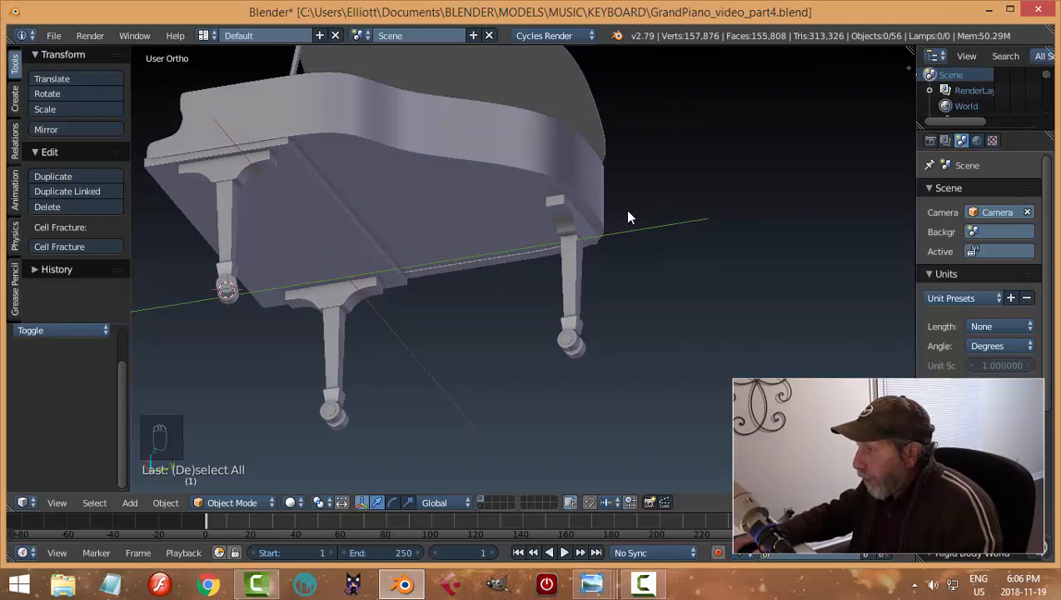
middle_click_drag(595, 215, 606, 269)
scroll(628, 267, "up", 2)
middle_click_drag(715, 234, 585, 196, "shift")
right_click(606, 190)
middle_click_drag(678, 211, 632, 256)
key("Tab")
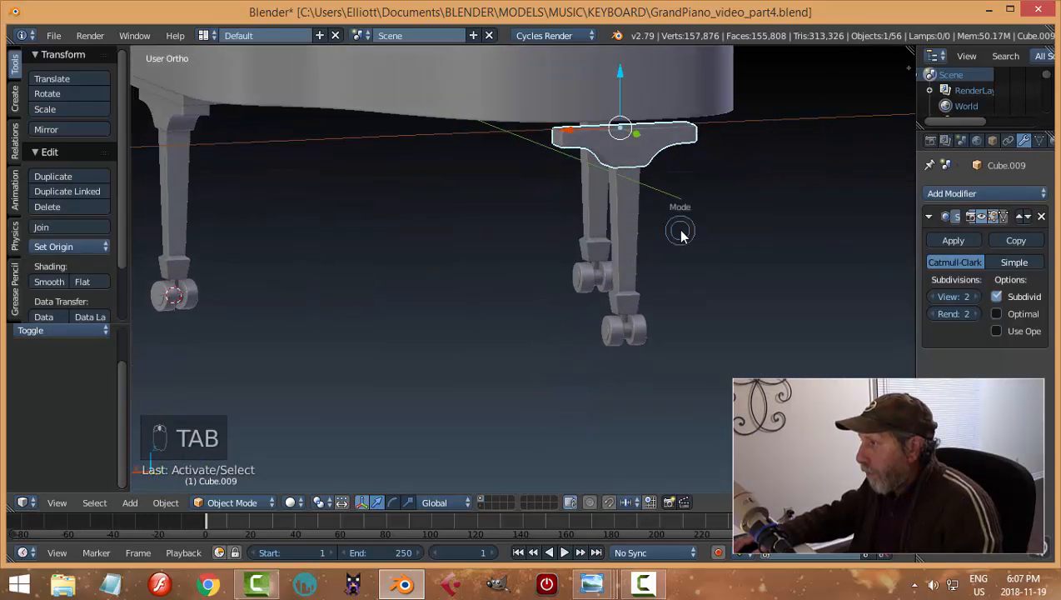
left_click(784, 238)
middle_click_drag(726, 192, 667, 266)
key("Tab")
left_click(609, 181)
Duplicate the board beneath the keyboard and move the copy 4.620 along Y toward the piano's tail
right_click(329, 243)
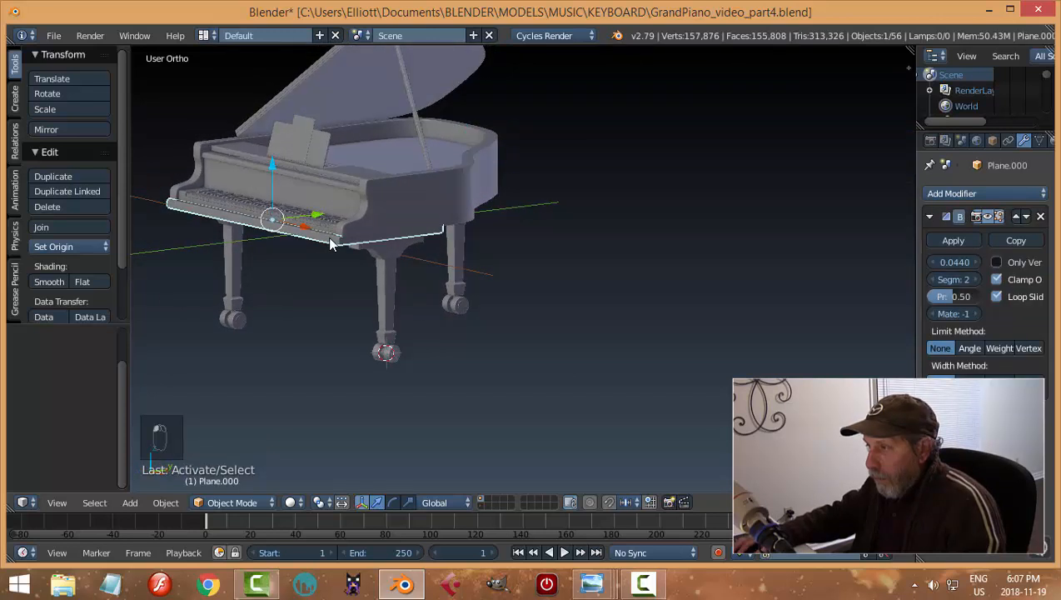
middle_click_drag(329, 241, 572, 277)
key("shift+d")
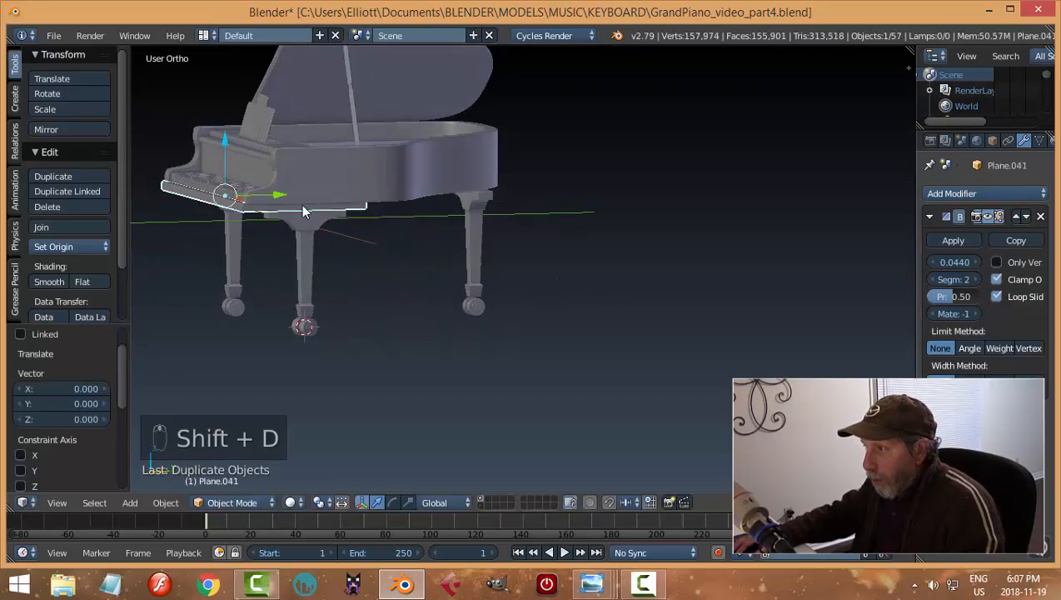
key("y")
left_click(587, 222)
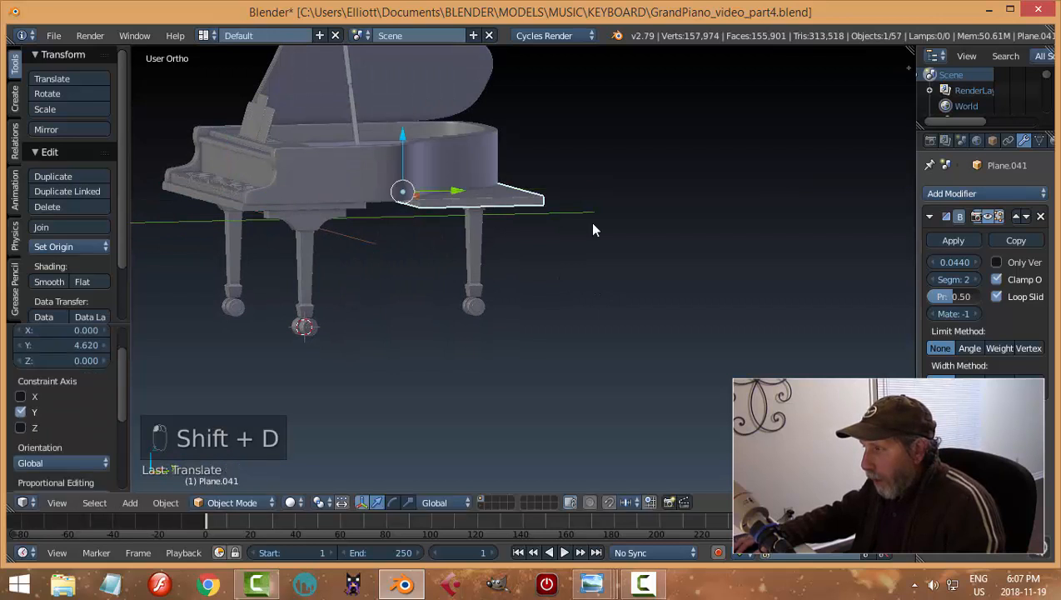
Edit the copied board's mesh in face mode and move its protruding end face -3.658 along X
middle_click_drag(590, 222, 493, 251)
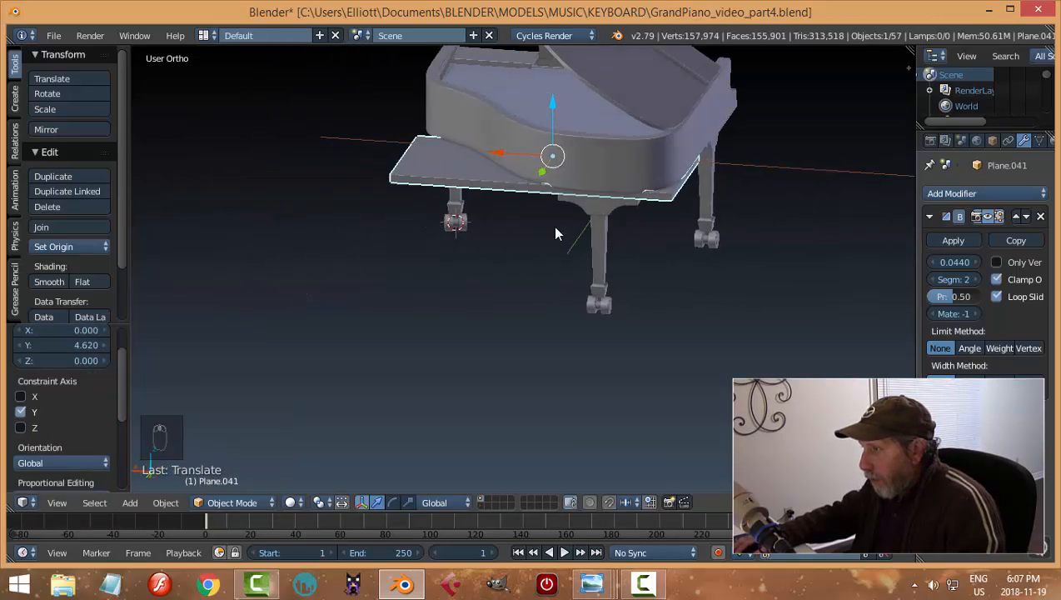
key("Tab")
left_click(777, 264)
key("a")
key("a")
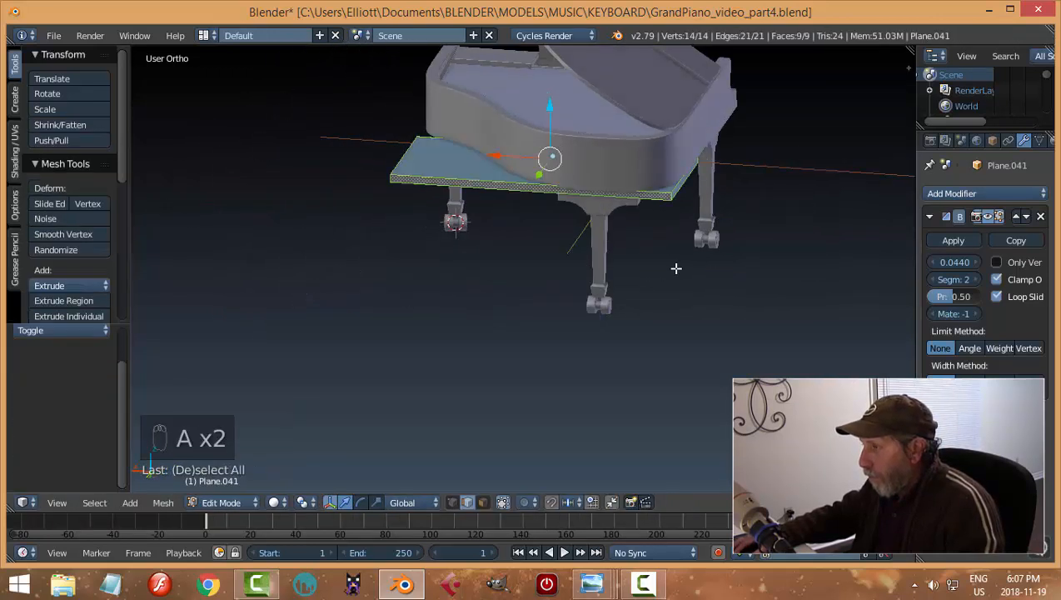
middle_click_drag(531, 274, 528, 265)
key("a")
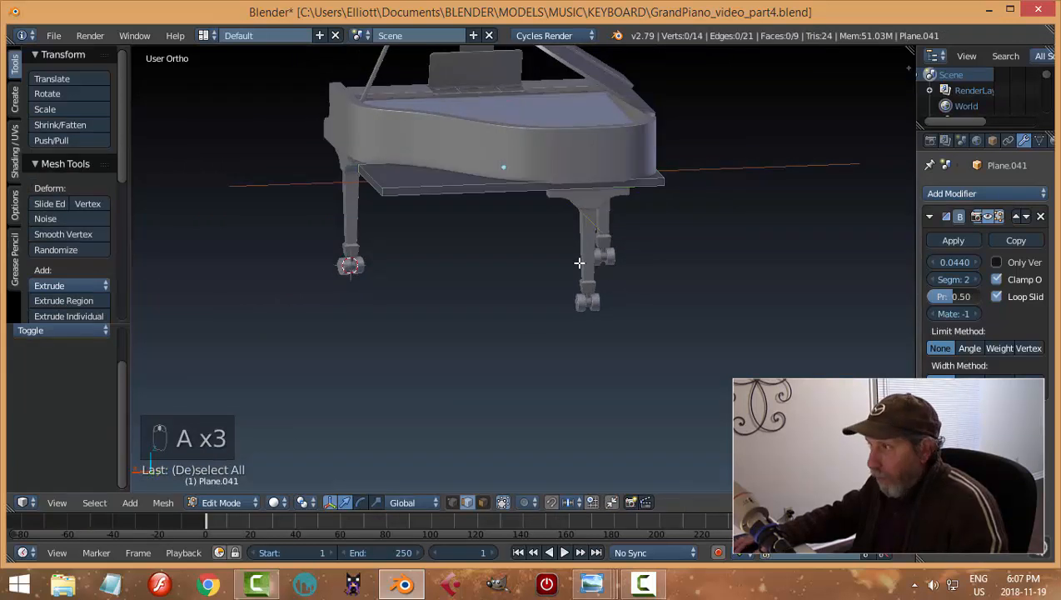
key("ctrl+Tab")
left_click(525, 265)
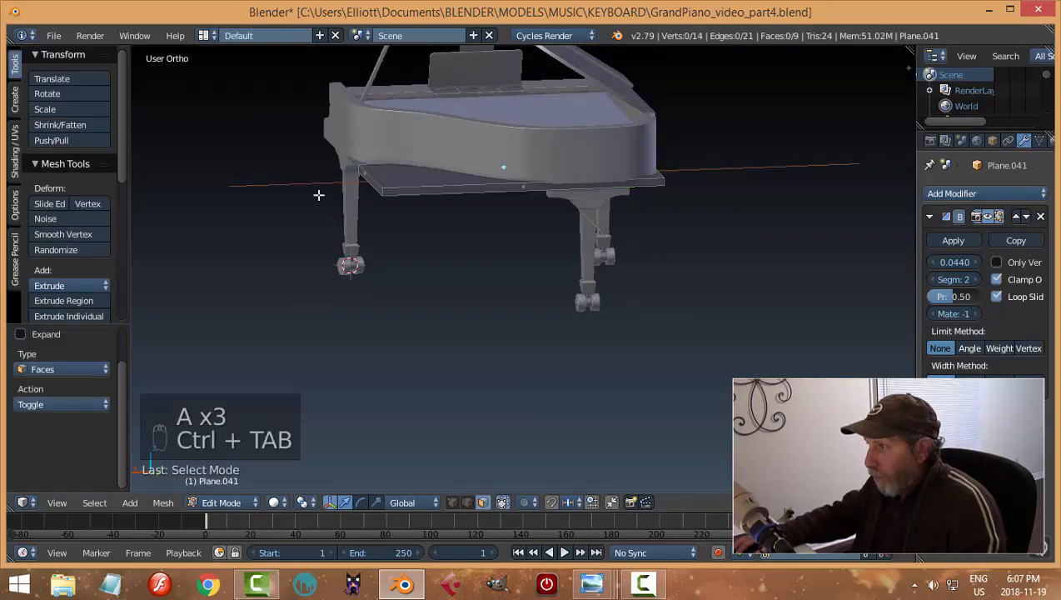
right_click(363, 180)
right_click_drag(367, 173, 468, 180)
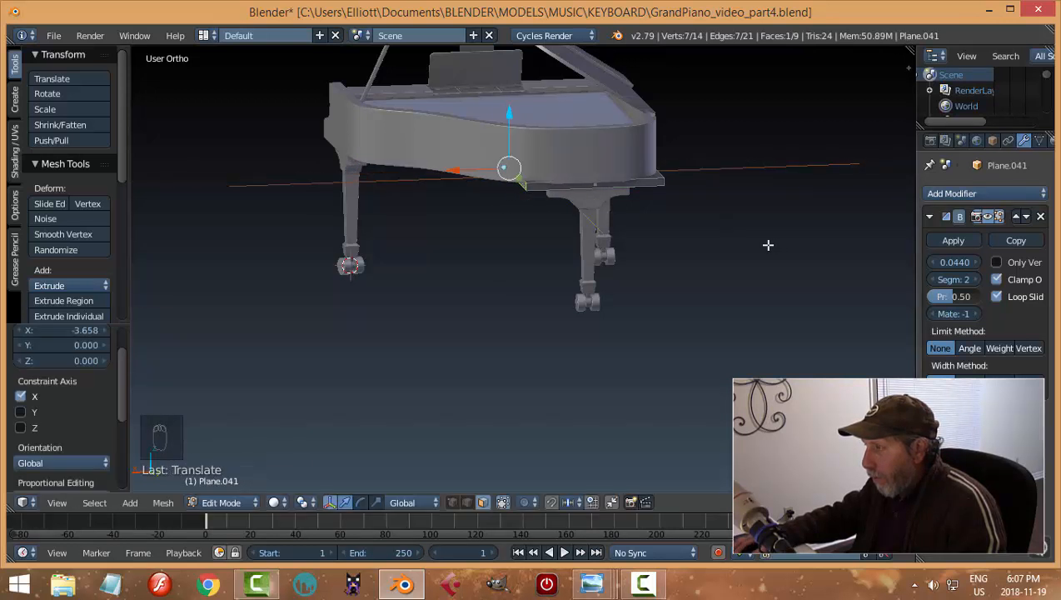
Move the board's opposite end face 0.438 along X
middle_click_drag(767, 244, 666, 240)
right_click(662, 205)
left_click_drag(664, 188, 652, 187)
Try to move the board's front face -3.993 along X and 2.461 along Y, and undo both moves
middle_click_drag(652, 187, 659, 265)
right_click(615, 175)
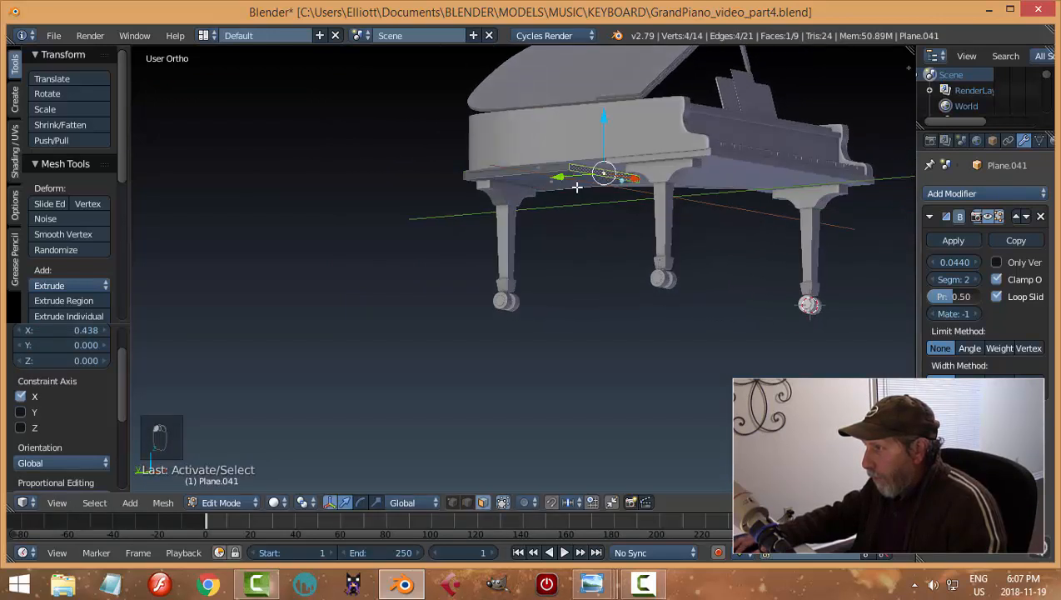
middle_click_drag(664, 250, 659, 224)
left_click_drag(643, 194, 579, 199)
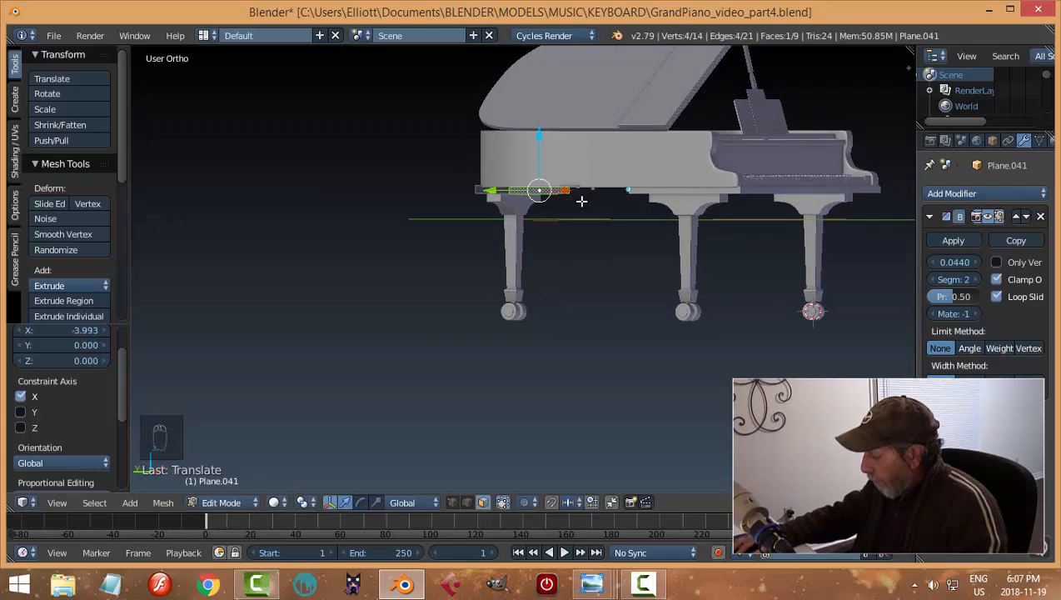
key("ctrl+KP_3")
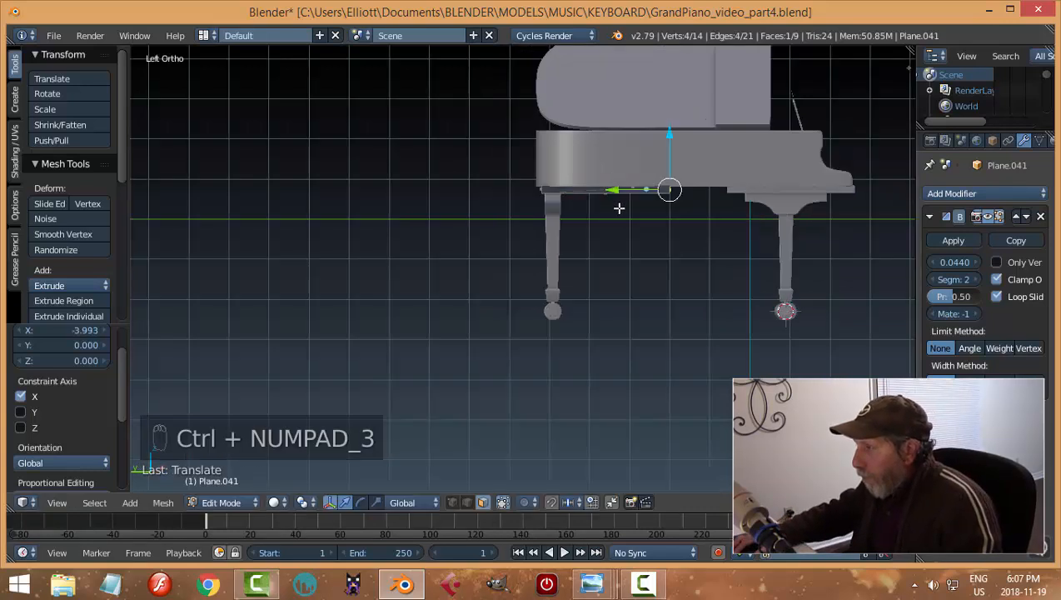
scroll(620, 209, "up", 2)
left_click_drag(465, 248, 350, 259)
middle_click_drag(525, 322, 514, 297)
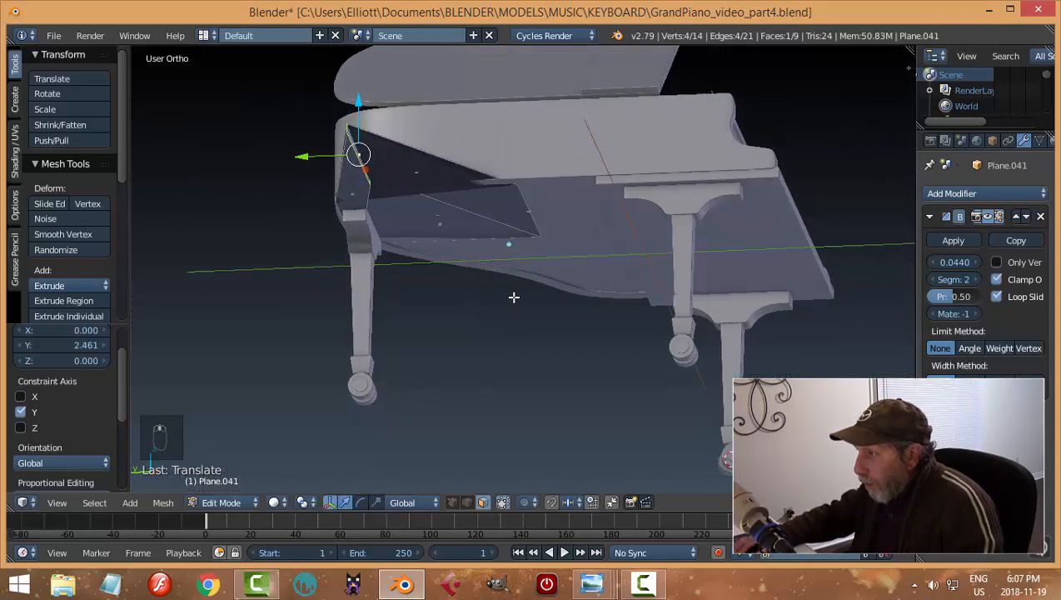
key("ctrl+z")
key("ctrl+z")
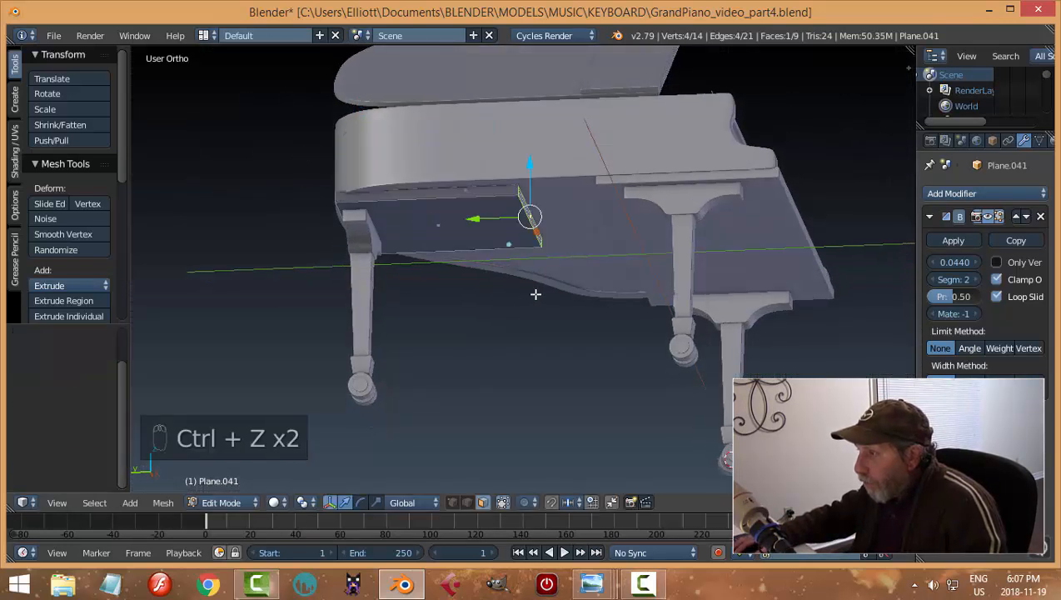
Try to pull the board's front face along Y toward the tail leg, and undo the move
middle_click_drag(557, 304, 581, 330)
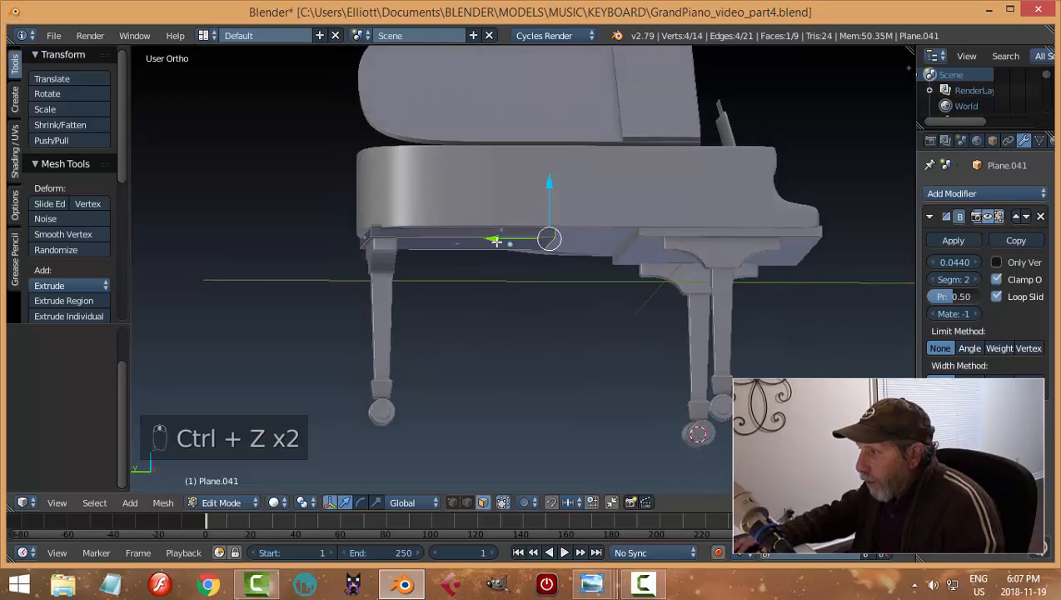
left_click_drag(496, 242, 362, 246)
key("ctrl+z")
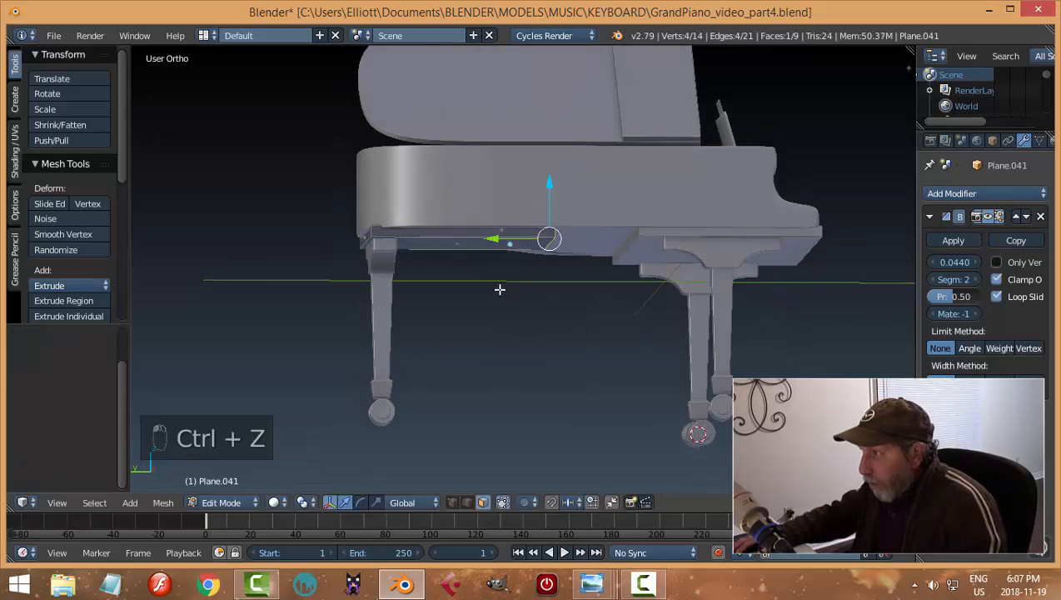
Select the board's entire mesh and move it -0.230 along Z
key("a")
key("a")
key("a")
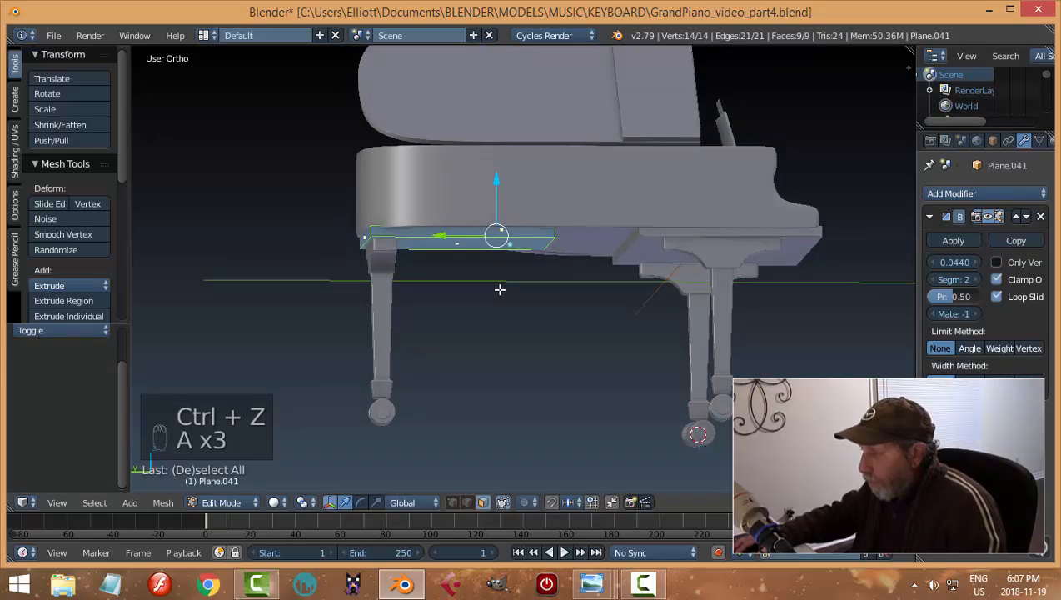
left_click_drag(496, 180, 566, 253)
middle_click_drag(566, 253, 516, 270)
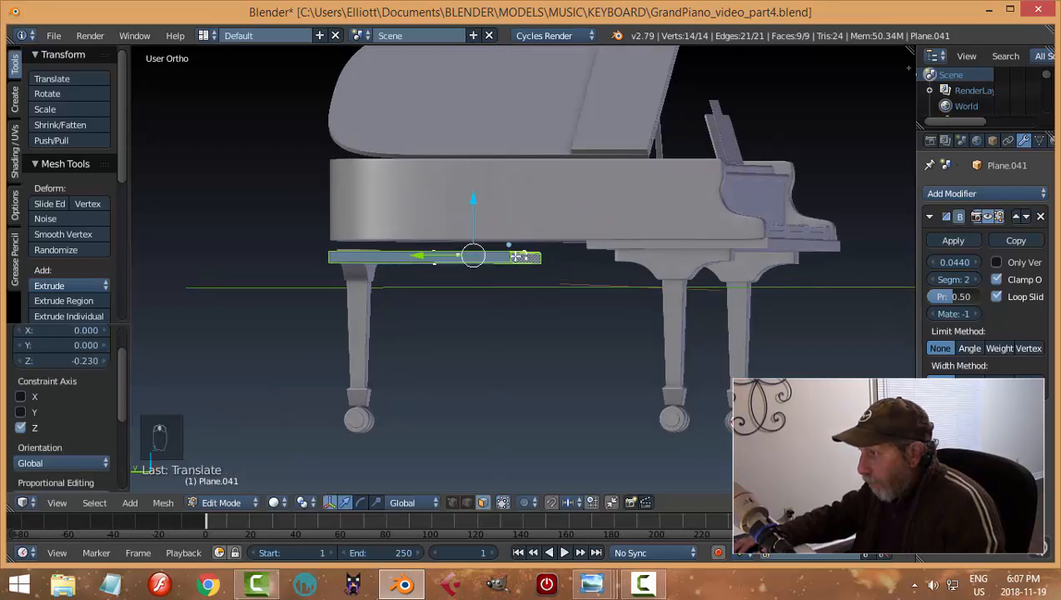
Try to move one front face of the board 0.469 along Y, and undo it back to the full mesh selection
right_click(515, 258)
mouse_move(588, 305)
middle_mouse_down()
mouse_move(574, 309)
mouse_move(601, 308)
middle_mouse_up()
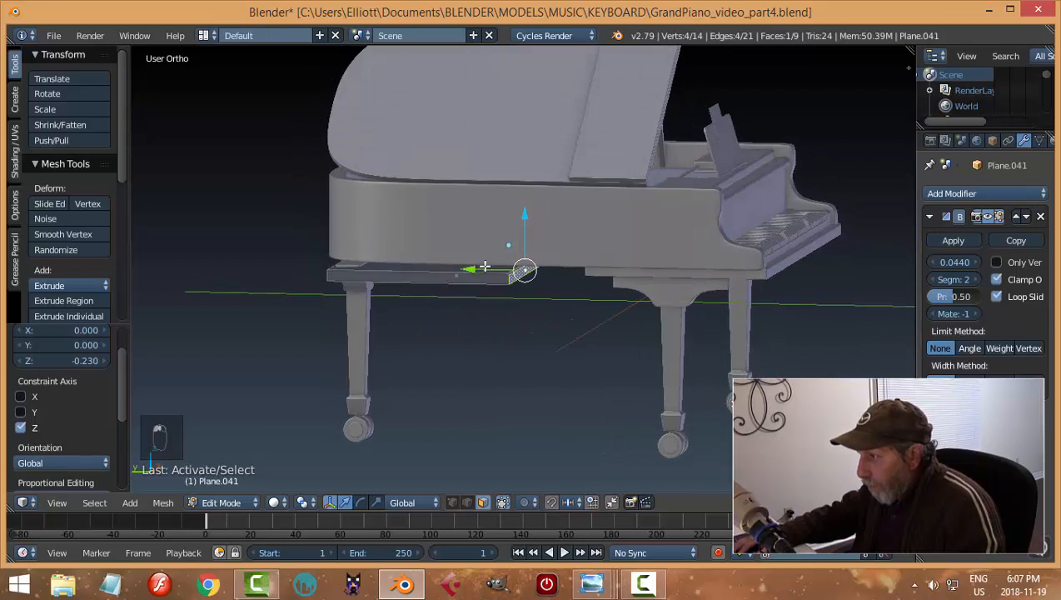
left_click_drag(480, 265, 452, 265)
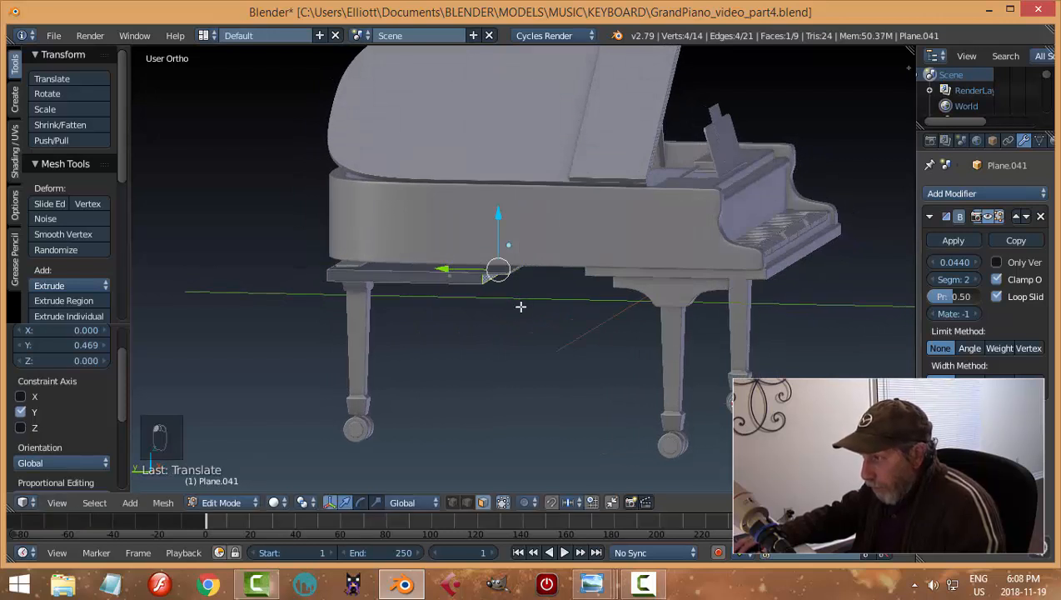
key("a")
middle_click_drag(520, 306, 542, 303)
scroll(498, 209, "up", 5)
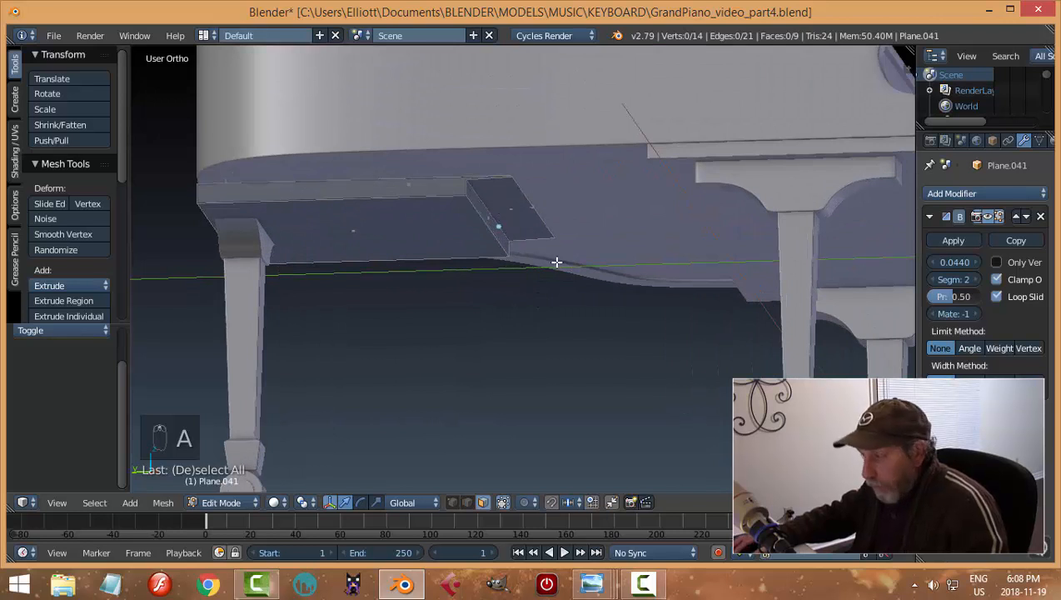
key("ctrl+z")
key("ctrl+z")
key("ctrl+z")
Lower the entire board mesh another 0.864 along Z, clear of the piano case
middle_click_drag(556, 263, 555, 292)
left_click_drag(445, 177, 456, 266)
middle_click_drag(456, 267, 552, 325)
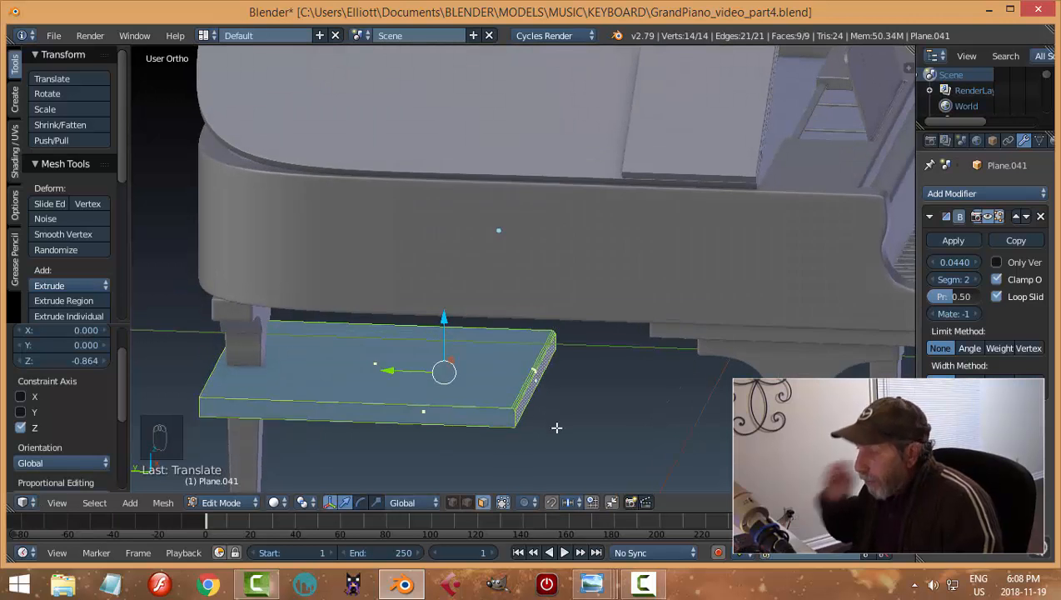
Try a centred loop cut across the board, and undo it
key("a")
key("ctrl+r")
left_click(410, 414)
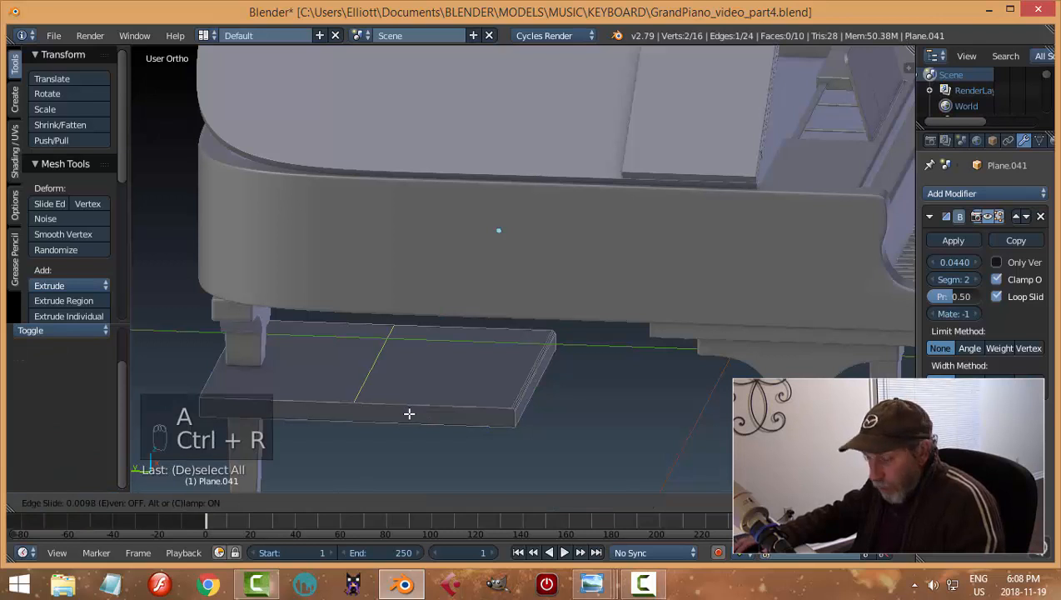
right_click(409, 413)
key("ctrl+z")
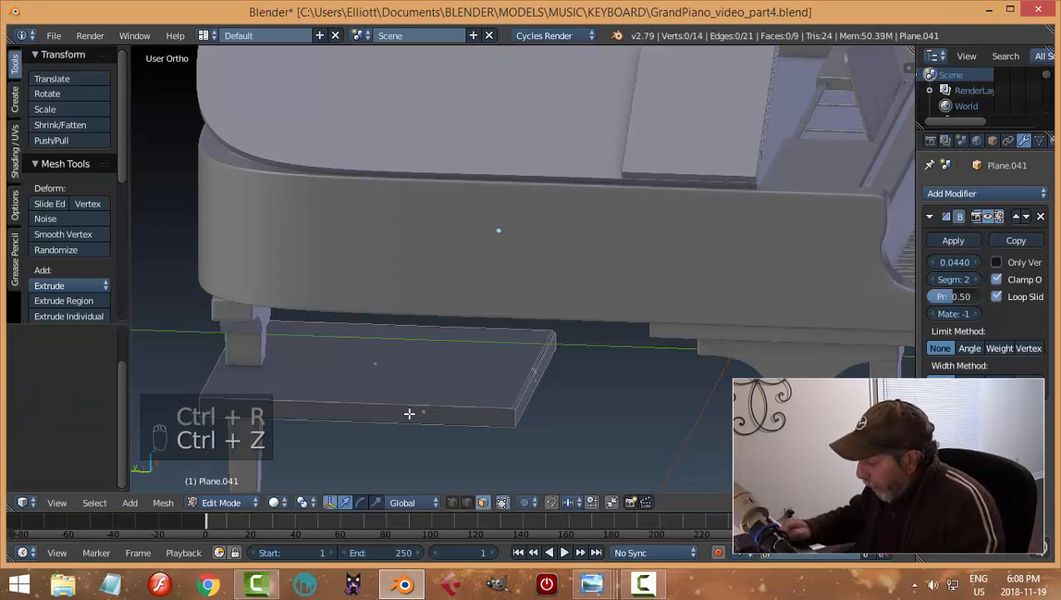
In wireframe top view, border-select the faces at the board's keyboard-side end and delete them as Faces
key("KP_7")
scroll(409, 414, "down", 6)
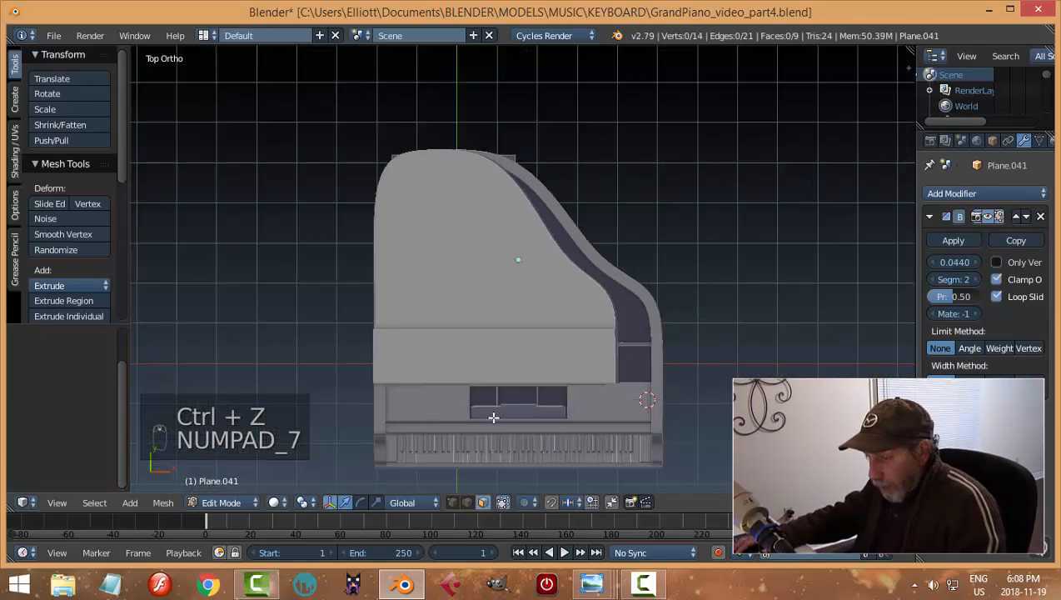
key("z")
scroll(522, 142, "up", 3)
key("a")
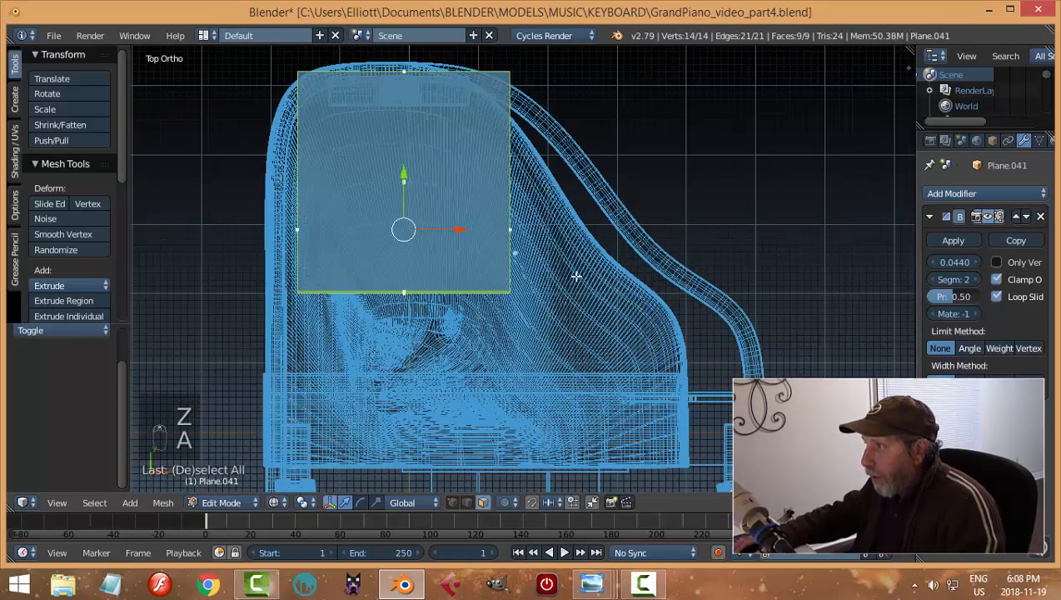
middle_click_drag(576, 275, 564, 344, "shift")
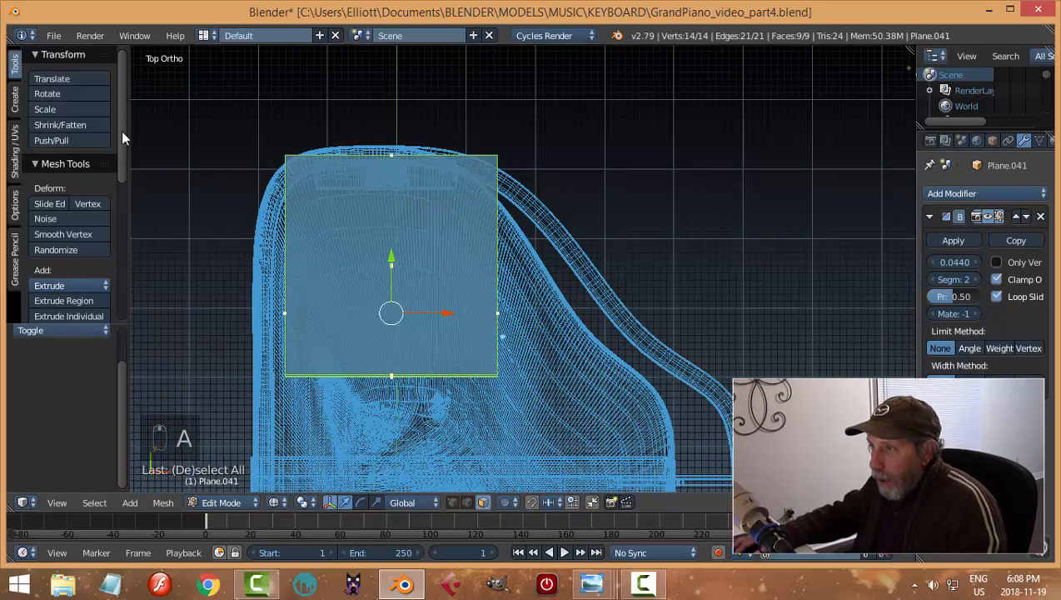
left_click_drag(121, 130, 115, 294)
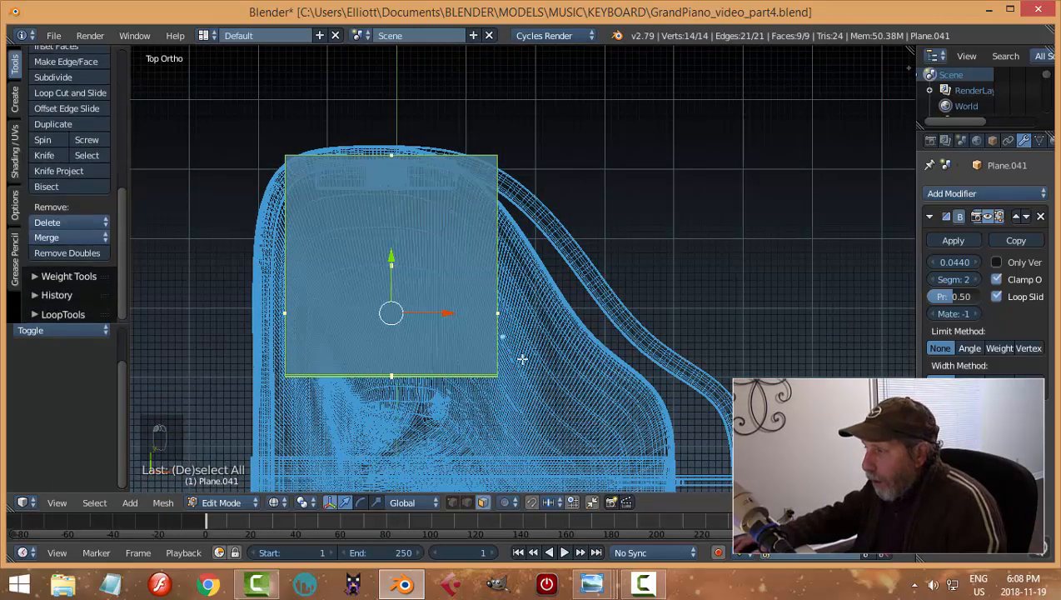
key("a")
key("b")
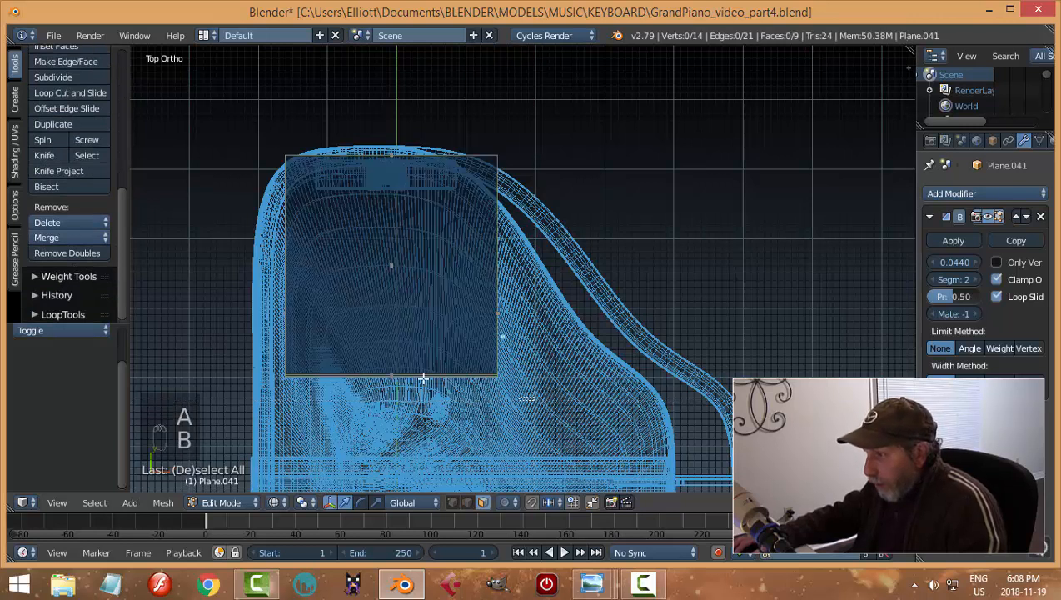
left_click_drag(528, 397, 247, 357)
key("x")
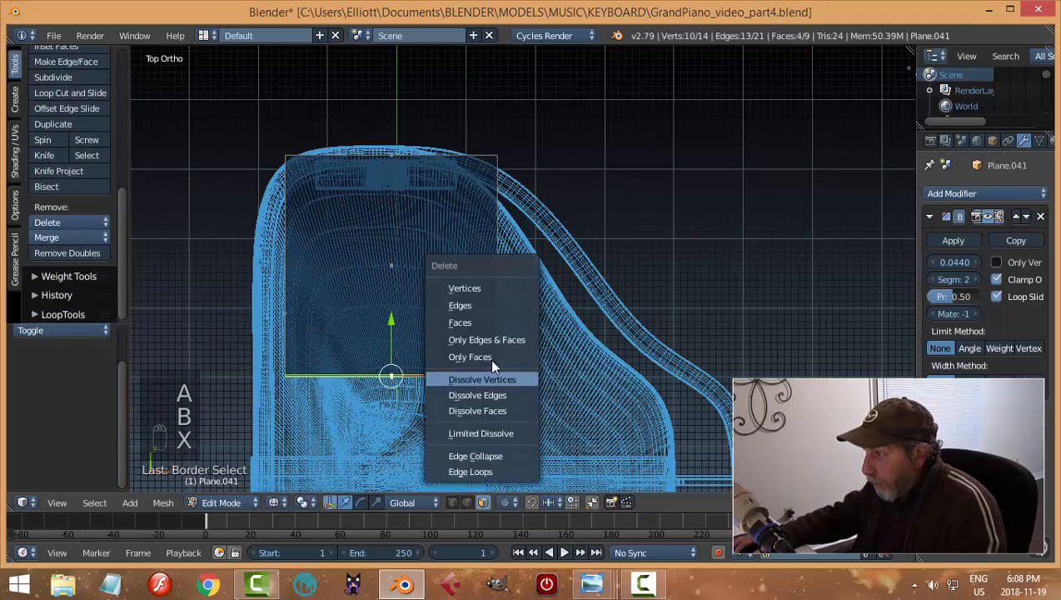
left_click(485, 324)
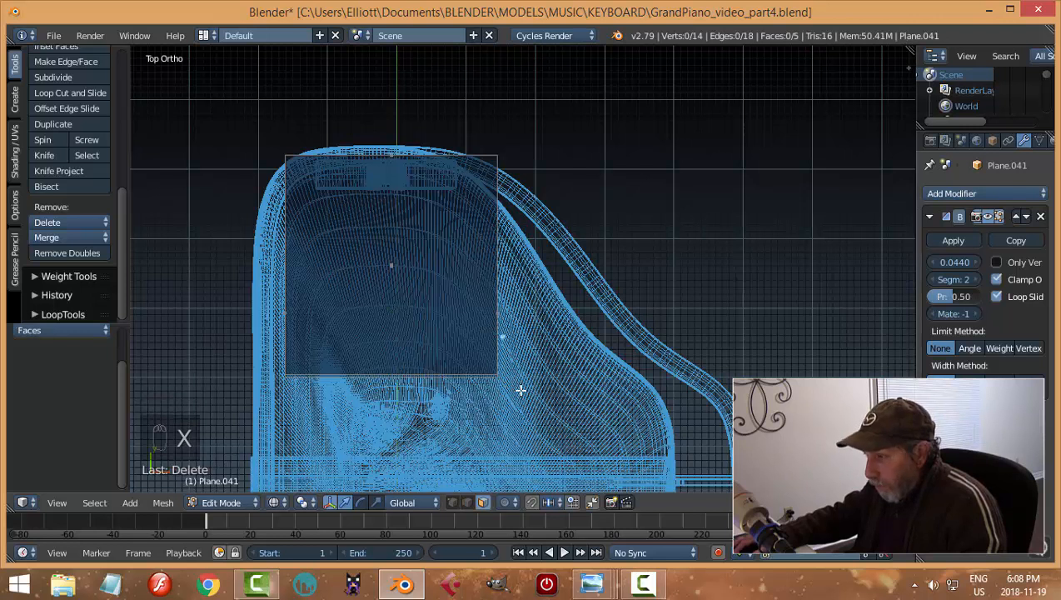
Switch to vertex selection and border-select the vertices along the board's keyboard-side end
key("ctrl+Tab")
left_click(455, 358)
key("b")
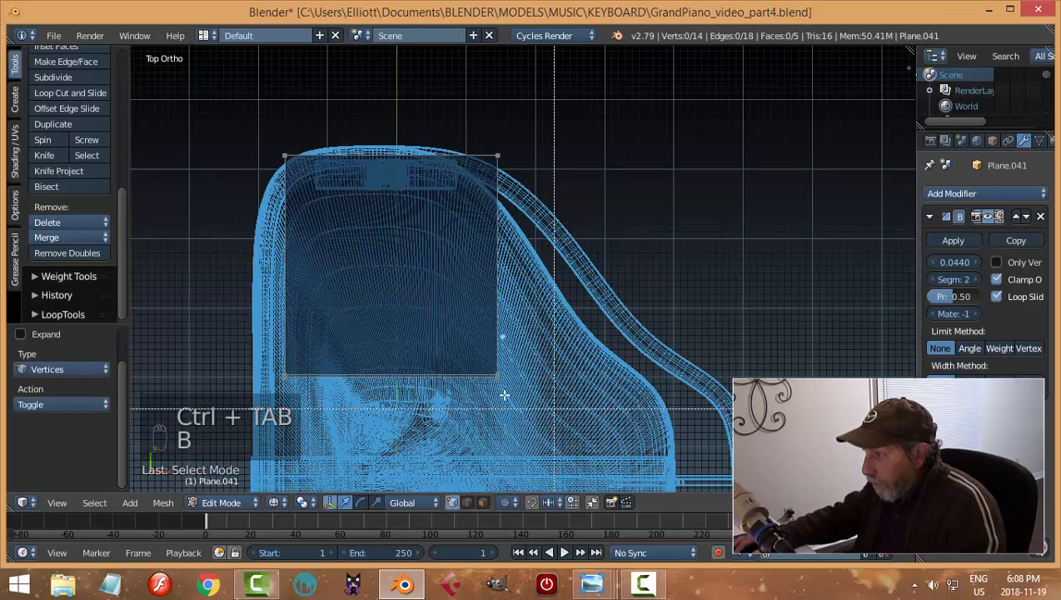
left_click_drag(552, 408, 233, 351)
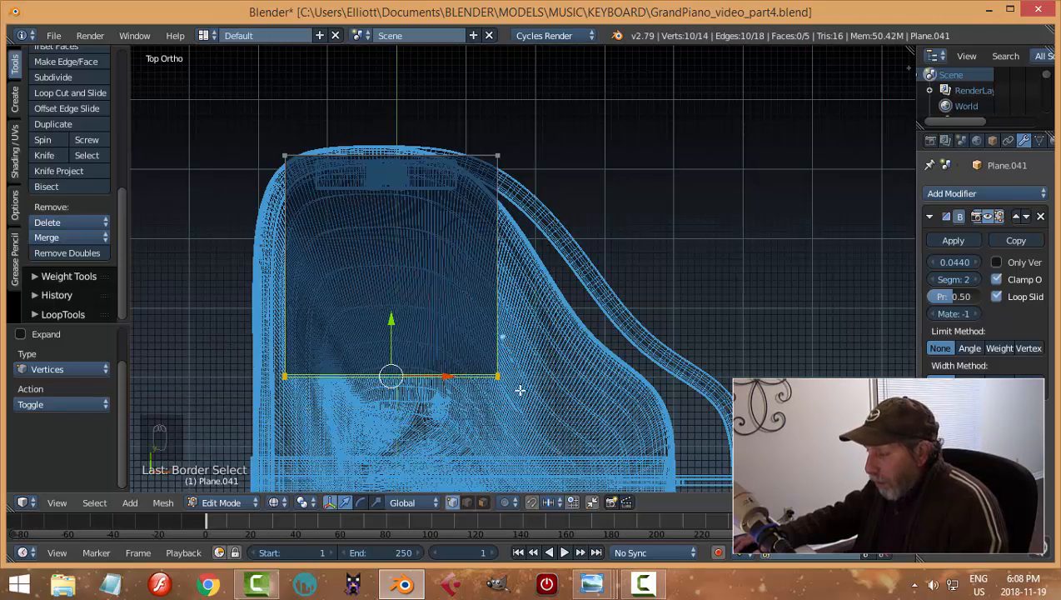
Bisect the entire board mesh crosswise near its middle and straighten the cut by scaling it to 0 along Y
key("a")
key("a")
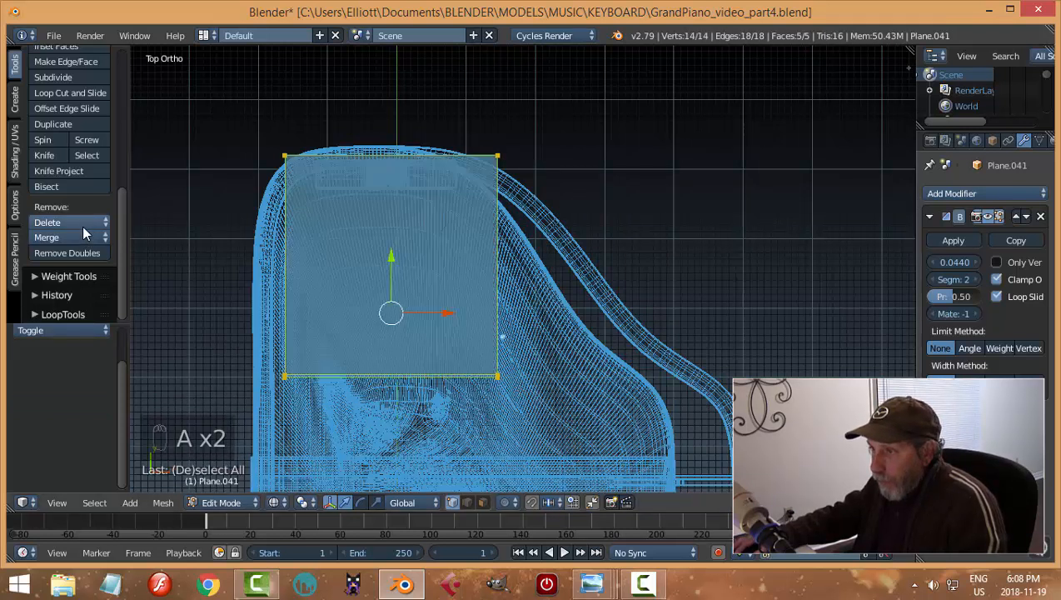
left_click(58, 188)
left_click_drag(542, 294, 149, 278)
key("s")
key("y")
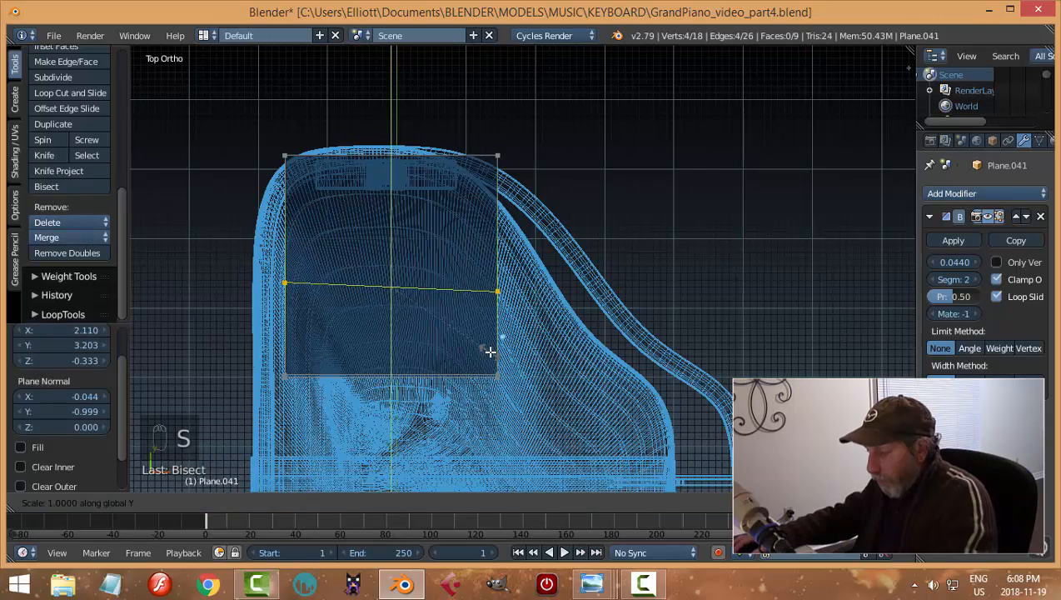
key("0")
key("Return")
Border-select the board's keyboard-side end vertices and delete them, leaving the part on the tail side of the cut
key("a")
key("b")
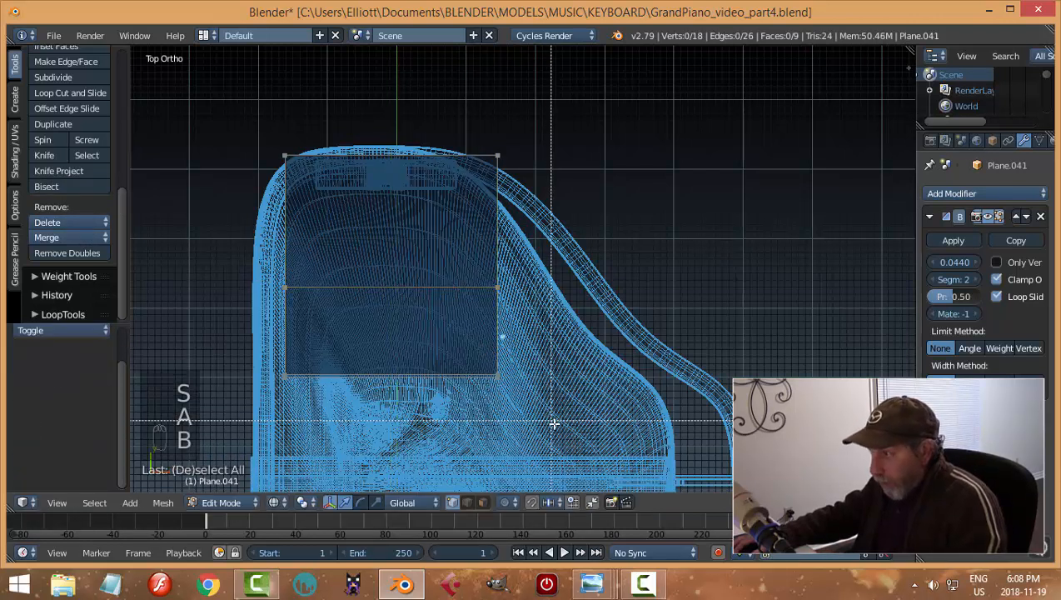
left_click_drag(554, 423, 126, 321)
key("x")
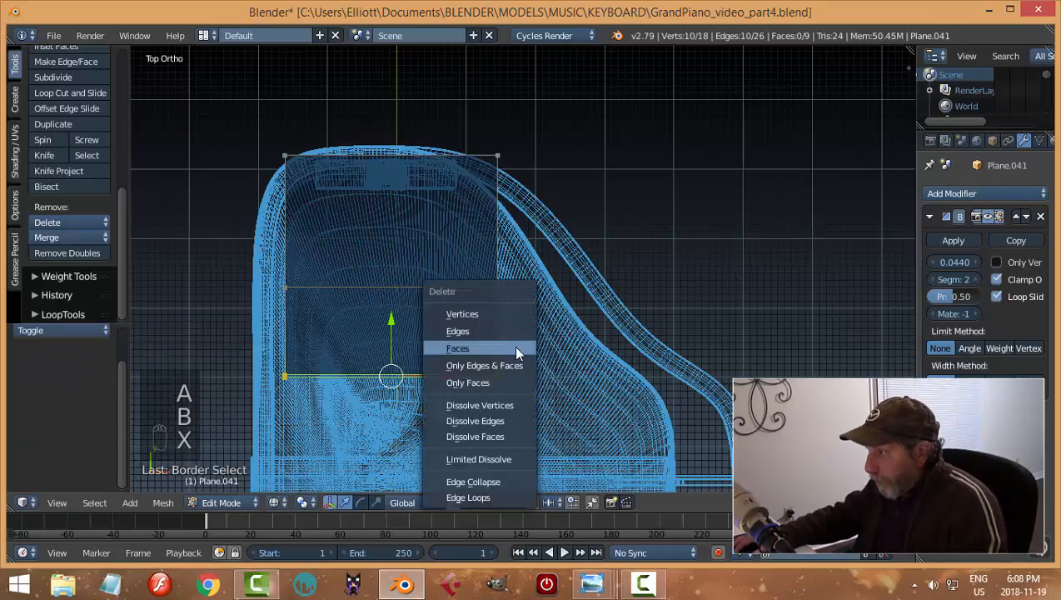
left_click(496, 306)
In solid view, select the upper and lower edges of the board's open end and fill a face between them
mouse_move(521, 348)
middle_mouse_down()
mouse_move(502, 254)
mouse_move(502, 315)
middle_mouse_up()
scroll(505, 319, "up", 2)
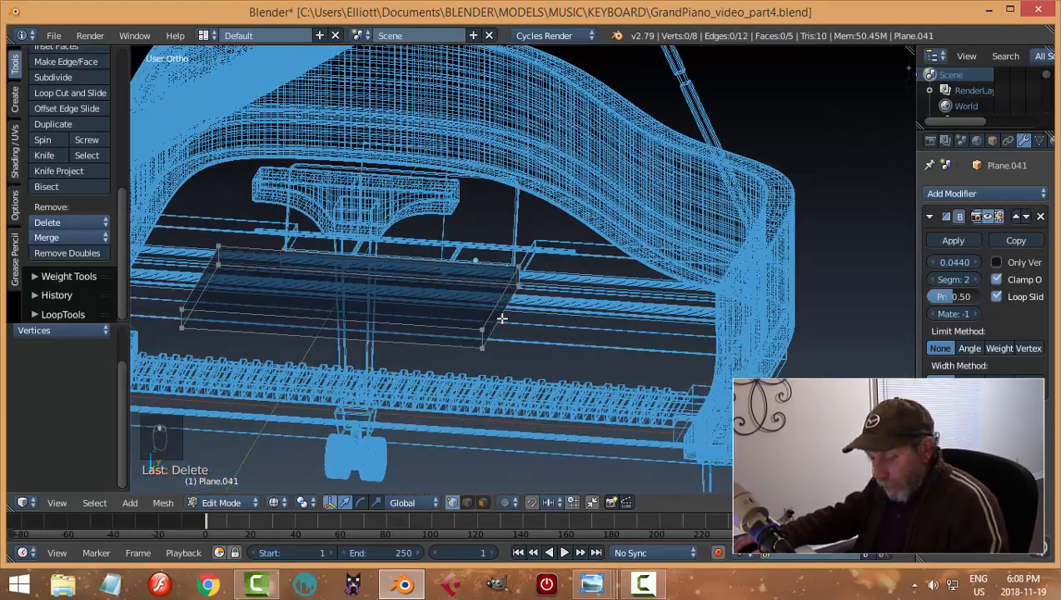
key("z")
left_click(509, 402)
middle_click_drag(510, 402, 516, 337)
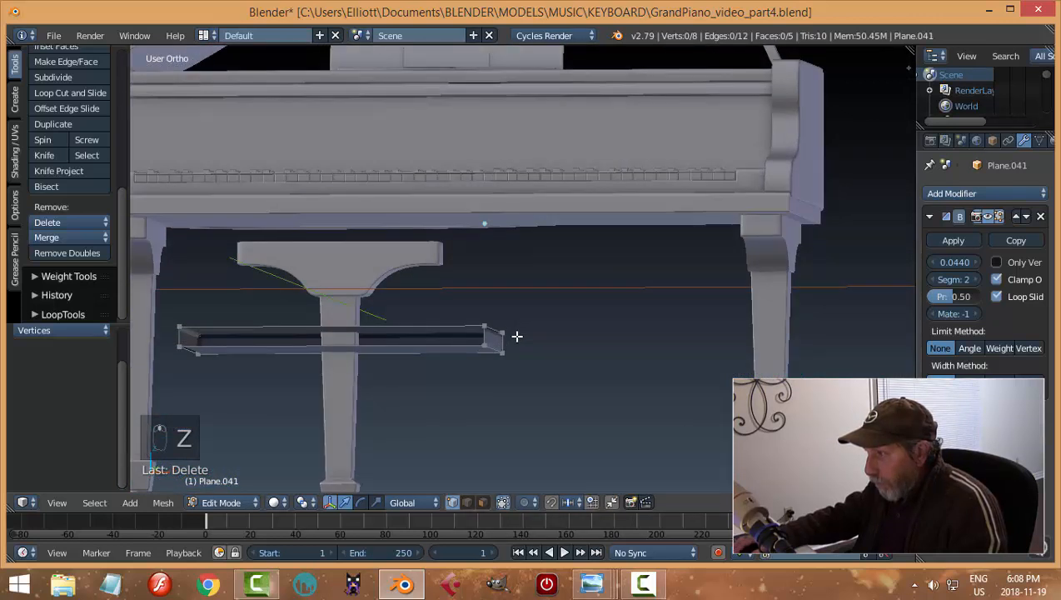
key("ctrl+Tab")
left_click(481, 356)
right_click(419, 341)
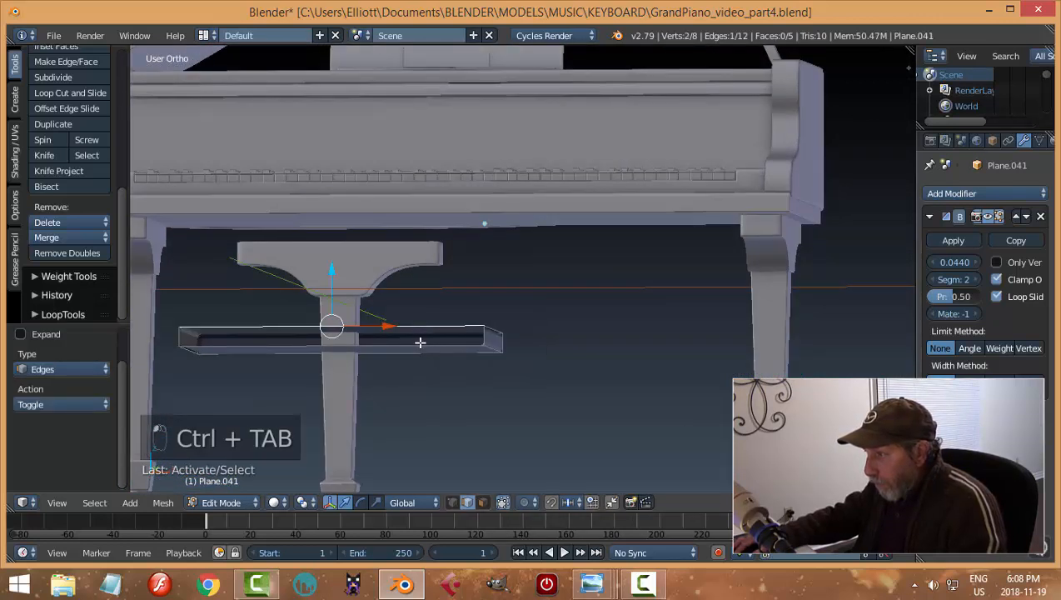
right_click(483, 346, "shift")
key("f")
middle_click_drag(537, 350, 514, 379)
key("a")
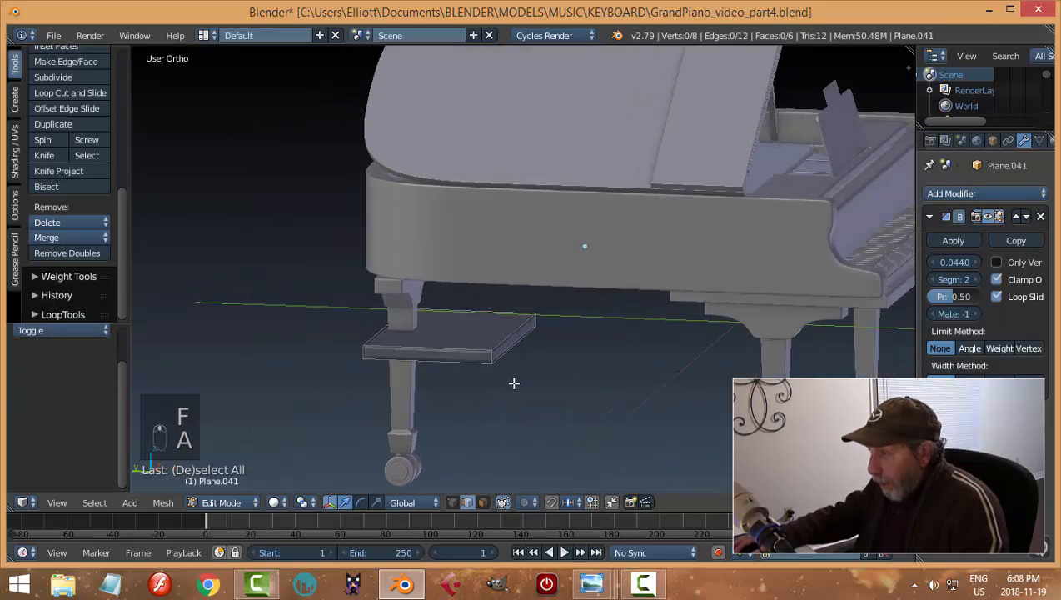
Shorten the board by moving its keyboard-side end face along Y toward the piano's tail
key("Tab")
left_click(603, 375)
key("ctrl+Tab")
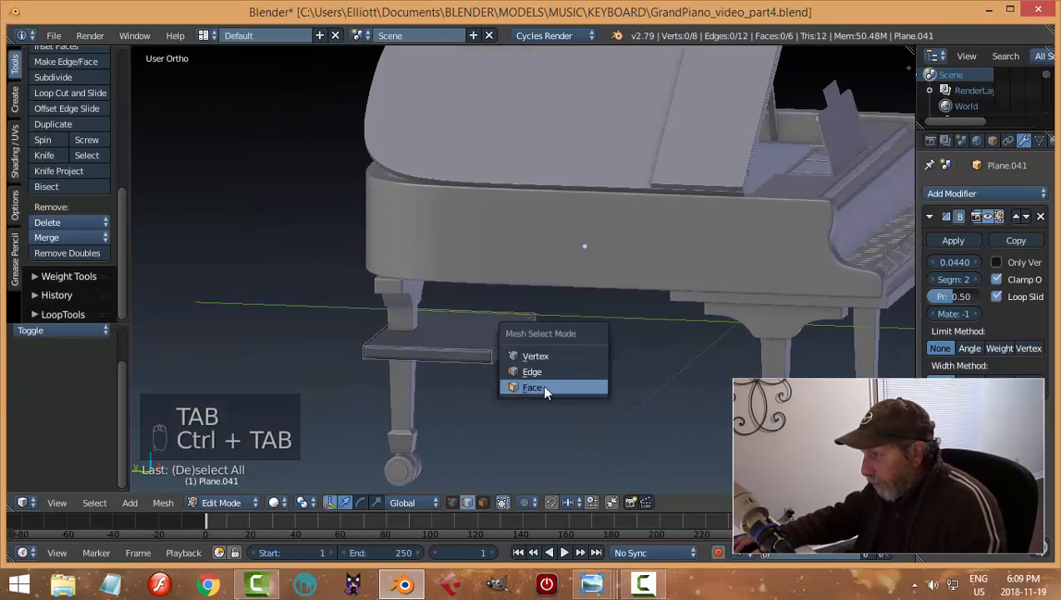
left_click(541, 384)
right_click(513, 337)
left_click_drag(465, 337, 387, 326)
Select the entire board mesh and raise it 1.082 along Z, between the tail leg and the piano case
key("a")
key("a")
key("a")
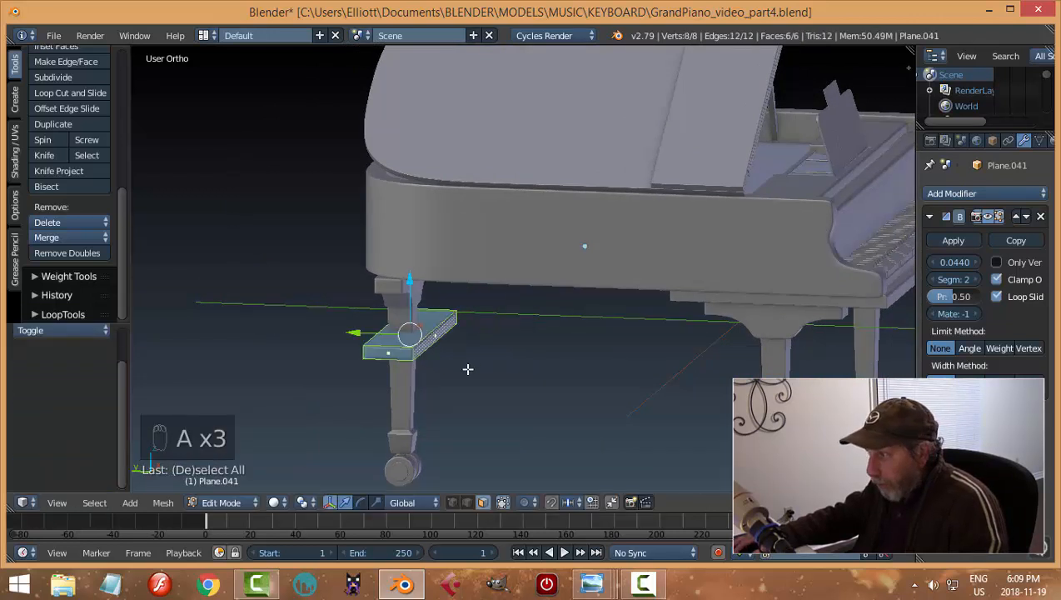
key("ctrl+KP_3")
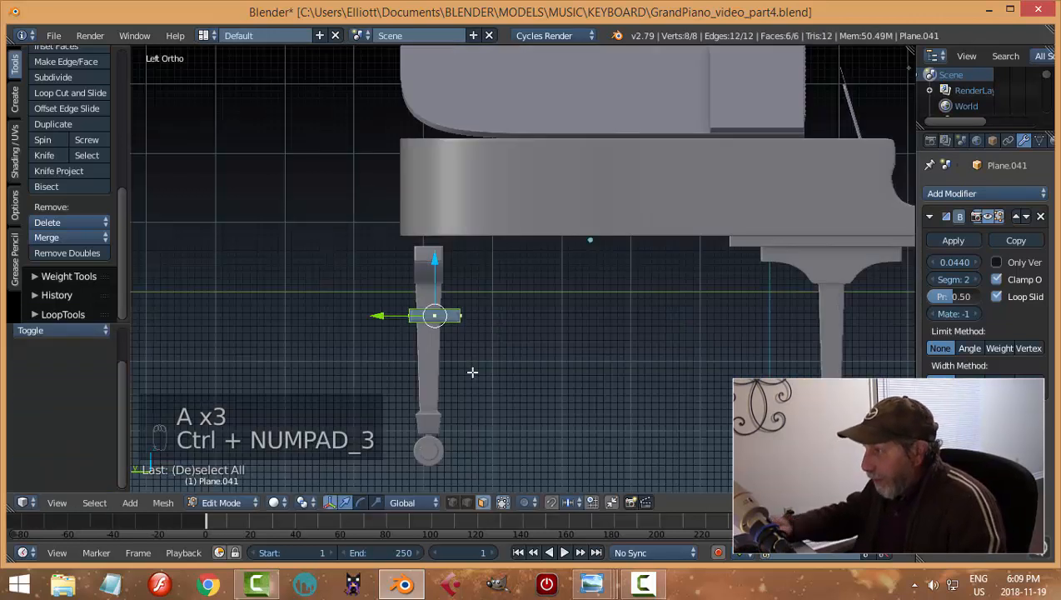
left_click_drag(440, 261, 441, 187)
Narrow the board along X to fit above the tail leg's bracket, and deselect it
middle_click_drag(458, 216, 633, 328)
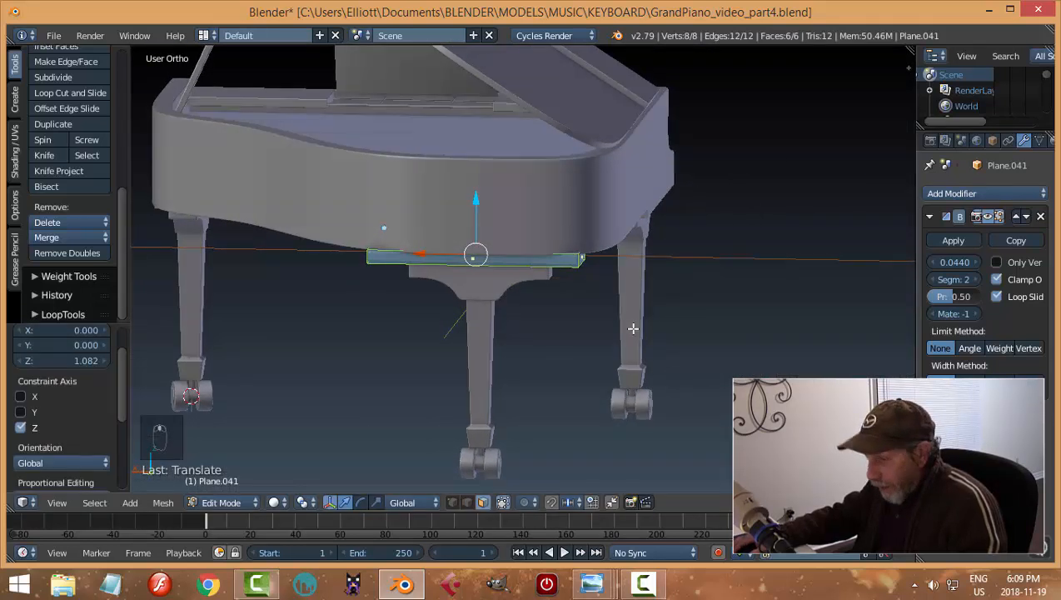
key("s")
key("x")
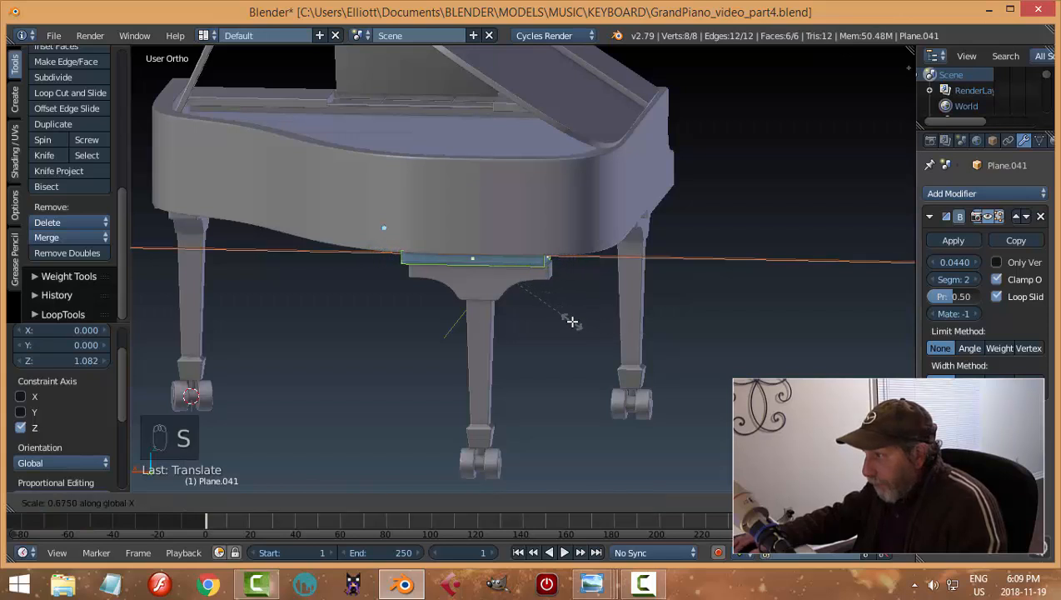
left_click(591, 323)
key("a")
middle_click_drag(647, 324, 782, 294)
scroll(625, 256, "up", 3)
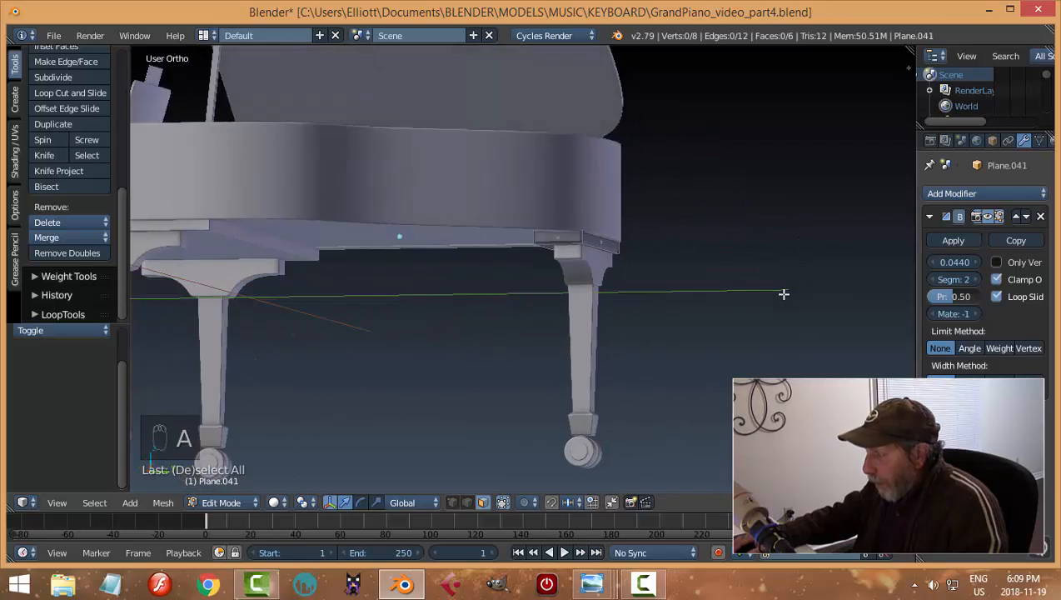
Return to Object Mode with nothing selected and save the piano file
key("Tab")
key("a")
key("a")
scroll(719, 297, "down", 5)
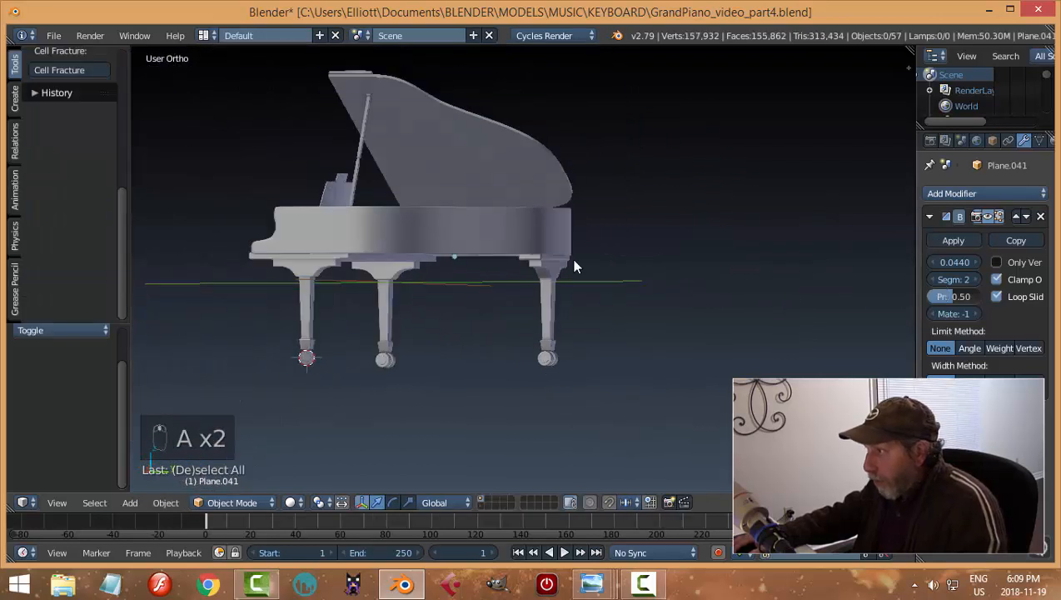
middle_click_drag(573, 266, 550, 404)
scroll(770, 216, "up", 3)
key("ctrl+s")
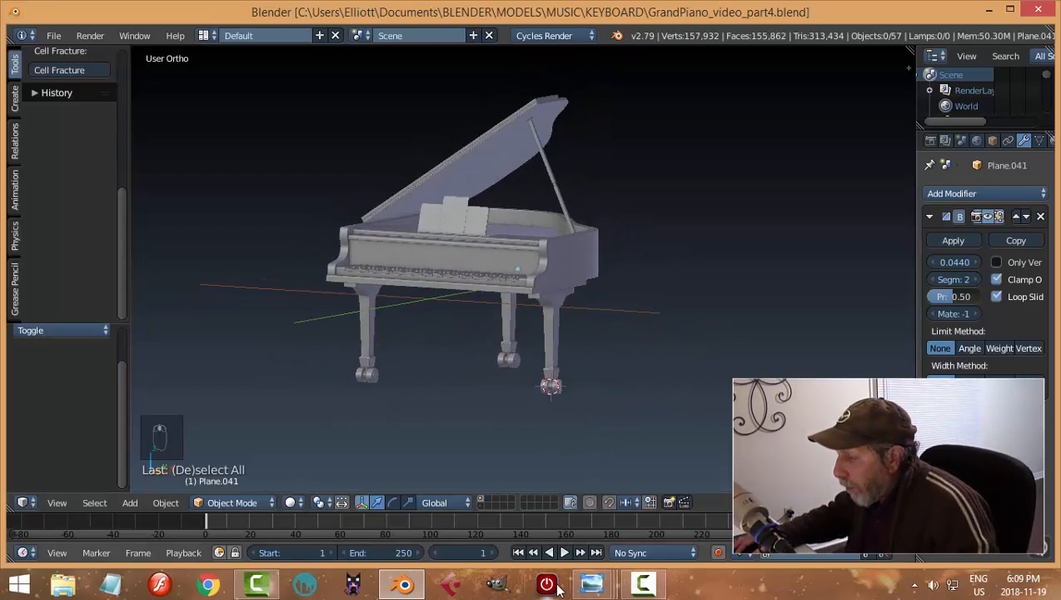
Switch to Windows Photo Viewer and examine the pedal assembly in the reference photo bluthner-model-10-grand-1.jpg
mouse_move(592, 583)
left_click(343, 520)
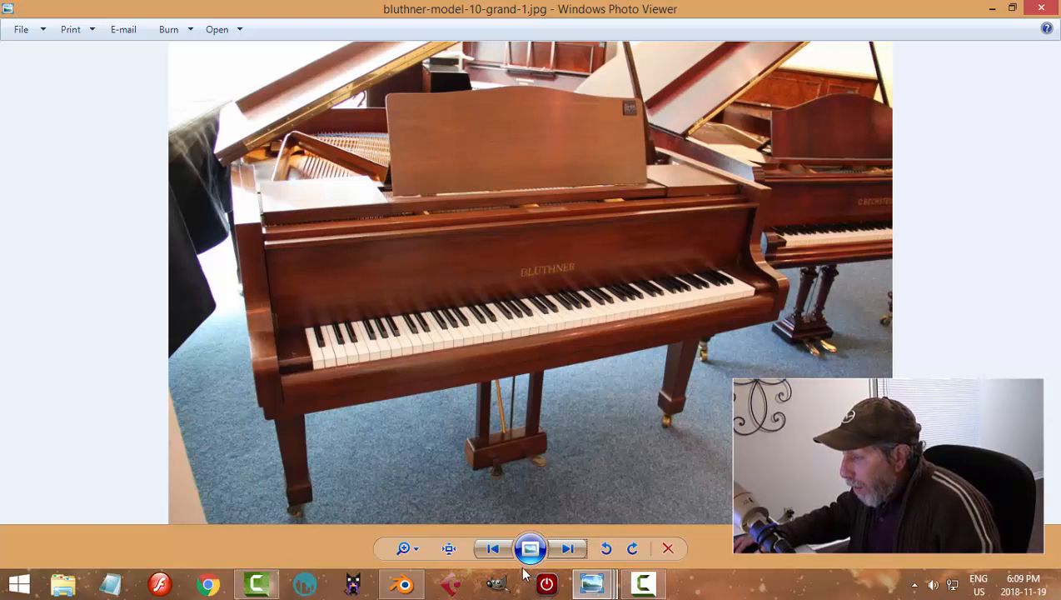
Switch to Blender and snap the 3D cursor to the front board beneath the piano's keyboard
mouse_move(405, 587)
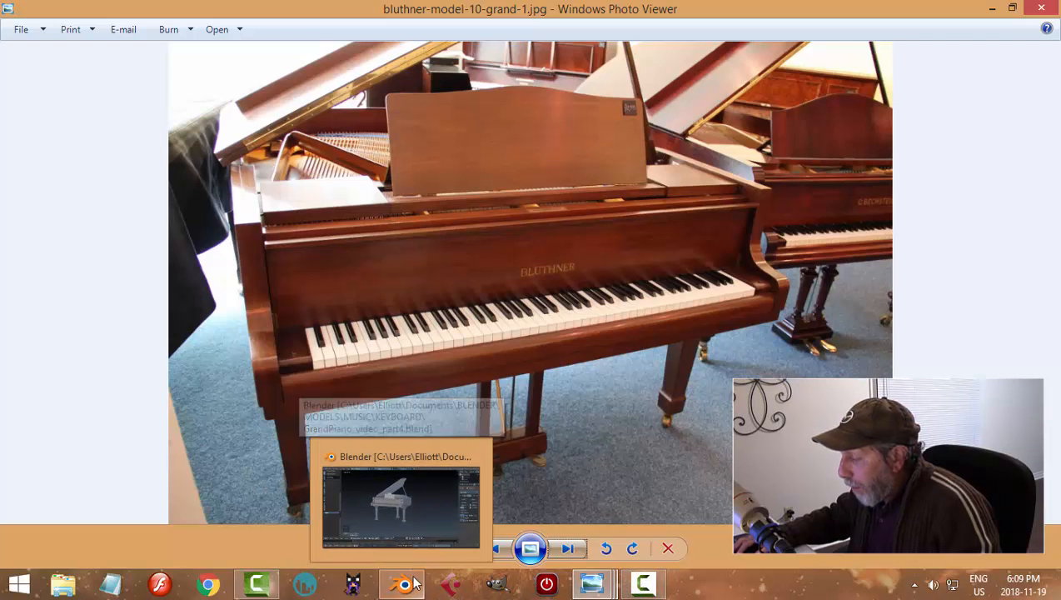
left_click(405, 588)
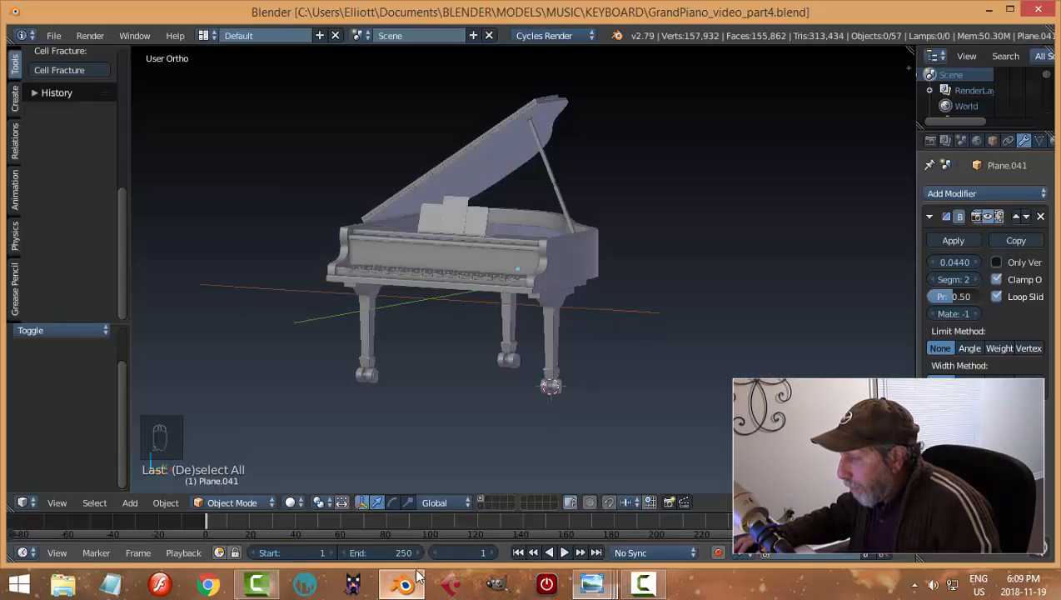
right_click(433, 293)
key("shift+s")
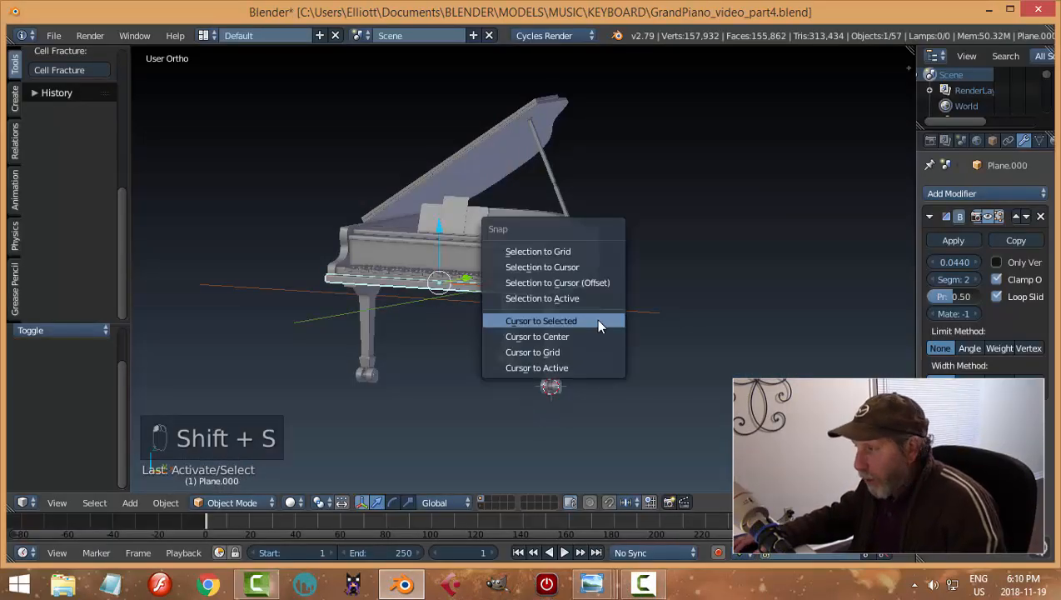
left_click(598, 326)
Add a cube mesh at the 3D cursor, working in the front view
key("KP_1")
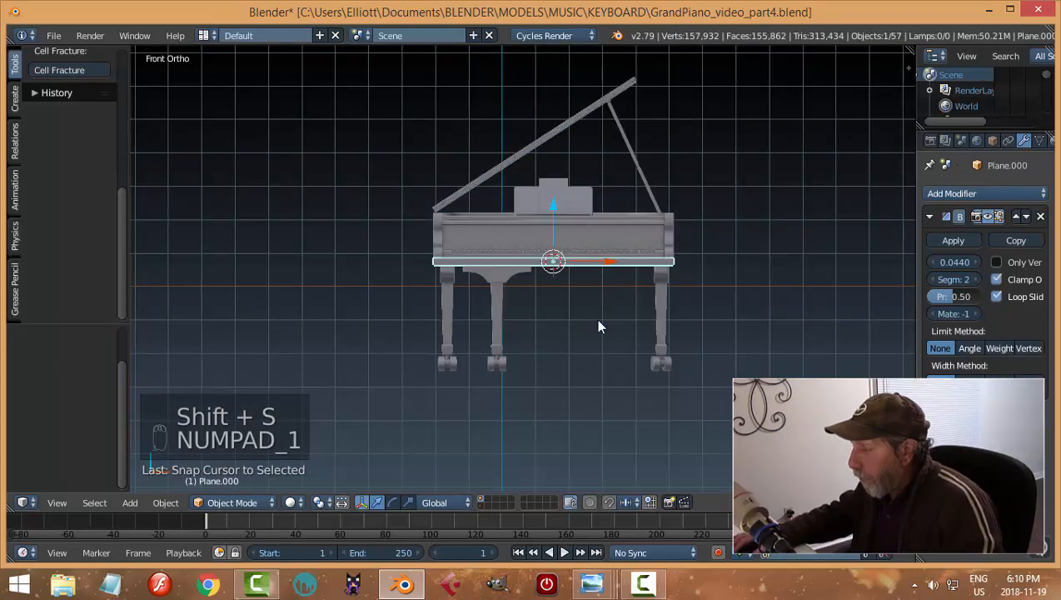
scroll(598, 326, "up", 4)
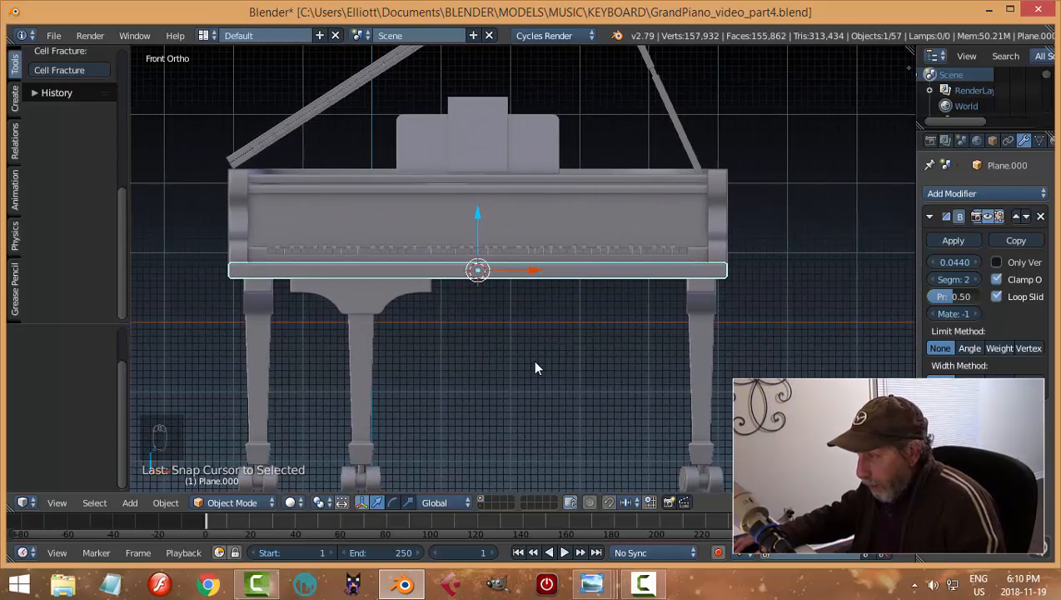
key("shift+a")
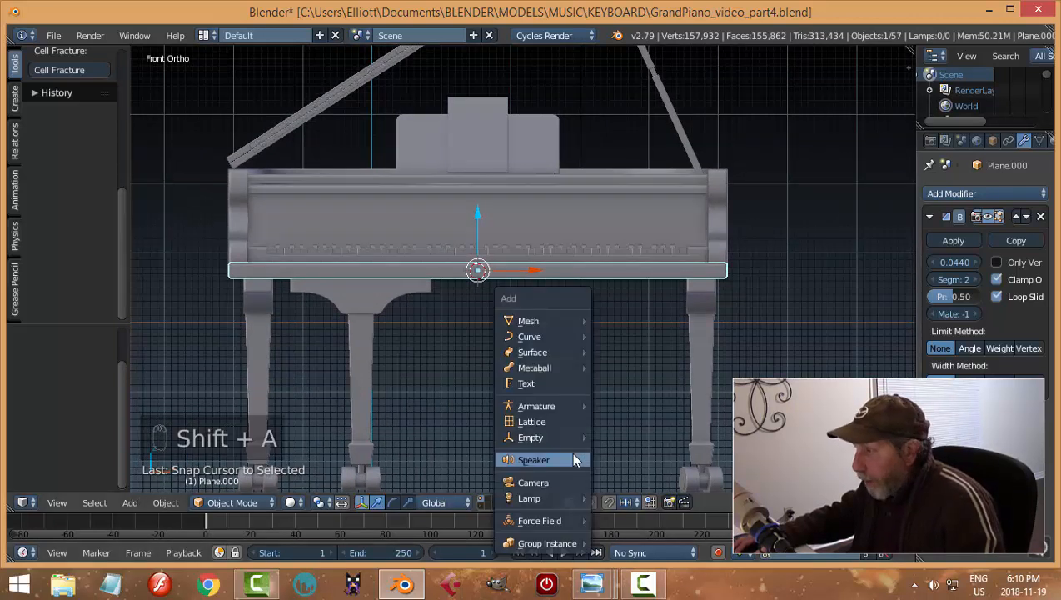
mouse_move(540, 323)
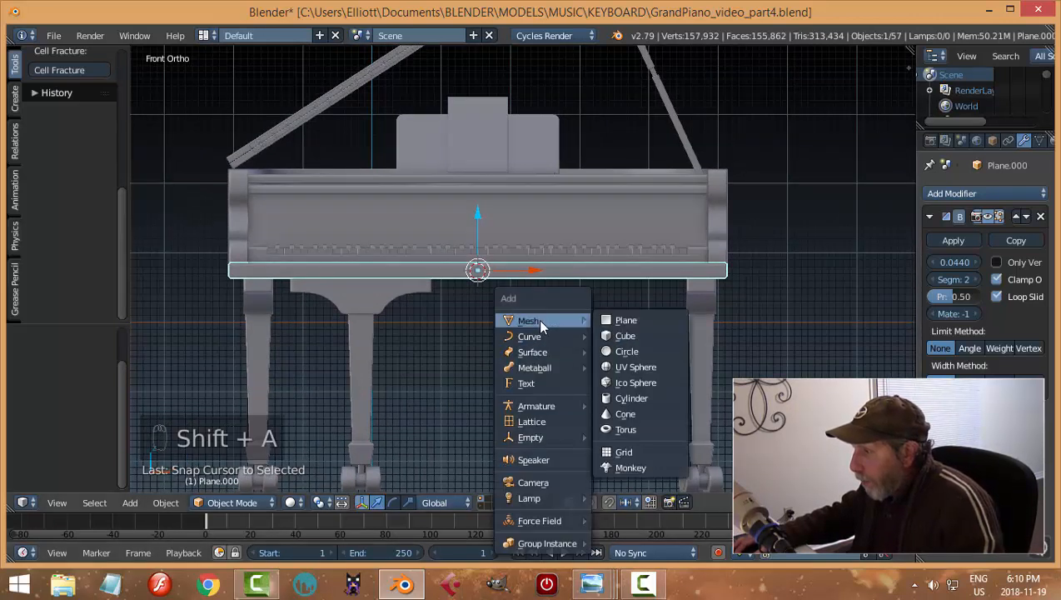
left_click(622, 336)
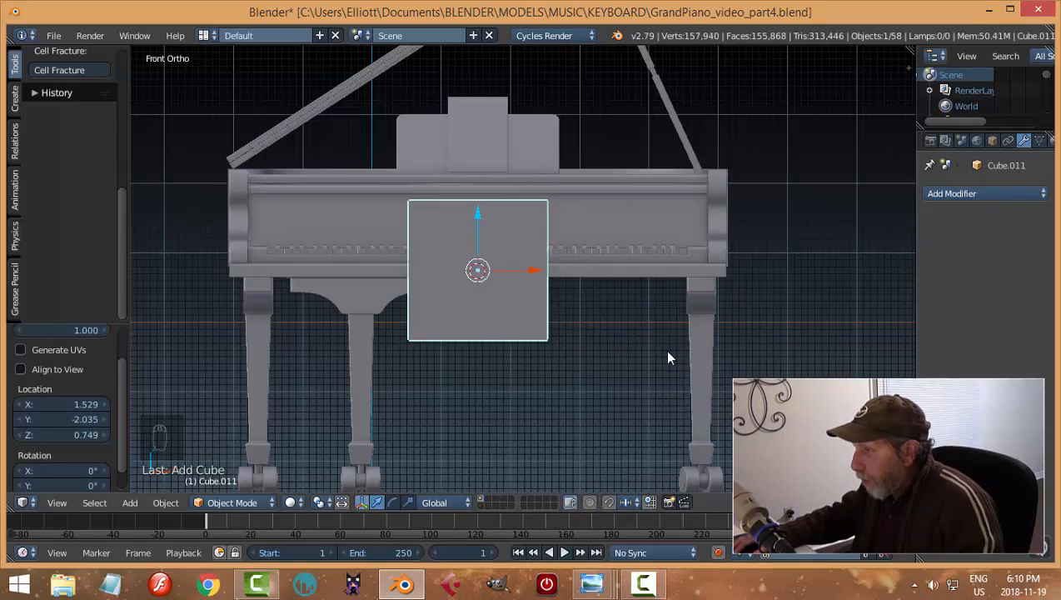
Scale the cube's mesh to 0.191 along Z in Edit Mode and lower it 1.159 units below the keyboard
key("Tab")
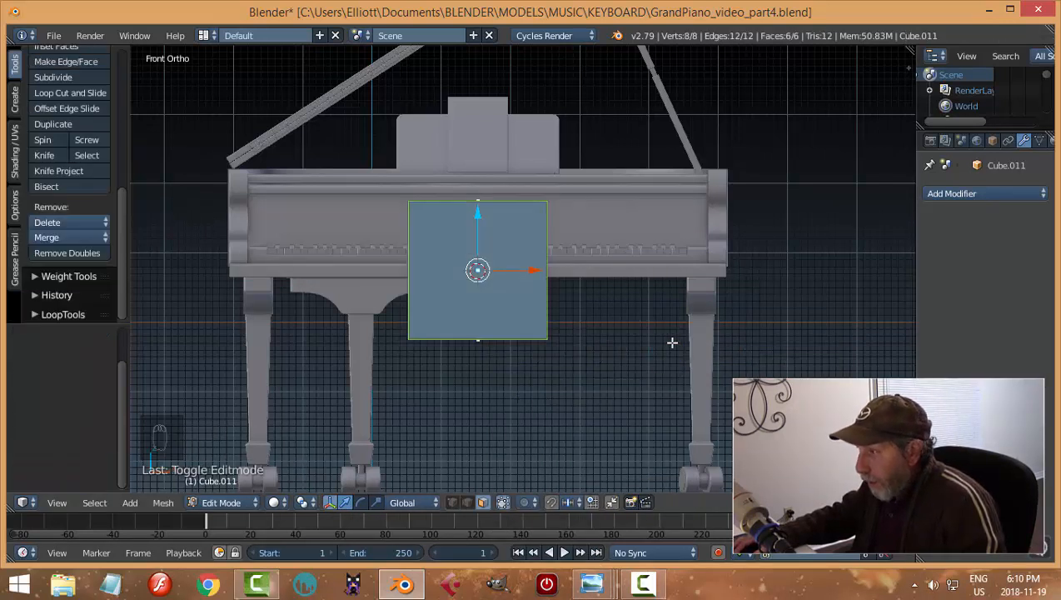
key("s")
key("z")
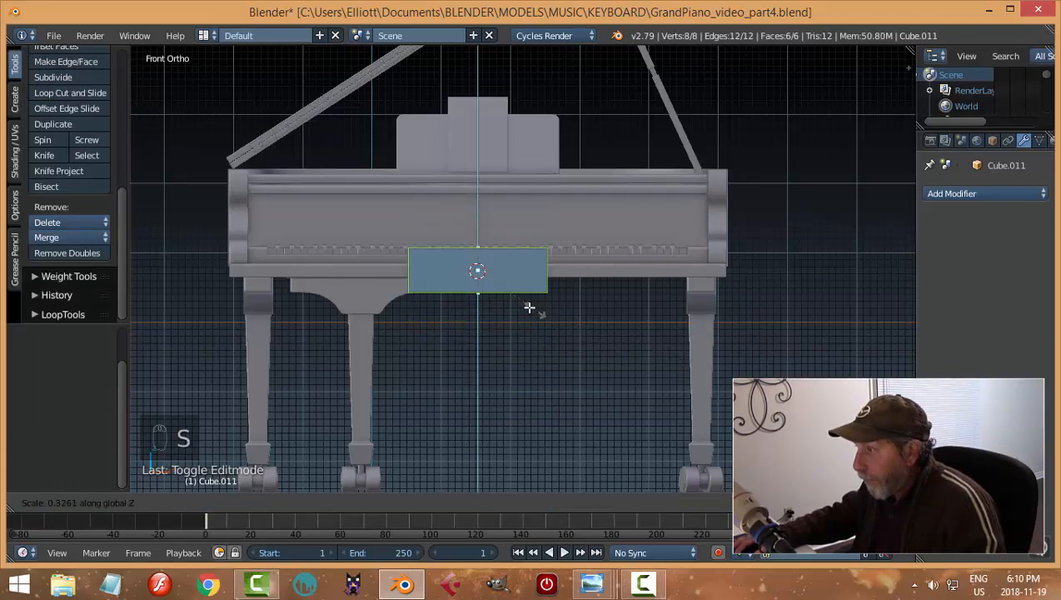
left_click(511, 296)
middle_click_drag(512, 296, 325, 344)
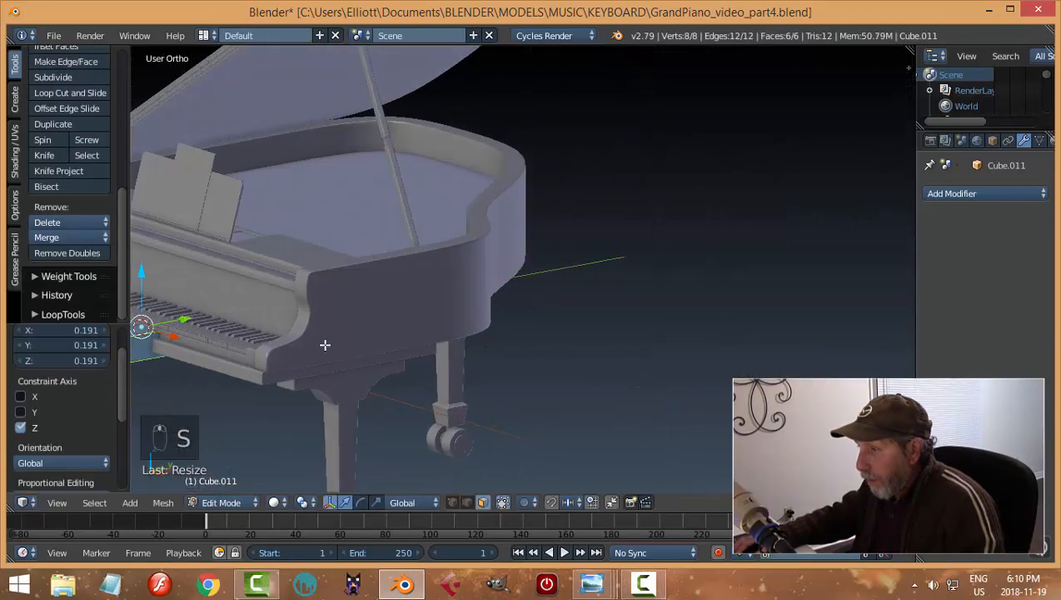
left_click_drag(143, 274, 236, 366)
middle_click_drag(289, 392, 507, 334)
Scale the block to 0.374 along Y and thin it slightly along Z
key("s")
key("y")
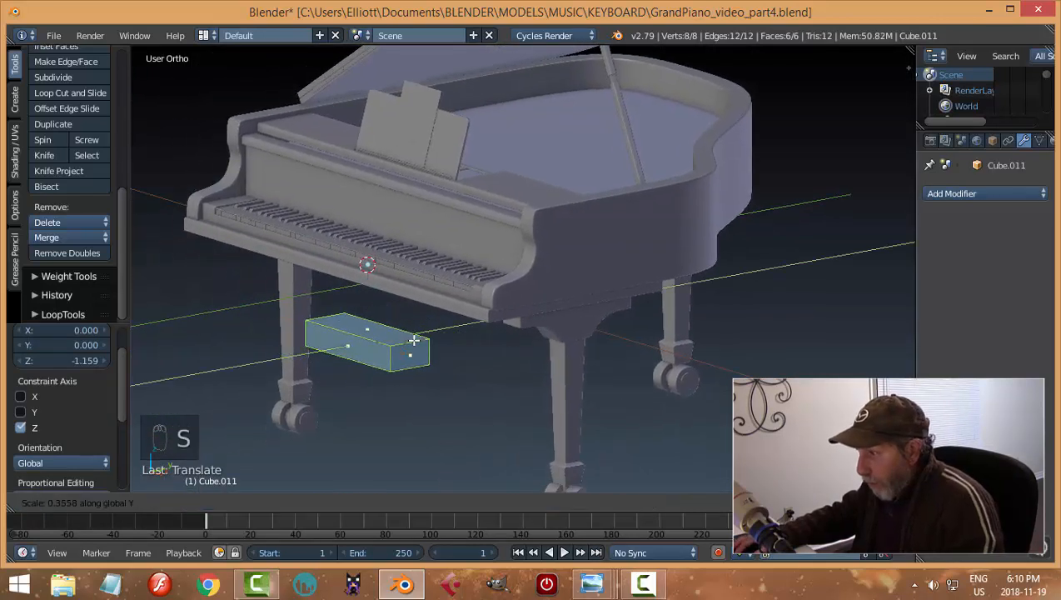
left_click(415, 339)
middle_click_drag(450, 351, 375, 354)
key("s")
key("z")
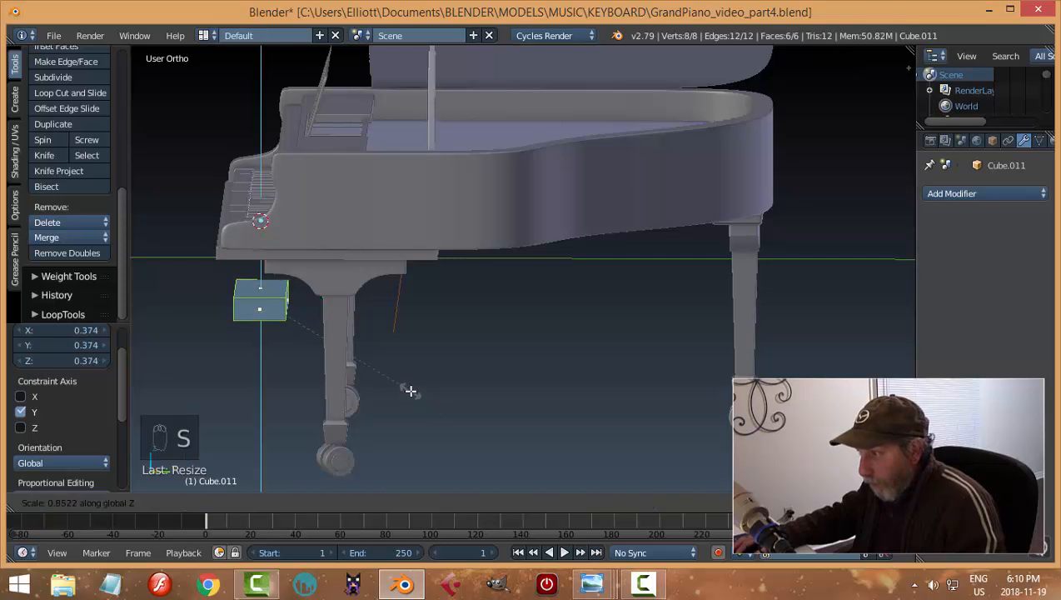
left_click(403, 383)
Lower the block 1.466 units and shift it 1.194 units along Y over the pedal box in the side reference
left_click_drag(264, 249, 290, 357)
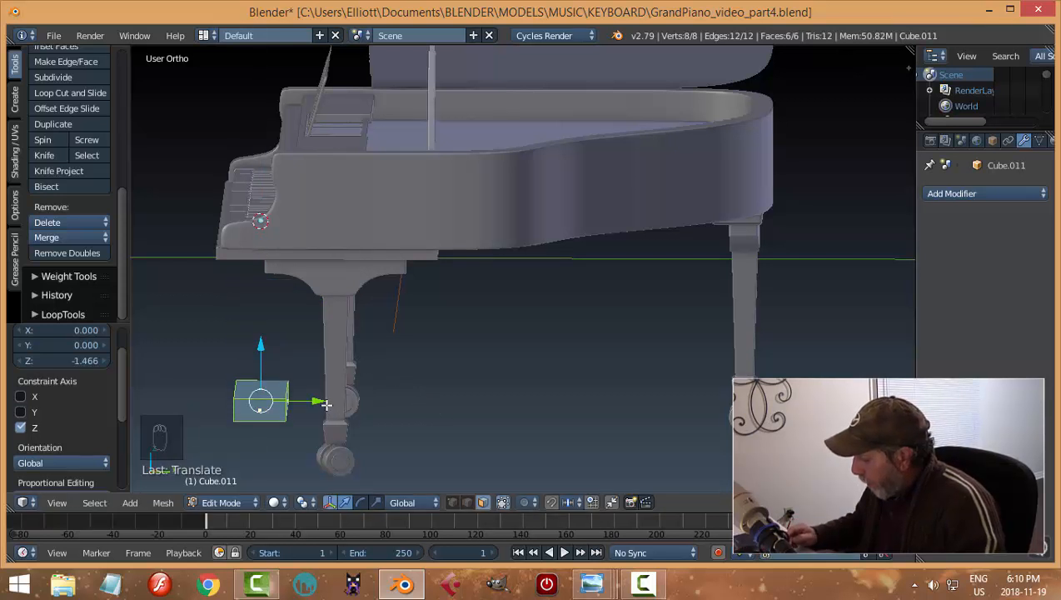
key("KP_3")
left_click_drag(324, 396, 405, 400)
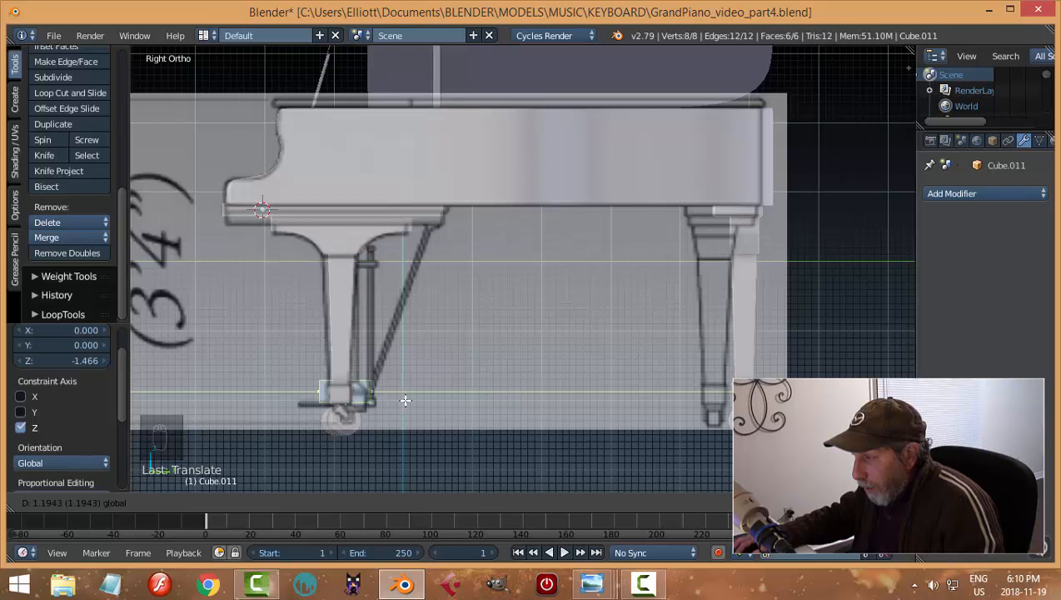
left_click(404, 400)
Scale the block to 0.860 along Y and 0.751 along Z to fit the side reference
scroll(426, 375, "up", 4)
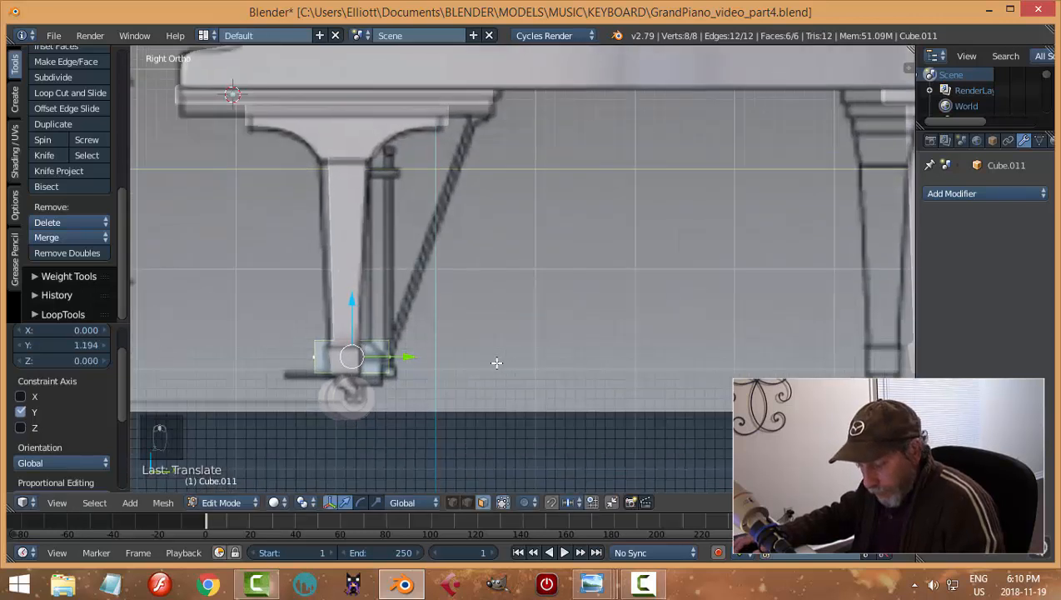
key("s")
key("y")
left_click(477, 361)
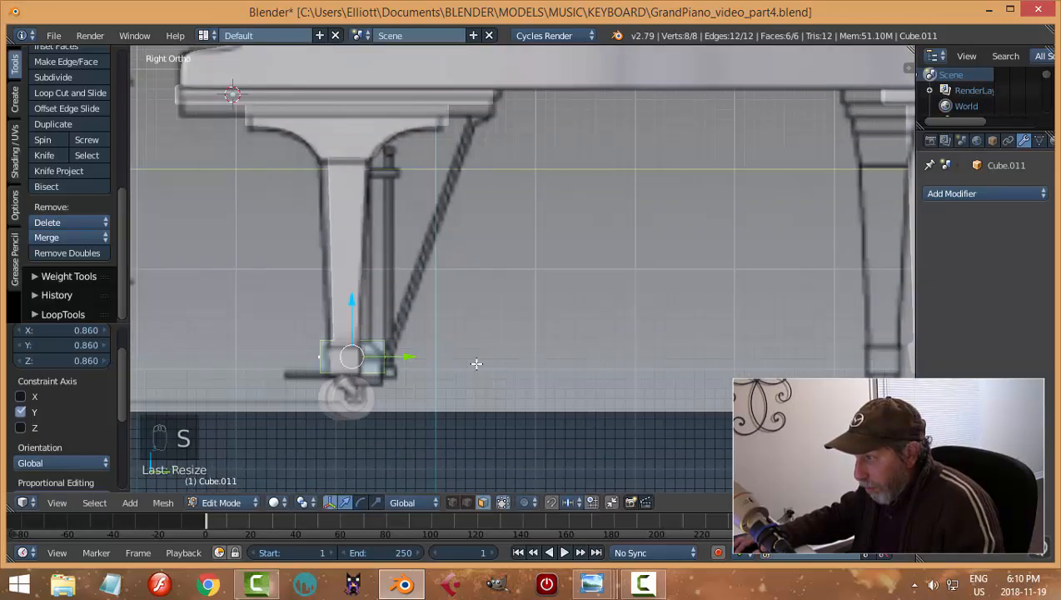
key("s")
key("z")
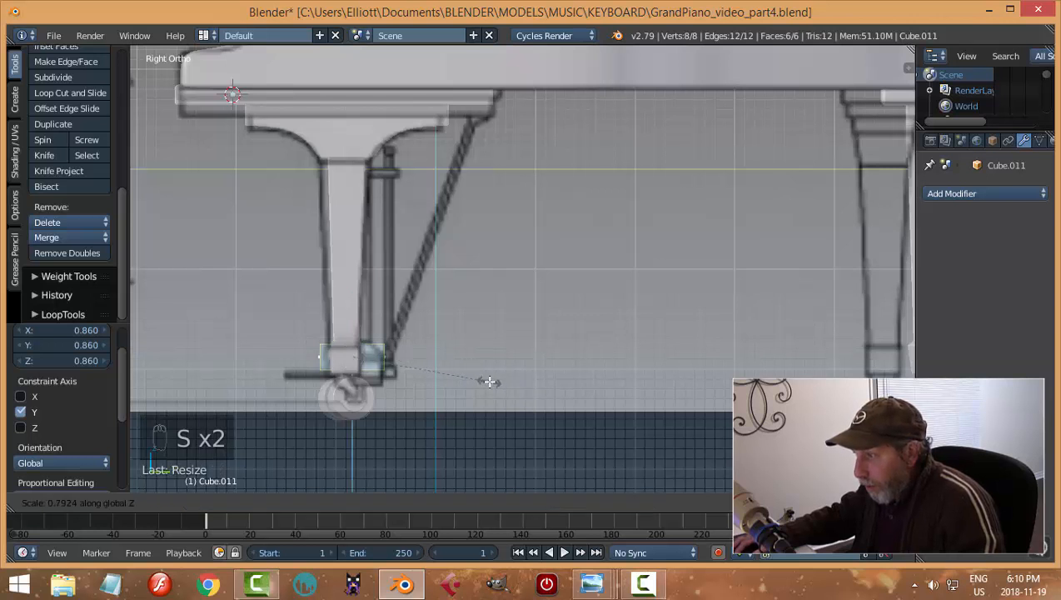
left_click(483, 379)
Lower the block 0.094 units along Z to line up with the reference's pedal box
key("g")
key("z")
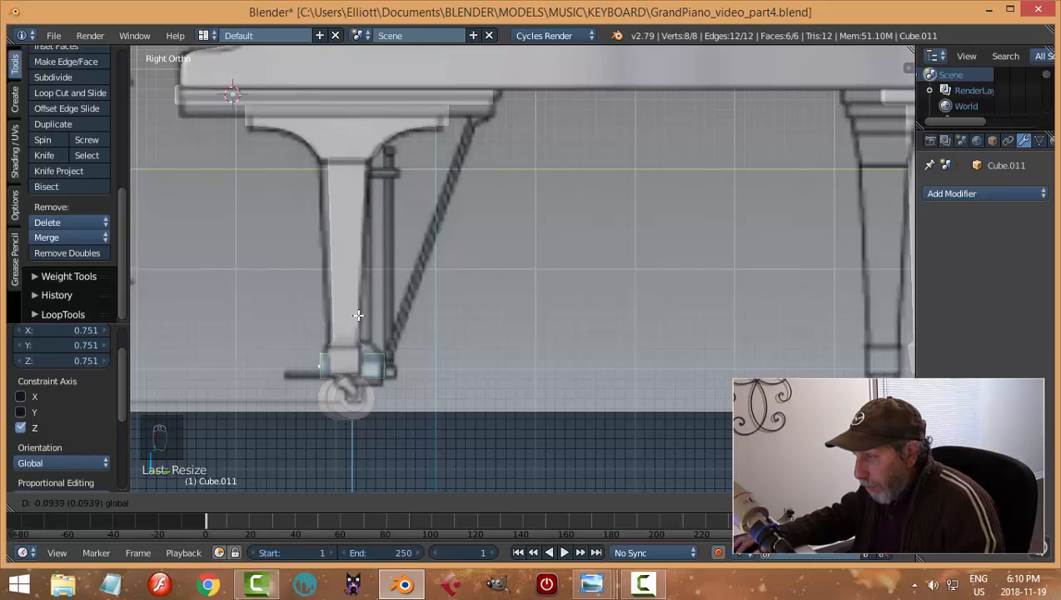
left_click(358, 315)
Scale the block to 0.791 along X in the front view to shorten its width
middle_click_drag(433, 375, 625, 355)
middle_click_drag(548, 341, 537, 359)
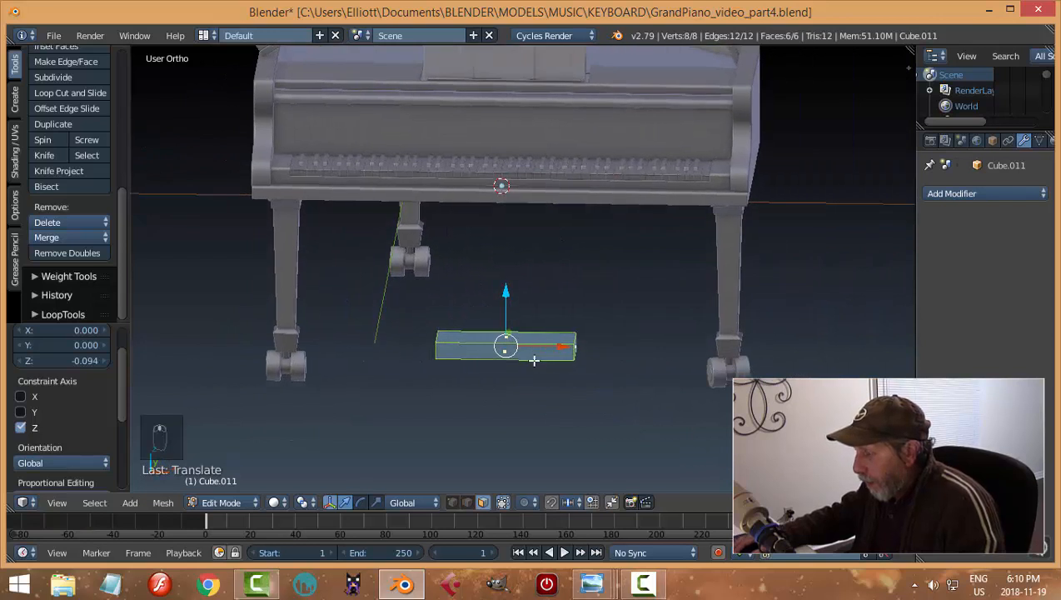
key("KP_1")
key("s")
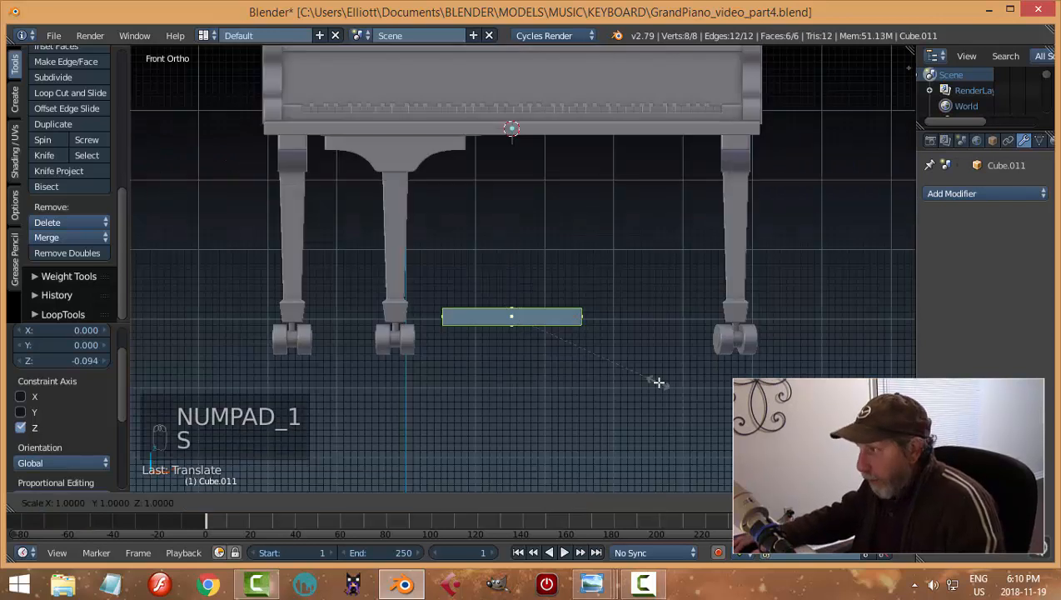
left_click(620, 379)
middle_click_drag(621, 379, 594, 373)
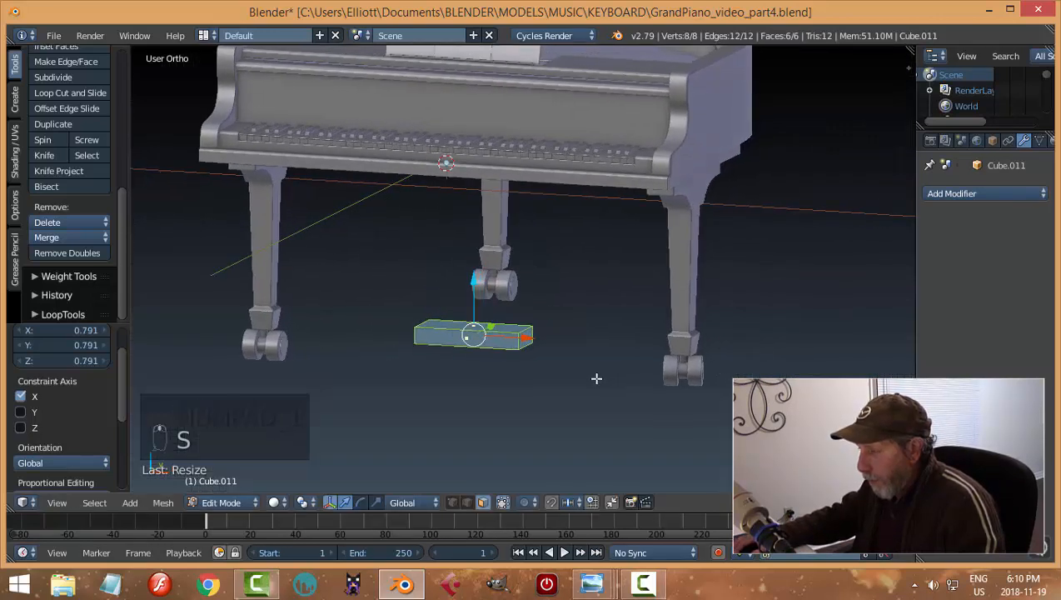
Bevel the edges of the block's top face with an offset of about 0.057 and one segment
key("a")
scroll(574, 376, "up", 2)
right_click(483, 353)
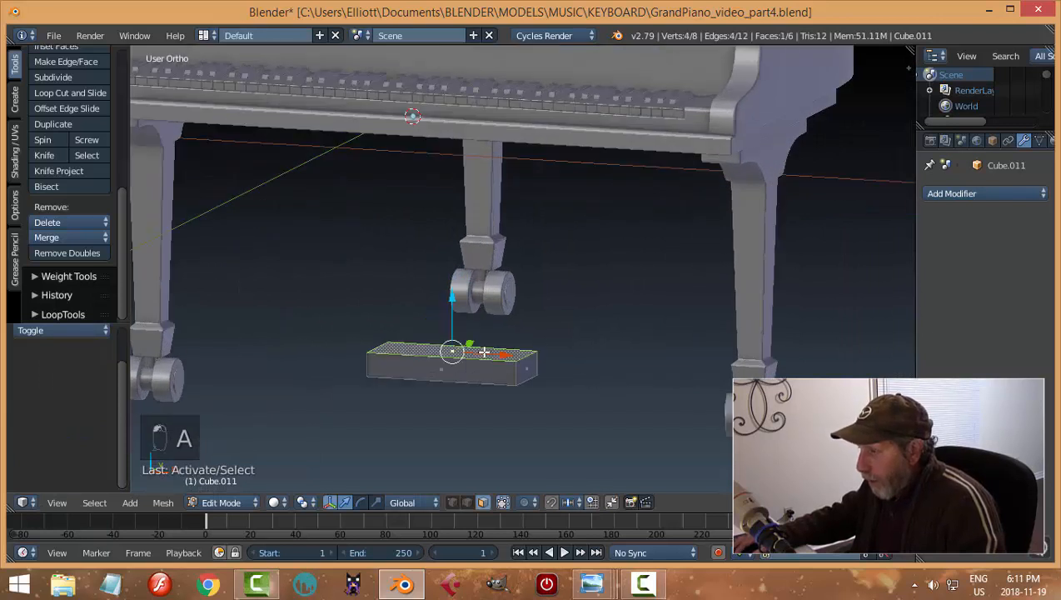
middle_click_drag(555, 388, 542, 386)
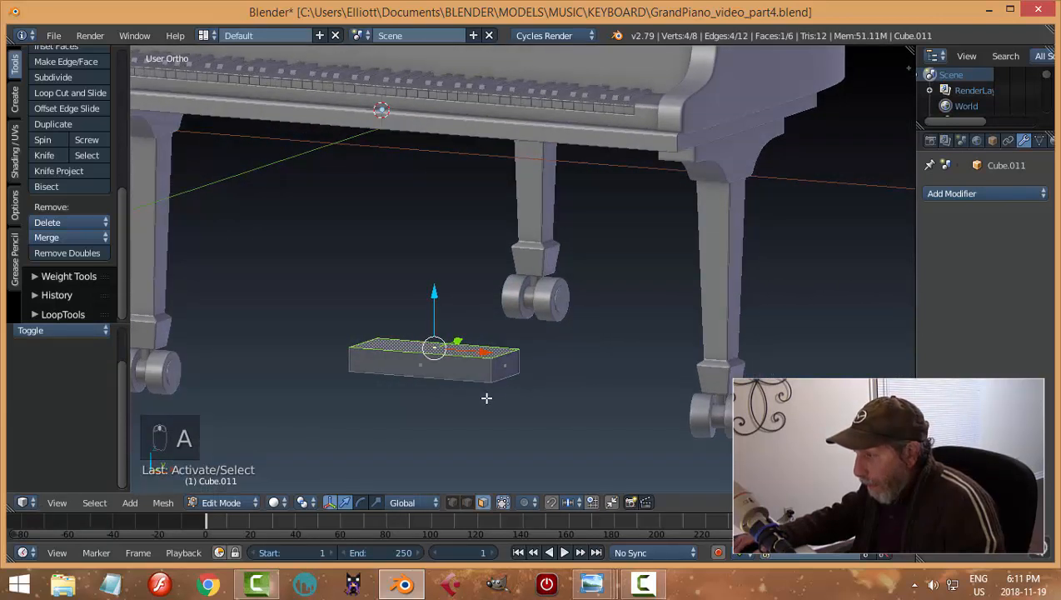
scroll(508, 398, "up", 2)
key("ctrl+b")
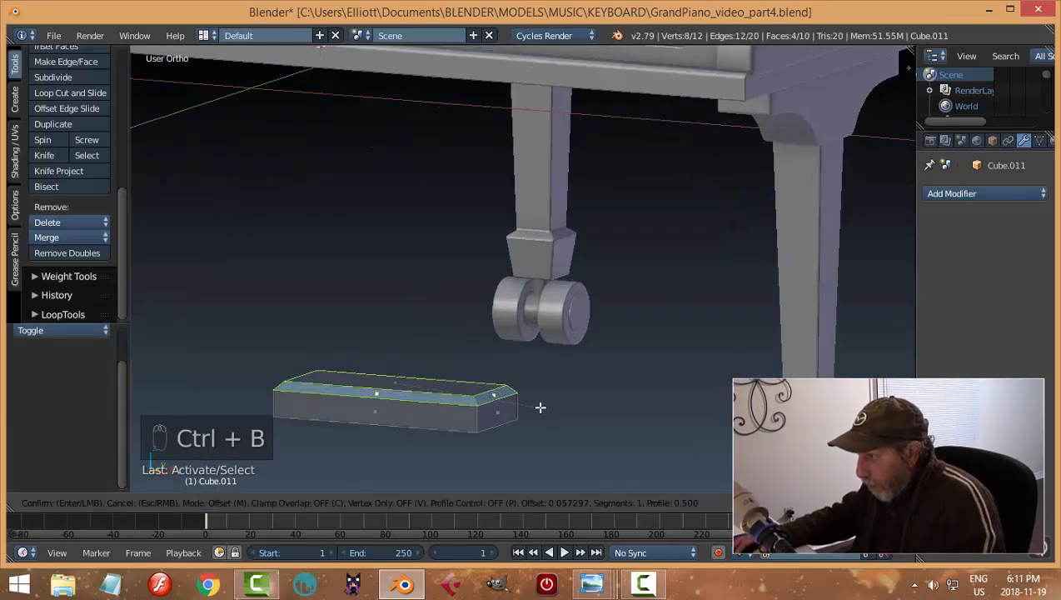
left_click(541, 407)
Extrude the block's top face upward by 0.077 units
key("a")
right_click(459, 383)
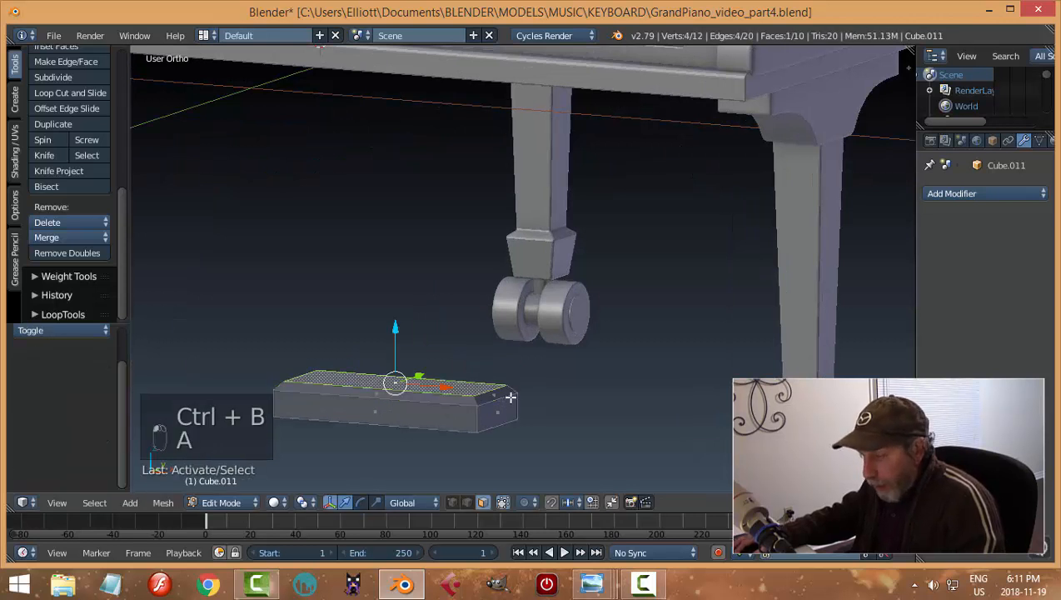
key("e")
left_click(510, 385)
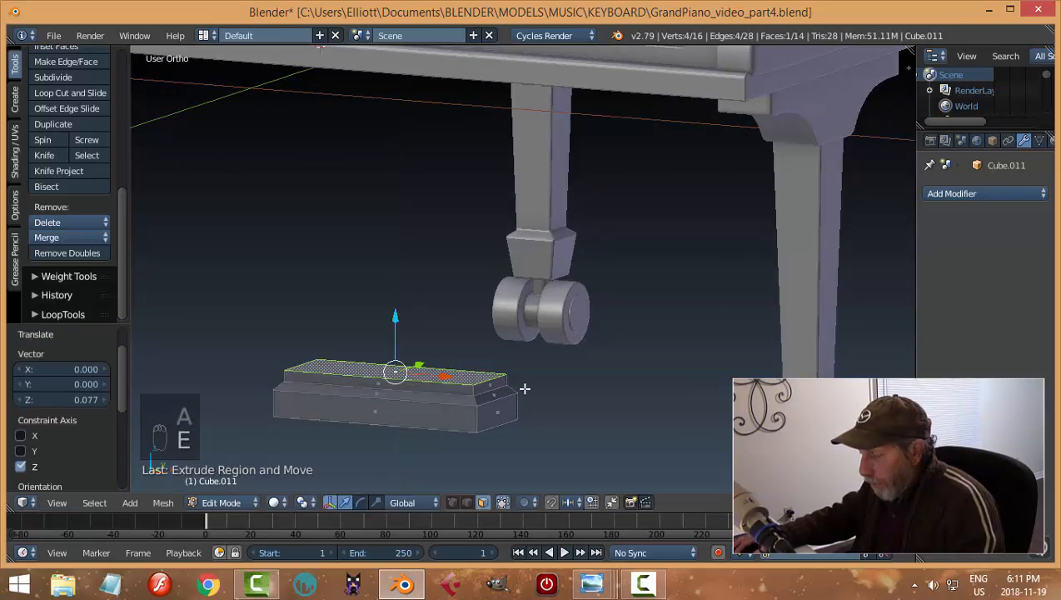
key("s")
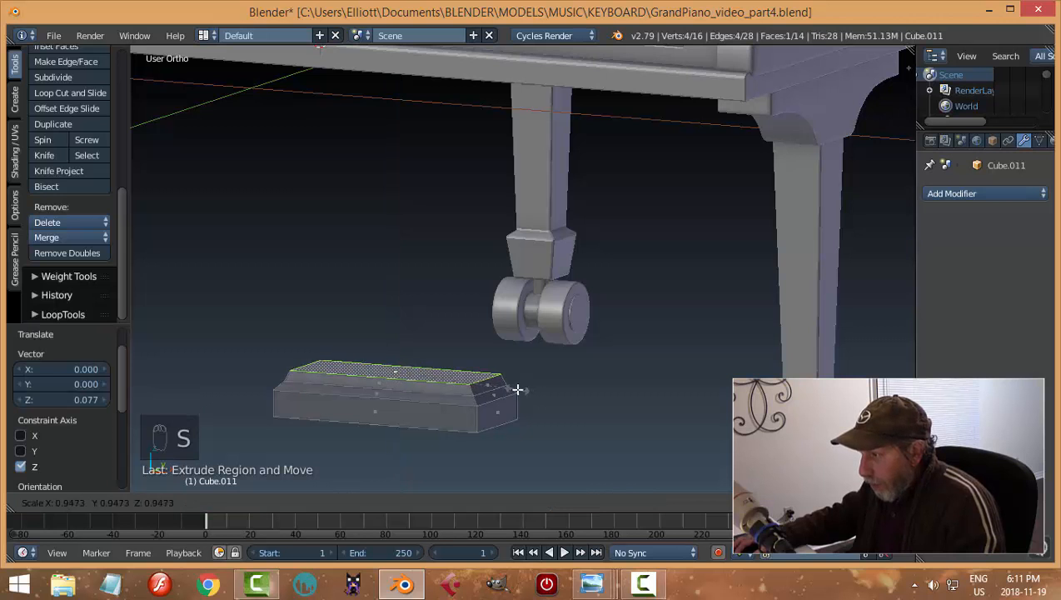
left_click(518, 389)
key("ctrl+z")
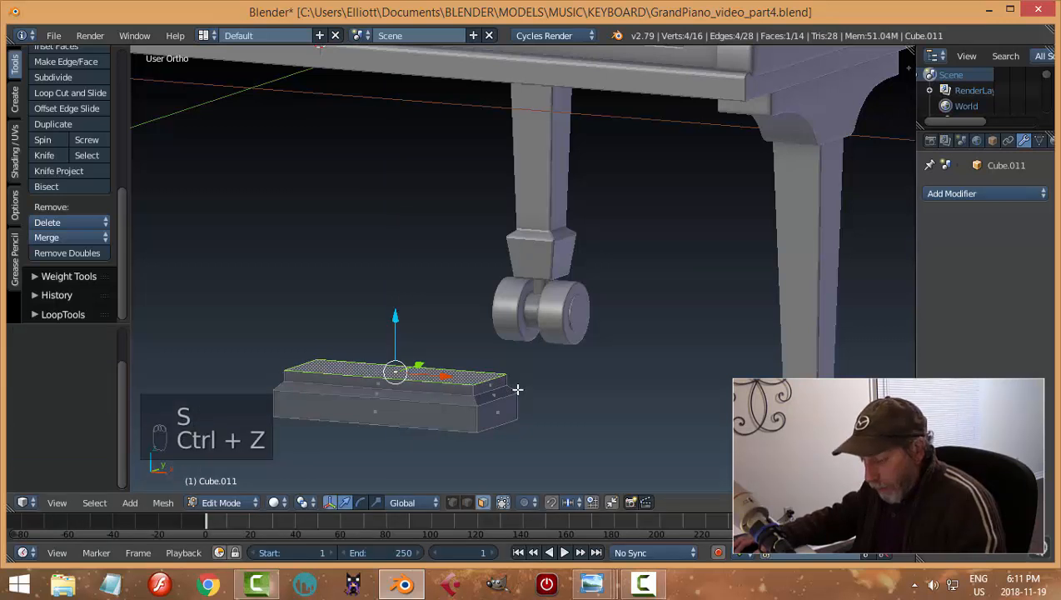
key("ctrl+b")
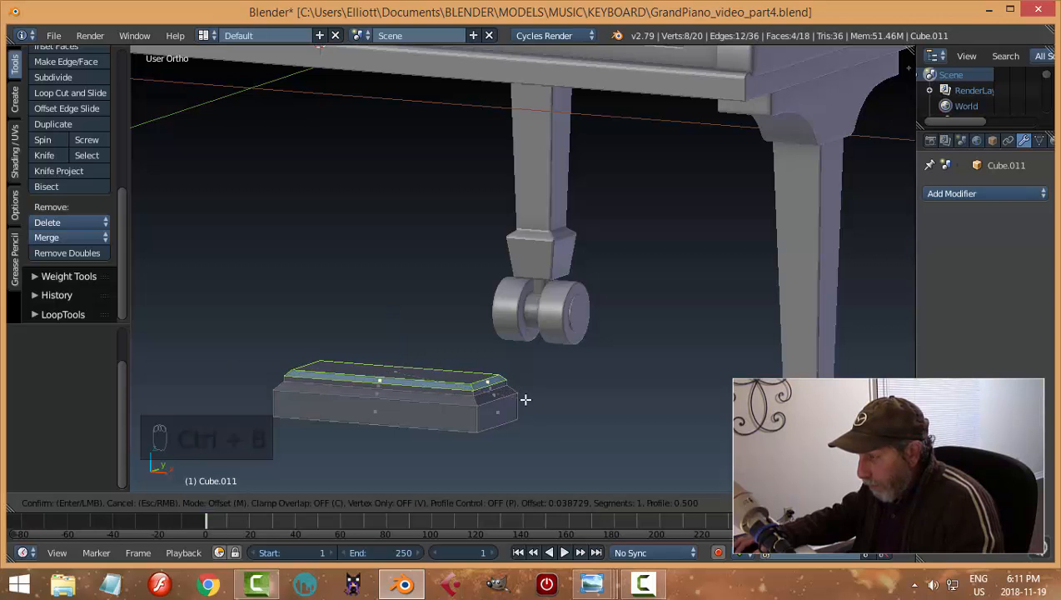
key("Escape")
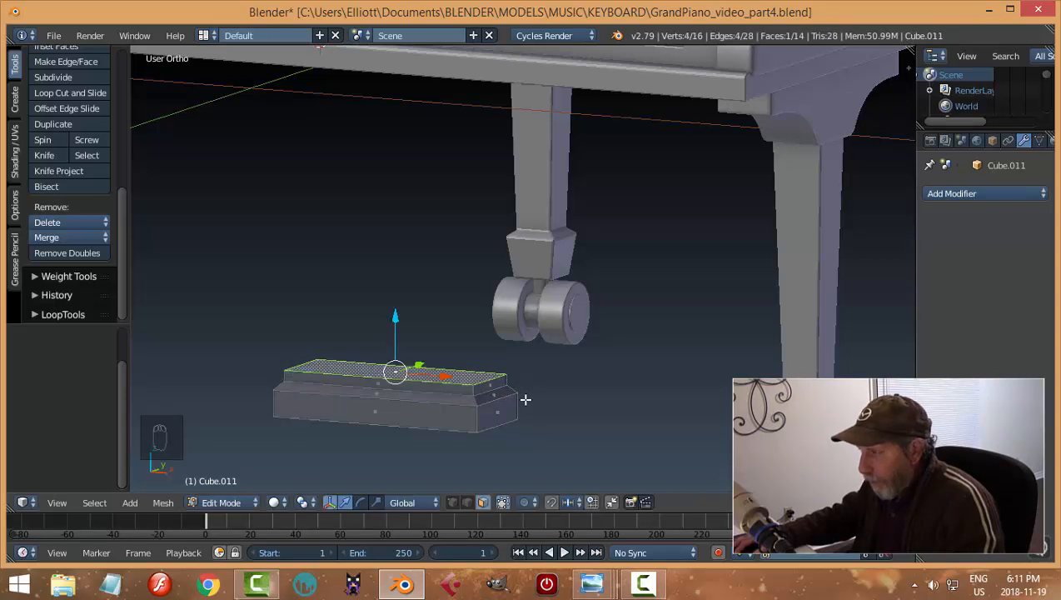
Lower the extruded top face by 0.029 units along Z
key("a")
scroll(492, 404, "down", 3)
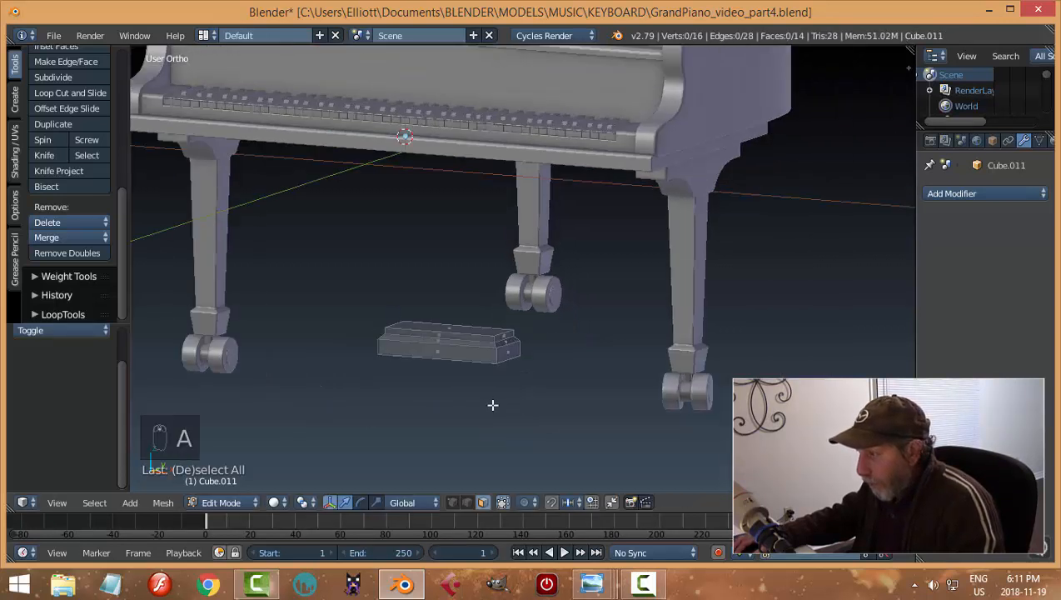
right_click(468, 332)
left_click_drag(449, 274, 449, 276)
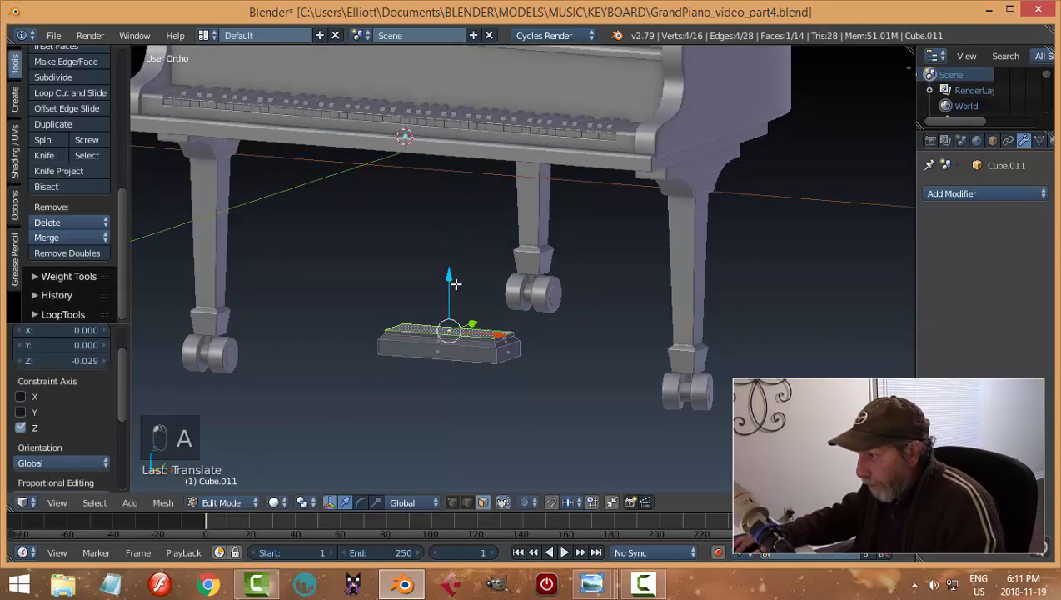
Bevel the edges of the pedal block's bottom face very slightly, using one segment
scroll(545, 396, "up", 5)
middle_click_drag(497, 345, 494, 334)
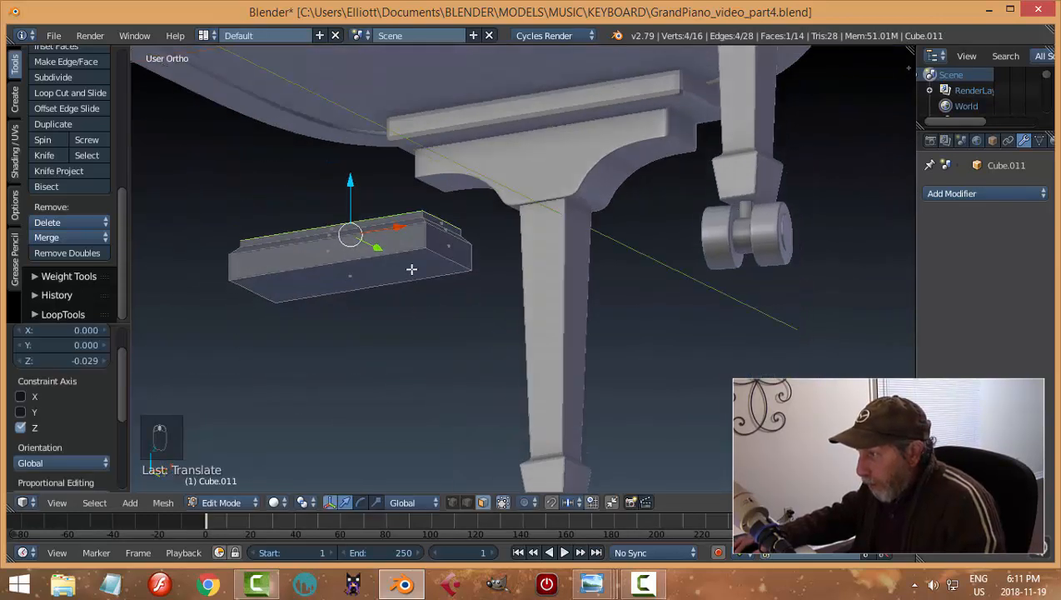
right_click(410, 269)
middle_click_drag(486, 286, 488, 307)
key("ctrl+b")
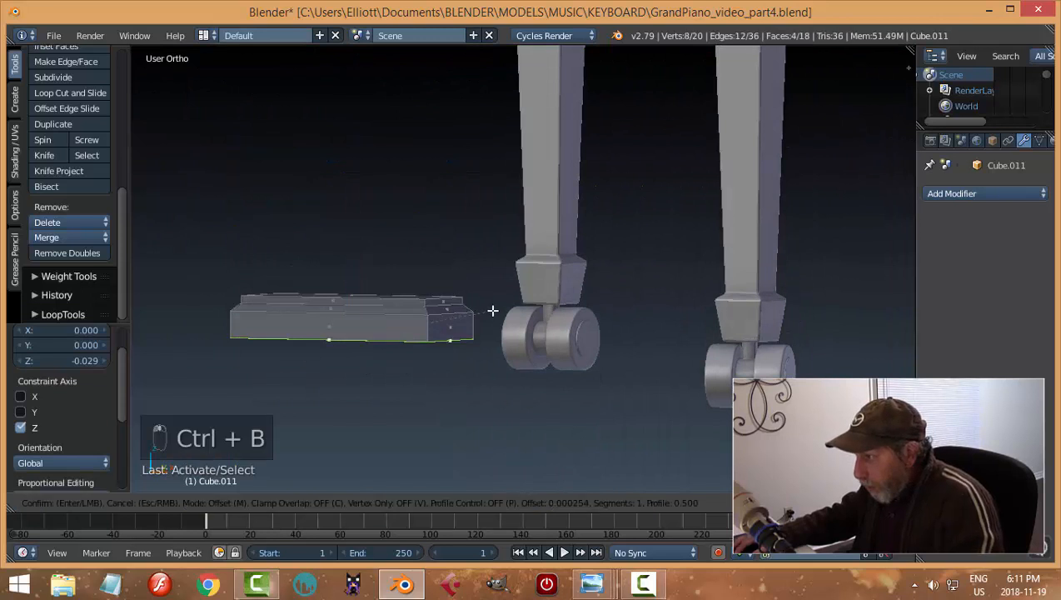
left_click(495, 312)
key("a")
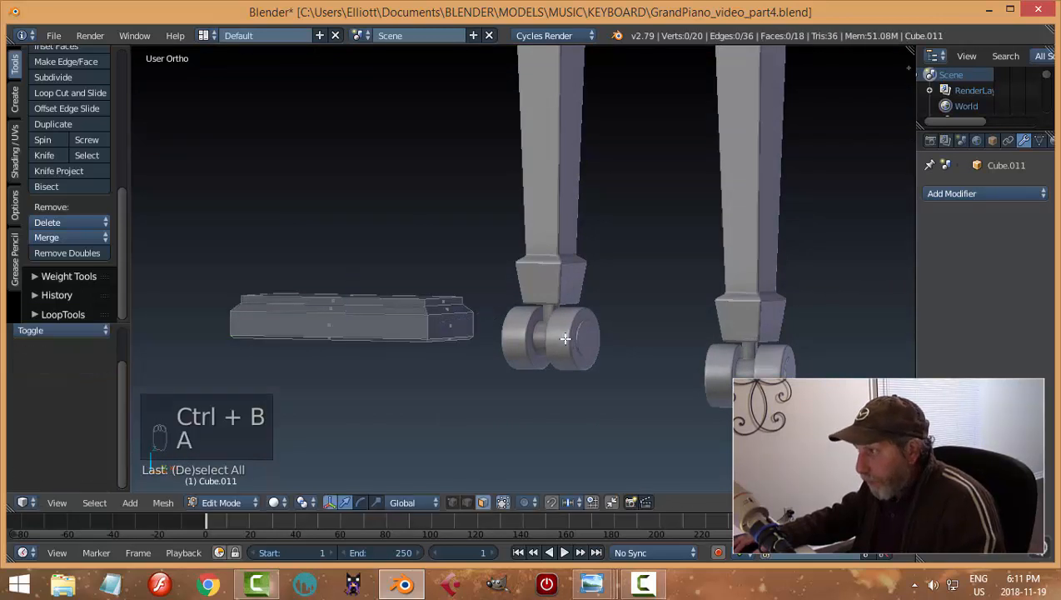
key("Tab")
Snap the 3D cursor to the selected pedal block
scroll(492, 341, "down", 4)
middle_click_drag(495, 367, 494, 340)
key("KP_1")
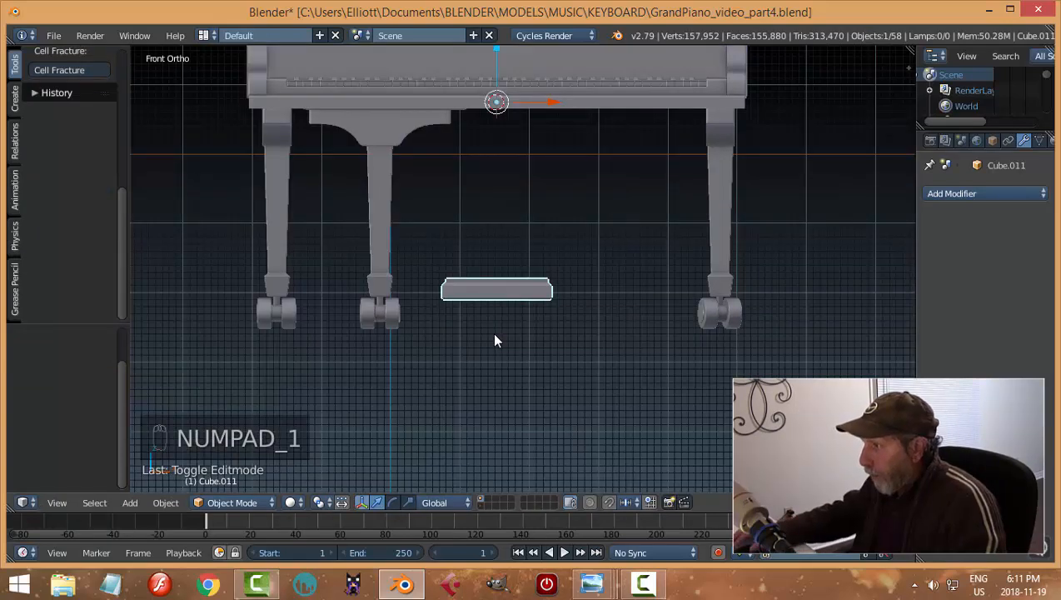
scroll(494, 340, "up", 2)
scroll(495, 334, "down", 1)
middle_click_drag(550, 301, 423, 390, "shift")
scroll(435, 369, "up", 3)
right_click(423, 390)
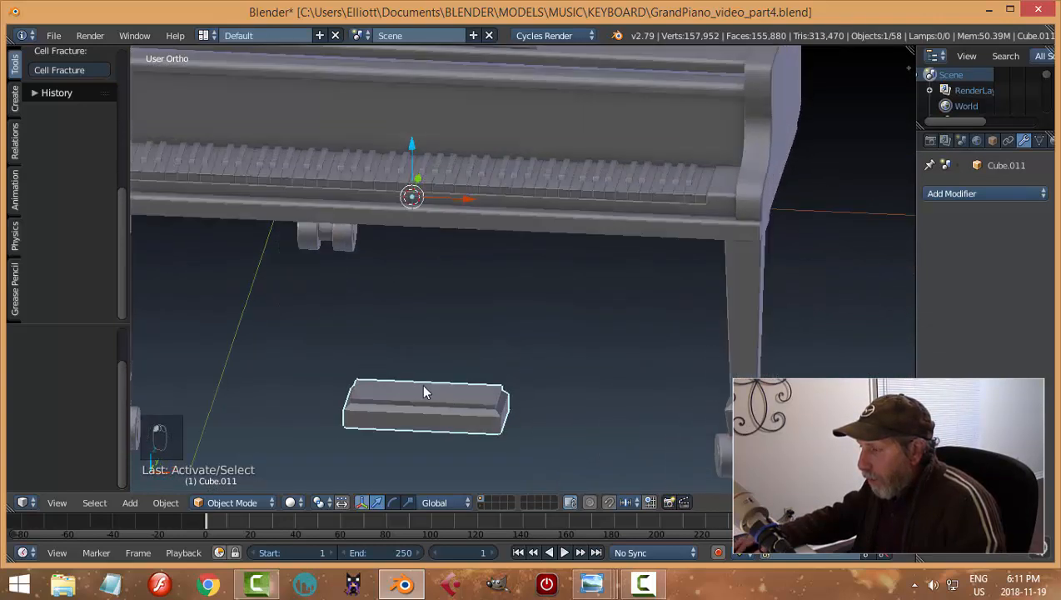
key("shift+s")
left_click(464, 405)
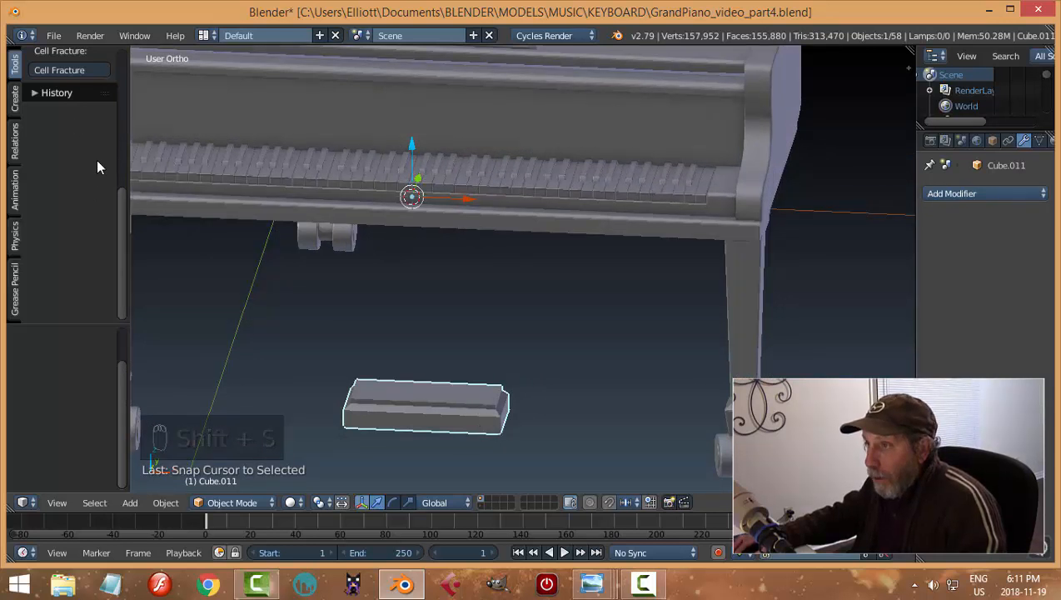
Set the pedal block's origin to its geometry and snap the 3D cursor to that new origin
scroll(96, 167, "up", 5)
left_click(57, 118)
left_click(66, 154)
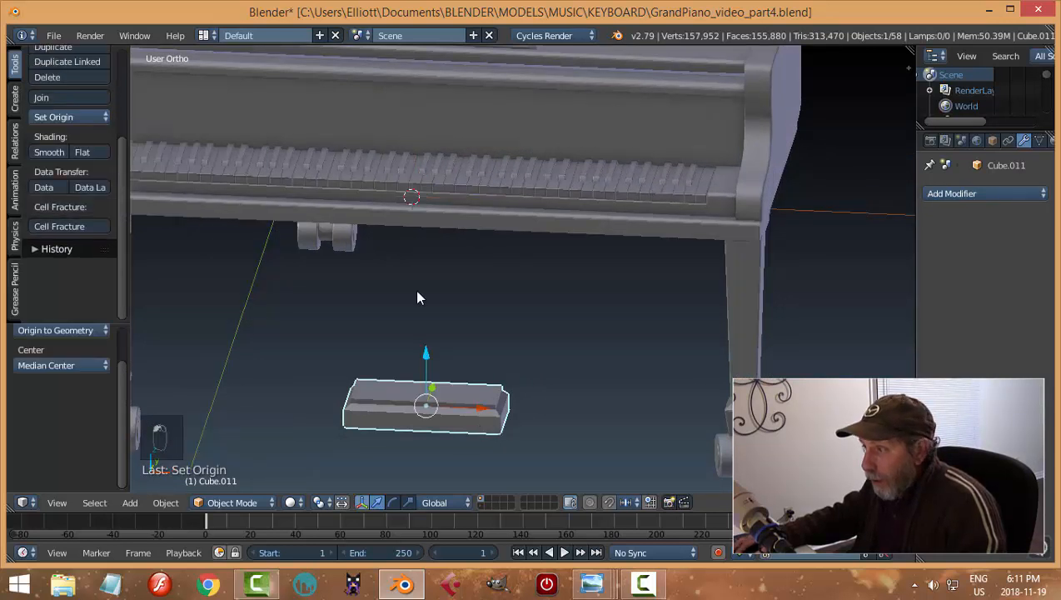
key("shift+s")
left_click(412, 319)
Add a cube at the 3D cursor and scale its mesh to 0.134 on all axes
middle_click_drag(413, 319, 478, 369)
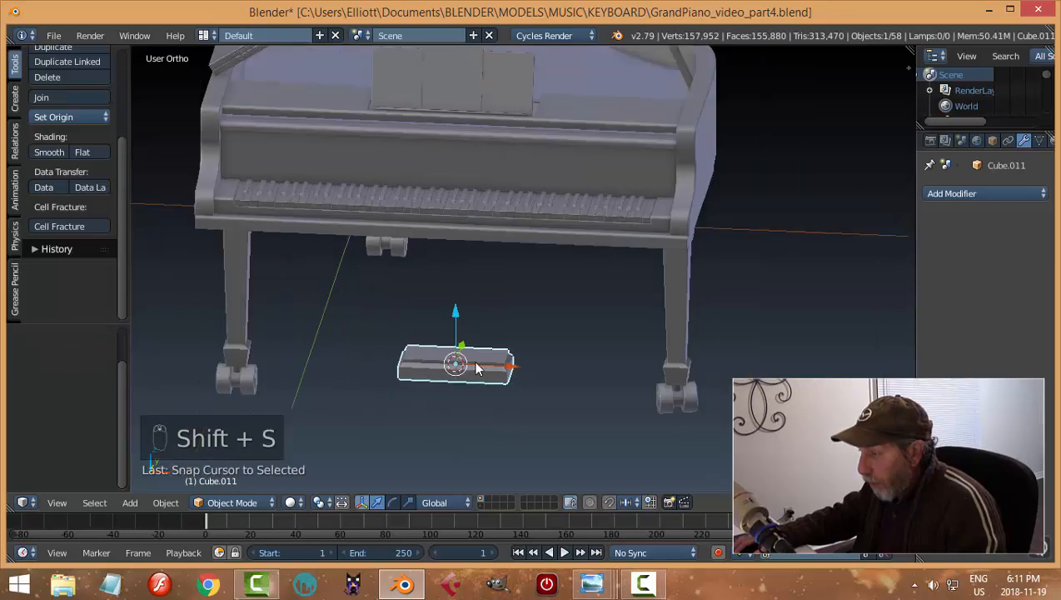
key("shift+a")
mouse_move(466, 320)
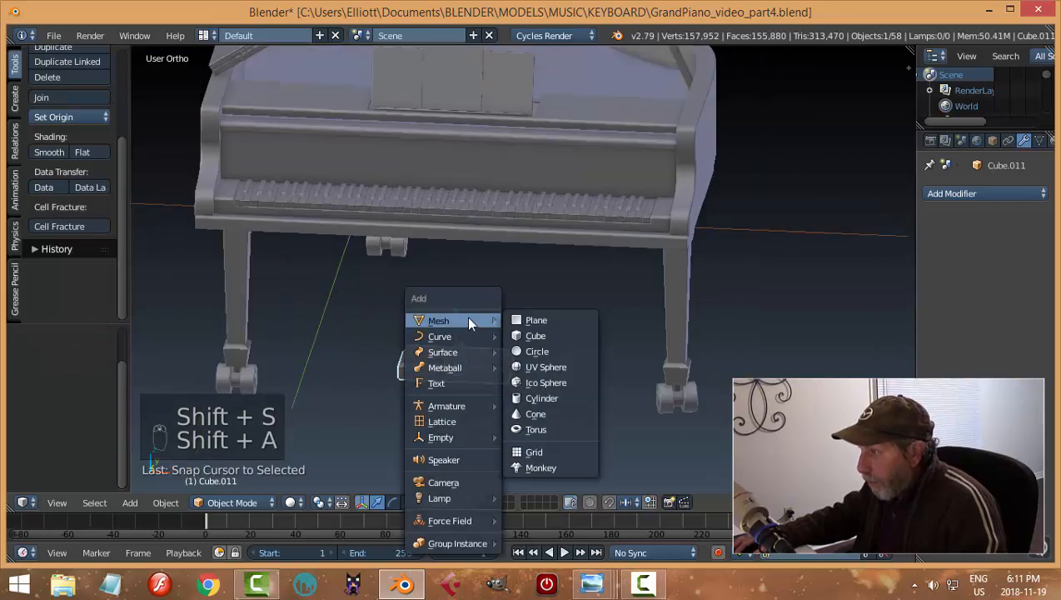
left_click(540, 335)
key("Tab")
left_click(661, 357)
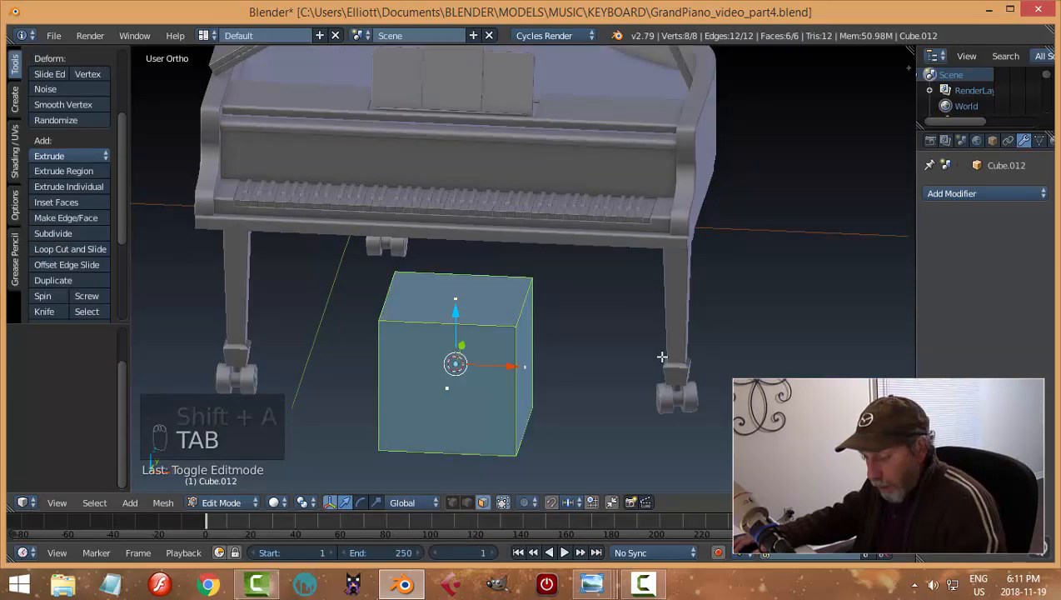
key("s")
left_click(481, 358)
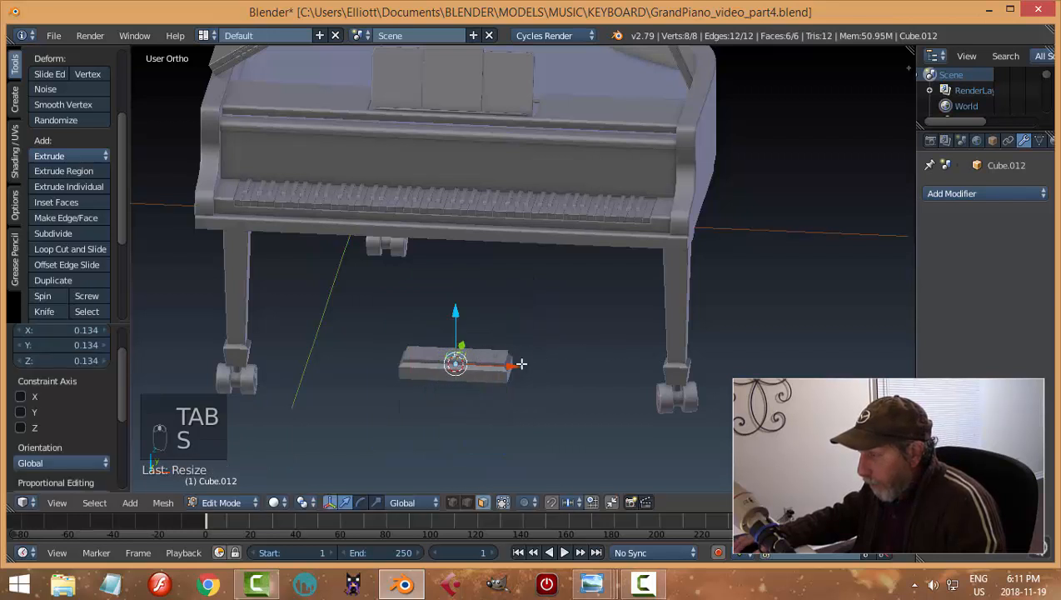
Raise the small cube 0.203 along Z and move it -0.472 along X onto one end of the block
middle_click_drag(519, 362, 428, 315)
mouse_move(406, 301)
left_mouse_down()
mouse_move(407, 288)
mouse_move(414, 294)
left_mouse_up()
key("KP_Decimal")
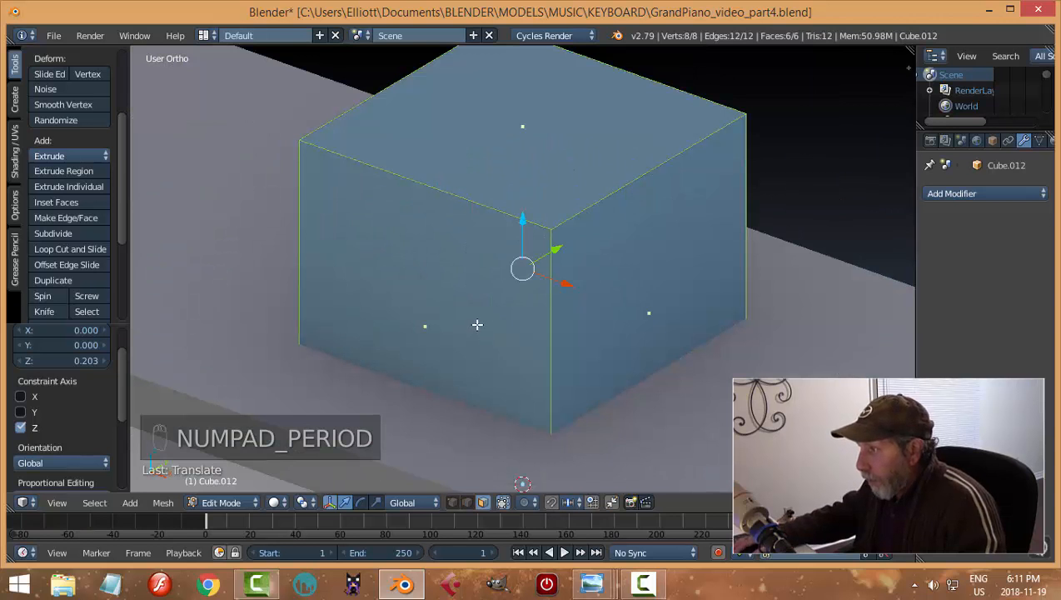
scroll(477, 323, "down", 4)
middle_click_drag(608, 319, 594, 289)
key("g")
key("x")
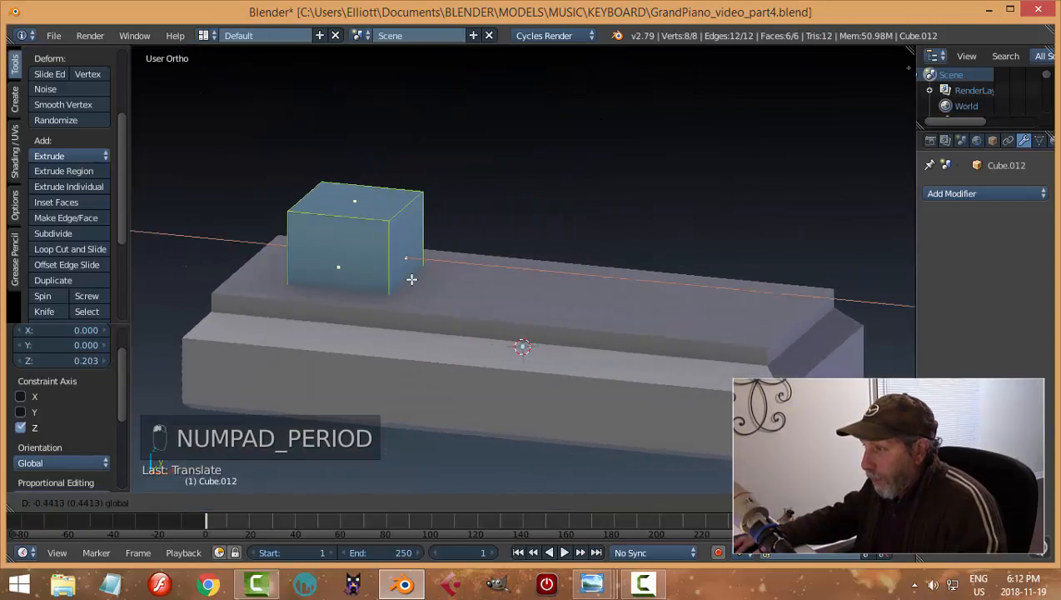
left_click(413, 283)
Scale the small cube down in X and Y only, leaving Z locked
middle_click_drag(414, 287, 554, 314)
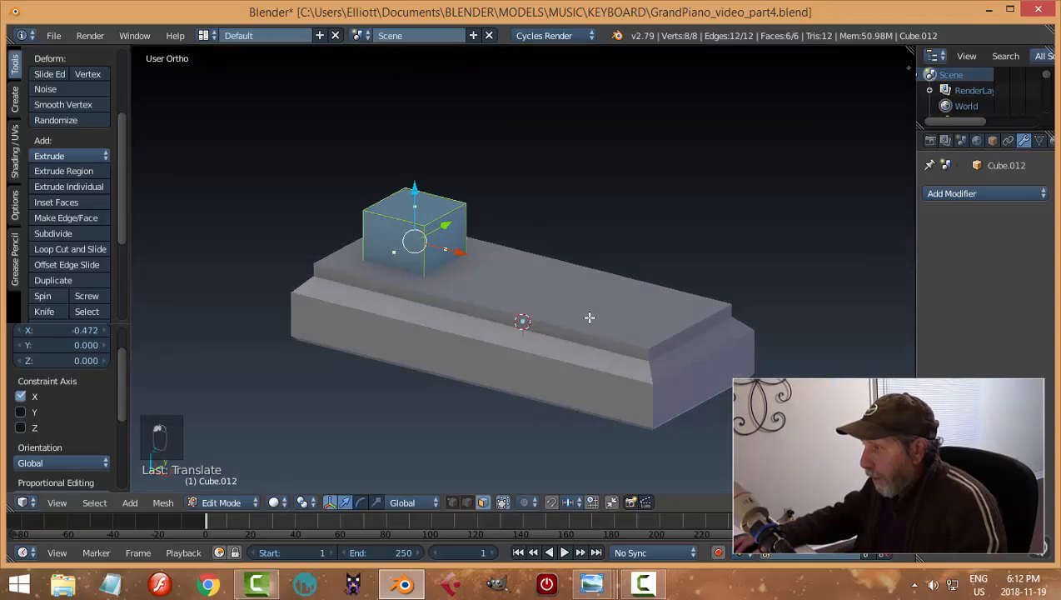
middle_click_drag(485, 299, 520, 289)
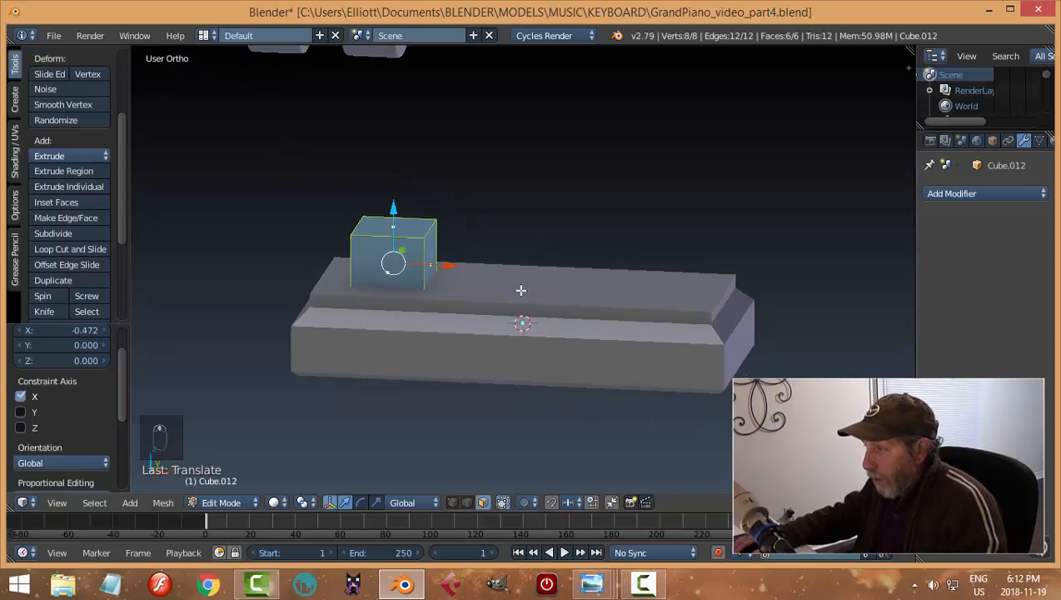
key("s")
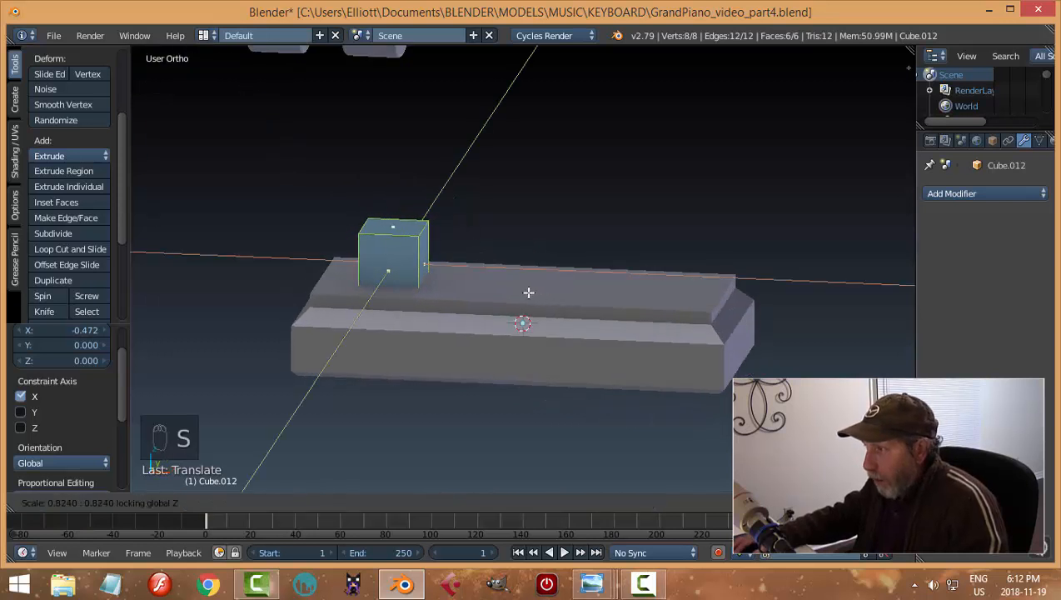
left_click(556, 291)
Extrude the small cube's top face 2.31 units upward into a post reaching the piano body, and return to Object Mode
key("a")
right_click(408, 222)
scroll(492, 269, "down", 7)
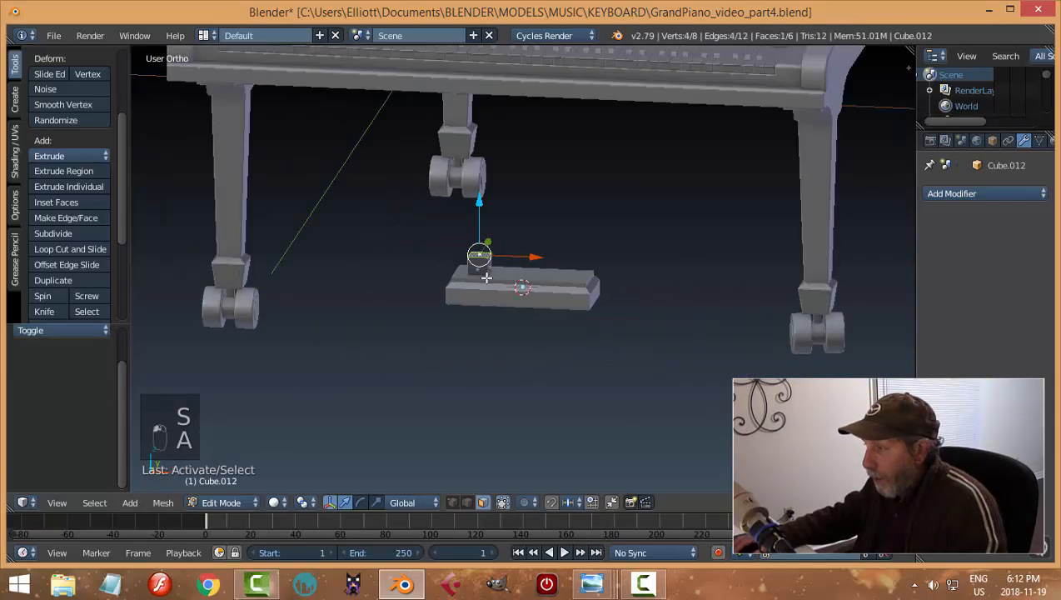
middle_click_drag(485, 277, 467, 204)
key("e")
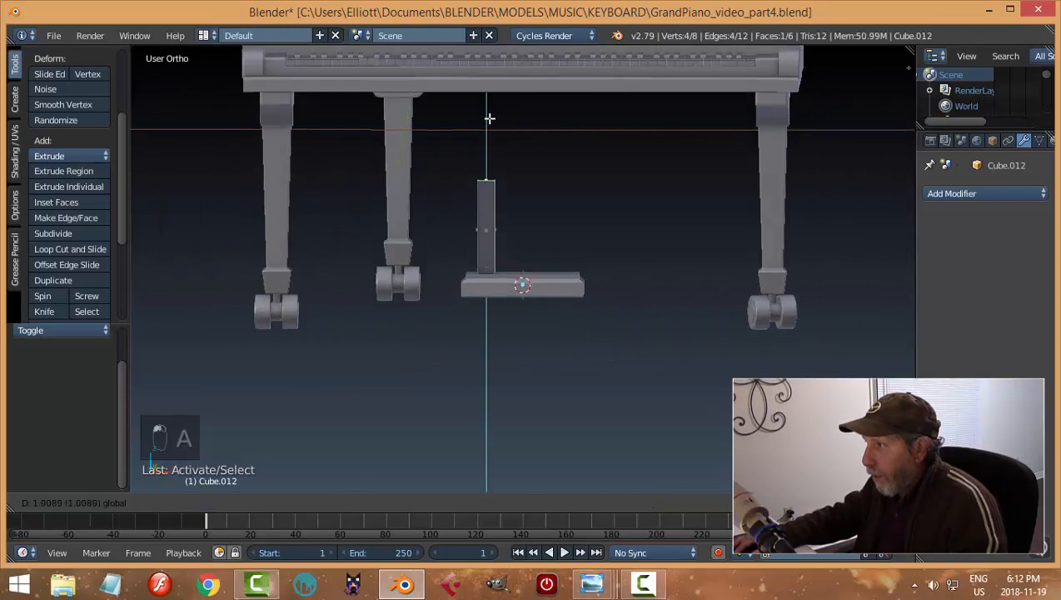
left_click(468, 470)
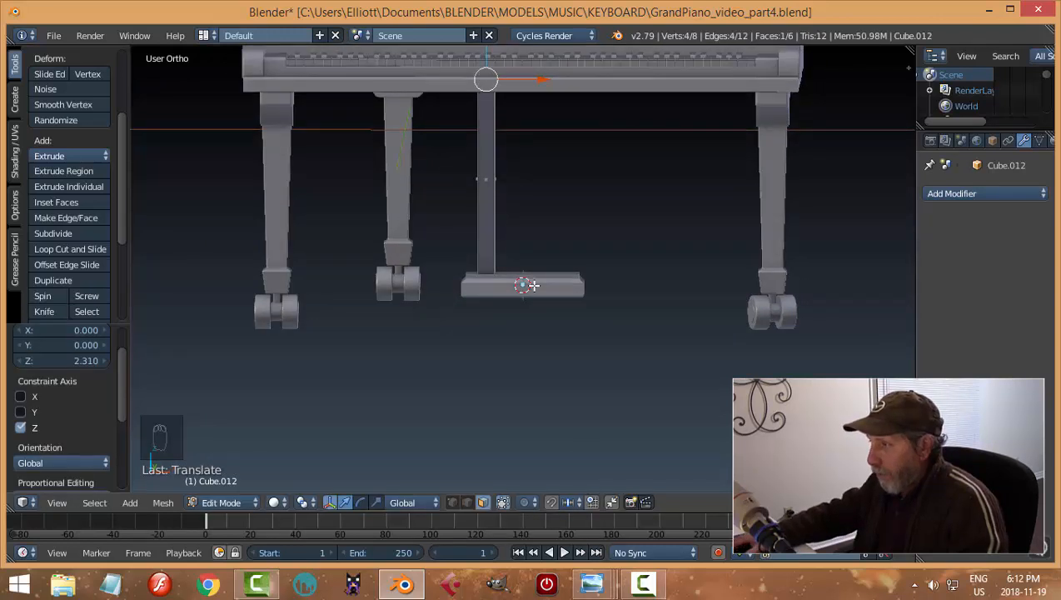
middle_click_drag(564, 283, 500, 298)
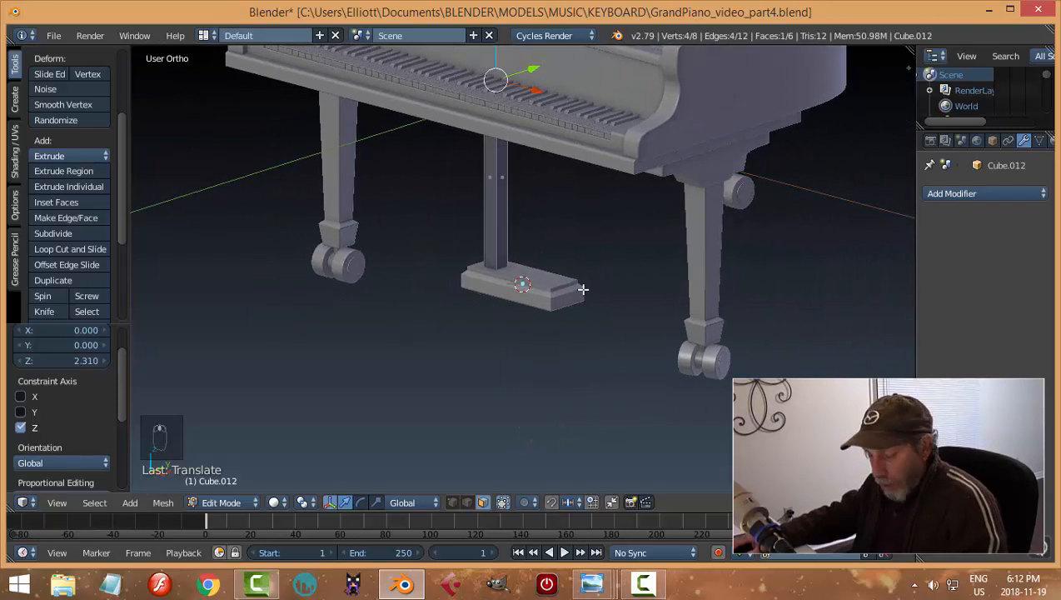
key("a")
key("Tab")
left_click(407, 288)
scroll(498, 307, "up", 4)
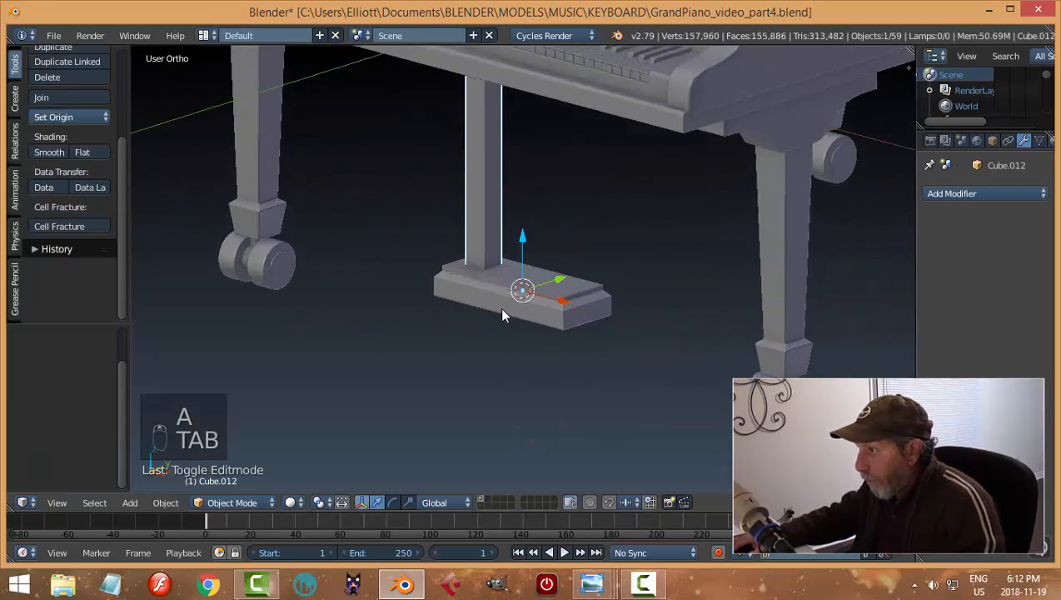
Bevel the edges of the pedal block's raised top face with an offset of about 0.003 and one segment
key("a")
middle_click_drag(555, 300, 521, 336)
scroll(517, 308, "up", 3)
right_click(554, 322)
key("Tab")
left_click(687, 325)
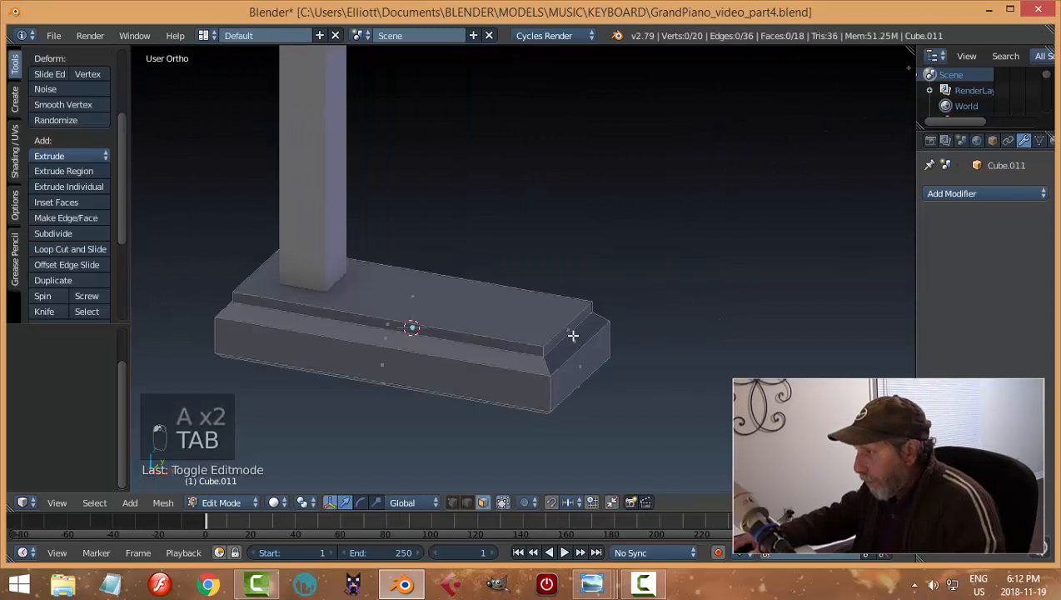
right_click(573, 334)
key("ctrl+b")
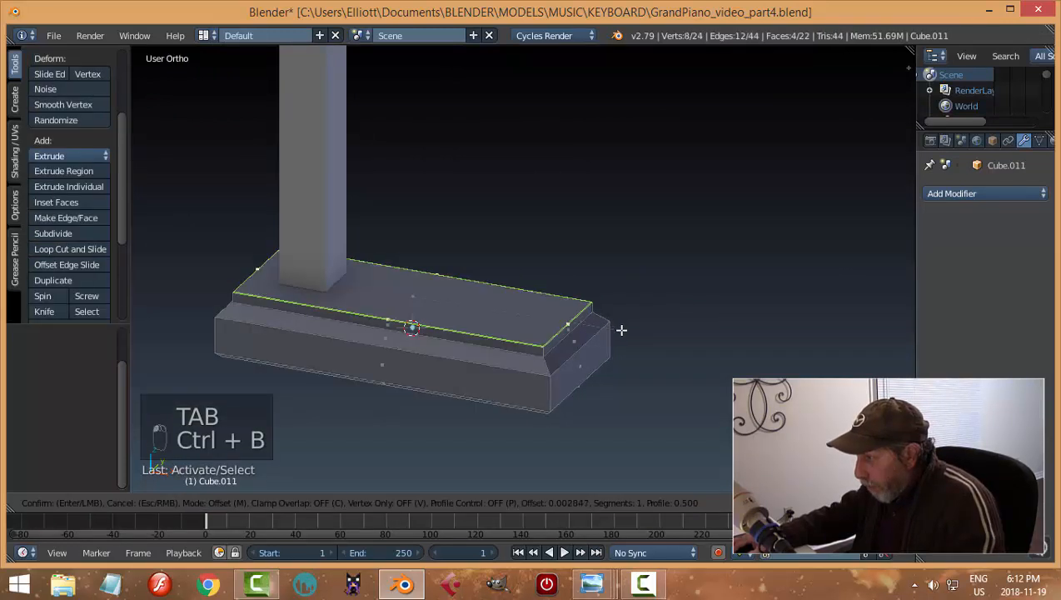
left_click(622, 331)
key("a")
key("Tab")
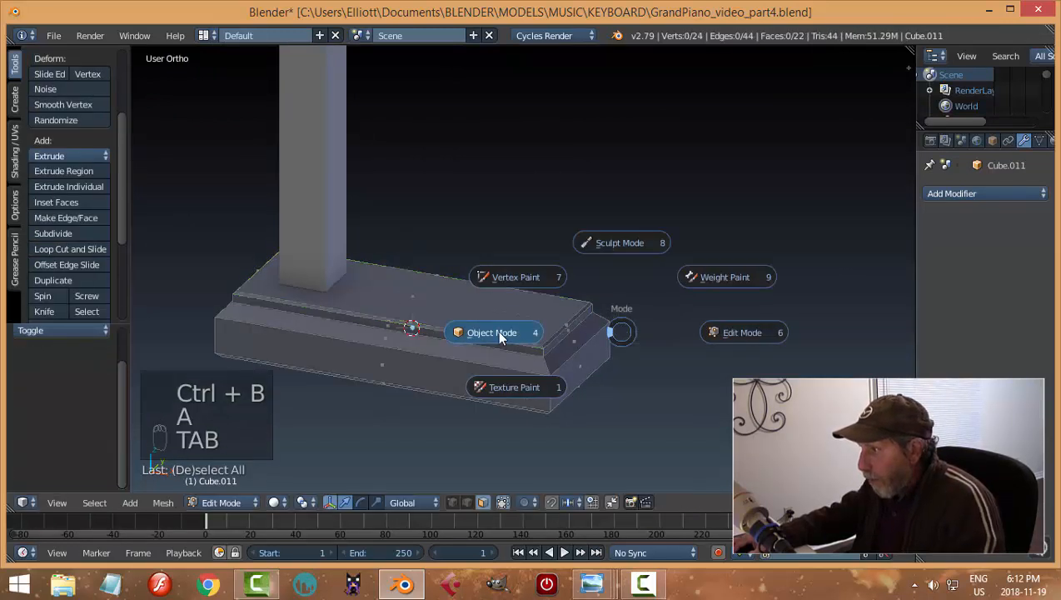
left_click(497, 330)
Select the post and examine the pedal supports in the reference photo bluthner-model-10-grand-1.jpg in Windows Photo Viewer
middle_click_drag(644, 323, 340, 291)
right_click(379, 283)
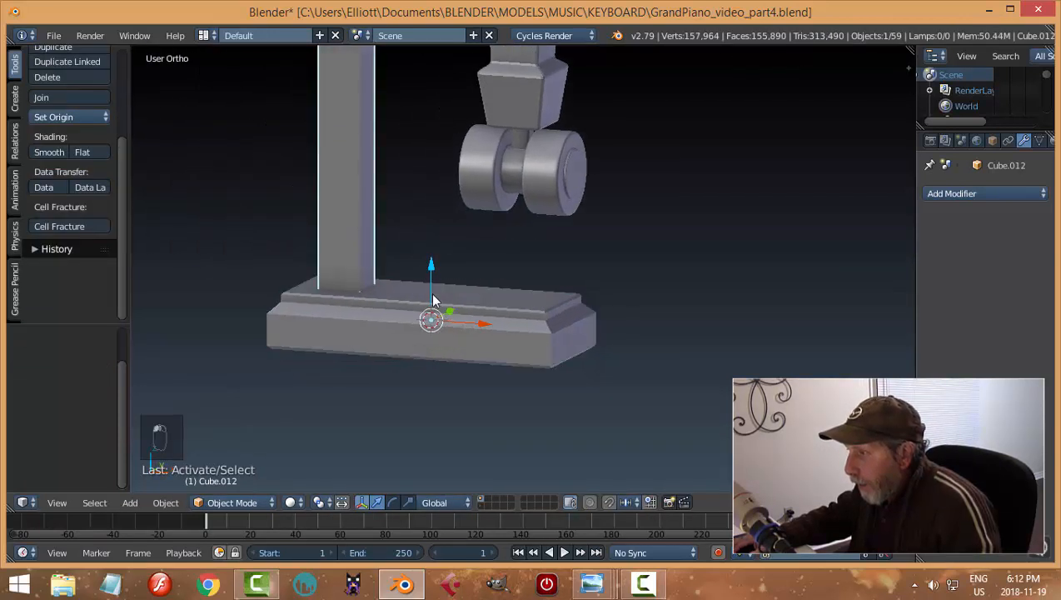
middle_click_drag(430, 291, 557, 444)
mouse_move(606, 590)
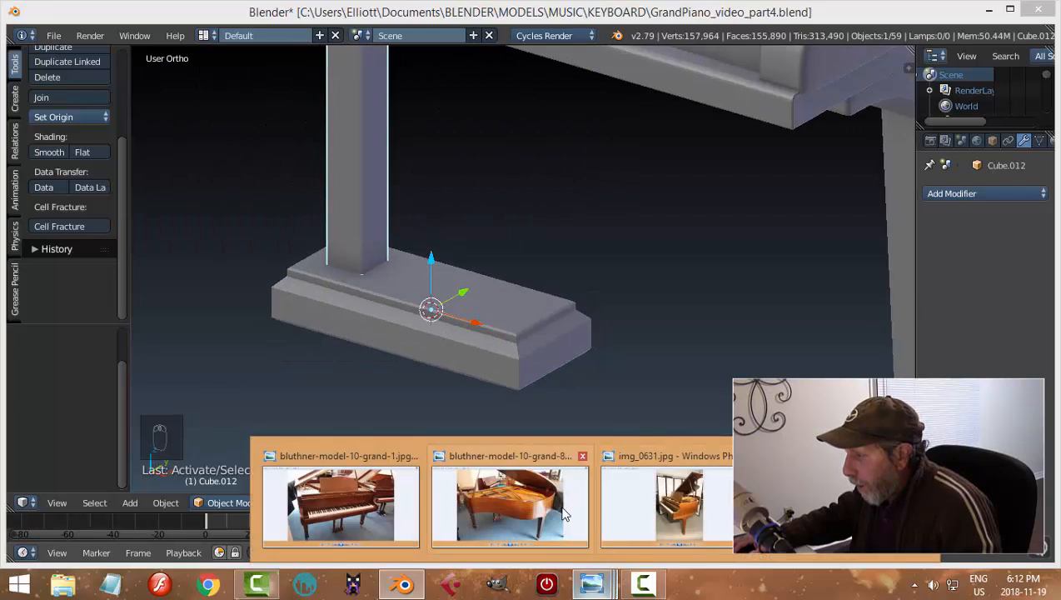
mouse_move(376, 514)
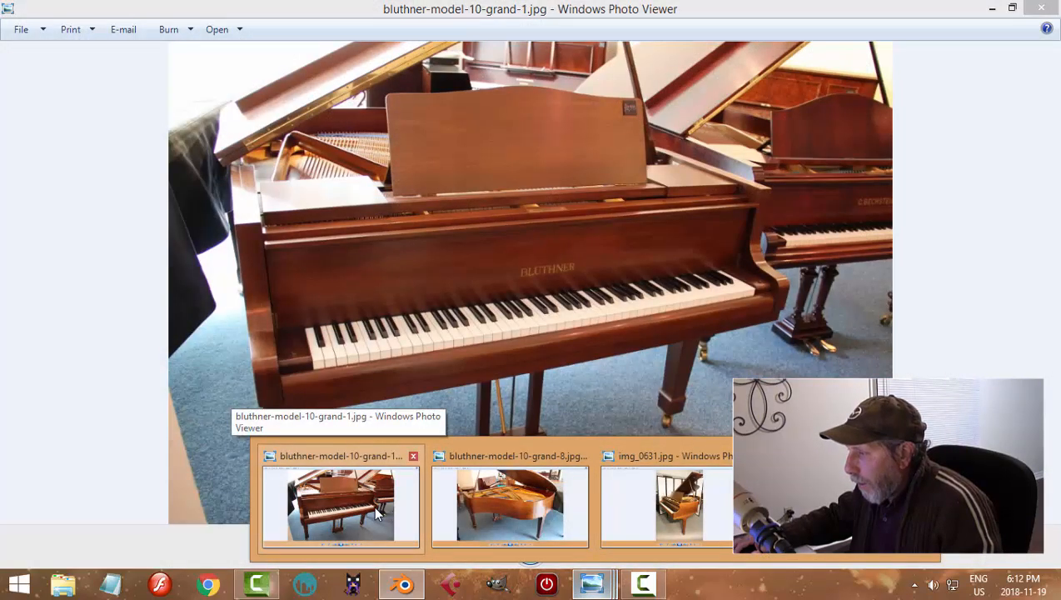
left_click(377, 514)
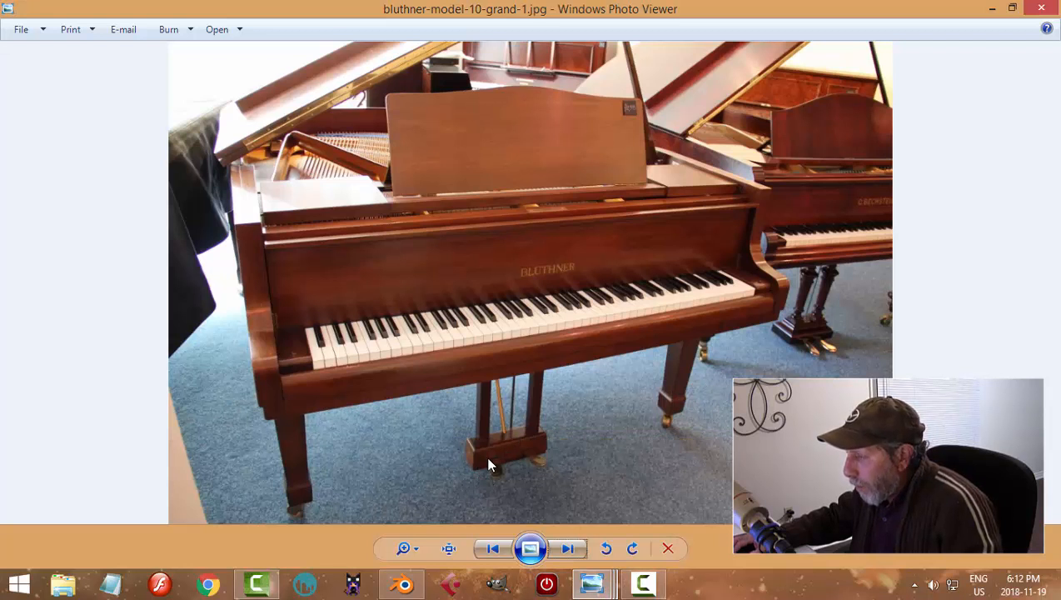
scroll(488, 465, "up", 1)
scroll(555, 431, "down", 1)
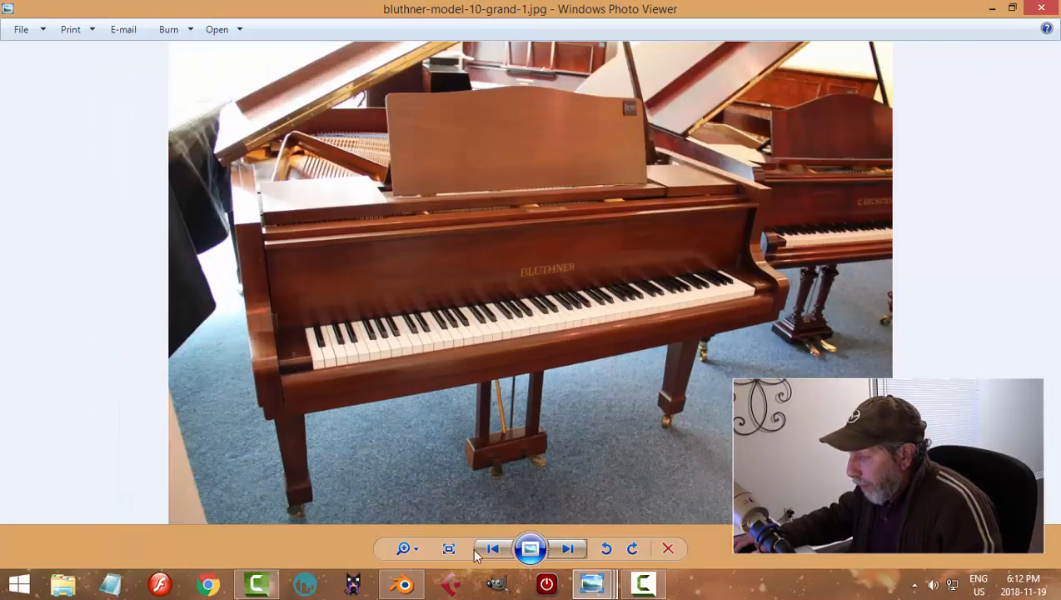
left_click(403, 583)
In Blender, scale the whole post mesh to 0.913 in X and Y only to make it thinner
mouse_move(457, 360)
middle_mouse_down()
mouse_move(441, 360)
mouse_move(449, 359)
middle_mouse_up()
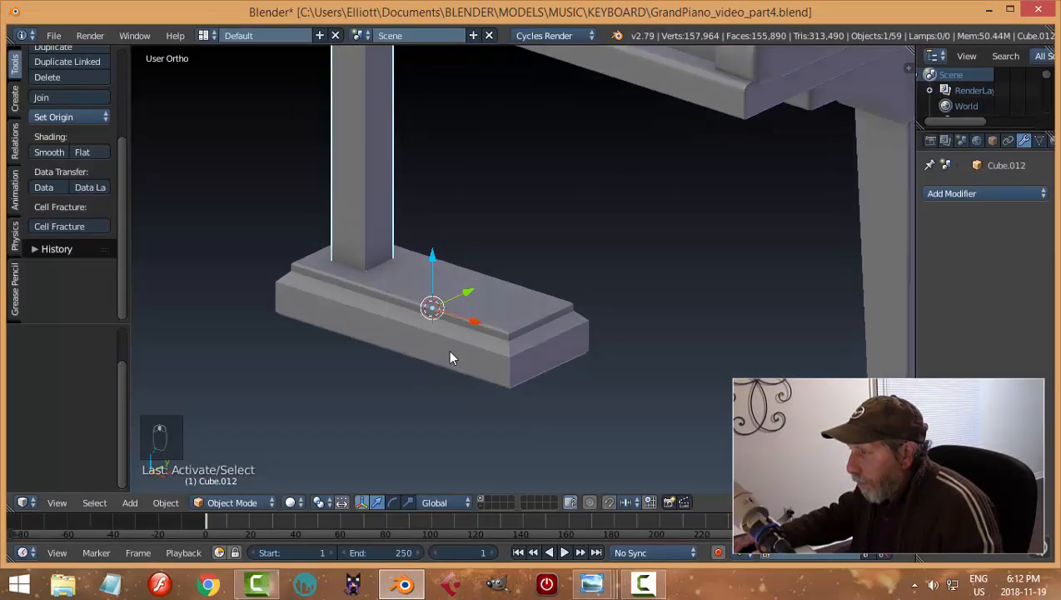
key("Tab")
key("a")
key("a")
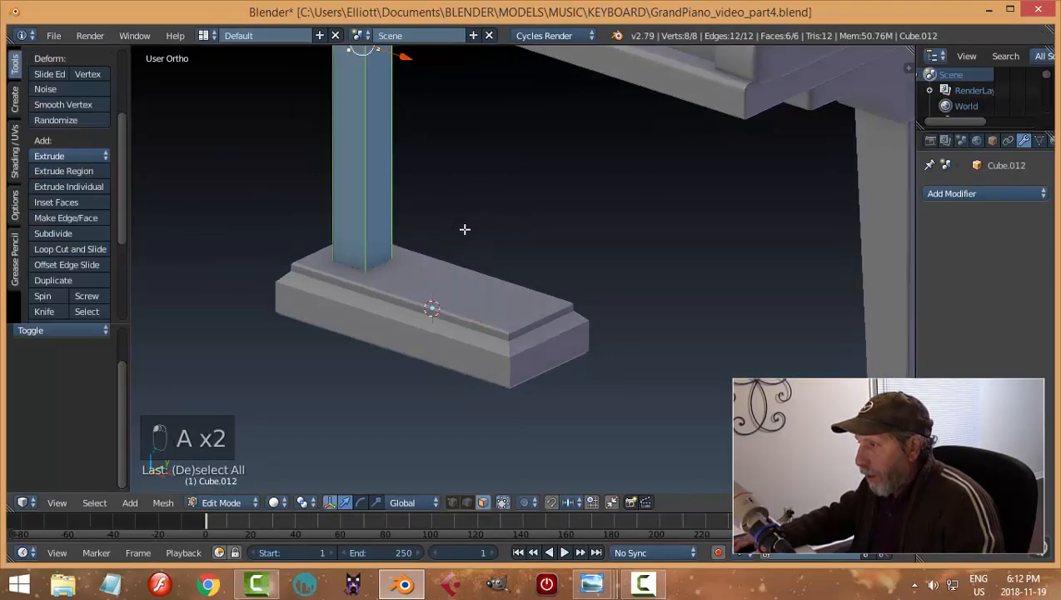
scroll(507, 275, "down", 3)
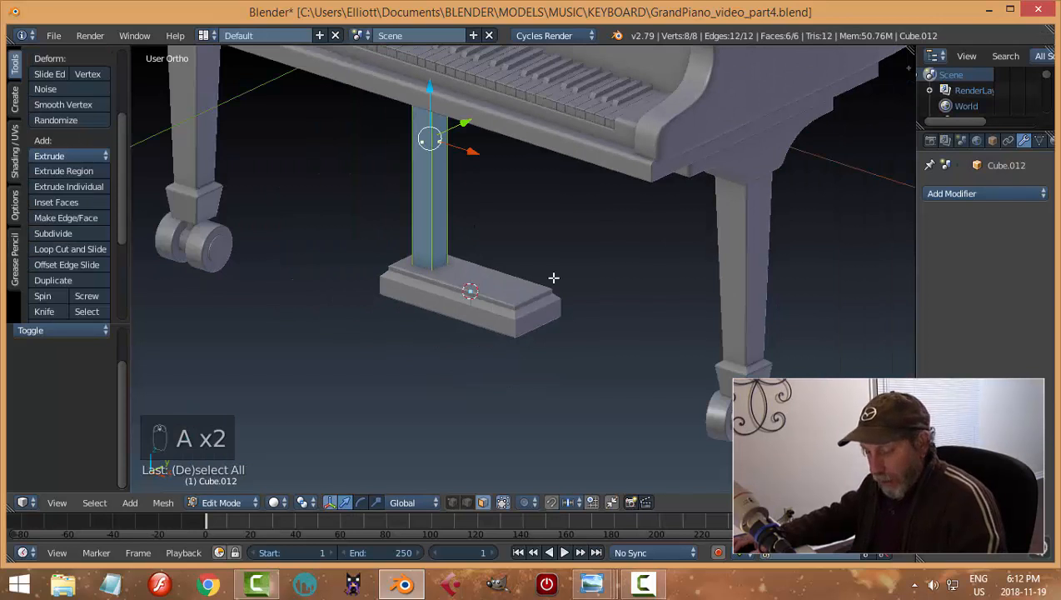
key("s")
left_click(524, 280)
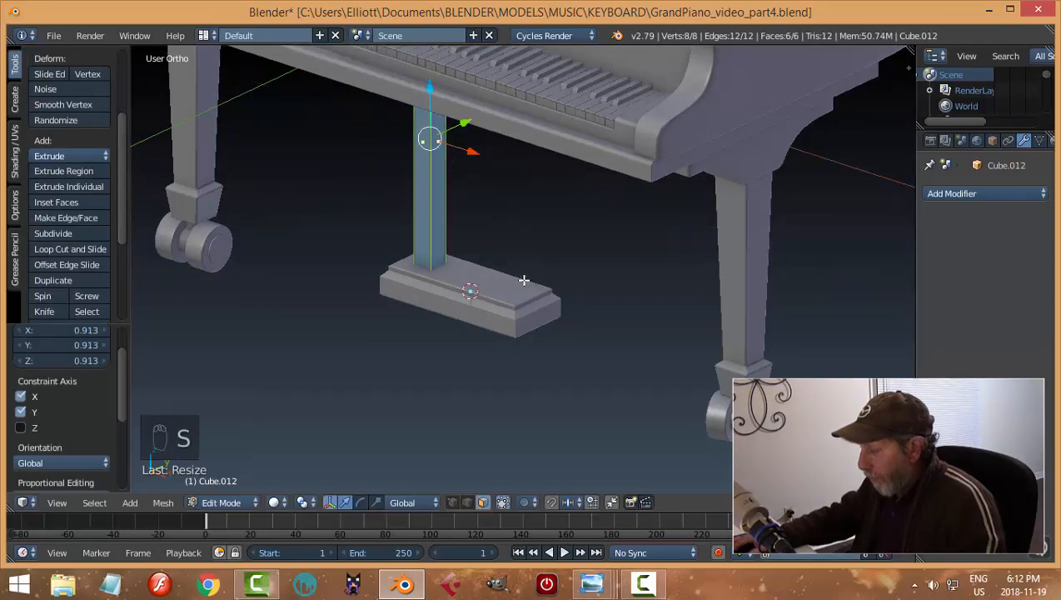
Duplicate the post mesh and move the copy 0.972 along X to form the second post, returning to Object Mode
key("KP_1")
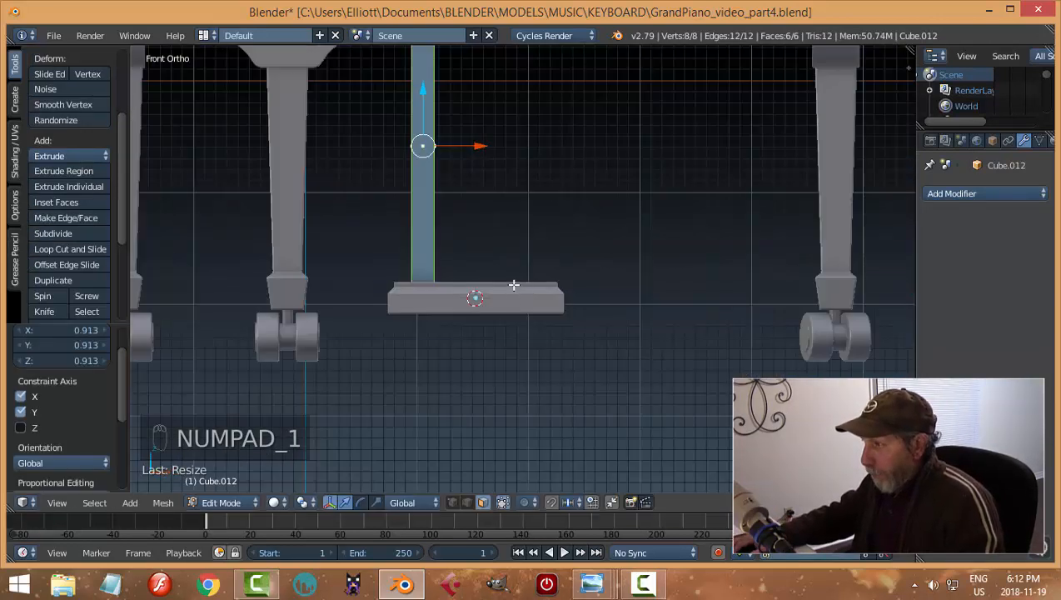
key("shift+d")
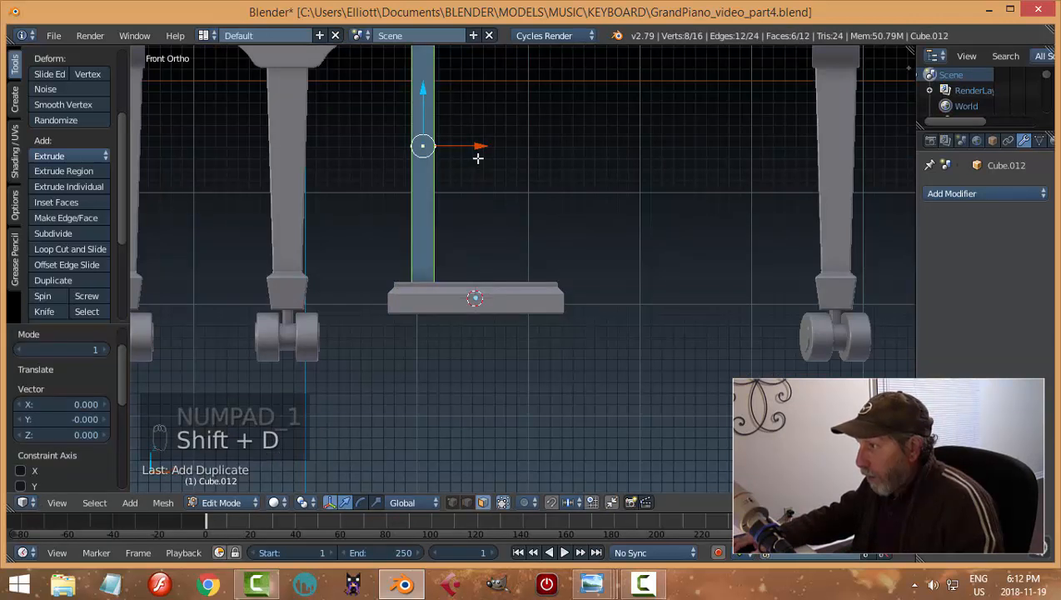
left_click(590, 175)
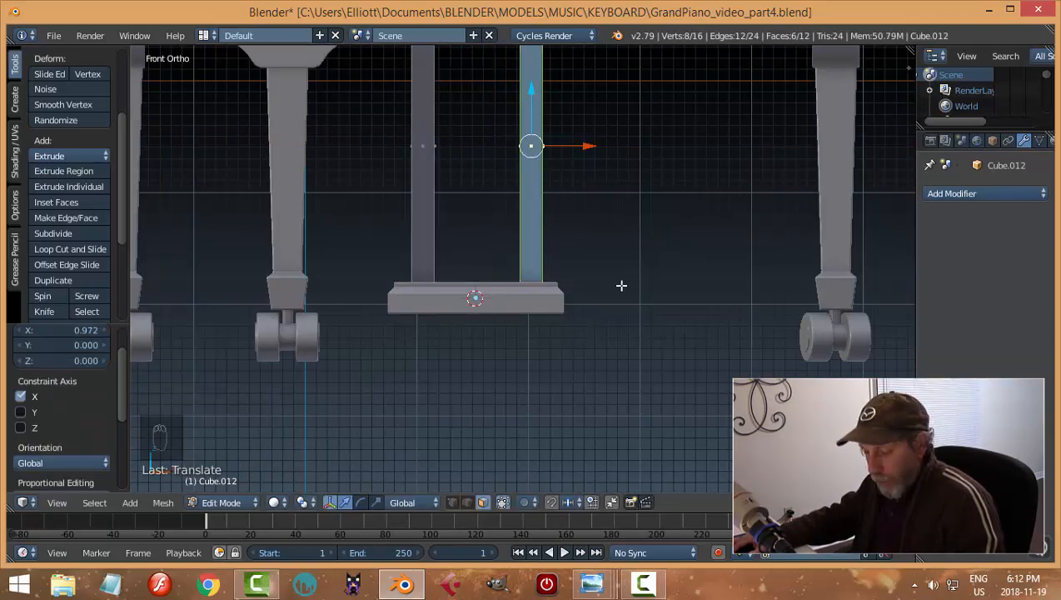
key("a")
middle_click_drag(573, 297, 572, 292)
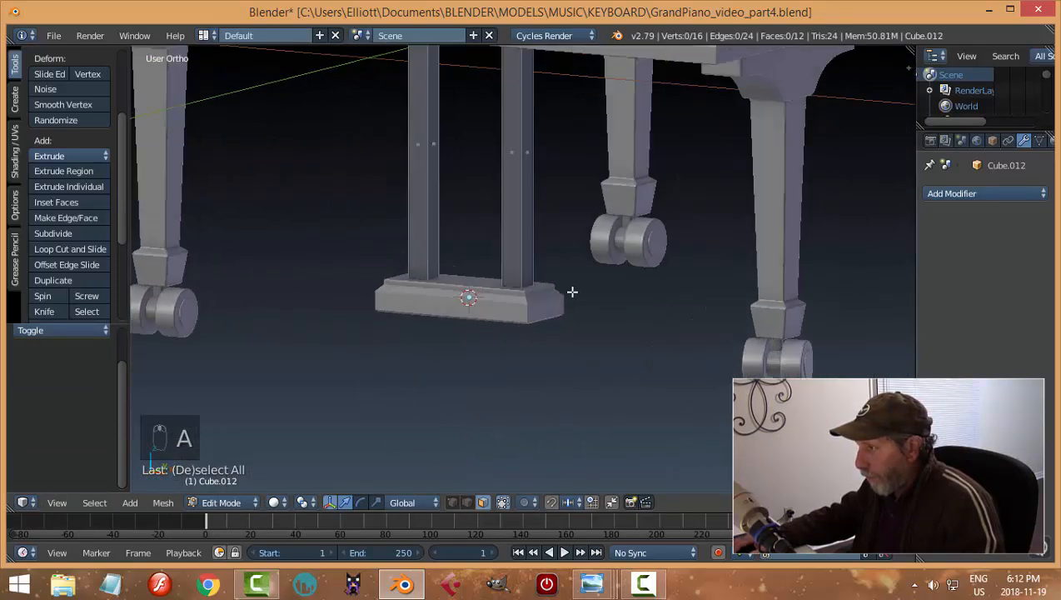
key("Tab")
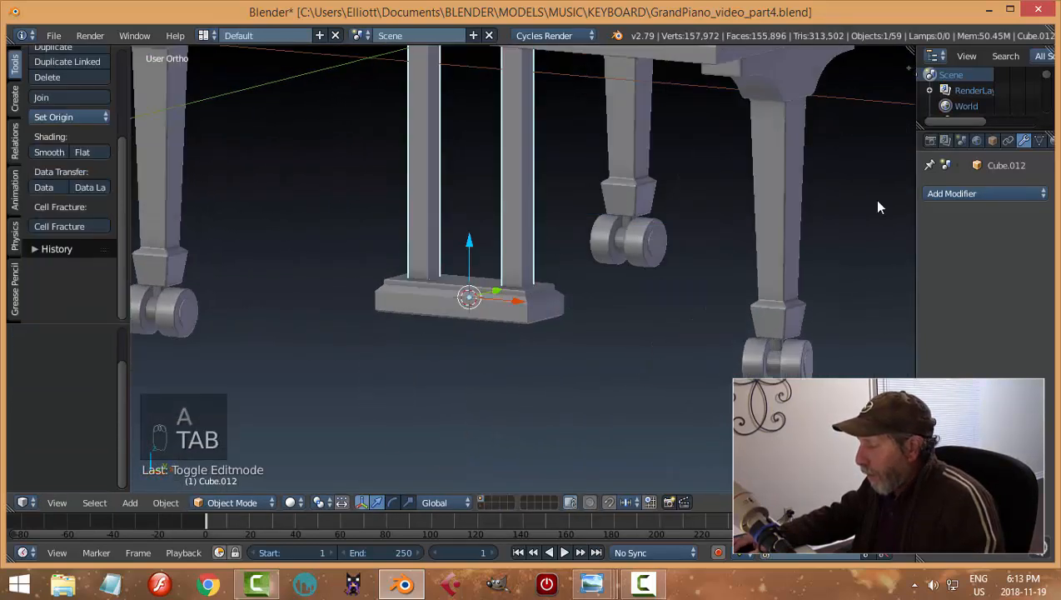
Add a Bevel modifier with a width of 0.0260 and 2 segments to the two posts, and save the file
left_click(966, 193)
left_click(739, 245)
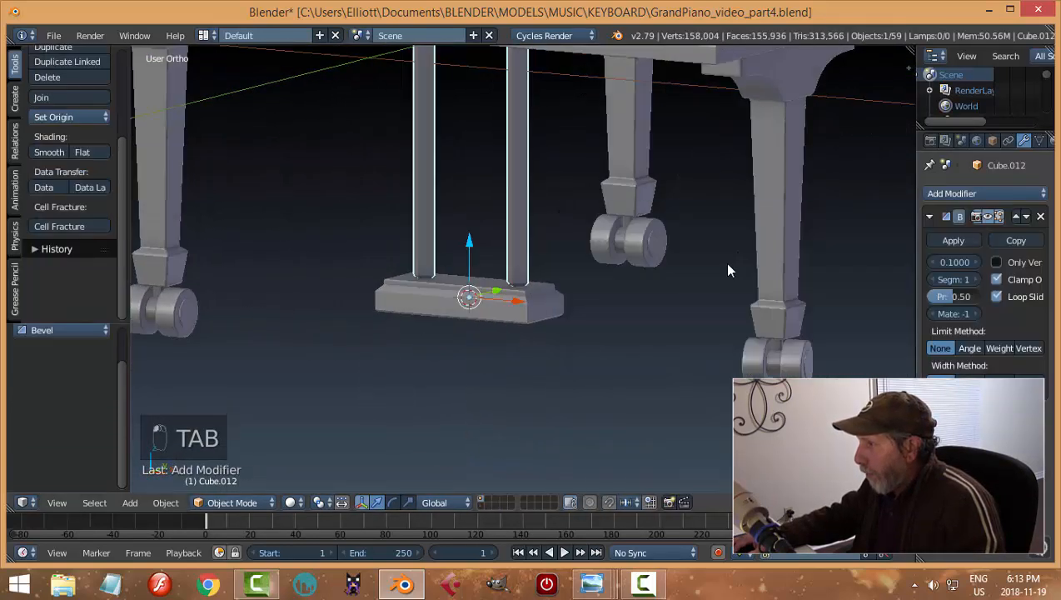
left_click(970, 278)
left_click_drag(960, 259, 910, 260)
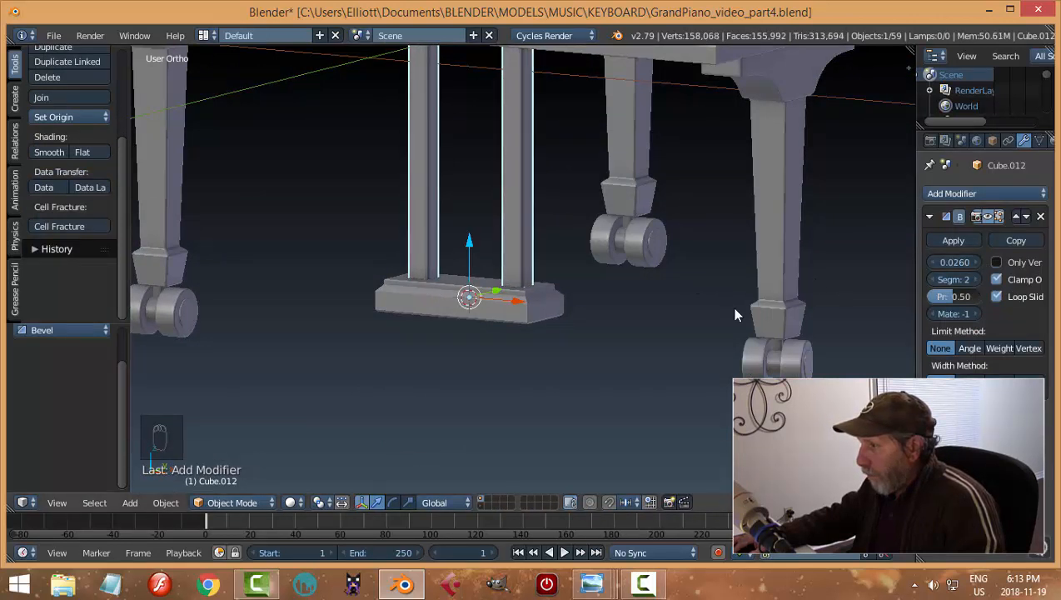
key("a")
middle_click_drag(660, 331, 384, 296)
key("ctrl+s")
Select the pedal box and add a mesh cylinder with 22 vertices at its centre
scroll(528, 315, "up", 4)
middle_click_drag(502, 308, 419, 302)
middle_click_drag(493, 313, 445, 299)
right_click(445, 298)
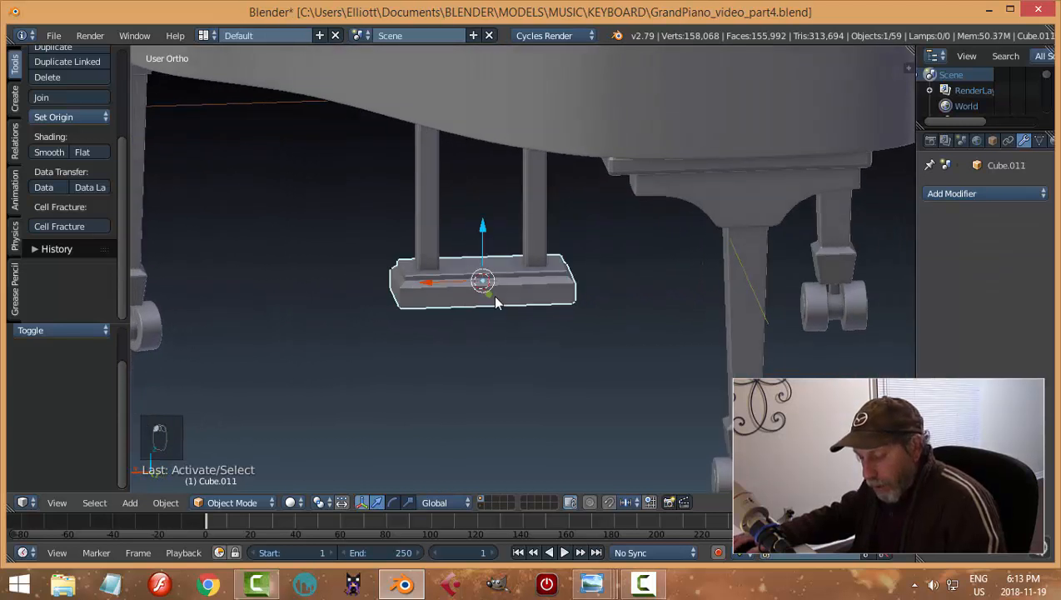
key("shift+a")
mouse_move(493, 294)
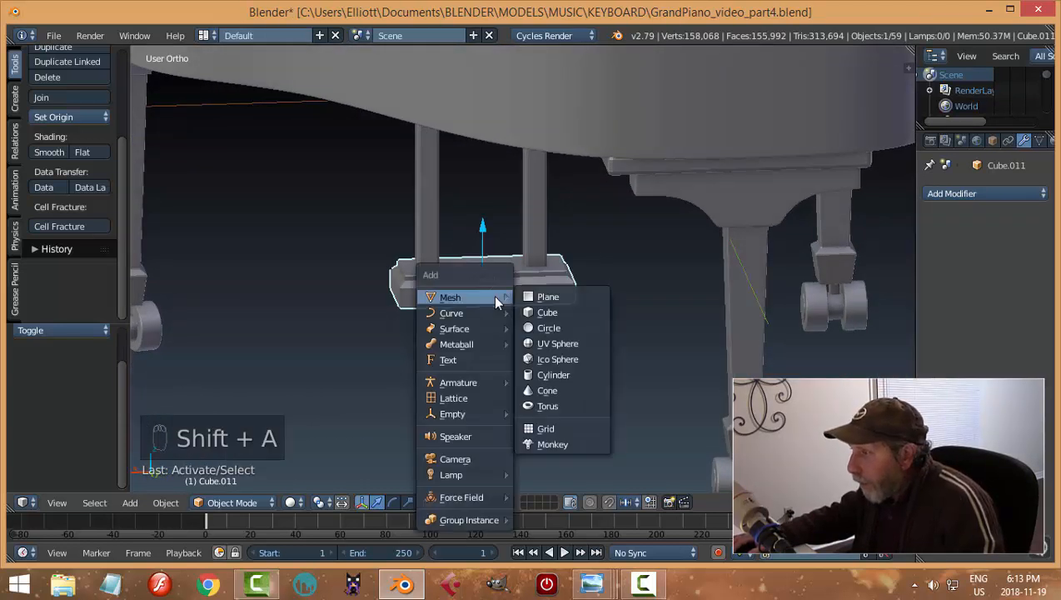
left_click(553, 372)
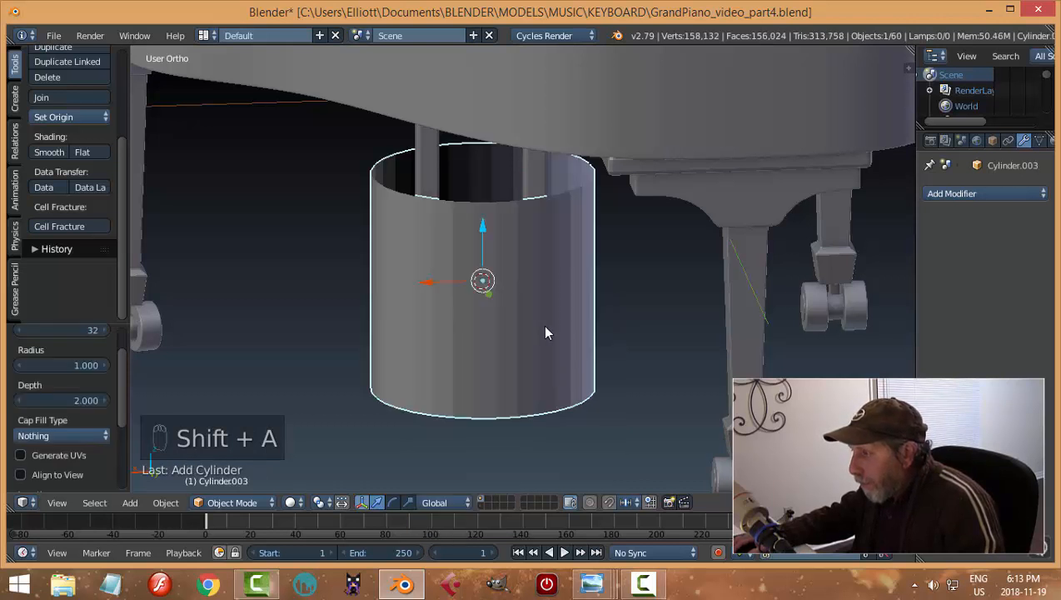
left_click(80, 330)
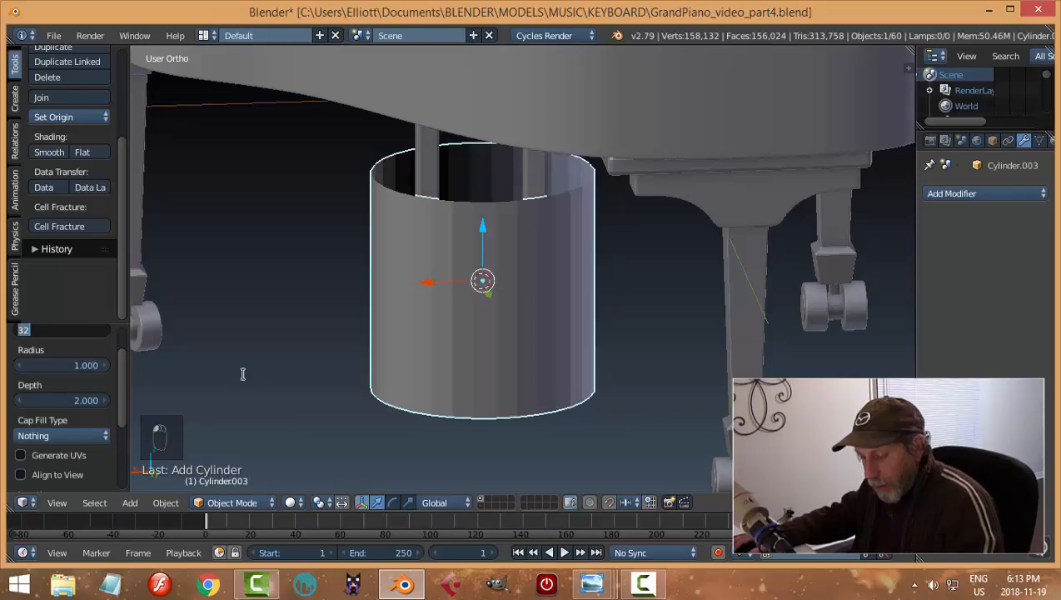
type("22")
key("Return")
Enter Edit Mode and rotate the whole cylinder mesh 90° around the global X axis
key("Tab")
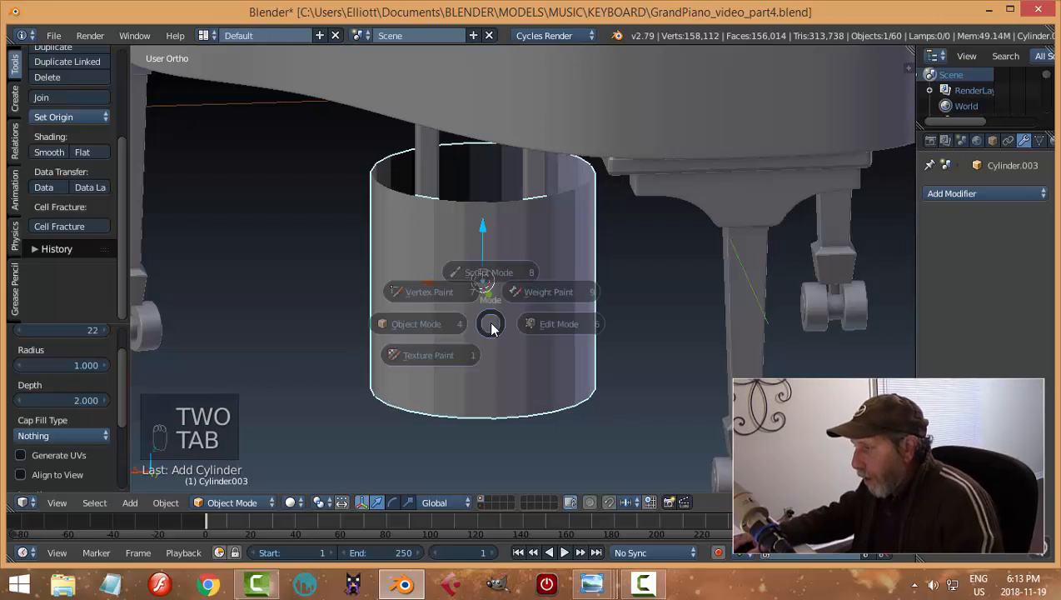
key("a")
key("a")
key("a")
scroll(578, 316, "down", 2)
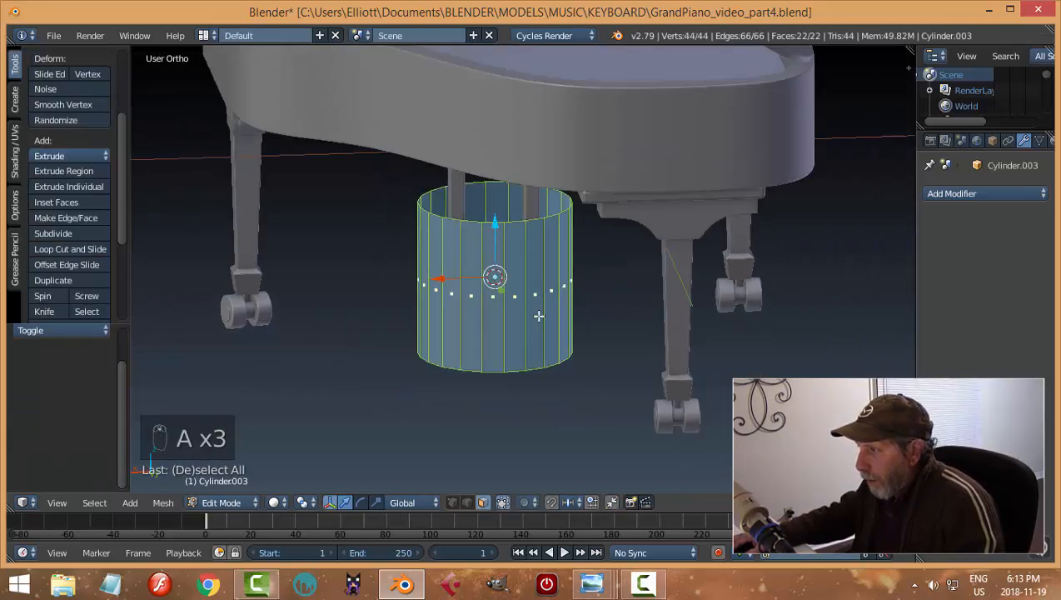
middle_click_drag(539, 314, 597, 319)
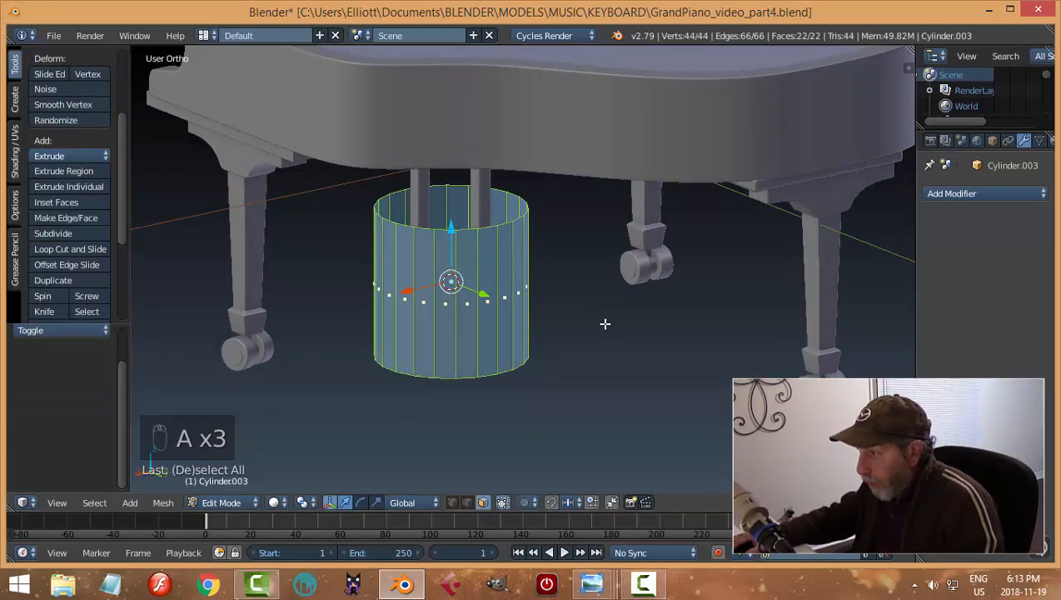
key("r")
key("x")
key("9")
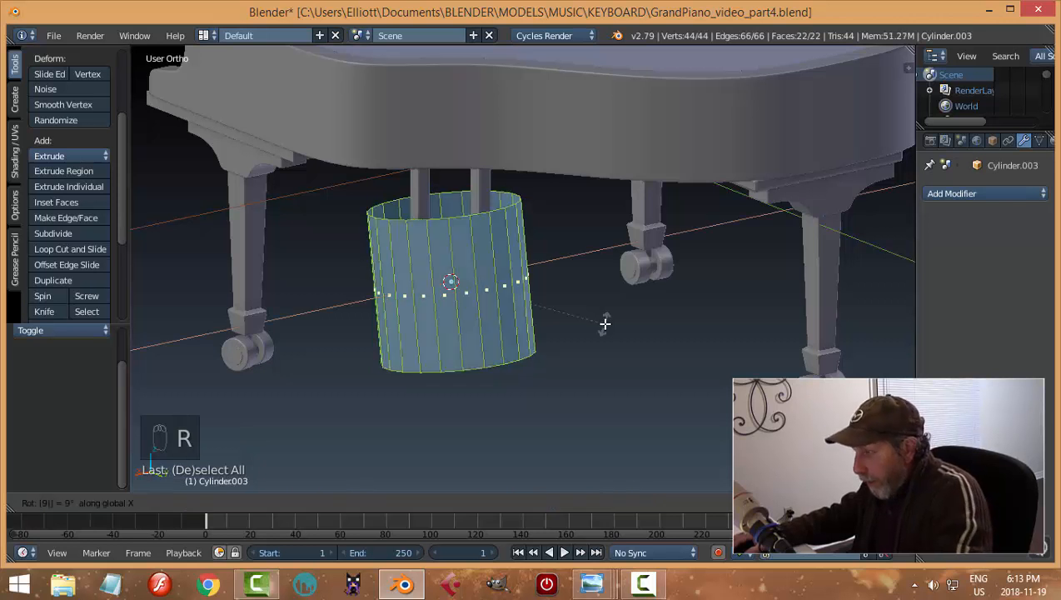
key("0")
key("Return")
Scale the cylinder mesh down to about 0.15 and move it 0.662 along Y, out of the pedal box
key("s")
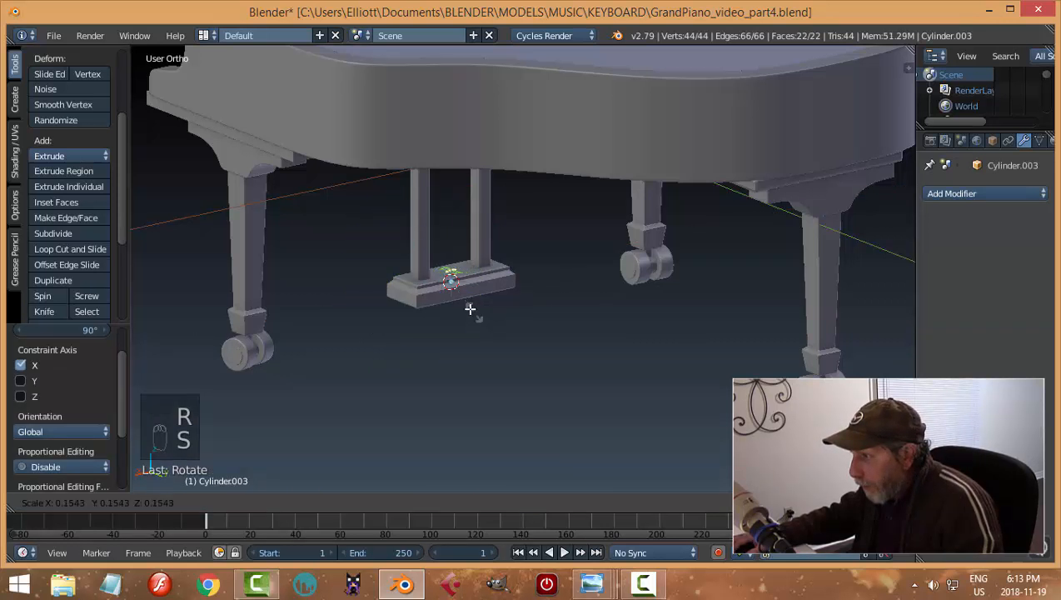
left_click(468, 306)
left_click_drag(485, 294, 515, 312)
key("KP_Decimal")
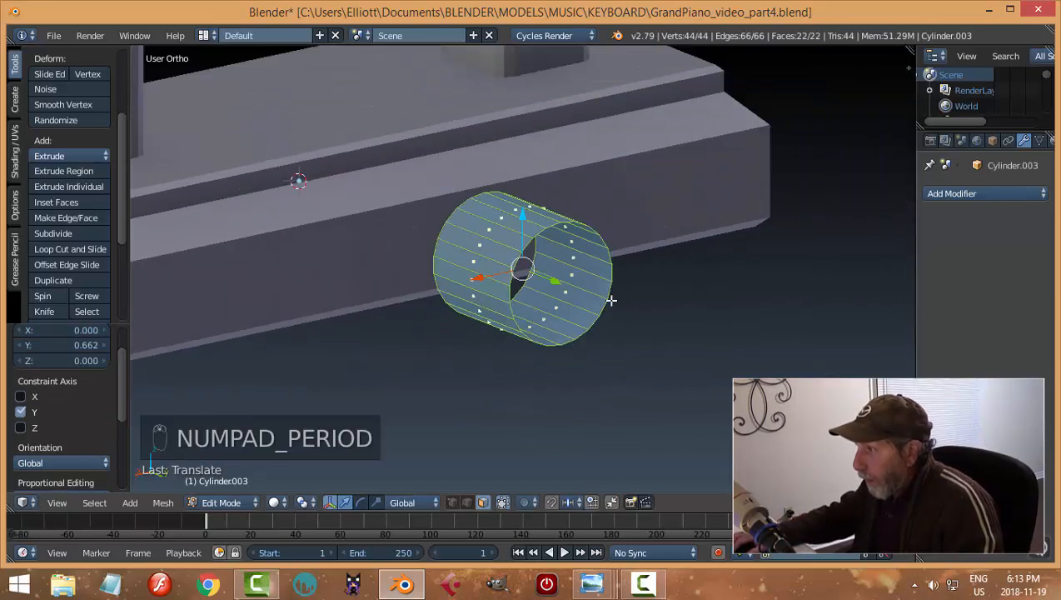
Adjust the cylinder's scale and move it -0.302 along Y so it is partly embedded in the pedal box's rear face
key("s")
left_click(625, 297)
middle_click_drag(625, 296, 572, 279)
left_click_drag(571, 280, 422, 275)
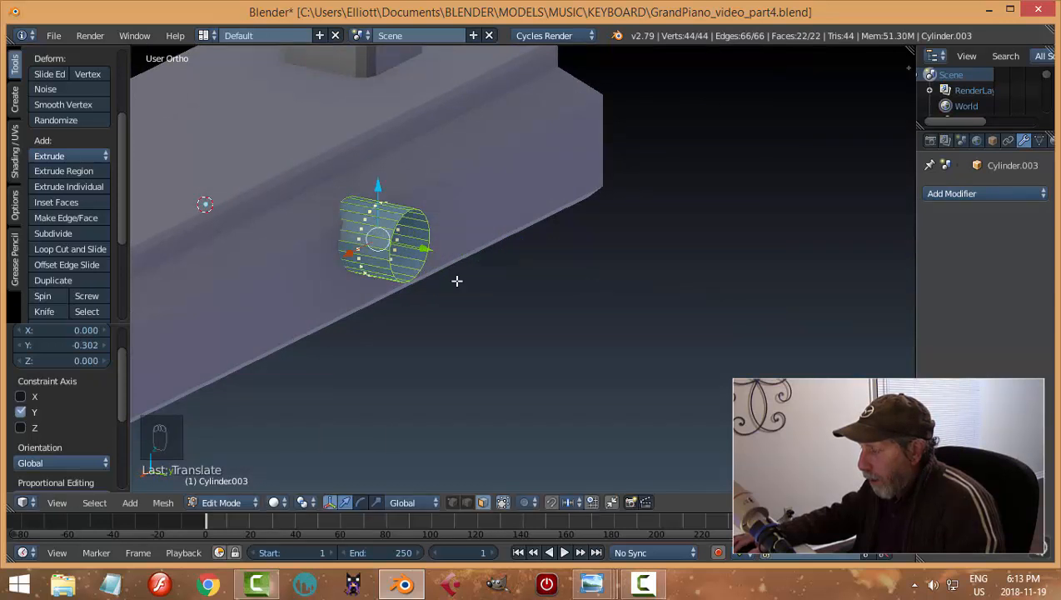
Shrink the cylinder further, lower it slightly and shift it about -0.48 along X so it sits centred below one post
middle_click_drag(457, 280, 577, 273)
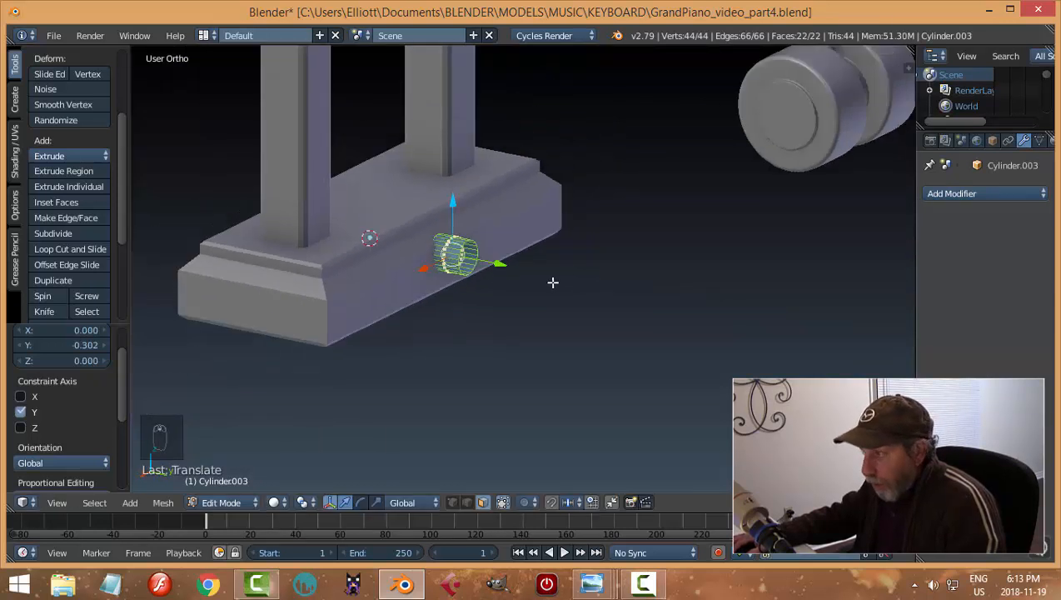
key("s")
left_click(539, 283)
left_click_drag(457, 211, 458, 223)
middle_click_drag(457, 223, 464, 254)
left_click(592, 243)
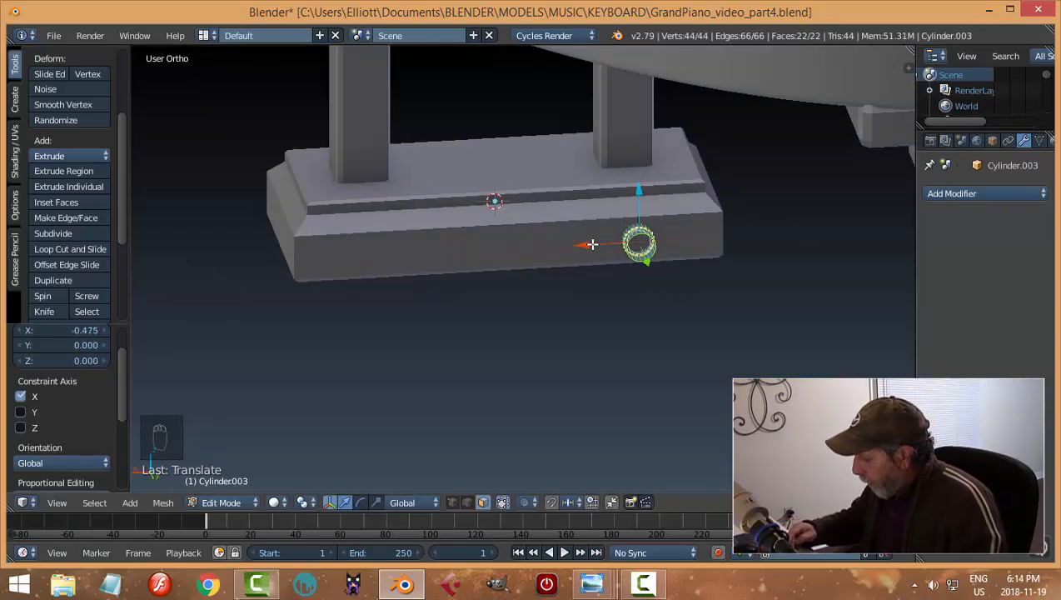
key("ctrl+KP_1")
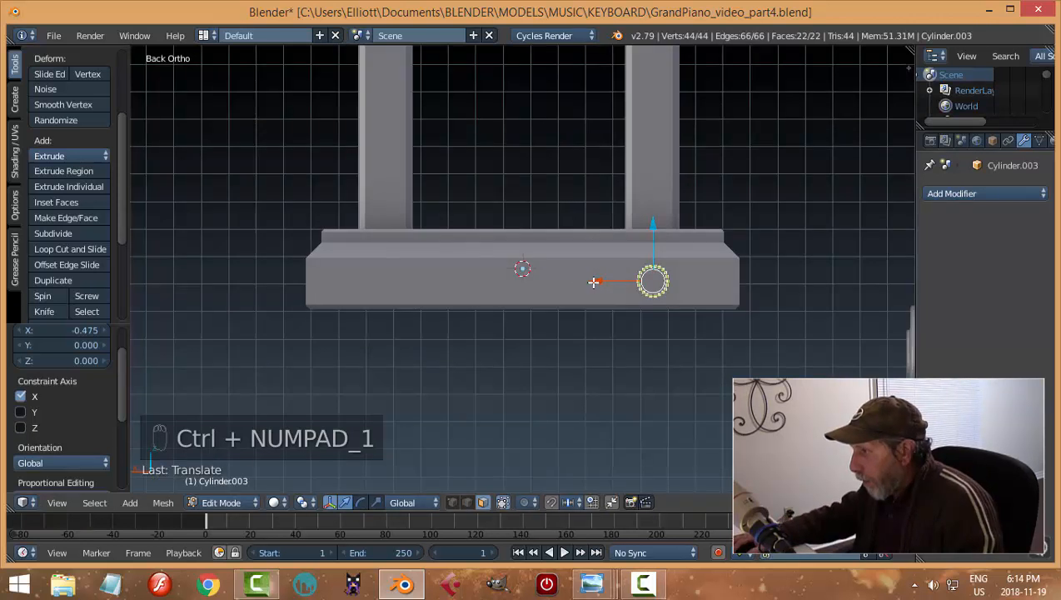
left_click_drag(593, 282, 591, 282)
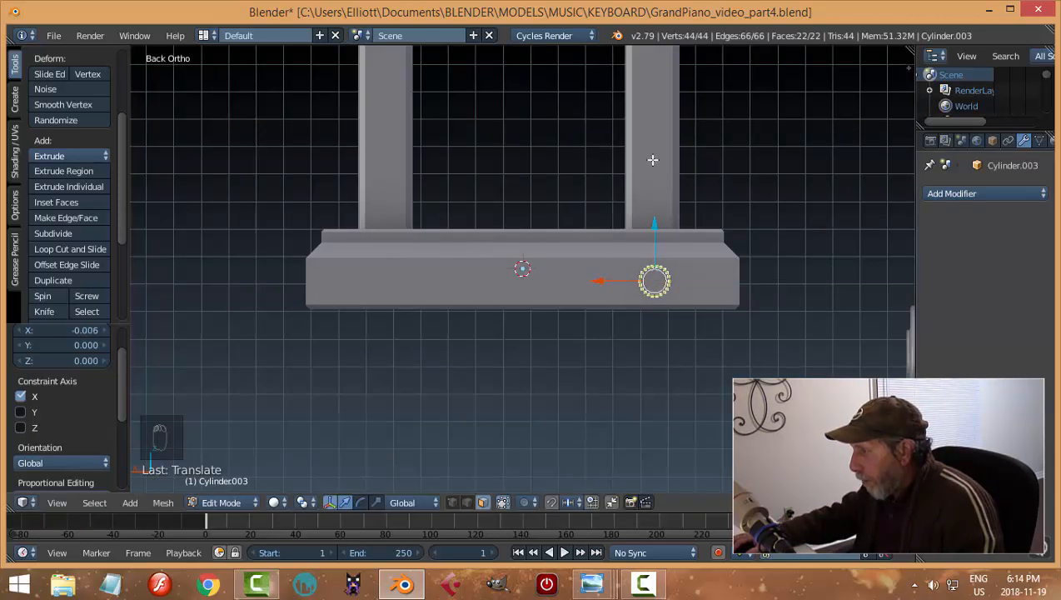
Switch to edge selection, select the cylinder's outer rim loop and fill the open end with a face
middle_click_drag(652, 159, 542, 311)
key("a")
scroll(541, 308, "up", 7)
scroll(549, 236, "down", 3)
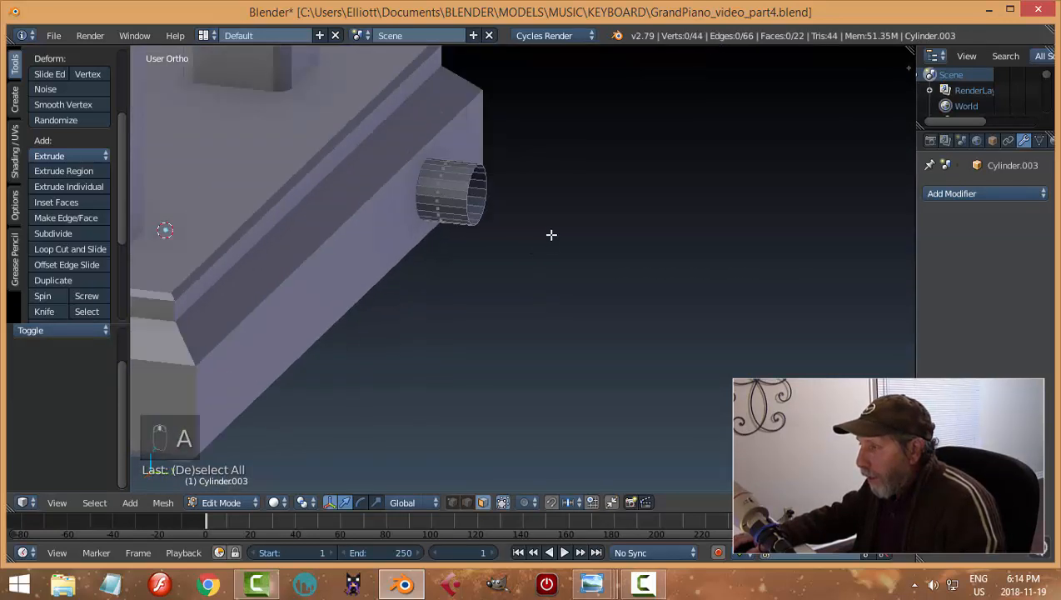
middle_click_drag(551, 265, 501, 303, "shift")
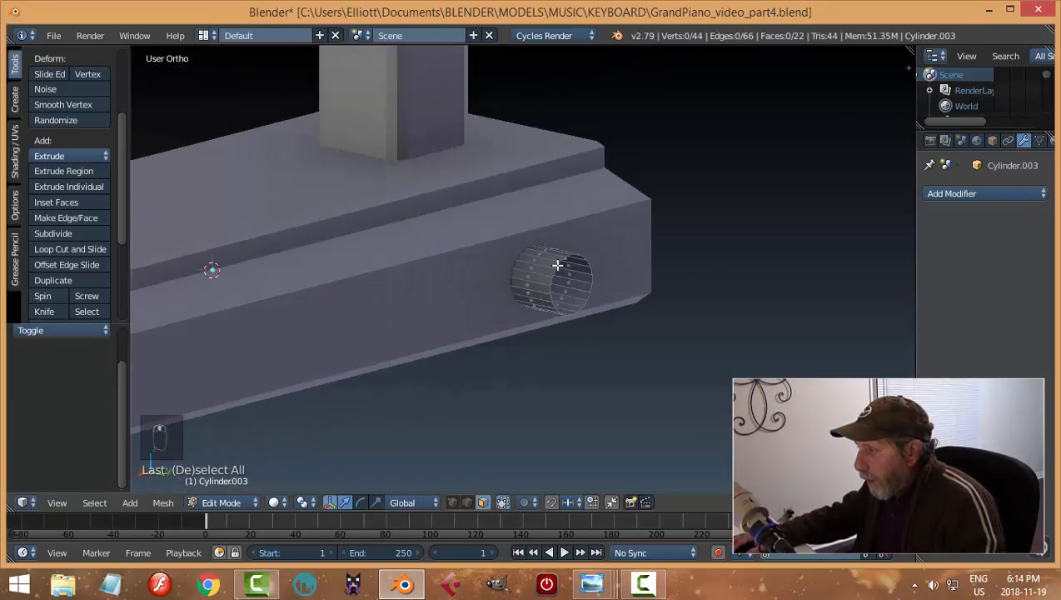
key("a")
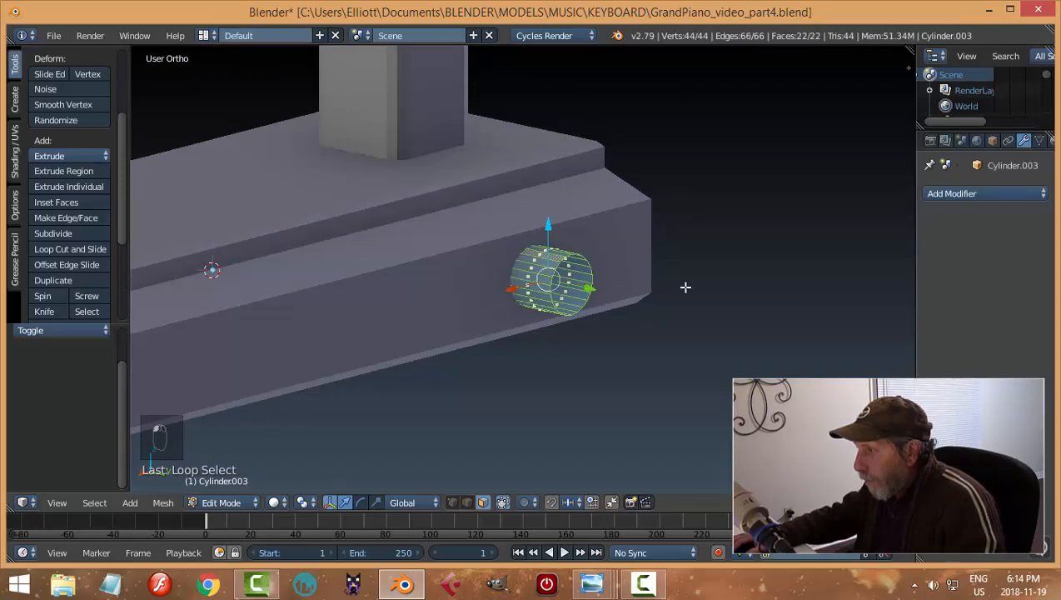
scroll(659, 291, "up", 4)
key("a")
key("ctrl+Tab")
left_click(622, 274)
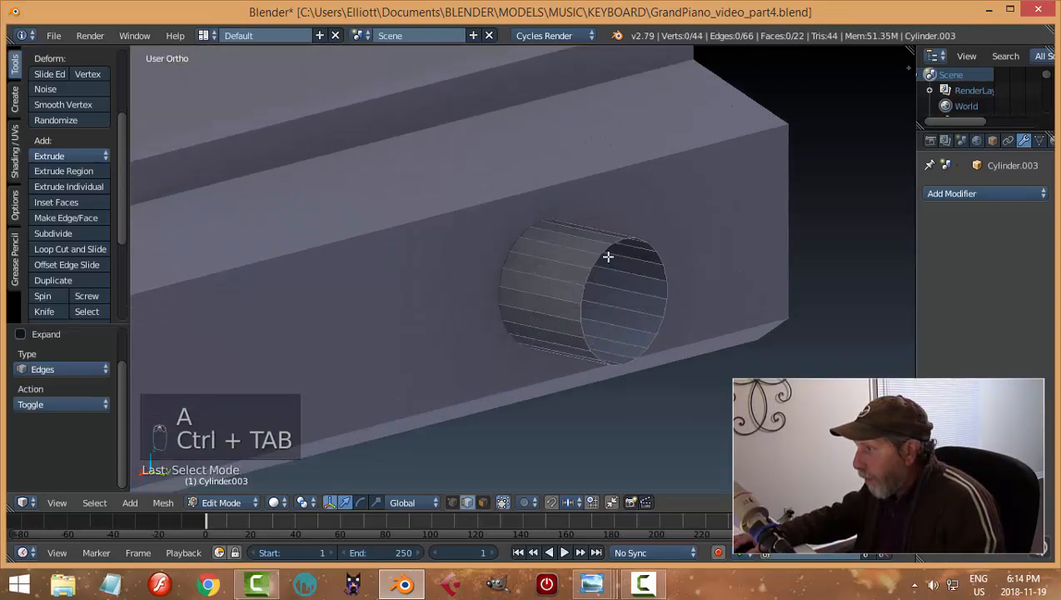
key("a")
scroll(716, 275, "up", 2)
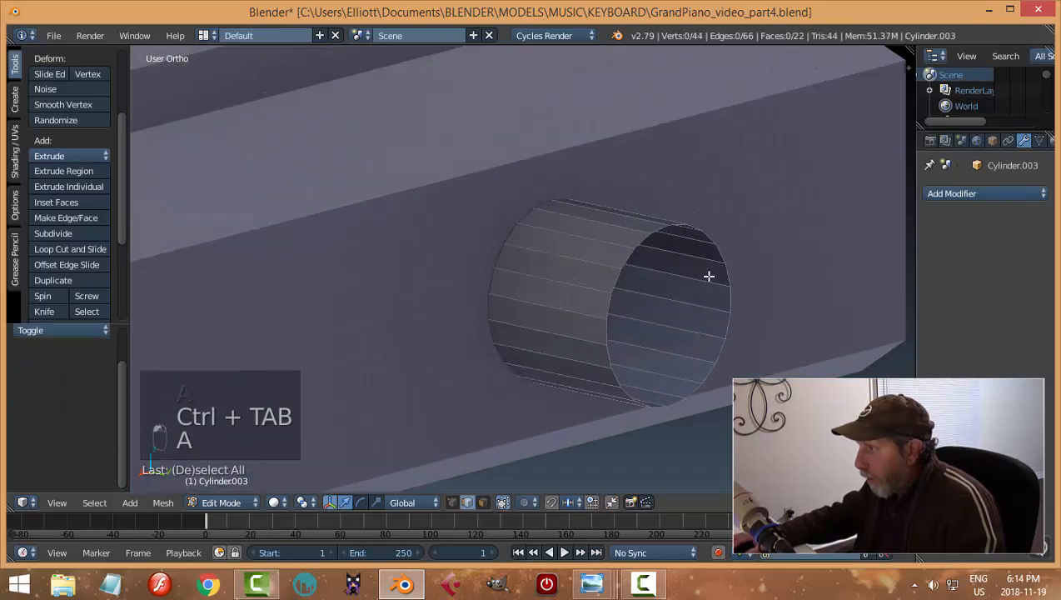
left_click(635, 237, "alt")
key("f")
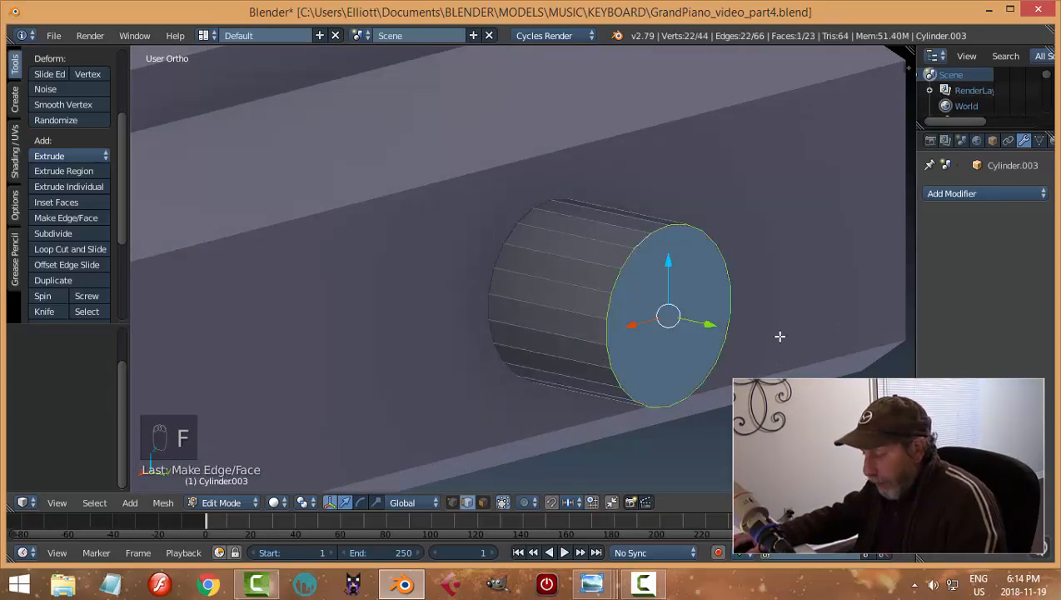
Bevel the cylinder's outer rim with an offset of about 0.005 and three segments
key("ctrl+b")
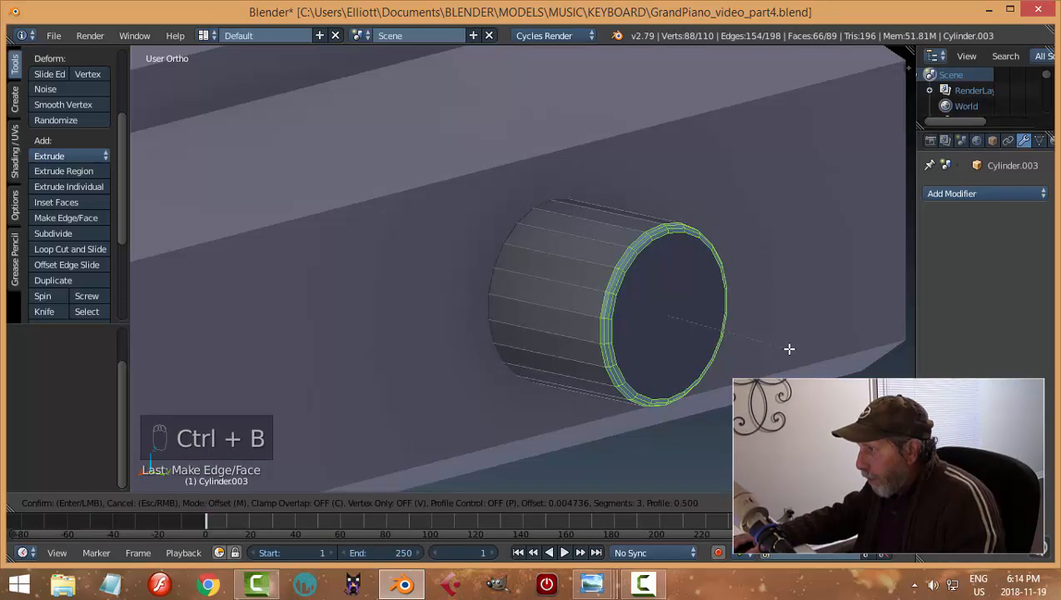
left_click(784, 348)
key("a")
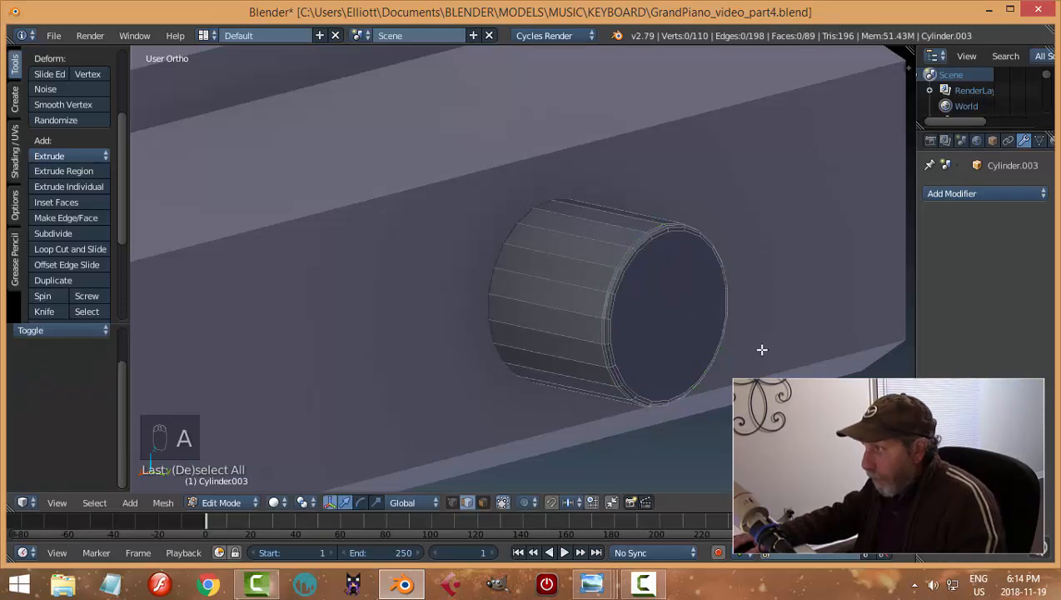
Add a single edge loop around the cylinder's side wall and slide it into place
scroll(749, 341, "down", 3)
middle_click_drag(725, 332, 726, 331)
key("ctrl+r")
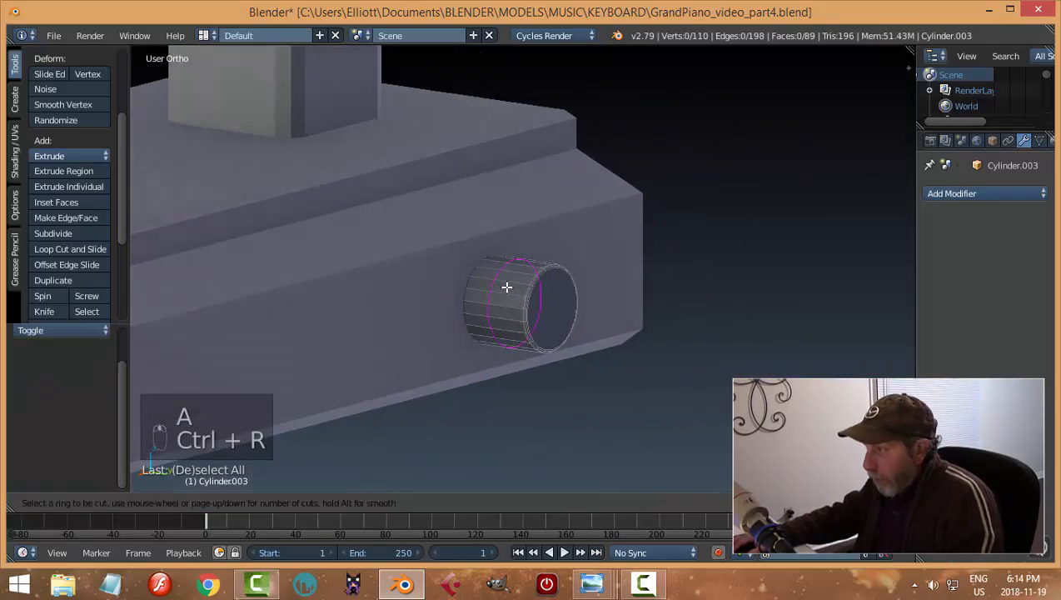
left_click(503, 286)
left_click(487, 276)
key("a")
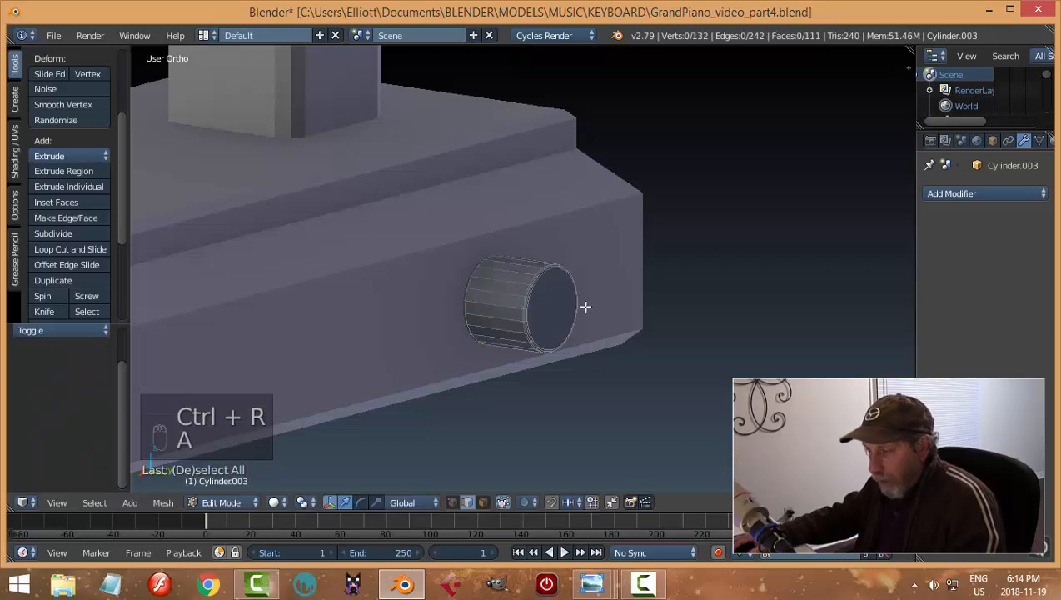
Return to Object Mode and apply smooth shading to the cylinder
key("Tab")
key("a")
key("a")
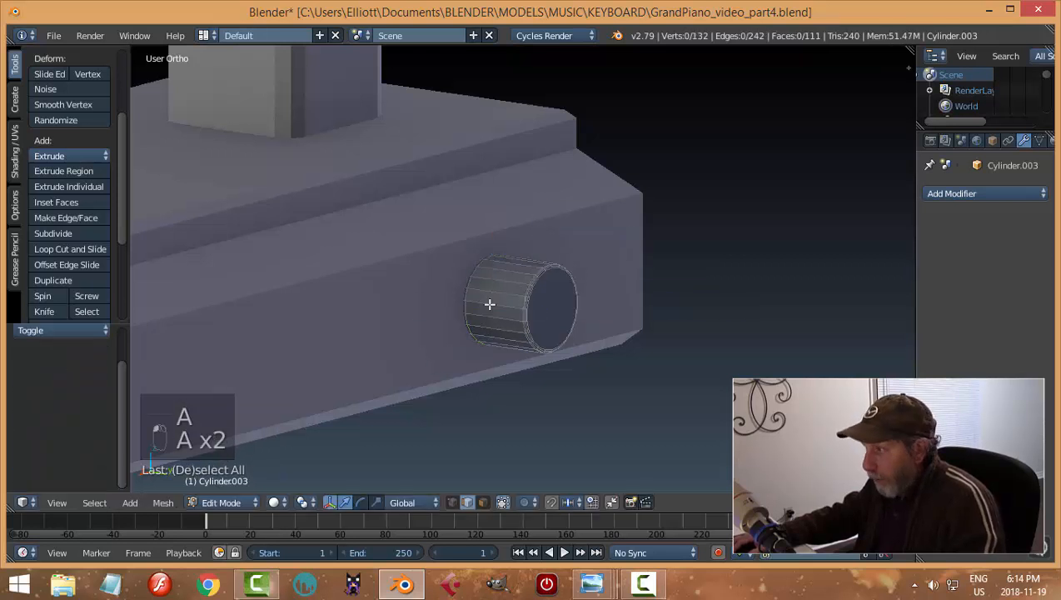
key("Tab")
left_click(388, 305)
left_click(46, 152)
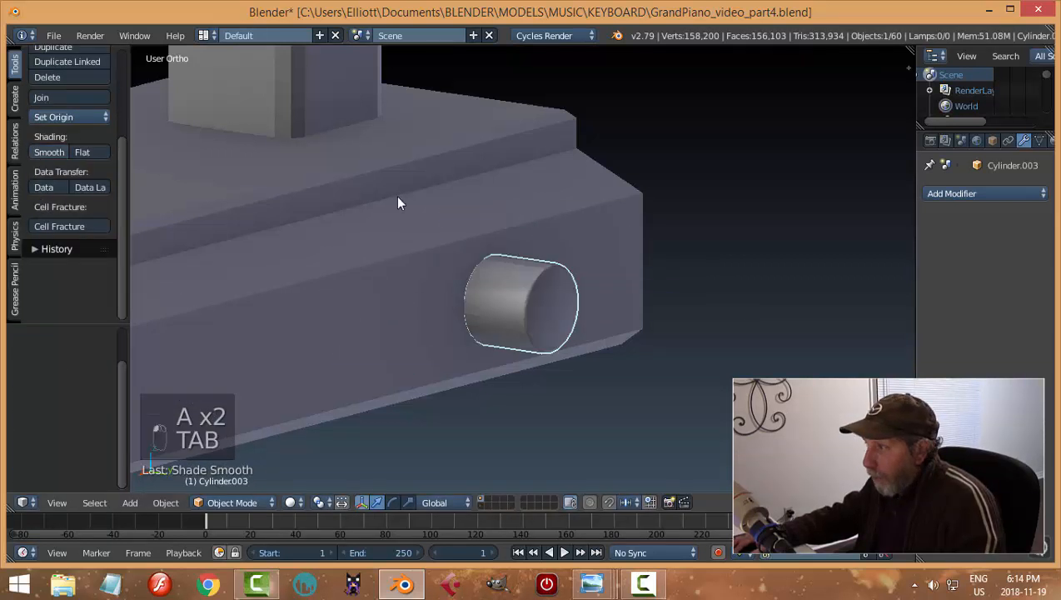
Set the small cylinder's origin to its geometry and snap the 3D cursor to it
scroll(655, 280, "down", 1)
key("a")
key("a")
scroll(583, 308, "down", 3)
middle_click_drag(541, 317, 495, 374)
right_click(655, 280)
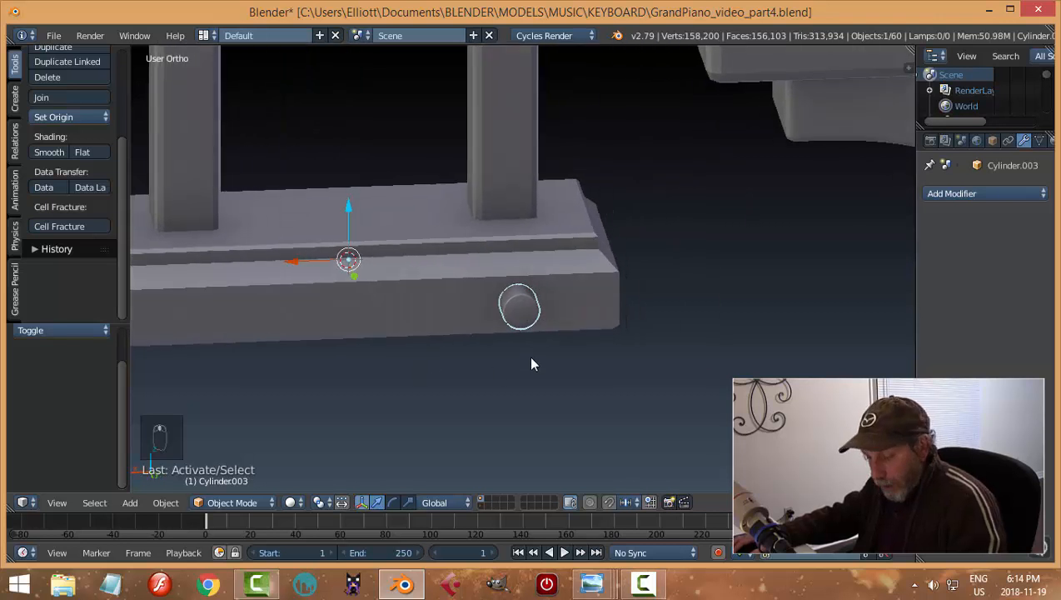
left_click(78, 111)
left_click(84, 148)
key("shift+s")
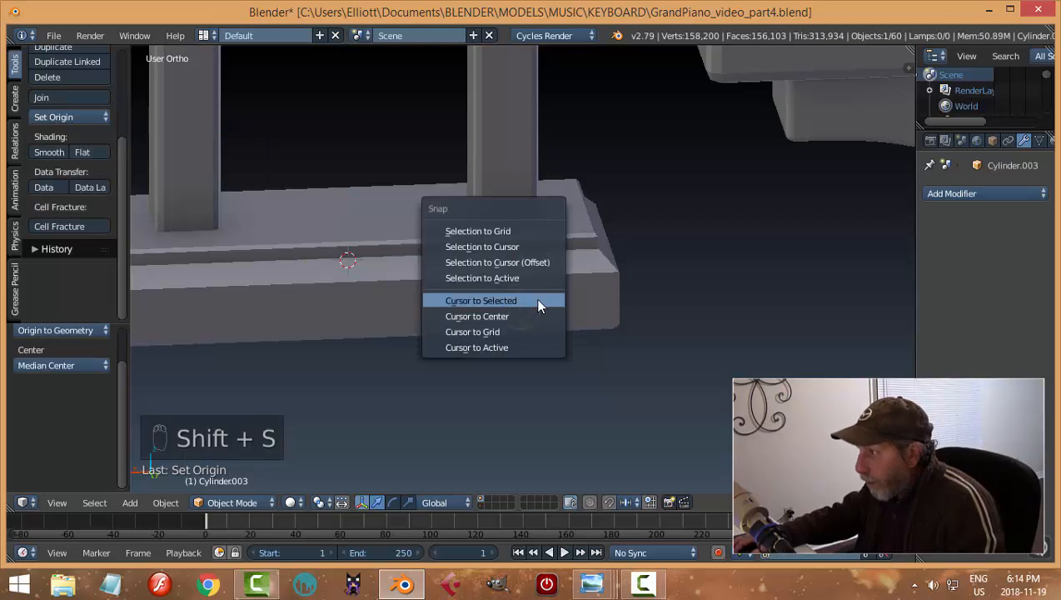
left_click(535, 297)
Add an uncapped 22-sided cylinder at the 3D cursor and scale its mesh to about 0.037 in Edit Mode
middle_click_drag(534, 297, 575, 331)
key("shift+a")
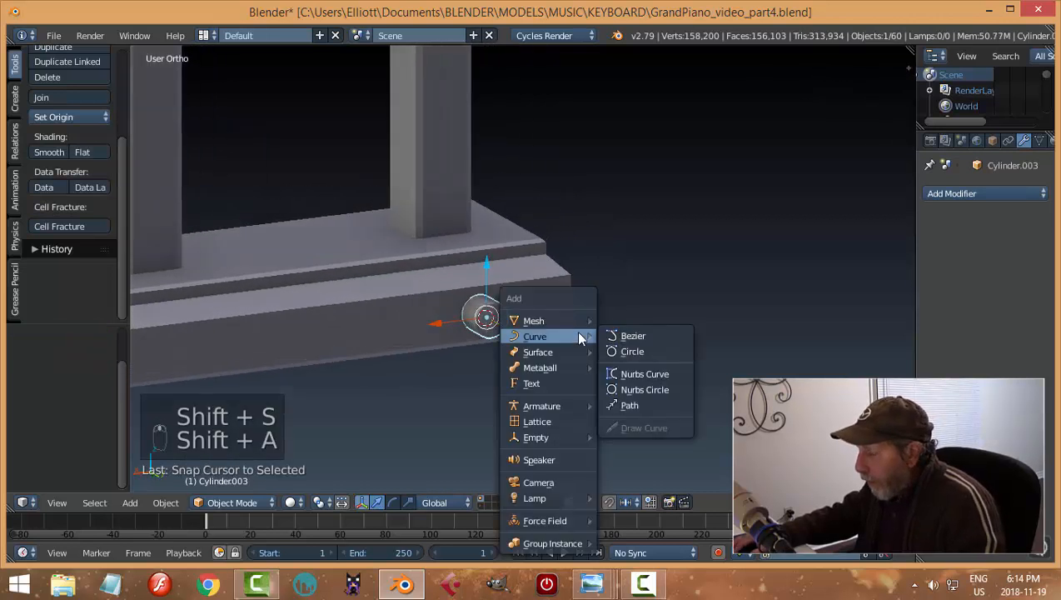
mouse_move(558, 321)
left_click(637, 394)
scroll(625, 356, "down", 6)
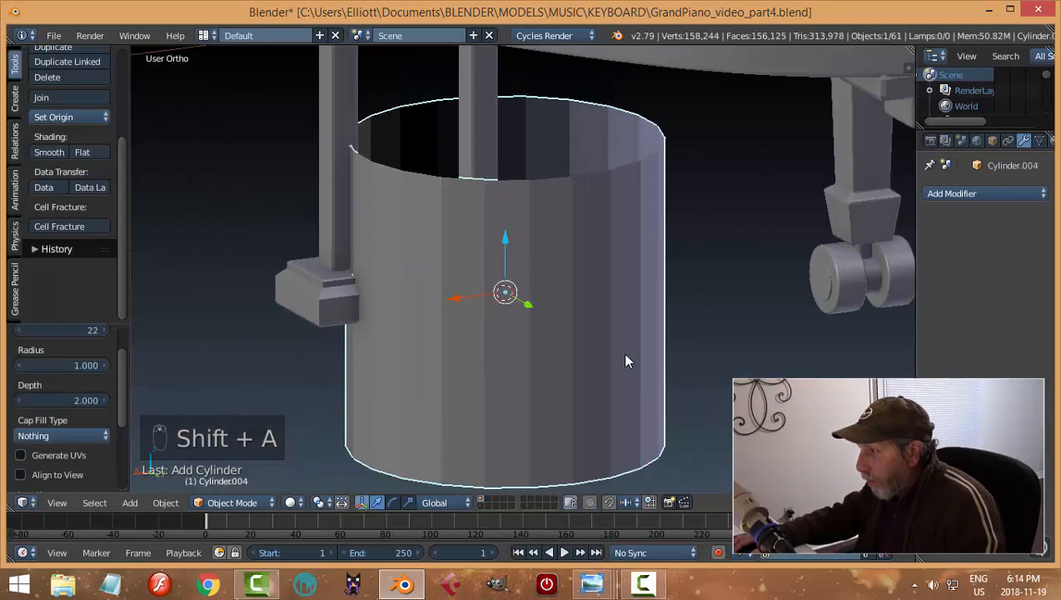
key("Tab")
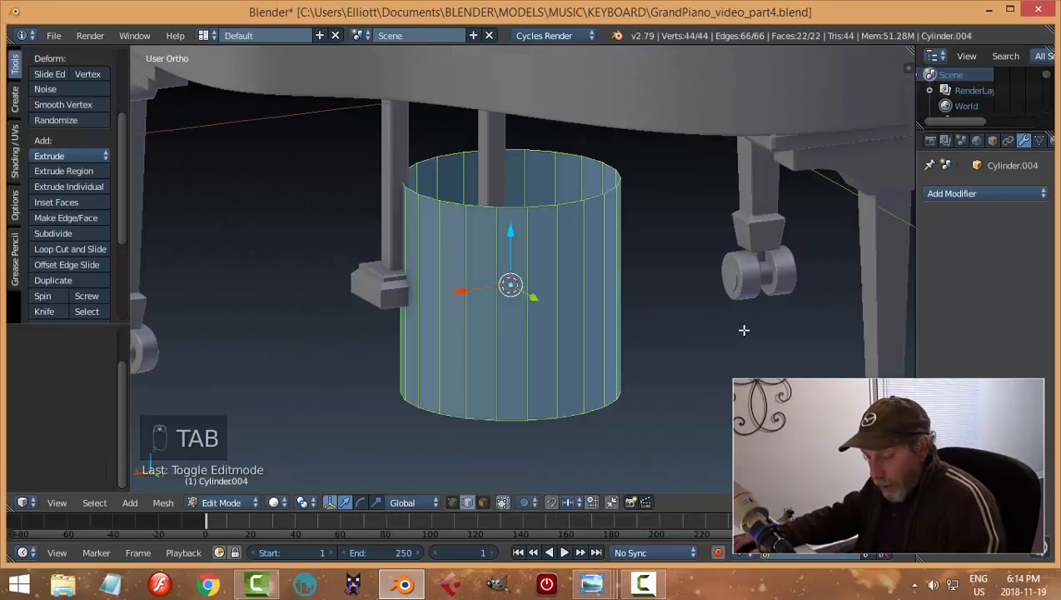
key("s")
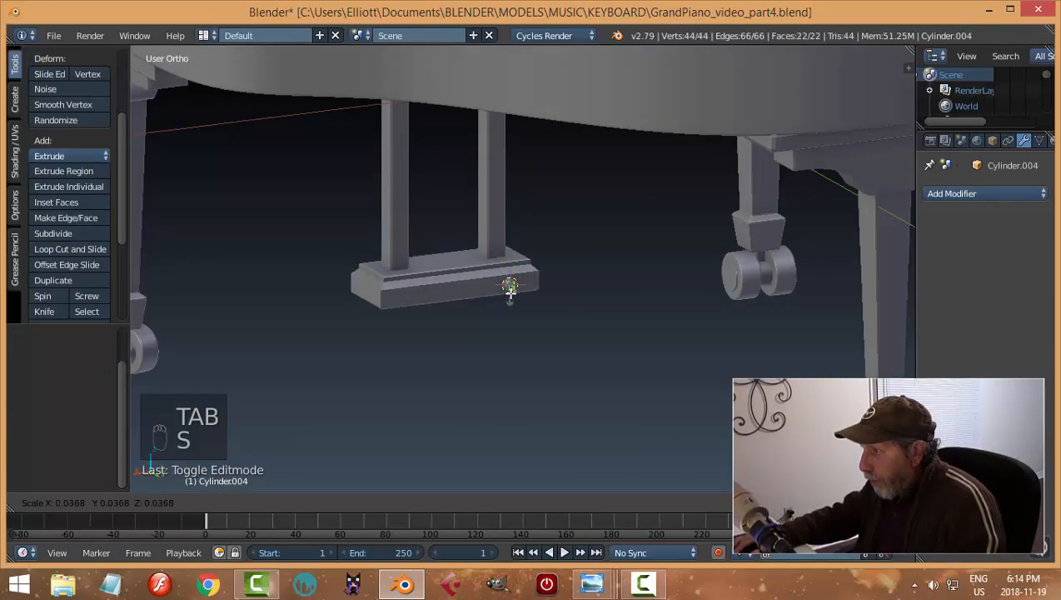
left_click(510, 290)
key("KP_Decimal")
scroll(537, 291, "down", 2)
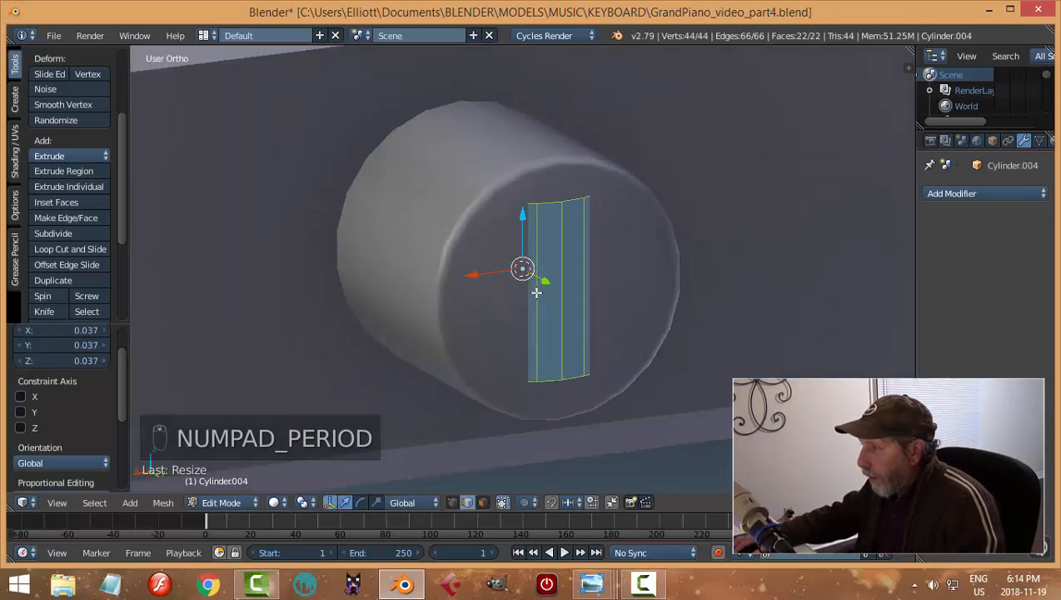
Raise the new cylinder's mesh about 0.076 along Z above the fitting and scale it to about 0.464
left_click_drag(522, 219, 523, 33)
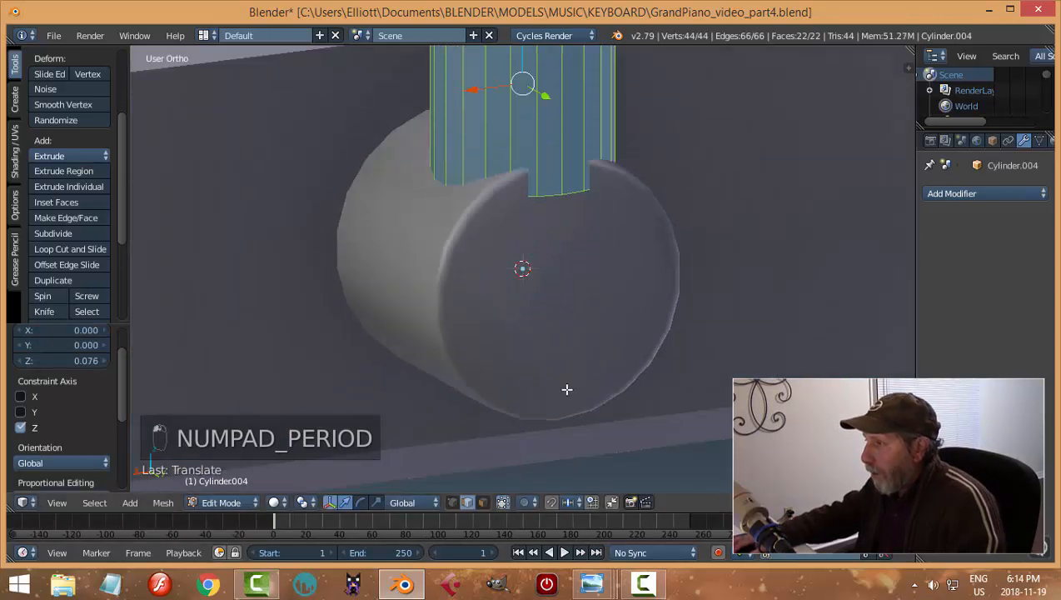
scroll(533, 269, "down", 5)
scroll(533, 268, "down", 3)
key("s")
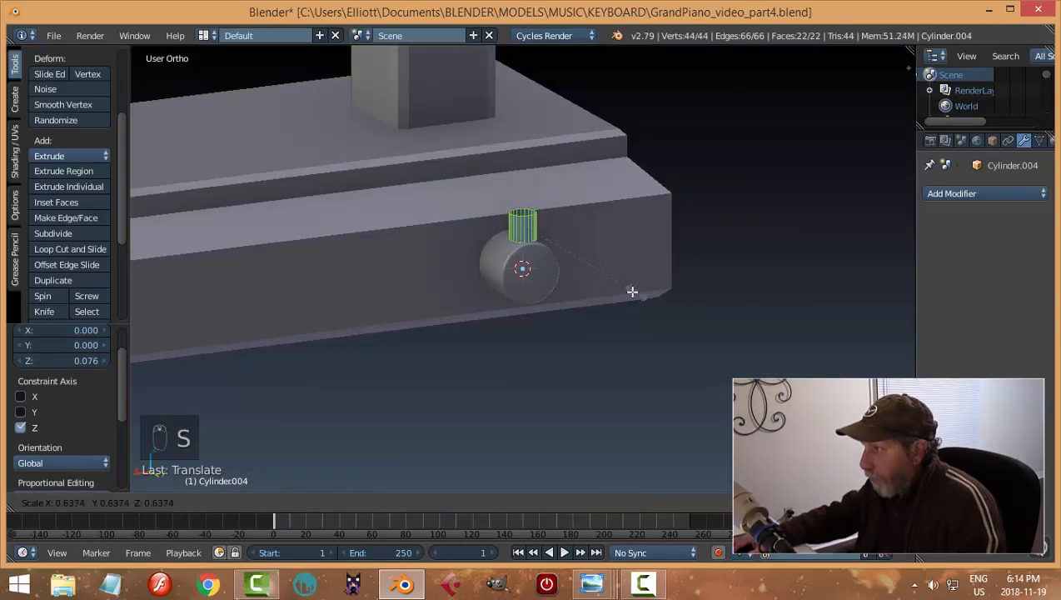
left_click(597, 289)
scroll(518, 259, "up", 5)
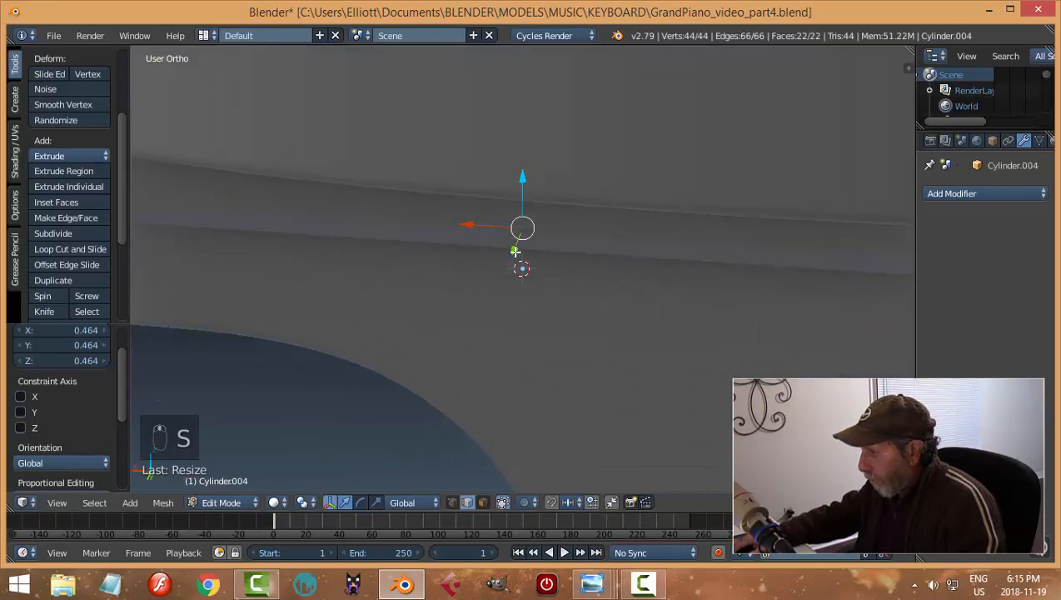
Lower the thin cylinder about 0.008 along Z so that its base meets the round fitting
scroll(587, 244, "down", 5)
key("KP_Decimal")
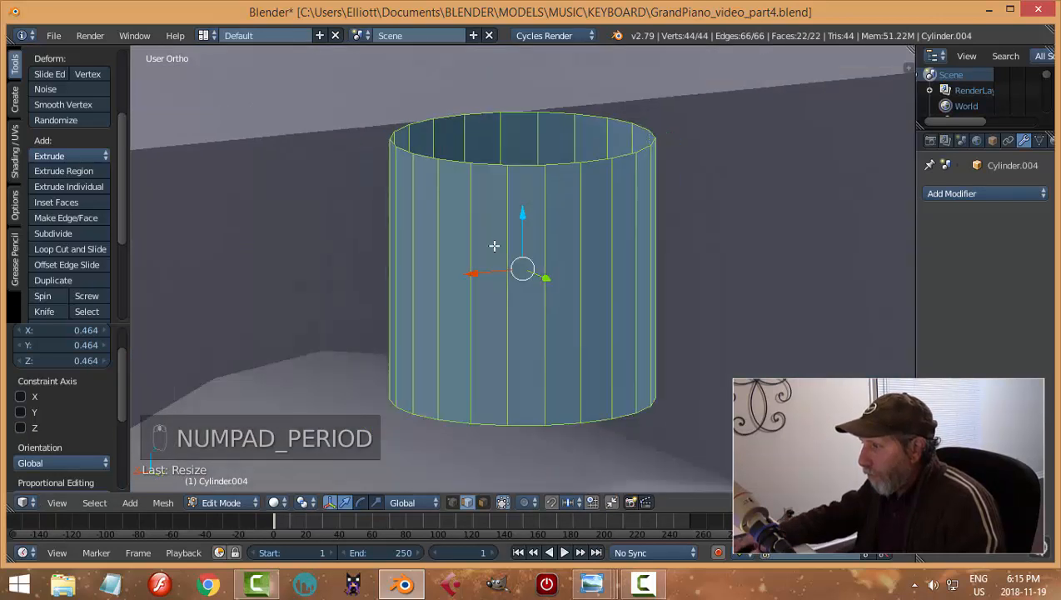
key("g")
key("z")
left_click(581, 273)
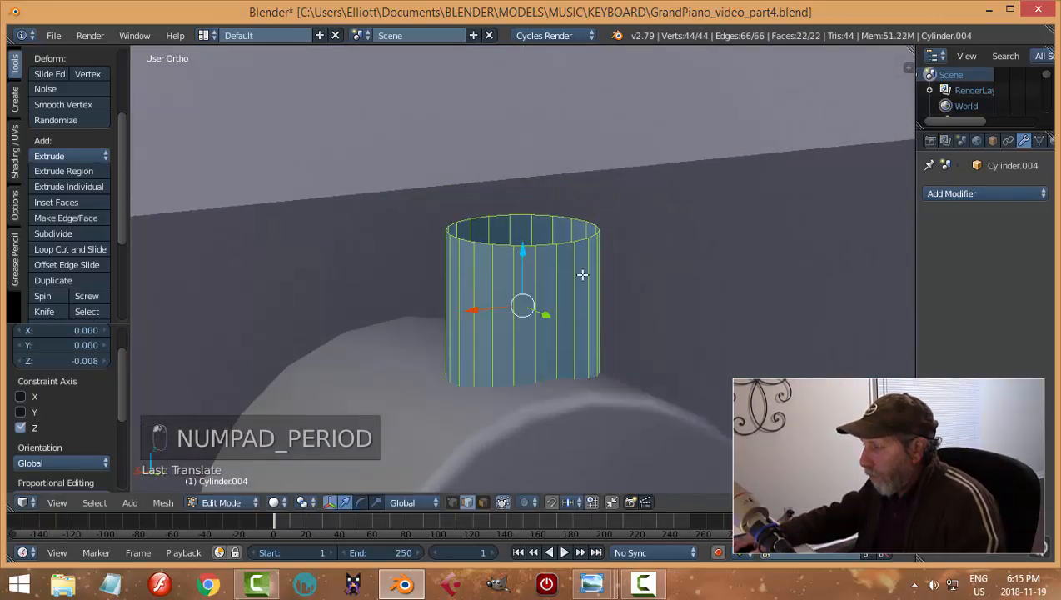
scroll(581, 278, "down", 4)
middle_click_drag(593, 287, 744, 334)
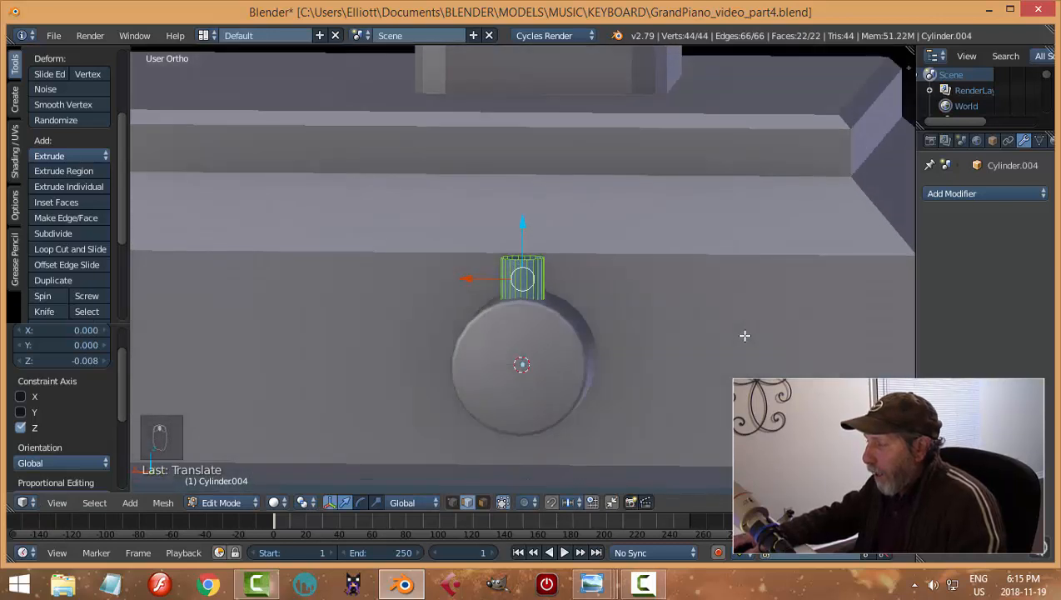
Select the thin cylinder's top edge loop and raise it about 0.724 along Z to form a rod
scroll(712, 354, "down", 2)
key("a")
middle_click_drag(607, 325, 608, 353)
scroll(608, 353, "up", 4)
right_click(523, 292, "alt")
scroll(585, 337, "down", 6)
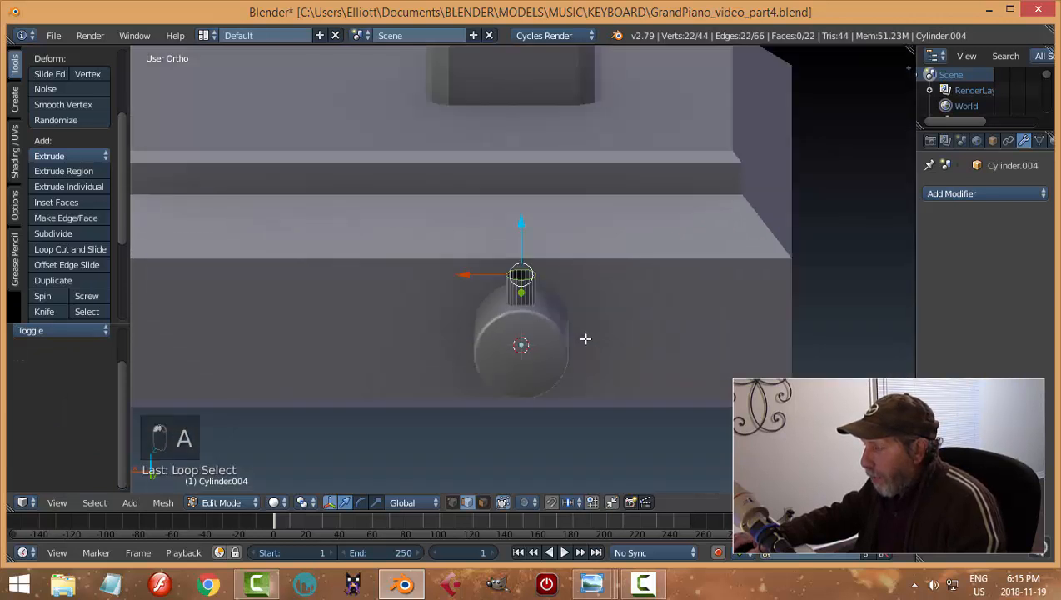
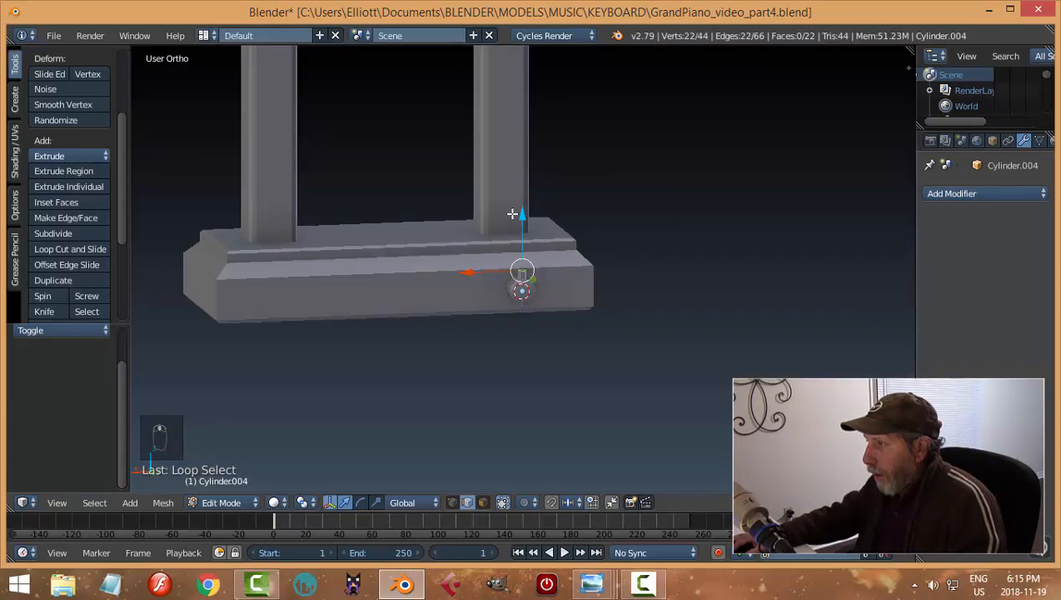
left_click_drag(525, 216, 523, 97)
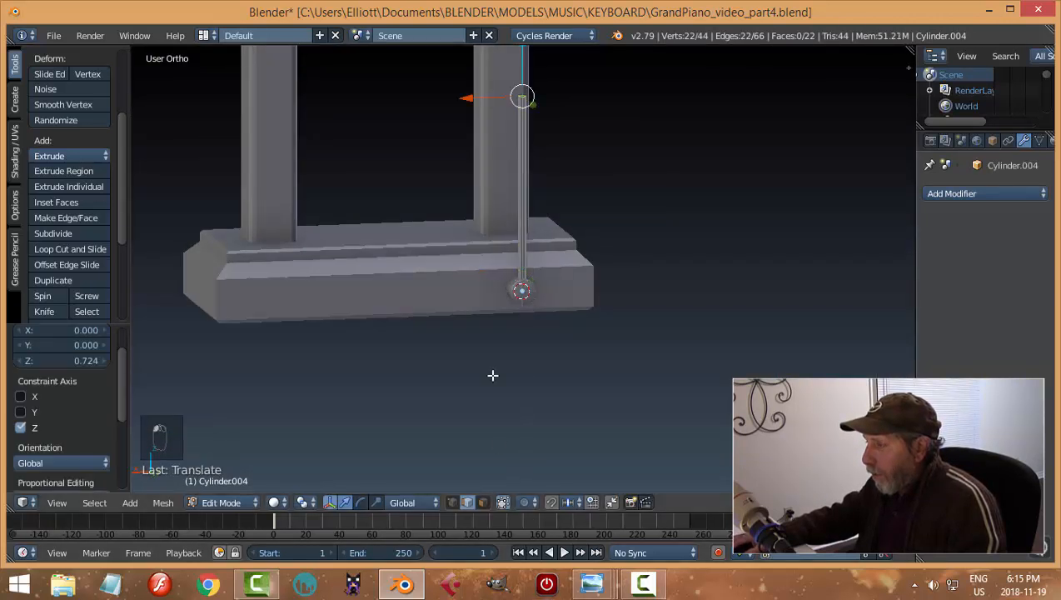
Raise the rod's top loop about 1.847 further along Z to the piano's underside and return to Object Mode
middle_click_drag(493, 376, 547, 327)
scroll(581, 250, "down", 3)
middle_click_drag(580, 254, 558, 264, "shift")
left_click_drag(542, 268, 542, 91)
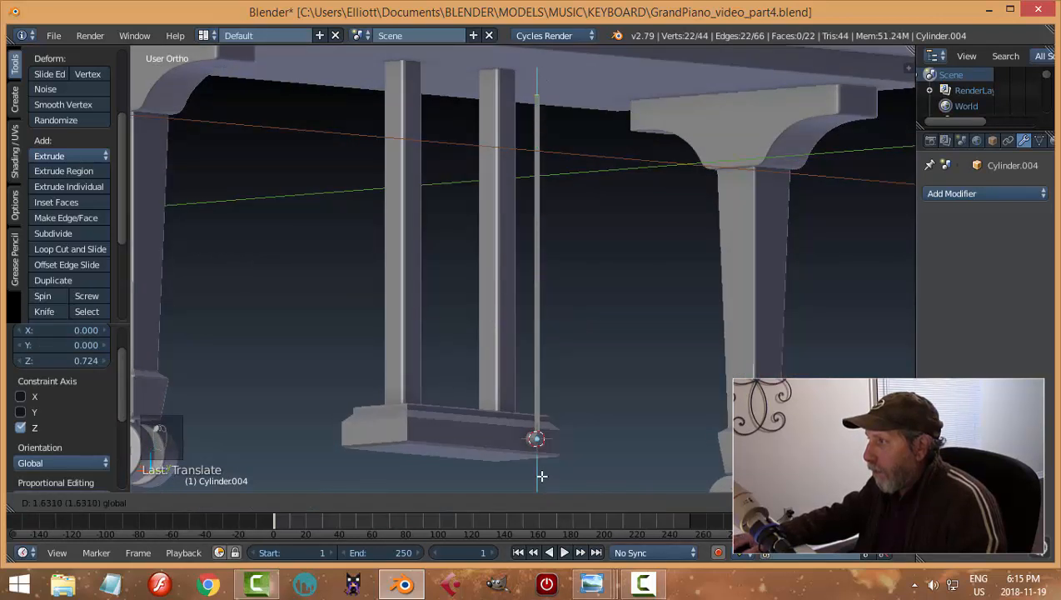
left_click_drag(540, 451, 540, 450)
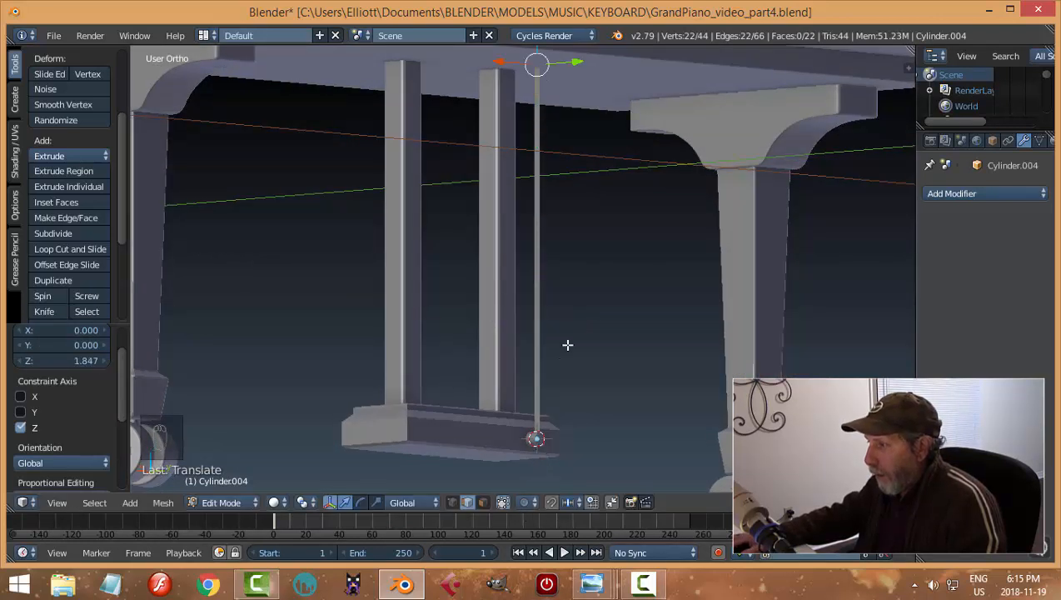
key("a")
key("Tab")
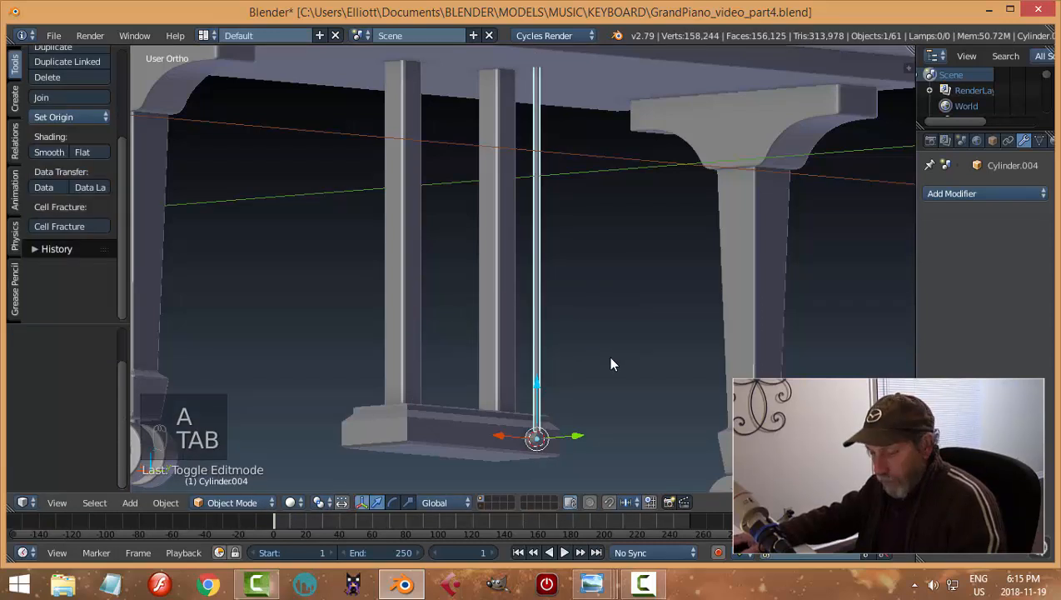
Select the rod's whole mesh, thicken it by scaling with the Z axis locked, and return to Object Mode
key("a")
scroll(566, 341, "down", 4)
middle_click_drag(558, 338, 481, 225)
scroll(576, 357, "up", 4)
scroll(488, 315, "up", 6)
right_click(363, 294)
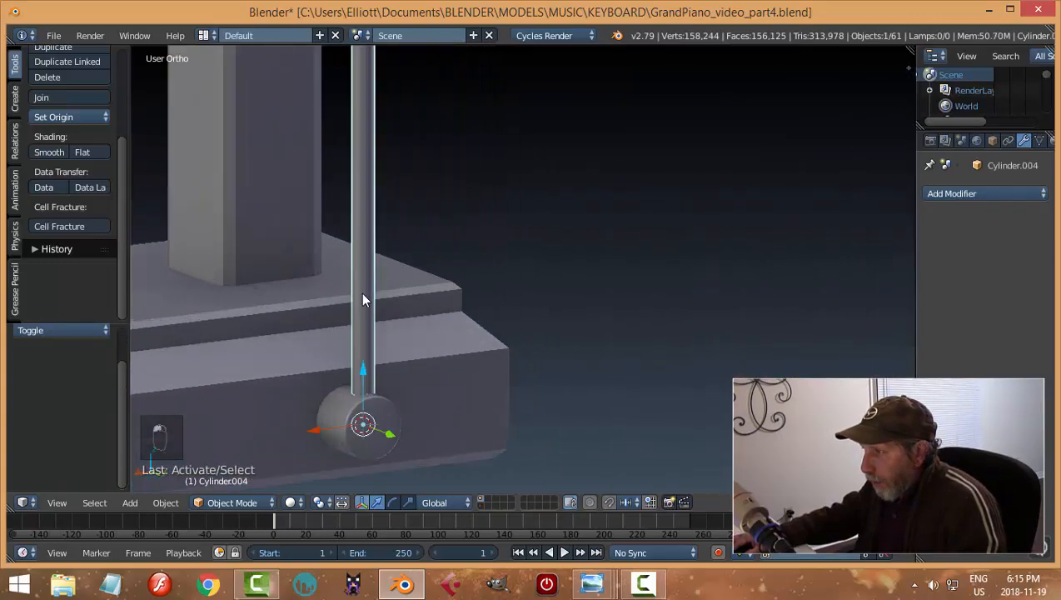
key("Tab")
key("a")
key("a")
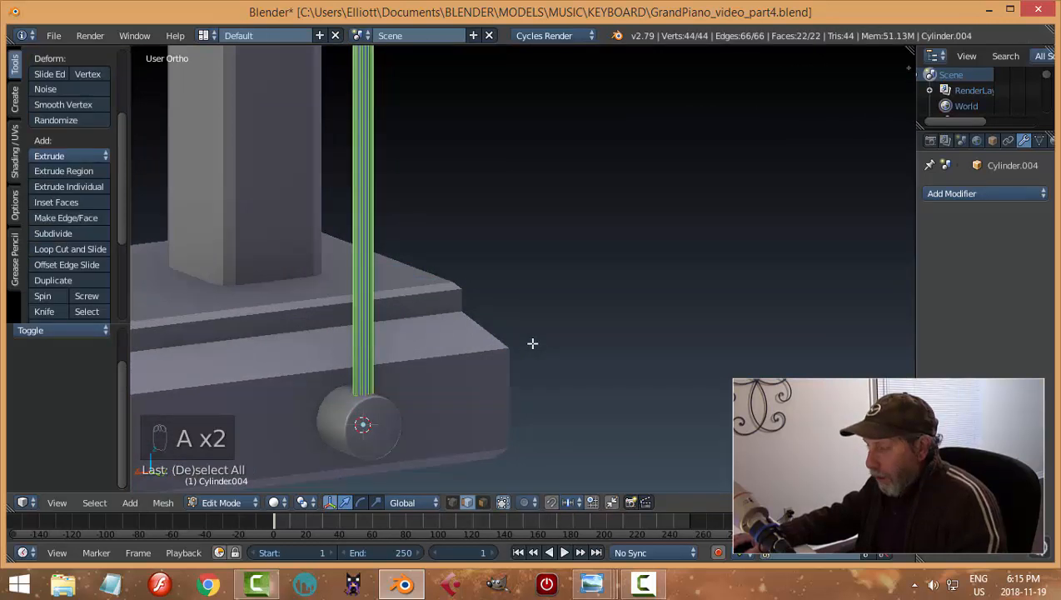
key("s")
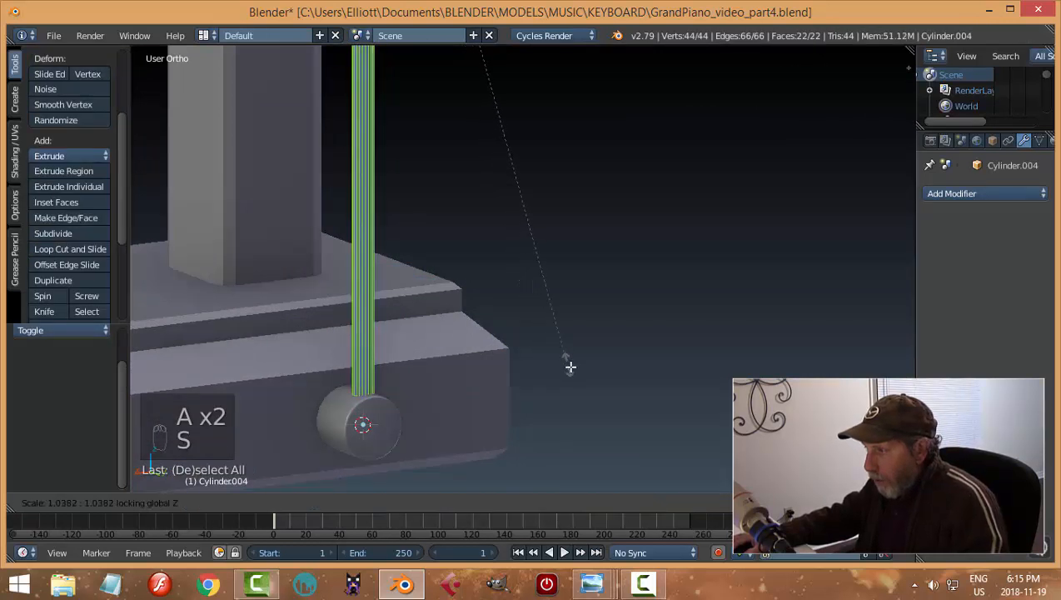
left_click(632, 411)
key("a")
scroll(443, 374, "down", 4)
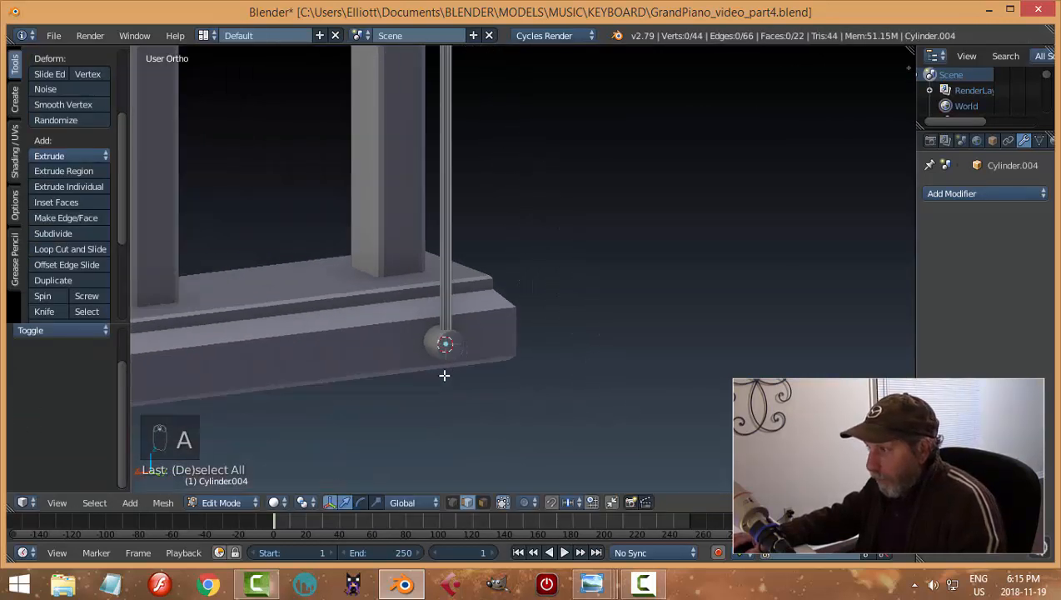
middle_click_drag(444, 374, 523, 373)
key("Tab")
Examine the thickened rod's proportions and its fit on the pedal box
scroll(550, 403, "up", 2)
key("a")
key("a")
scroll(531, 399, "down", 3)
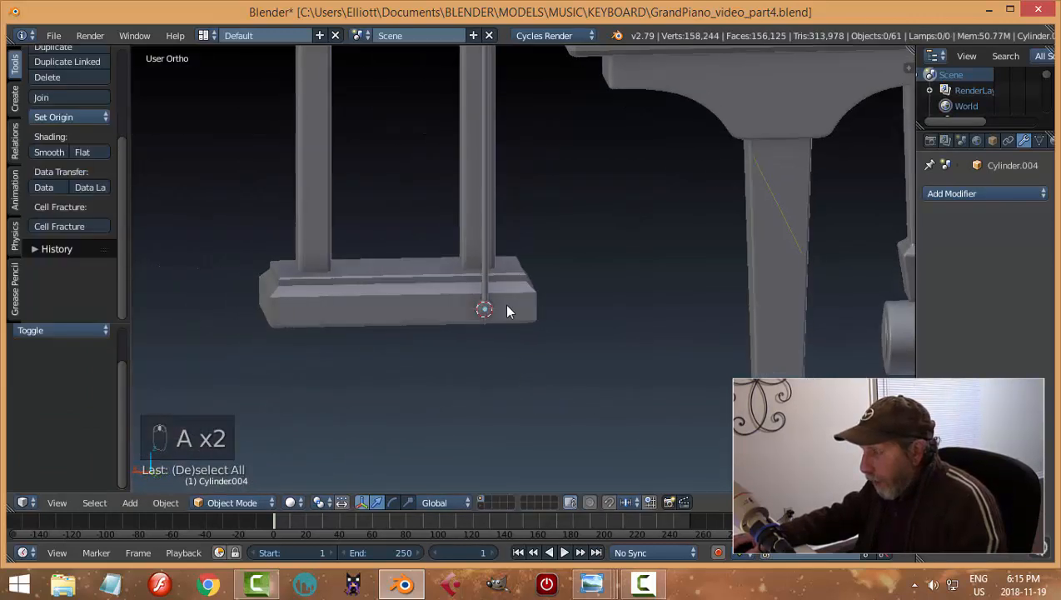
scroll(469, 279, "up", 3)
right_click(458, 256)
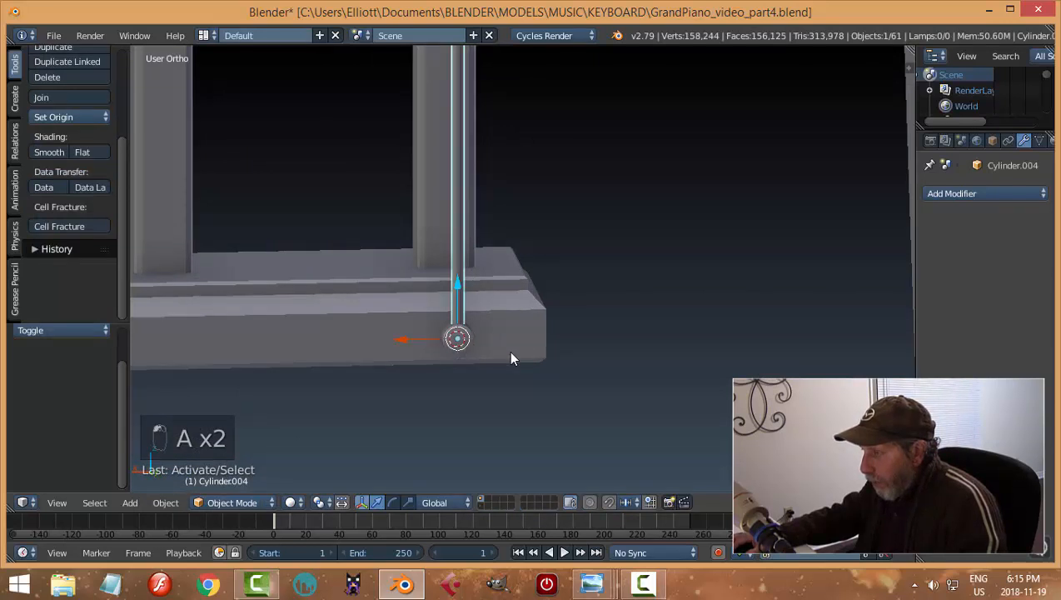
scroll(511, 358, "up", 3)
scroll(394, 327, "down", 5)
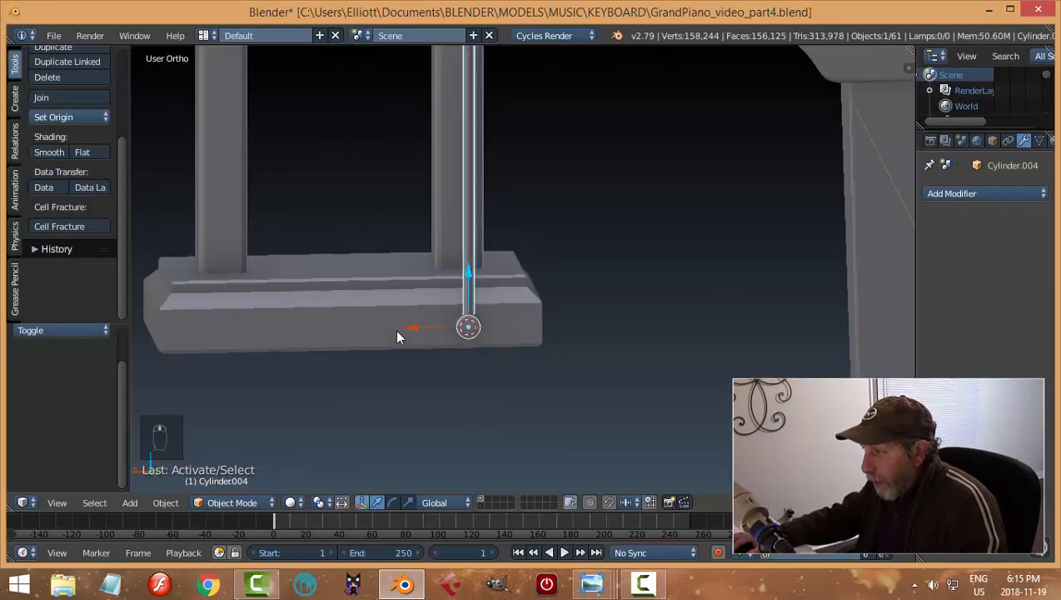
key("a")
scroll(510, 359, "up", 6)
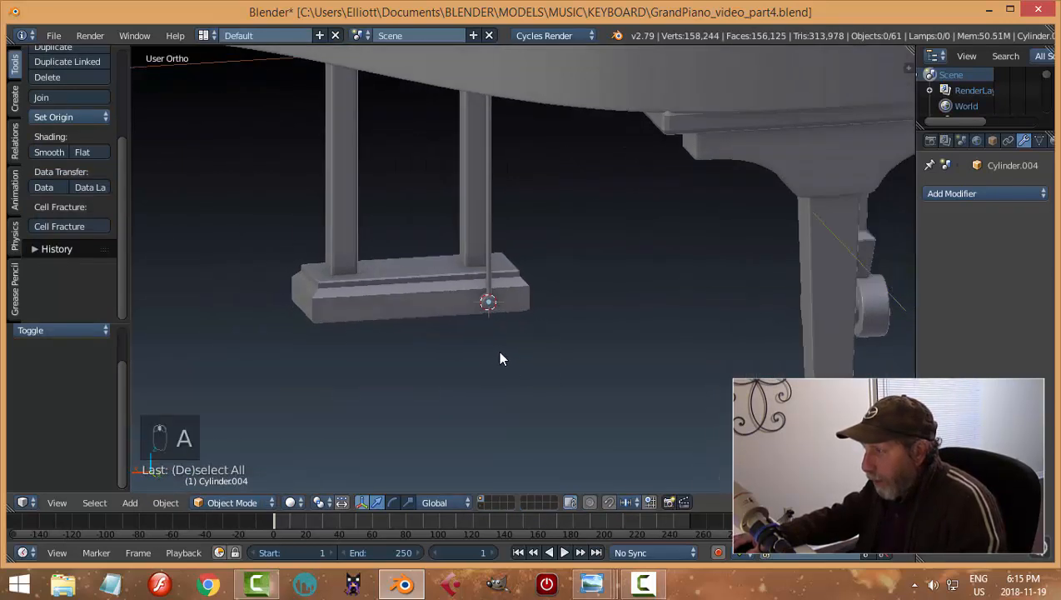
Duplicate the rod and its round fitting and move the copies about 0.973 along X to the other post
right_click(350, 249)
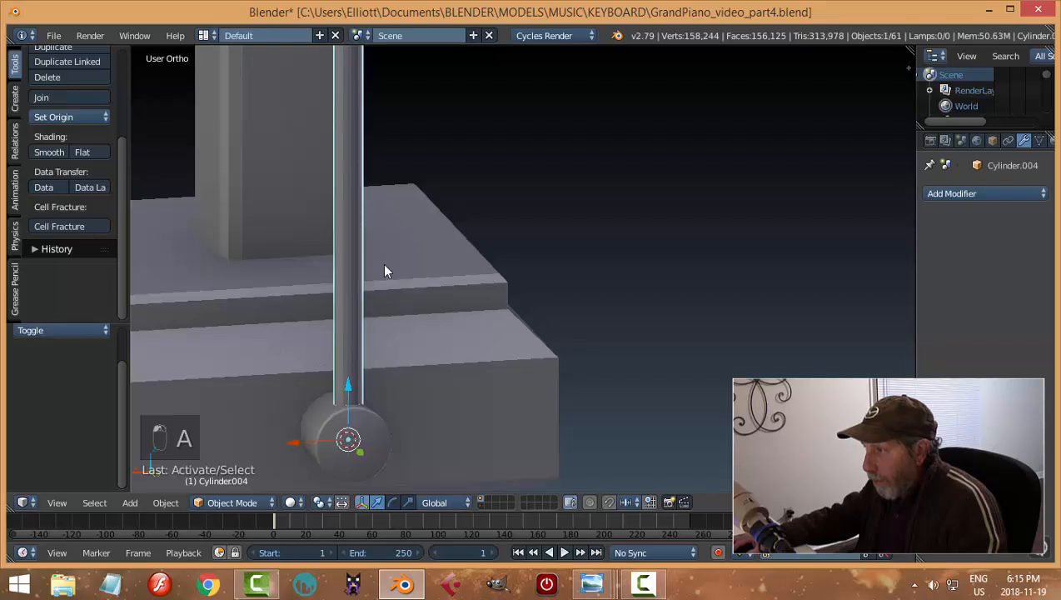
right_click(383, 414, "shift")
key("ctrl+KP_1")
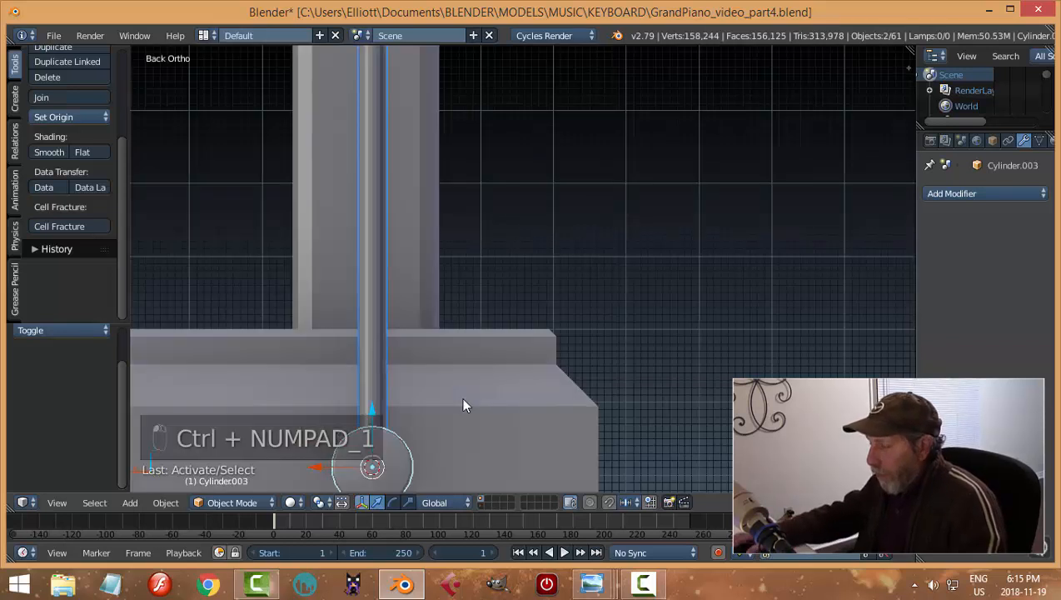
scroll(464, 406, "down", 4)
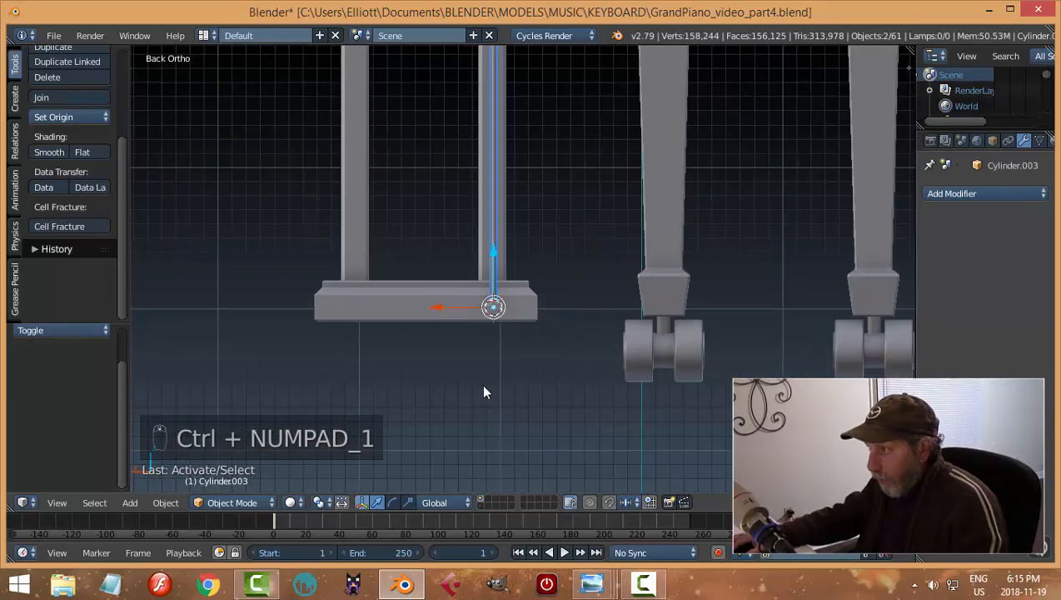
key("shift+d")
key("x")
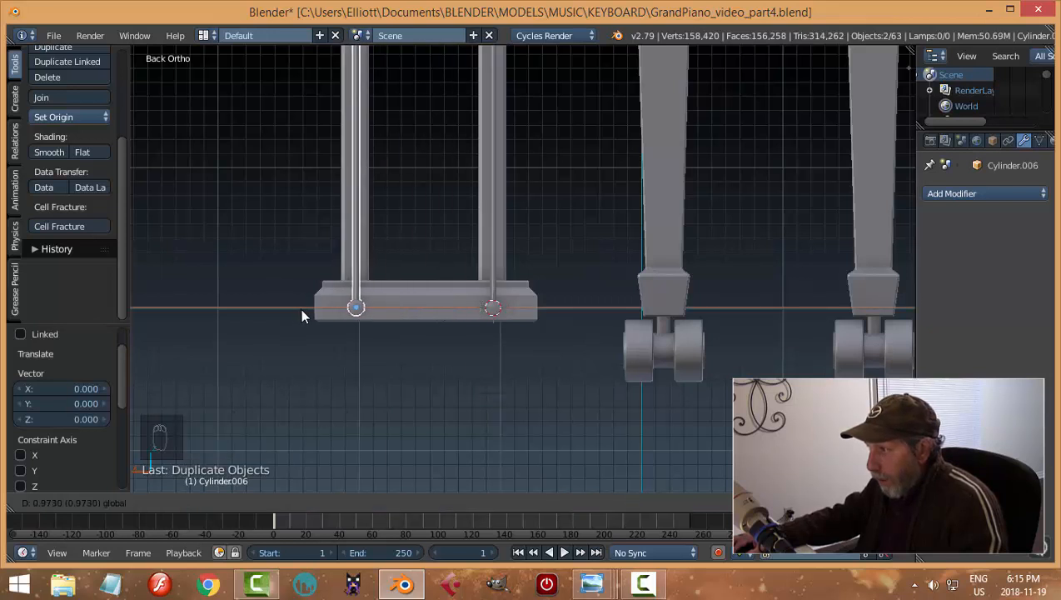
left_click(302, 315)
key("a")
Duplicate the copied rod and move the duplicate about -0.522 along X, between the two existing rods
middle_click_drag(346, 357, 423, 307)
scroll(448, 342, "up", 2)
right_click(388, 302)
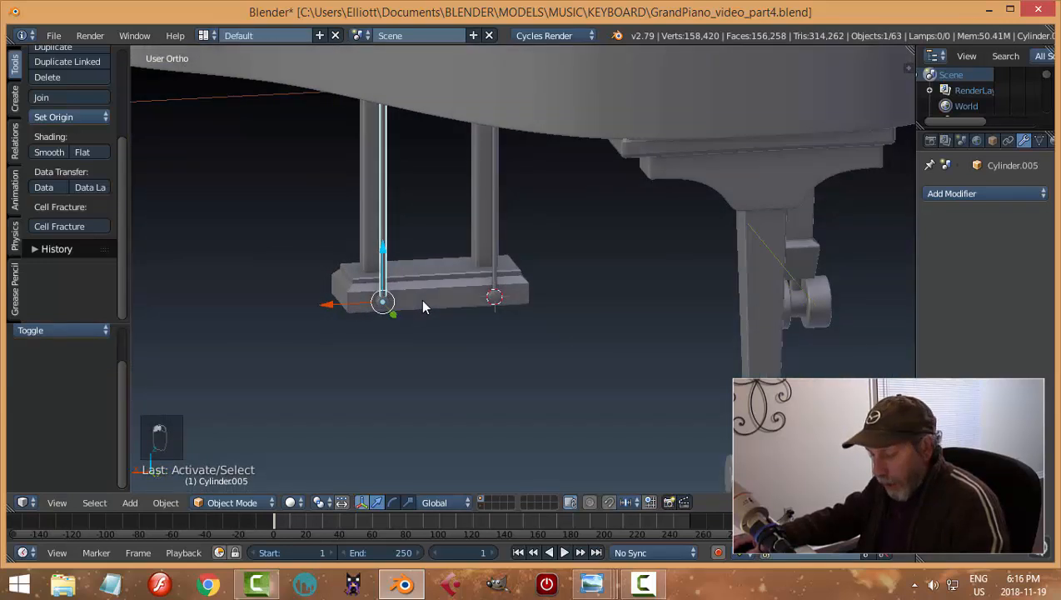
key("shift+d")
key("x")
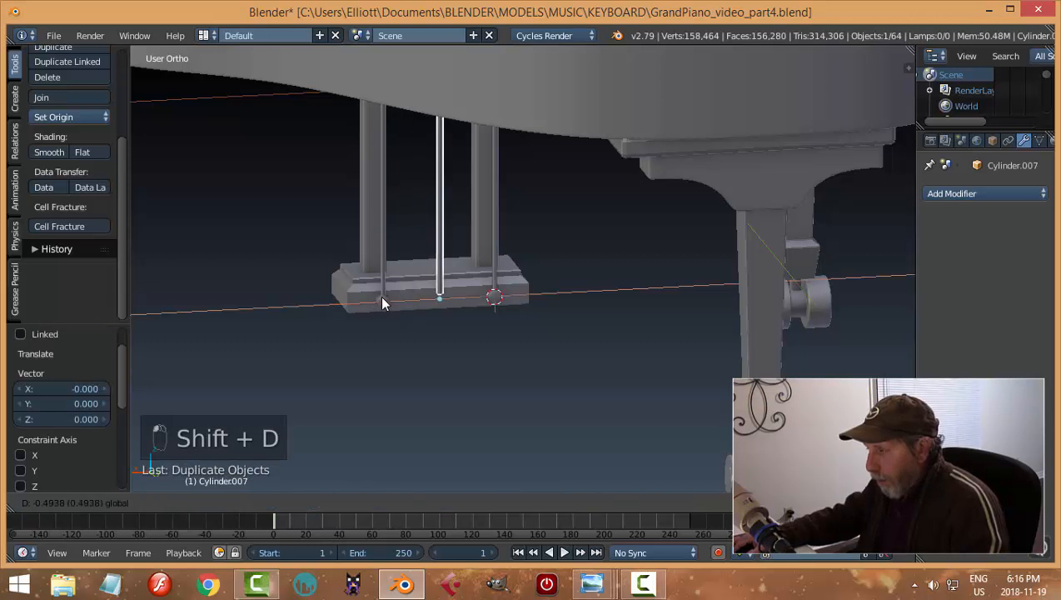
left_click(384, 296)
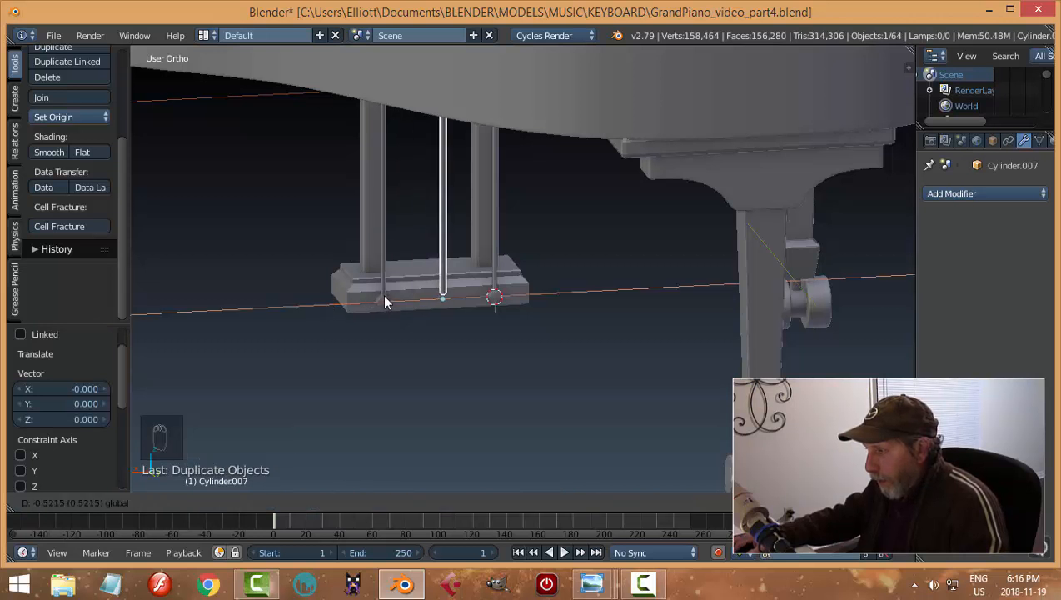
key("ctrl+KP_1")
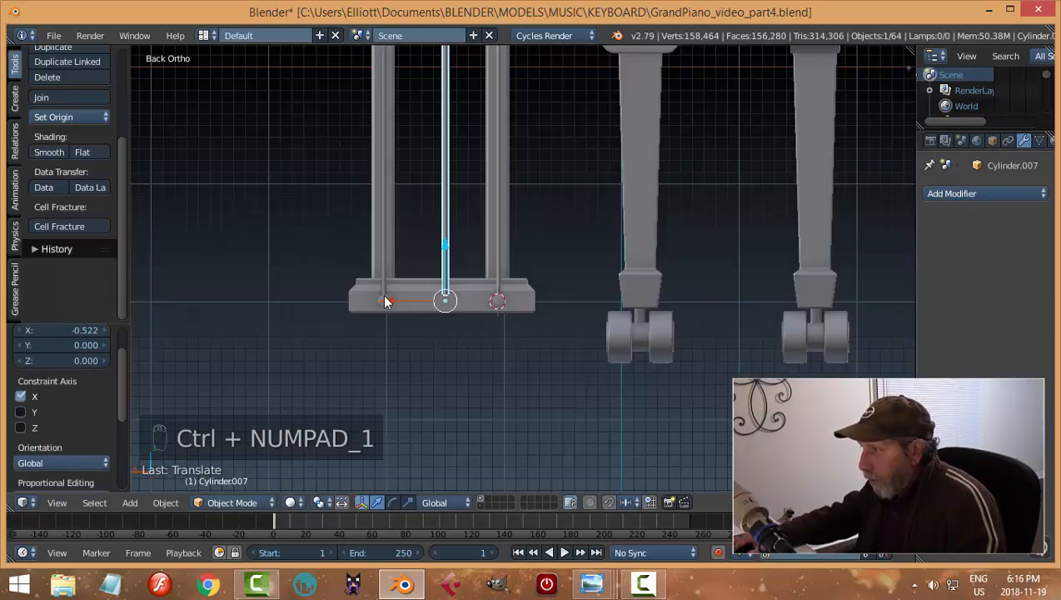
Move the middle rod about 0.013 along X, shift it along Y onto the pedal box, and clear the selection
key("g")
key("x")
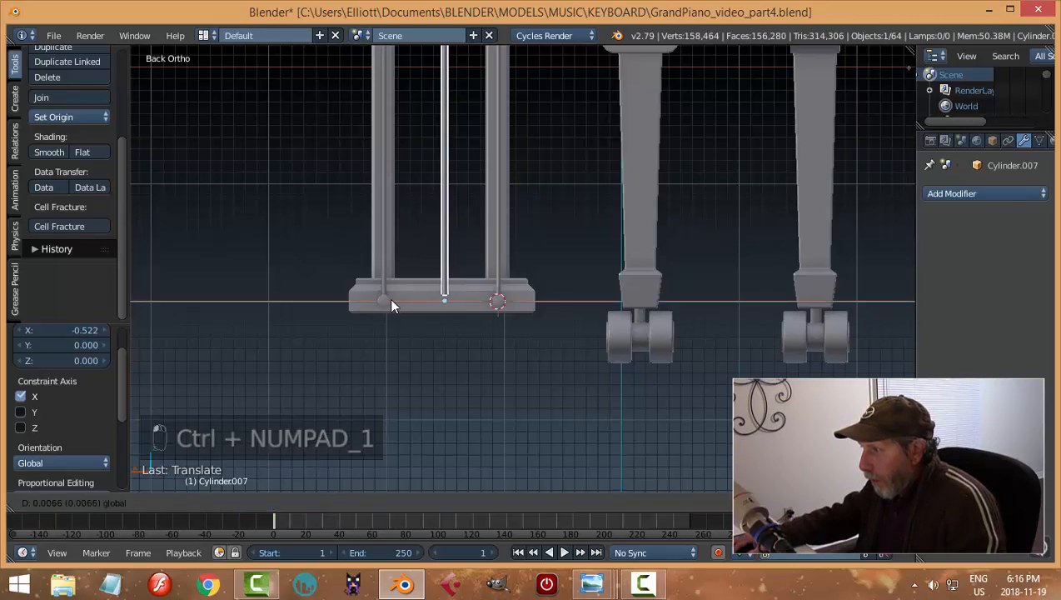
left_click(389, 298)
middle_click_drag(390, 320, 593, 340)
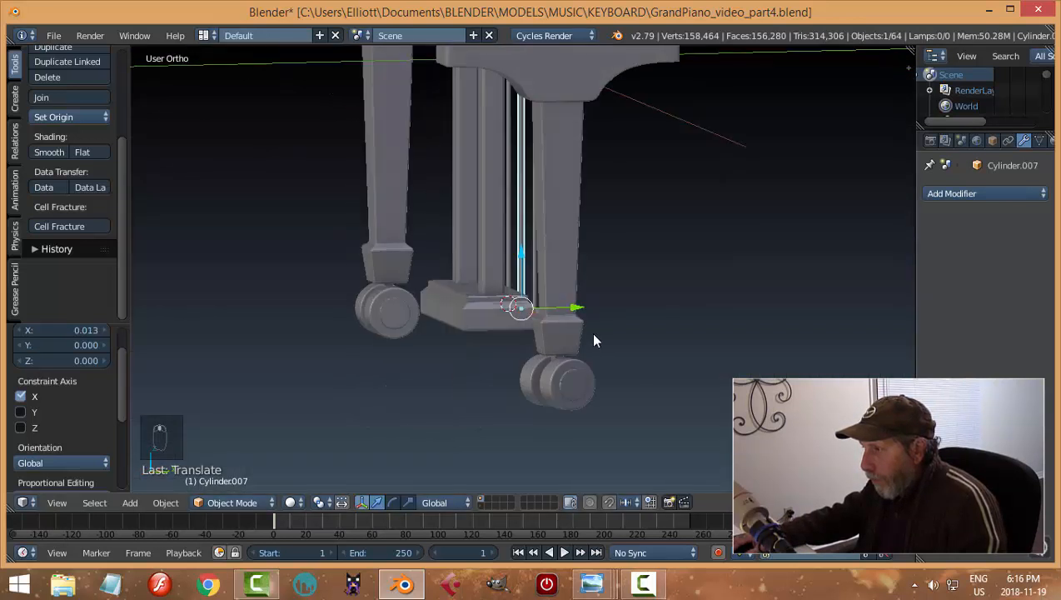
left_click_drag(579, 309, 523, 326)
middle_click_drag(523, 326, 557, 400)
scroll(485, 364, "up", 4)
key("a")
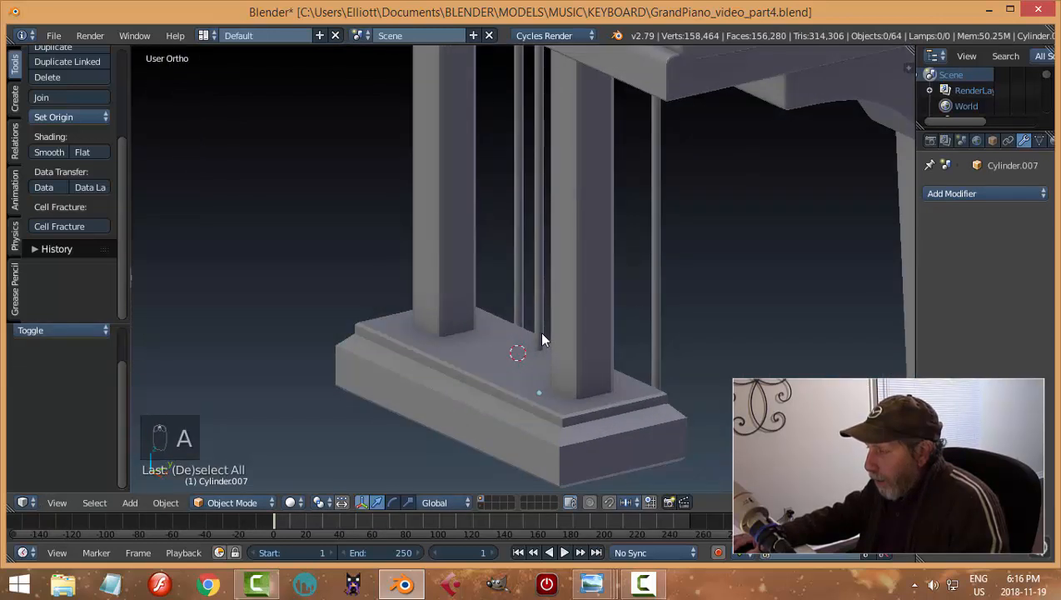
Open the middle rod in Edit Mode with wireframe shading to expose its lower end inside the pedal box
right_click(541, 340)
key("Tab")
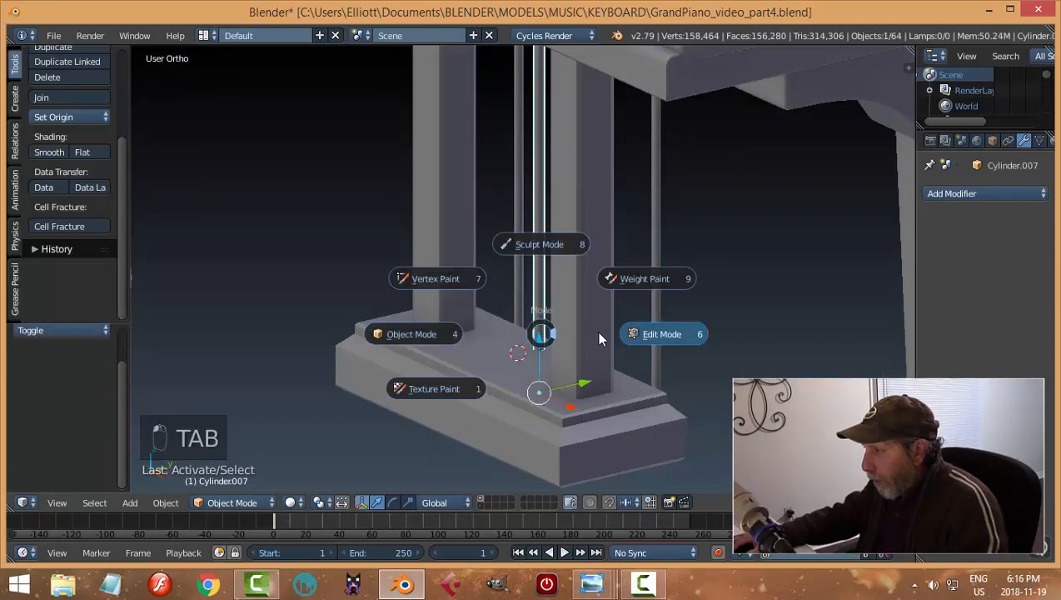
key("z")
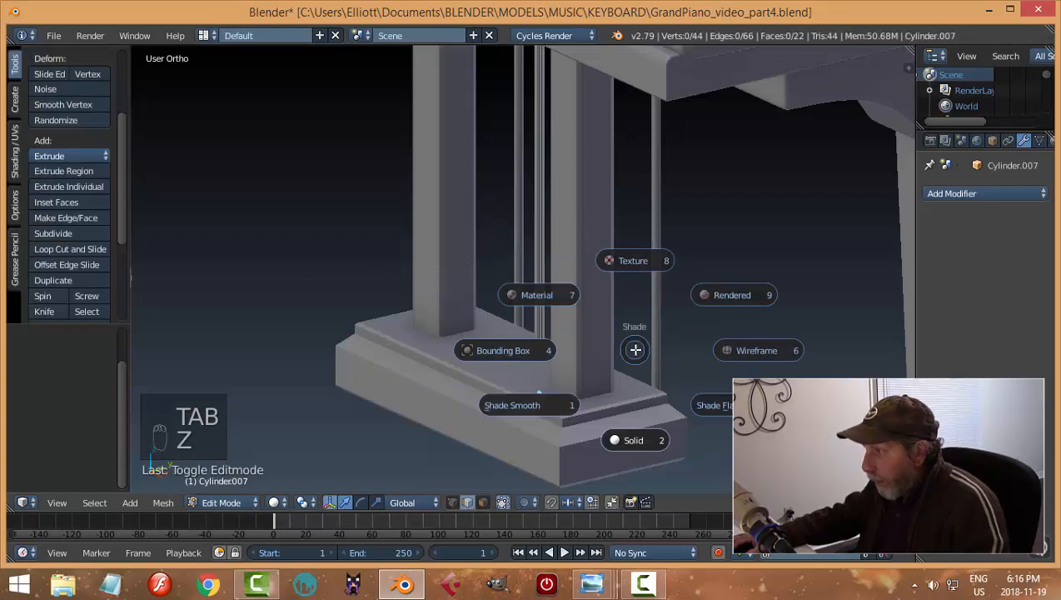
left_click(744, 361)
scroll(514, 261, "up", 2)
scroll(515, 260, "up", 2)
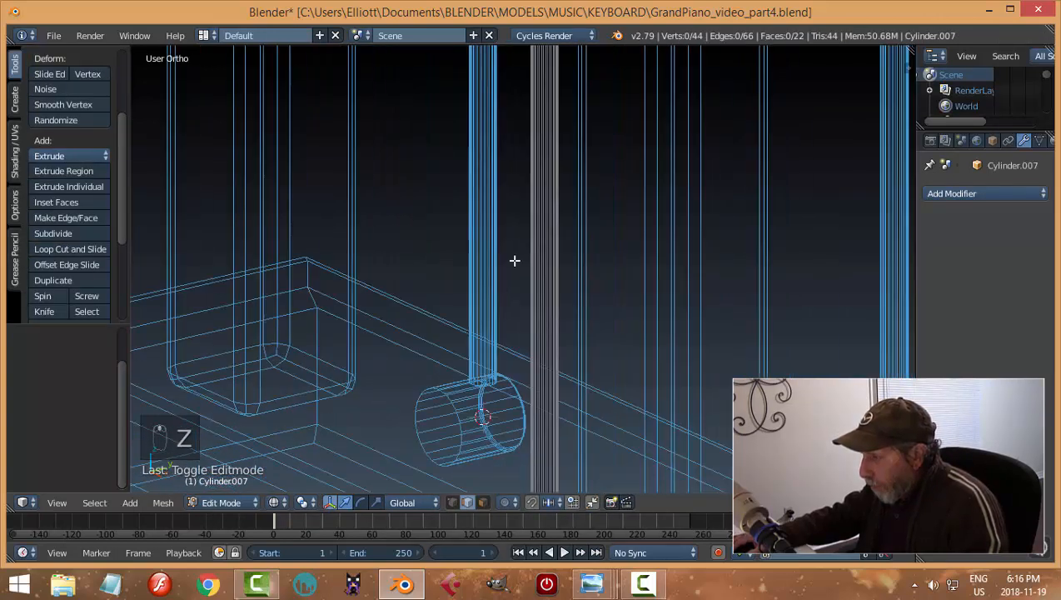
middle_click_drag(514, 260, 488, 124, "shift")
scroll(516, 351, "up", 4)
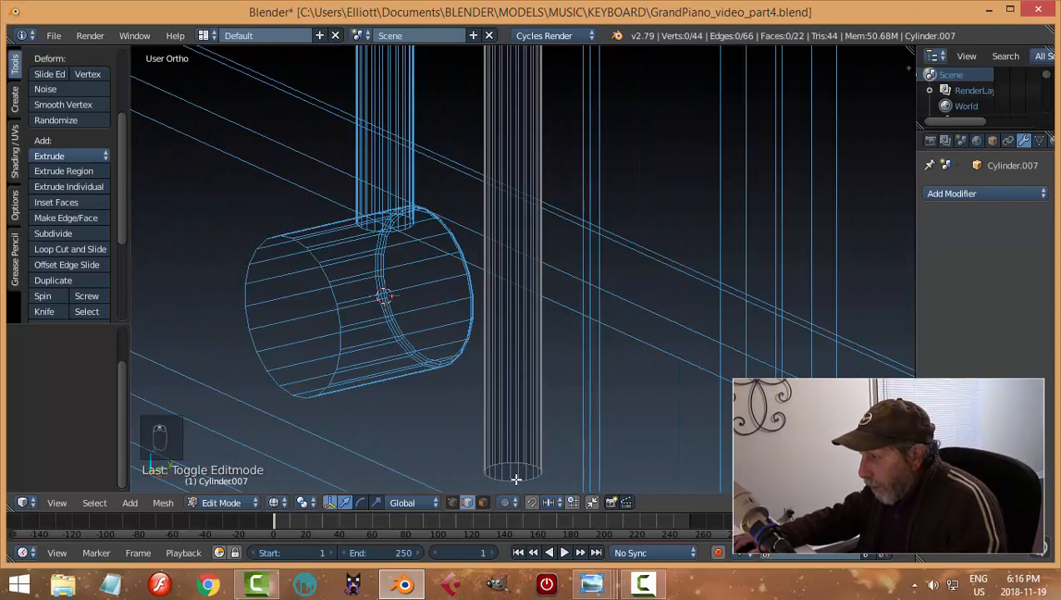
Snap the 3D cursor to the rod's bottom edge loop and set the pivot point to 3D Cursor
left_click(516, 475, "alt")
key("shift+s")
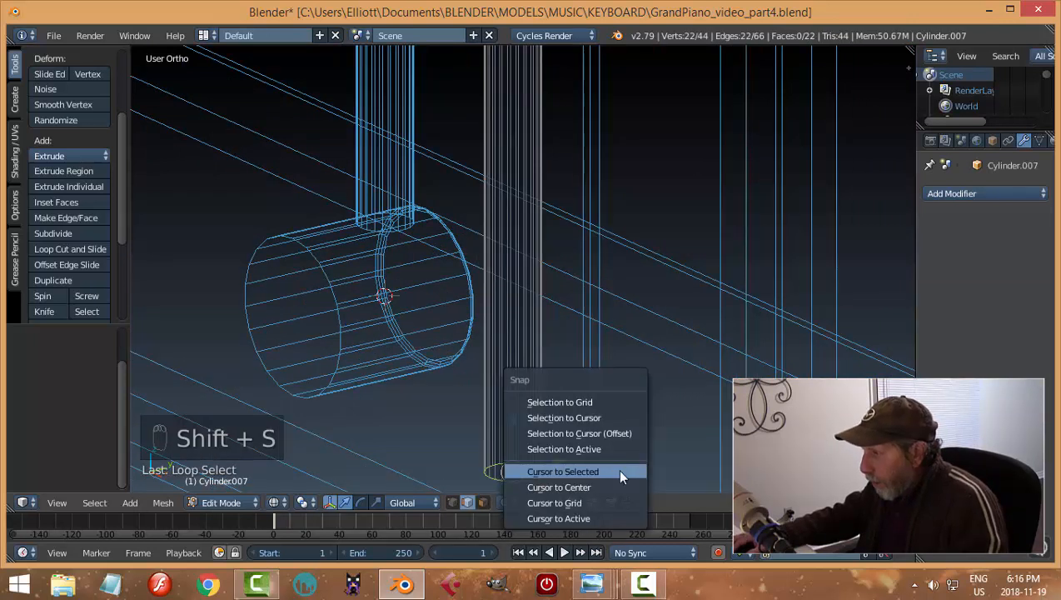
left_click(619, 472)
left_click(305, 502)
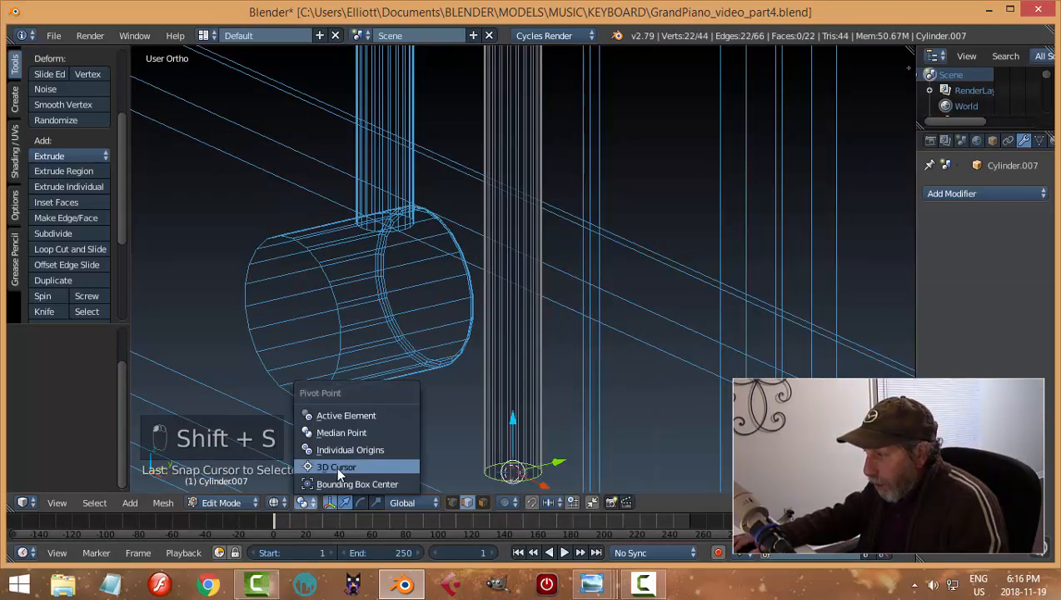
left_click(337, 467)
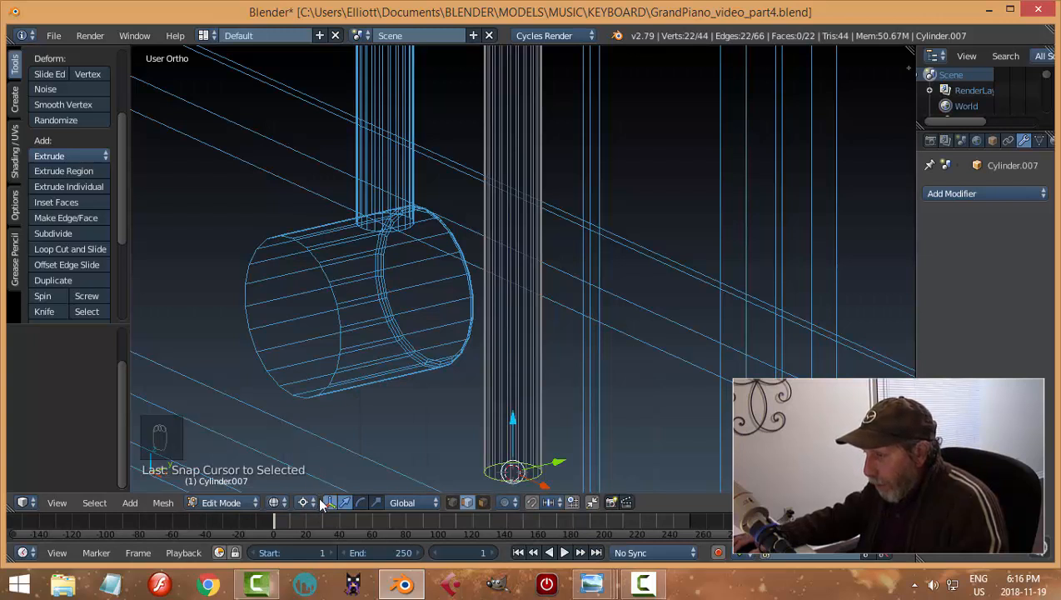
Return the middle rod to Object Mode and restore solid shading
scroll(497, 393, "down", 5)
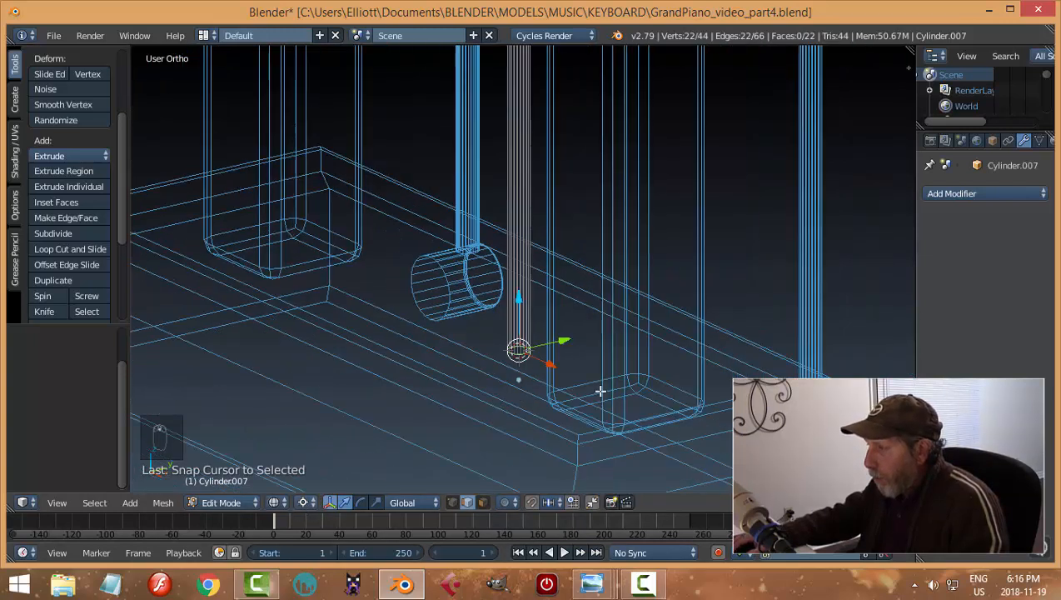
middle_click_drag(599, 391, 568, 377)
key("Tab")
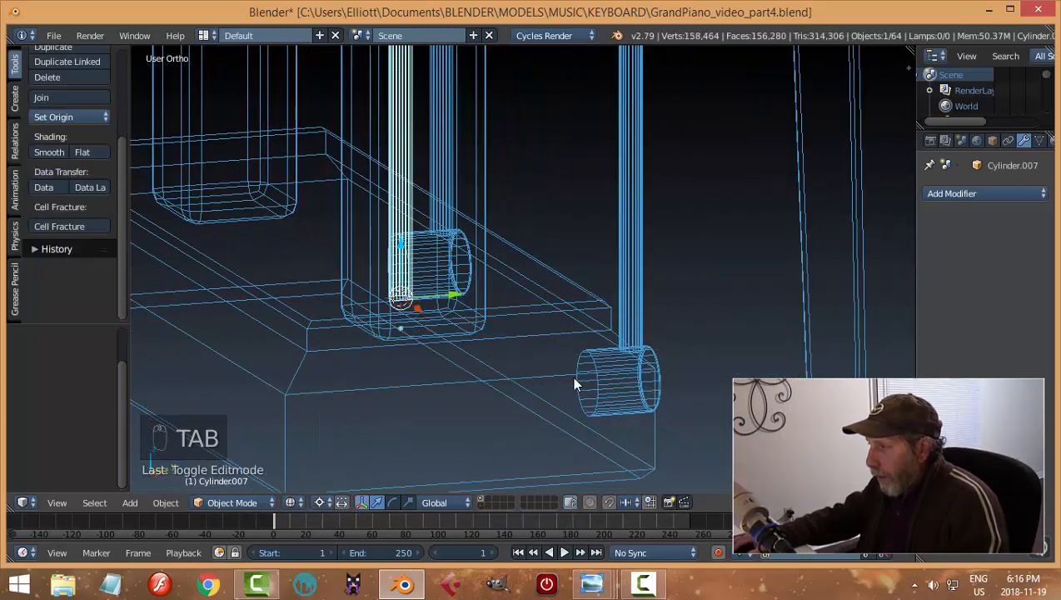
scroll(571, 376, "down", 5)
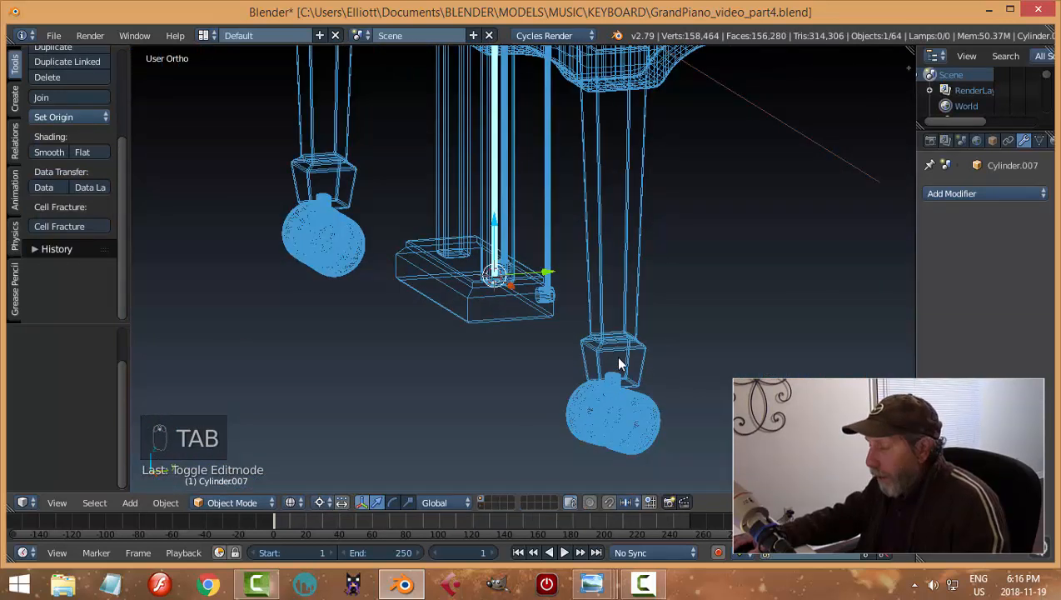
key("z")
left_click(620, 429)
mouse_move(623, 432)
middle_mouse_down()
mouse_move(645, 394)
mouse_move(627, 380)
middle_mouse_up()
scroll(627, 381, "down", 3)
Rotate the middle rod about -8.5° around the X axis from its lower end, then deselect it
middle_click_drag(659, 241, 574, 244)
key("r")
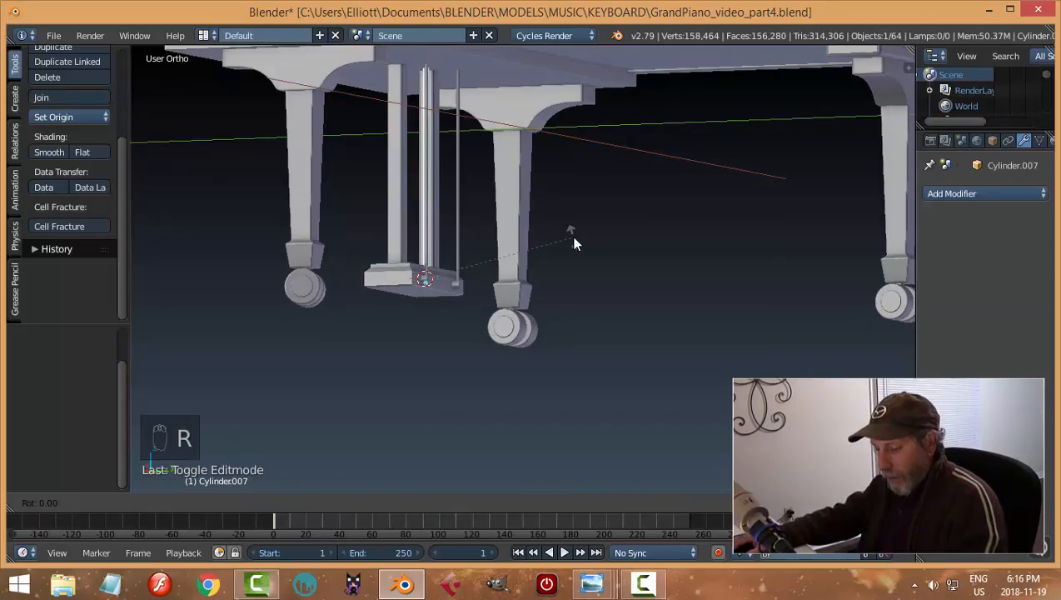
key("x")
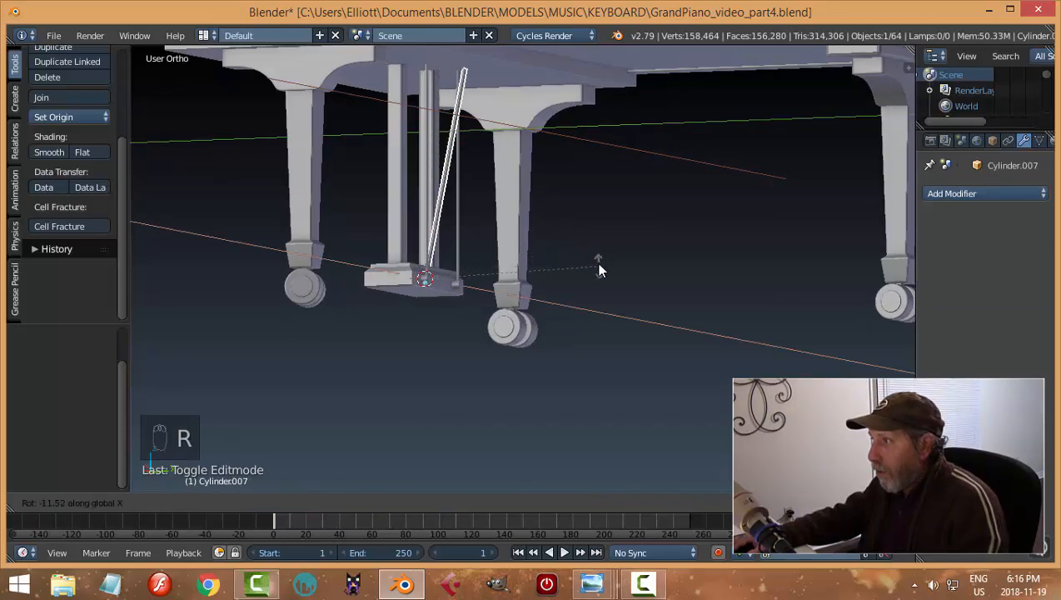
left_click(595, 260)
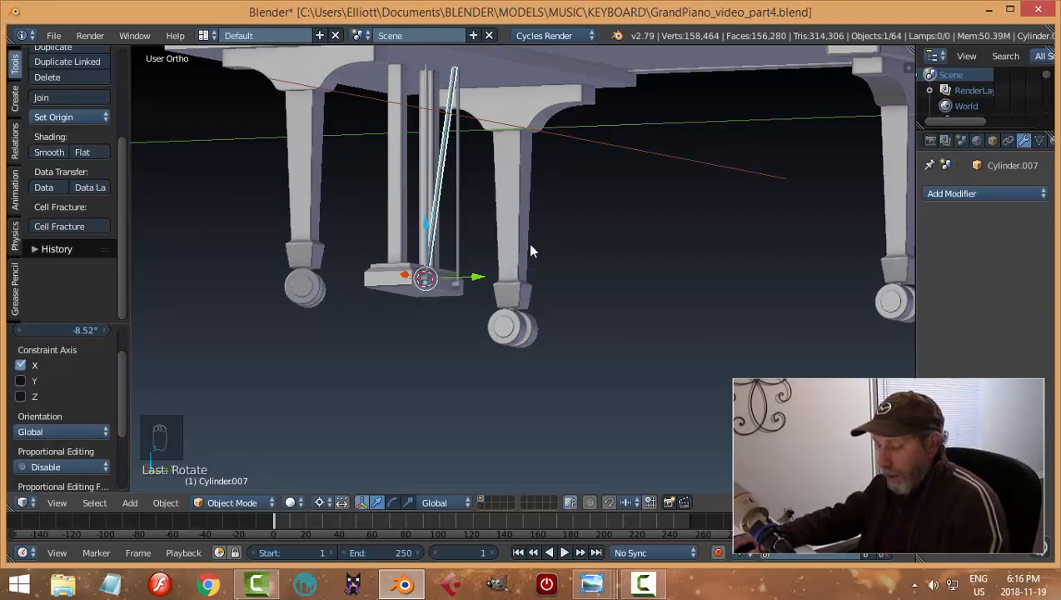
key("a")
Examine the tilted rod against the side-view blueprint and the Yamaha and Blüthner piano photos in Windows Photo Viewer, then return to Blender
middle_click_drag(500, 248, 580, 284)
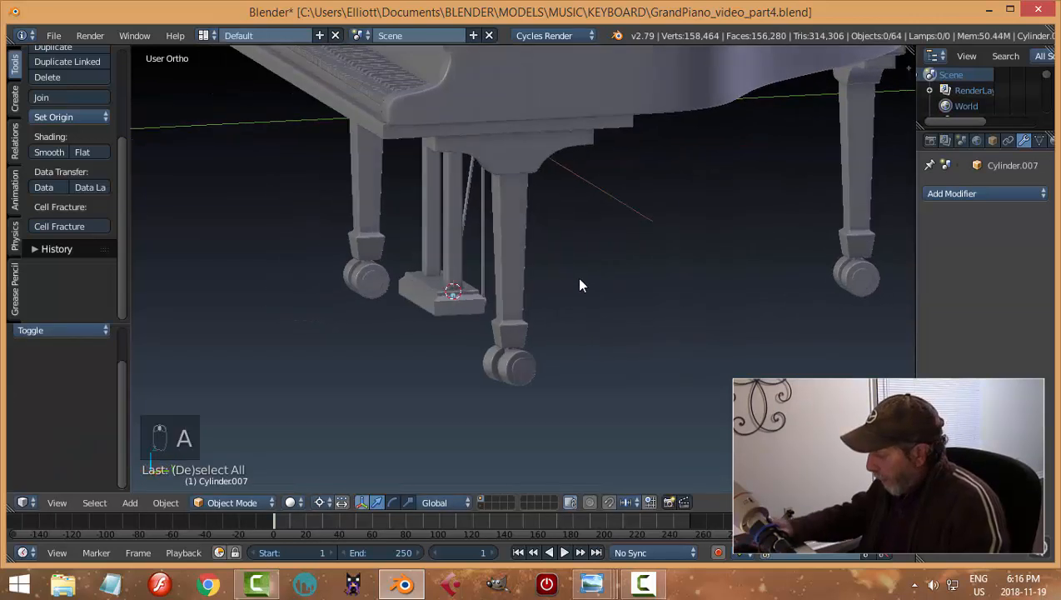
key("KP_3")
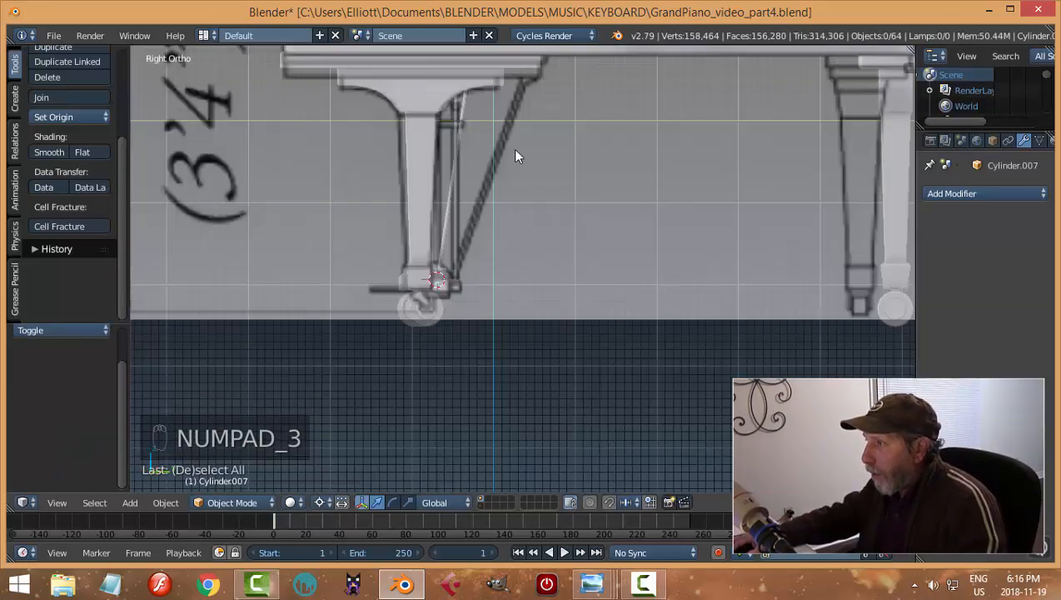
scroll(542, 163, "down", 1)
scroll(500, 228, "up", 2)
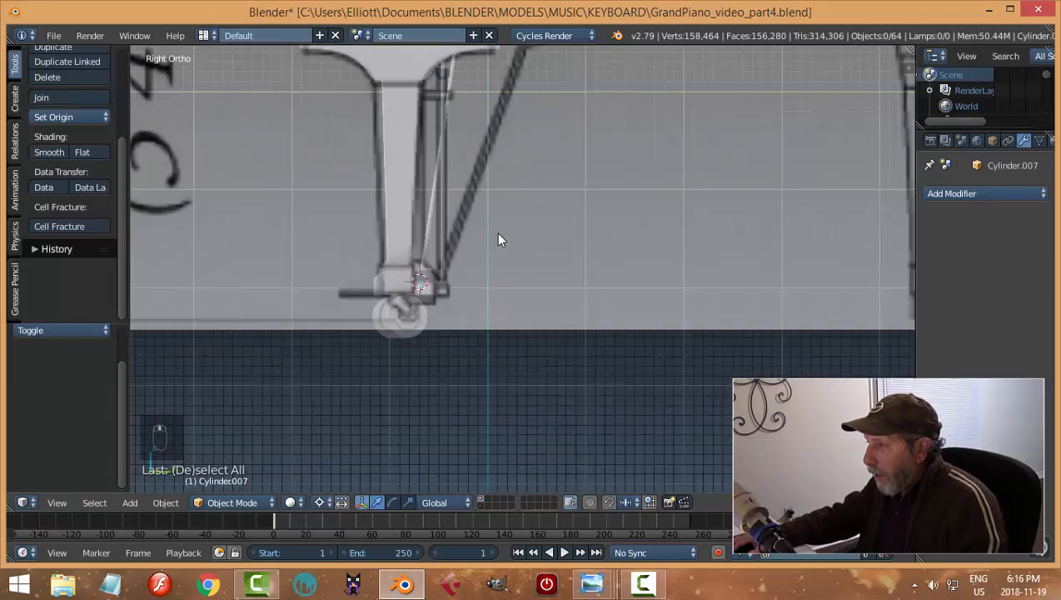
scroll(498, 234, "down", 1)
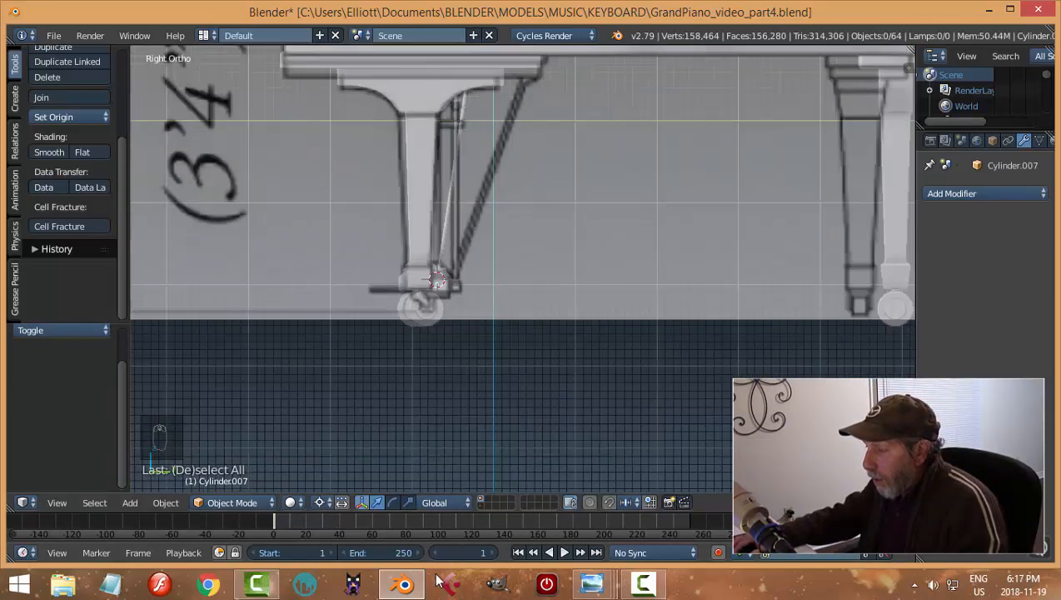
mouse_move(585, 583)
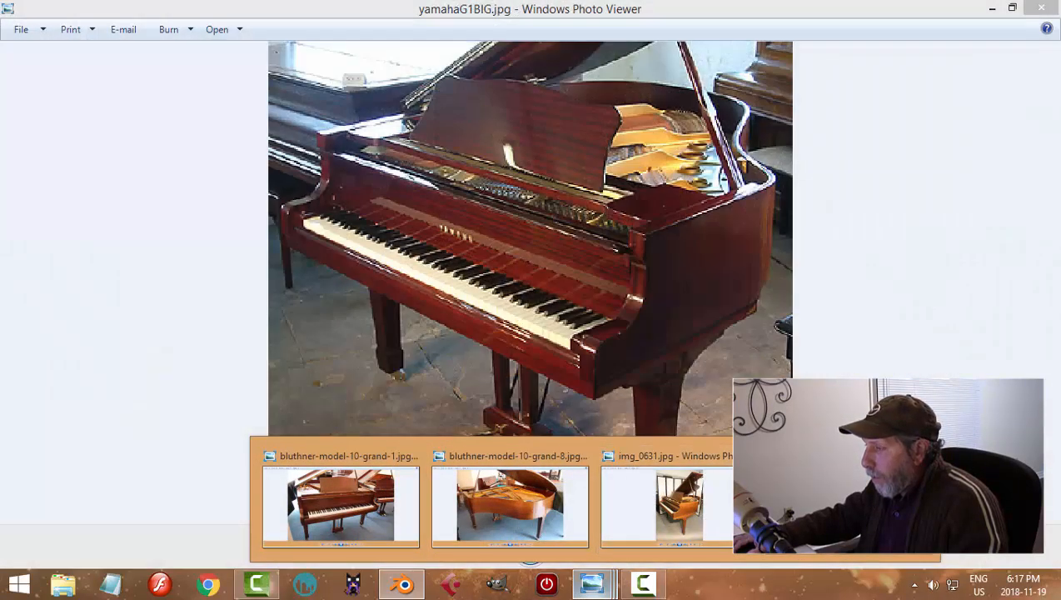
left_click(849, 506)
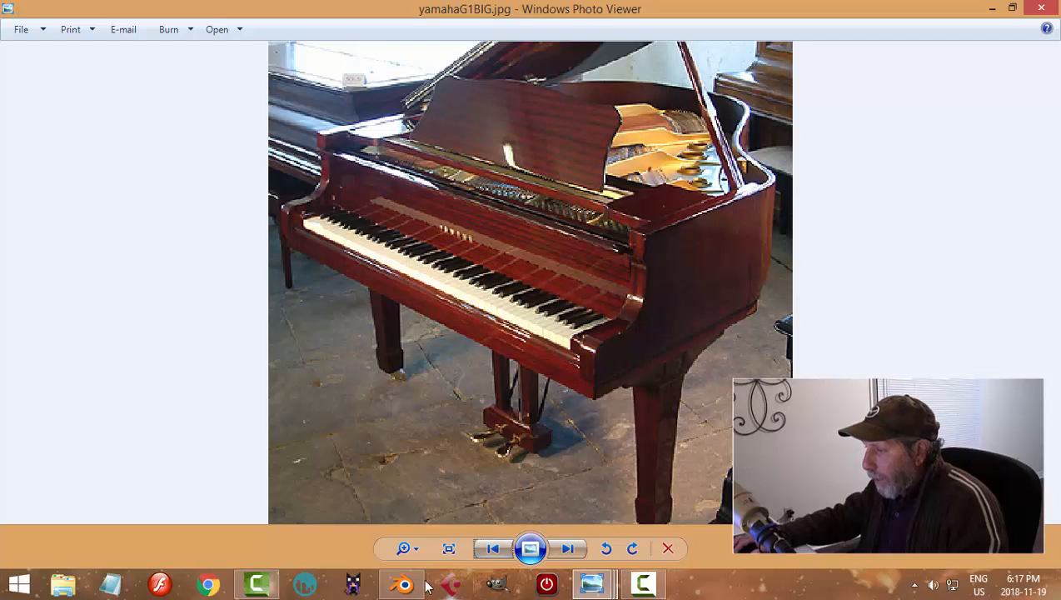
mouse_move(589, 585)
left_click(345, 499)
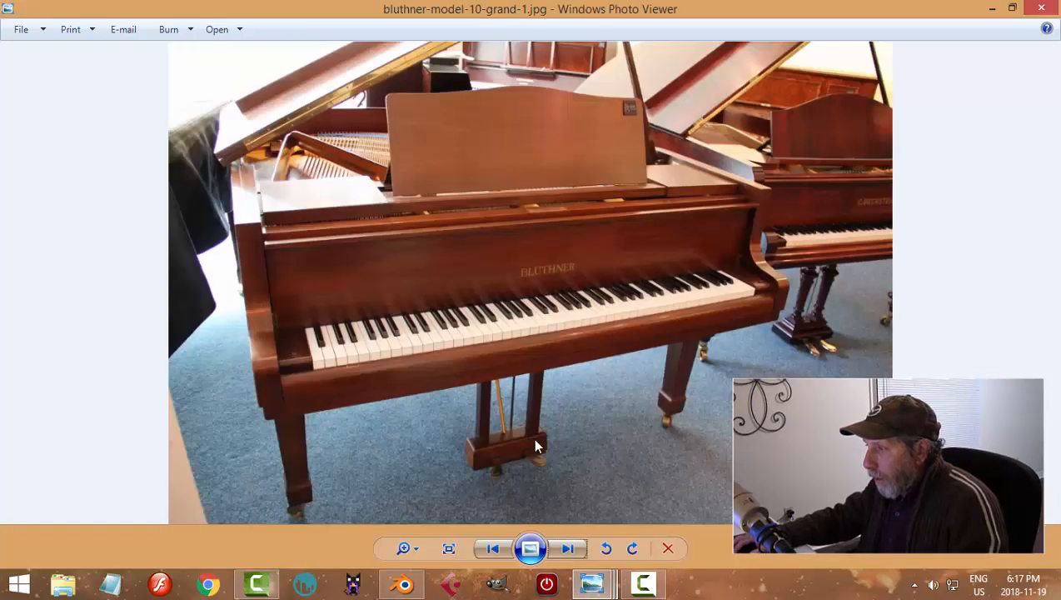
key("alt+Tab")
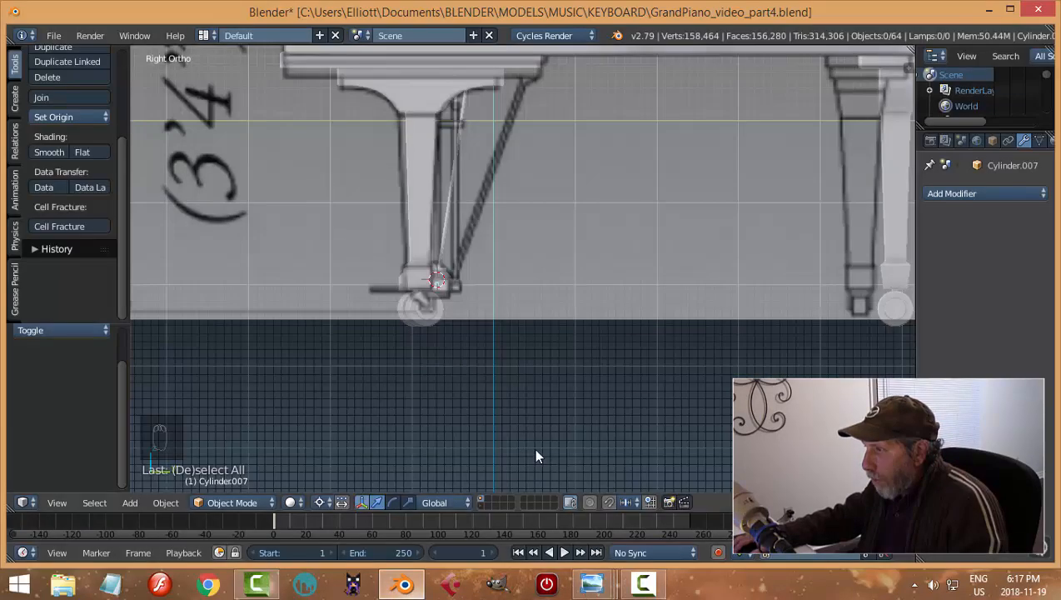
Select the slanted middle rod and rotate it about a further -10.7° around the X axis
middle_click_drag(512, 456, 462, 281)
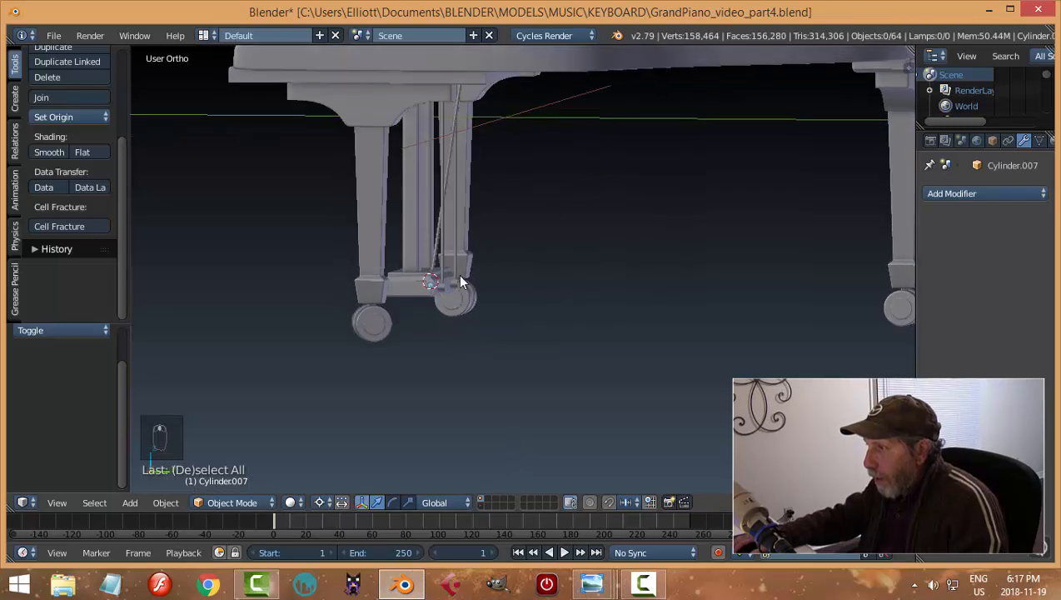
right_click(450, 155)
middle_click_drag(450, 156, 515, 260)
key("r")
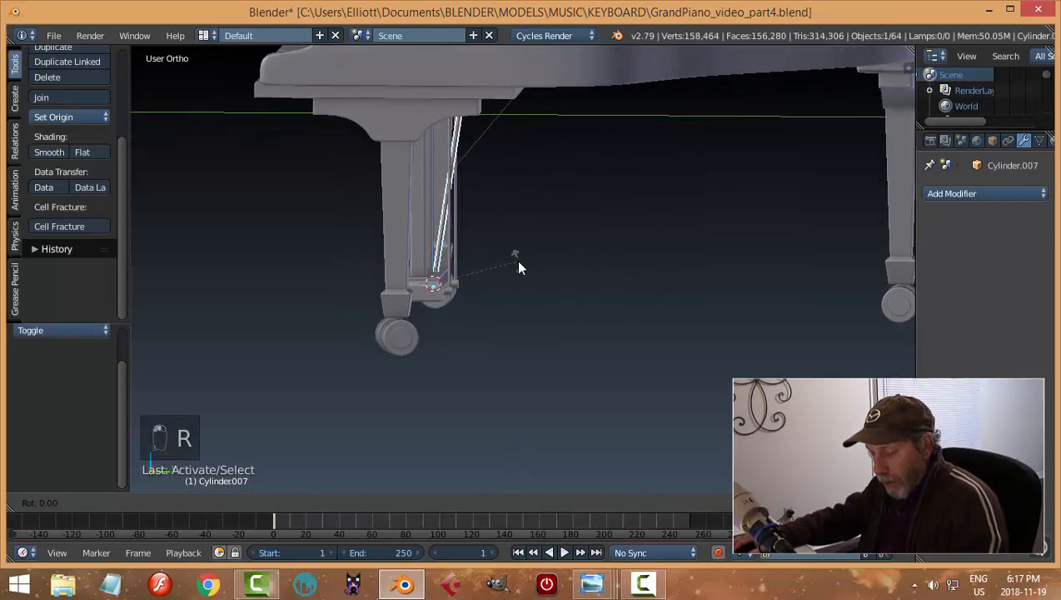
key("x")
left_click(526, 283)
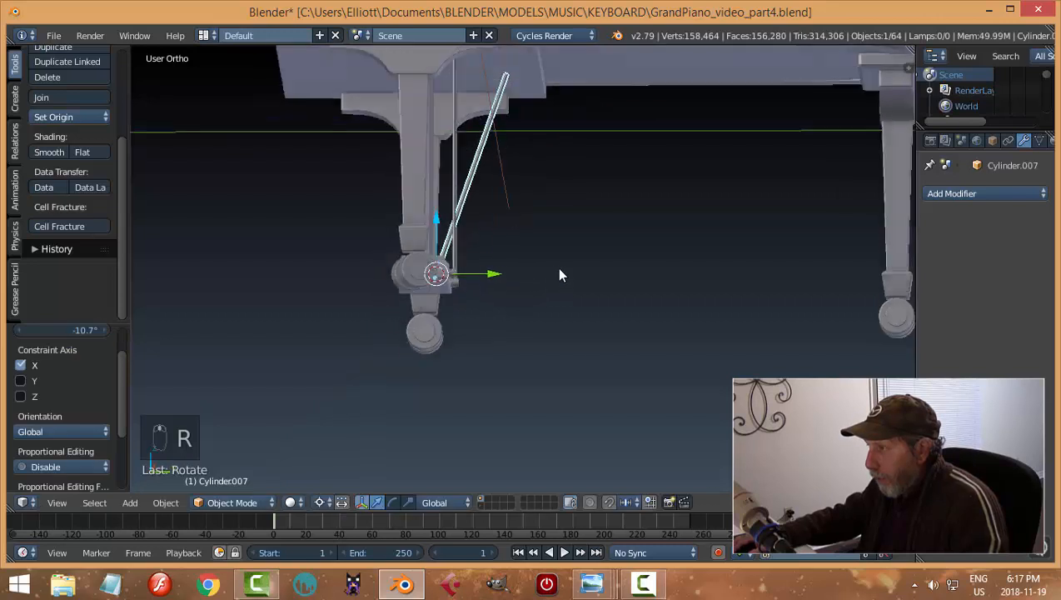
Open the slanted rod in Edit Mode with wireframe shading and add its top edge loop to the selection
scroll(557, 197, "up", 3)
scroll(563, 195, "up", 5)
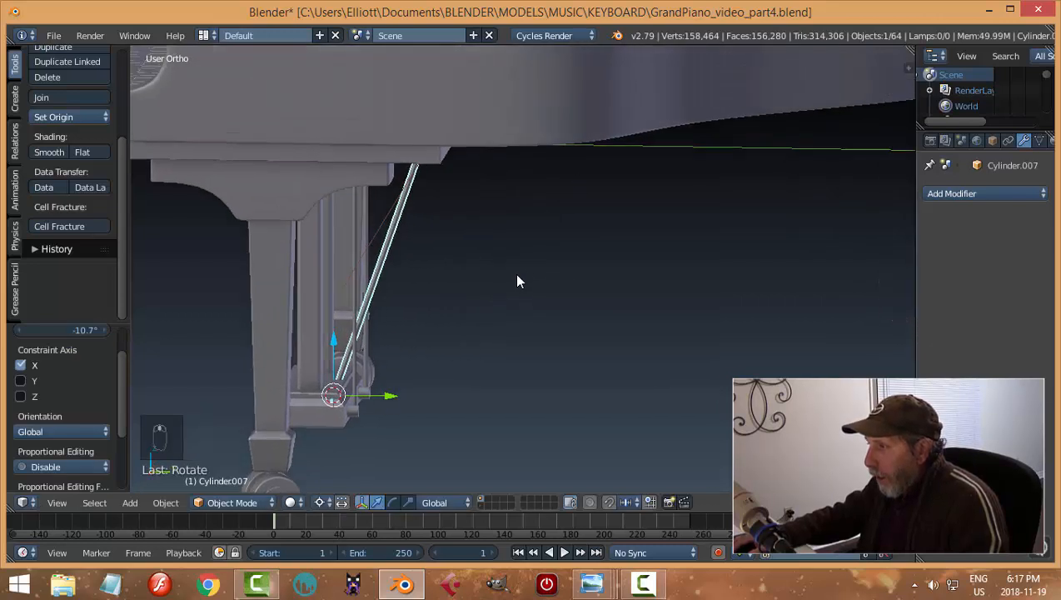
scroll(472, 299, "up", 4)
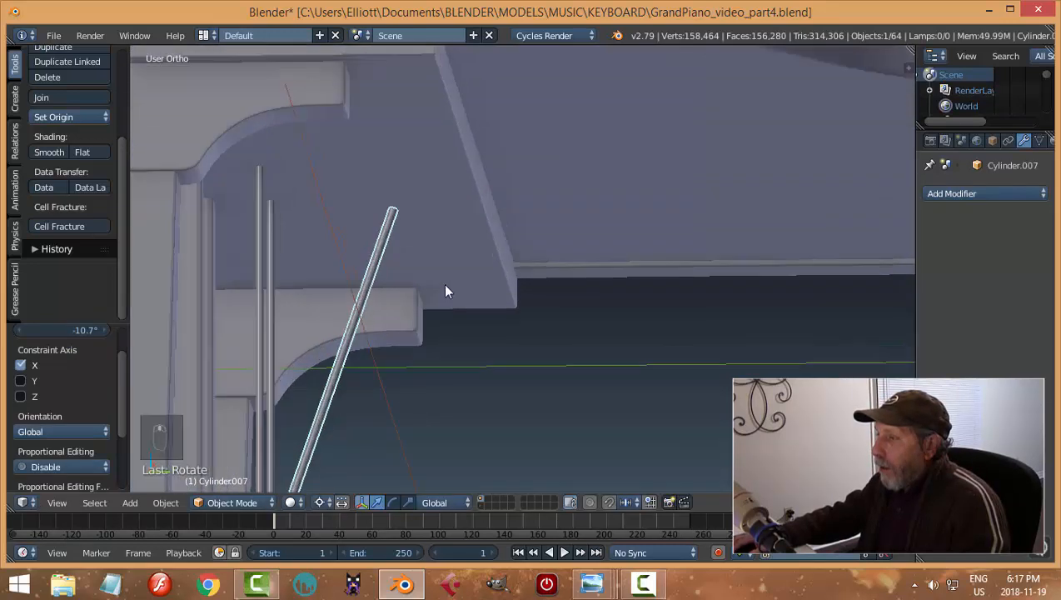
key("Tab")
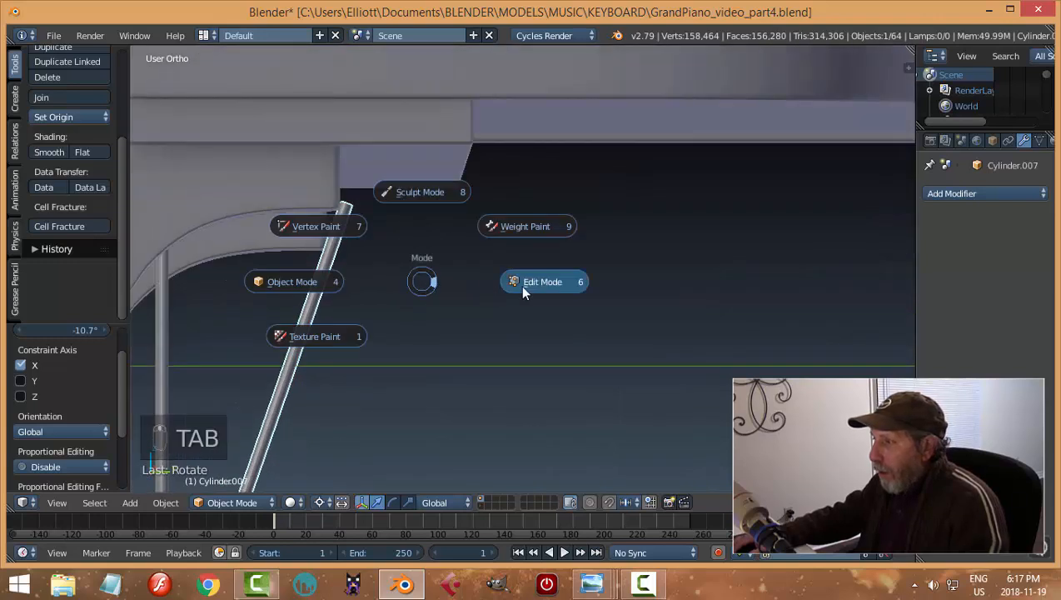
left_click(520, 283)
key("z")
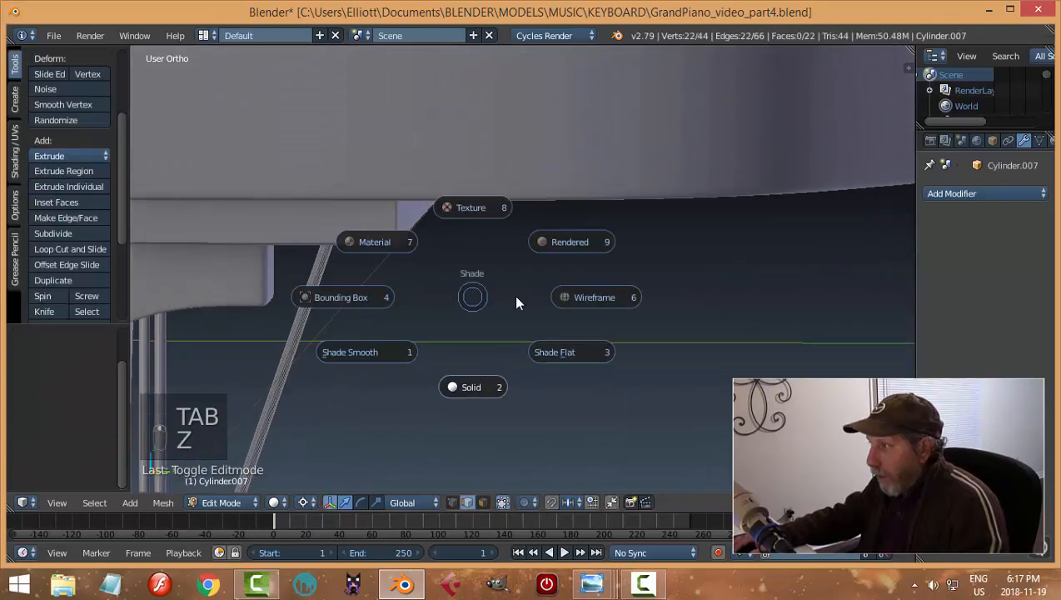
left_click(549, 296)
scroll(404, 288, "up", 3)
middle_click_drag(356, 244, 480, 350)
right_click(313, 307, "alt+shift")
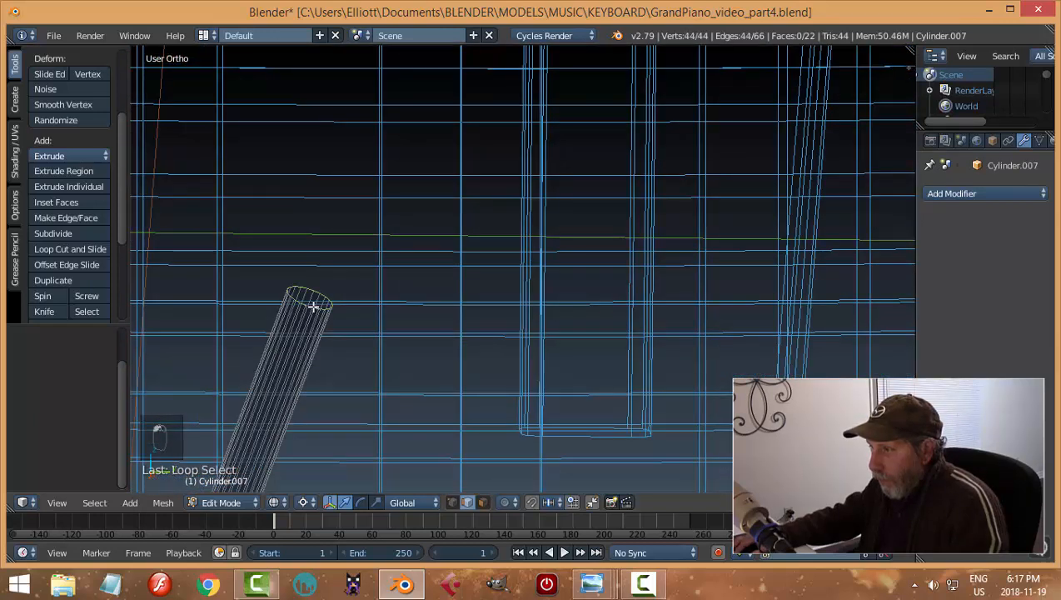
Set the transform orientation to Normal and the pivot point to Median Point for the selected rod mesh
left_click(400, 502)
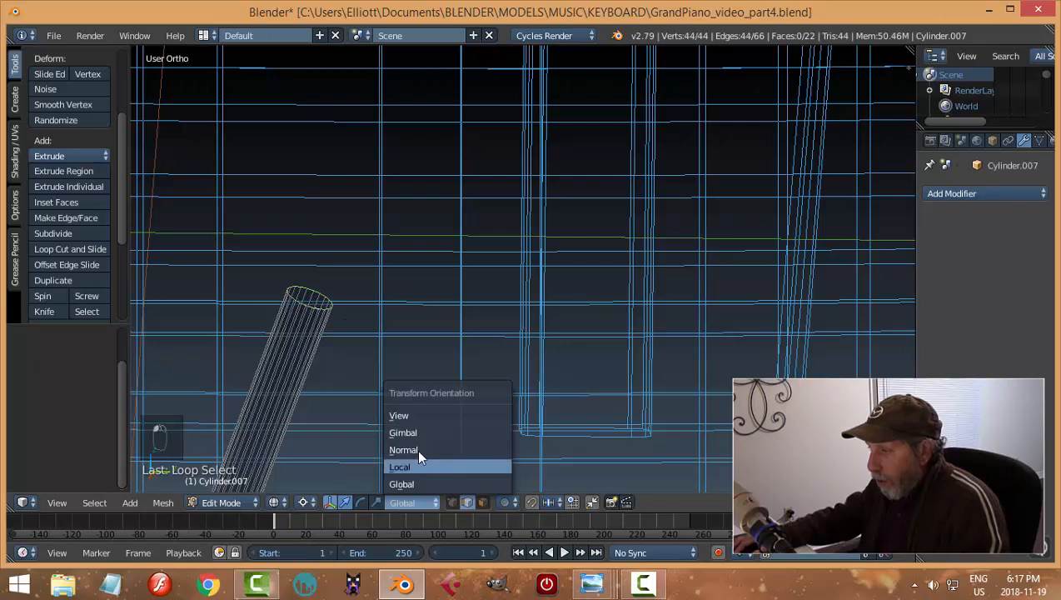
left_click(491, 448)
scroll(490, 448, "down", 4)
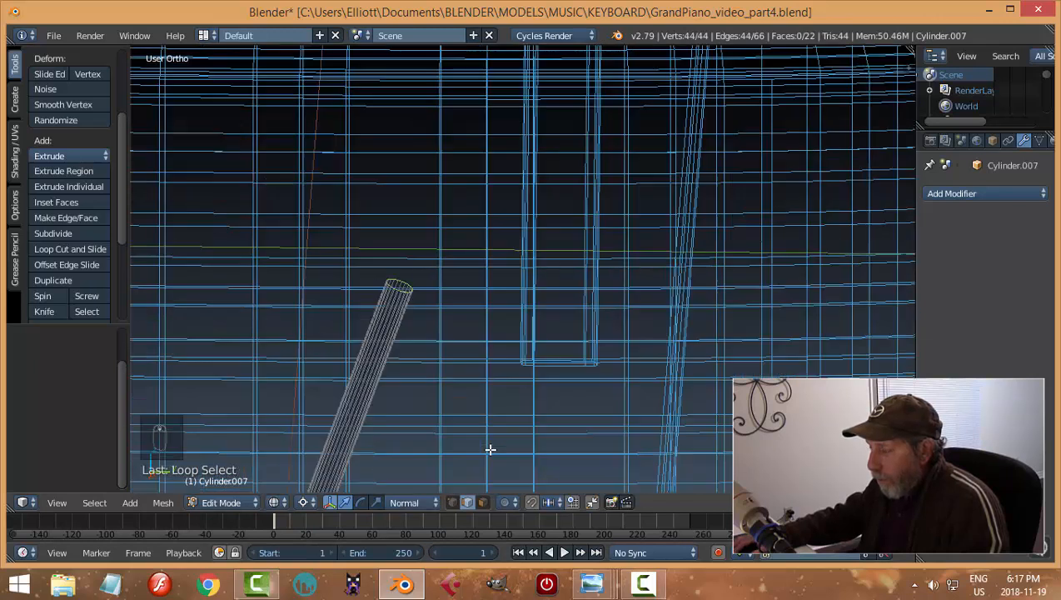
left_click(308, 500)
left_click(343, 433)
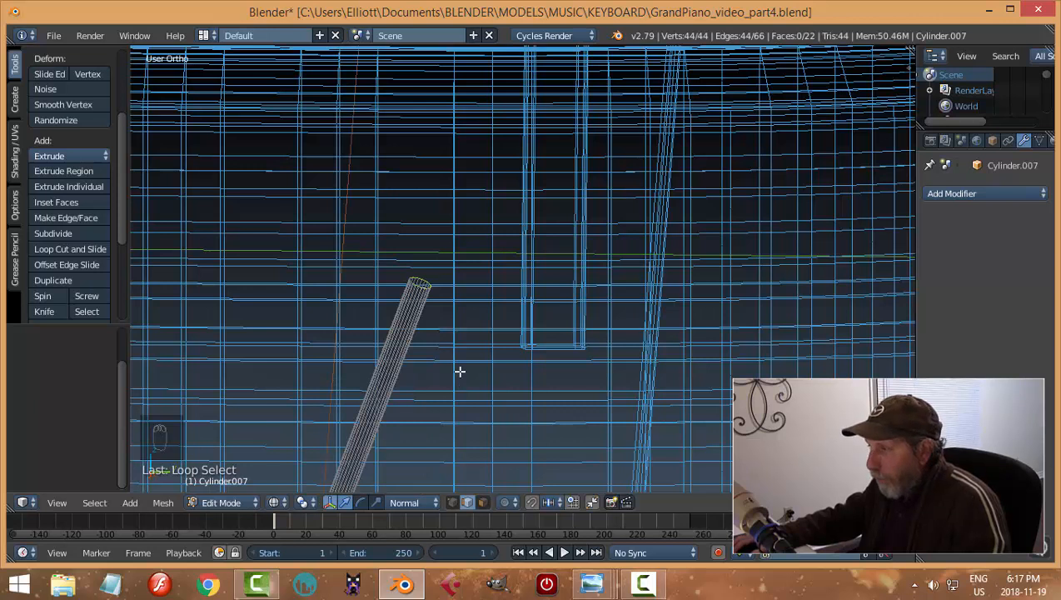
Snap the 3D cursor to the selected edge loops of the slanted rod and return to Object Mode
scroll(452, 385, "down", 3)
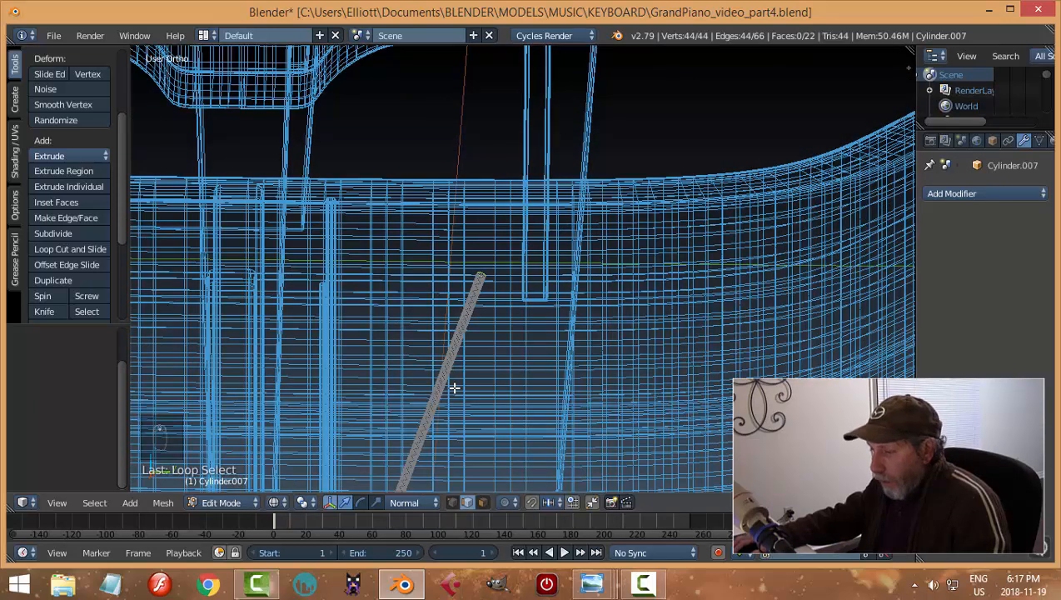
key("shift+s")
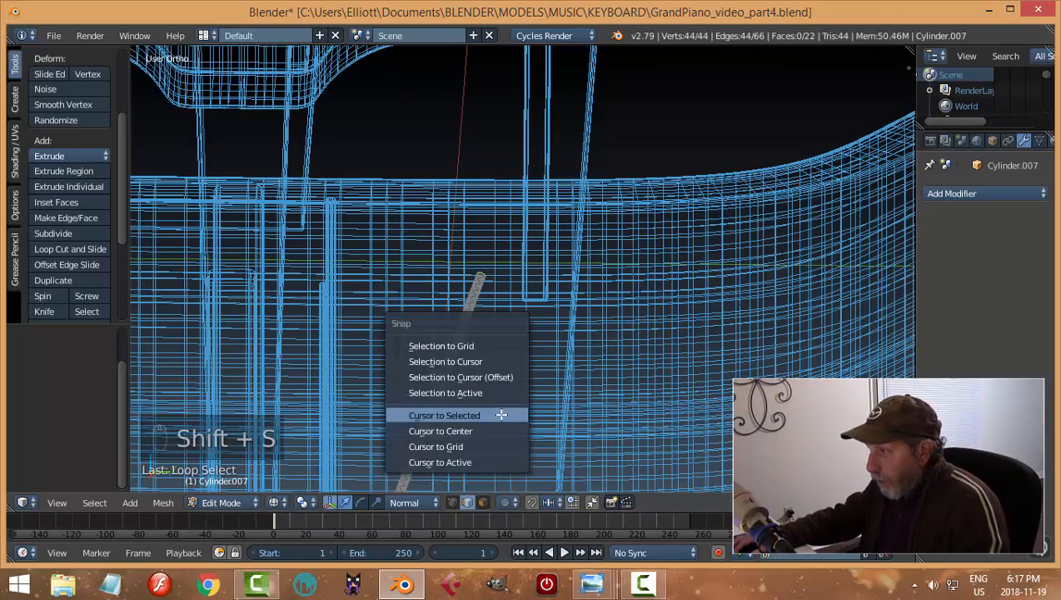
left_click(501, 414)
middle_click_drag(556, 358, 542, 375)
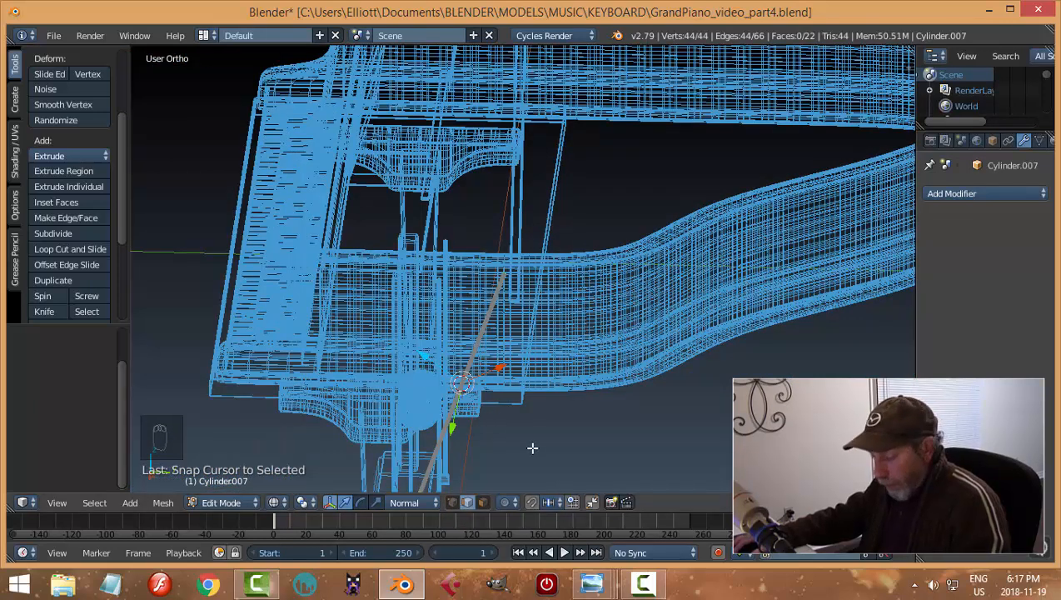
key("Tab")
left_click(466, 435)
scroll(521, 394, "down", 2)
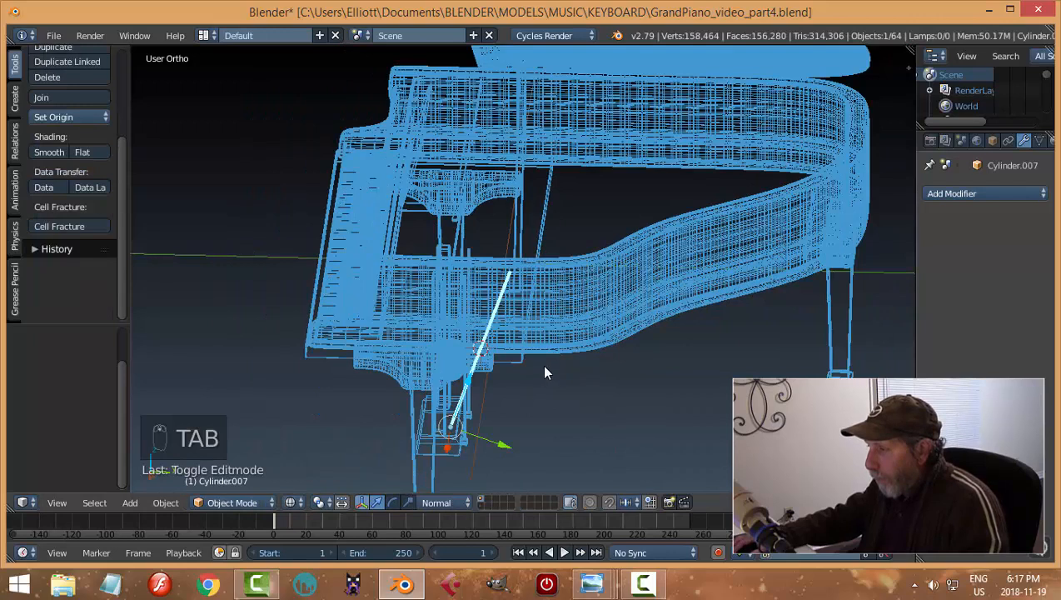
Reopen the slanted rod in Edit Mode and fill its two open ends with faces
scroll(516, 385, "up", 3)
key("Tab")
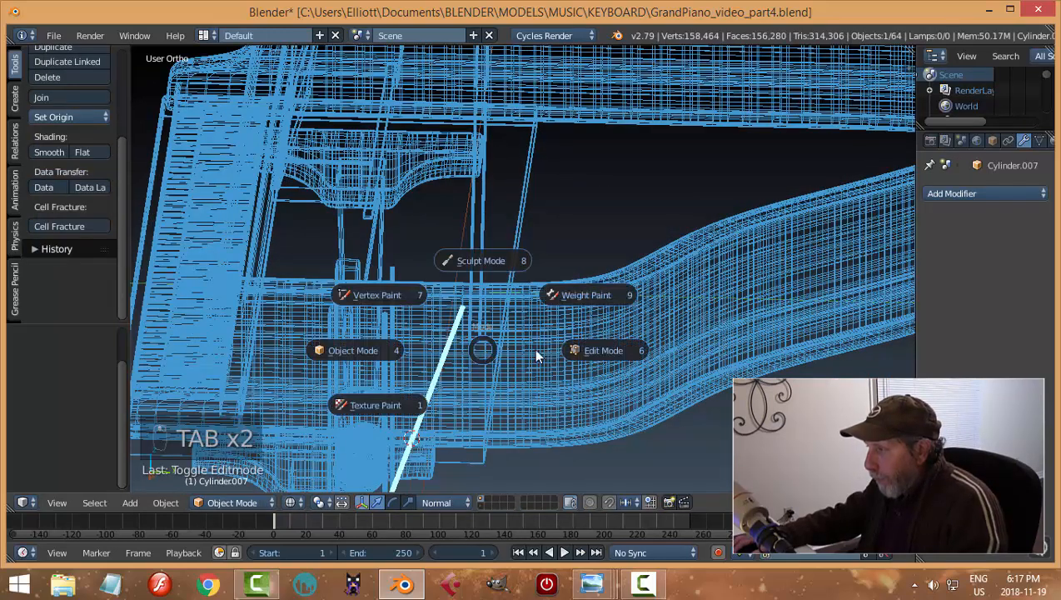
left_click(583, 350)
scroll(495, 340, "up", 4)
key("f")
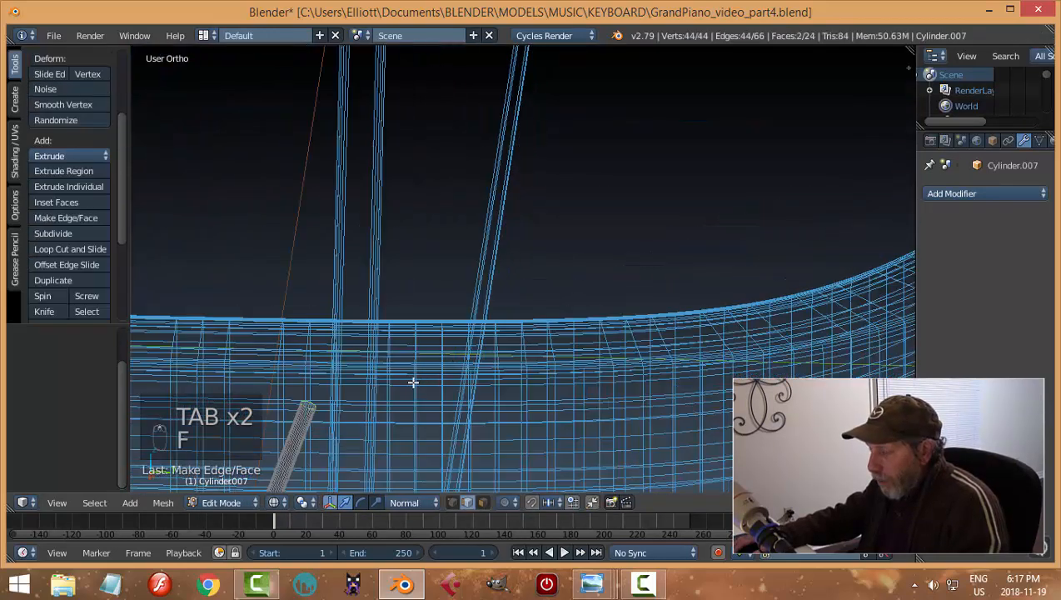
Using face selection and solid shading in right view, extend the slanted rod's top end face along its normal into the piano's underside
key("a")
key("ctrl+Tab")
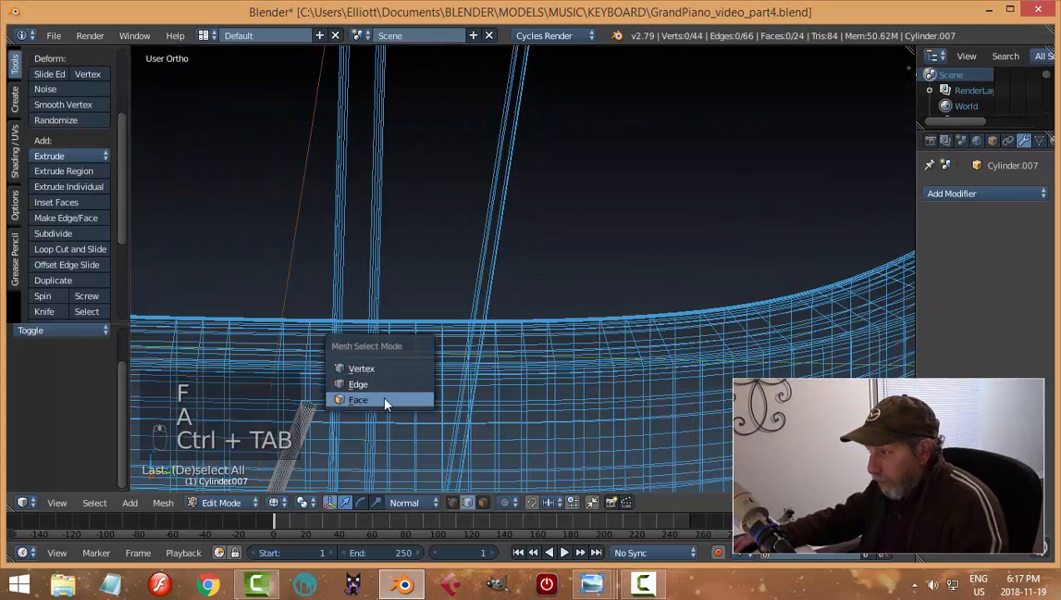
left_click(383, 396)
middle_click_drag(325, 431, 441, 350)
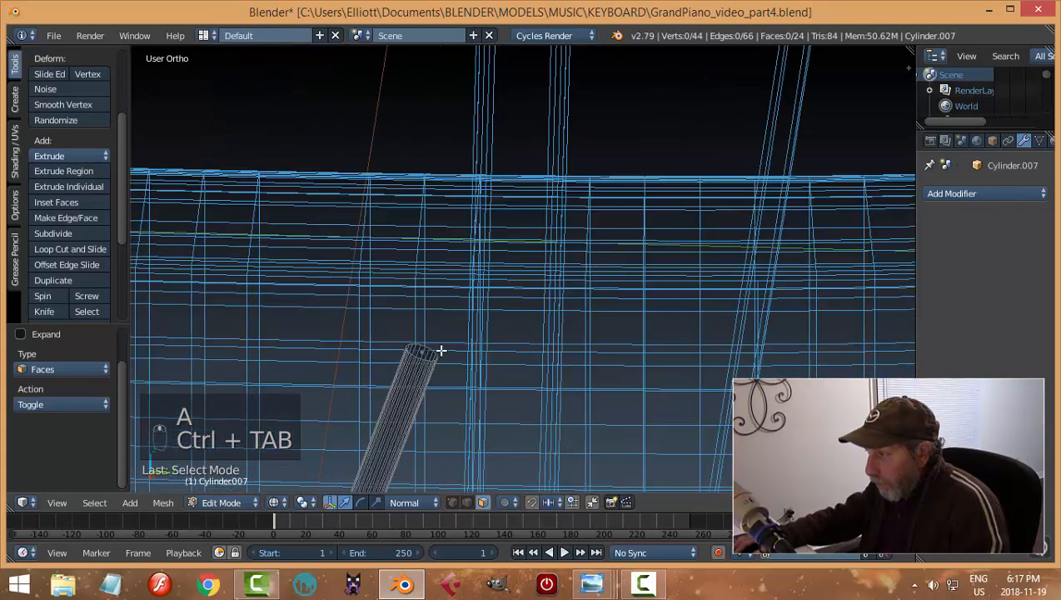
right_click(424, 352)
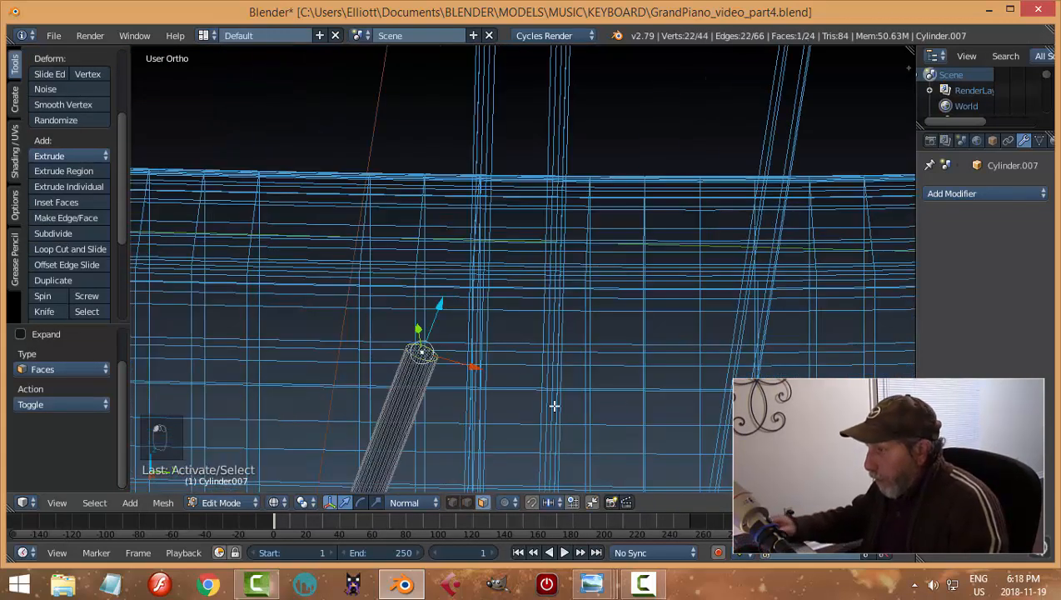
key("z")
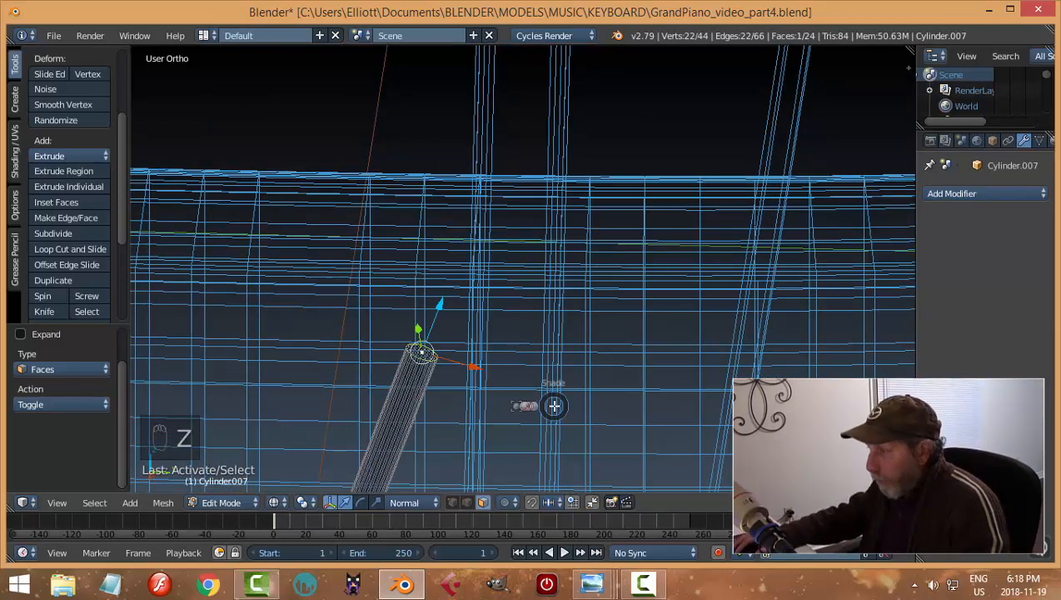
left_click(554, 496)
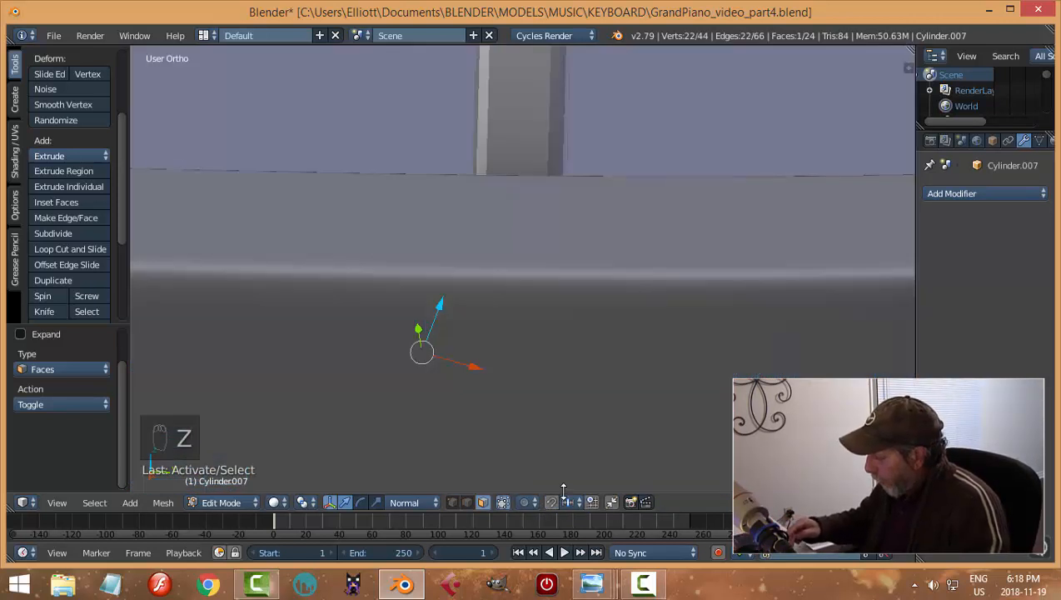
key("KP_3")
scroll(548, 471, "down", 3)
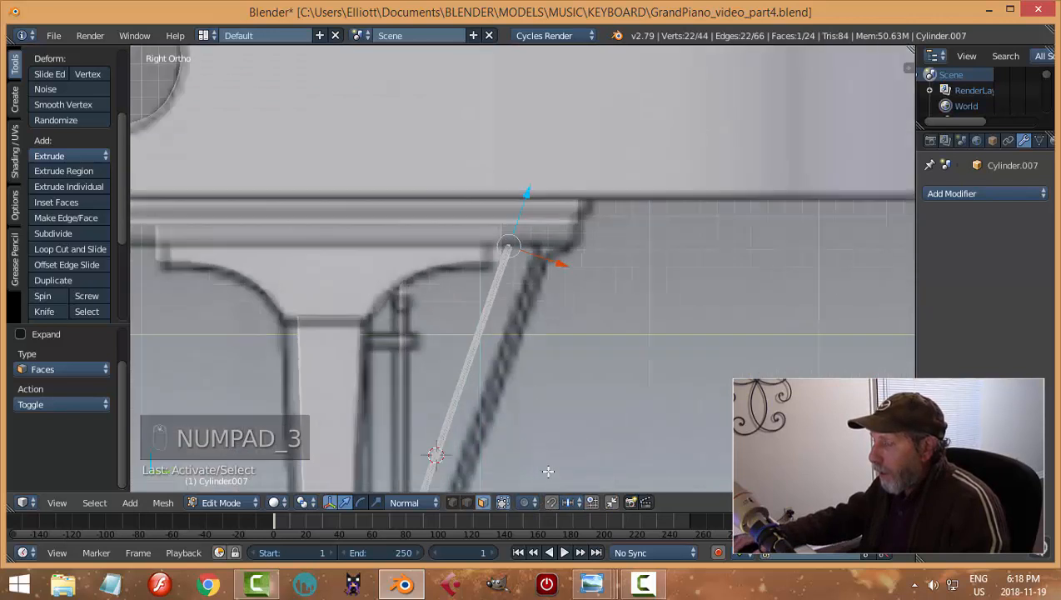
left_click_drag(529, 197, 548, 168)
key("a")
key("Tab")
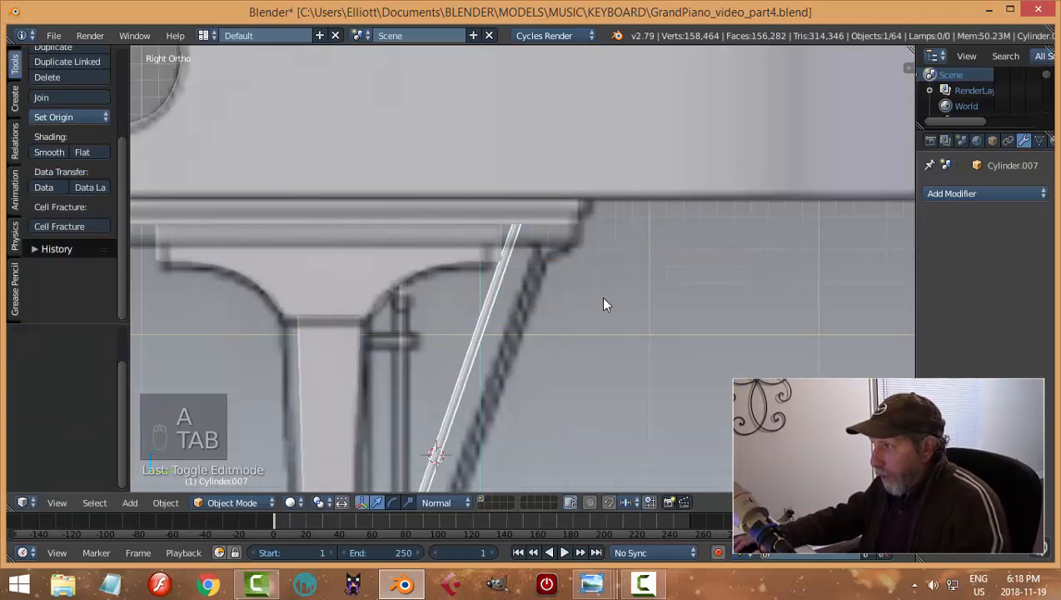
Thicken the entire slanted rod mesh between the pedal posts with Shrink/Fatten, then return to Object Mode
scroll(602, 305, "down", 1)
key("a")
key("a")
scroll(601, 313, "down", 4)
middle_click_drag(601, 313, 350, 335)
scroll(604, 385, "up", 6)
scroll(433, 368, "up", 2)
right_click(402, 329)
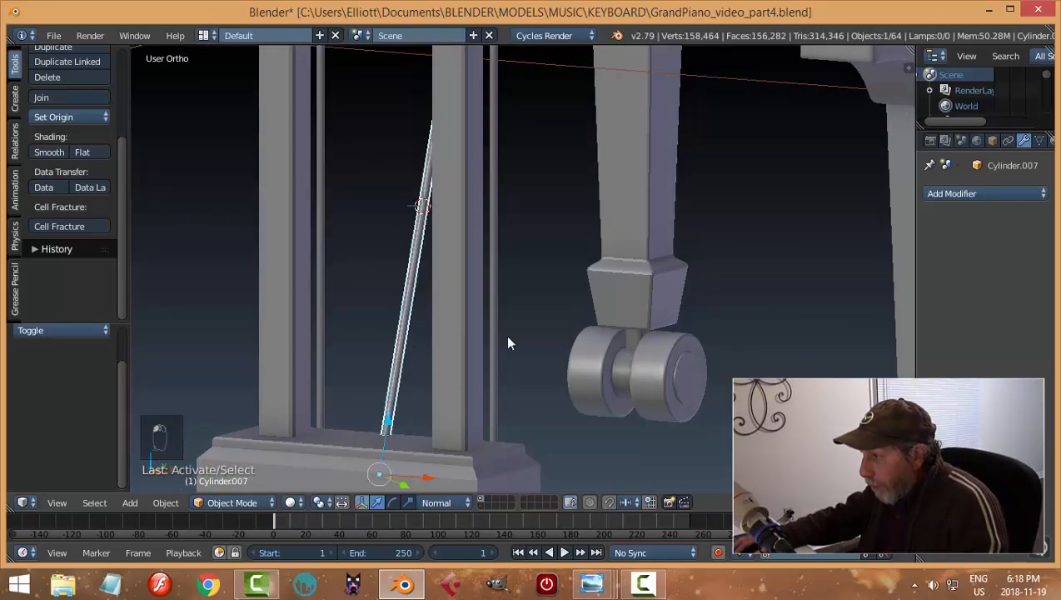
key("Tab")
key("a")
key("a")
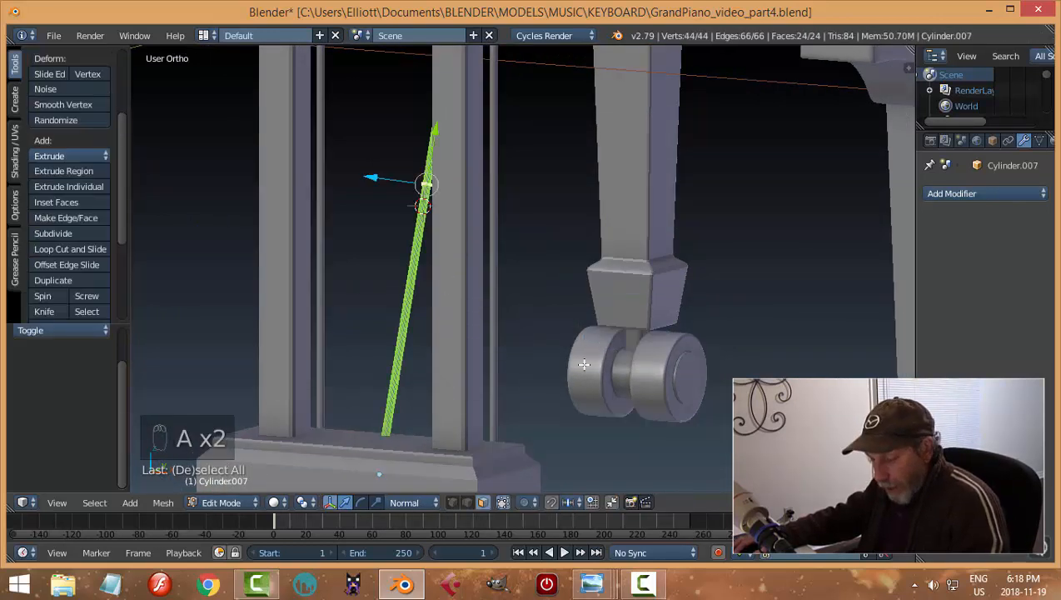
key("alt+s")
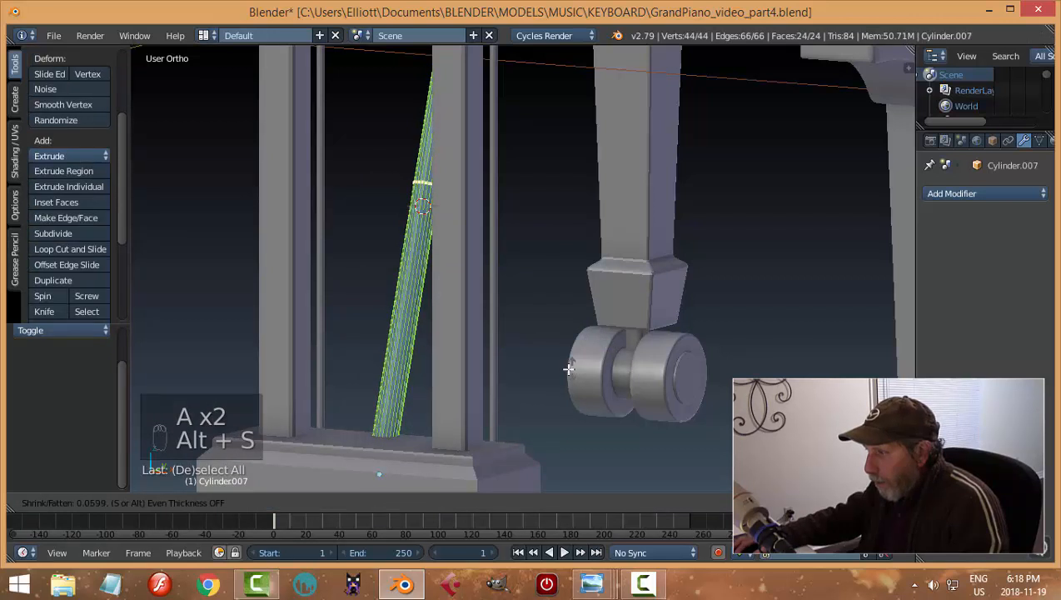
left_click(436, 342)
key("a")
key("Tab")
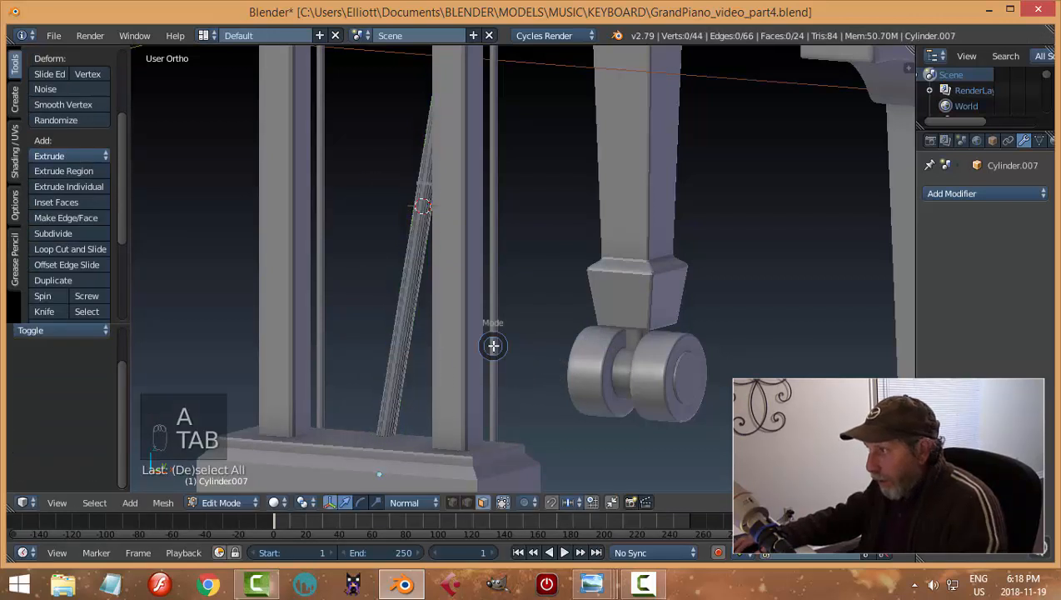
Apply smooth shading to the slanted rod
key("a")
key("a")
scroll(581, 365, "down", 4)
scroll(508, 354, "up", 5)
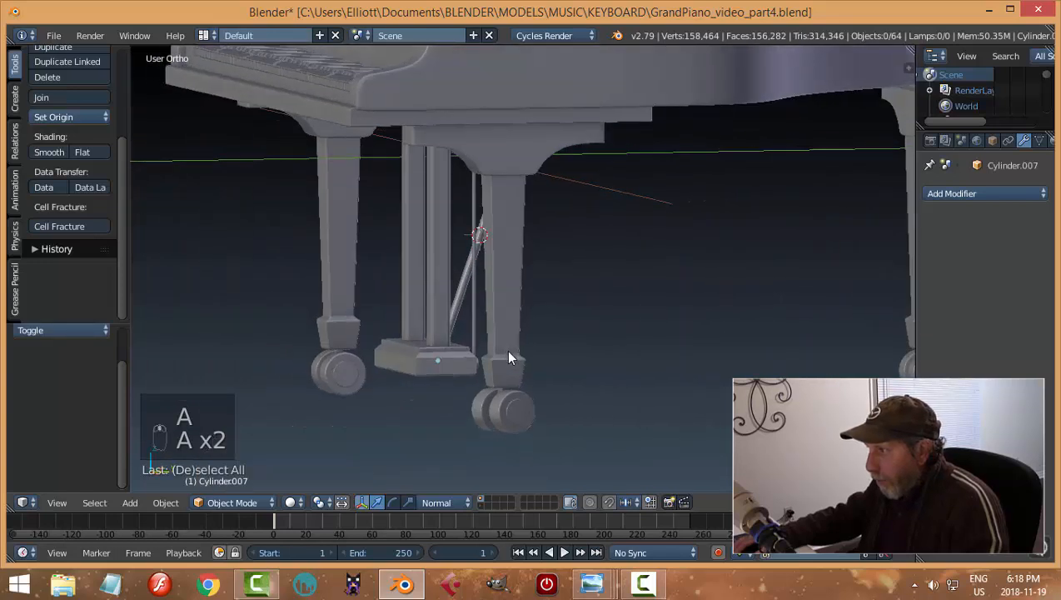
left_click(444, 327)
middle_click_drag(498, 360, 525, 320)
left_click(49, 152)
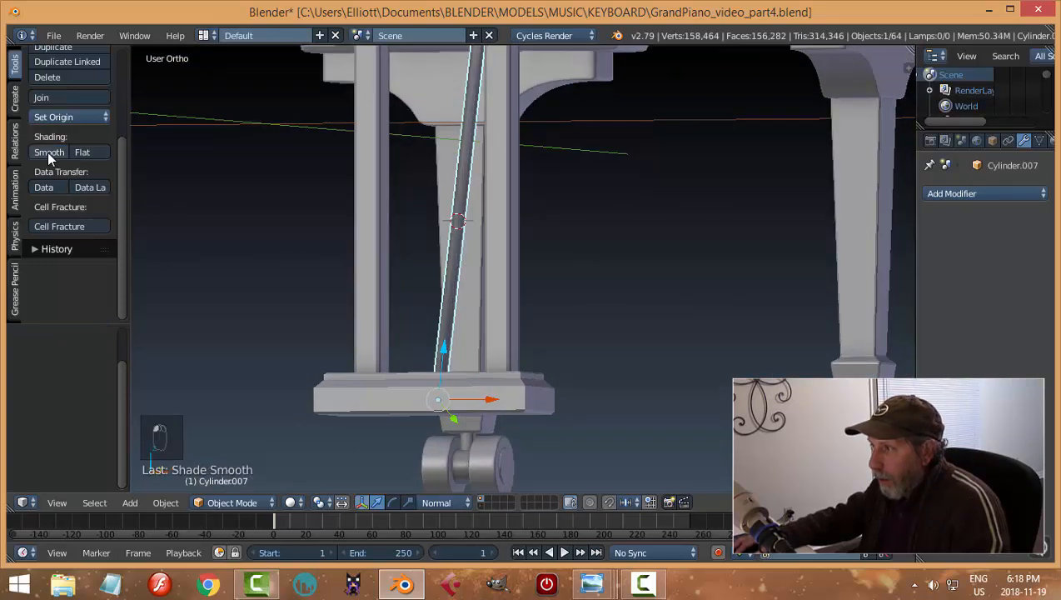
Add a loop cut to the slanted rod and slide it close to the upper end with a factor of -0.925
middle_click_drag(545, 267, 378, 281)
scroll(523, 268, "down", 3)
middle_click_drag(527, 276, 556, 263)
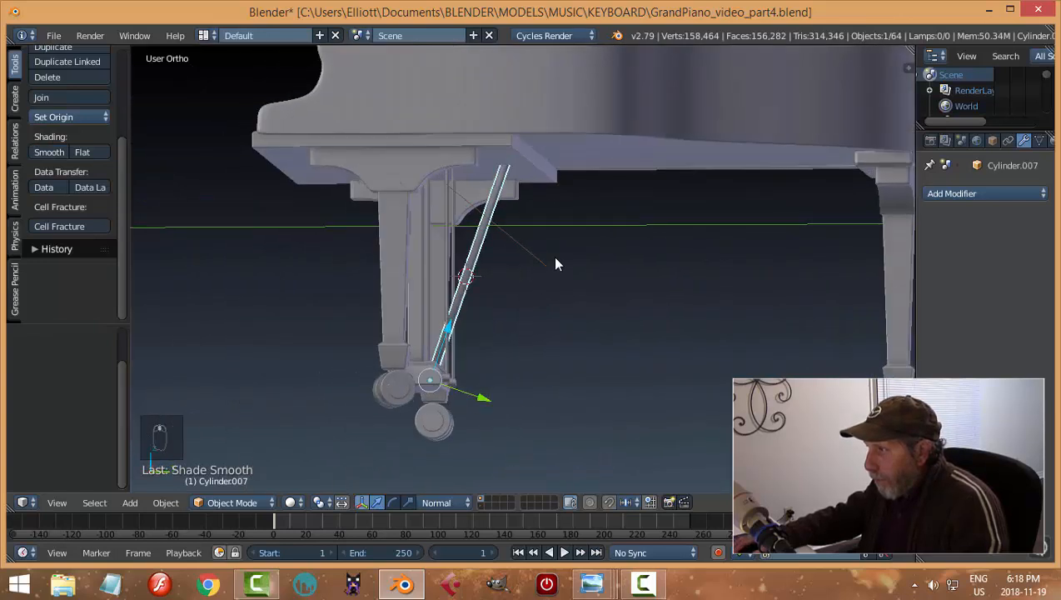
key("Tab")
left_click(666, 257)
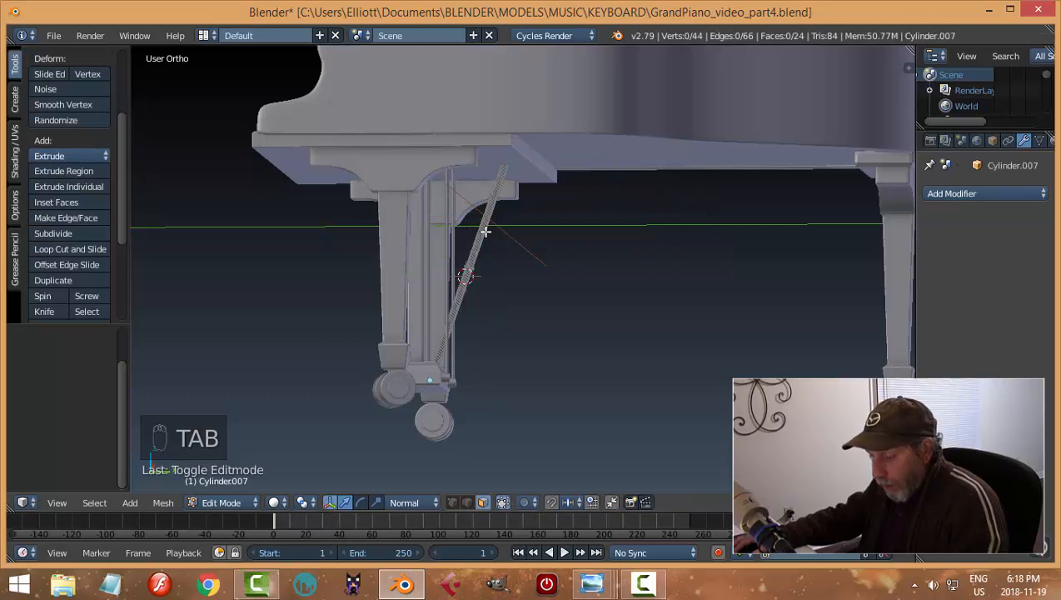
key("ctrl+r")
left_click(498, 215)
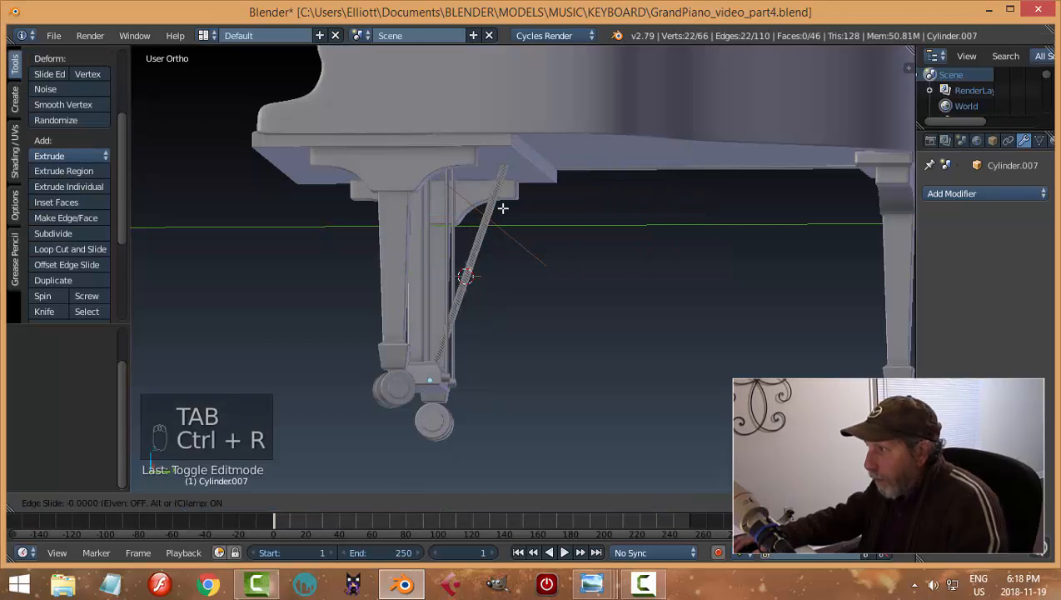
left_click(533, 133)
Add a second loop cut close to the slanted rod's lower end and return to Object Mode
key("ctrl+r")
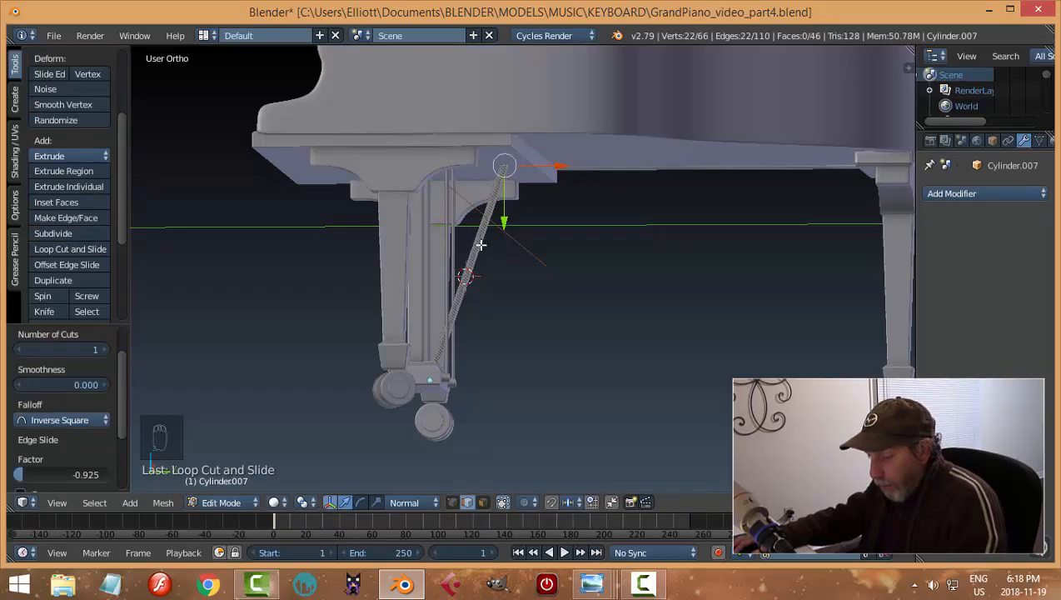
left_click(475, 255)
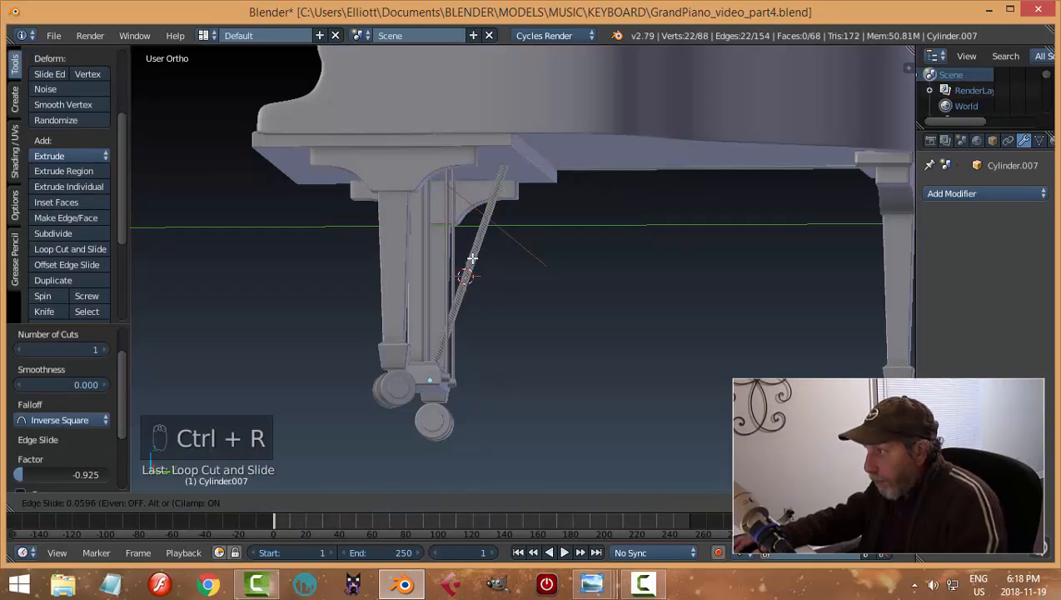
left_click(462, 341)
key("Tab")
left_click(441, 337)
scroll(441, 337, "down", 2)
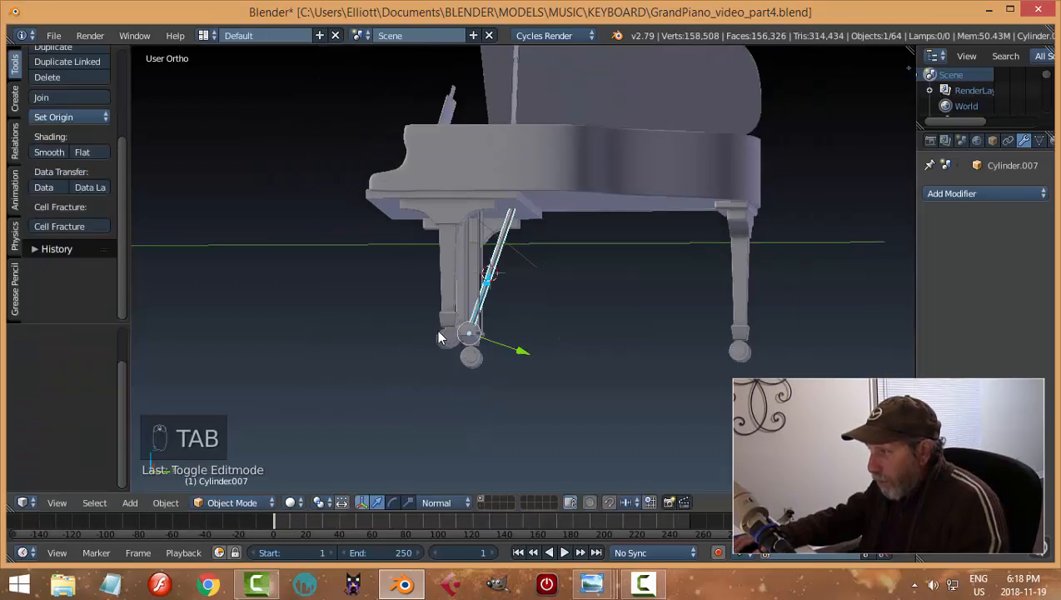
Deselect everything, check the pedal assembly under the piano and save the Blender file
key("a")
key("a")
middle_click_drag(508, 323, 509, 402)
scroll(514, 376, "up", 3)
key("a")
scroll(516, 358, "down", 3)
key("a")
key("ctrl+s")
Compare the modelled pedal assembly with the two Blüthner grand piano photos in Windows Photo Viewer, then return to Blender
scroll(518, 398, "up", 2)
scroll(518, 401, "up", 2)
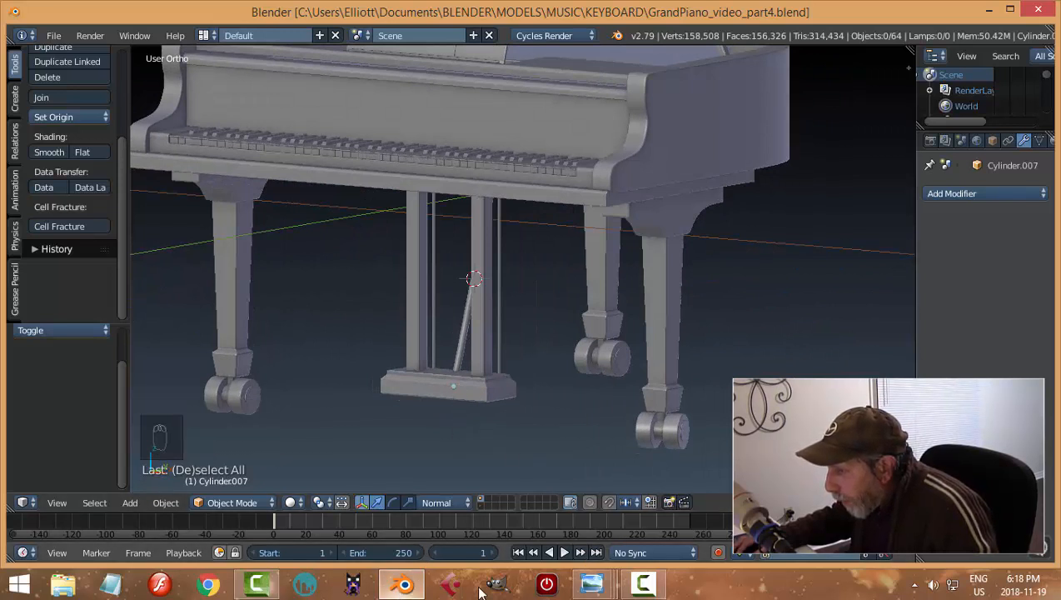
mouse_move(597, 591)
left_click(342, 500)
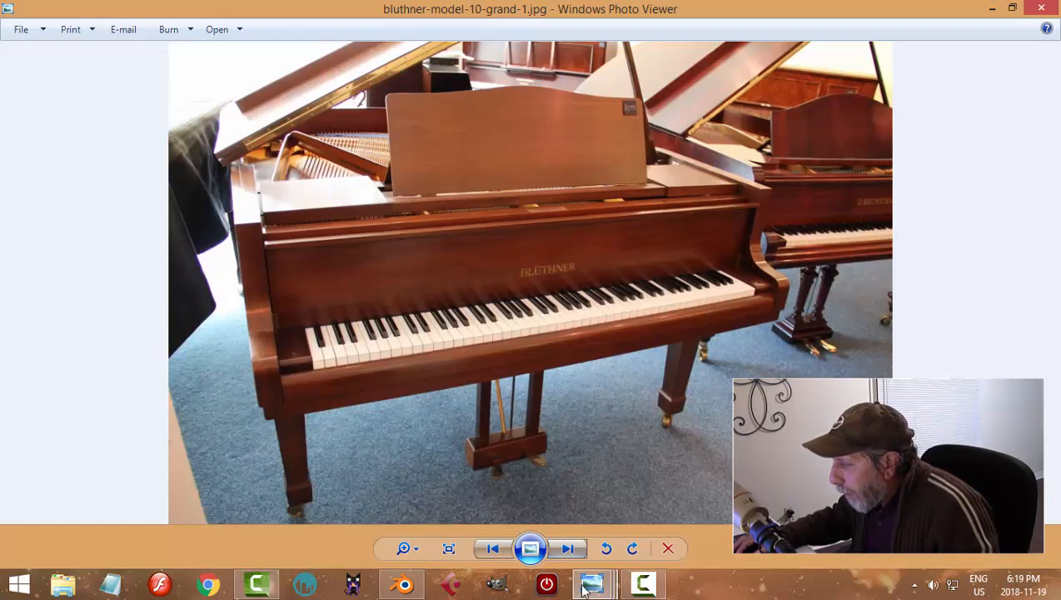
mouse_move(588, 586)
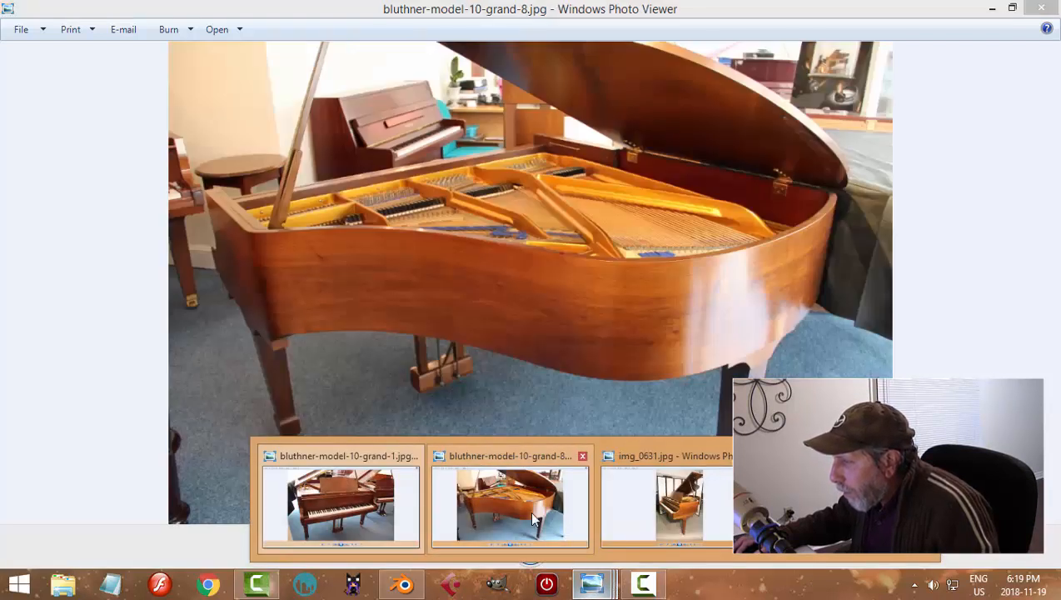
left_click(533, 518)
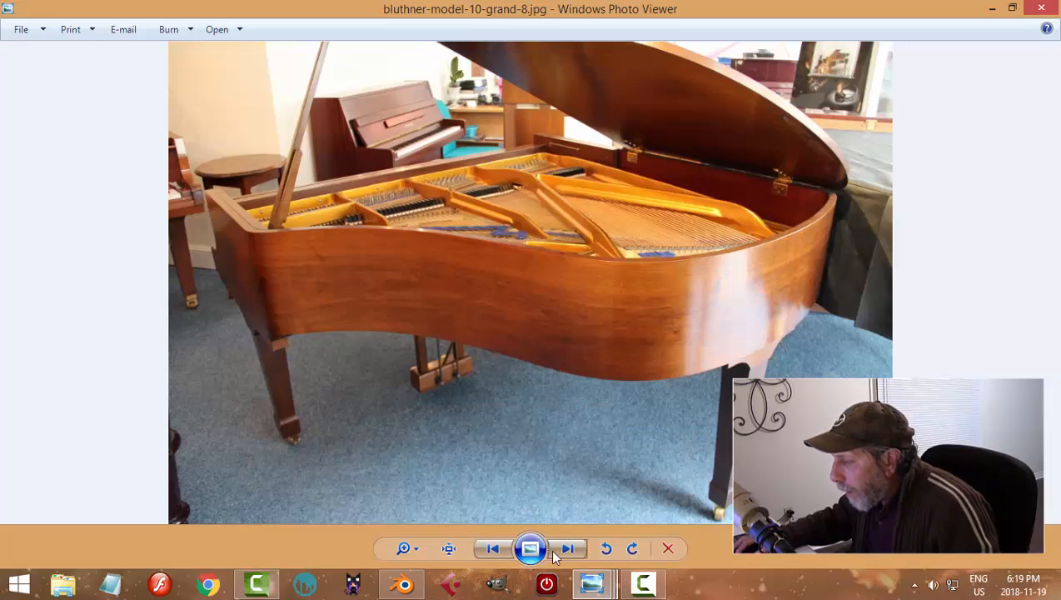
mouse_move(591, 584)
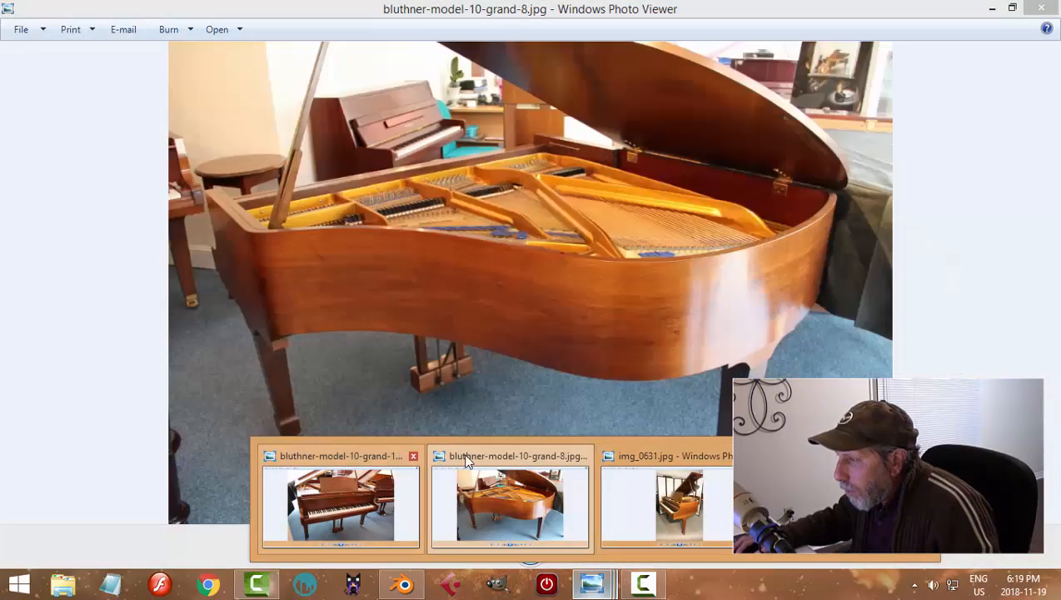
left_click(400, 581)
In wireframe front view, box-select the bottom edges of the pedal box and lower them slightly to make the box taller
scroll(513, 449, "up", 8)
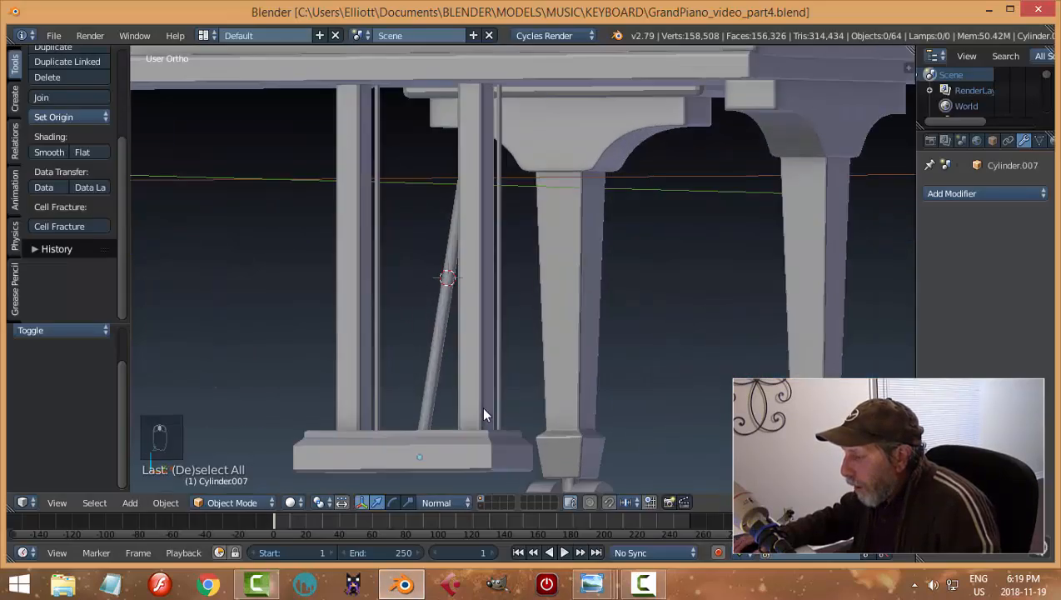
right_click(479, 458)
key("KP_1")
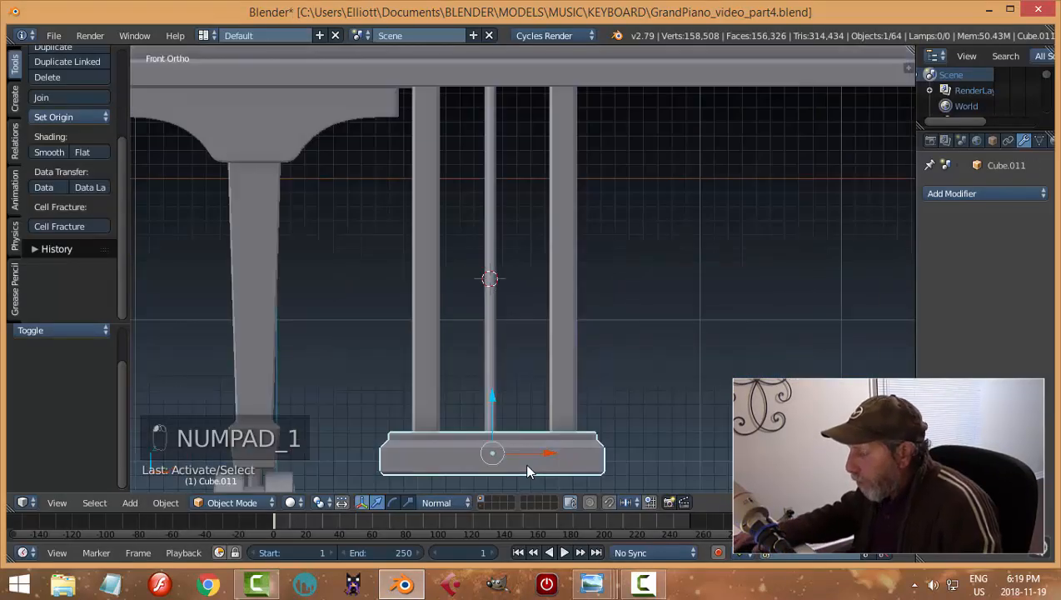
middle_click_drag(470, 350, 461, 265, "shift")
key("Tab")
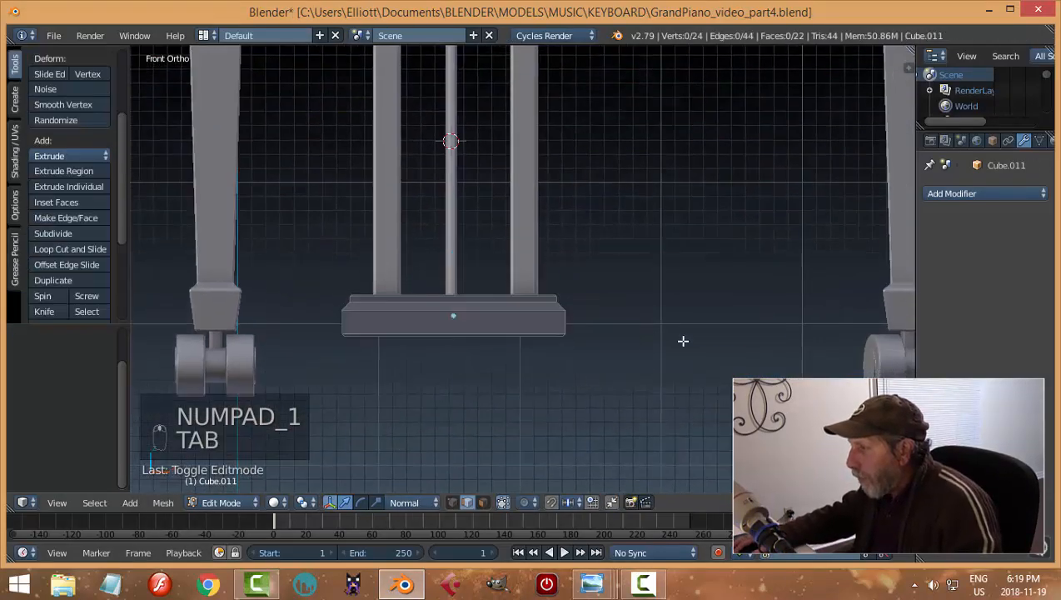
key("ctrl+Tab")
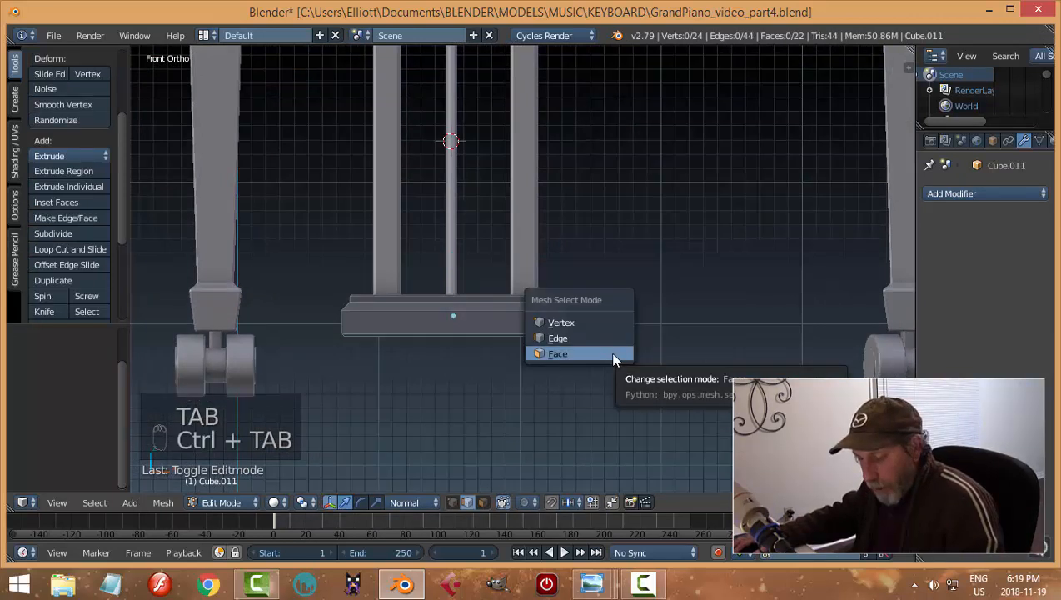
left_click(613, 356)
key("z")
left_click(702, 354)
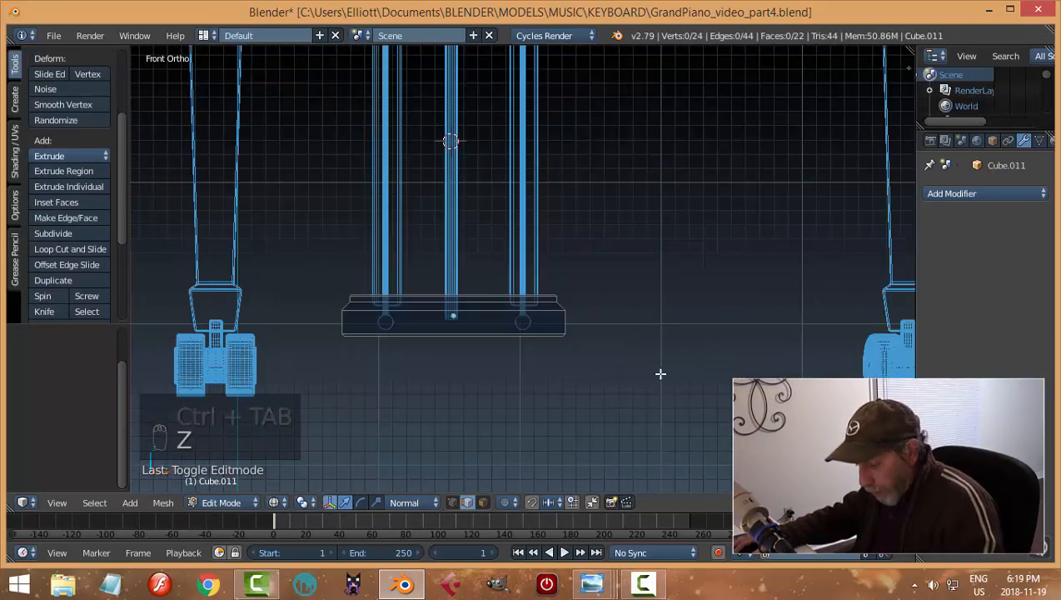
key("b")
left_click_drag(661, 374, 301, 326)
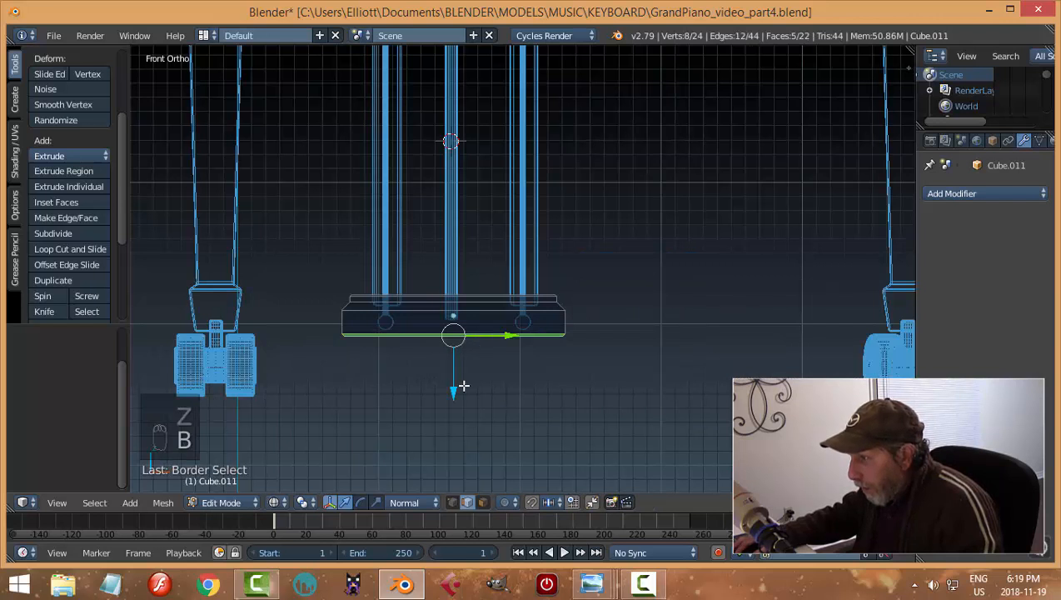
left_click(457, 390)
key("a")
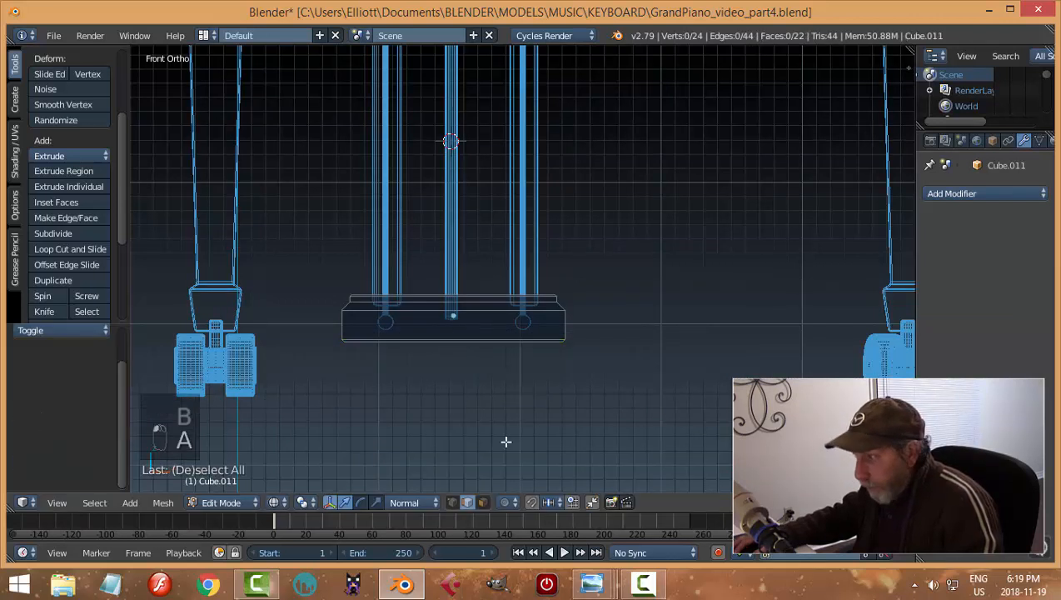
Switch the transform orientation to Global and return the viewport to solid shading
left_click(414, 504)
left_click(413, 482)
middle_click_drag(596, 407, 578, 425)
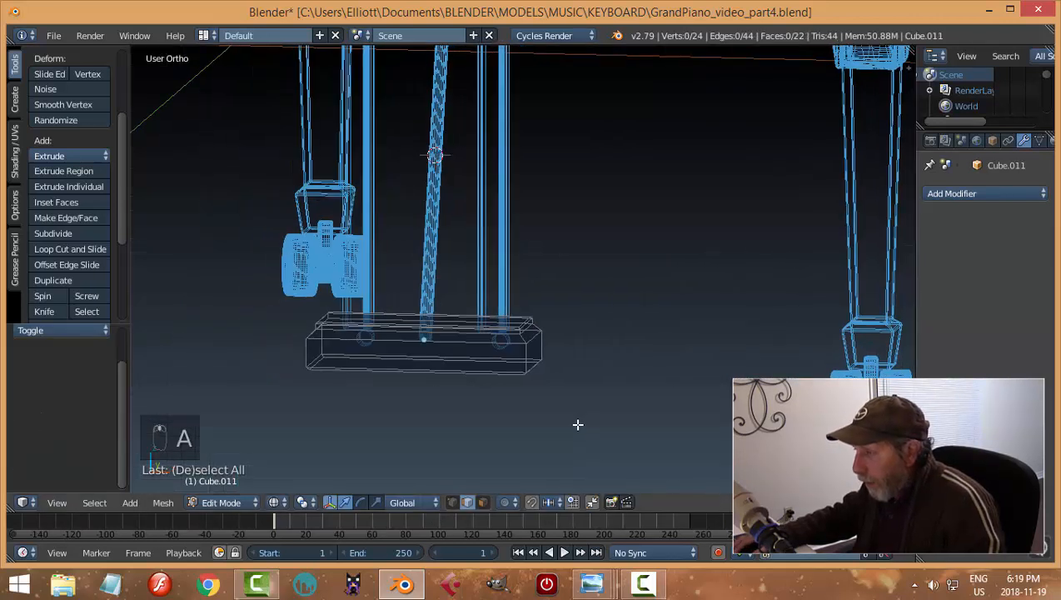
key("z")
left_click(575, 508)
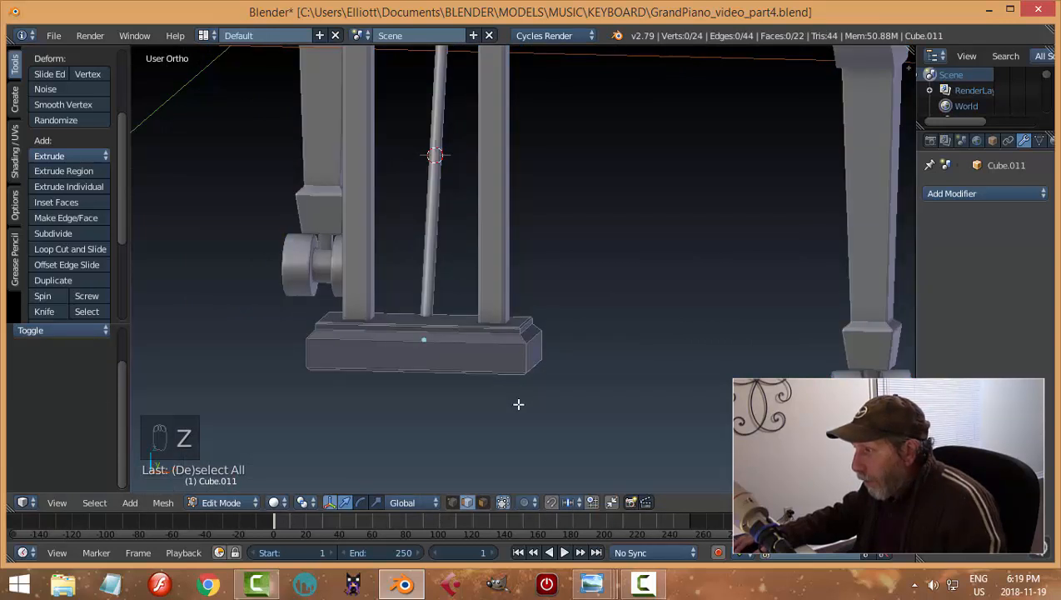
Duplicate the front face of the pedal box in place, separate it into its own object and select it in Object Mode
key("ctrl+Tab")
left_click(492, 407)
right_click(462, 367)
scroll(541, 421, "up", 1)
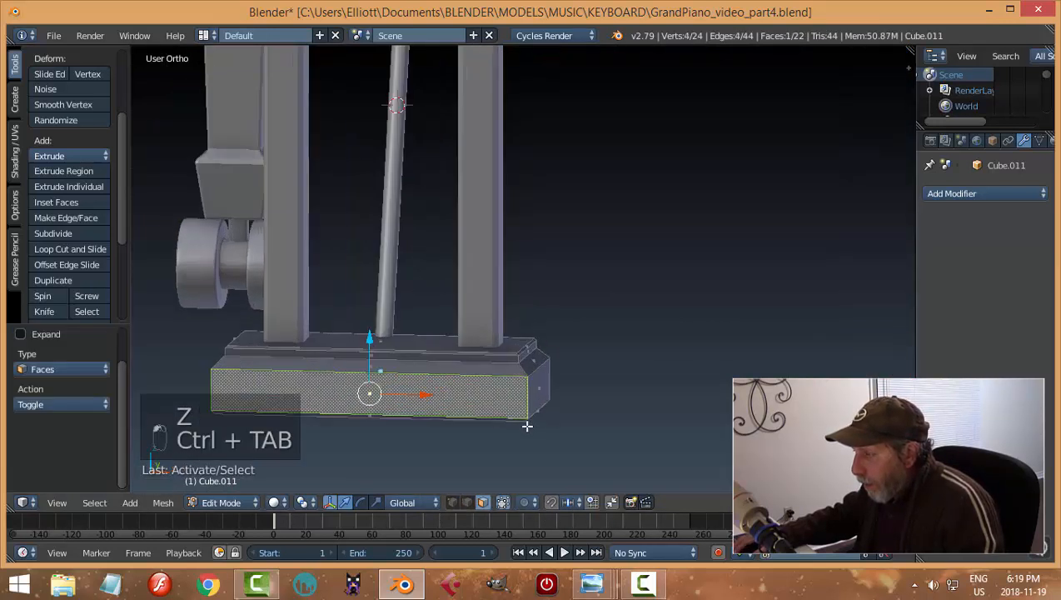
scroll(520, 428, "down", 1)
mouse_move(510, 430)
middle_mouse_down()
mouse_move(522, 427)
mouse_move(518, 435)
middle_mouse_up()
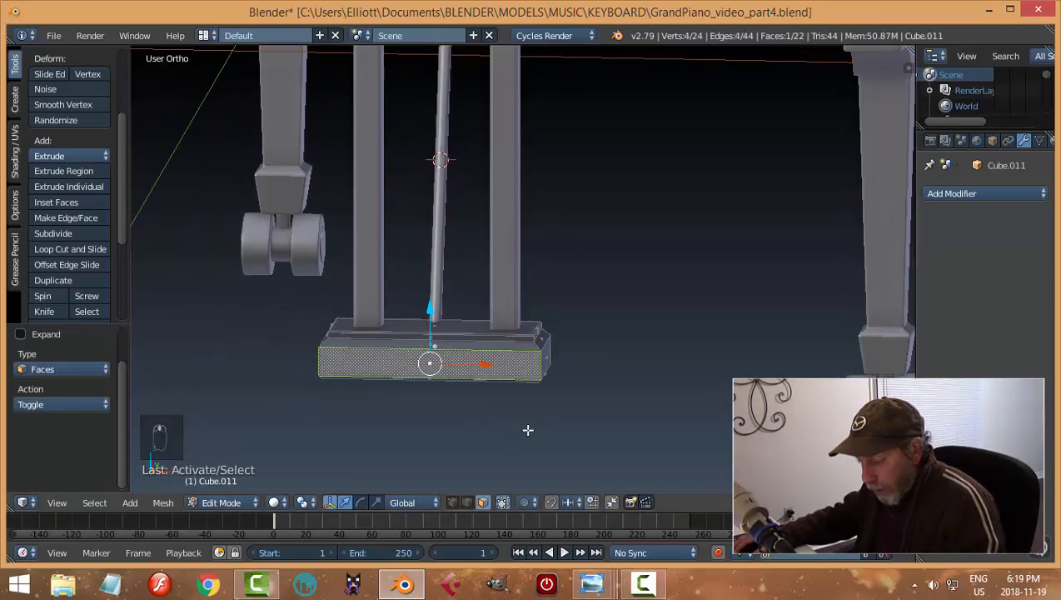
key("shift+d")
key("p")
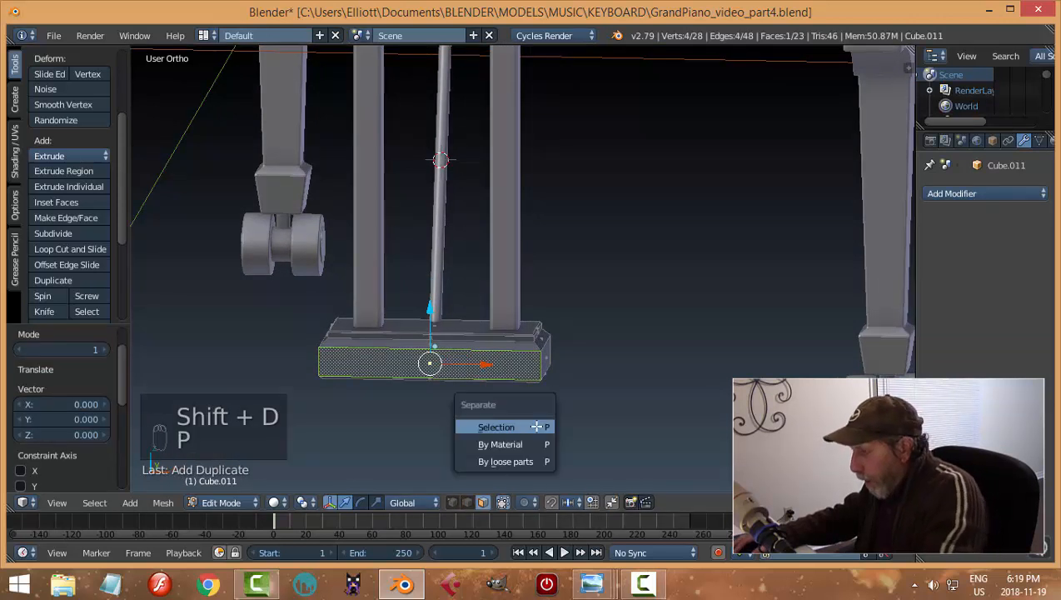
left_click(536, 426)
key("Tab")
left_click(410, 424)
right_click(458, 373)
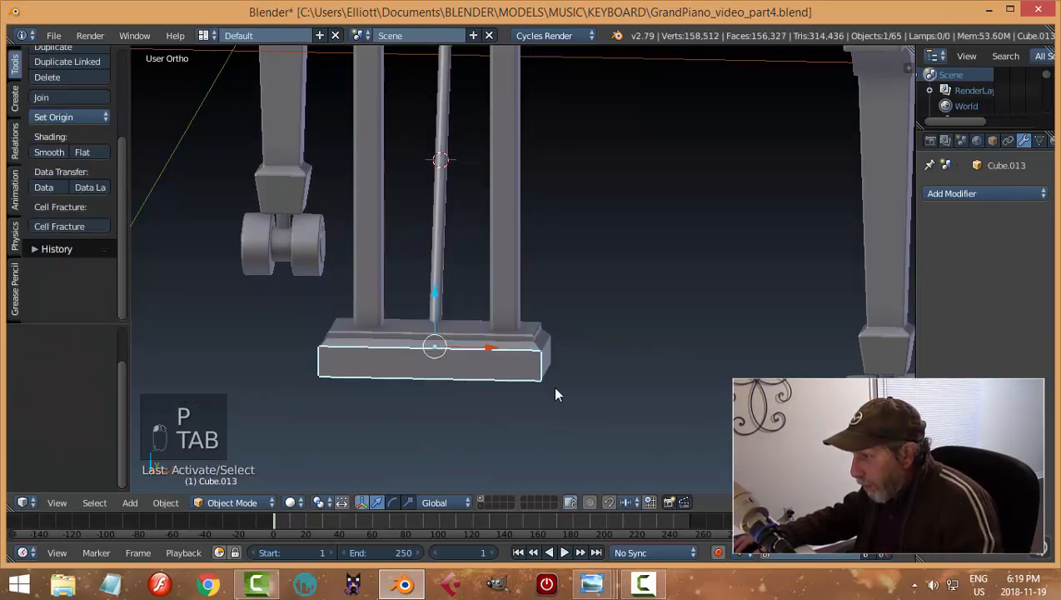
Set the separated face's origin to its geometry and scale the whole face down uniformly to 0.599
left_click(79, 118)
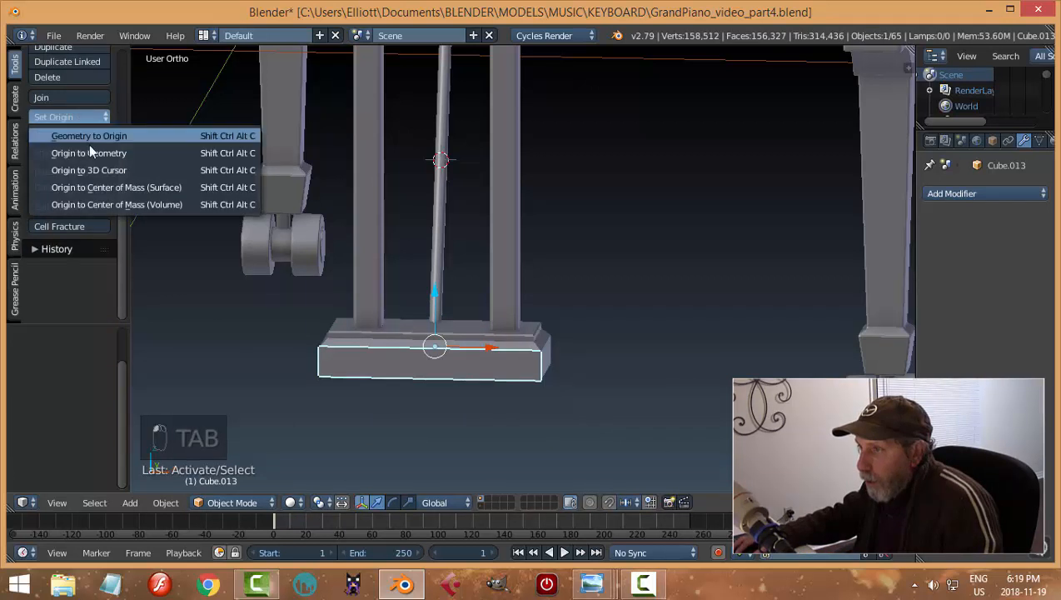
left_click(90, 146)
key("Tab")
left_click(654, 303)
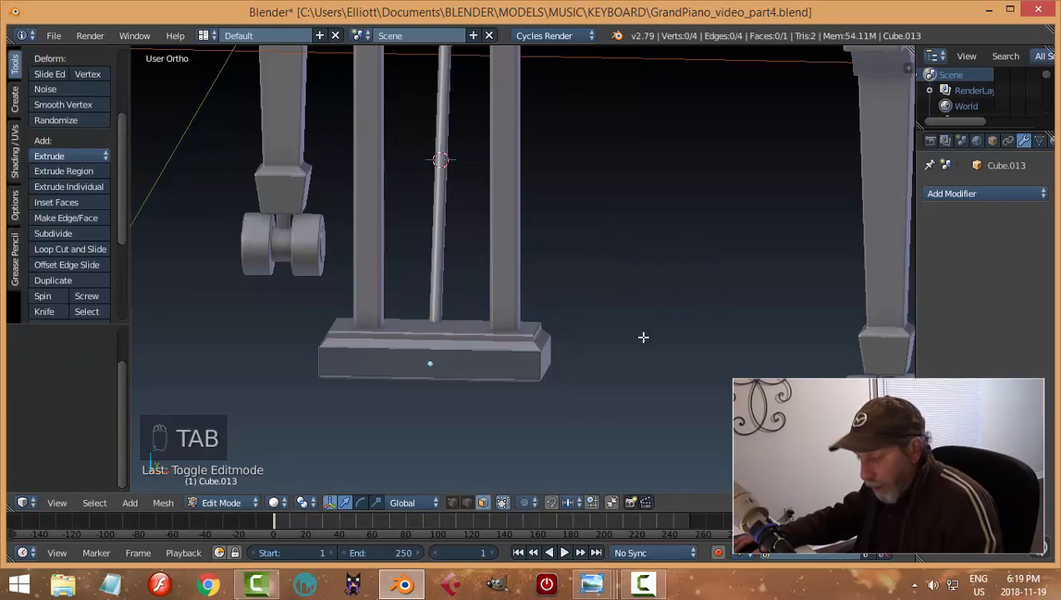
key("a")
key("a")
key("s")
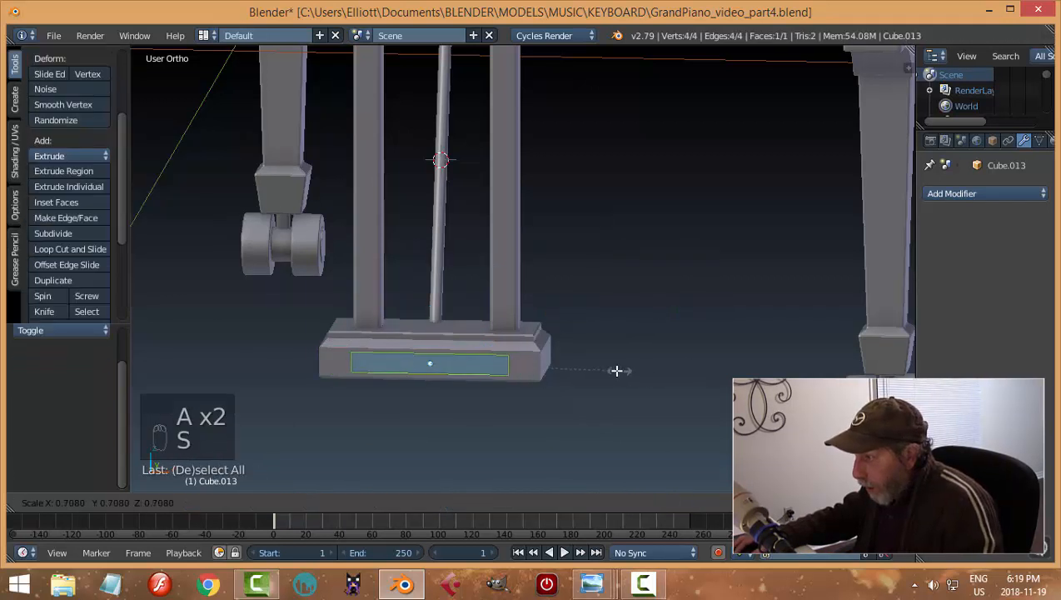
left_click(591, 374)
Scale the small face to 0.264 along X and 0.667 along Z
key("s")
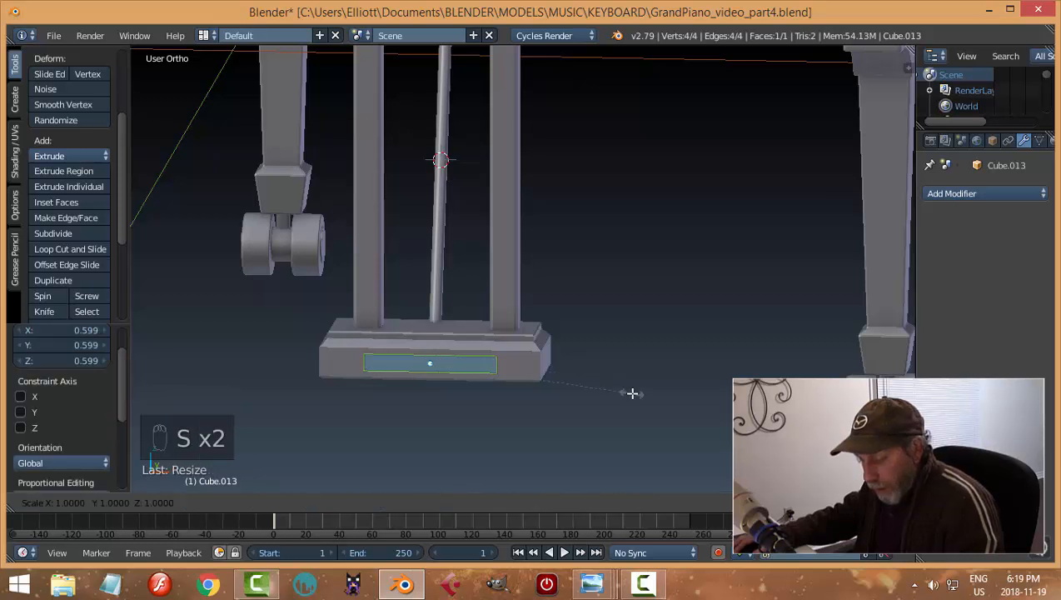
key("x")
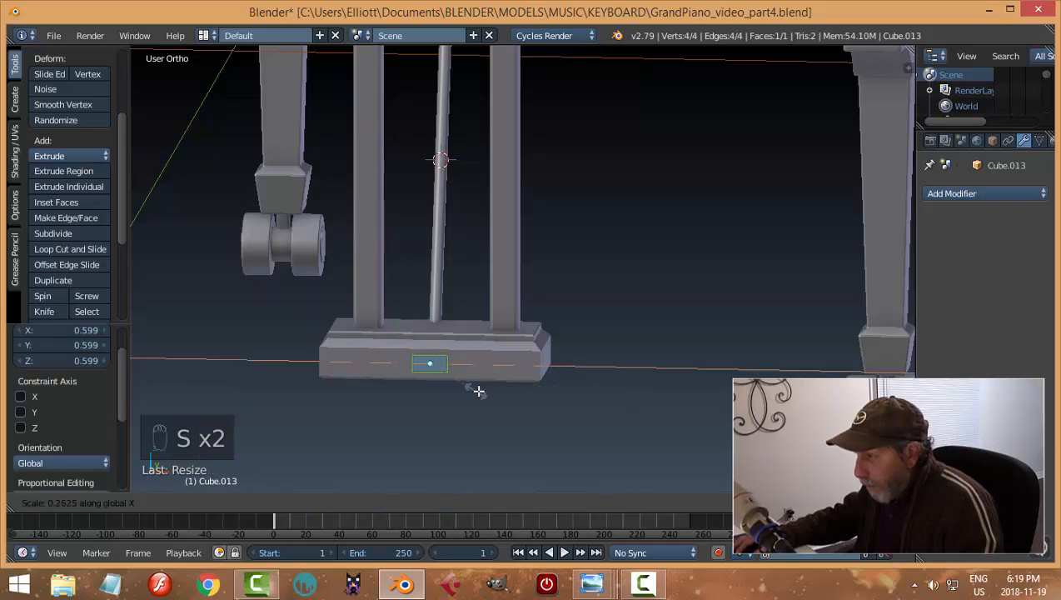
left_click(473, 394)
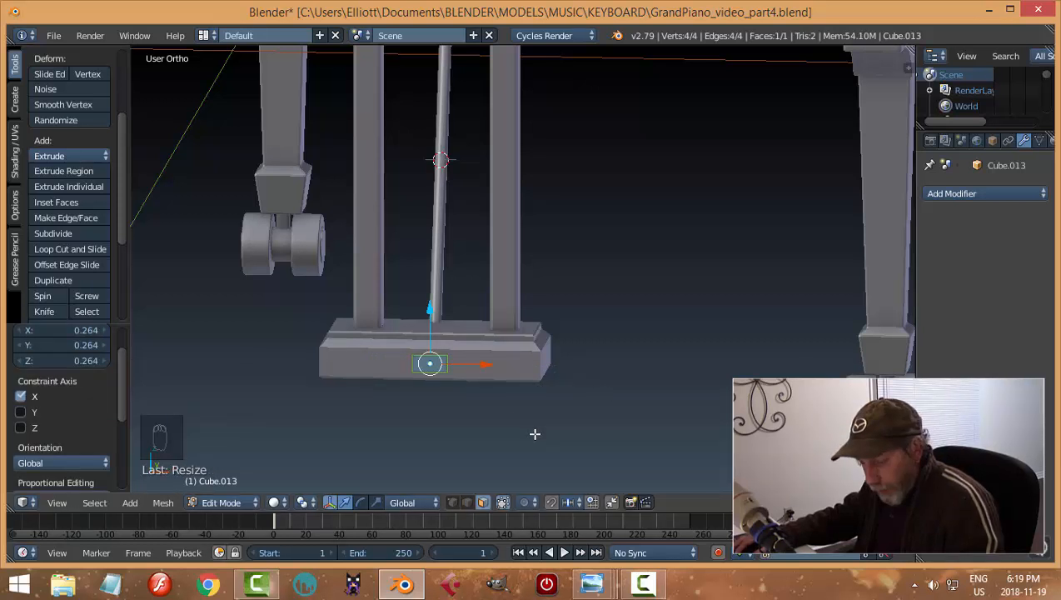
key("s")
key("z")
left_click(496, 415)
Extrude the small face outwards by about 0.036 from the pedal box and give its front edges a tiny bevel
mouse_move(497, 415)
middle_mouse_down()
mouse_move(289, 390)
mouse_move(506, 399)
middle_mouse_up()
scroll(507, 399, "up", 3)
key("e")
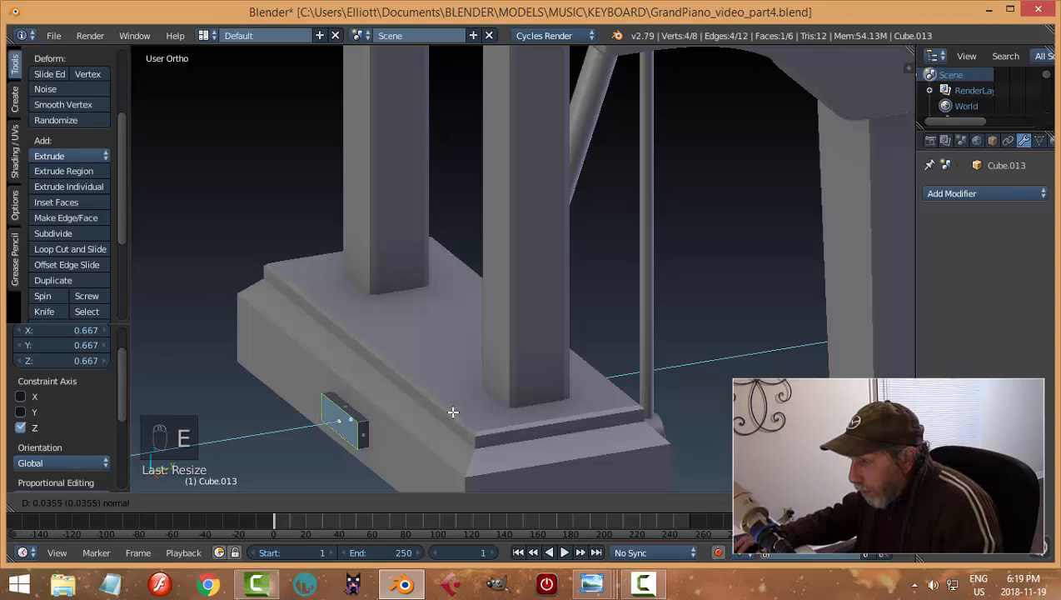
left_click(453, 412)
key("ctrl+b")
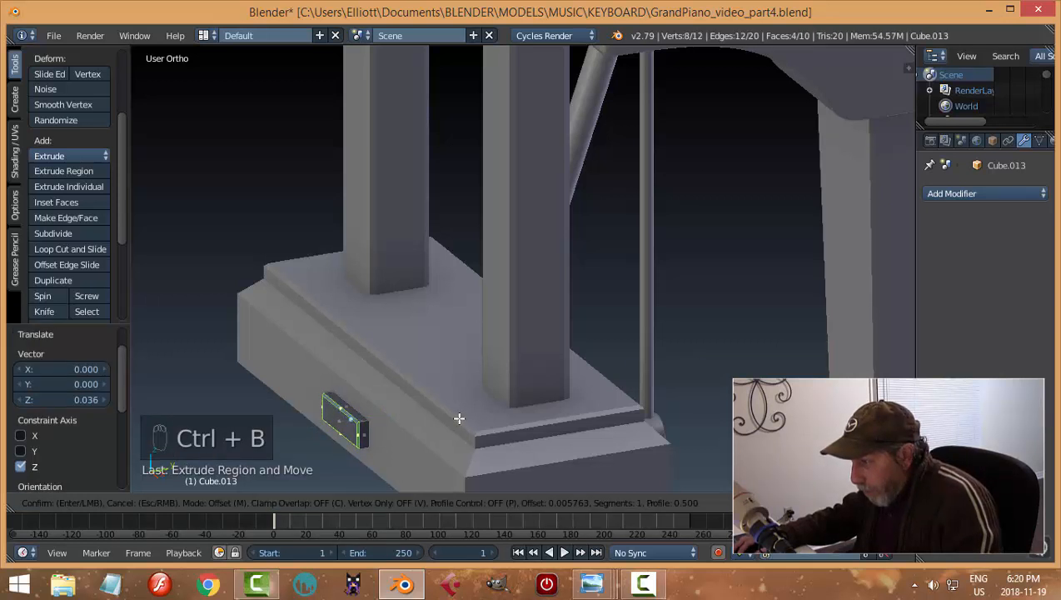
left_click(460, 421)
Recalculate the small plate's normals, then return to Object Mode and move it 0.005 along Y
key("a")
key("a")
key("a")
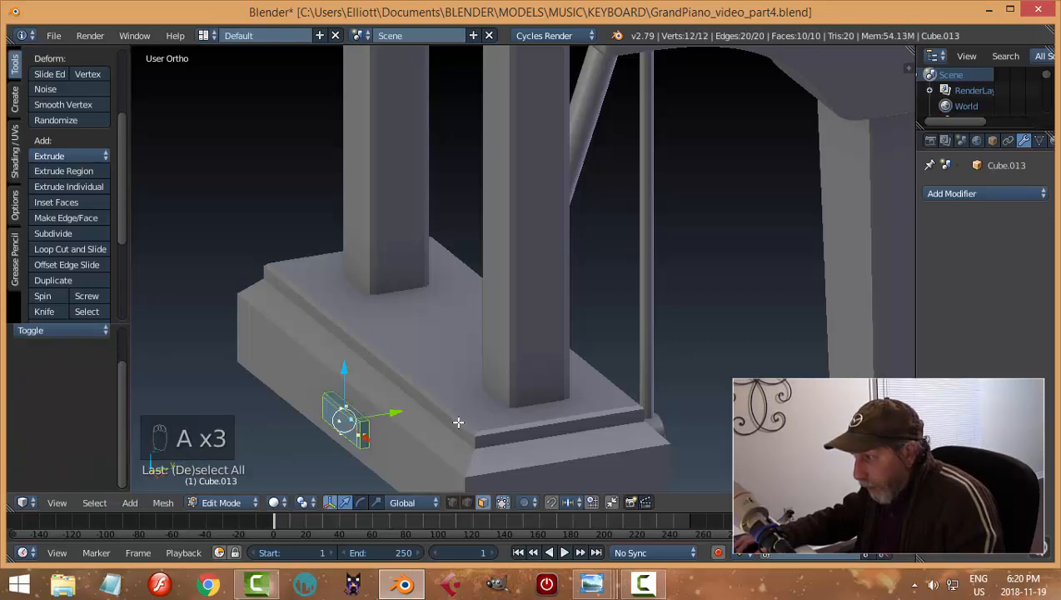
key("ctrl+n")
key("a")
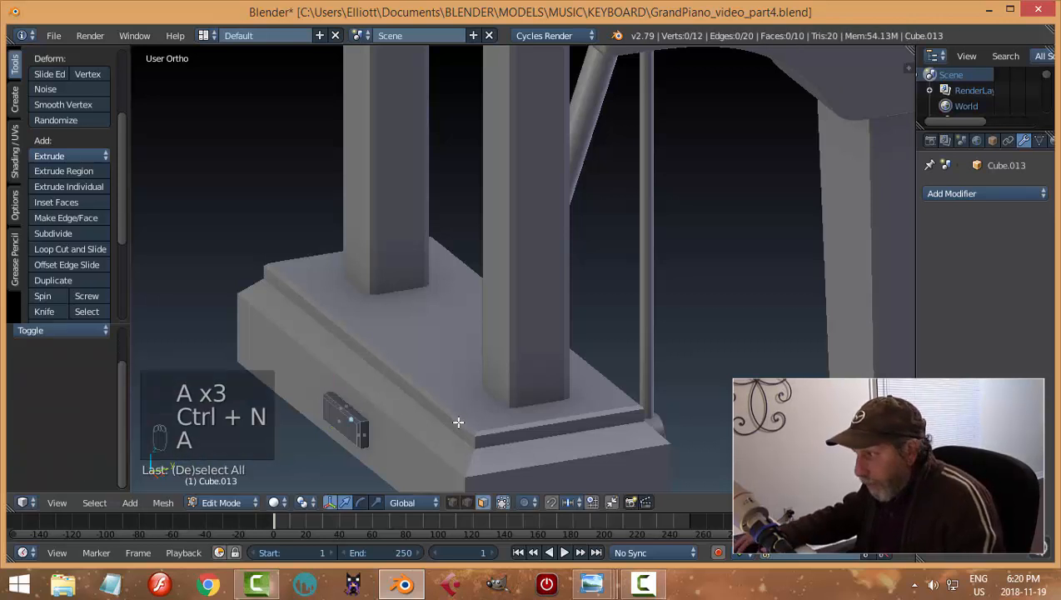
key("Tab")
mouse_move(391, 412)
left_mouse_down()
mouse_move(378, 415)
mouse_move(393, 412)
left_mouse_up()
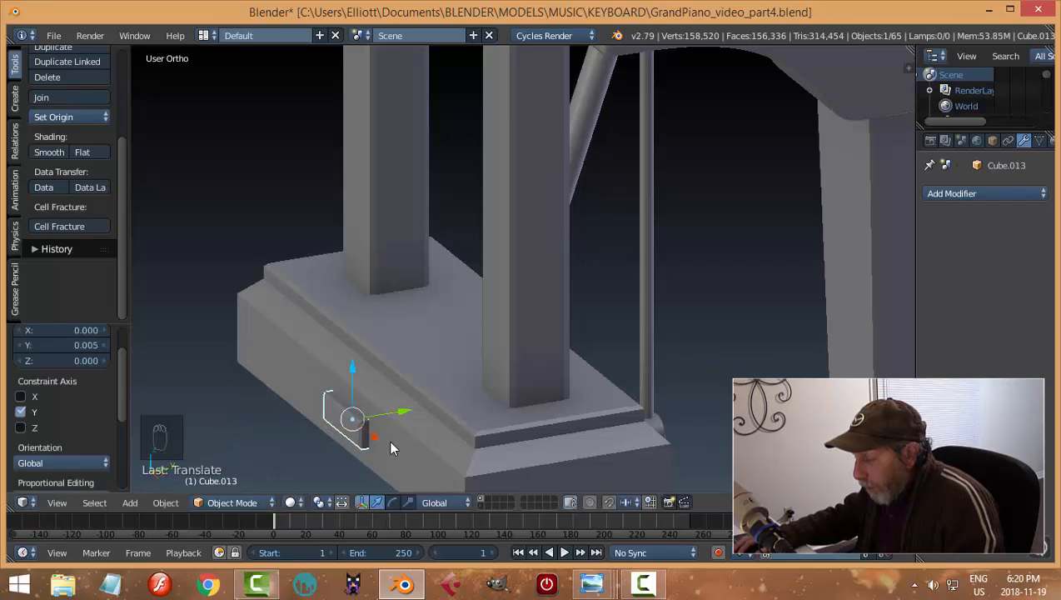
Move the plate -0.461 along X, then place a duplicate about 0.98 along X near the pedal box's other end
scroll(388, 439, "down", 3)
key("KP_1")
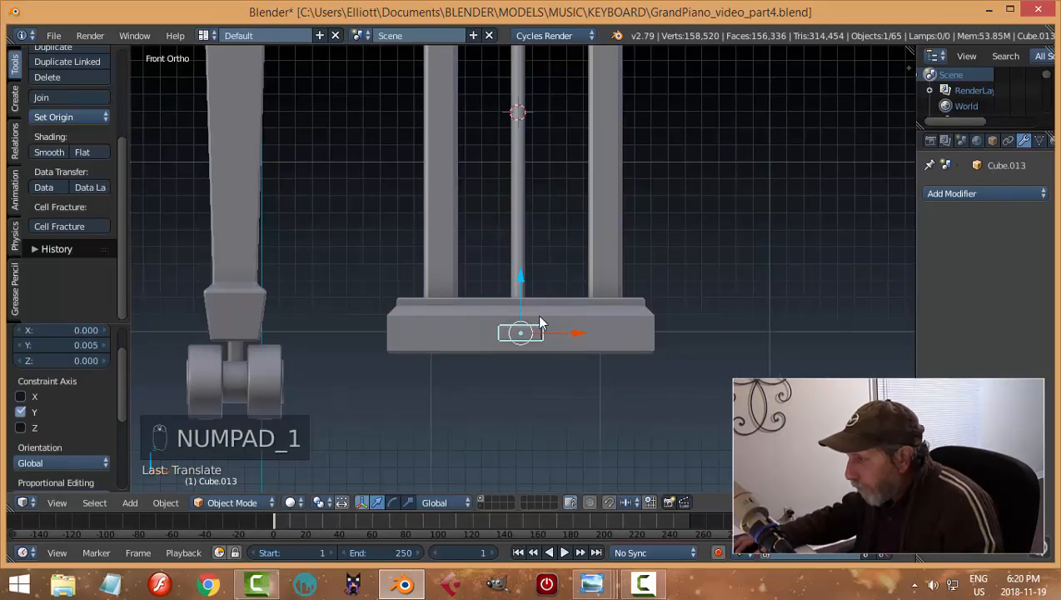
left_click_drag(573, 331, 495, 334)
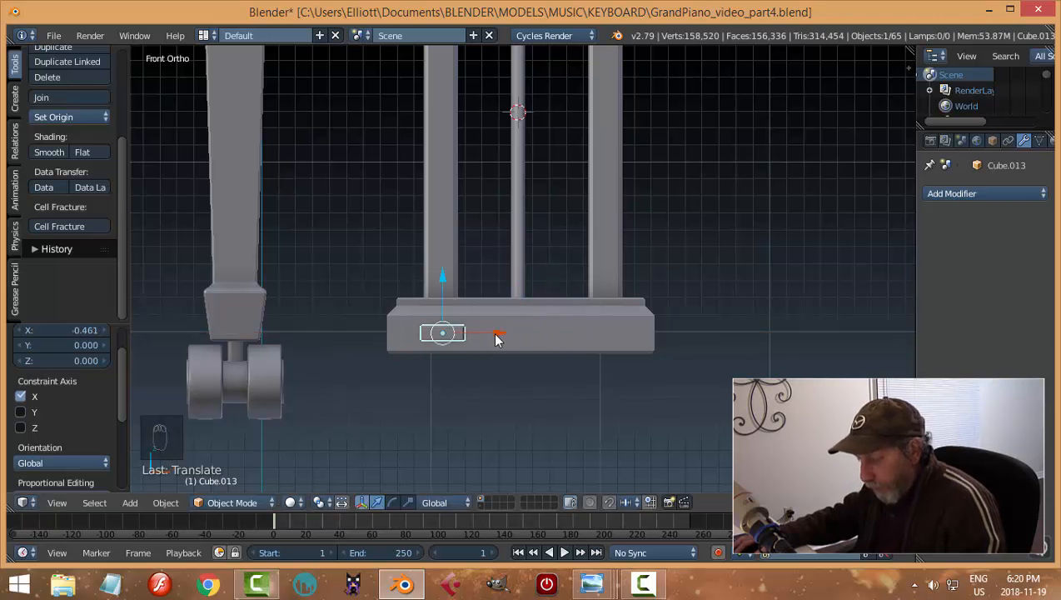
key("shift+d")
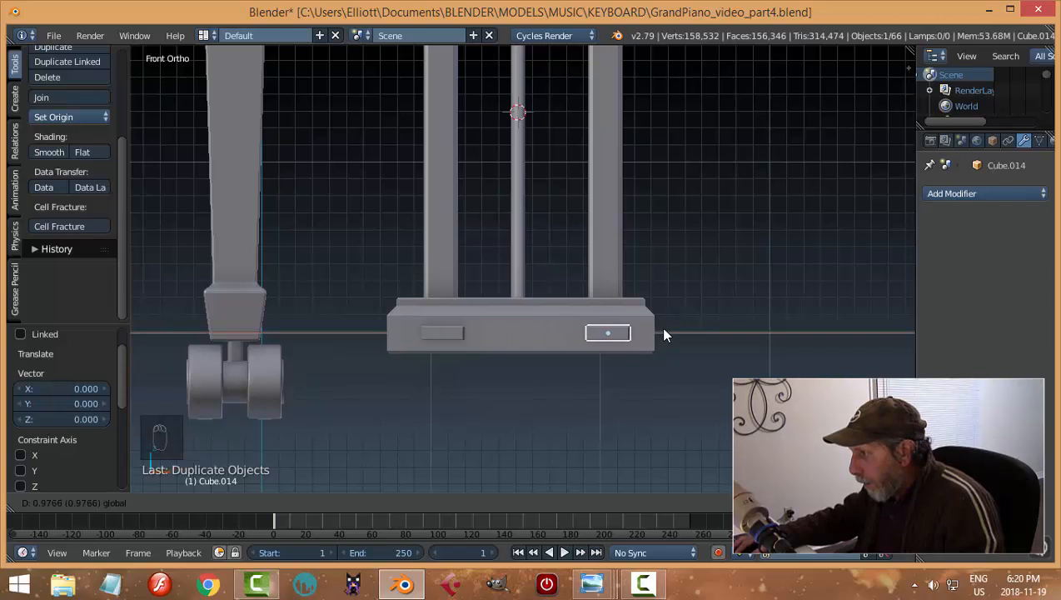
left_click(663, 334)
key("a")
Select both small plates, nudge them slightly along Y against the pedal box and save the file
scroll(720, 341, "down", 5)
middle_click_drag(725, 336, 615, 376)
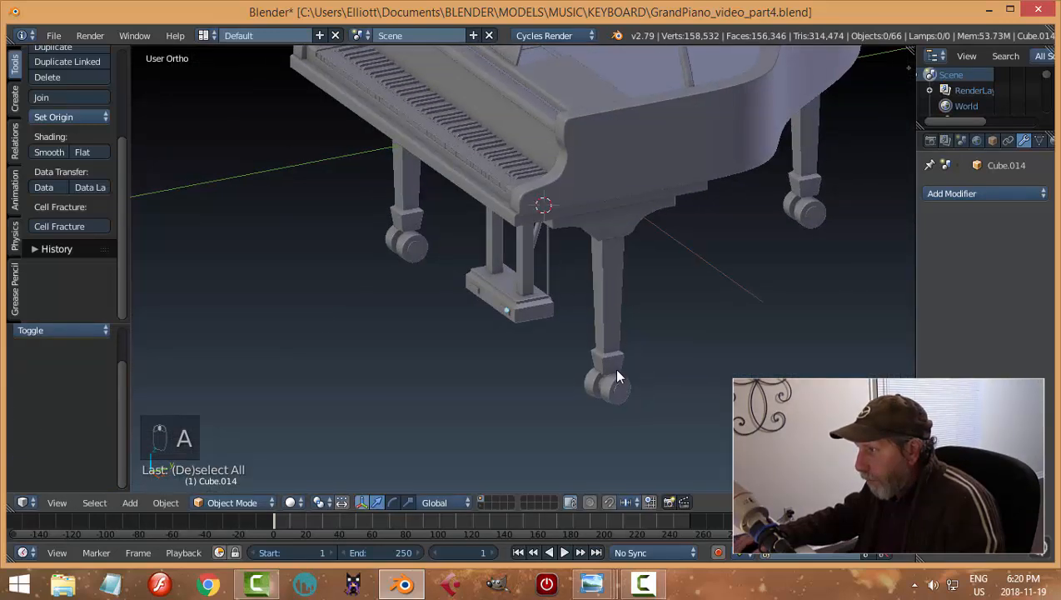
scroll(438, 375, "up", 8)
scroll(421, 408, "up", 5)
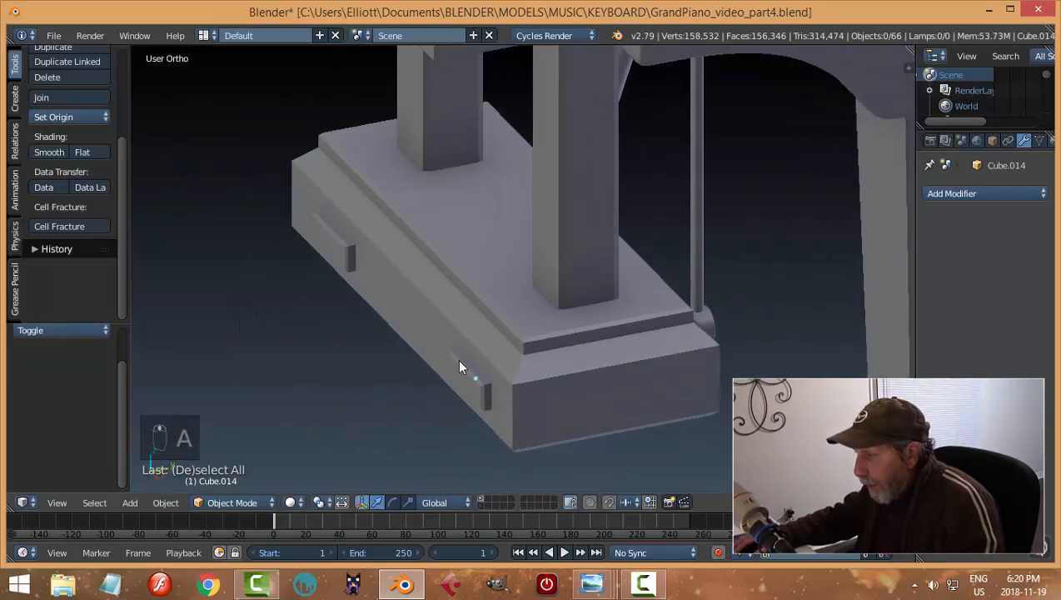
right_click(417, 420)
right_click(210, 227, "shift")
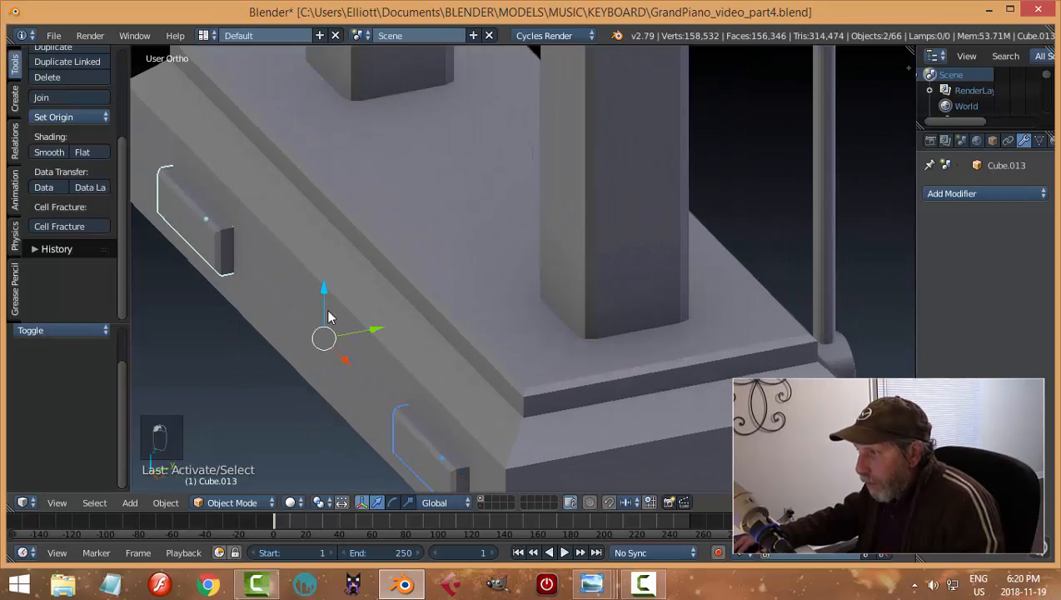
left_click_drag(379, 331, 384, 319)
key("a")
scroll(425, 357, "down", 6)
key("ctrl+s")
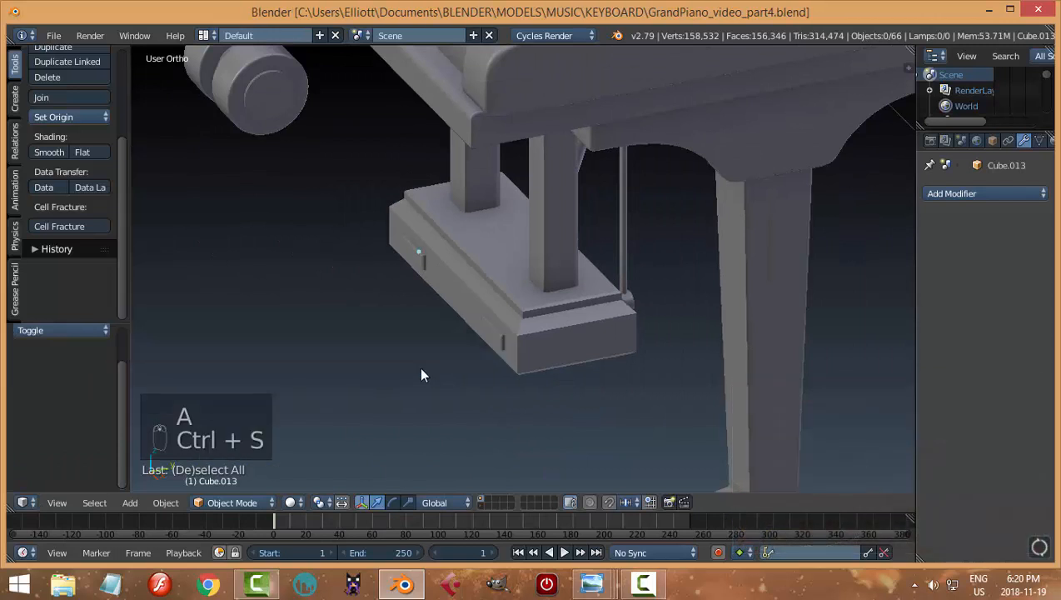
Snap the 3D cursor to the left plate on the pedal box's front and deselect everything
middle_click_drag(421, 372, 436, 289)
scroll(467, 358, "down", 3)
scroll(491, 324, "up", 3)
right_click(435, 289)
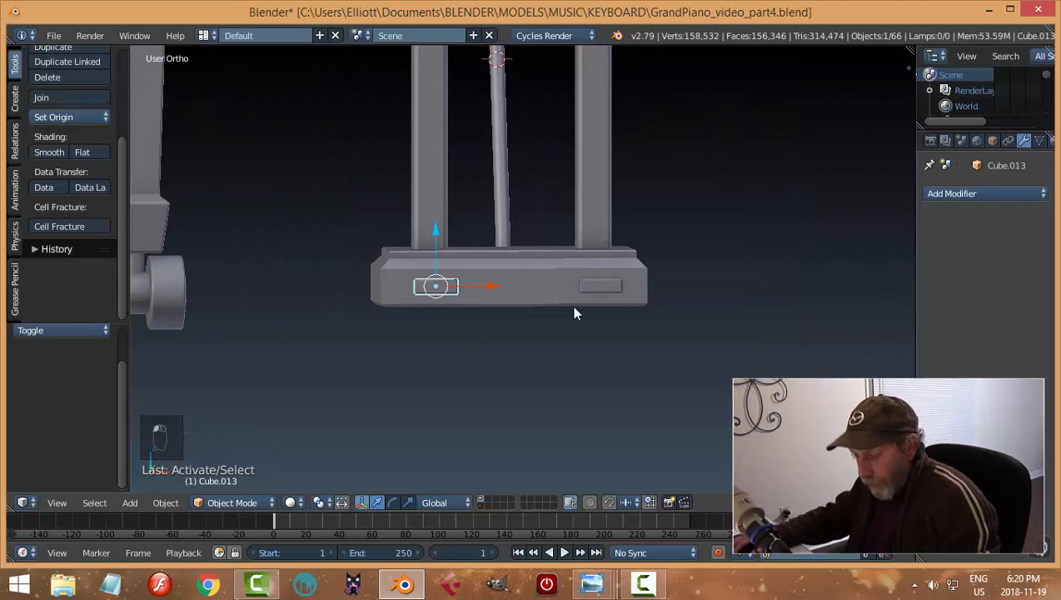
key("shift+s")
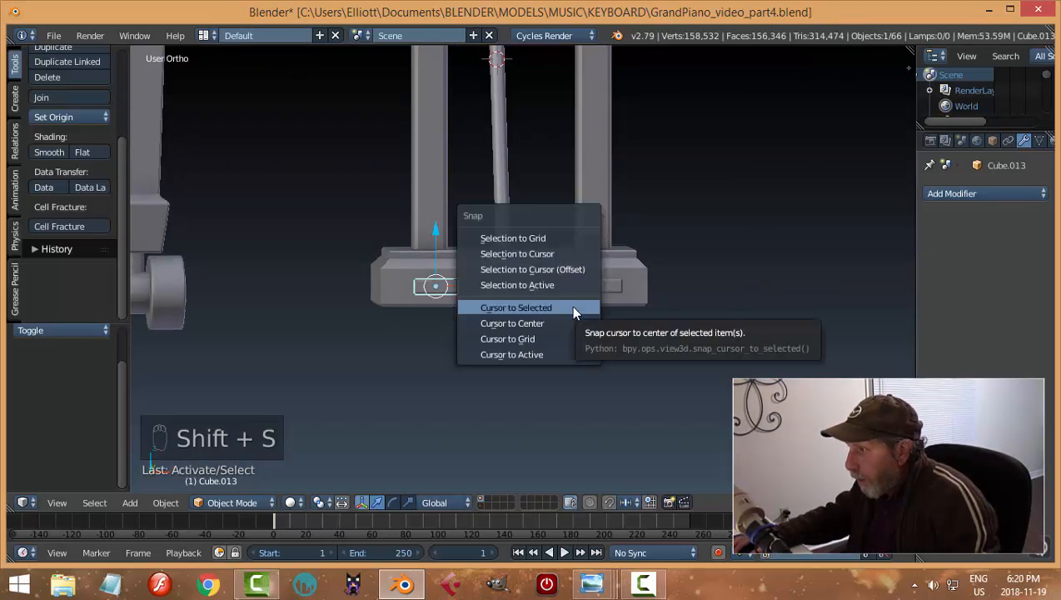
left_click(572, 308)
key("a")
scroll(550, 345, "down", 4)
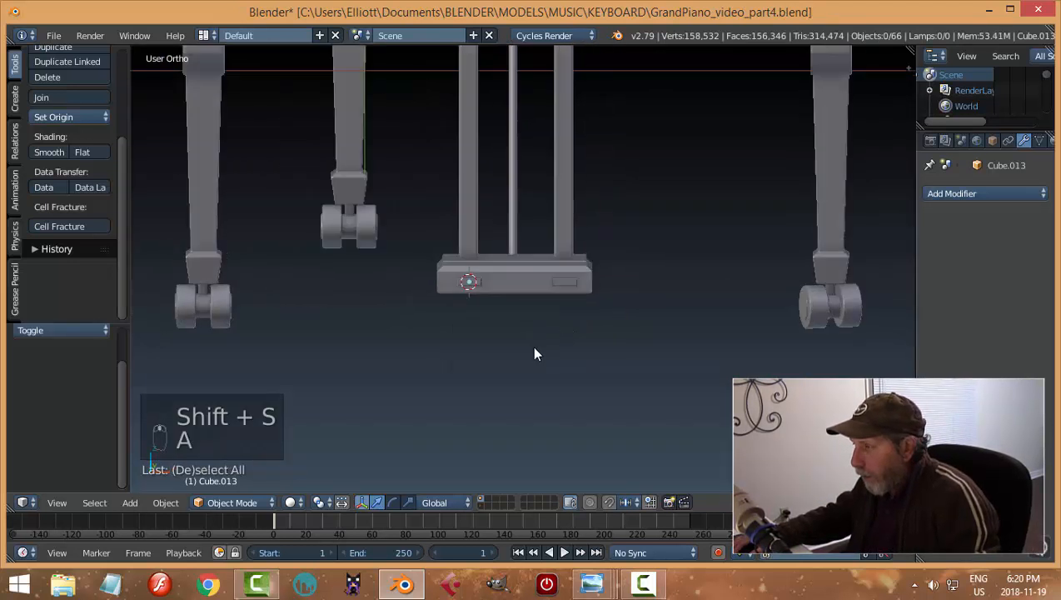
Add a 32-vertex mesh circle of radius 1 at the 3D cursor on the plate and enter Edit Mode
middle_click_drag(535, 354, 517, 370)
key("shift+a")
mouse_move(517, 369)
mouse_move(506, 320)
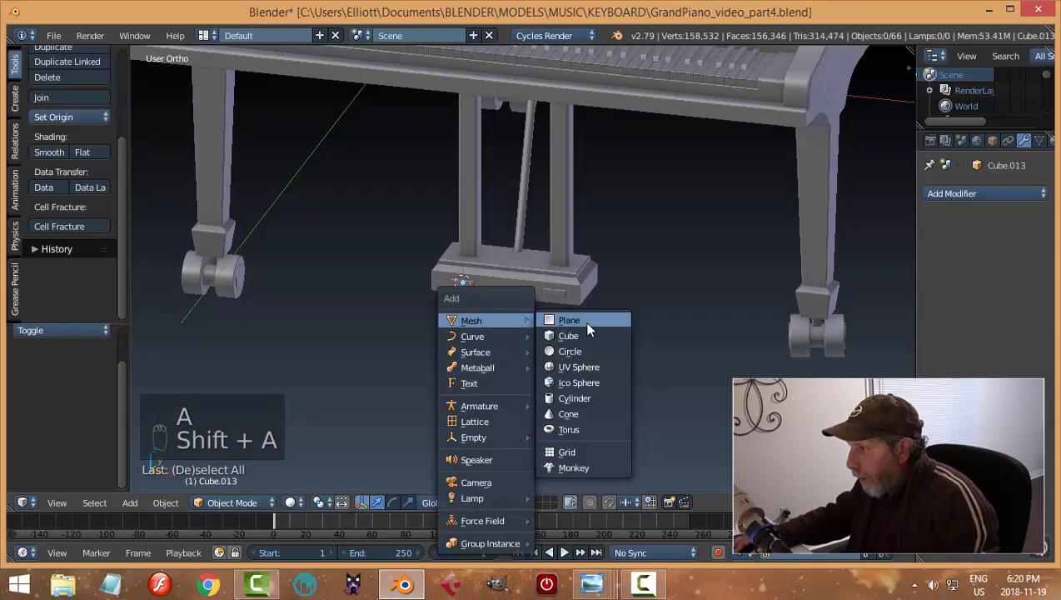
left_click(583, 352)
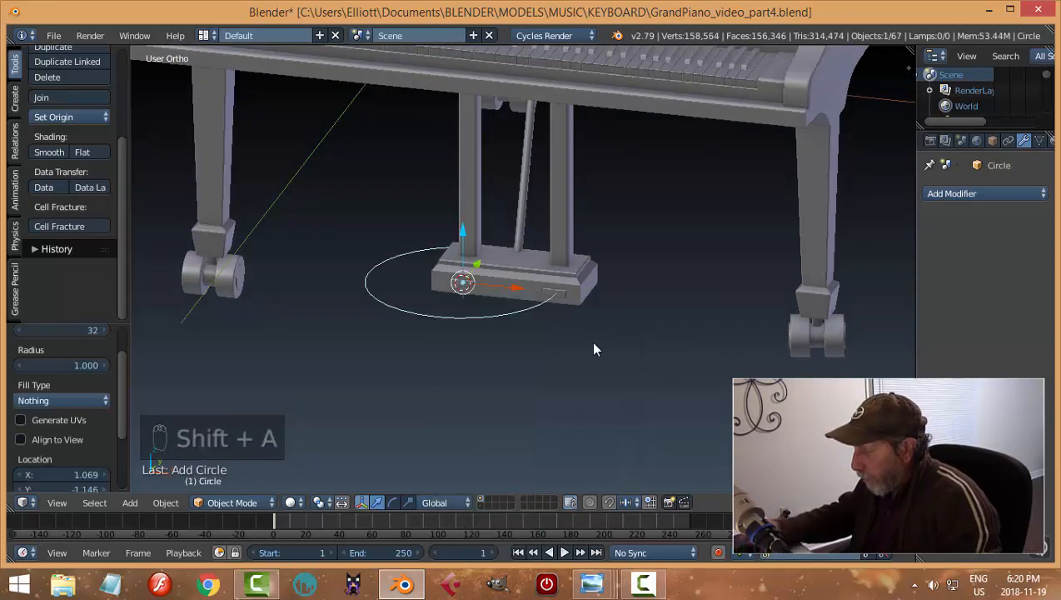
key("Tab")
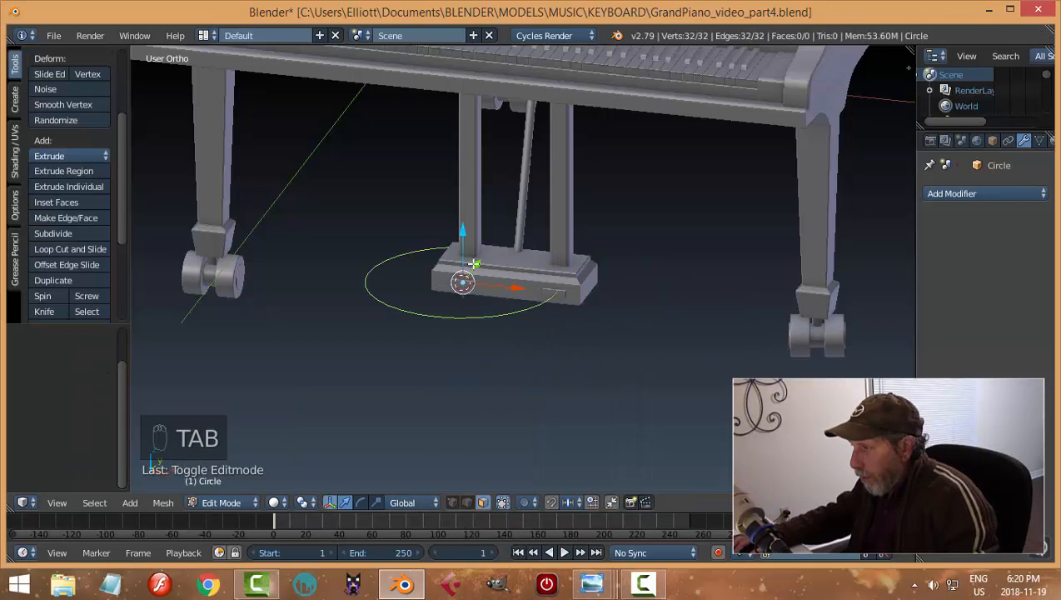
Move the circle -3.140 along Y, scale it to 0.184, then move it back 2.480 along Y towards the pedal box
left_click_drag(474, 263, 379, 379)
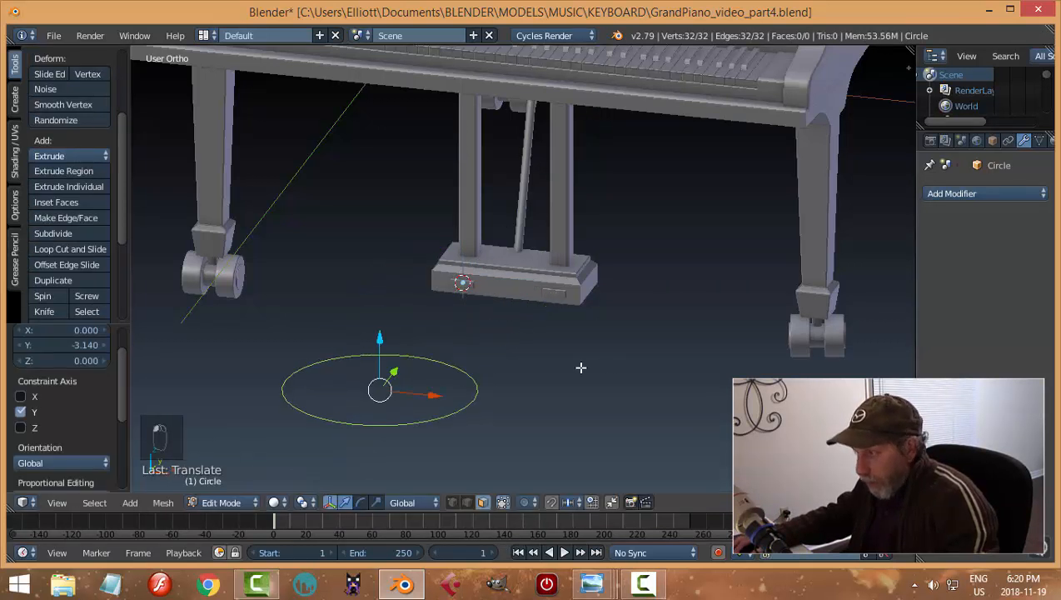
key("s")
left_click(420, 382)
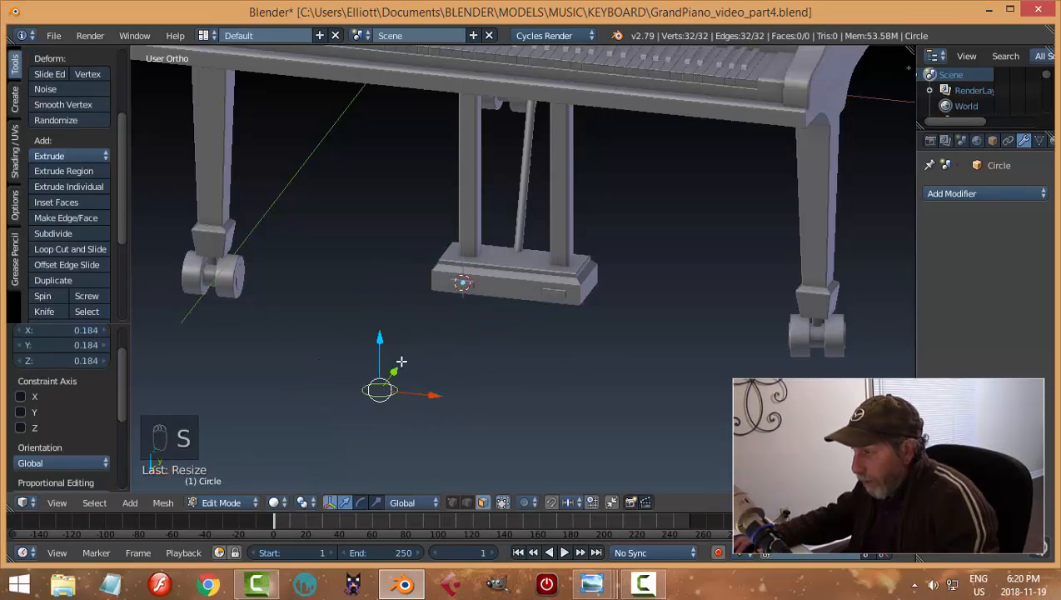
left_click_drag(398, 361, 434, 347)
left_click_drag(506, 316, 537, 352)
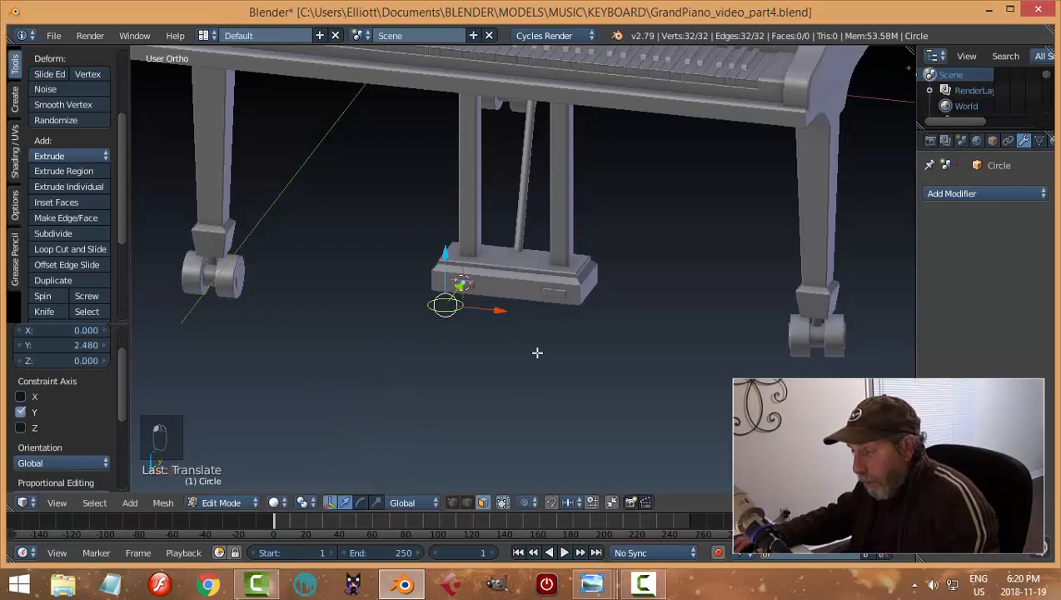
In wireframe top view, shrink the circle, move it 0.173 along Y and scale it again by 0.798 to about the plate's width
key("KP_7")
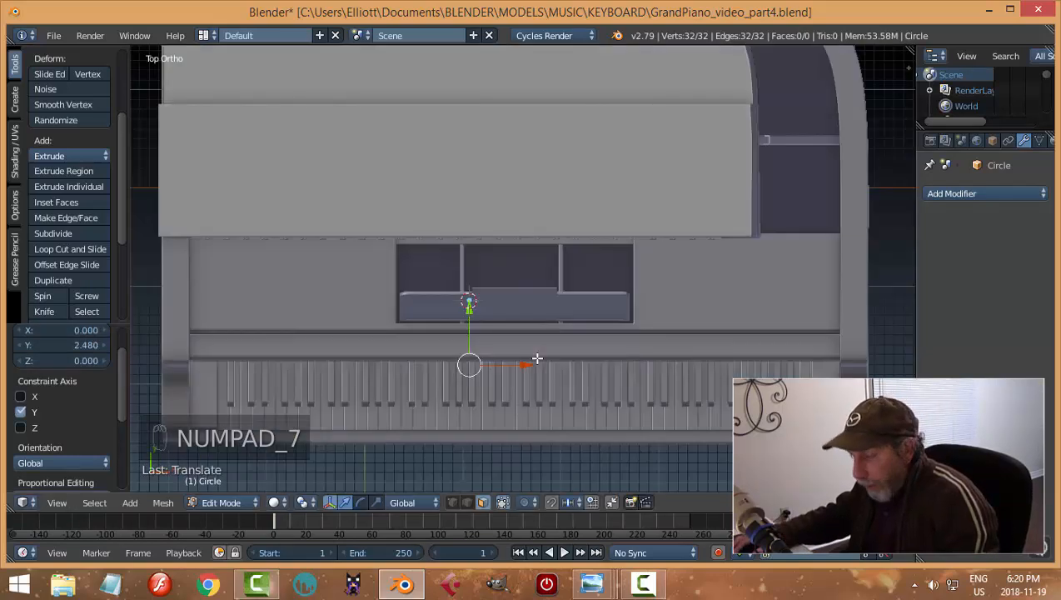
key("z")
left_click(632, 367)
scroll(558, 399, "up", 4)
middle_click_drag(509, 453, 527, 305, "shift")
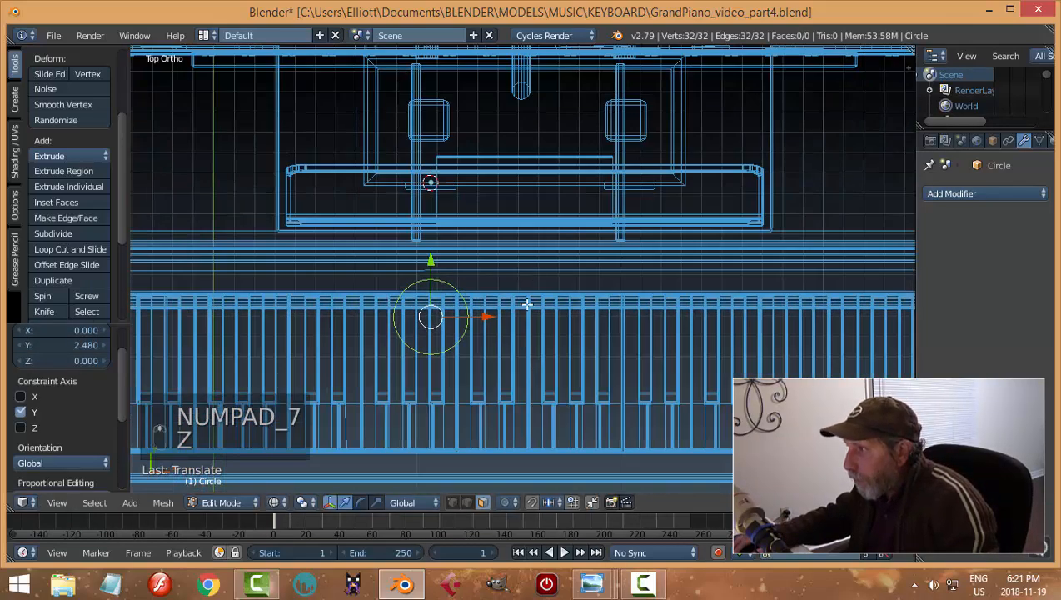
key("s")
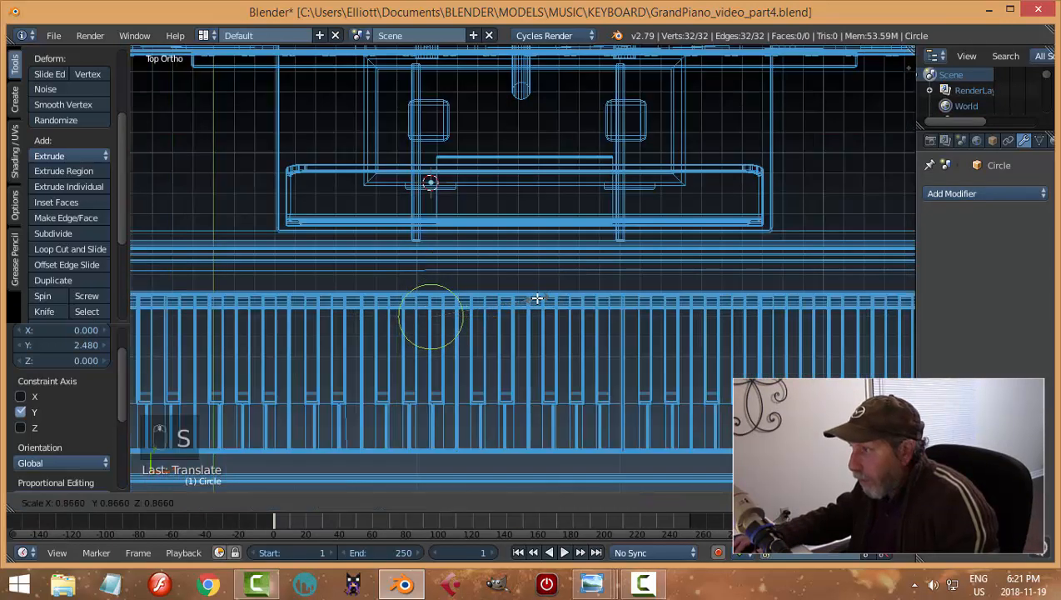
left_click(535, 298)
left_click_drag(431, 264, 442, 228)
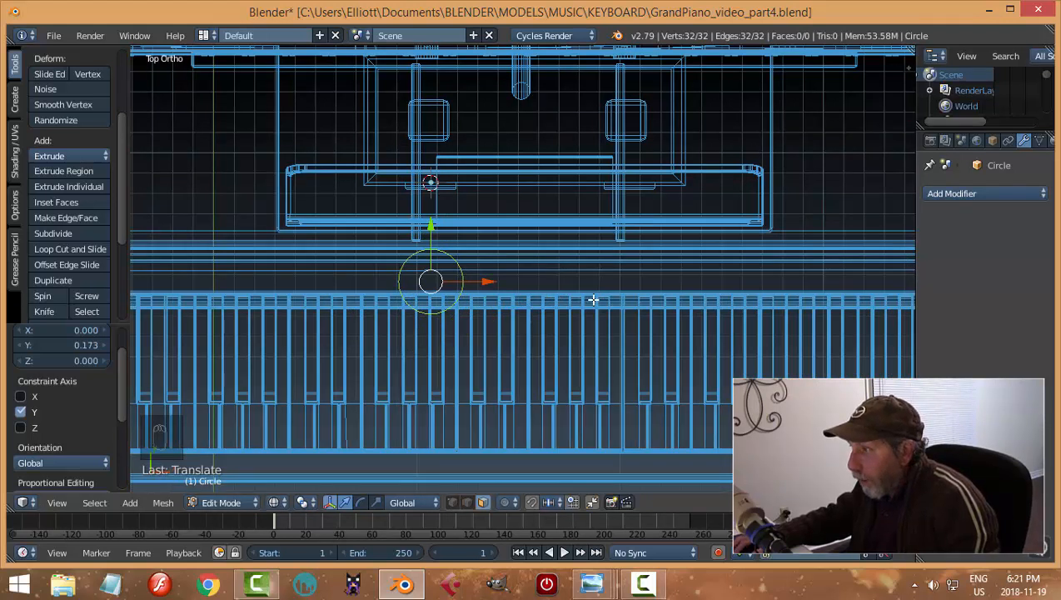
key("s")
left_click(524, 289)
Switch to vertex selection and select the five circle vertices nearest the pedal box
scroll(524, 289, "up", 3)
key("ctrl+Tab")
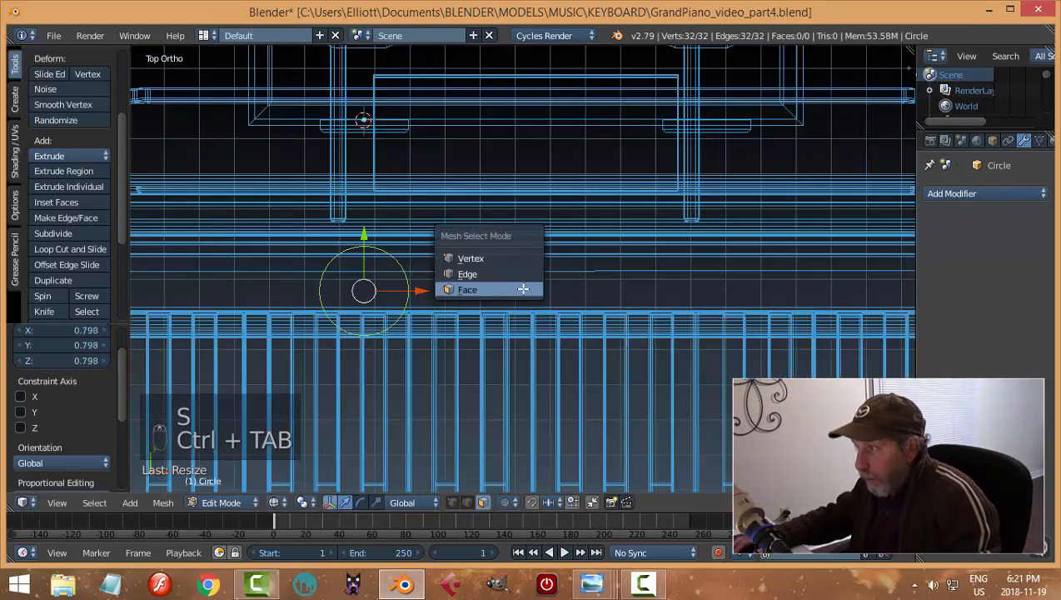
left_click(495, 259)
key("a")
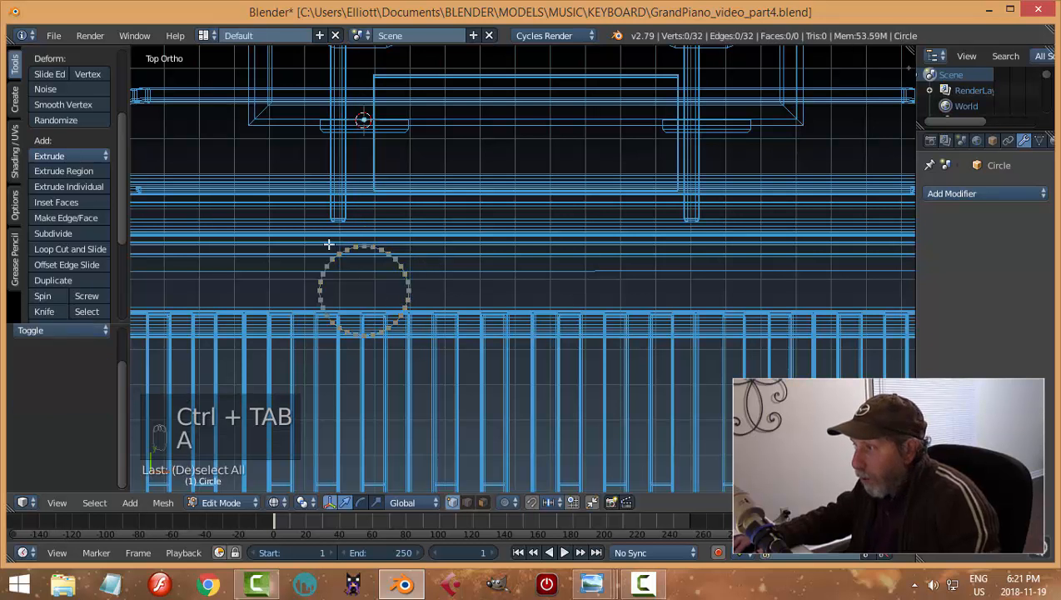
key("b")
left_click_drag(317, 223, 403, 252)
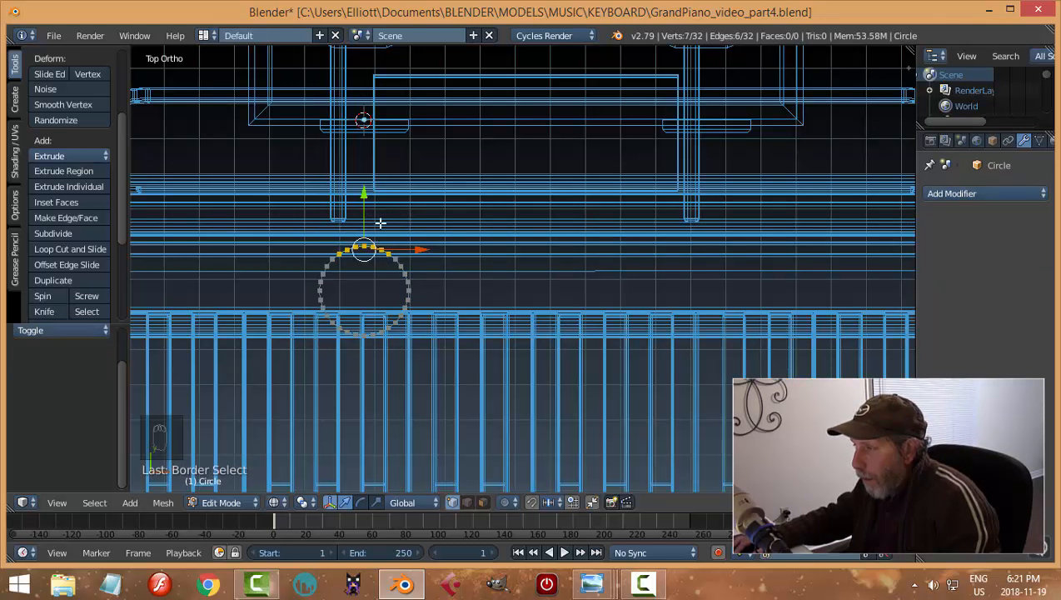
right_click(340, 251, "shift")
right_click(392, 256, "shift")
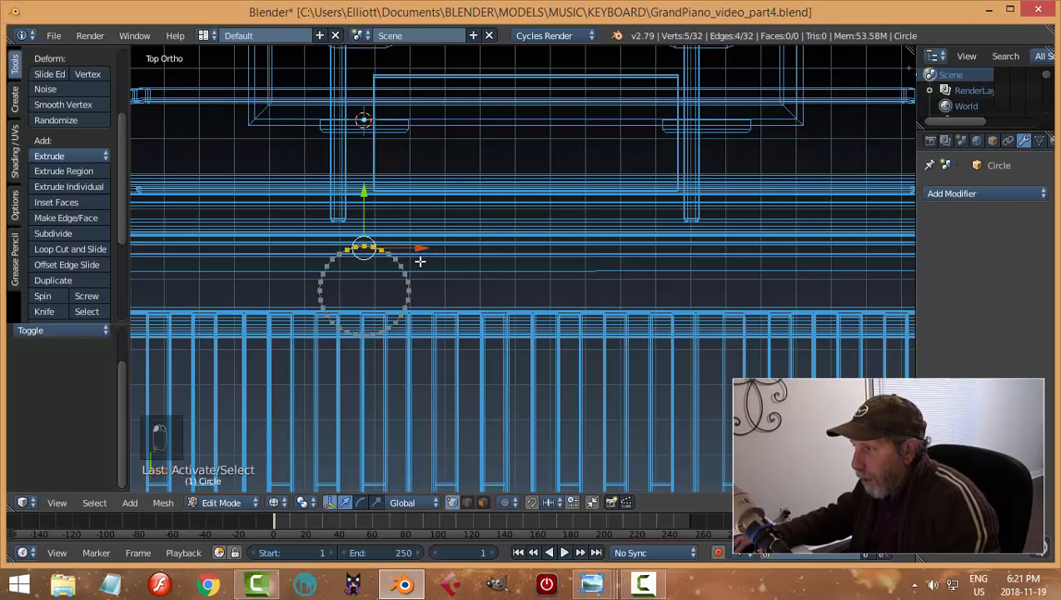
left_click(389, 253, "shift")
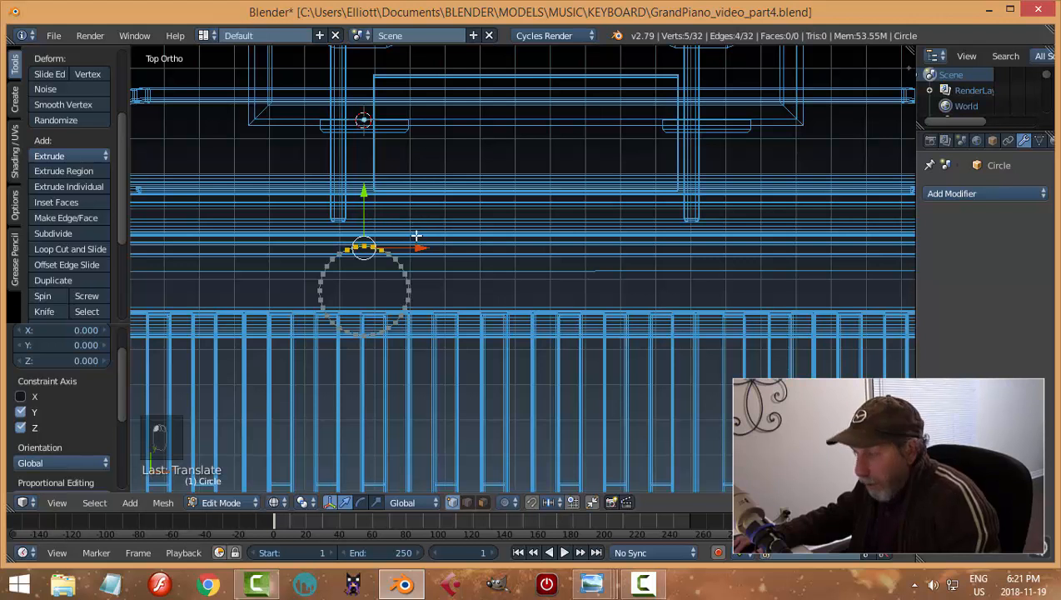
Clear the selection and box-select the seven circle vertices nearest the pedal box
key("a")
scroll(358, 243, "up", 1)
key("b")
left_click_drag(287, 215, 367, 250)
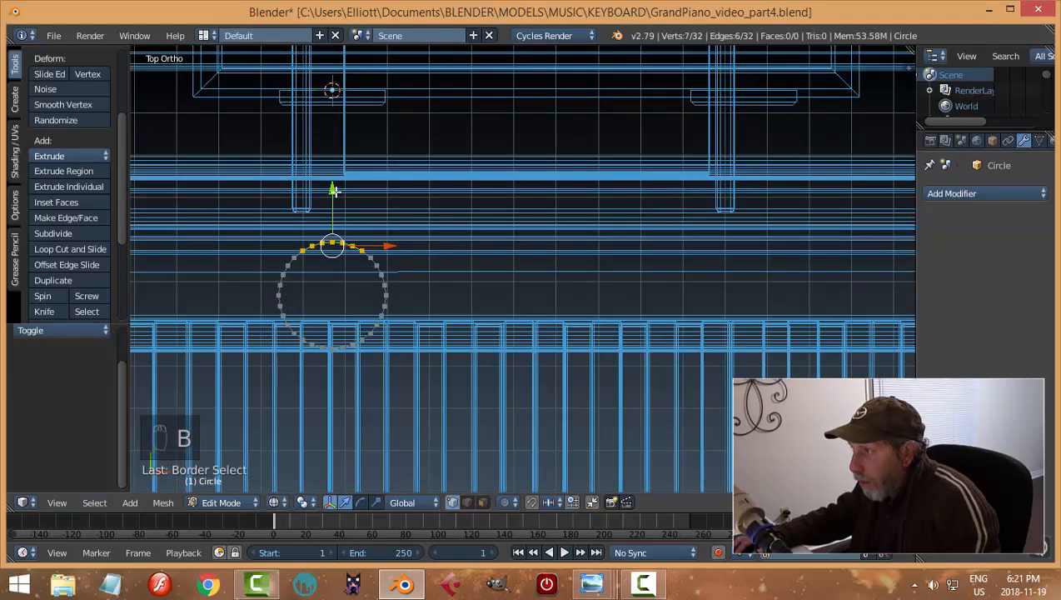
Try moving the seven selected vertices about 0.35 along Y to the plate, then undo the move
key("g")
key("y")
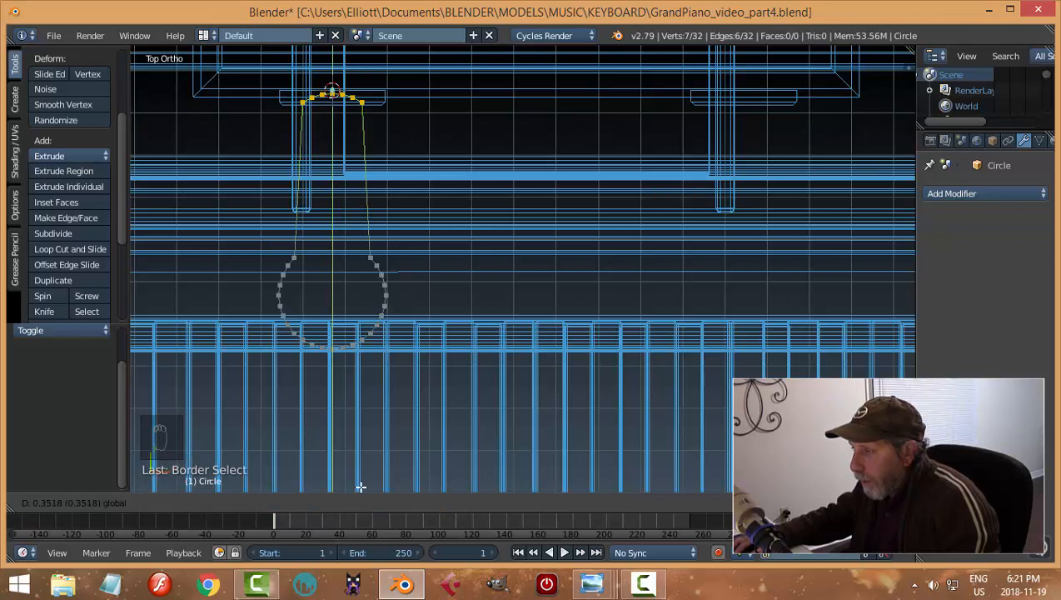
left_click(360, 486)
key("ctrl+z")
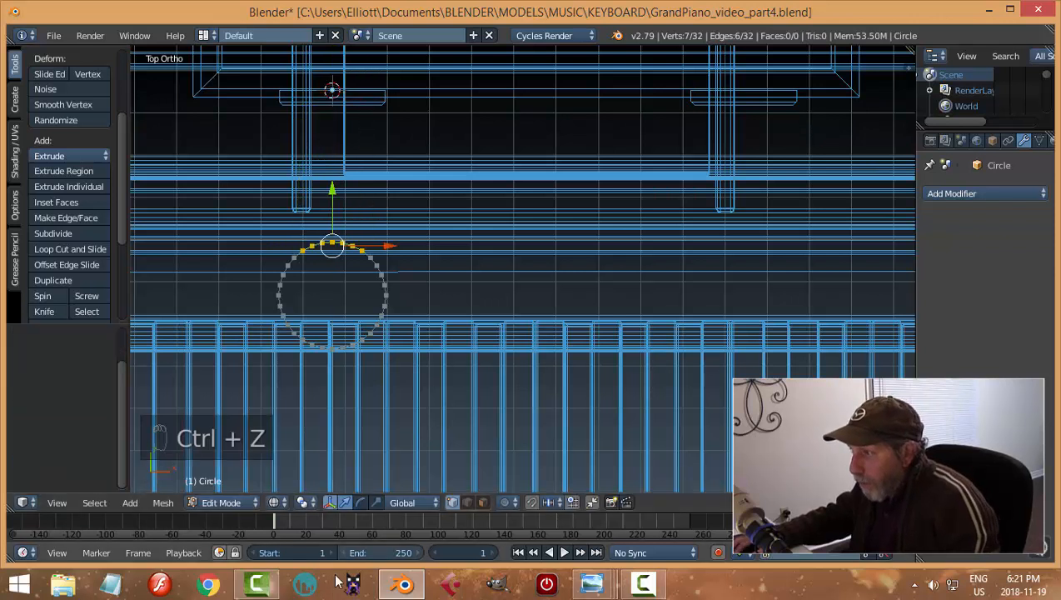
Drop the two outermost vertices from the selection and stretch the remaining five along Y to the plate to form the pedal's arm
right_click(305, 247, "shift")
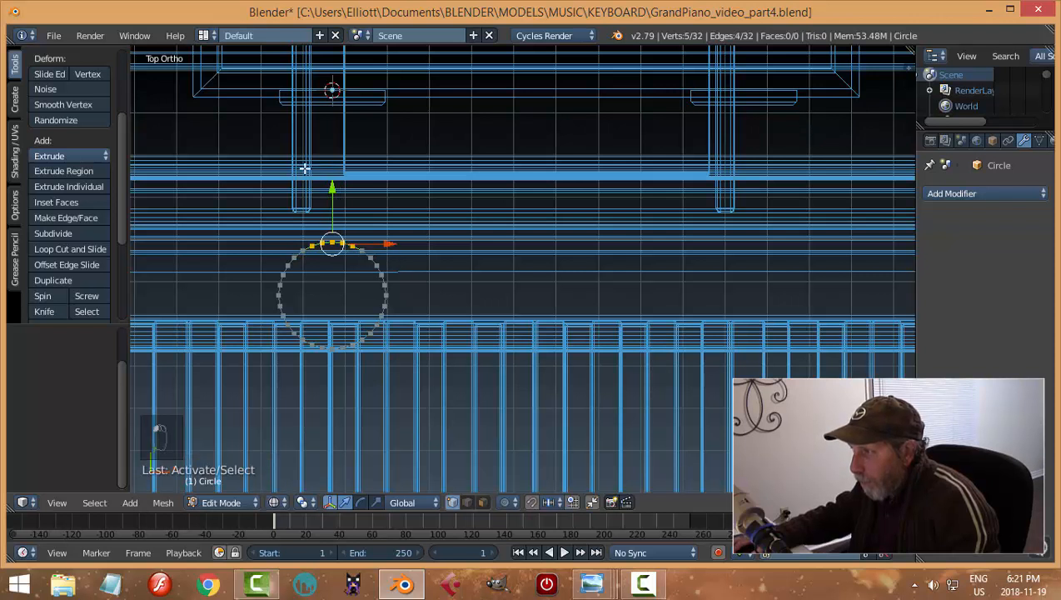
left_click_drag(331, 185, 342, 62)
key("a")
Fill the whole pedal outline with a face, extrude it up 0.038 and return to solid shading
key("a")
key("a")
middle_click_drag(481, 225, 450, 353)
key("f")
key("e")
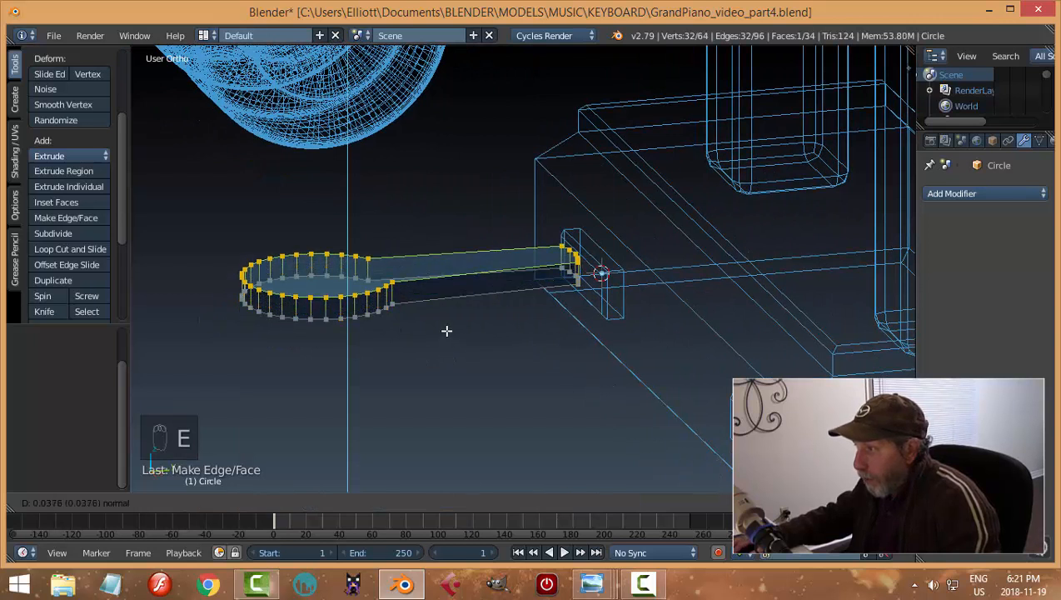
left_click(450, 332)
key("z")
left_click(472, 403)
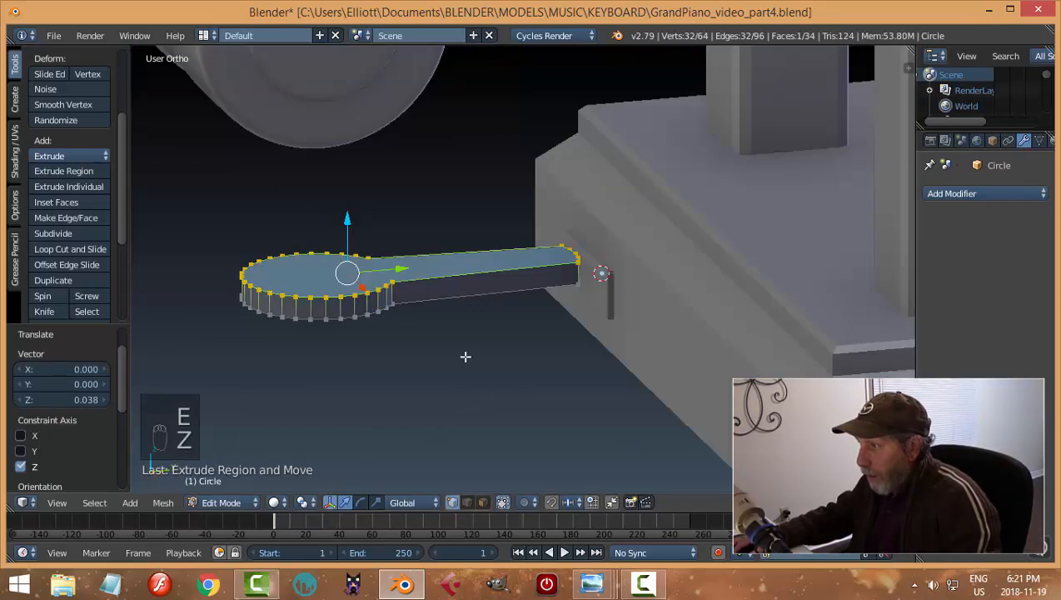
Switch to edge selection, add the pedal's lower edge loop to the upper one and bevel both about 0.0057 with three segments
key("ctrl+Tab")
left_click(436, 376)
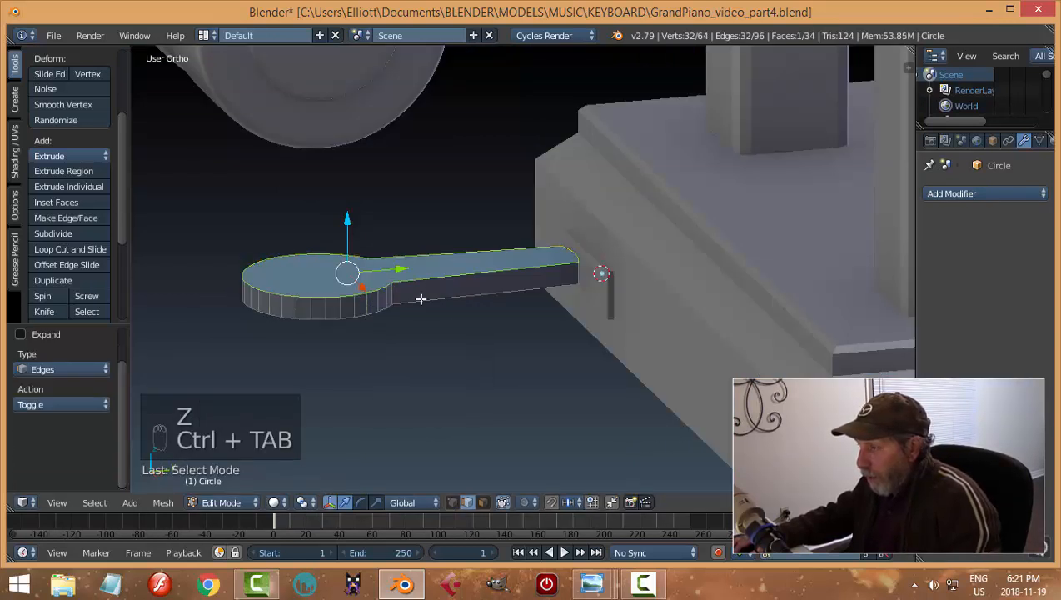
right_click(420, 298, "alt+shift")
key("ctrl+b")
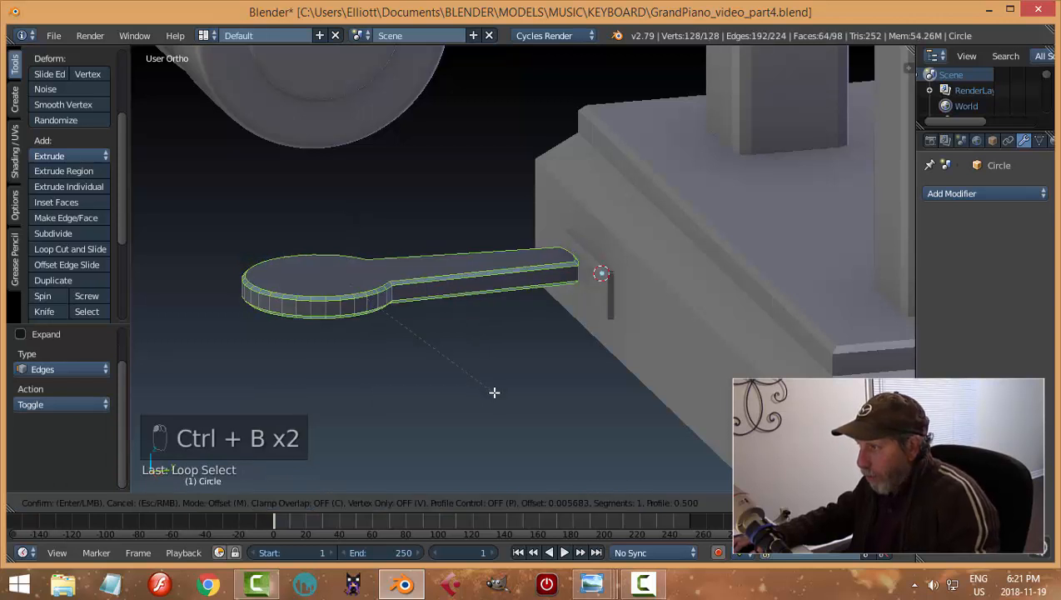
scroll(494, 393, "up", 2)
left_click(494, 393)
key("a")
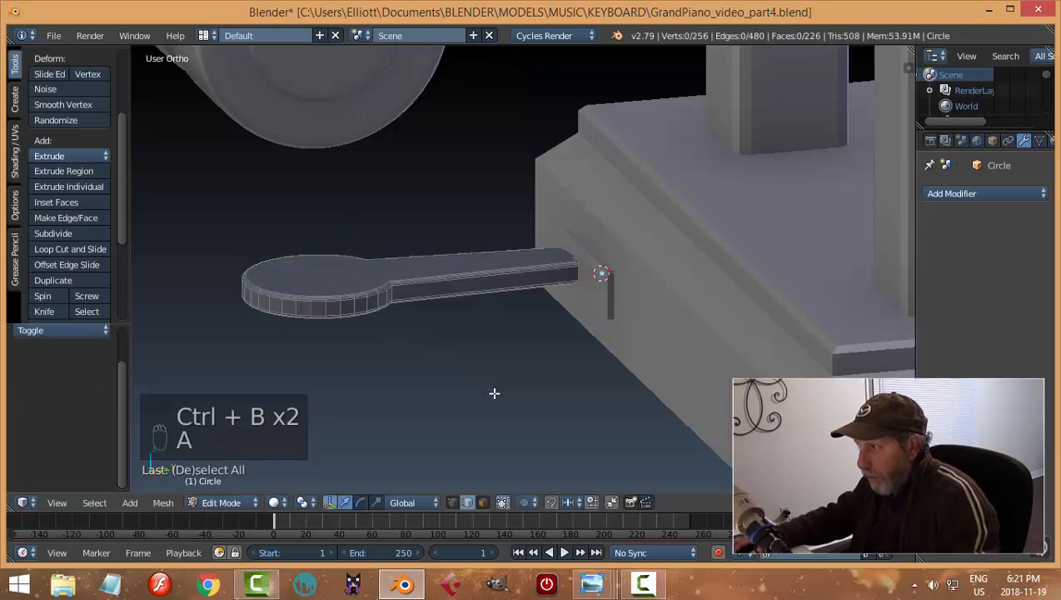
Return to Object Mode, move the pedal along Y against its plate and lower it by -0.015 and -0.004 along Z
key("Tab")
left_click_drag(653, 275, 731, 263)
left_click_drag(673, 213, 680, 225)
key("KP_3")
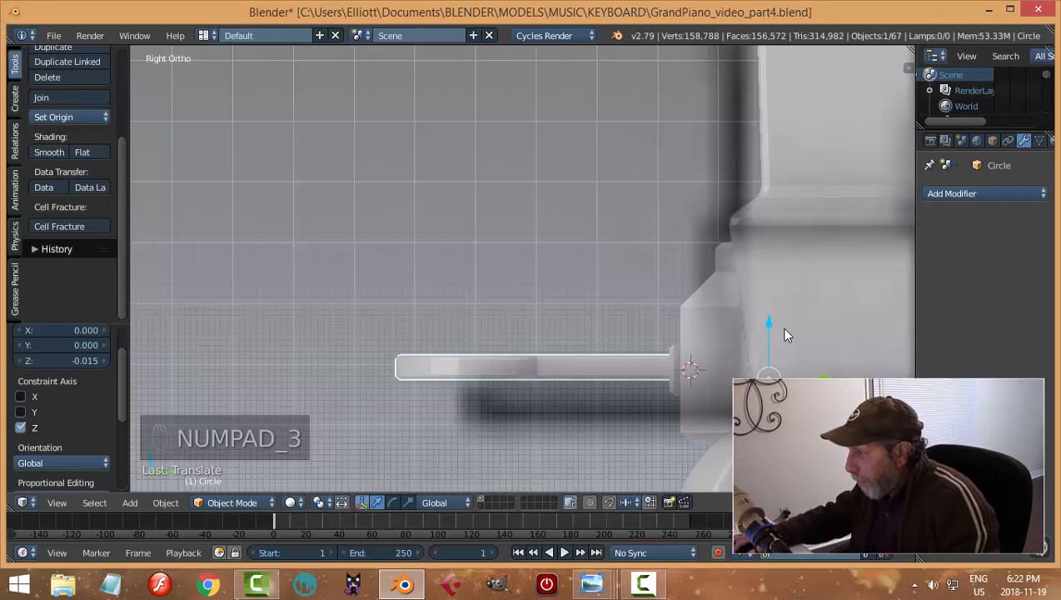
left_click_drag(772, 324, 773, 327)
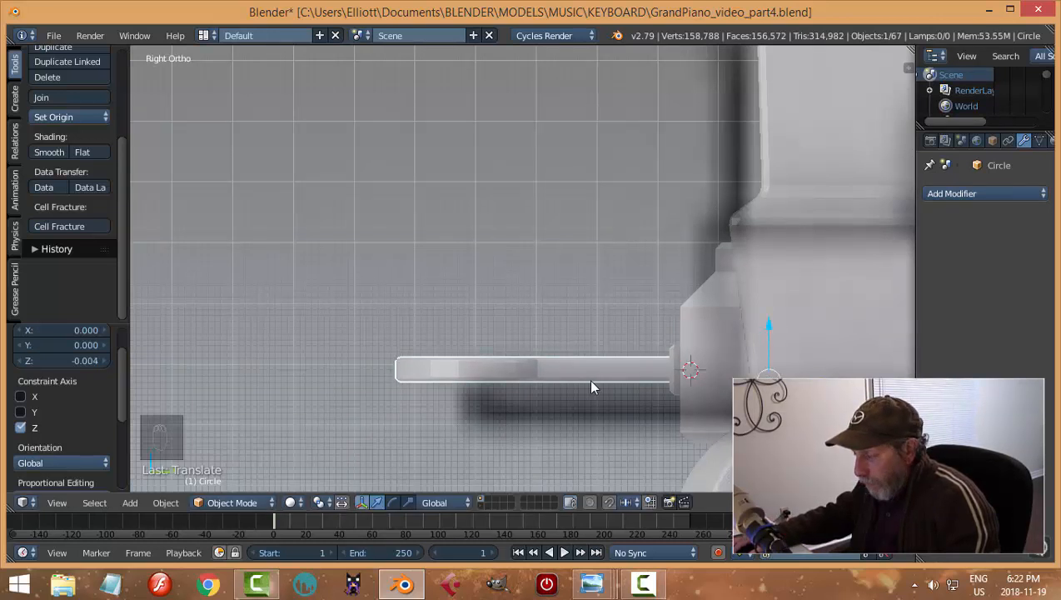
Apply smooth shading to the pedal and deselect it
scroll(590, 380, "down", 4)
middle_click_drag(588, 380, 538, 392)
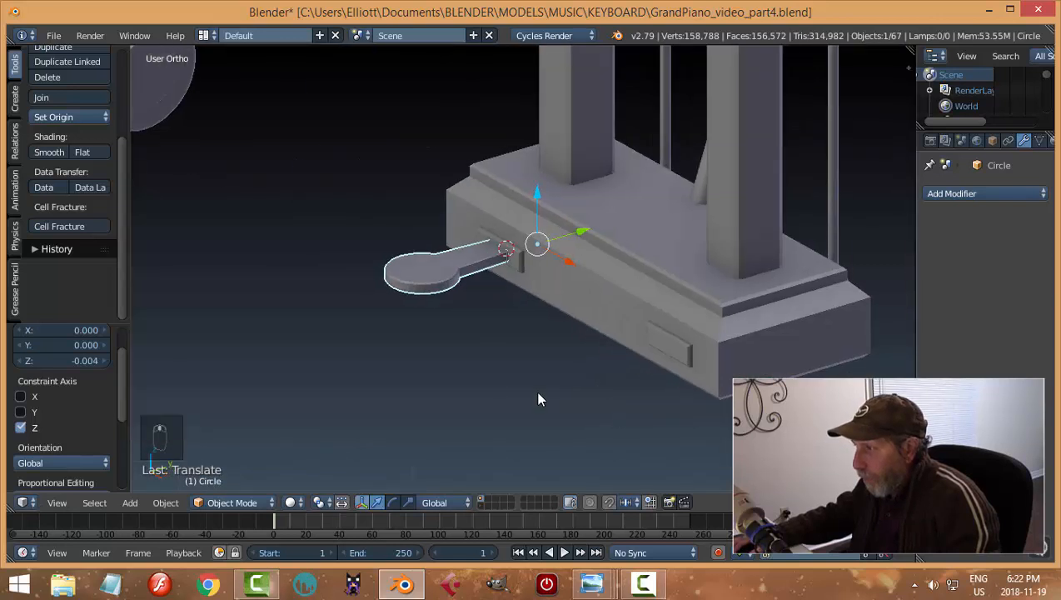
left_click(50, 153)
key("a")
middle_click_drag(514, 332, 450, 351)
scroll(445, 343, "up", 2)
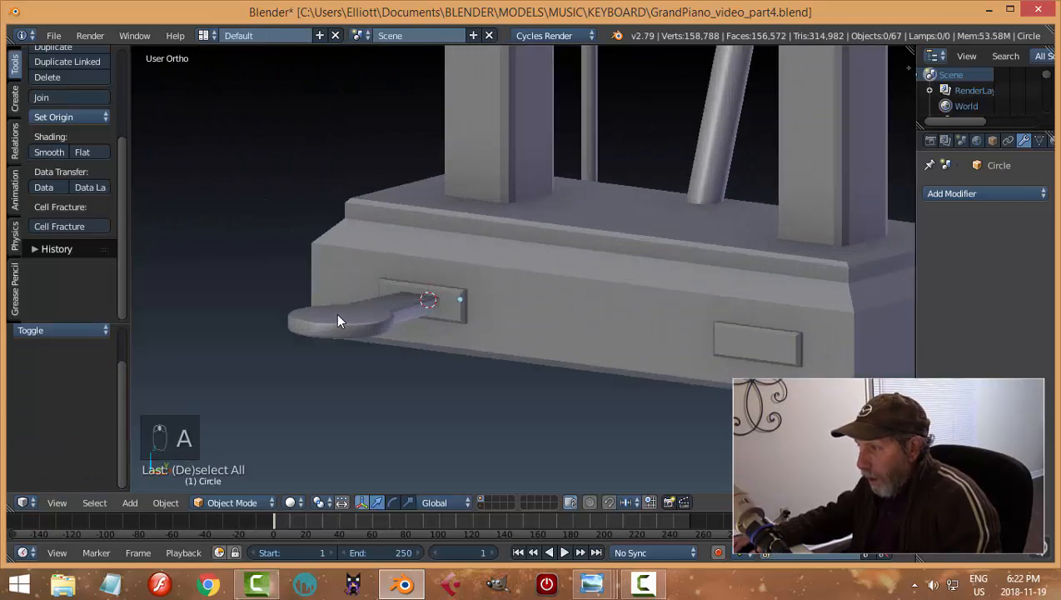
Thicken the pedal by scaling it 1.235 along Z, then move it -0.003 along Z to centre it on the plate
right_click(339, 315)
key("s")
key("z")
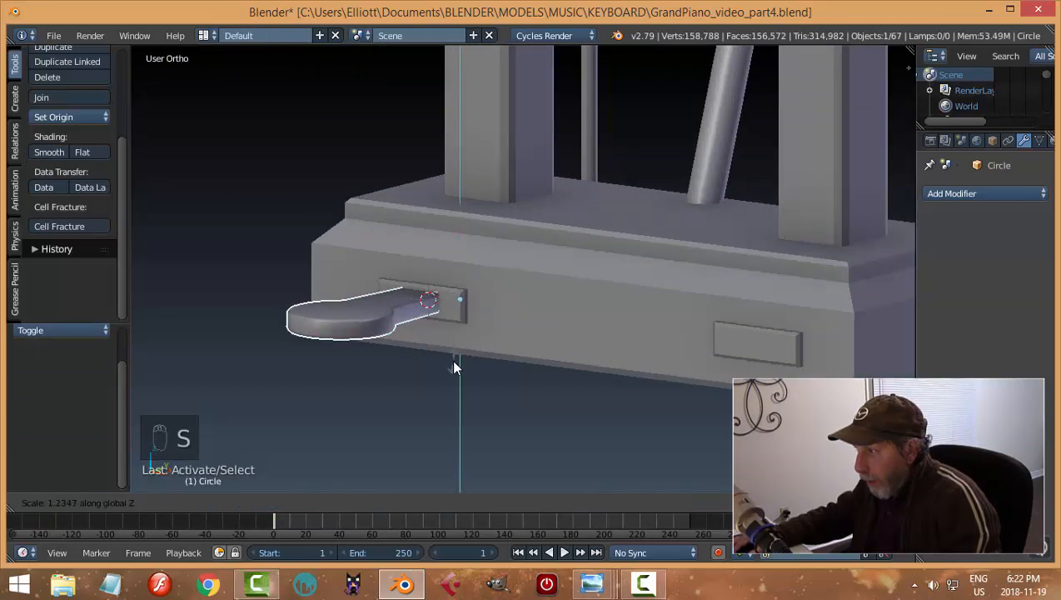
left_click(451, 359)
key("KP_3")
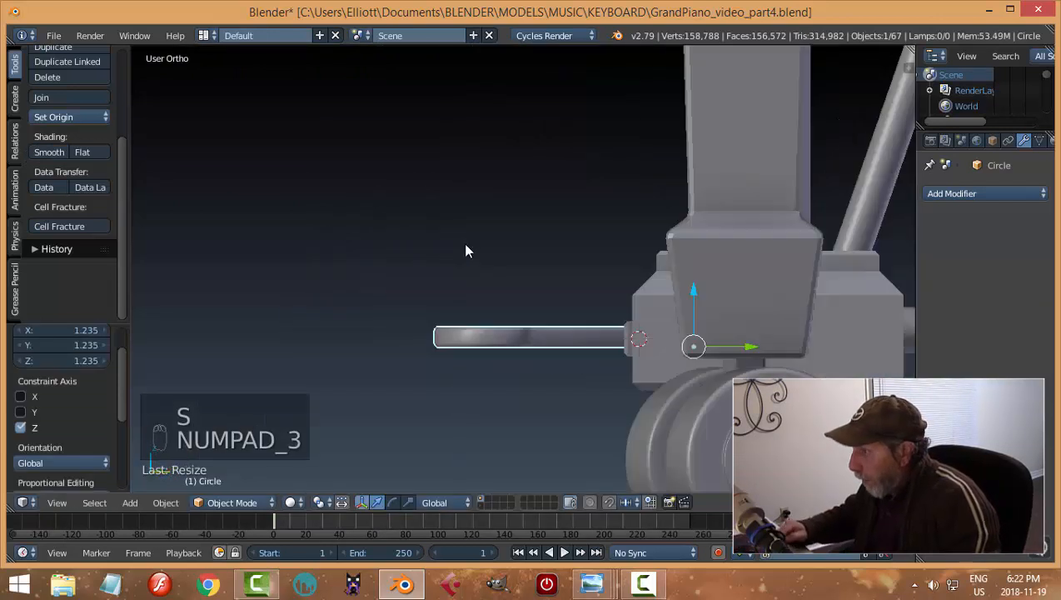
scroll(767, 351, "up", 3)
middle_click_drag(766, 351, 575, 269, "shift")
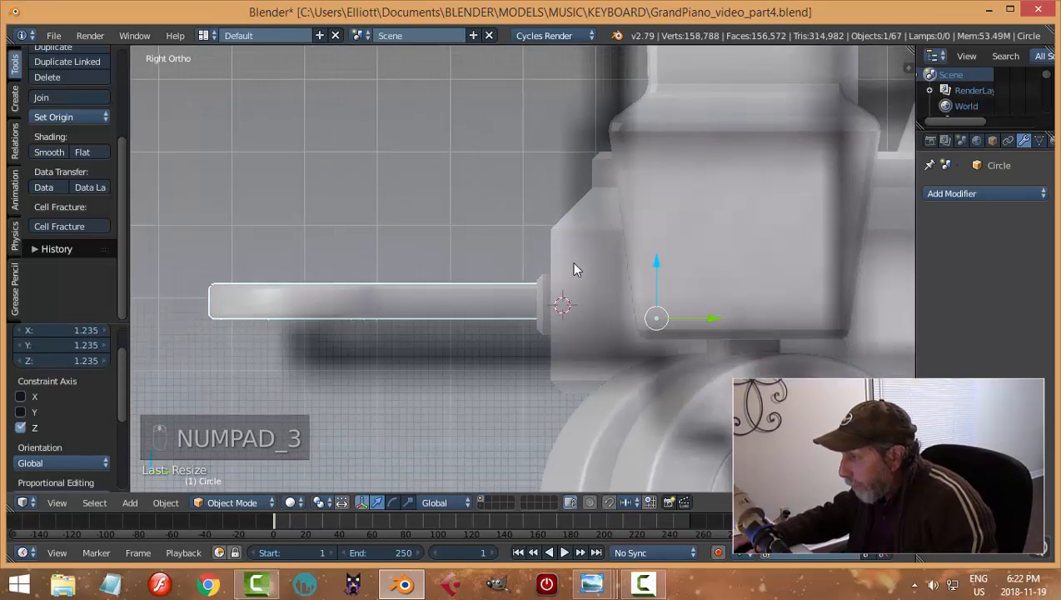
left_click_drag(652, 257, 656, 268, "shift")
middle_click_drag(656, 267, 435, 354)
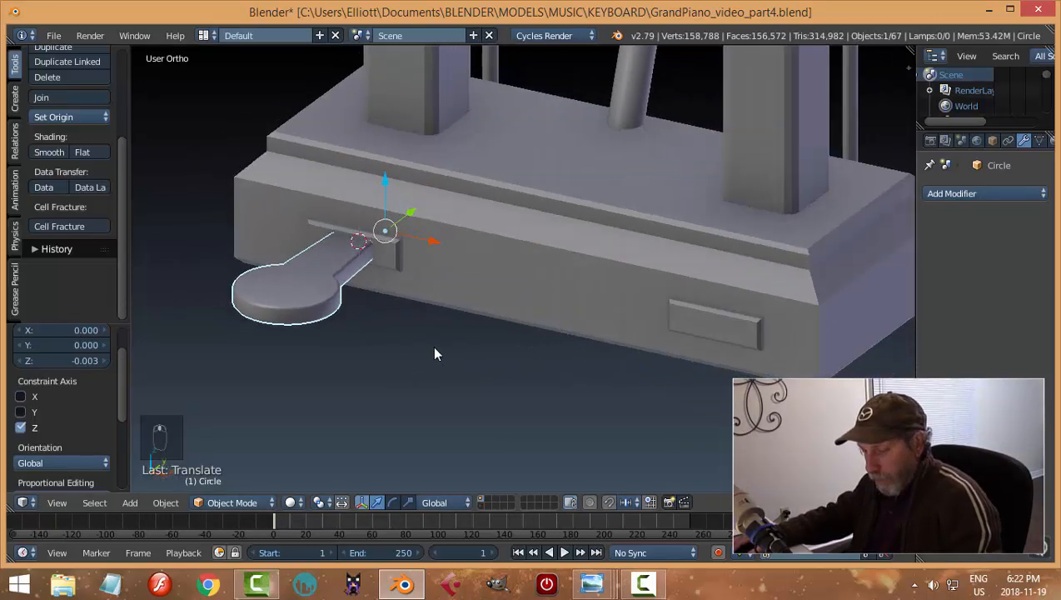
Duplicate the pedal about 0.985 along X onto the other plate and deselect everything
key("shift+d")
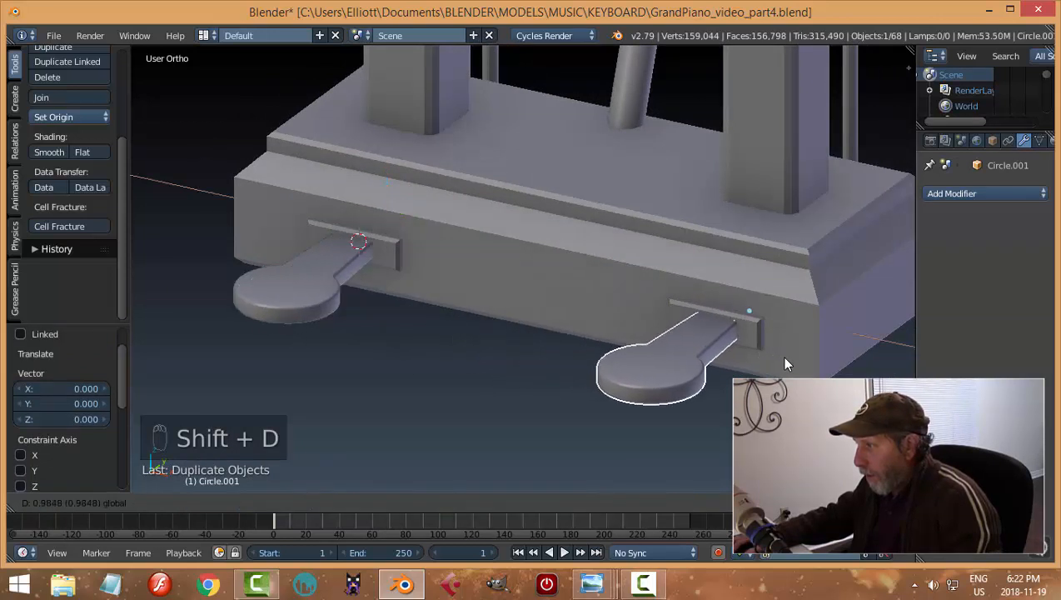
left_click(783, 363)
scroll(637, 340, "down", 4)
key("a")
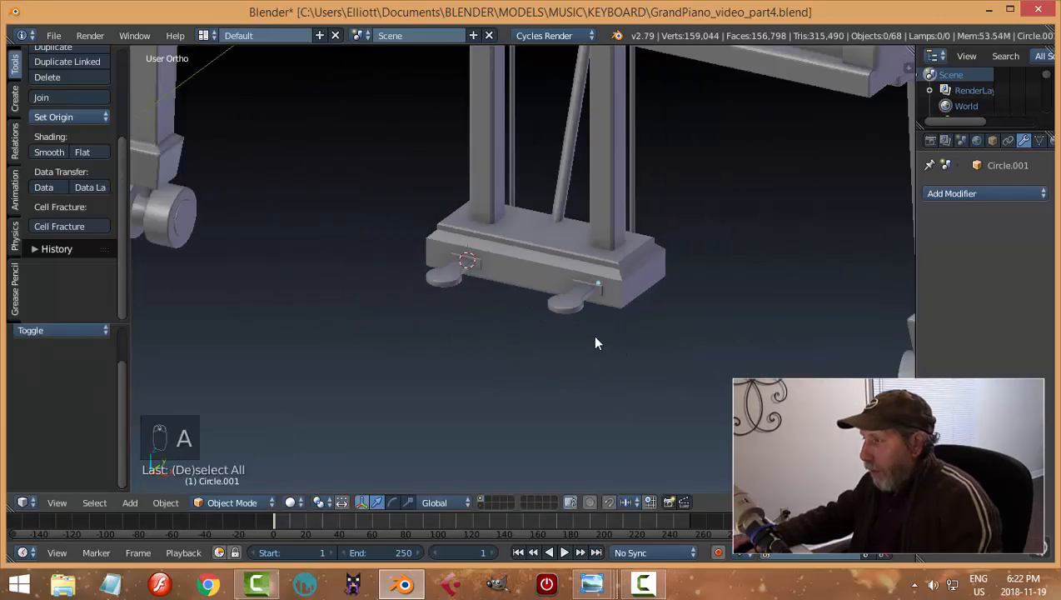
scroll(558, 335, "down", 2)
mouse_move(543, 339)
middle_mouse_down()
mouse_move(626, 289)
mouse_move(526, 328)
middle_mouse_up()
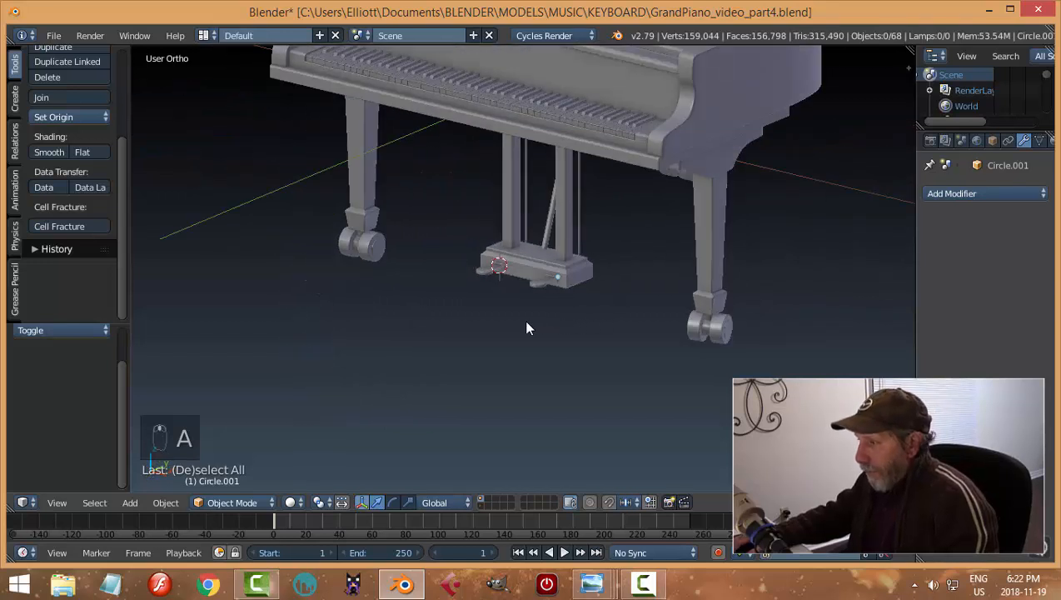
Save the file and open the duplicated pedal at the box's outer end for mesh editing
key("ctrl+s")
scroll(552, 334, "up", 5)
left_click(562, 307)
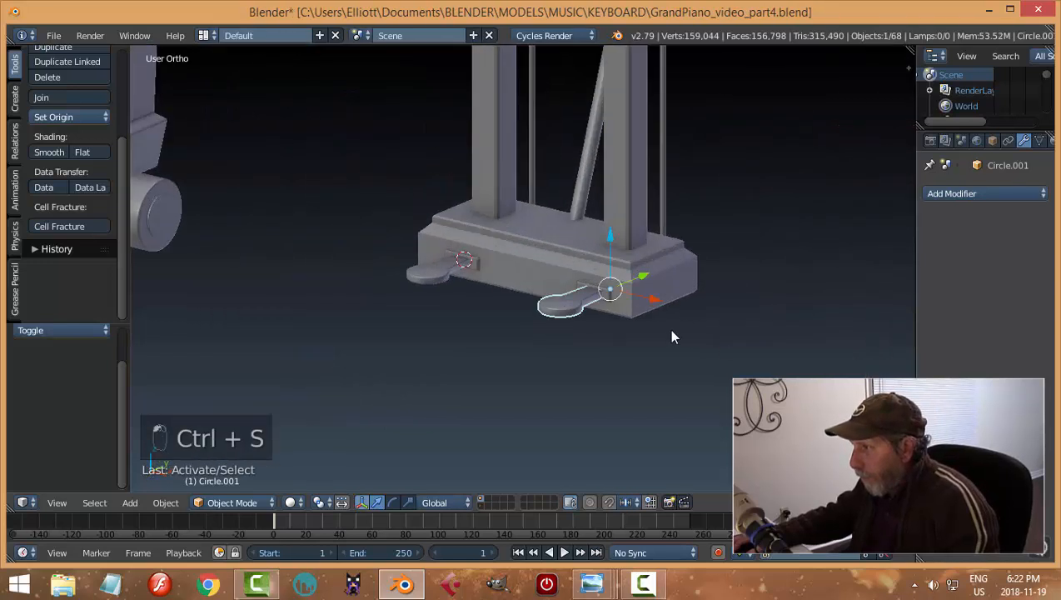
scroll(605, 338, "up", 5)
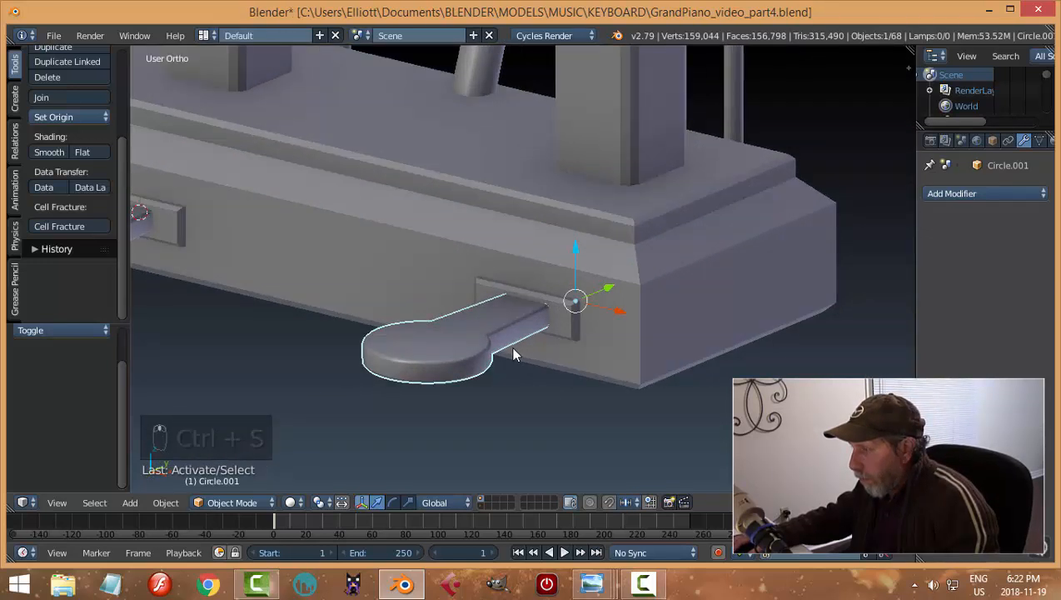
key("Tab")
left_click(631, 350)
scroll(518, 363, "up", 3)
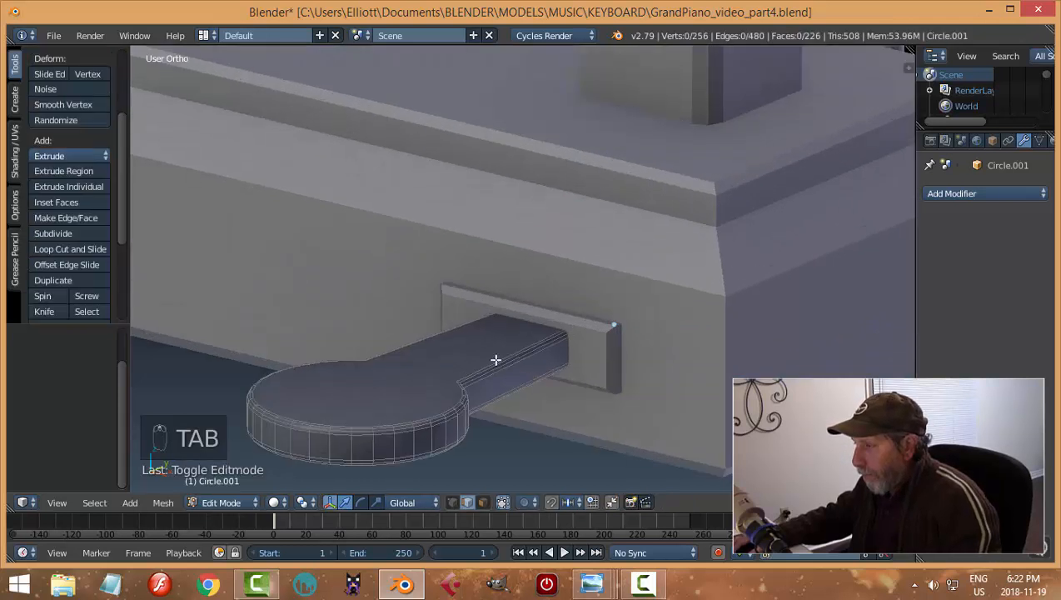
key("ctrl+Tab")
left_click(463, 358)
right_click(516, 355)
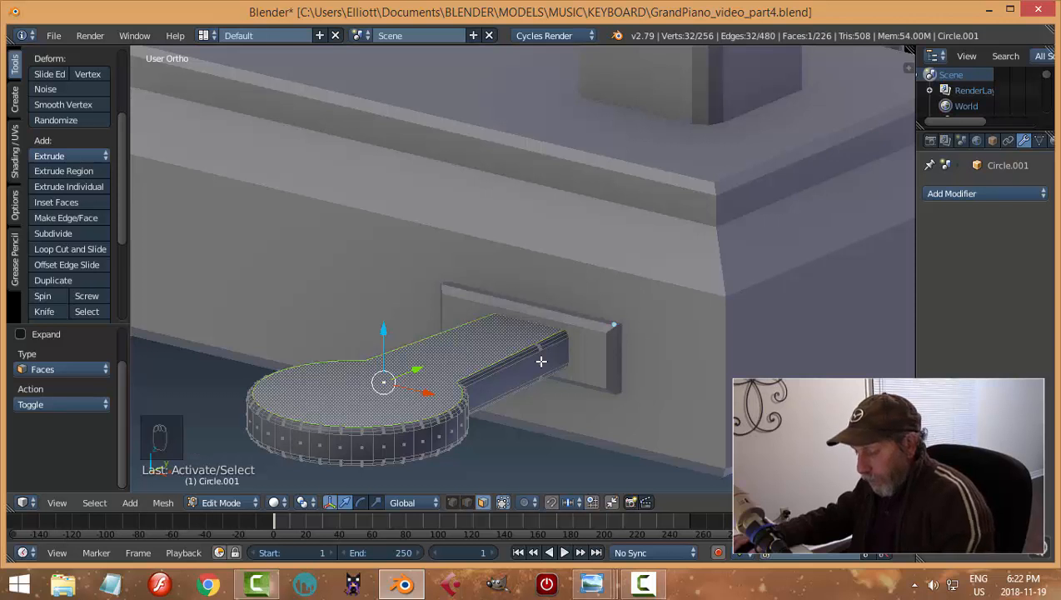
key("a")
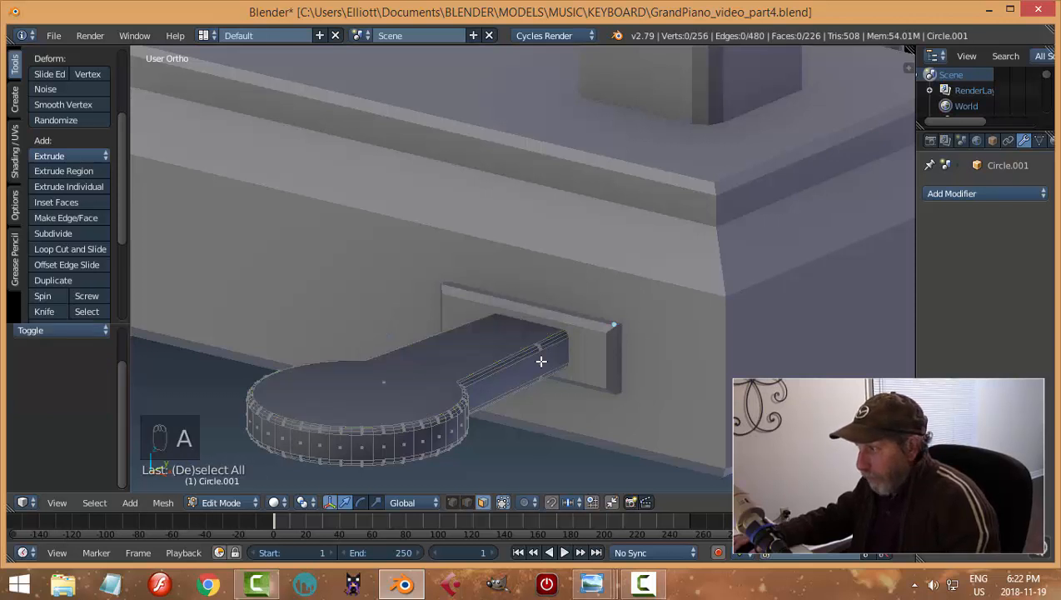
Add a loop cut on one side of the duplicated pedal's arm, slid by a factor of 0.323 towards the plate
key("ctrl+r")
left_click(544, 364)
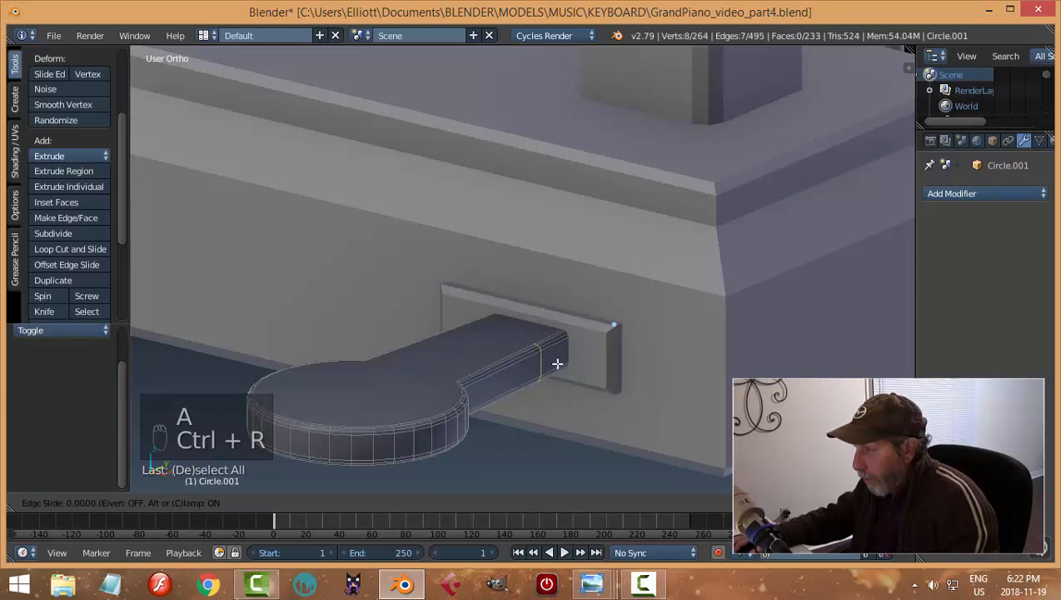
left_click(566, 354)
Add a loop cut on the other side of the arm, slid about -0.313 towards the plate, and return to Object Mode
middle_click_drag(564, 351, 817, 254)
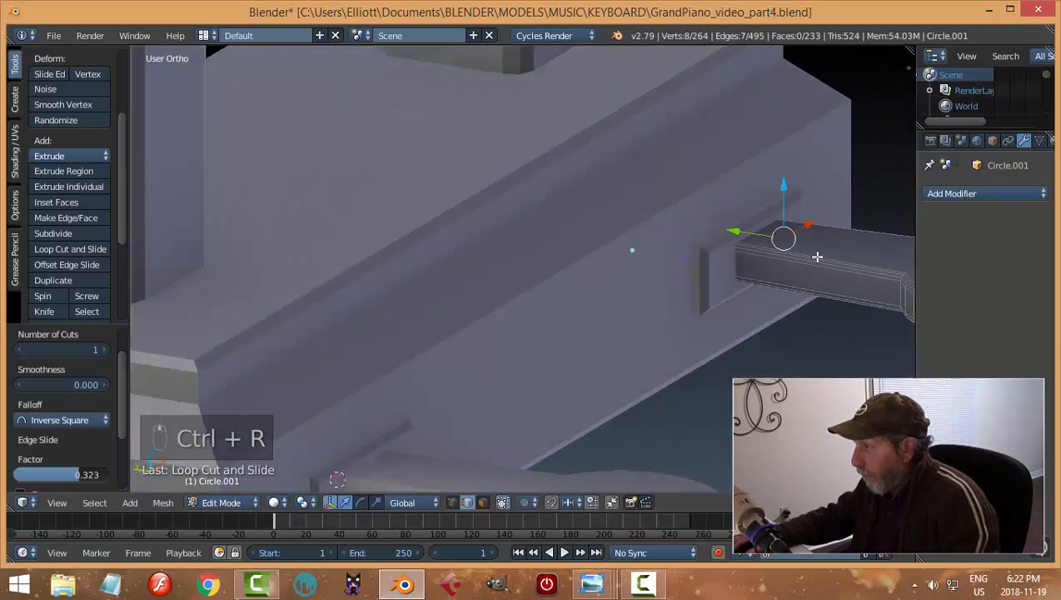
key("ctrl+r")
left_click(807, 275)
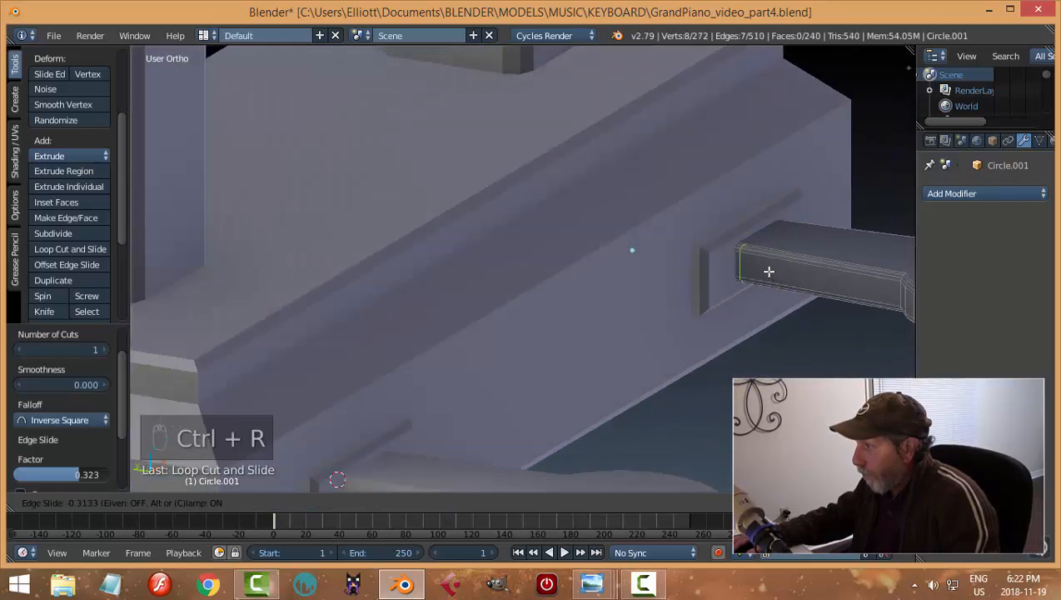
left_click(769, 271)
key("a")
key("Tab")
left_click(668, 296)
scroll(758, 304, "down", 5)
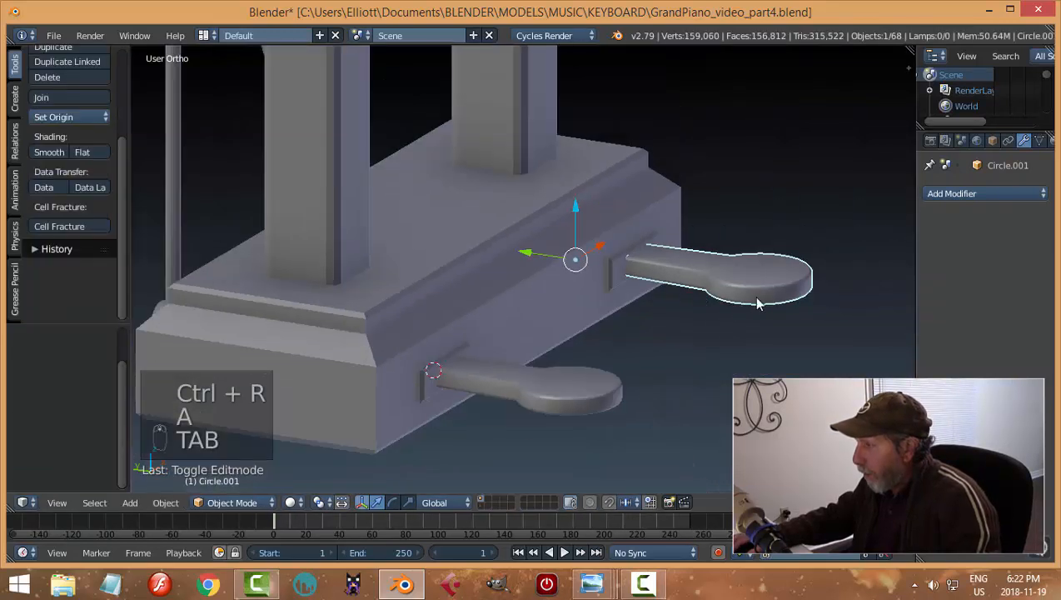
On the original pedal, add a loop cut to one side of the arm, slid by a factor of 0.315 towards the plate
middle_click_drag(757, 302, 545, 321)
middle_click_drag(298, 327, 483, 321, "shift")
scroll(483, 321, "up", 2)
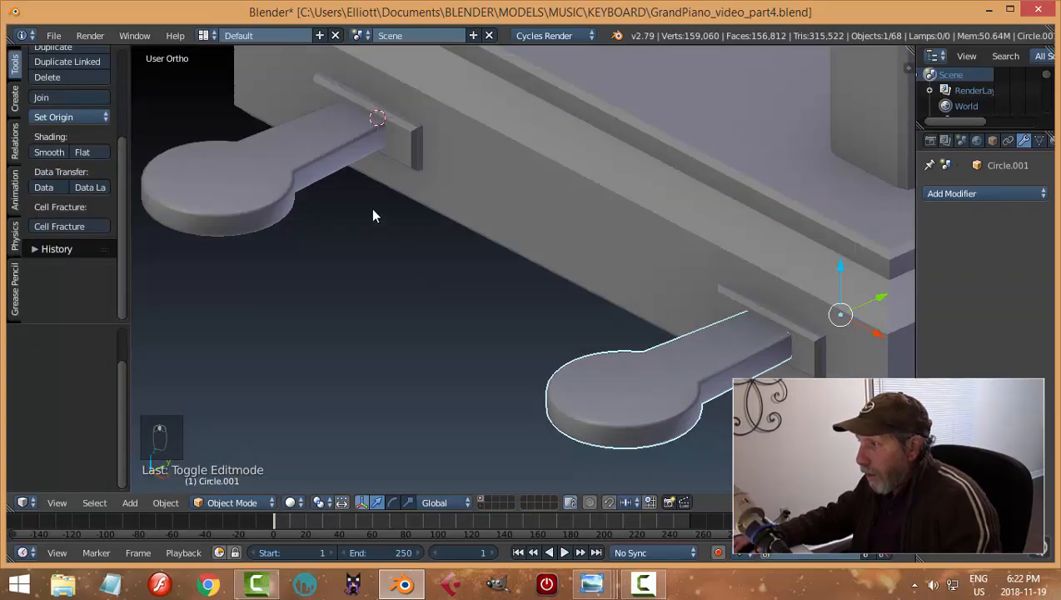
right_click(318, 155)
key("Tab")
left_click(458, 163)
key("ctrl+r")
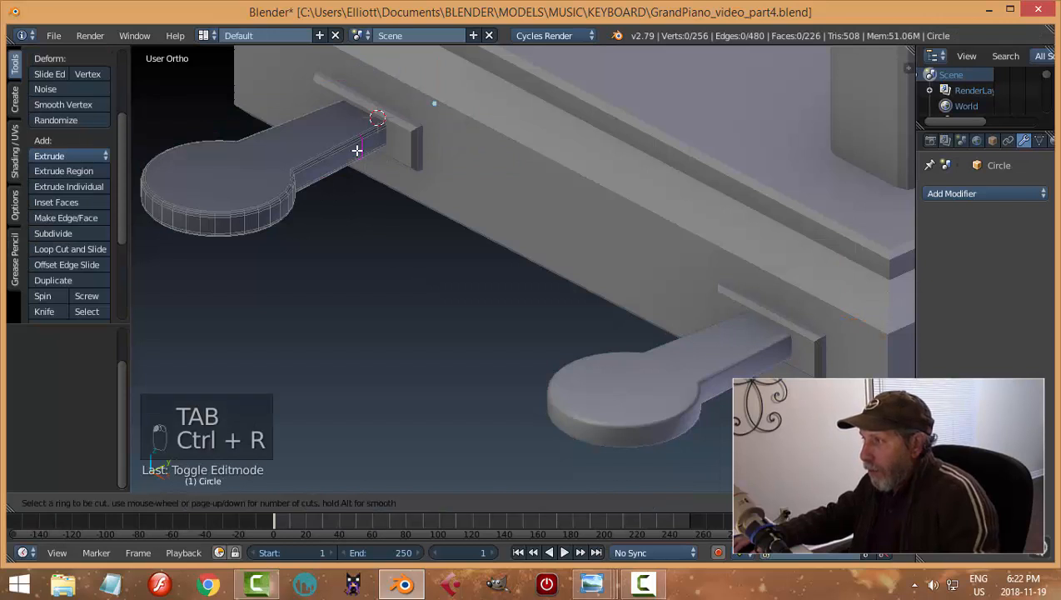
left_click(357, 150)
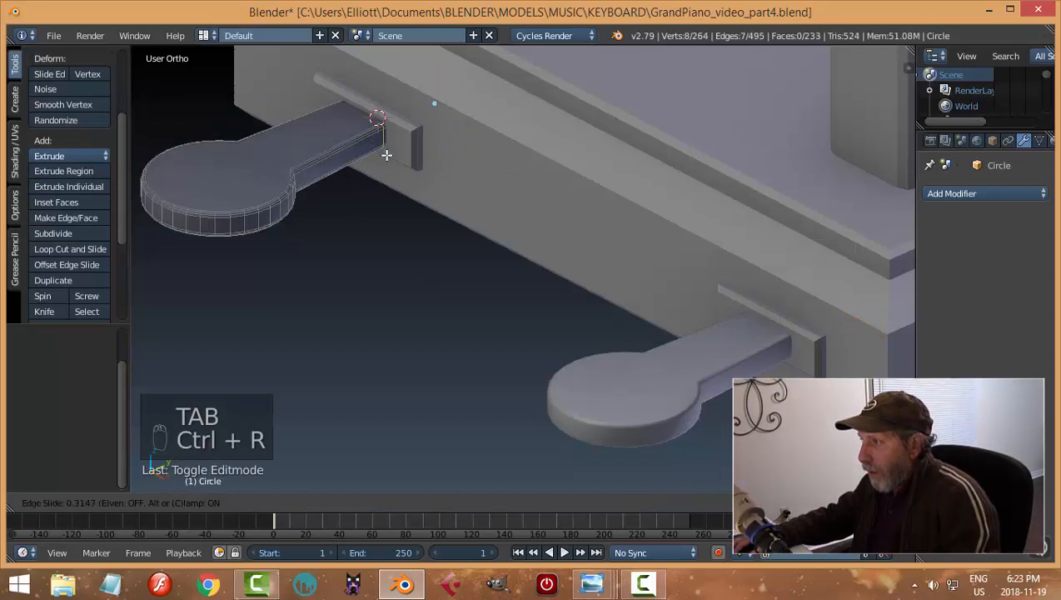
left_click(387, 155)
Add a loop cut on the original pedal arm's other side, slid by a factor of -0.331, and return to Object Mode
middle_click_drag(387, 154, 587, 173)
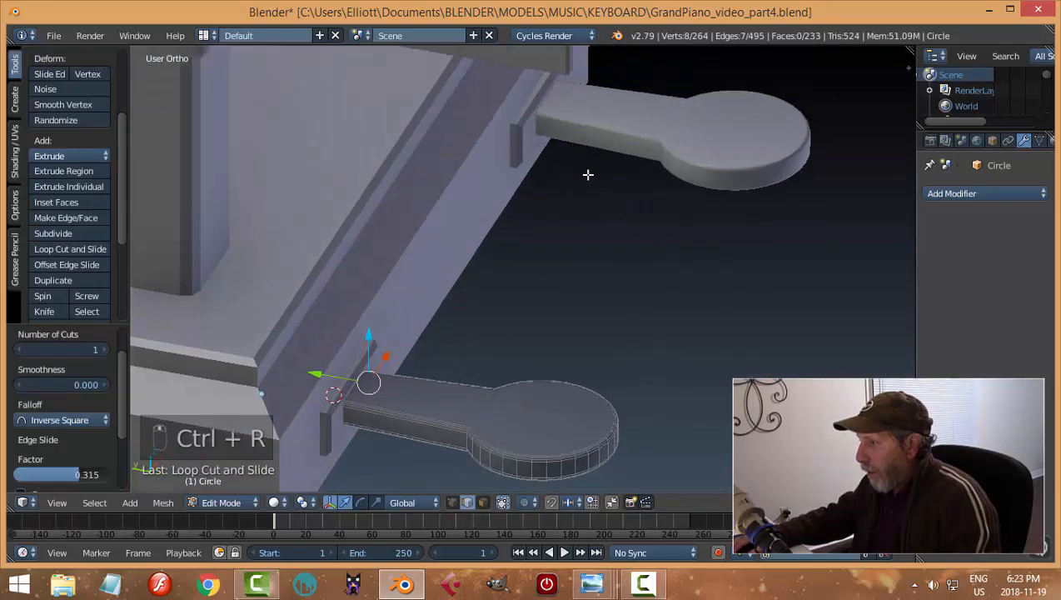
key("ctrl+r")
left_click(404, 421)
left_click(382, 420)
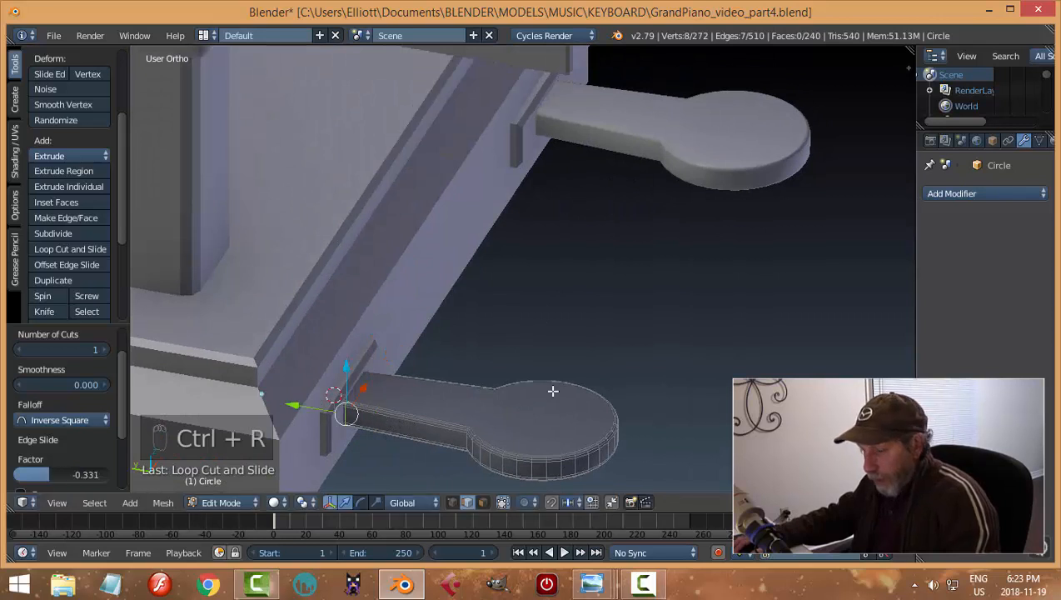
key("a")
key("Tab")
left_click(424, 388)
Deselect the pedals and save the piano file
middle_click_drag(423, 388, 609, 348)
left_click(628, 334)
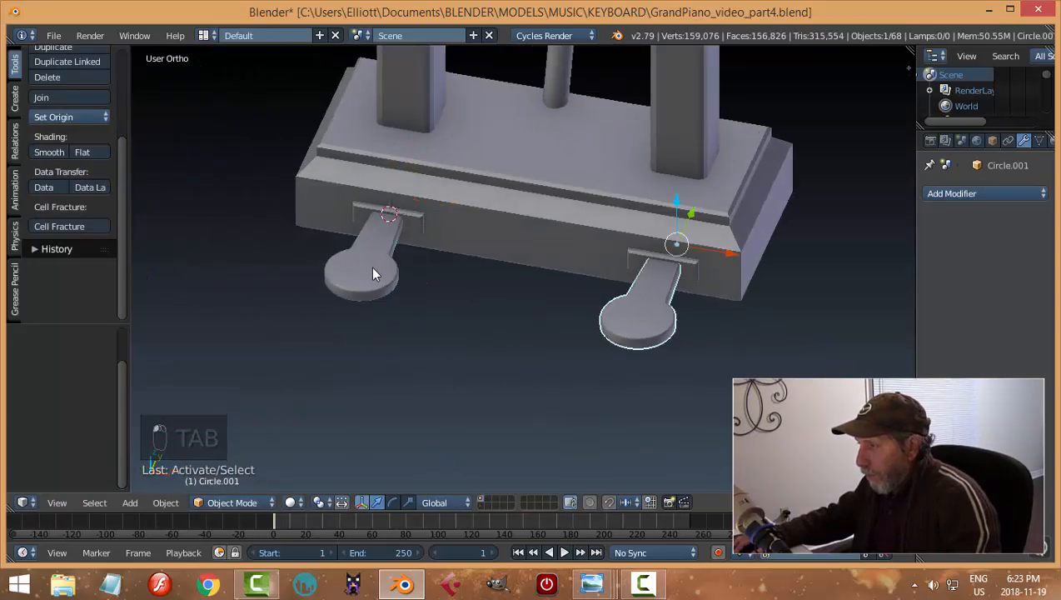
key("a")
scroll(453, 330, "down", 5)
middle_click_drag(454, 331, 677, 298)
key("ctrl+s")
left_click(476, 315)
Show the whole piano through the camera and save the file again
key("KP_1")
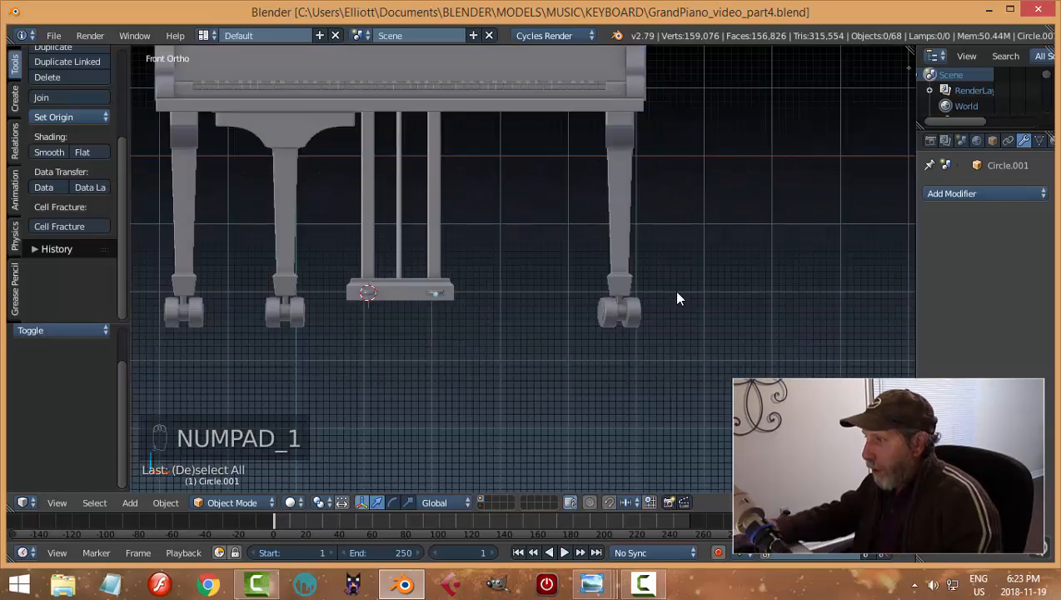
middle_click_drag(561, 316, 612, 294)
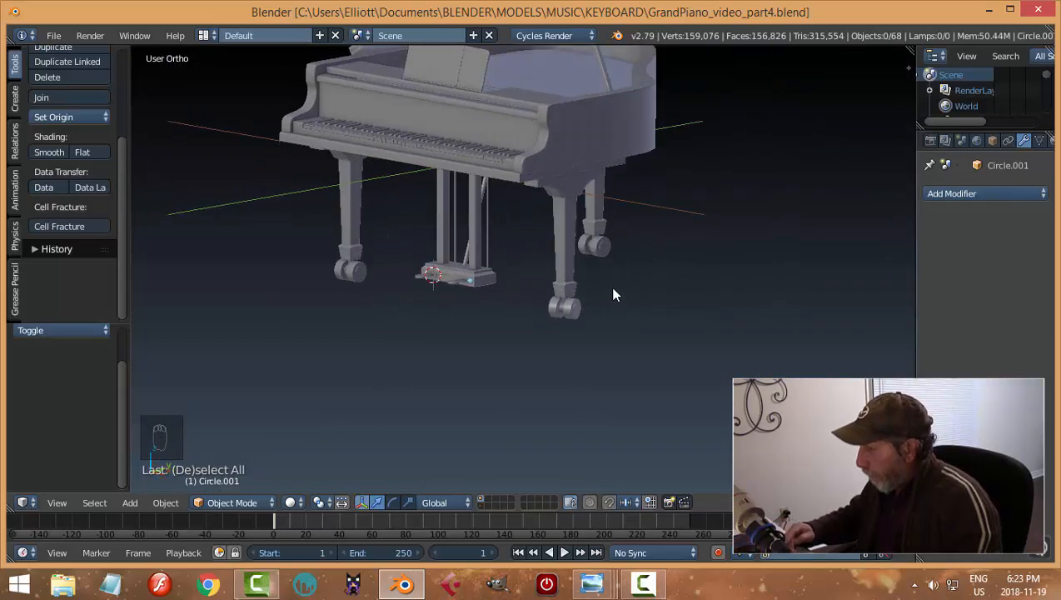
key("KP_0")
middle_click_drag(594, 287, 530, 306, "shift")
scroll(580, 260, "down", 3)
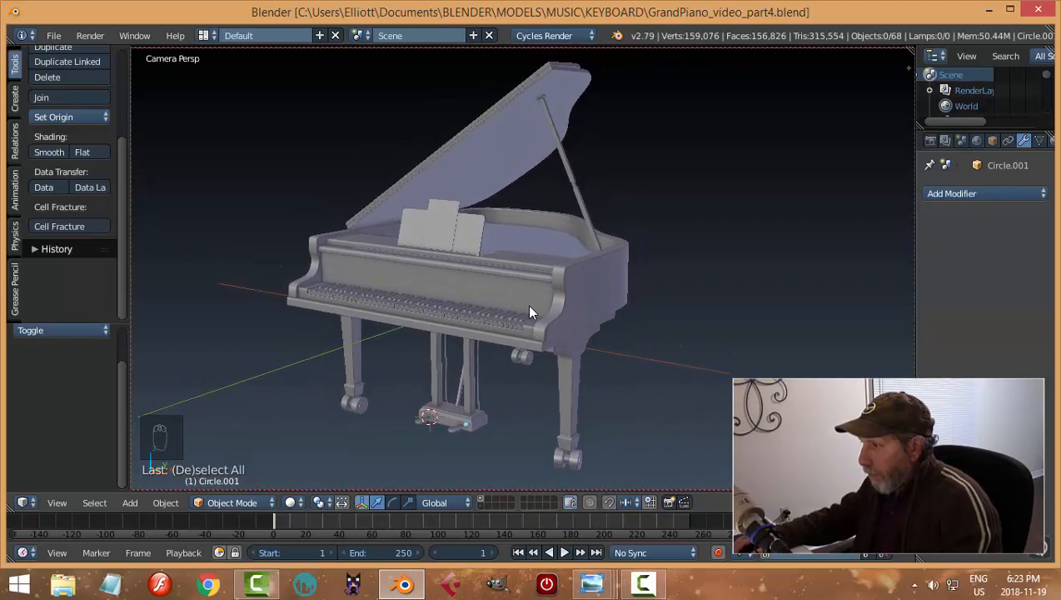
key("ctrl+s")
left_click(605, 320)
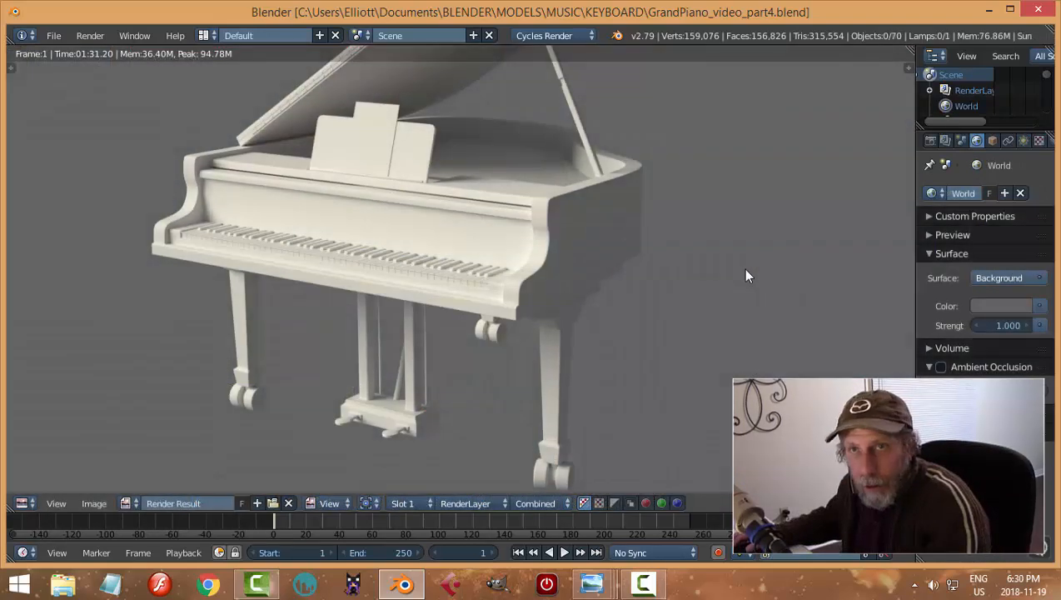
Close the render result, snap the 3D cursor to the piano's front lid panel and deselect everything
key("Escape")
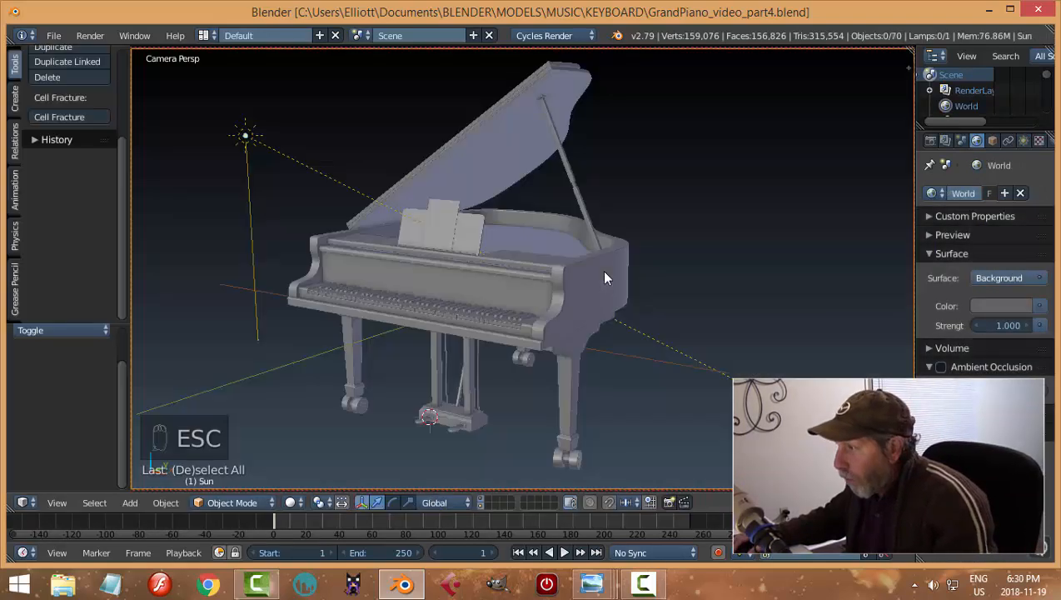
key("KP_0")
scroll(540, 315, "up", 10)
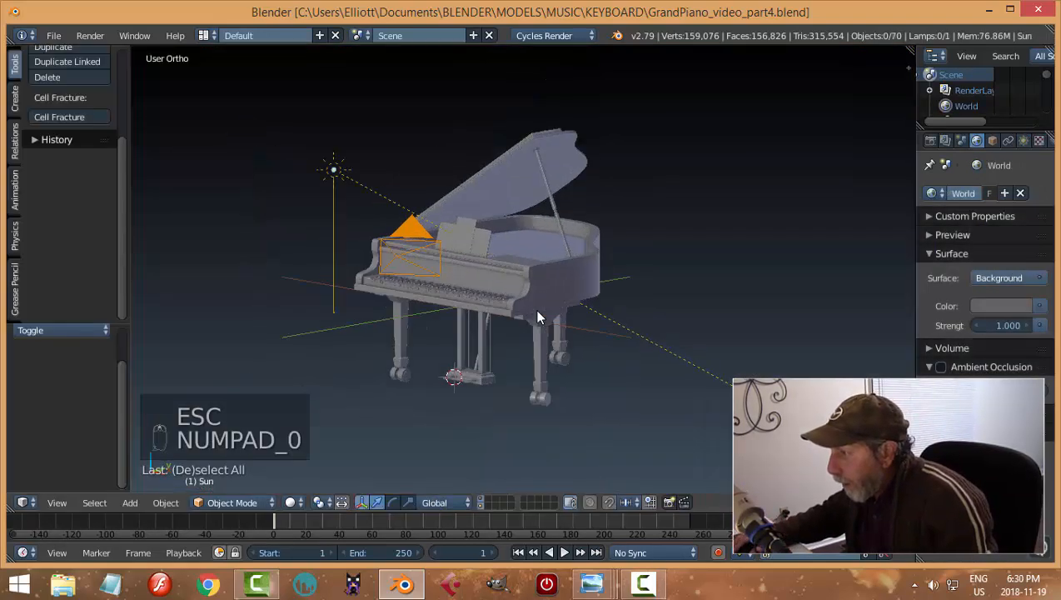
middle_click_drag(550, 317, 487, 316)
right_click(416, 302)
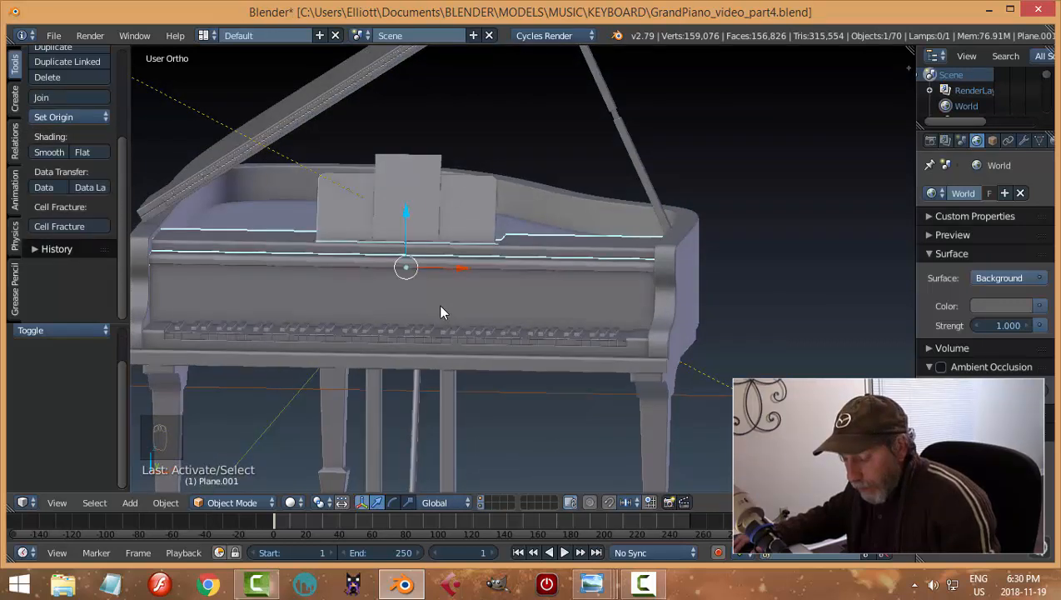
key("shift+s")
left_click(442, 310)
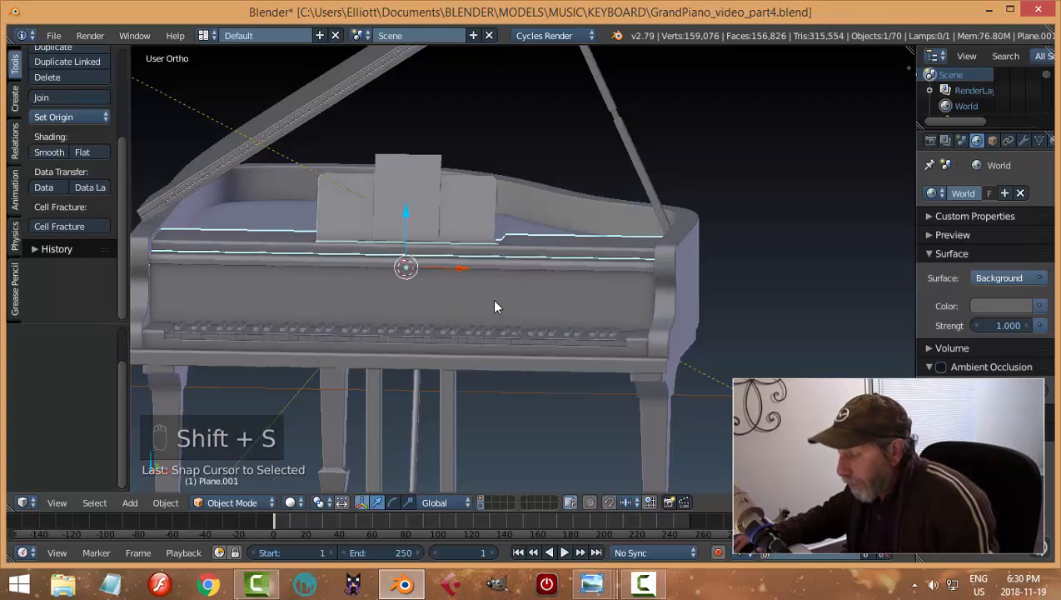
key("a")
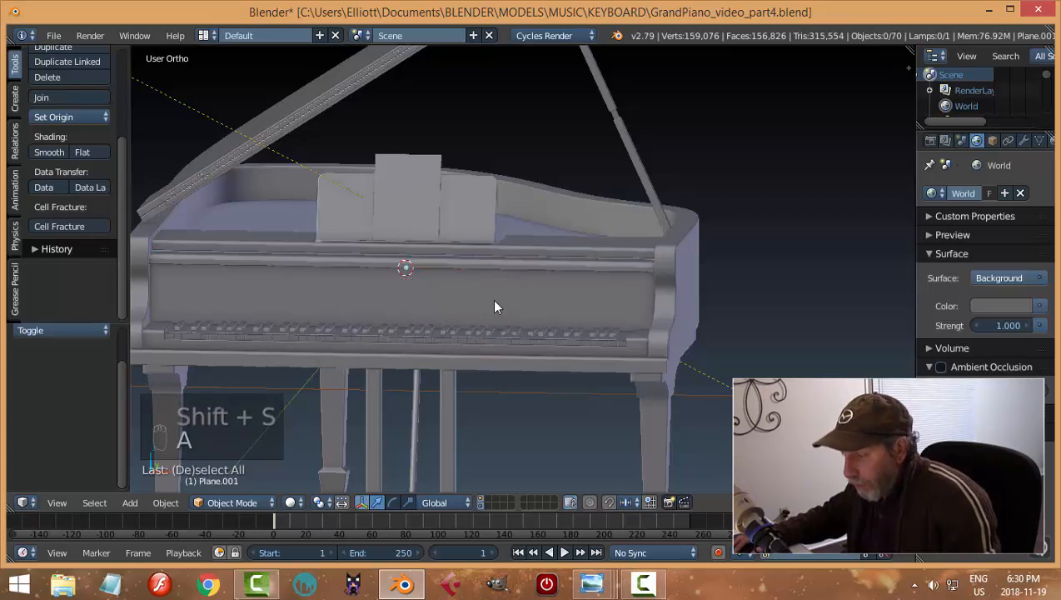
Add a text object at the 3D cursor and move it -1.352 along Y, out in front of the piano's front panel
key("shift+a")
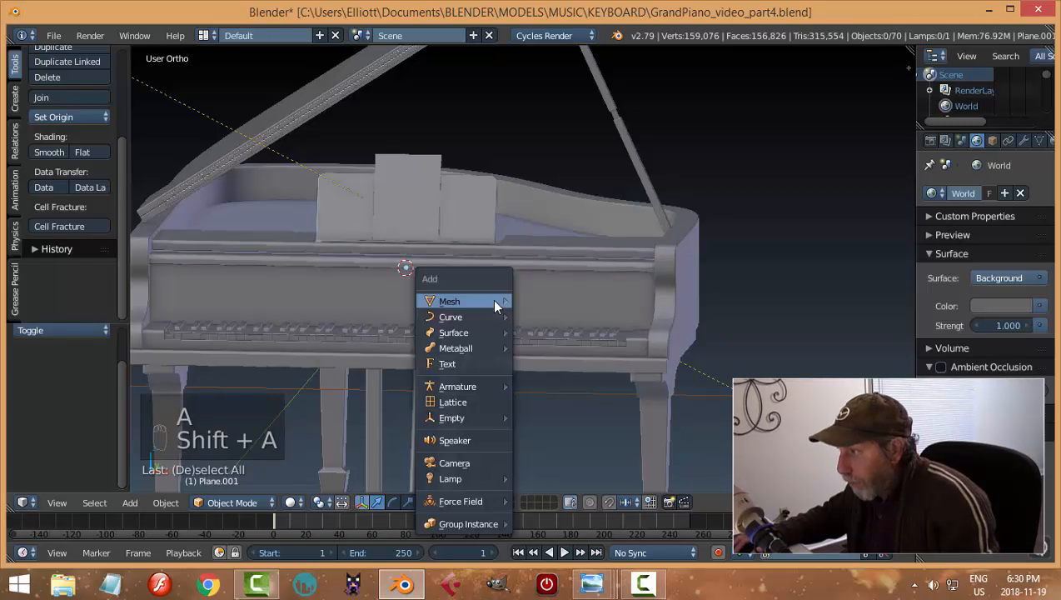
left_click(466, 363)
middle_click_drag(471, 360, 510, 341)
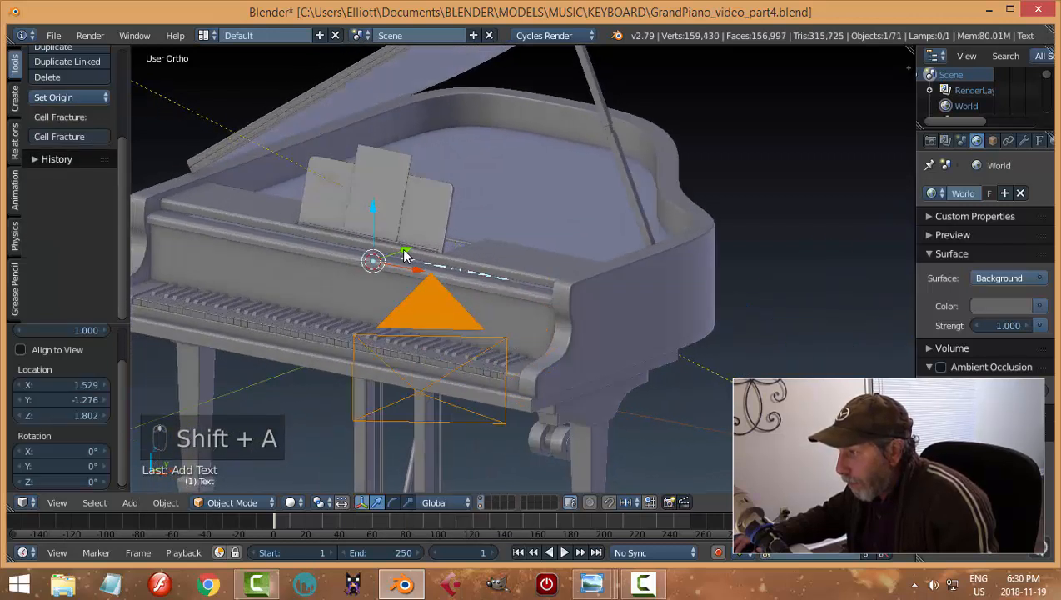
left_click_drag(404, 254, 342, 275)
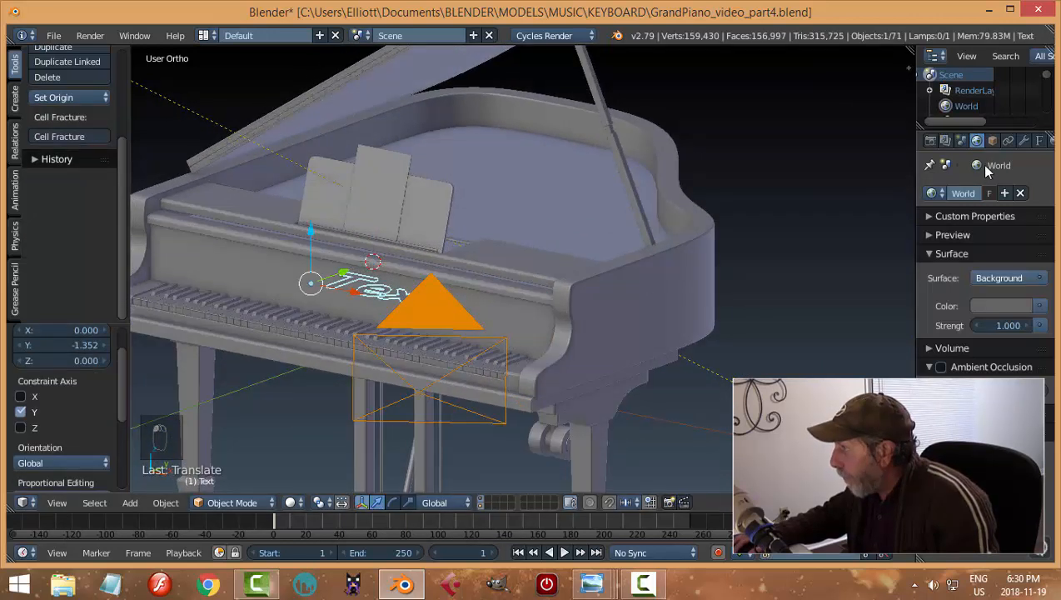
Centre the text's horizontal alignment and rotate it 90° about X so it stands upright facing the front
left_click(1039, 140)
scroll(957, 308, "down", 10)
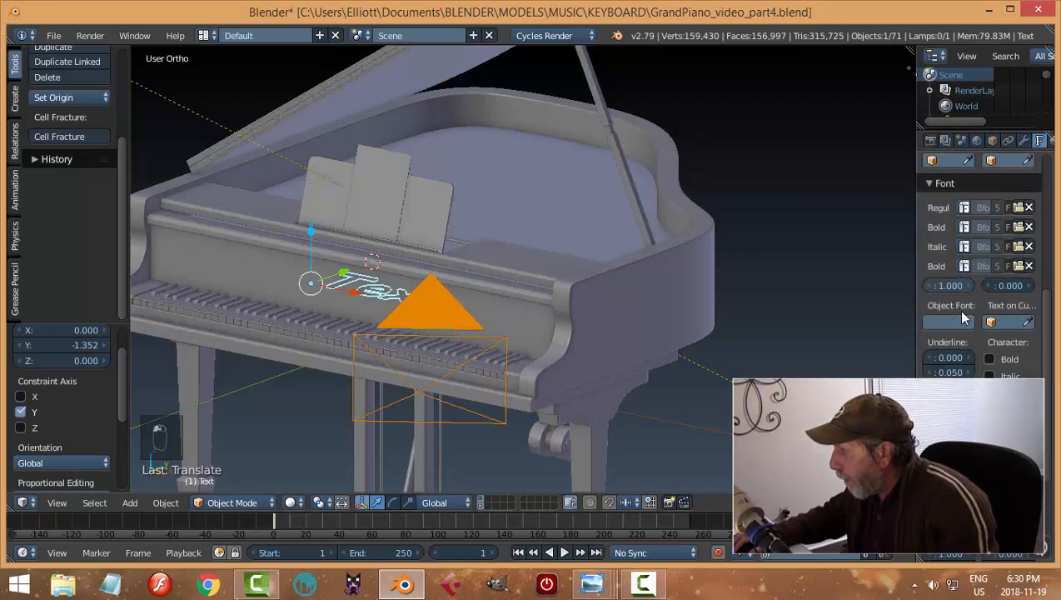
left_click(955, 354)
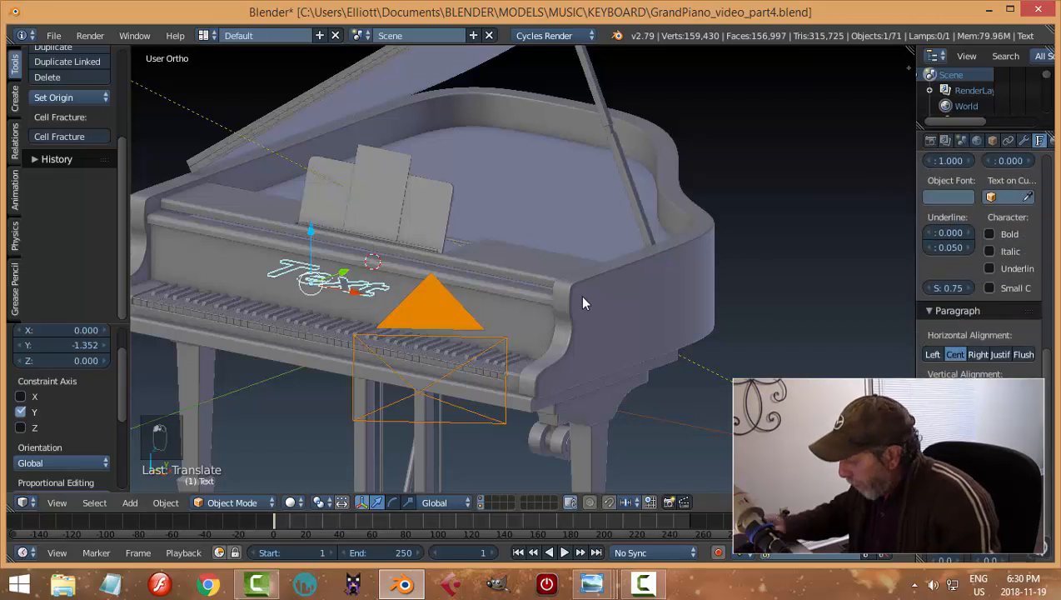
key("KP_1")
key("r")
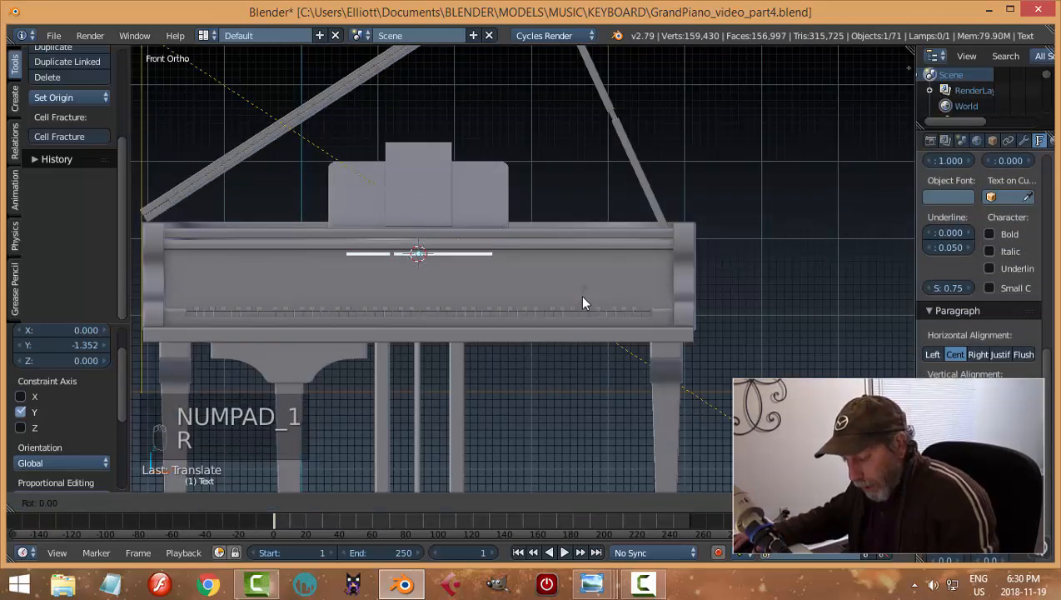
key("9")
key("0")
key("Return")
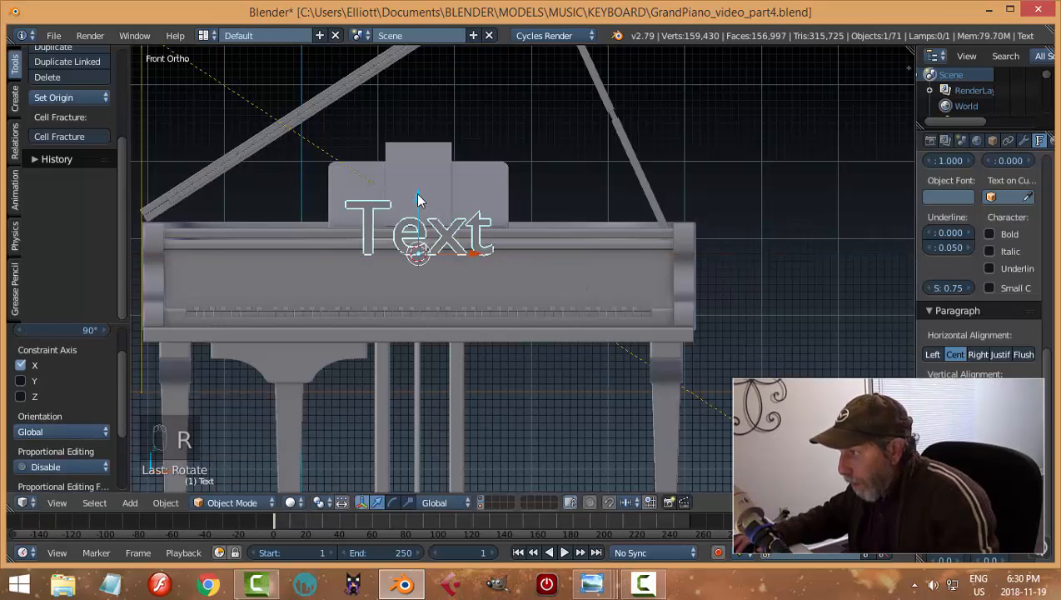
Move the text -0.661 along Z in front of the panel above the keys and scale it by 0.621
key("g")
key("z")
left_click(488, 252)
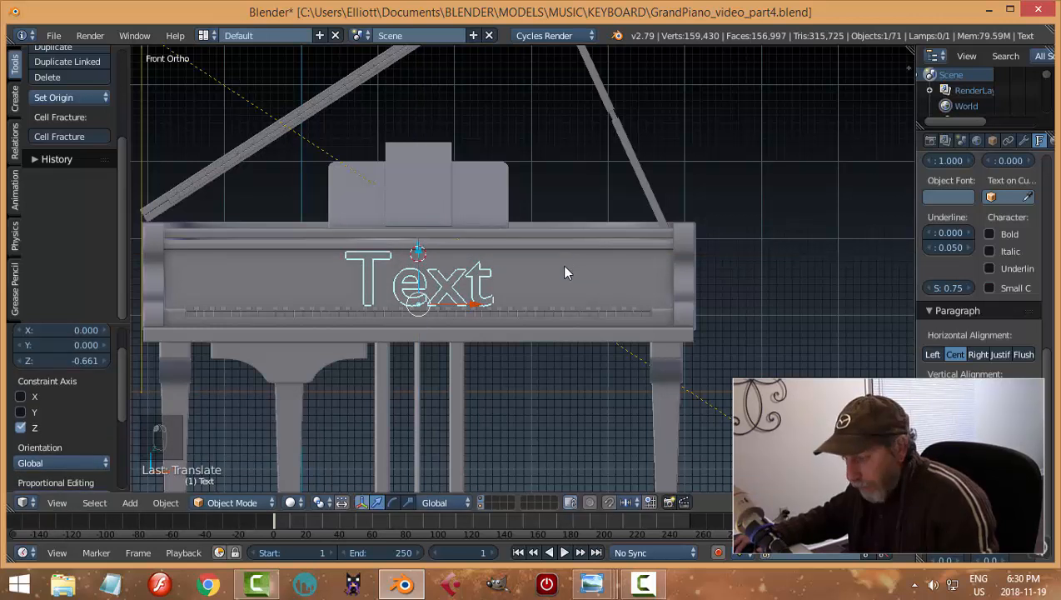
key("s")
left_click(498, 278)
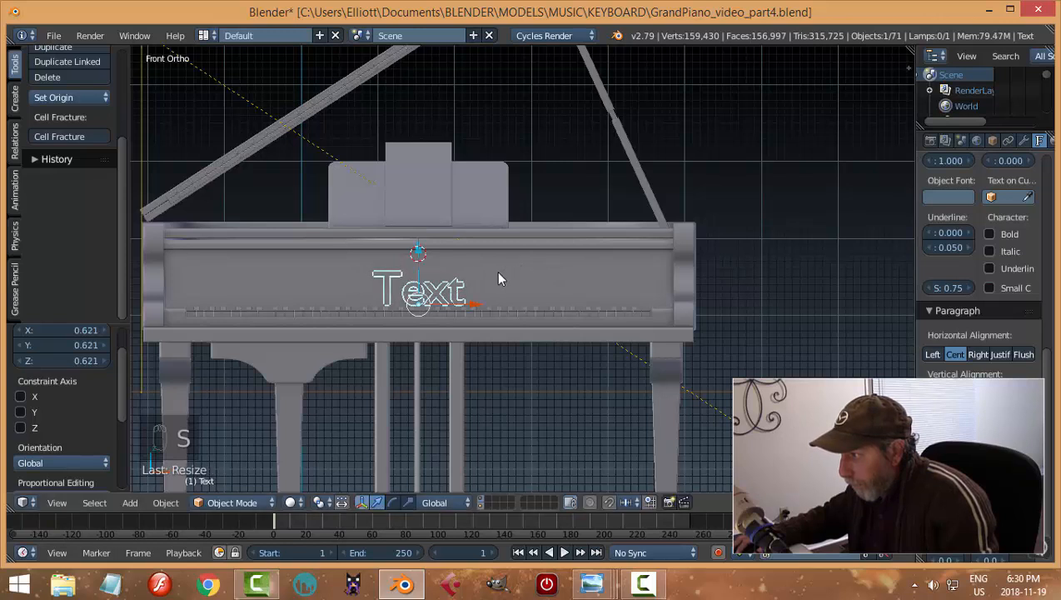
Raise the scaled text 0.132 along Z to sit within the panel above the keys
key("g")
key("z")
left_click(416, 237)
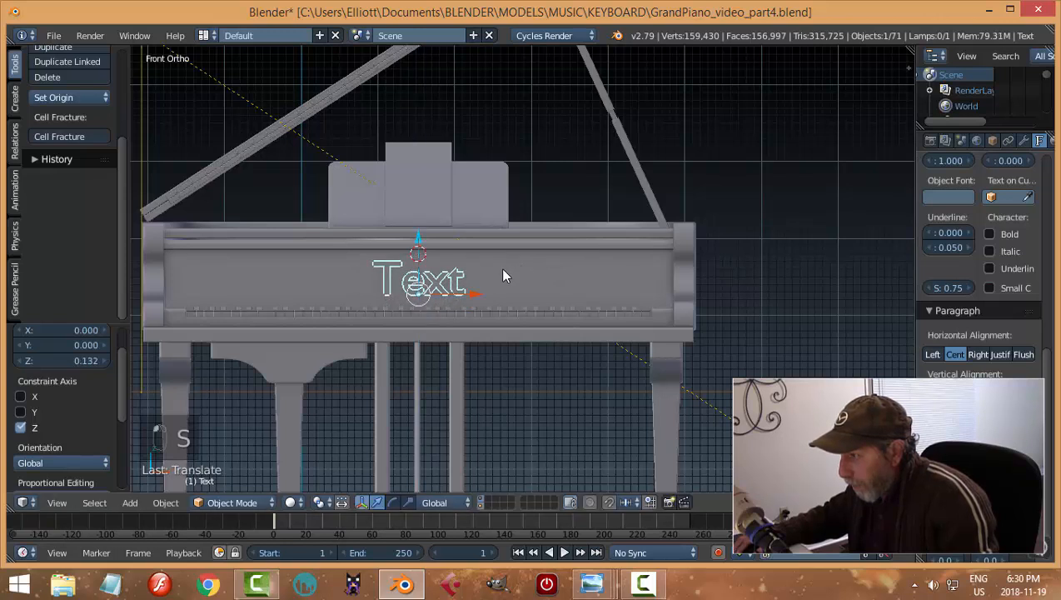
middle_click_drag(500, 271, 350, 308)
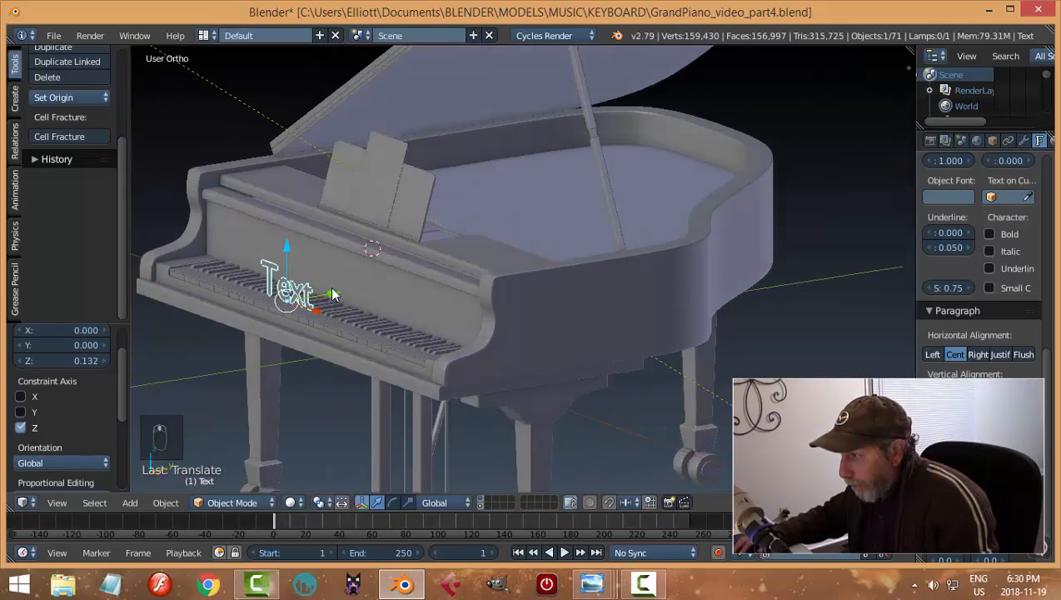
Move the text 0.811 along Y towards the piano's front panel
key("g")
key("y")
left_click(383, 282)
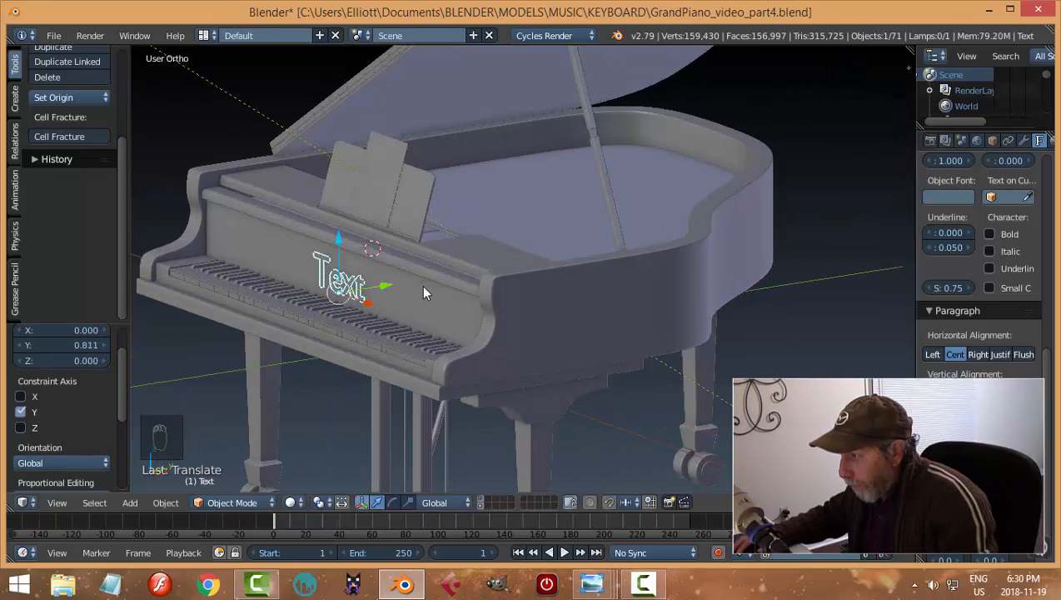
Replace the default wording of the text object with the maker's surname as the piano's front panel lettering
key("Tab")
key("BackSpace")
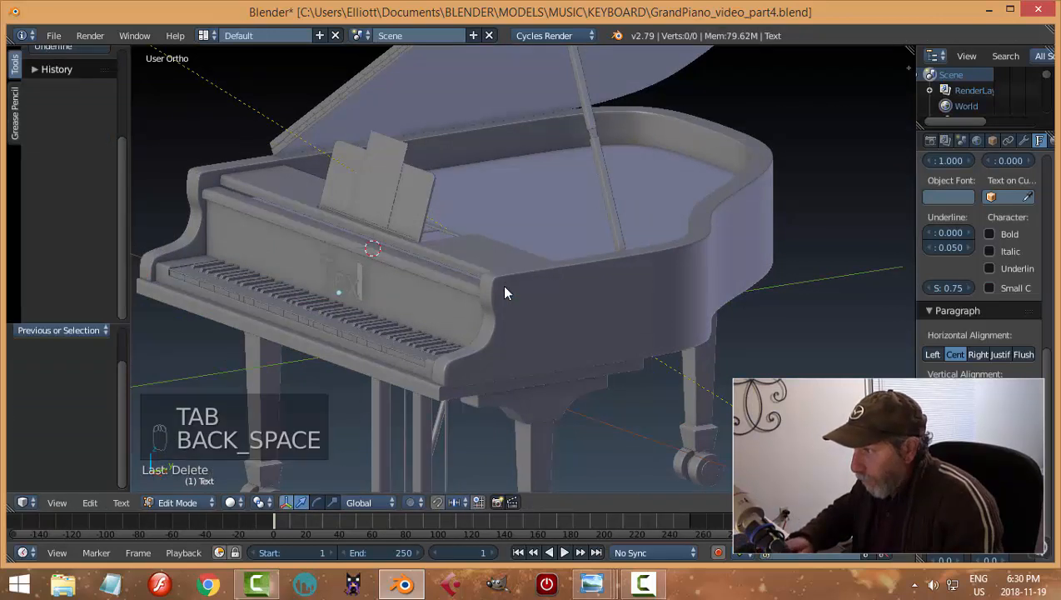
key("BackSpace")
key("BackSpace")
key("BackSpace")
key("BackSpace")
key("BackSpace")
middle_click_drag(504, 293, 546, 274)
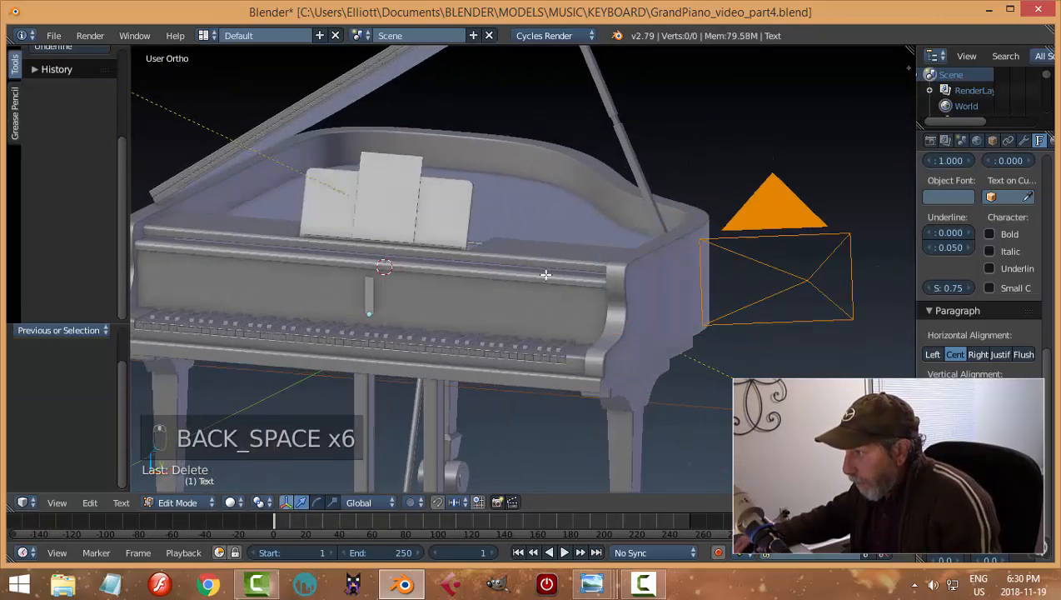
type("D")
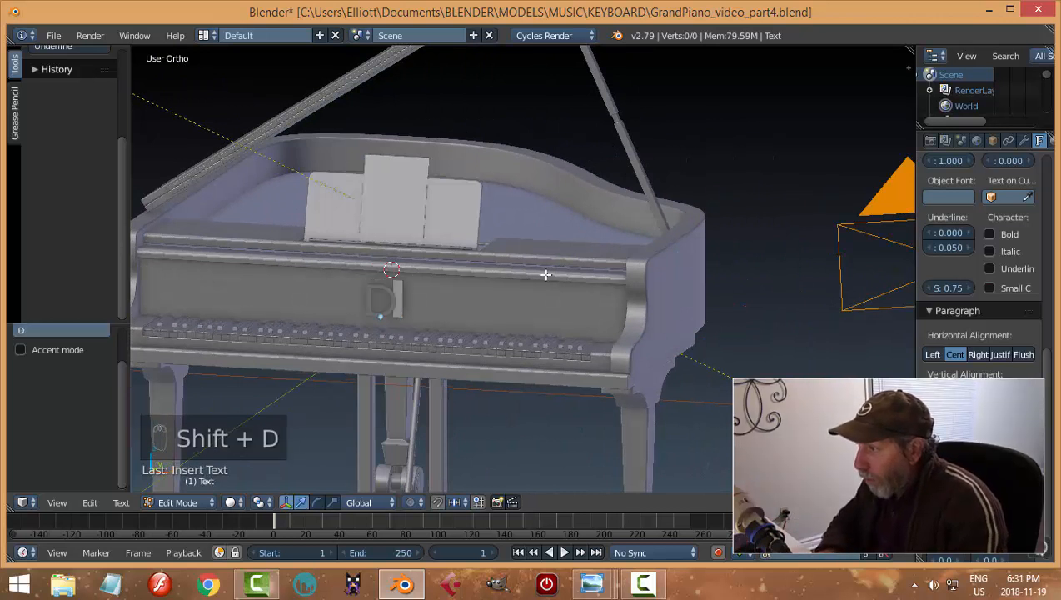
type("onovan")
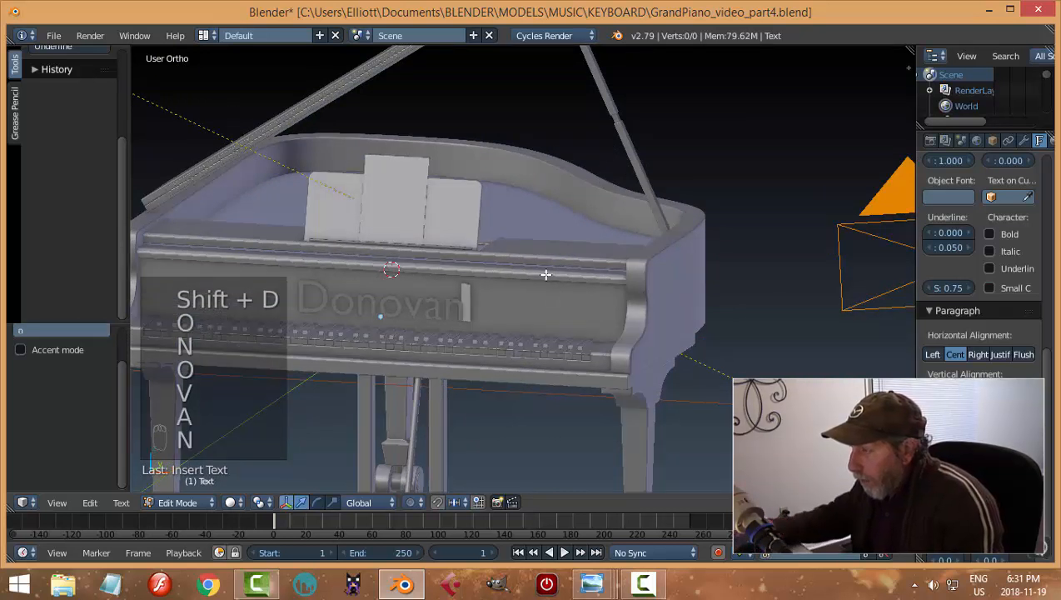
Return to Object Mode and move the lettering 0.107 along Y, closer to the front panel
key("Tab")
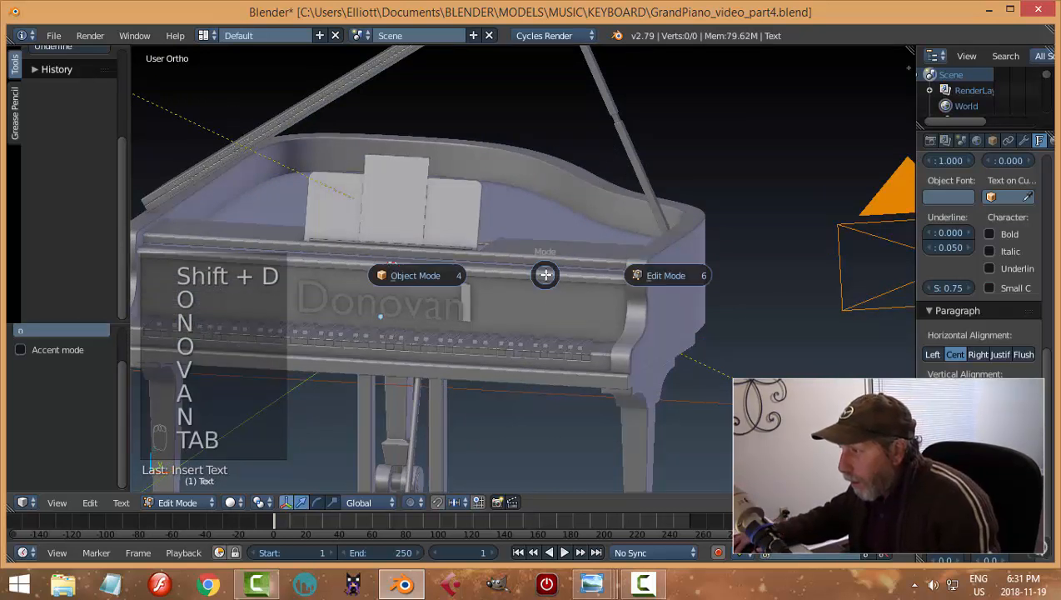
left_click(451, 274)
middle_click_drag(530, 300, 440, 304)
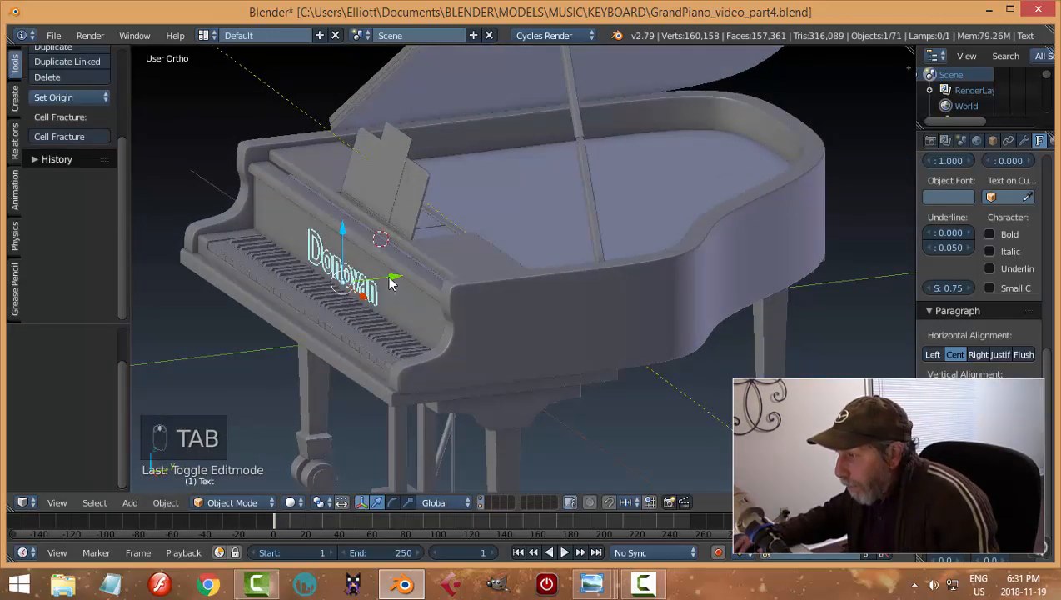
left_click_drag(391, 283, 486, 273)
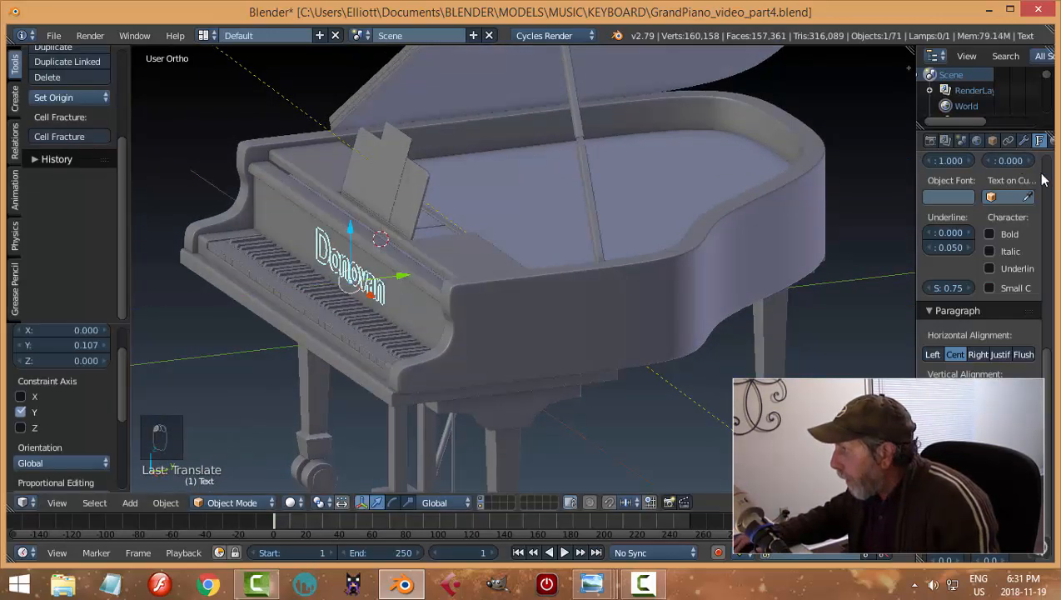
Load kokila.ttf from C:\Windows\Fonts as the lettering's regular font, using thumbnail previews to choose it
scroll(1010, 250, "up", 5)
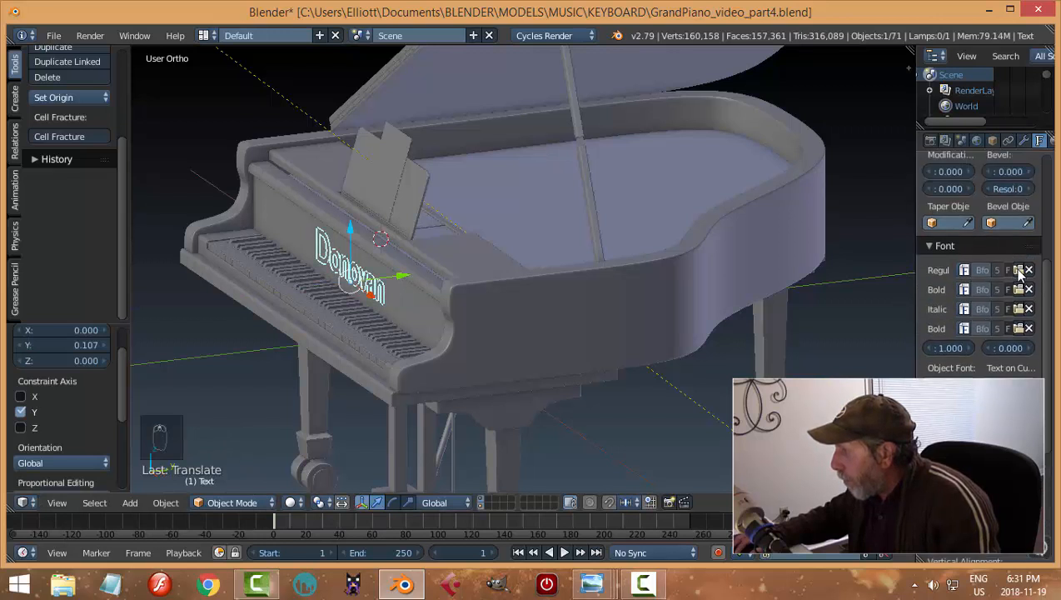
left_click(1018, 270)
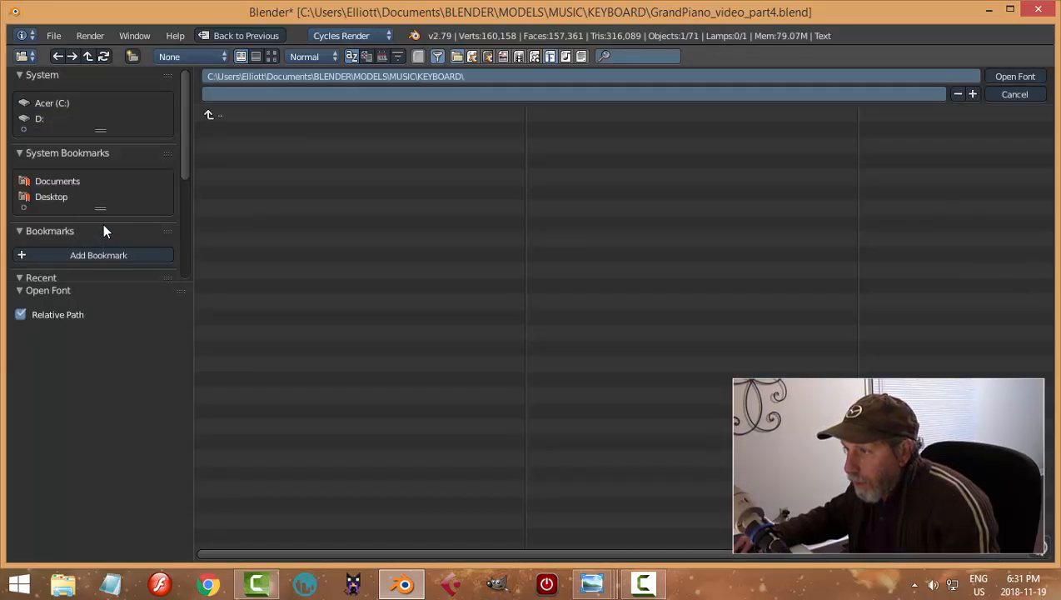
mouse_move(112, 217)
left_mouse_down()
mouse_move(113, 230)
mouse_move(115, 205)
left_mouse_up()
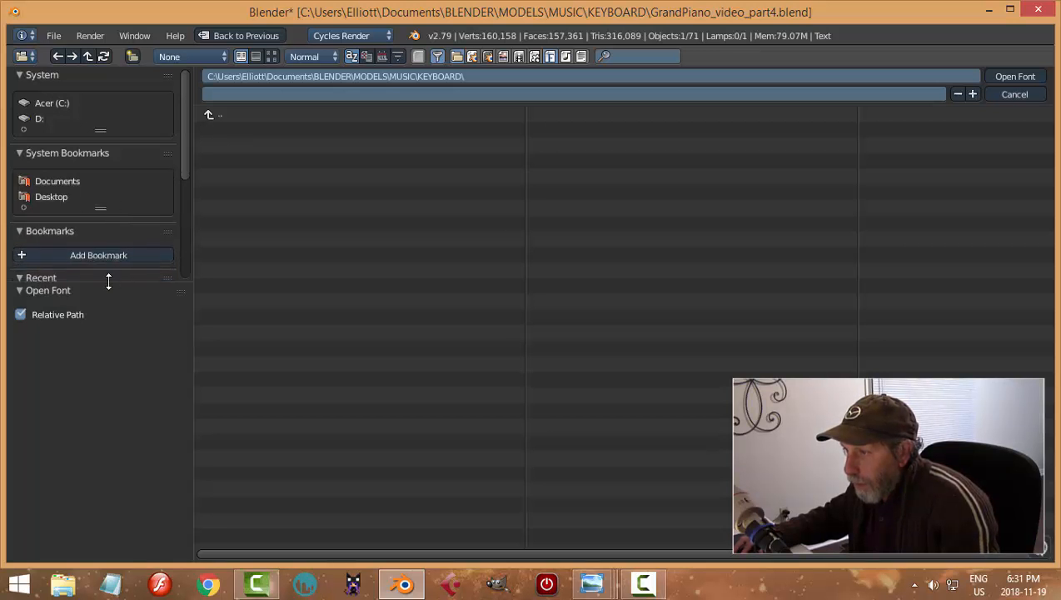
left_click_drag(95, 284, 93, 458)
left_click(98, 335)
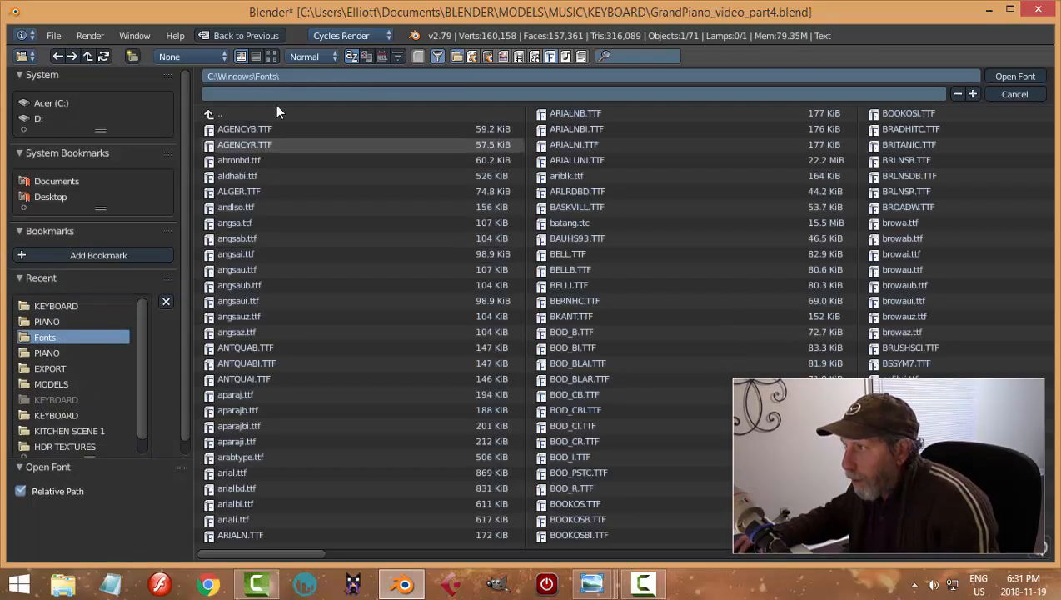
left_click(271, 56)
left_click_drag(1050, 125, 1049, 333)
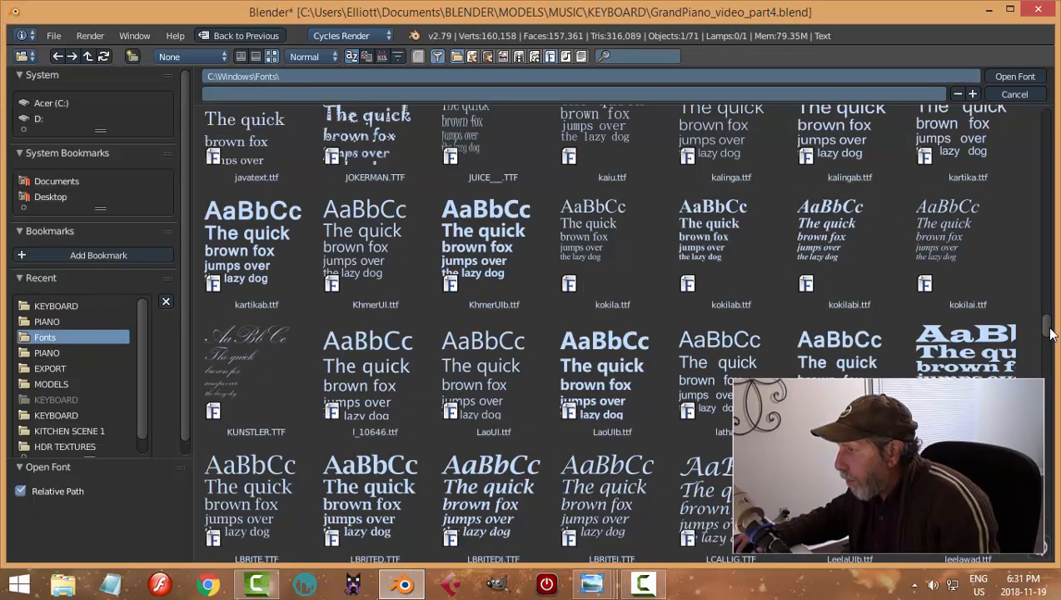
left_click(600, 227)
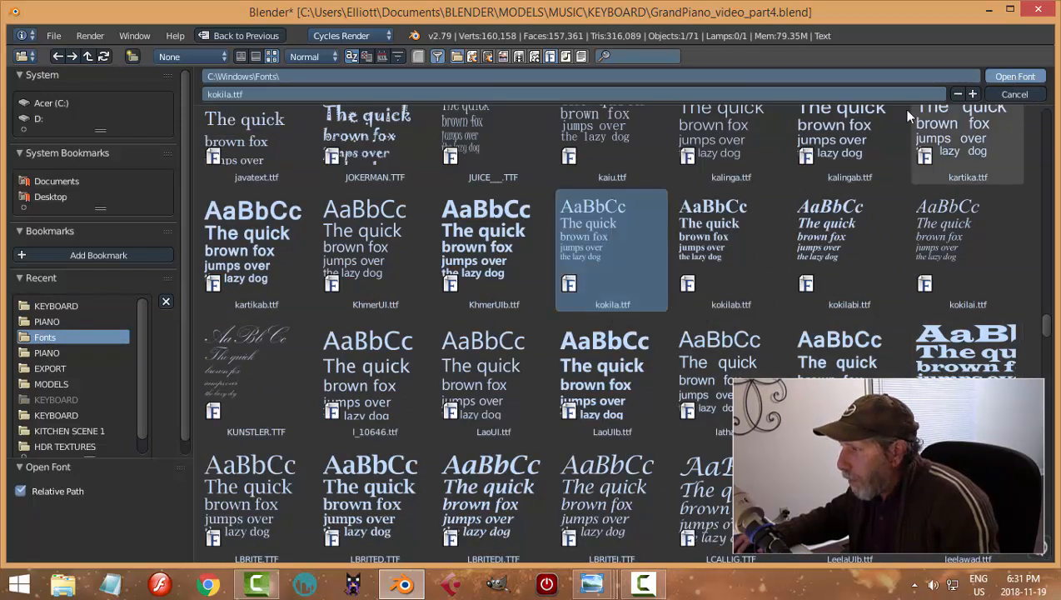
left_click(1014, 76)
Give the lettering thickness with an extrusion of 0.002 and a bevel depth of 0.008
scroll(406, 307, "up", 3)
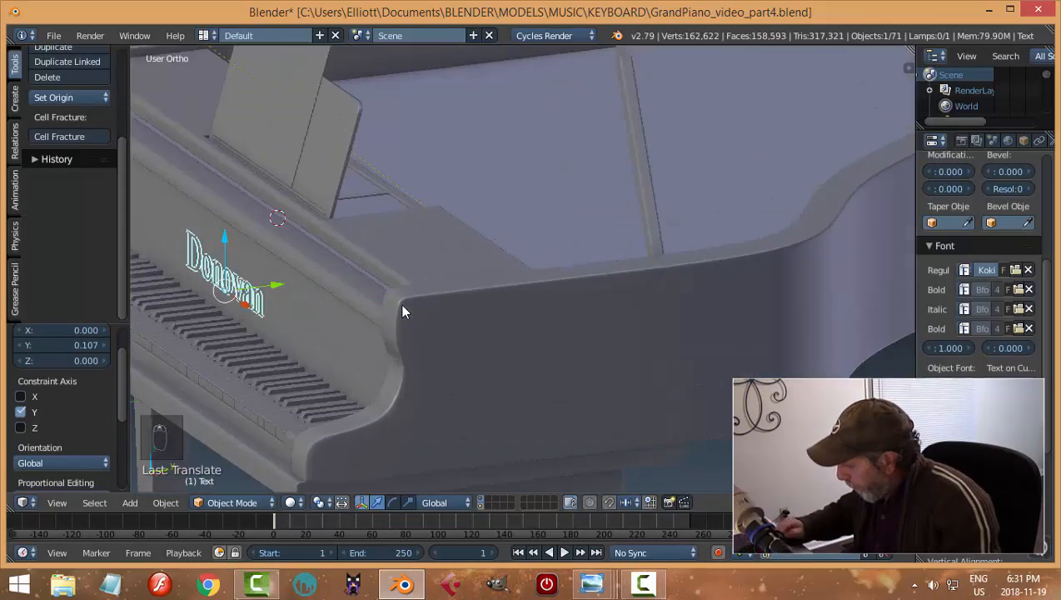
key("KP_Decimal")
scroll(402, 307, "down", 1)
middle_click_drag(403, 306, 430, 313)
scroll(1016, 264, "up", 3)
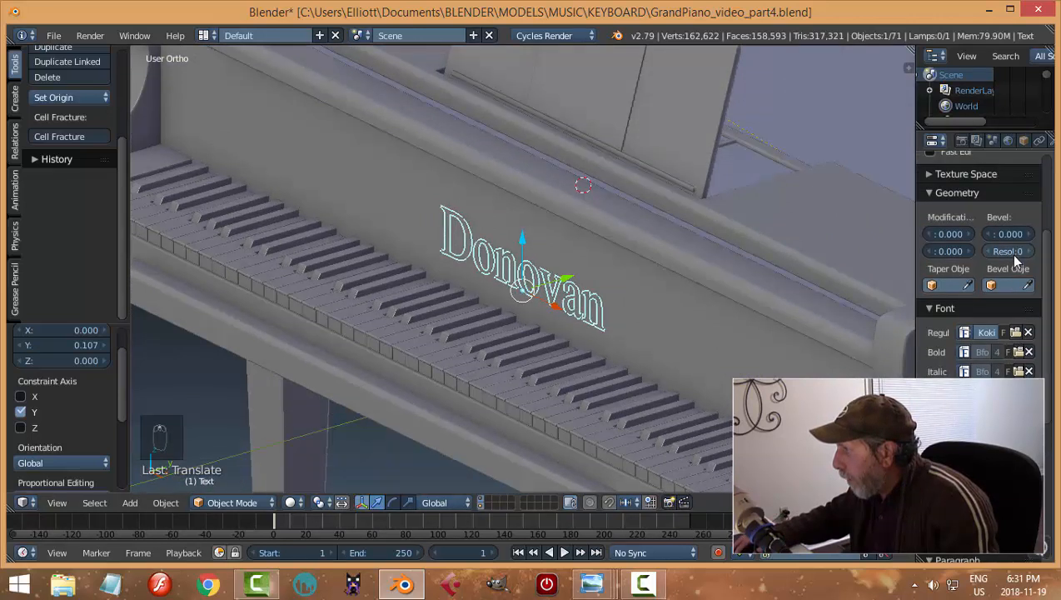
scroll(737, 296, "up", 1)
middle_click_drag(738, 292, 658, 270, "shift")
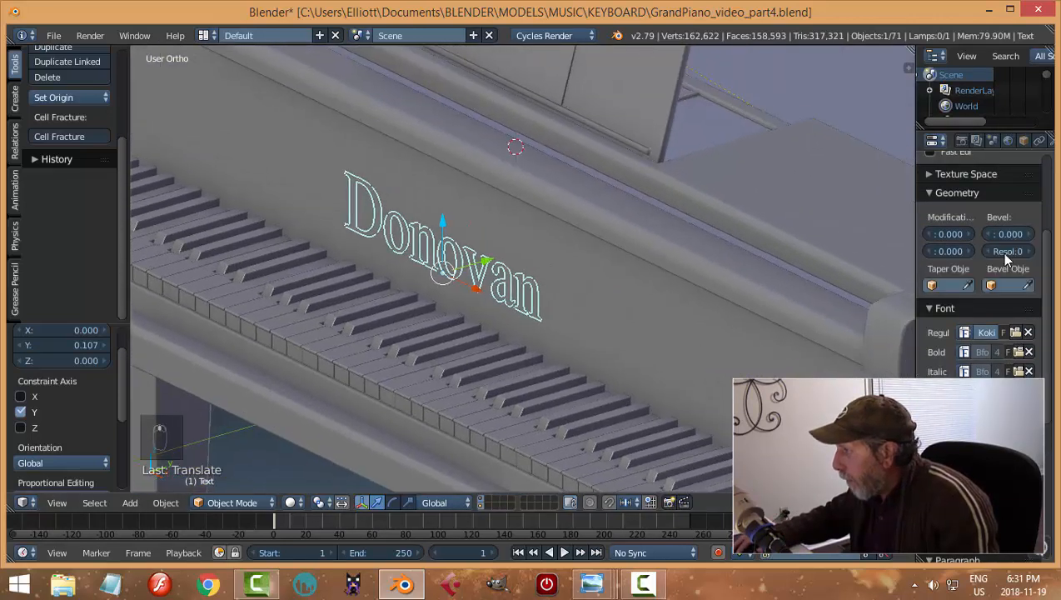
left_click_drag(1010, 234, 973, 251)
Move the thickened lettering 0.014 along Y into the front panel, deselect it and save the file
middle_click_drag(570, 323, 498, 273)
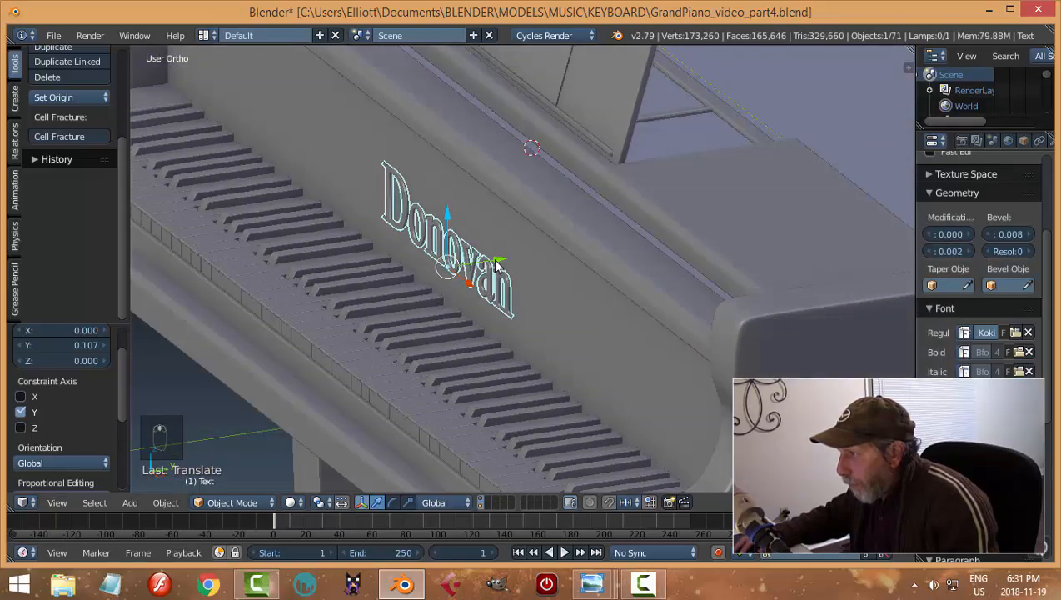
left_click_drag(497, 260, 500, 260)
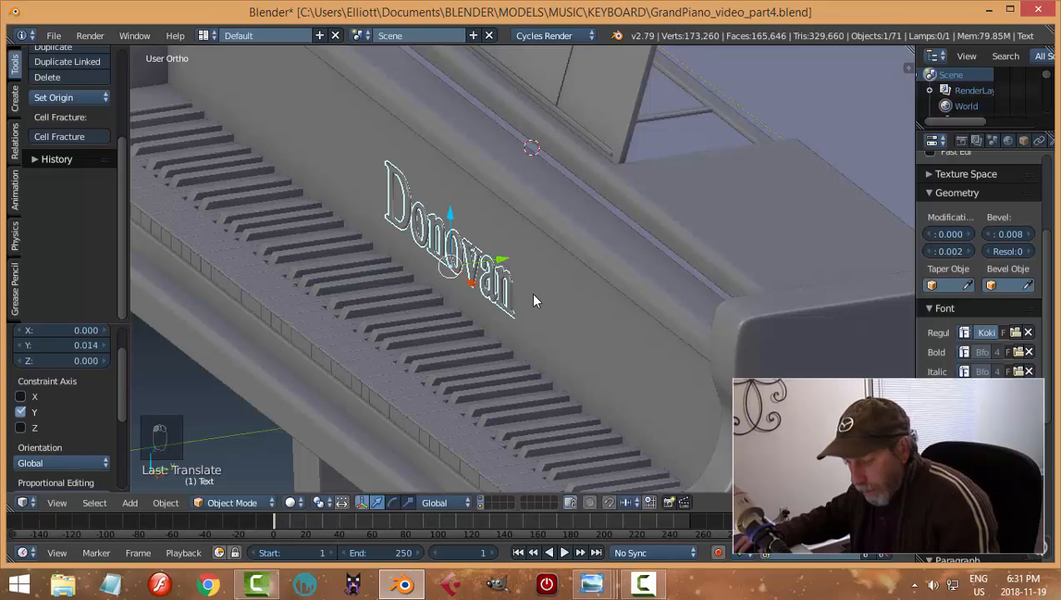
key("a")
middle_click_drag(531, 293, 588, 269)
scroll(655, 270, "down", 6)
scroll(571, 256, "down", 2)
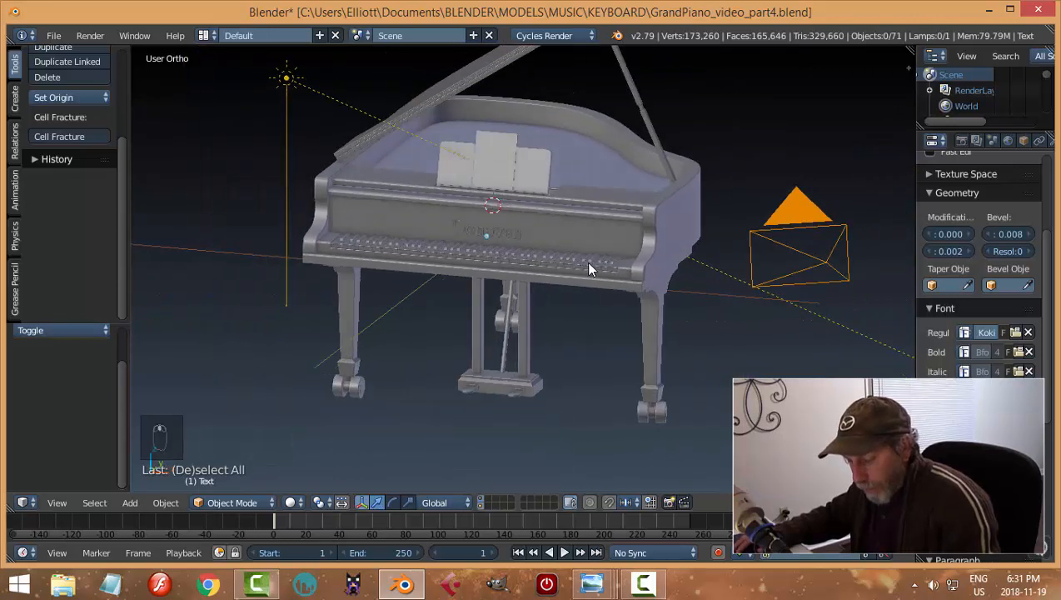
key("ctrl+s")
Add a mesh plane at the 3D cursor and move it -4.184 along Z beneath the piano
key("shift+a")
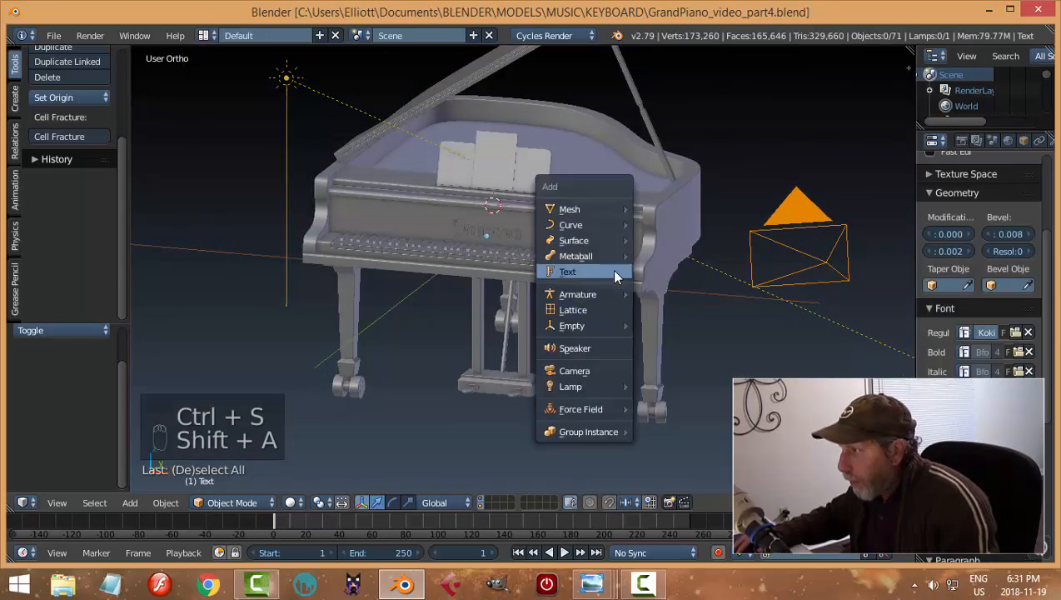
mouse_move(591, 209)
left_click(655, 213)
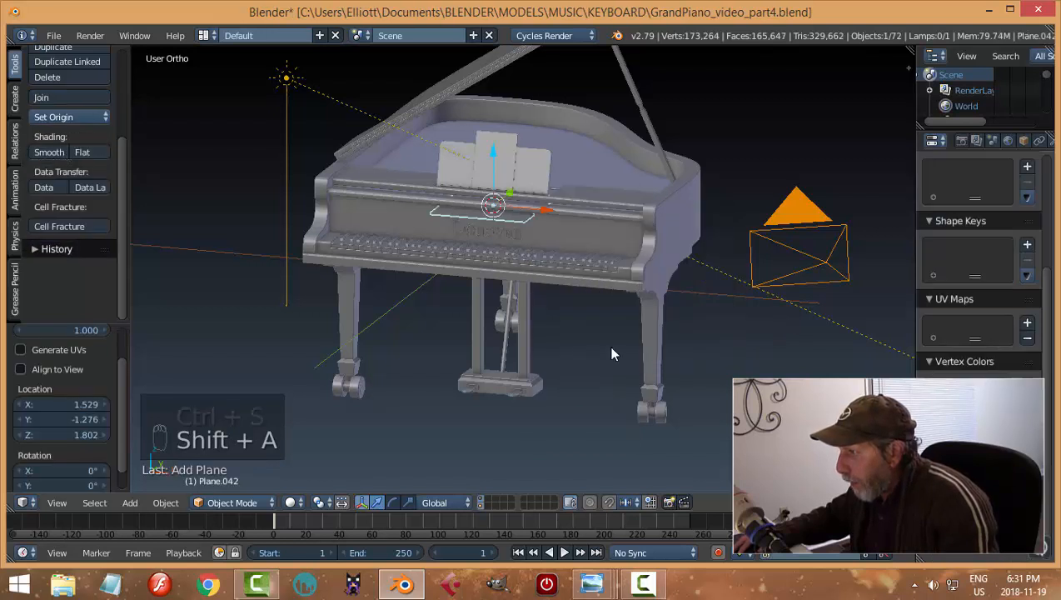
left_click_drag(496, 158, 543, 352)
Scale the plane by 15 to form a large floor
type("s")
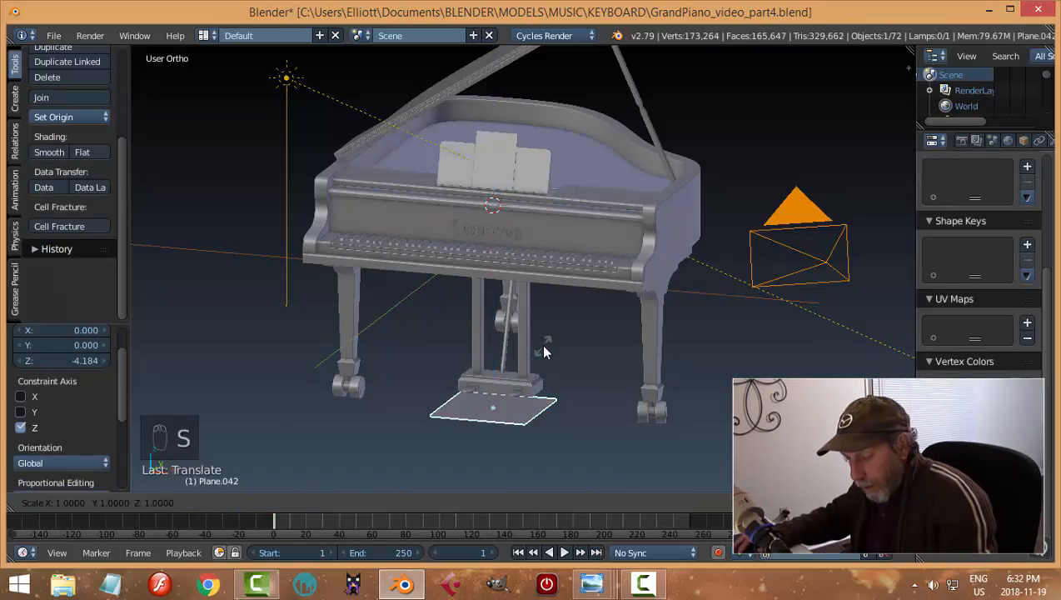
type("15")
key("Return")
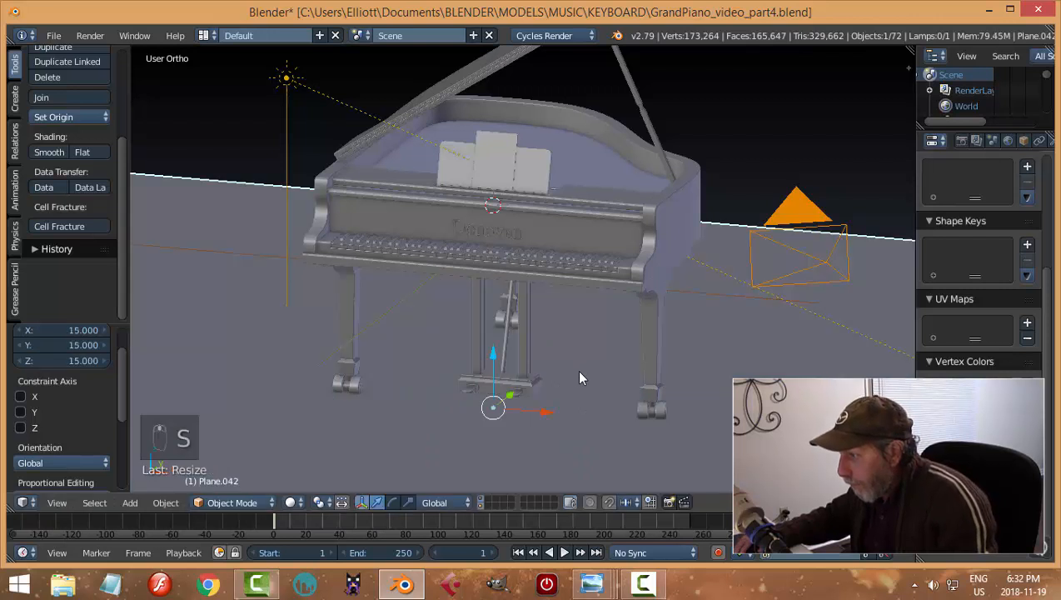
Lower the floor plane by 0.113 and a further 0.044 along Z to meet the casters, using the front view
middle_click_drag(576, 369, 533, 390)
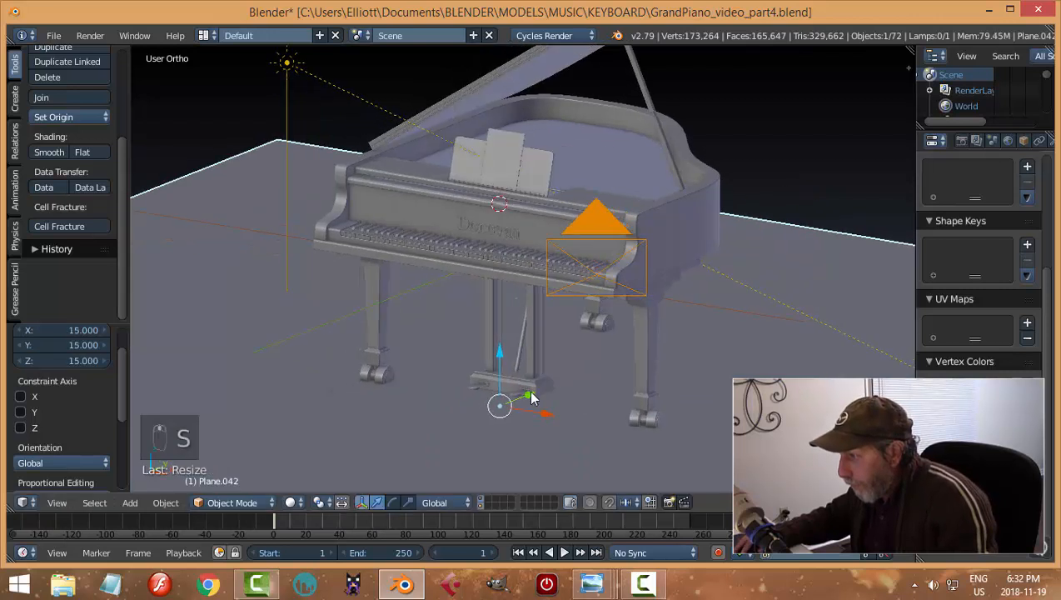
left_click(602, 341)
left_click_drag(581, 323, 588, 327)
key("KP_1")
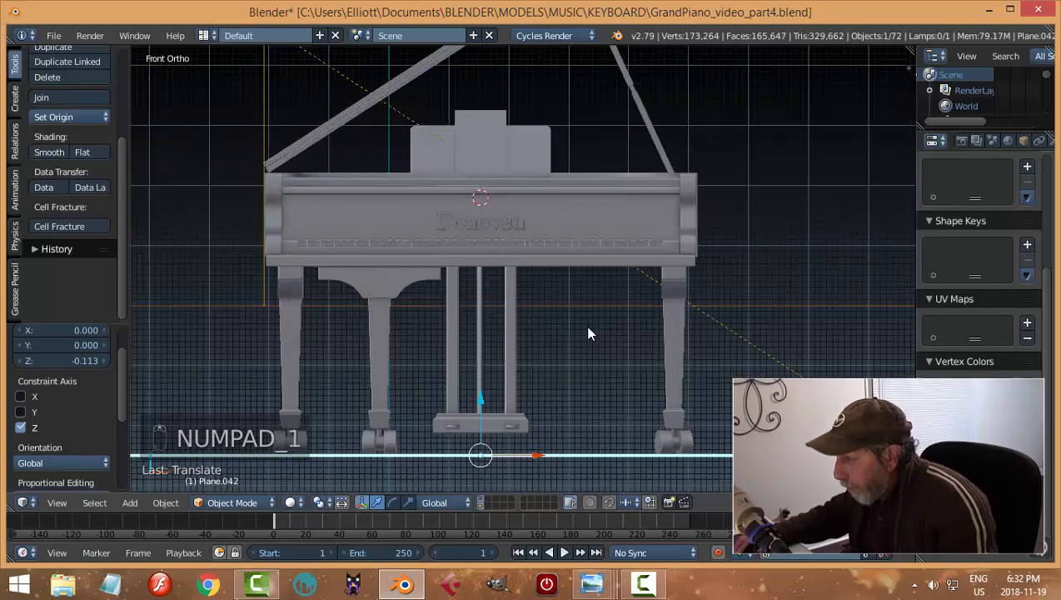
scroll(588, 334, "up", 4)
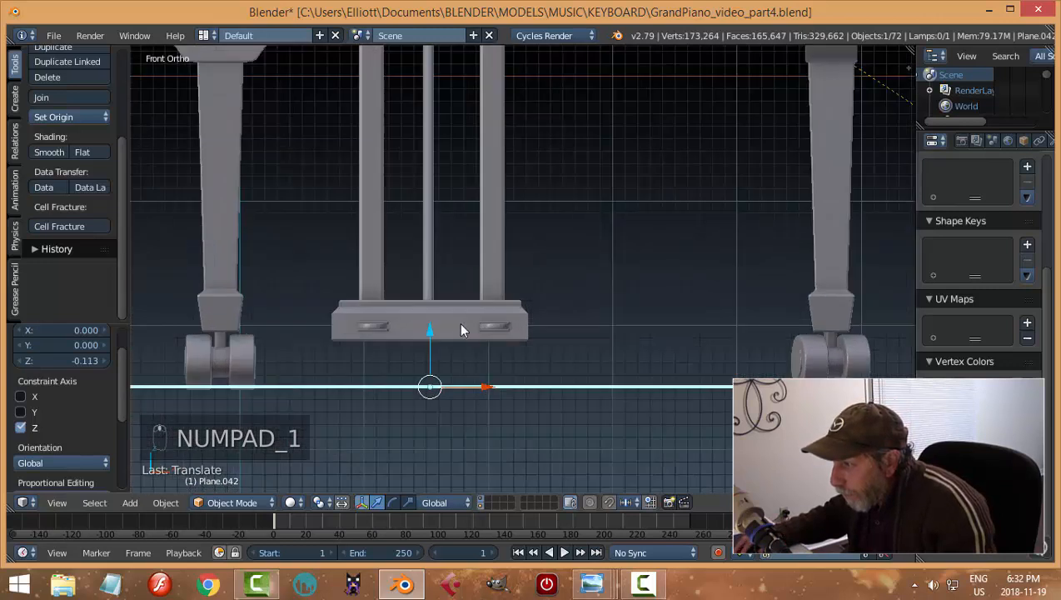
left_click_drag(431, 330, 433, 335)
Fine-adjust the floor plane's height along Z against the caster wheels and deselect it
middle_click_drag(618, 323, 586, 331)
scroll(571, 347, "down", 3)
scroll(566, 329, "up", 2)
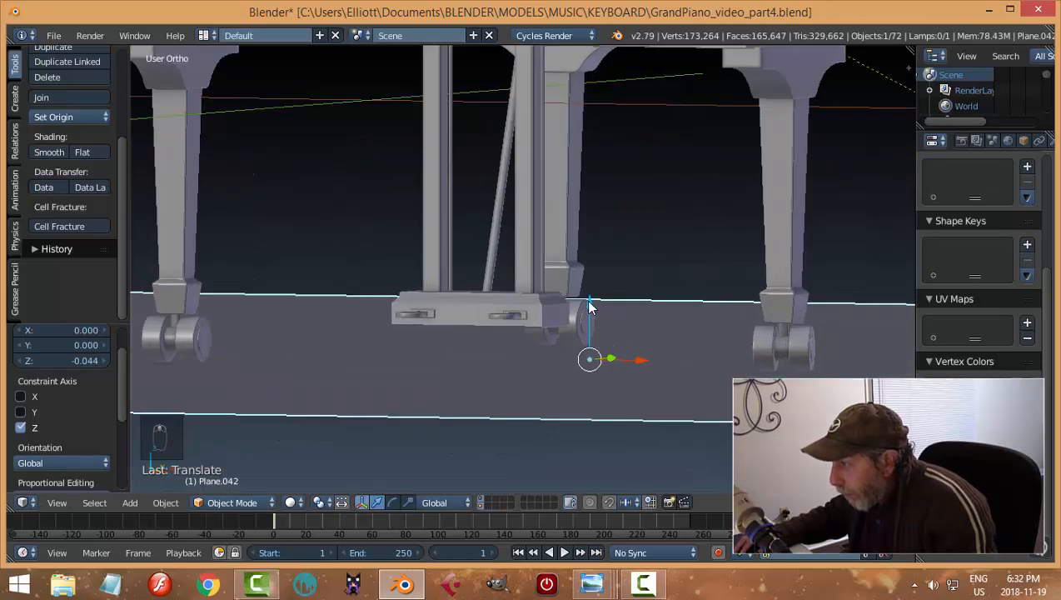
left_click_drag(588, 301, 589, 306)
key("a")
scroll(612, 302, "down", 2)
middle_click_drag(623, 298, 590, 323)
scroll(591, 322, "down", 3)
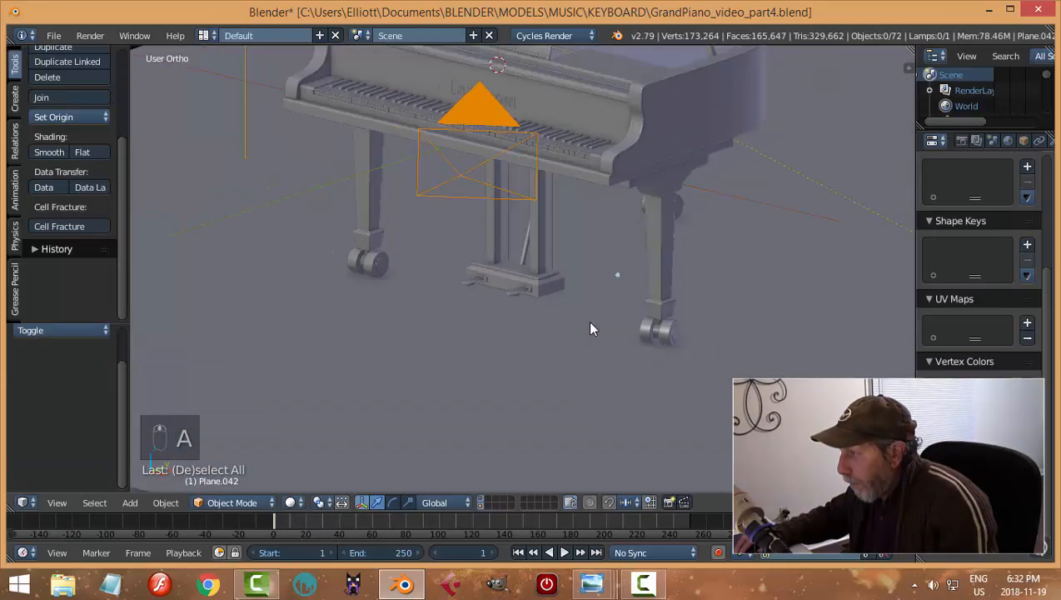
Switch to the camera view with nothing selected and orbit it to look down on the piano from a higher angle
right_click(586, 377)
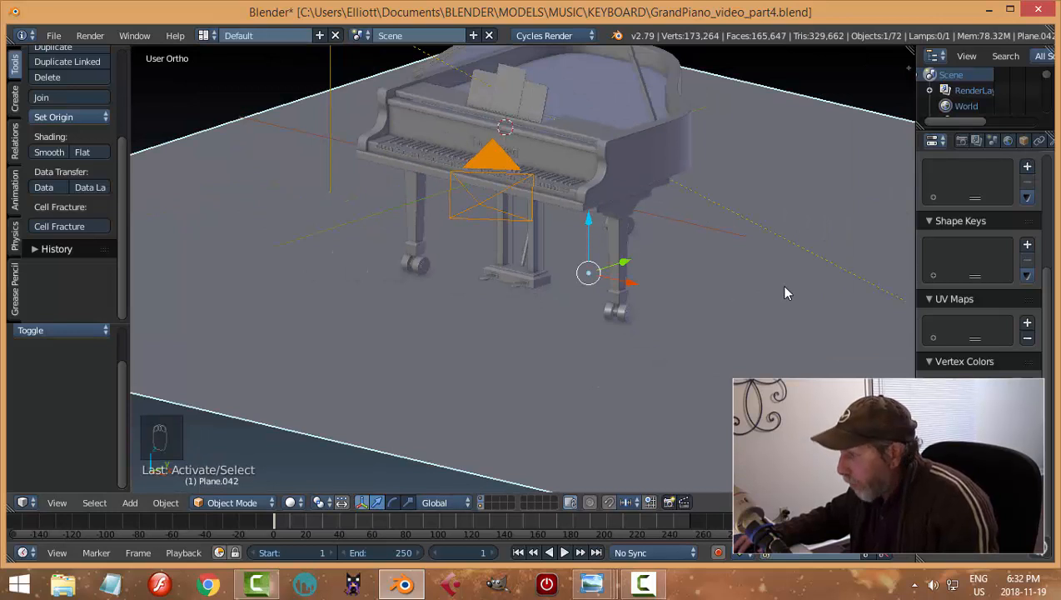
key("a")
middle_click_drag(742, 283, 764, 300)
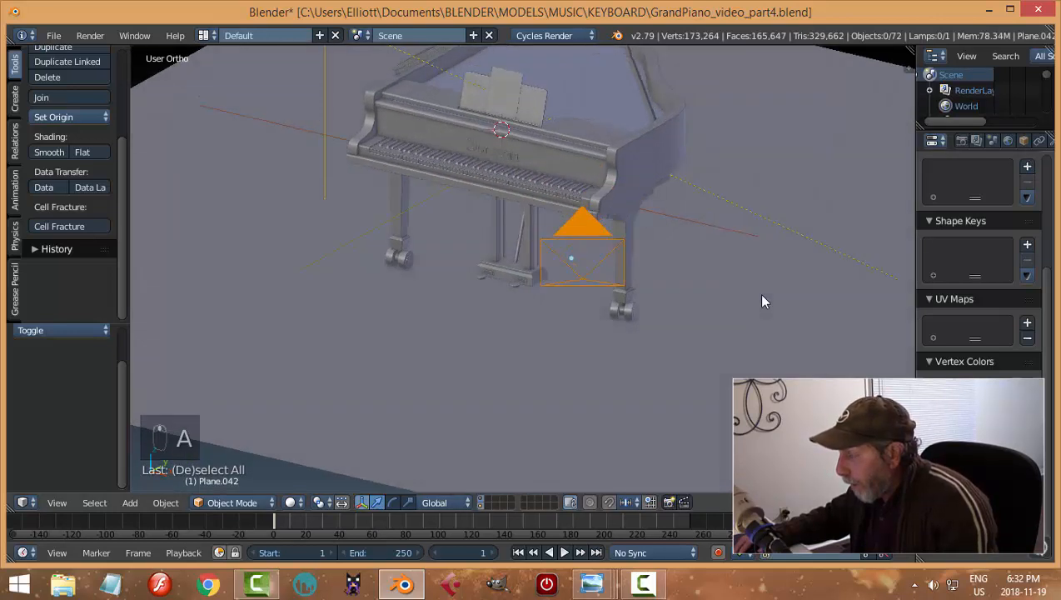
key("KP_0")
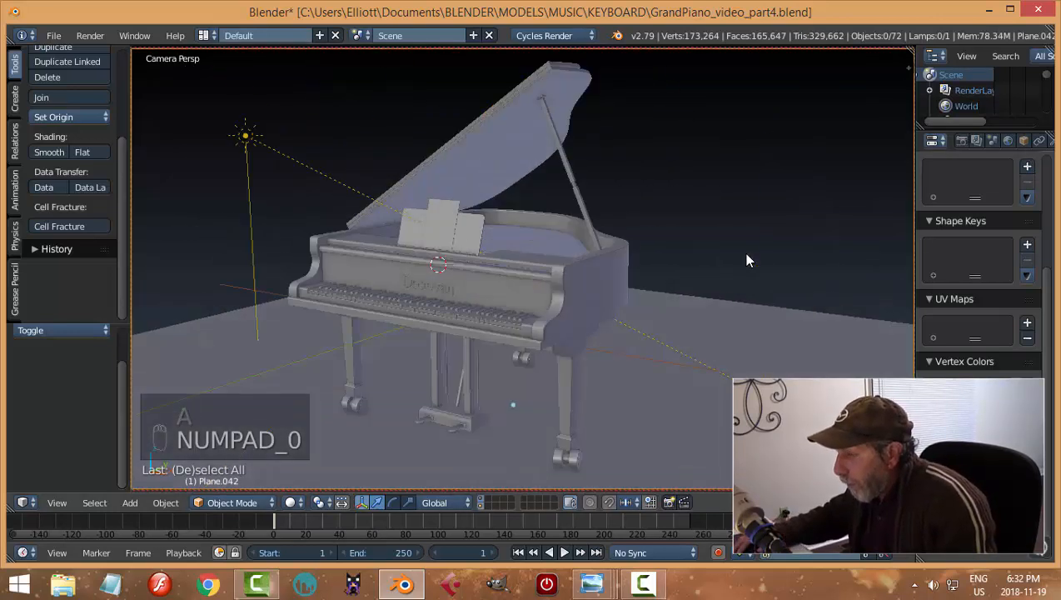
mouse_move(706, 281)
middle_mouse_down()
mouse_move(699, 290)
mouse_move(711, 283)
middle_mouse_up()
Move the floor plane 2.968 along Y and -3.392 along X so it extends farther behind the piano
right_click(710, 282)
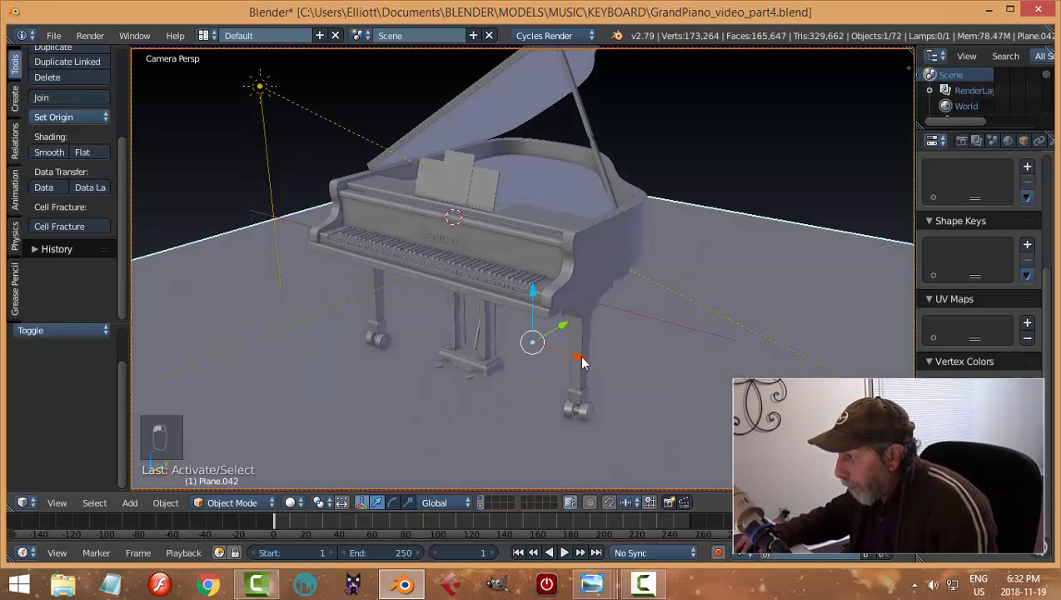
left_click_drag(580, 357, 553, 264)
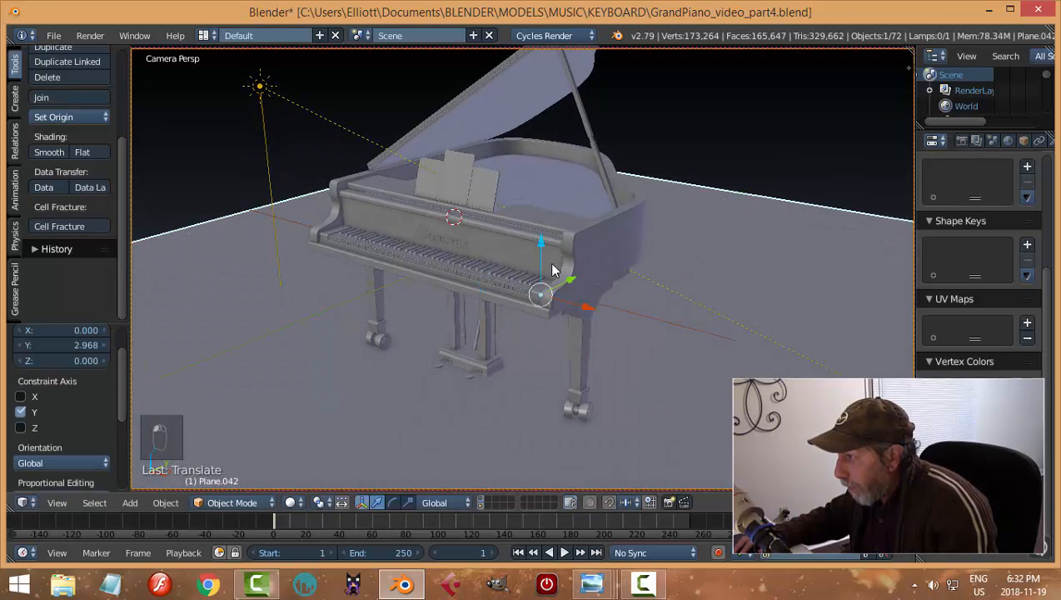
left_click_drag(586, 311, 513, 263)
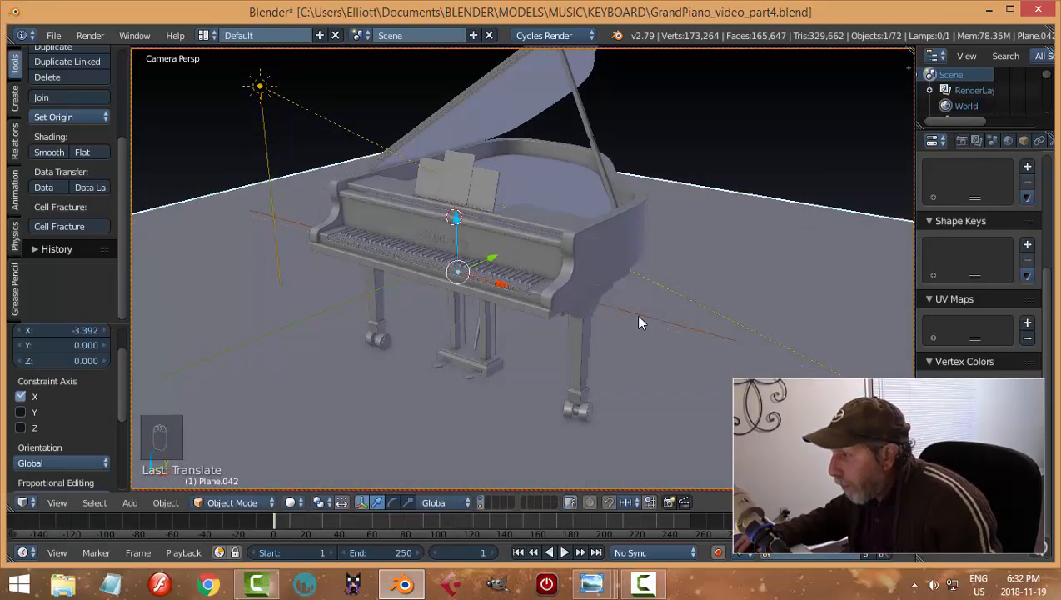
Preview the piano's lighting in rendered shading, rotate the sun lamp 31.7° in the camera view, and check the render again
key("shift+z")
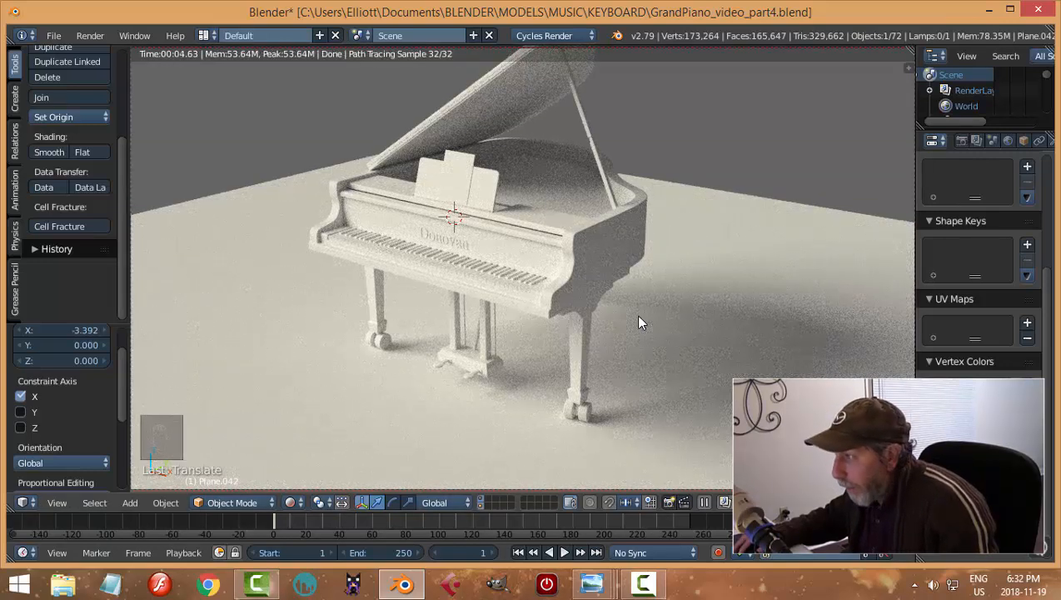
key("shift+z")
right_click(259, 88)
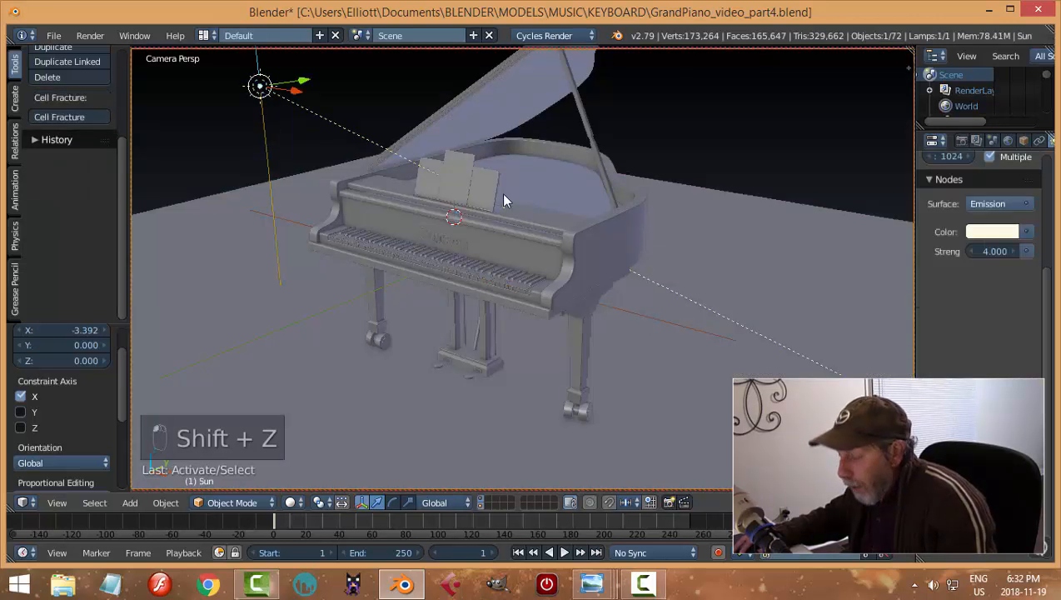
key("r")
left_click(427, 310)
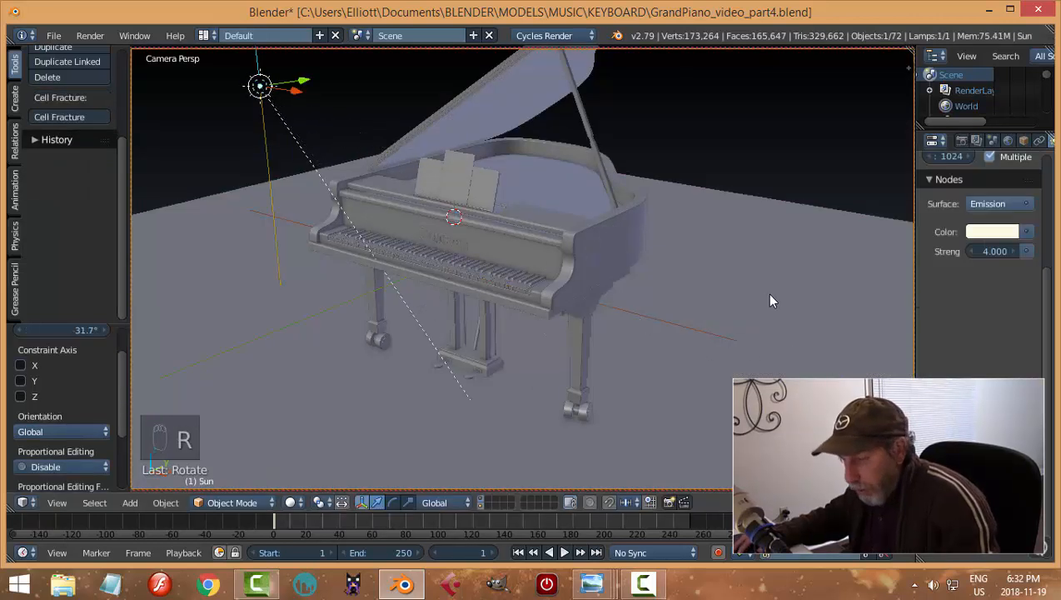
key("shift+z")
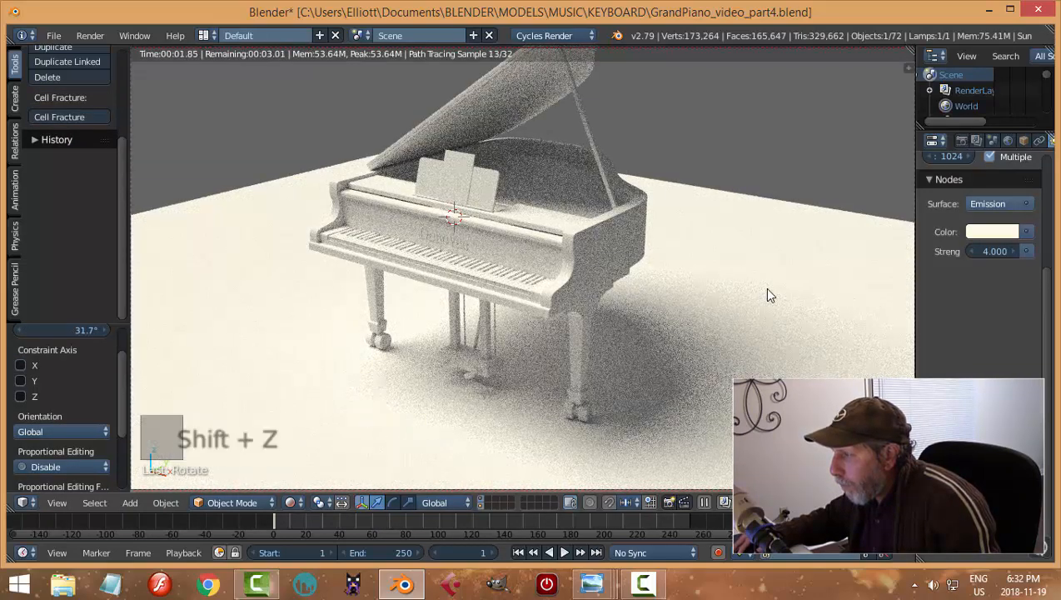
key("shift+z")
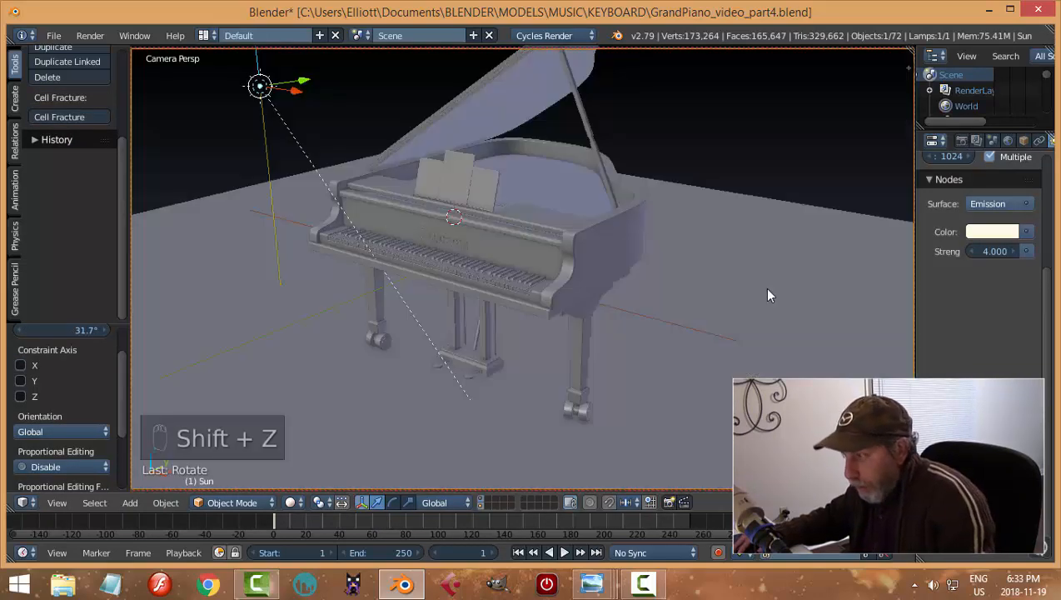
Rotate the sun lamp by -19.5° and check the piano's shadows in the rendered preview
key("r")
left_click(595, 100)
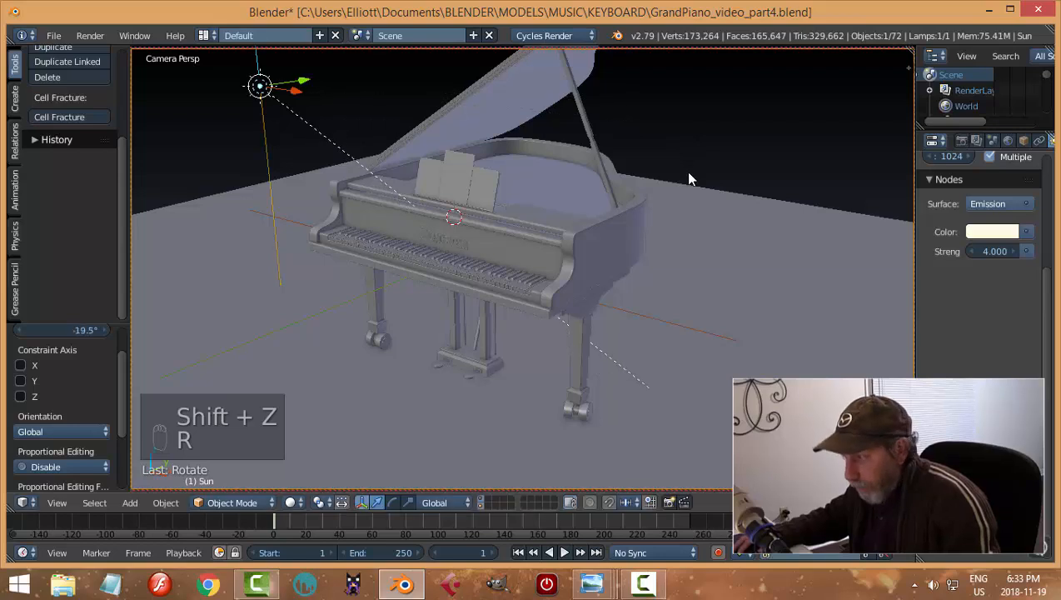
key("shift+z")
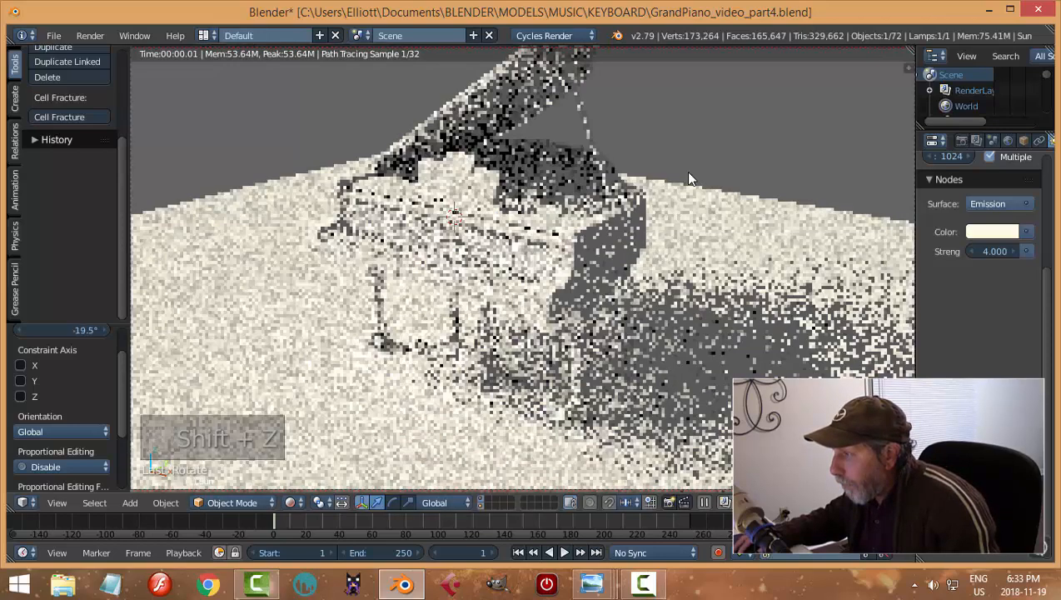
key("shift+z")
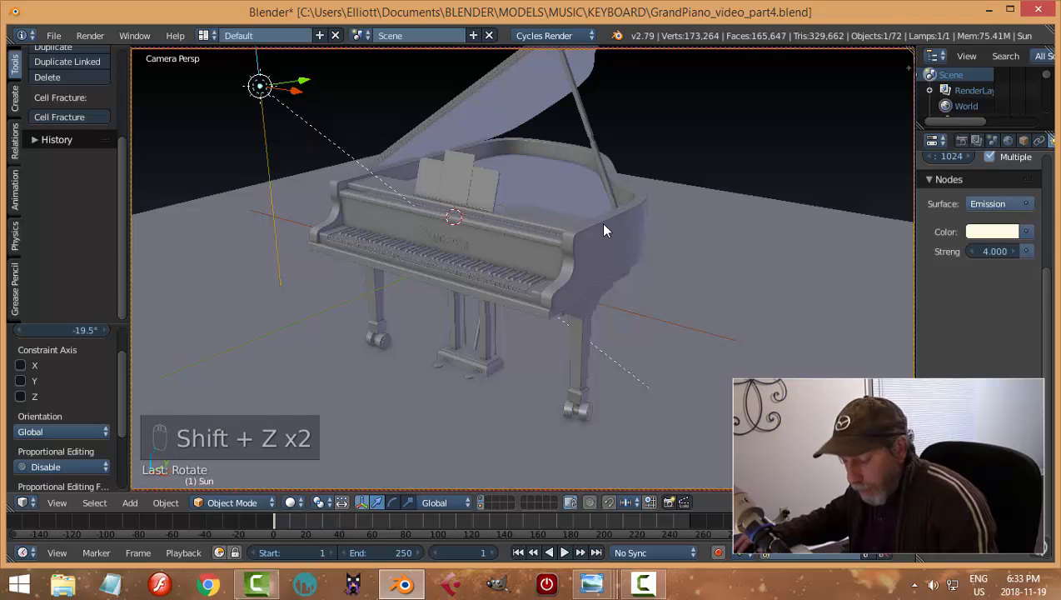
Rotate the sun lamp a further -18.1° and preview the render with the camera moved closer to the piano
key("r")
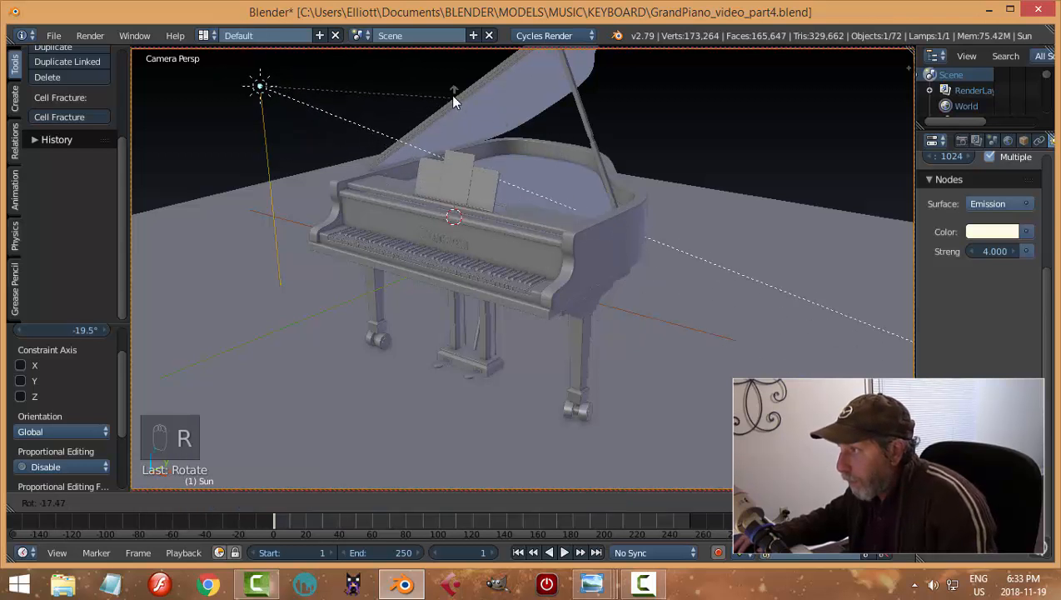
left_click(454, 99)
key("shift+z")
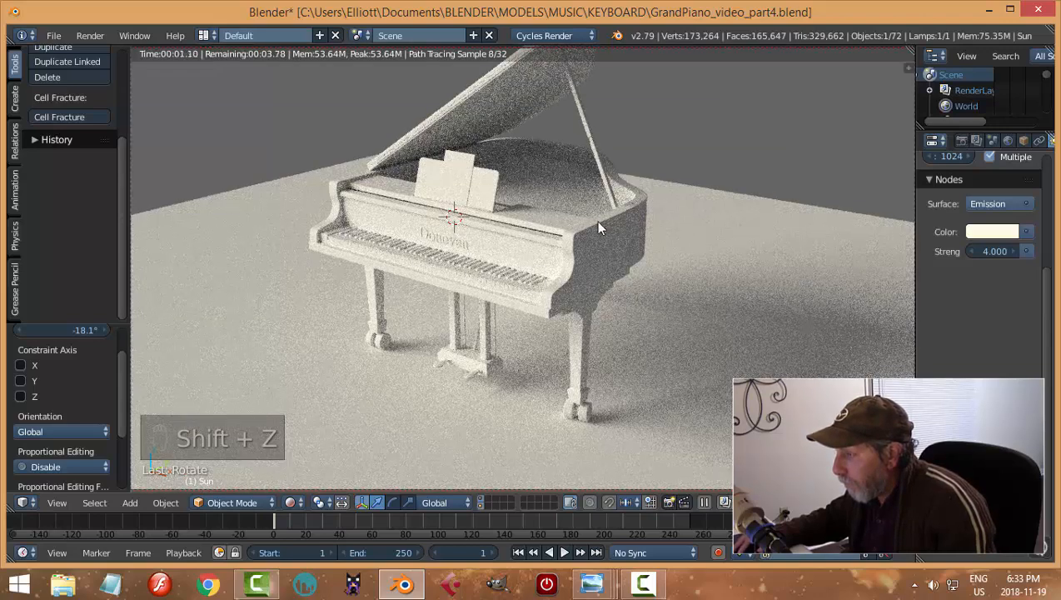
scroll(578, 268, "up", 1)
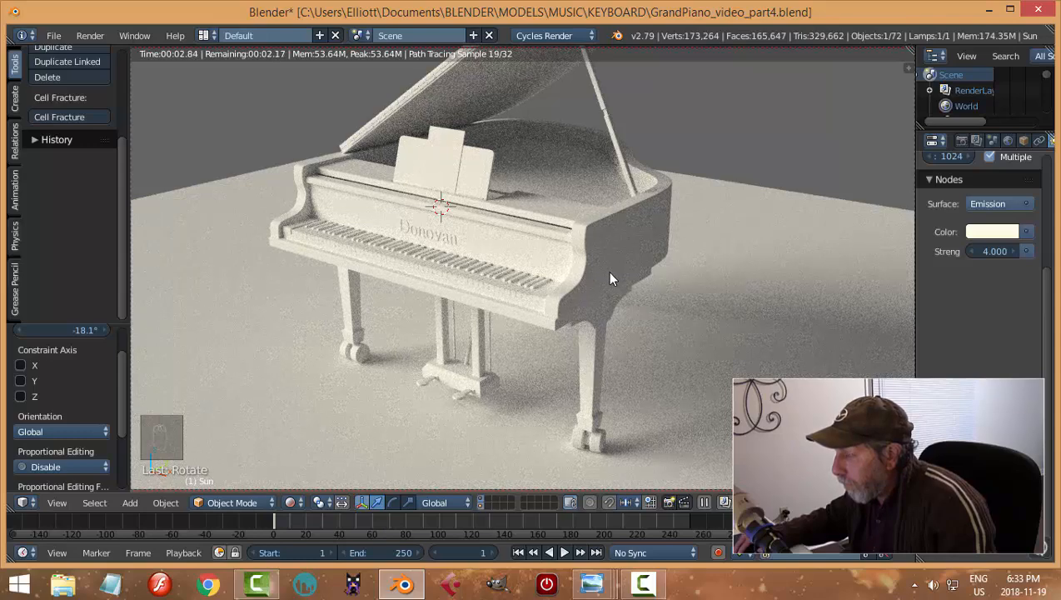
Set the sun lamp's emission strength to 3 and orbit the camera slightly to reframe the piano
left_click(988, 253)
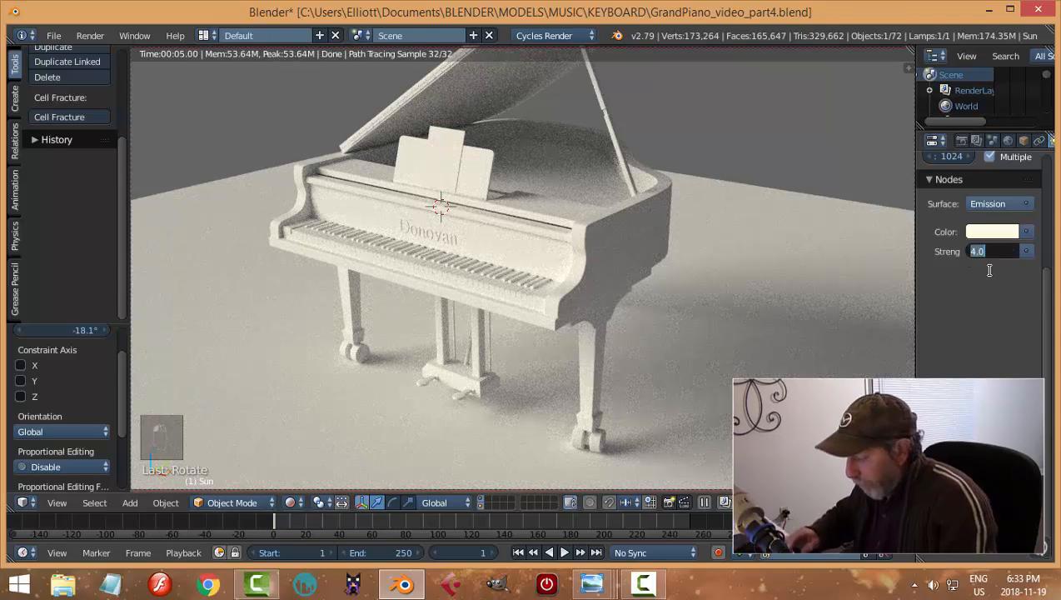
type("3")
key("Return")
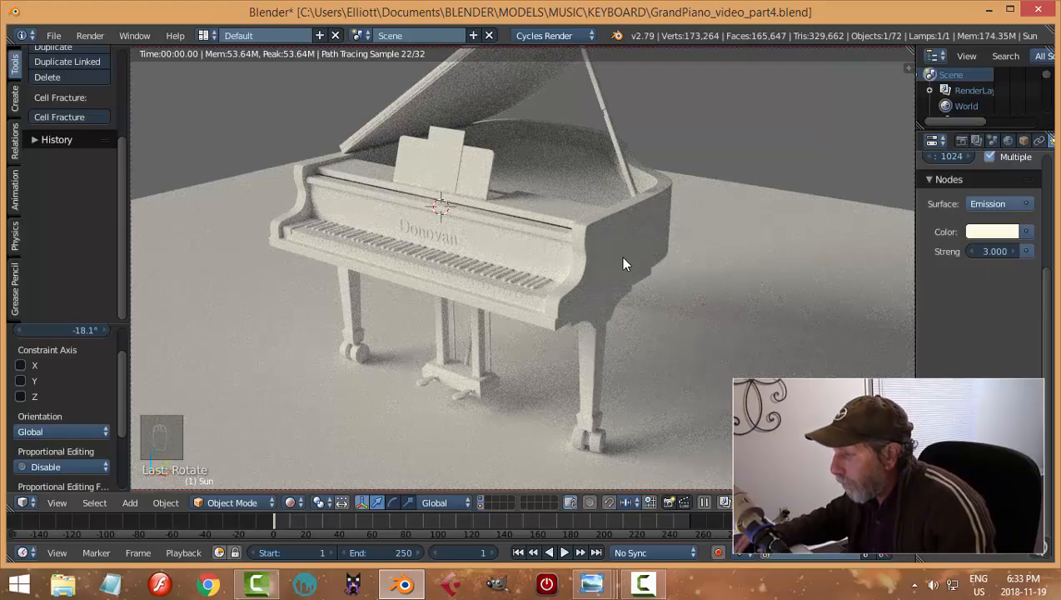
middle_click_drag(619, 257, 665, 260)
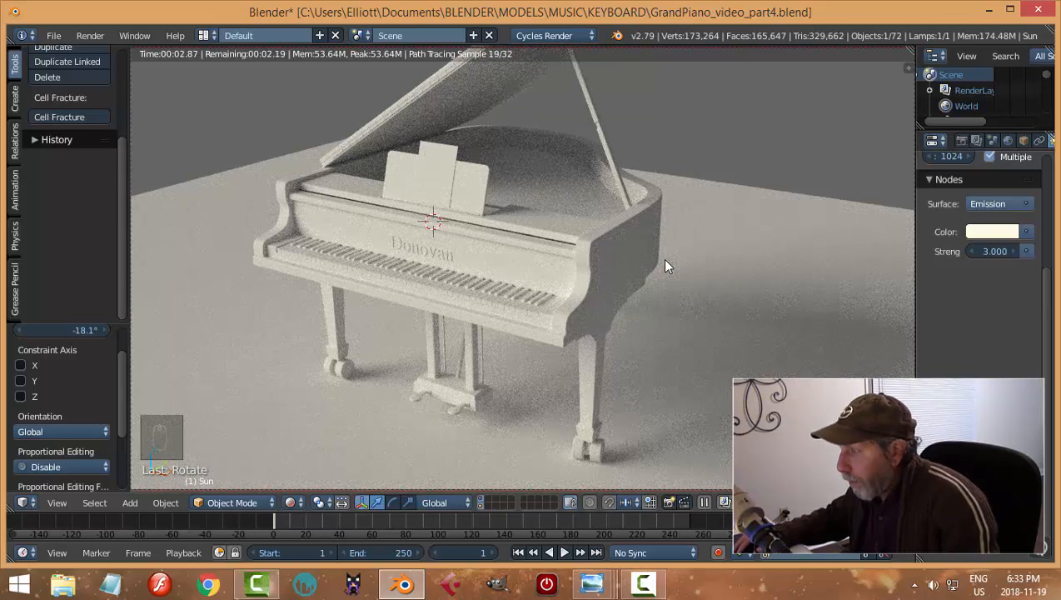
Leave the rendered preview and save the scene over the existing GrandPiano_video_part4.blend file
key("shift+z")
key("ctrl+s")
left_click(665, 261)
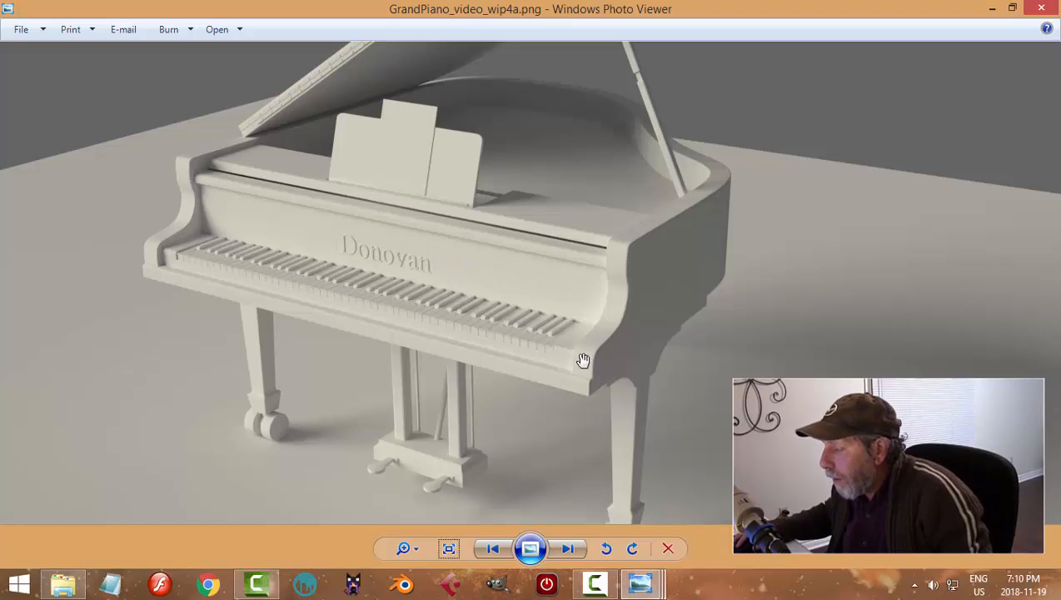
Look through the piano renders GrandPiano_video_wip4b.png to GrandPiano_video_wip4e.png, examining the model's clay and material versions
mouse_move(638, 583)
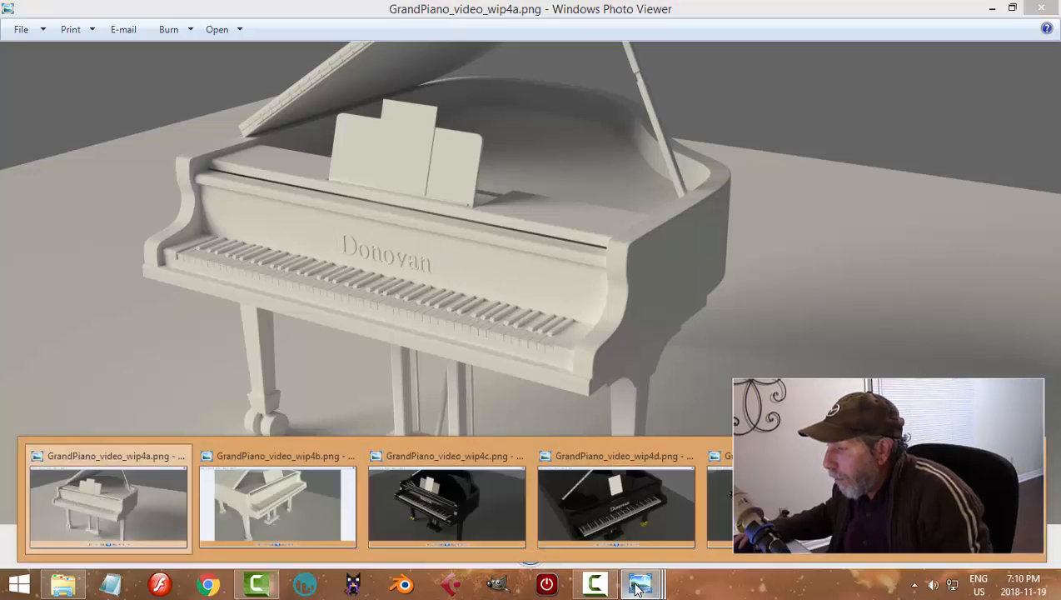
left_click(345, 476)
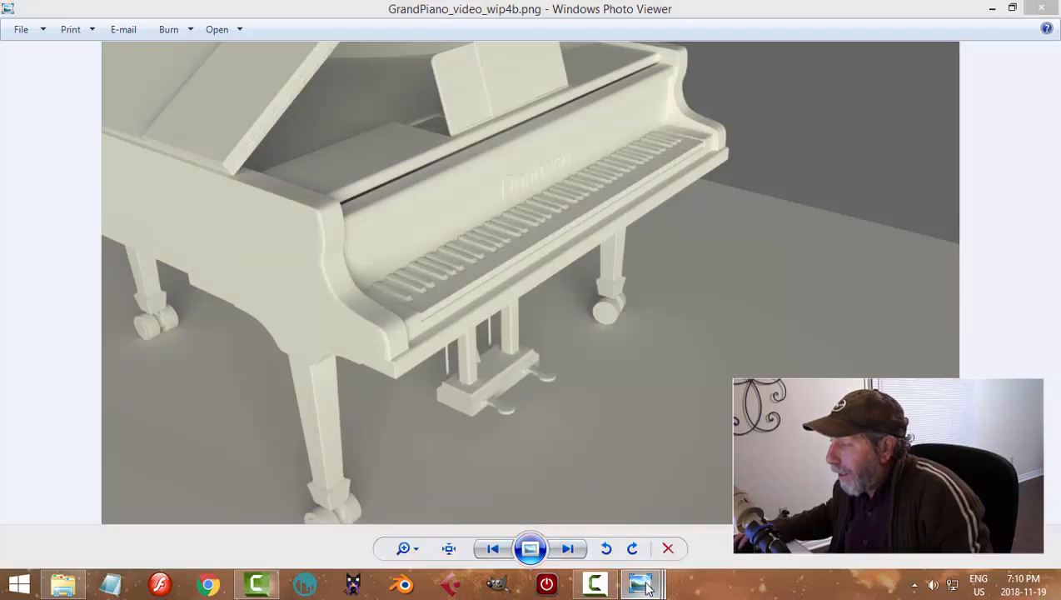
mouse_move(647, 583)
left_click(466, 500)
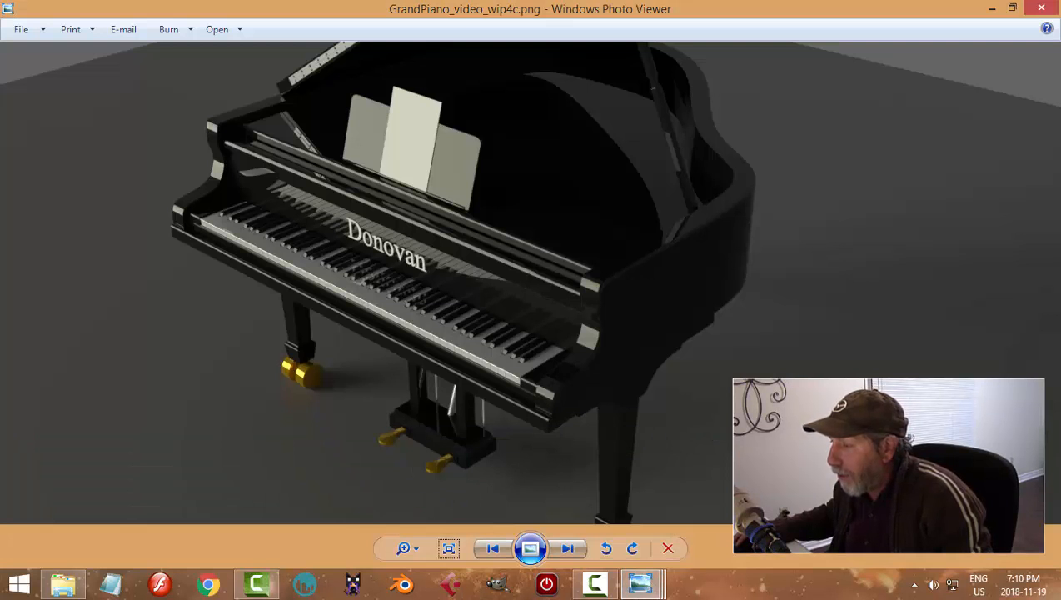
left_click_drag(655, 359, 644, 258)
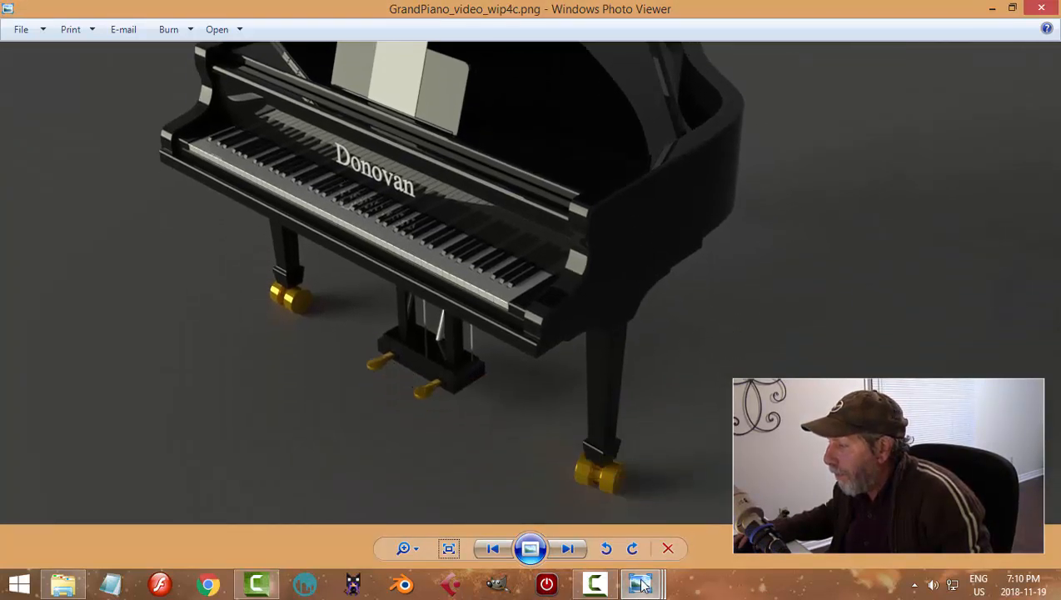
mouse_move(640, 583)
left_click(637, 509)
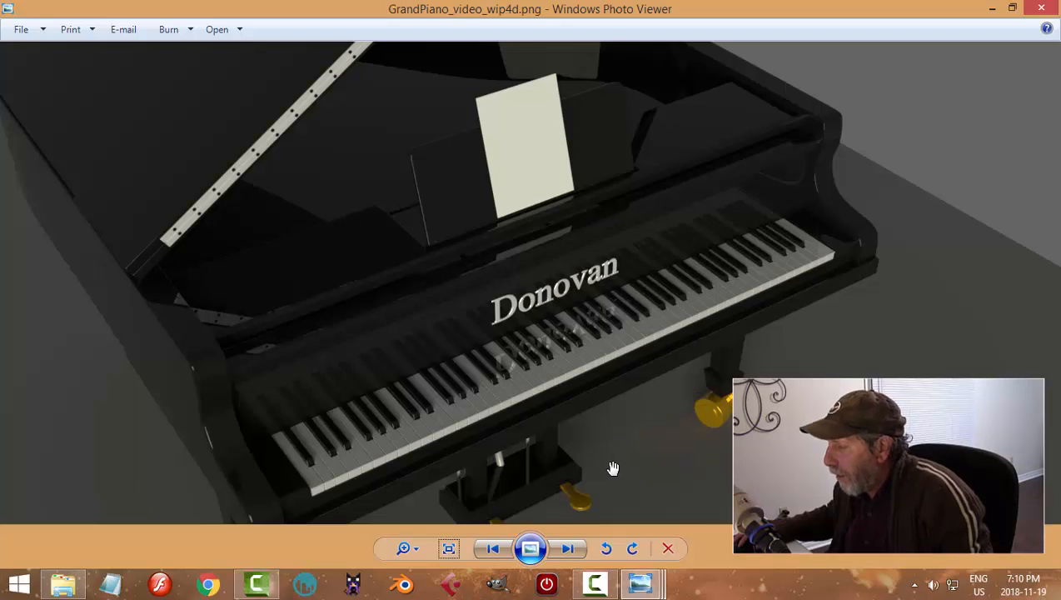
mouse_move(639, 587)
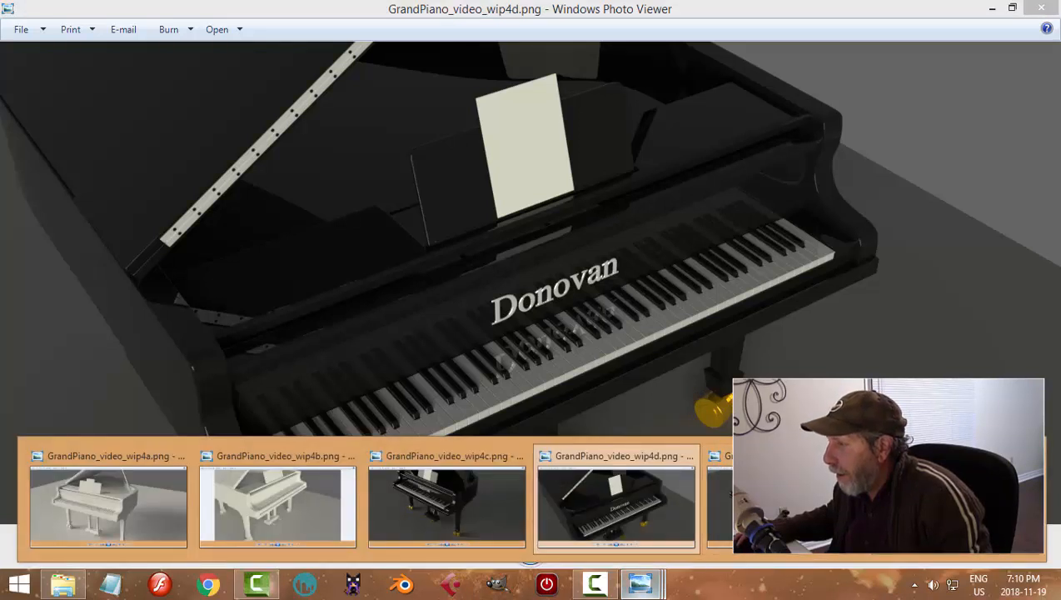
left_click(726, 465)
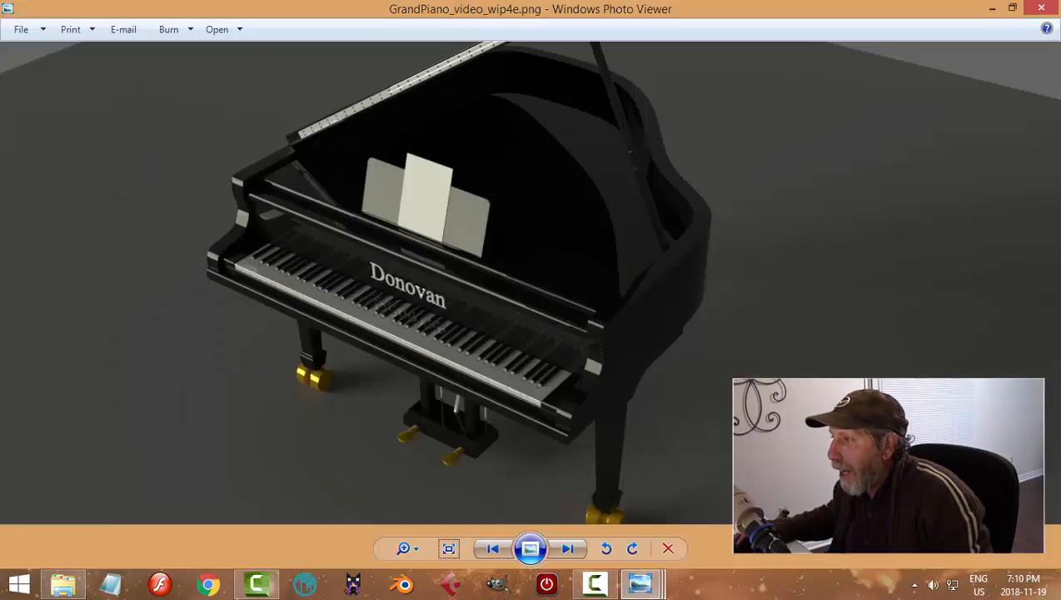